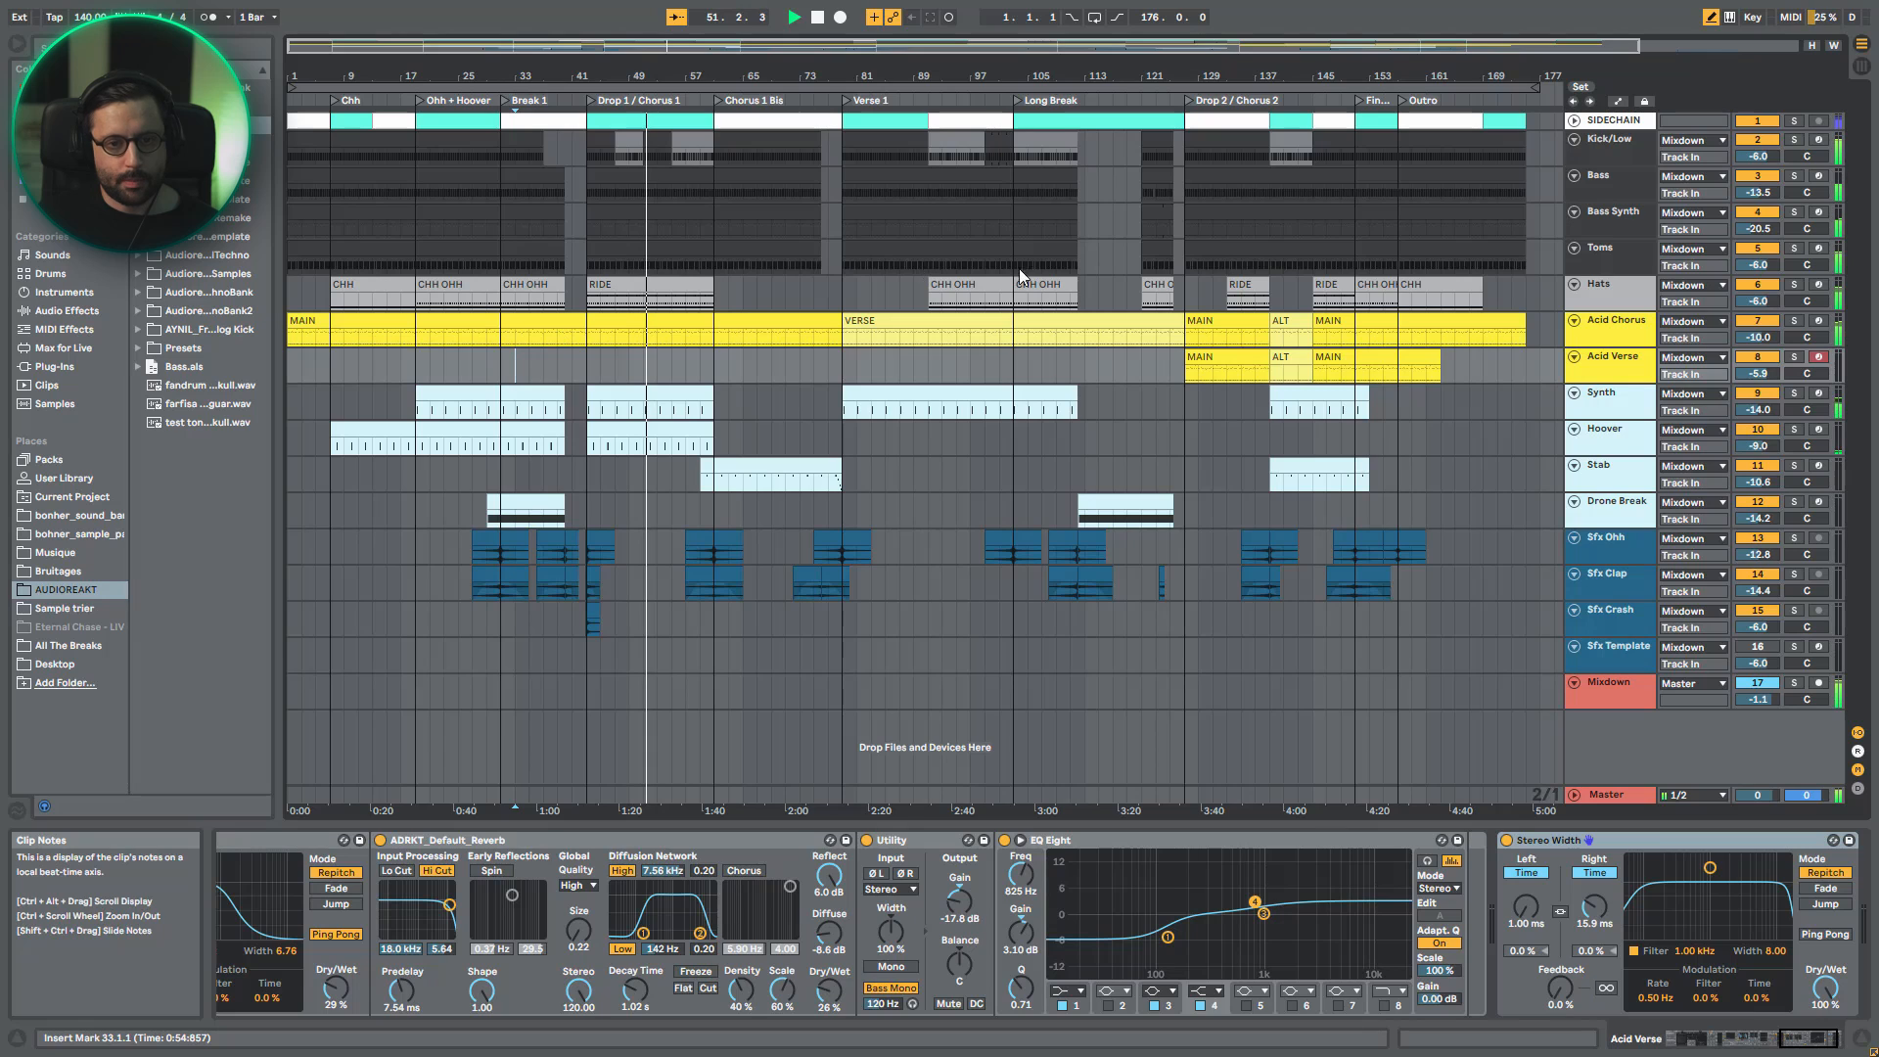
- Play the arrangement from bar 121 through the end of Long Break into Drop 2 / Chorus 2
{"action": "left_click", "coordinate": [1137, 296]}
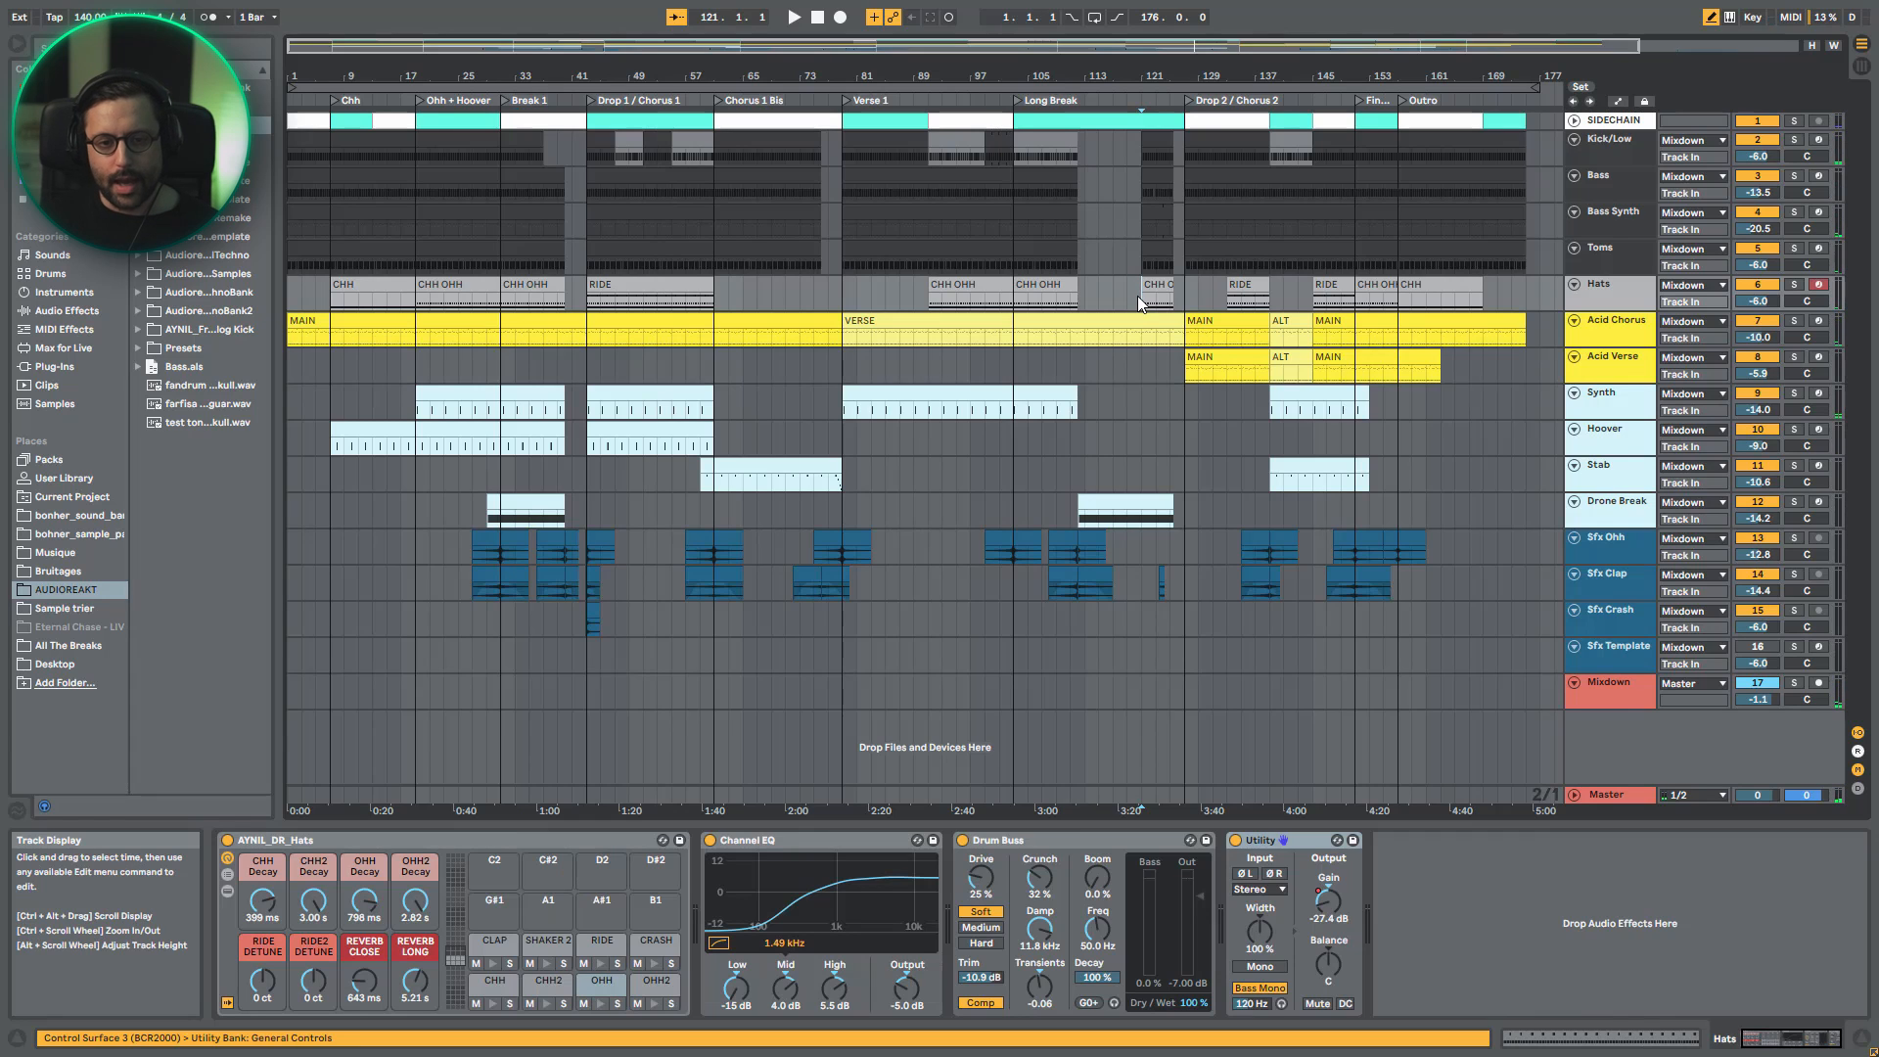
{"action": "key", "text": "space"}
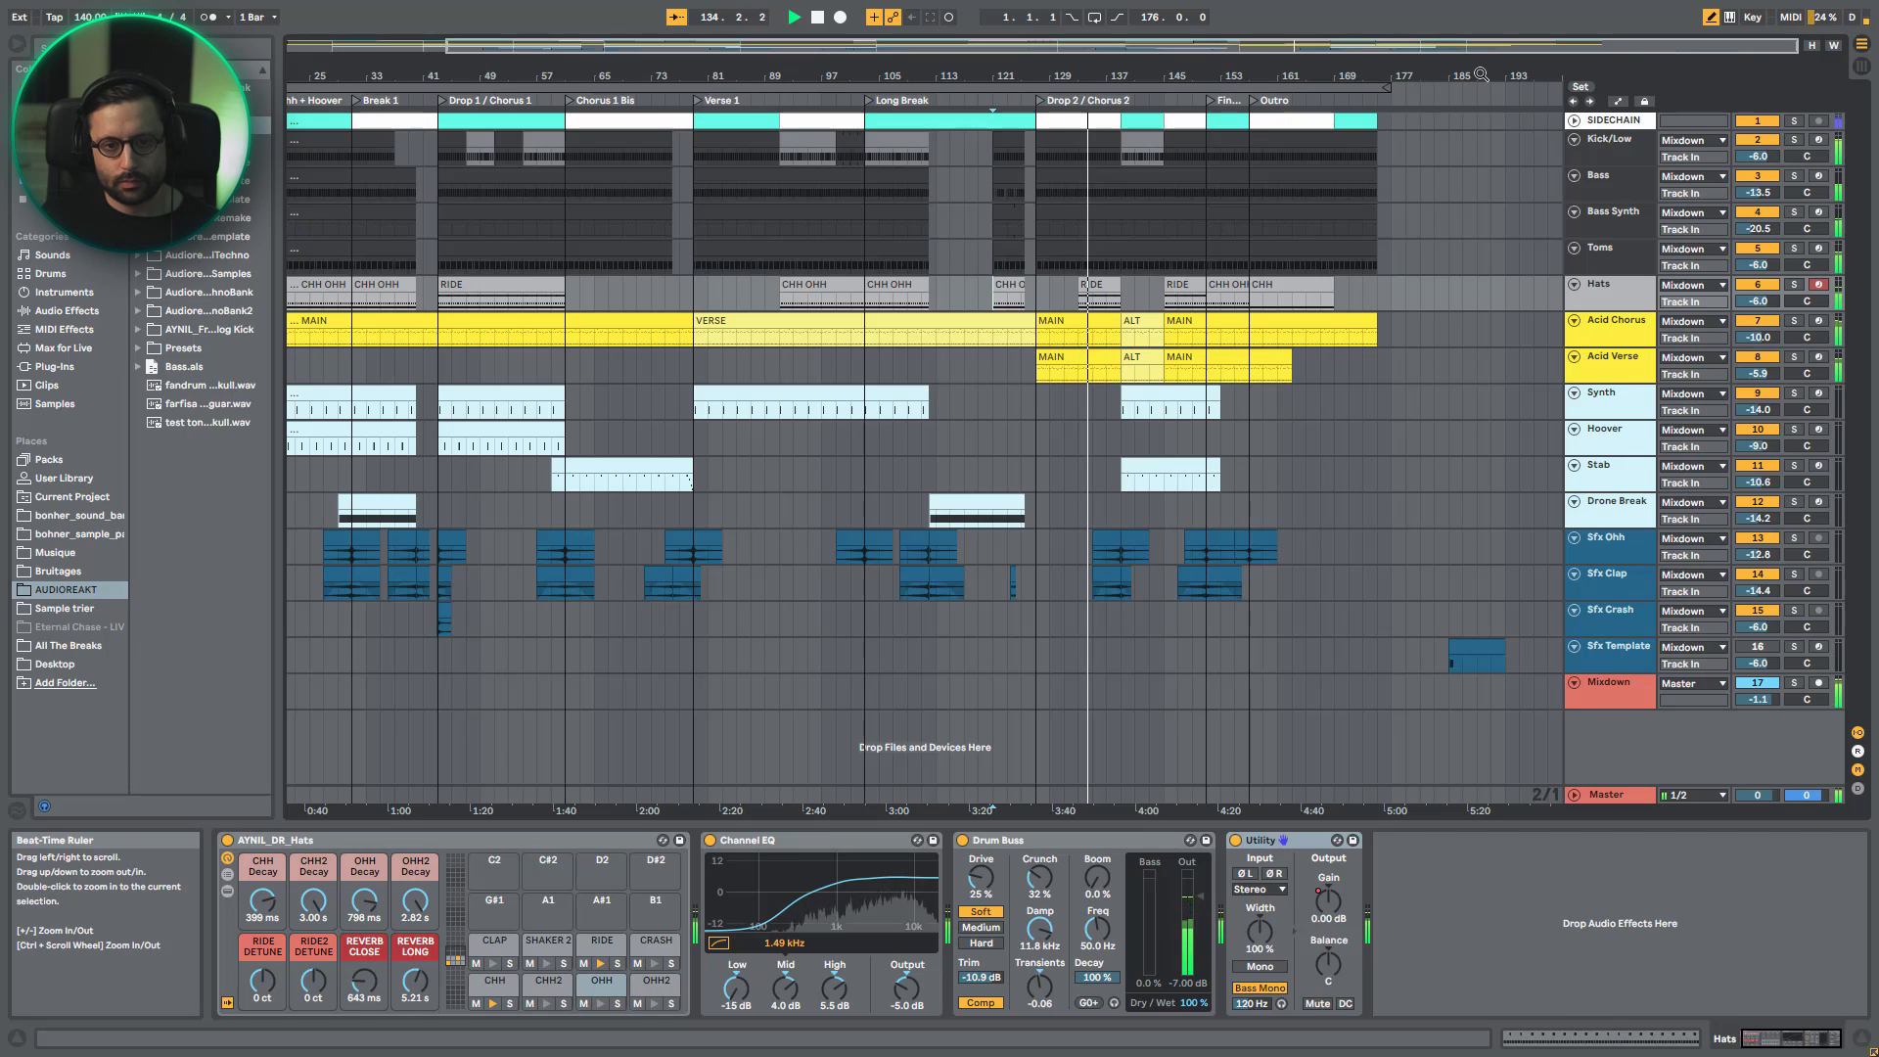
{"action": "key", "text": "space"}
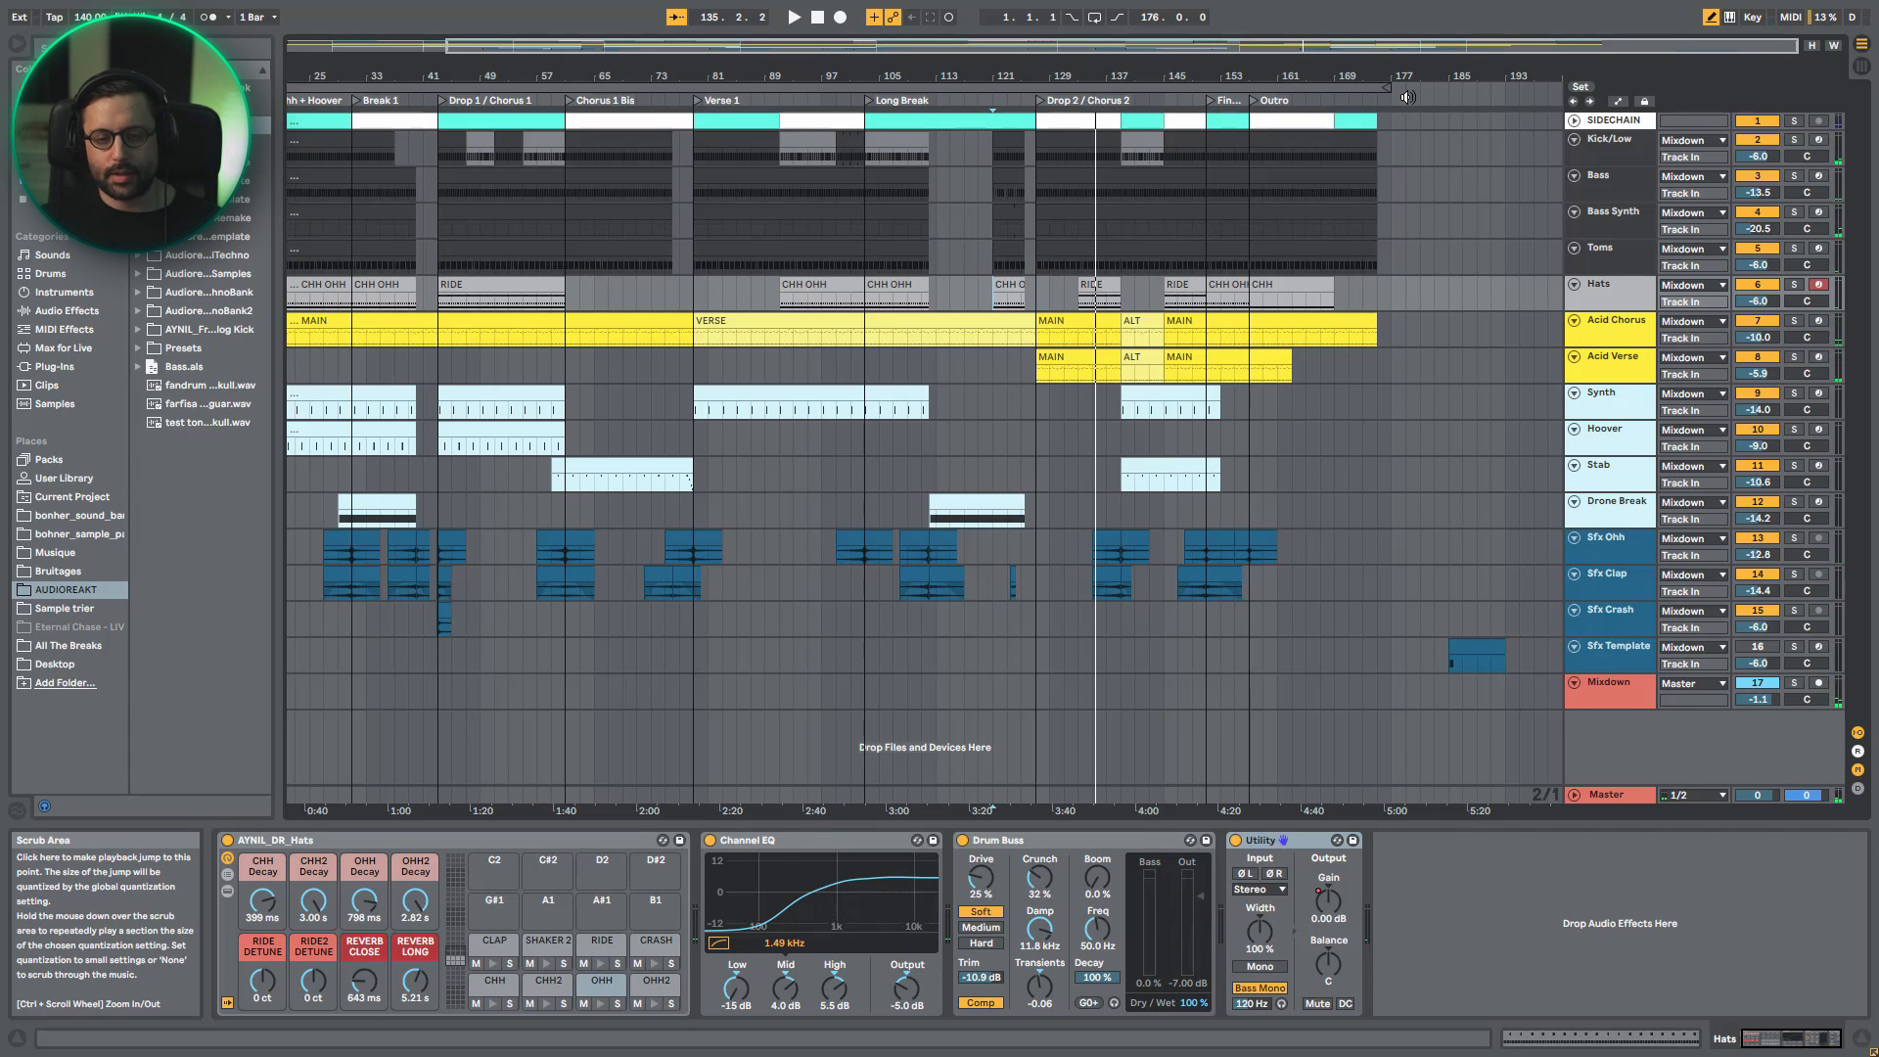
- Examine the SIDECHAIN track's waveform and output routing, and the Compressor's sidechain settings on the Acid Chorus track
{"action": "left_click", "coordinate": [1606, 122]}
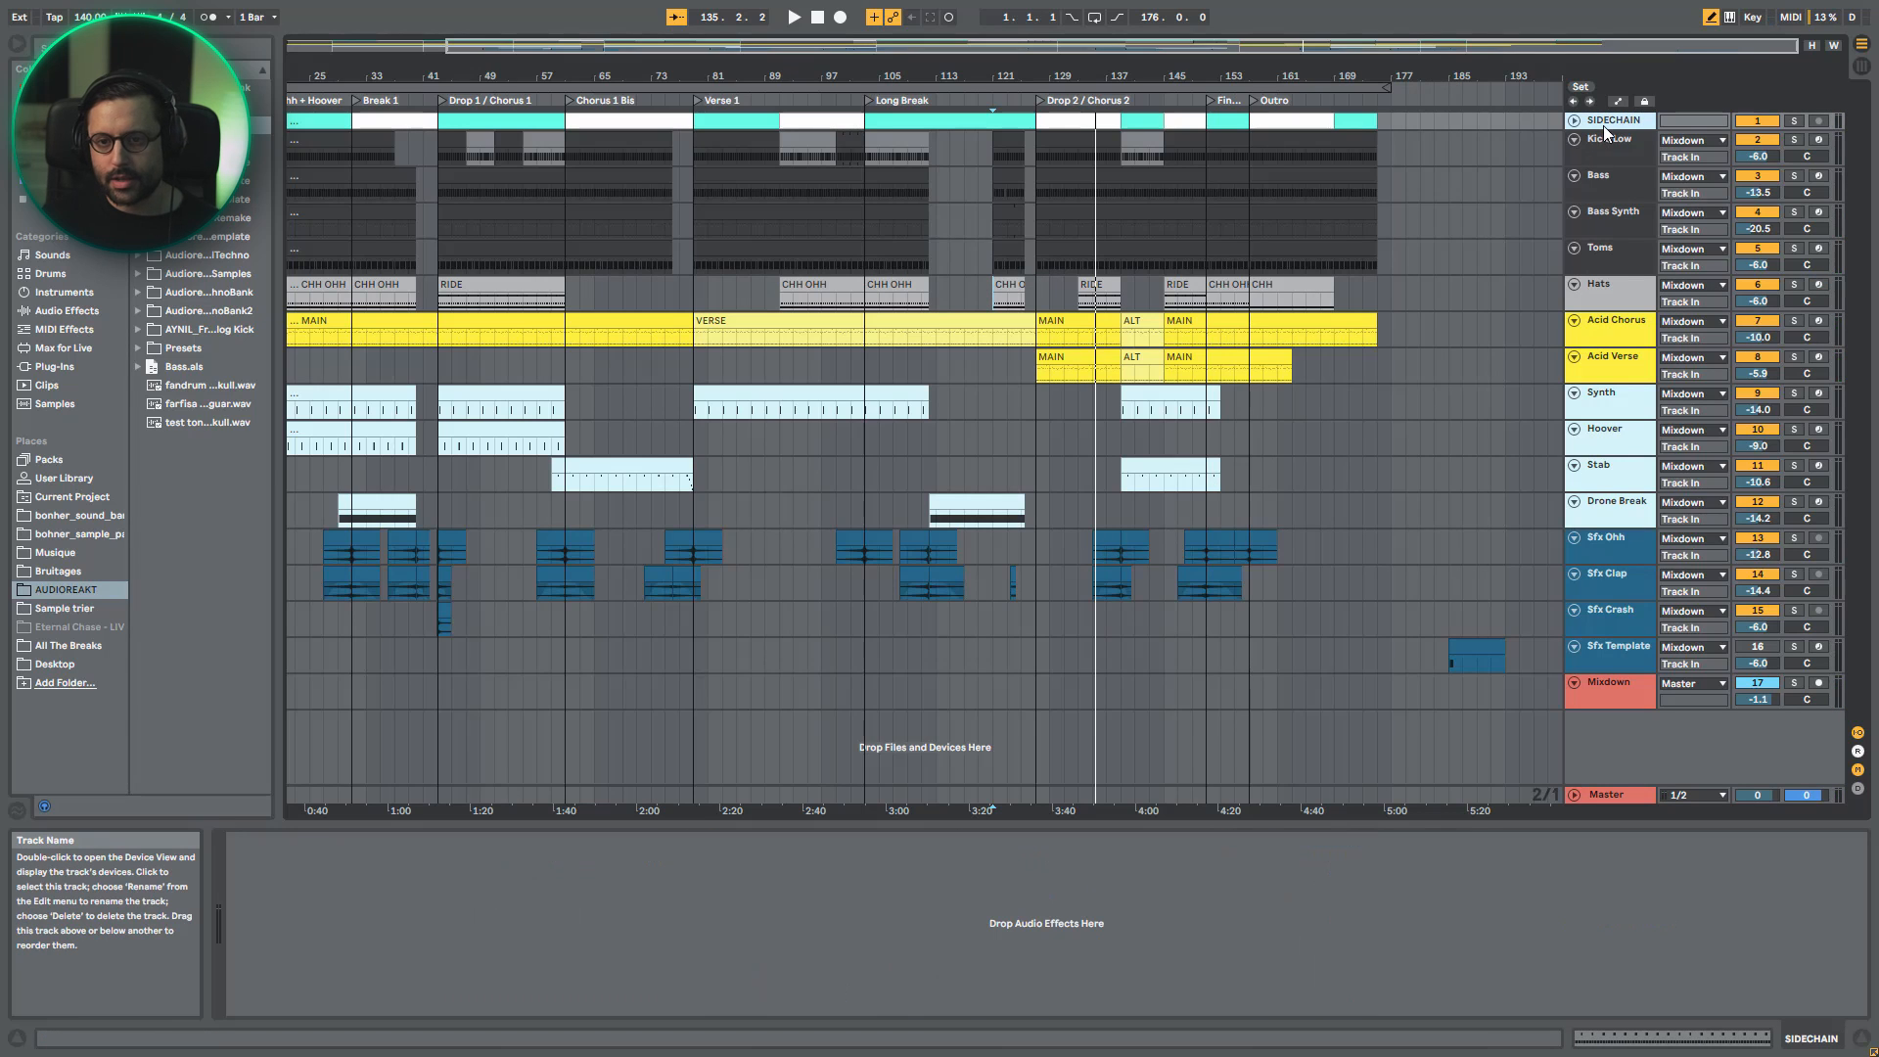
{"action": "left_click", "coordinate": [1573, 122]}
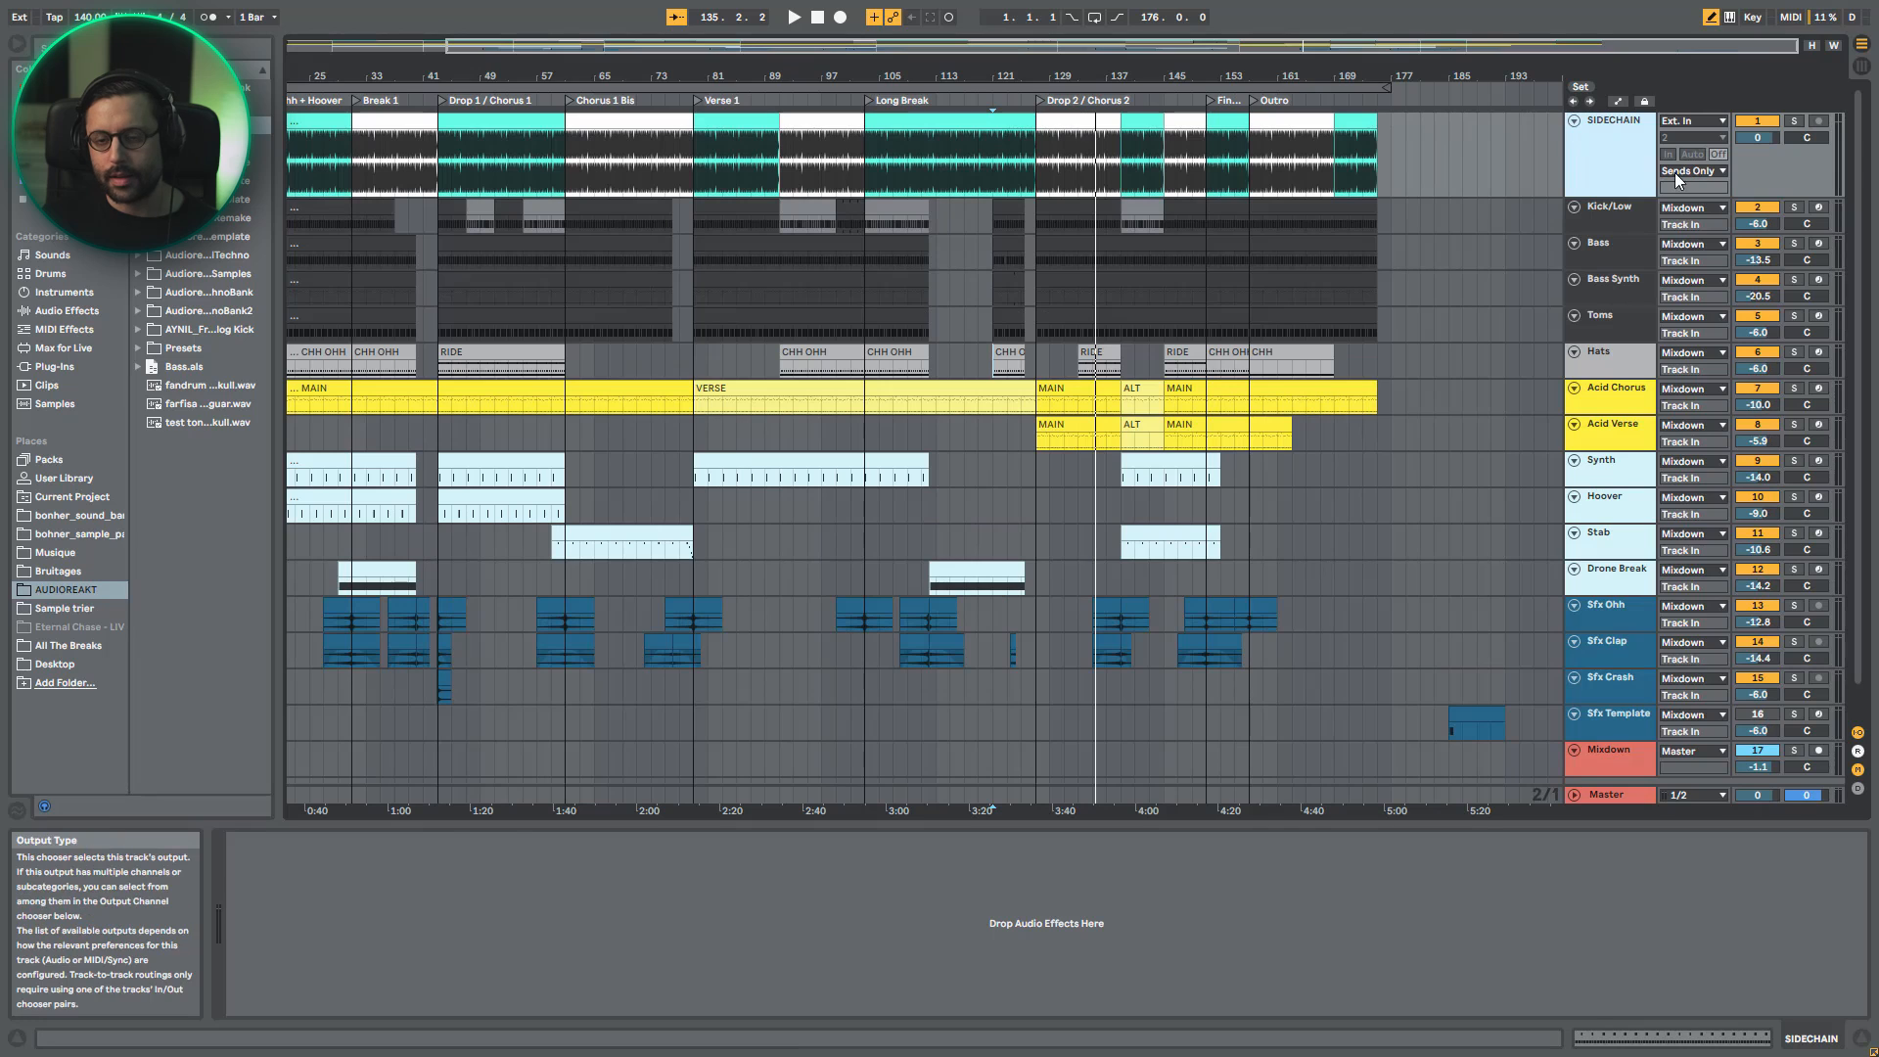
{"action": "left_click", "coordinate": [1573, 121]}
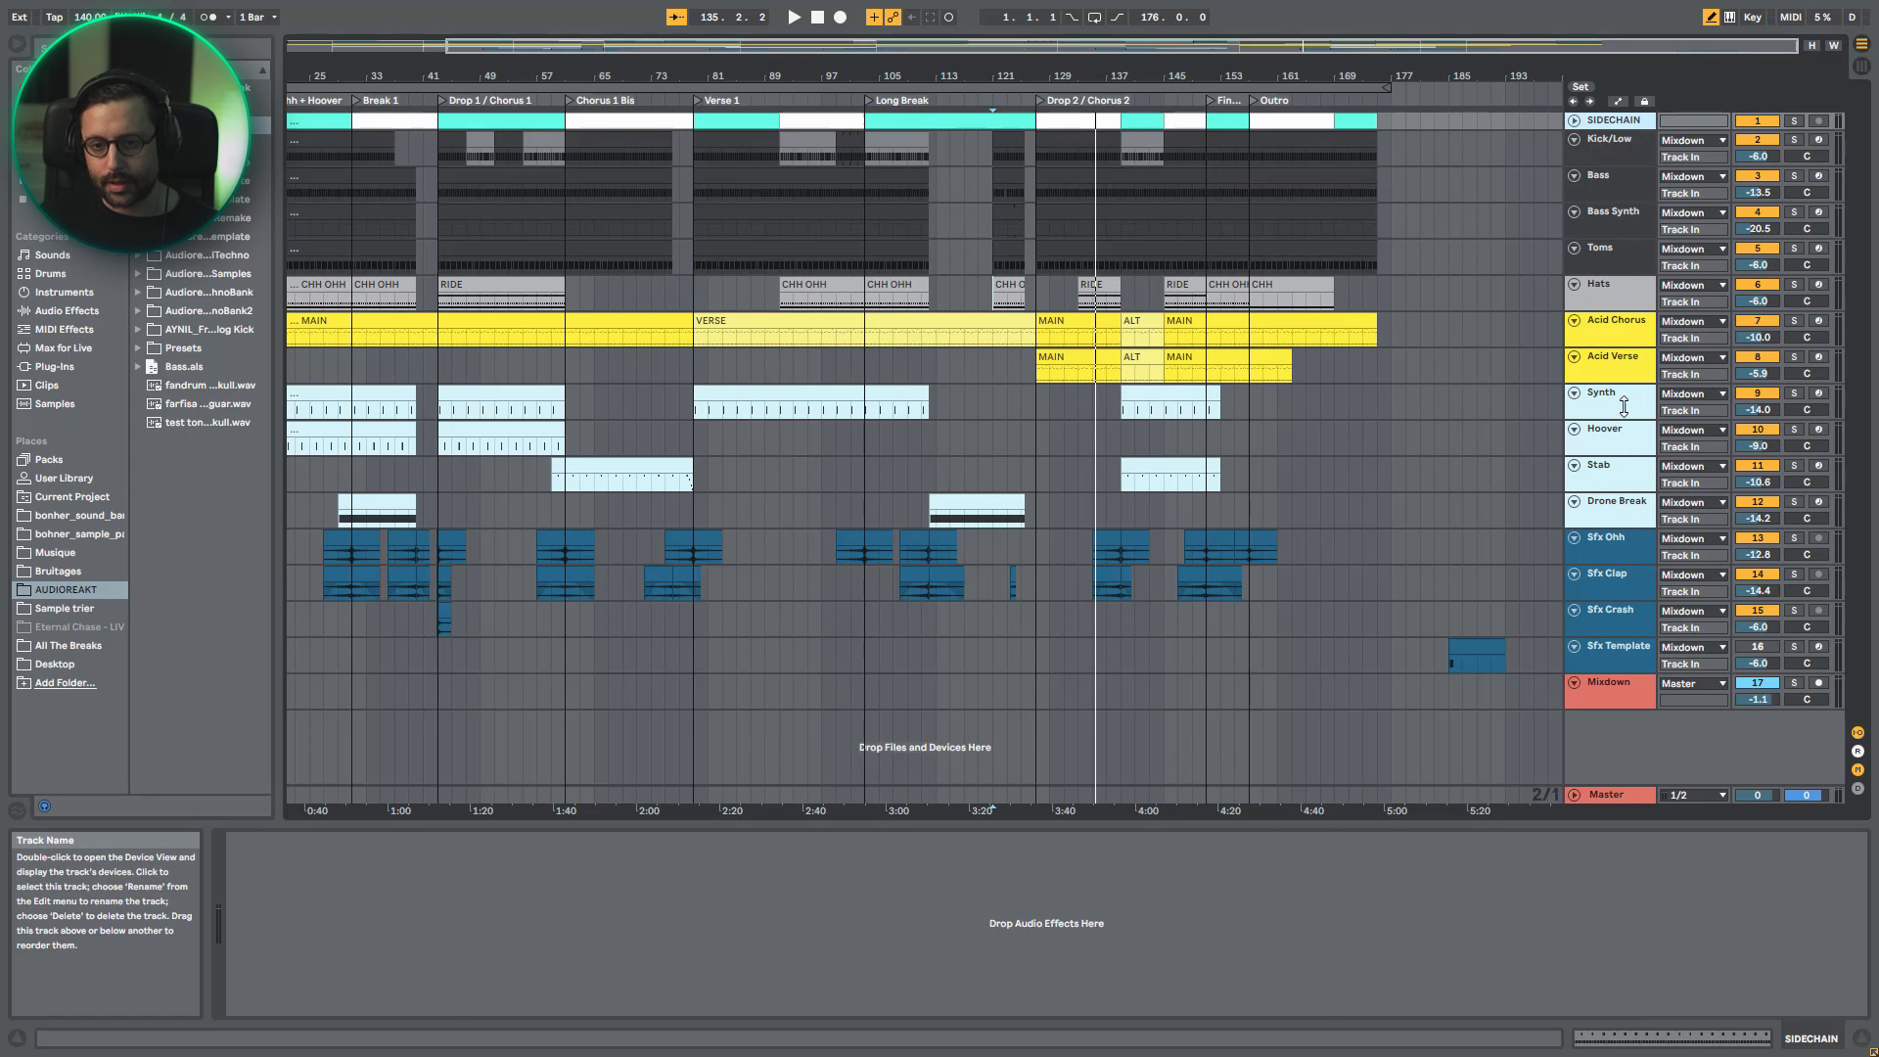
{"action": "left_click", "coordinate": [1624, 338]}
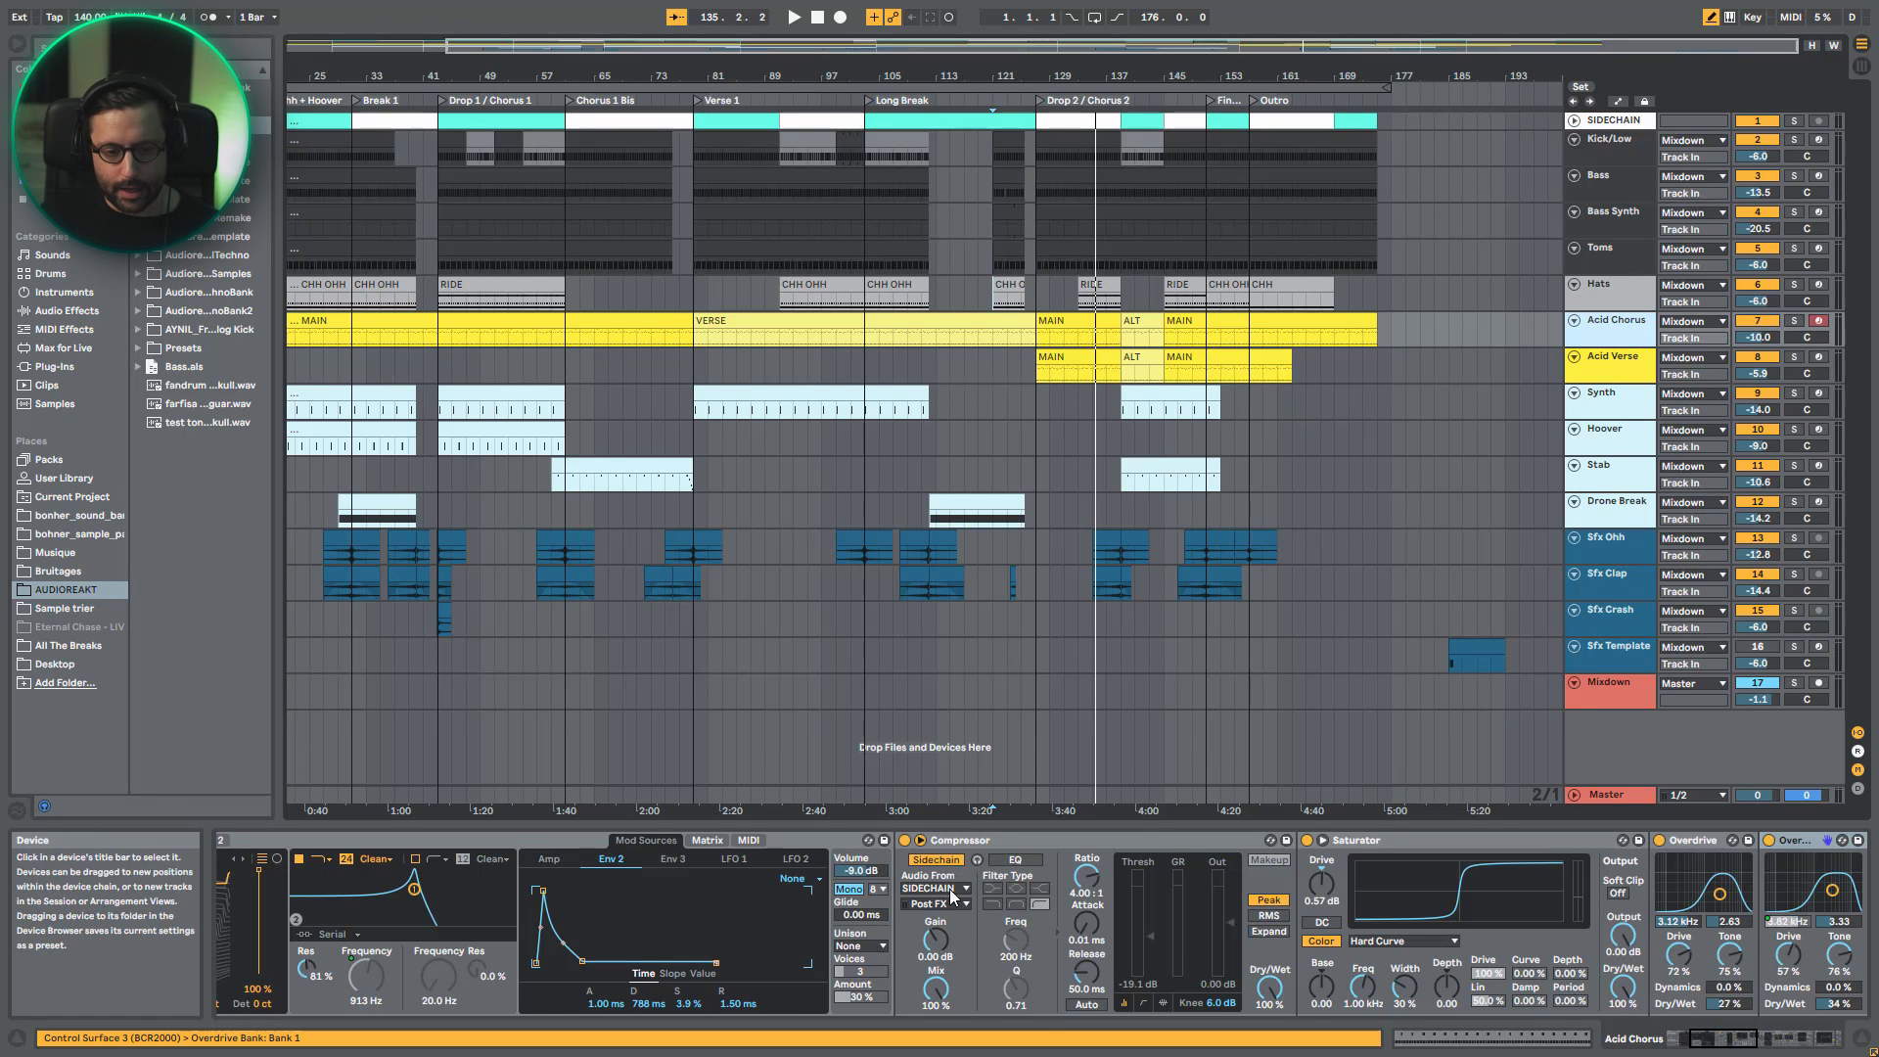
{"action": "left_click_drag", "start_coordinate": [376, 46], "coordinate": [385, 92]}
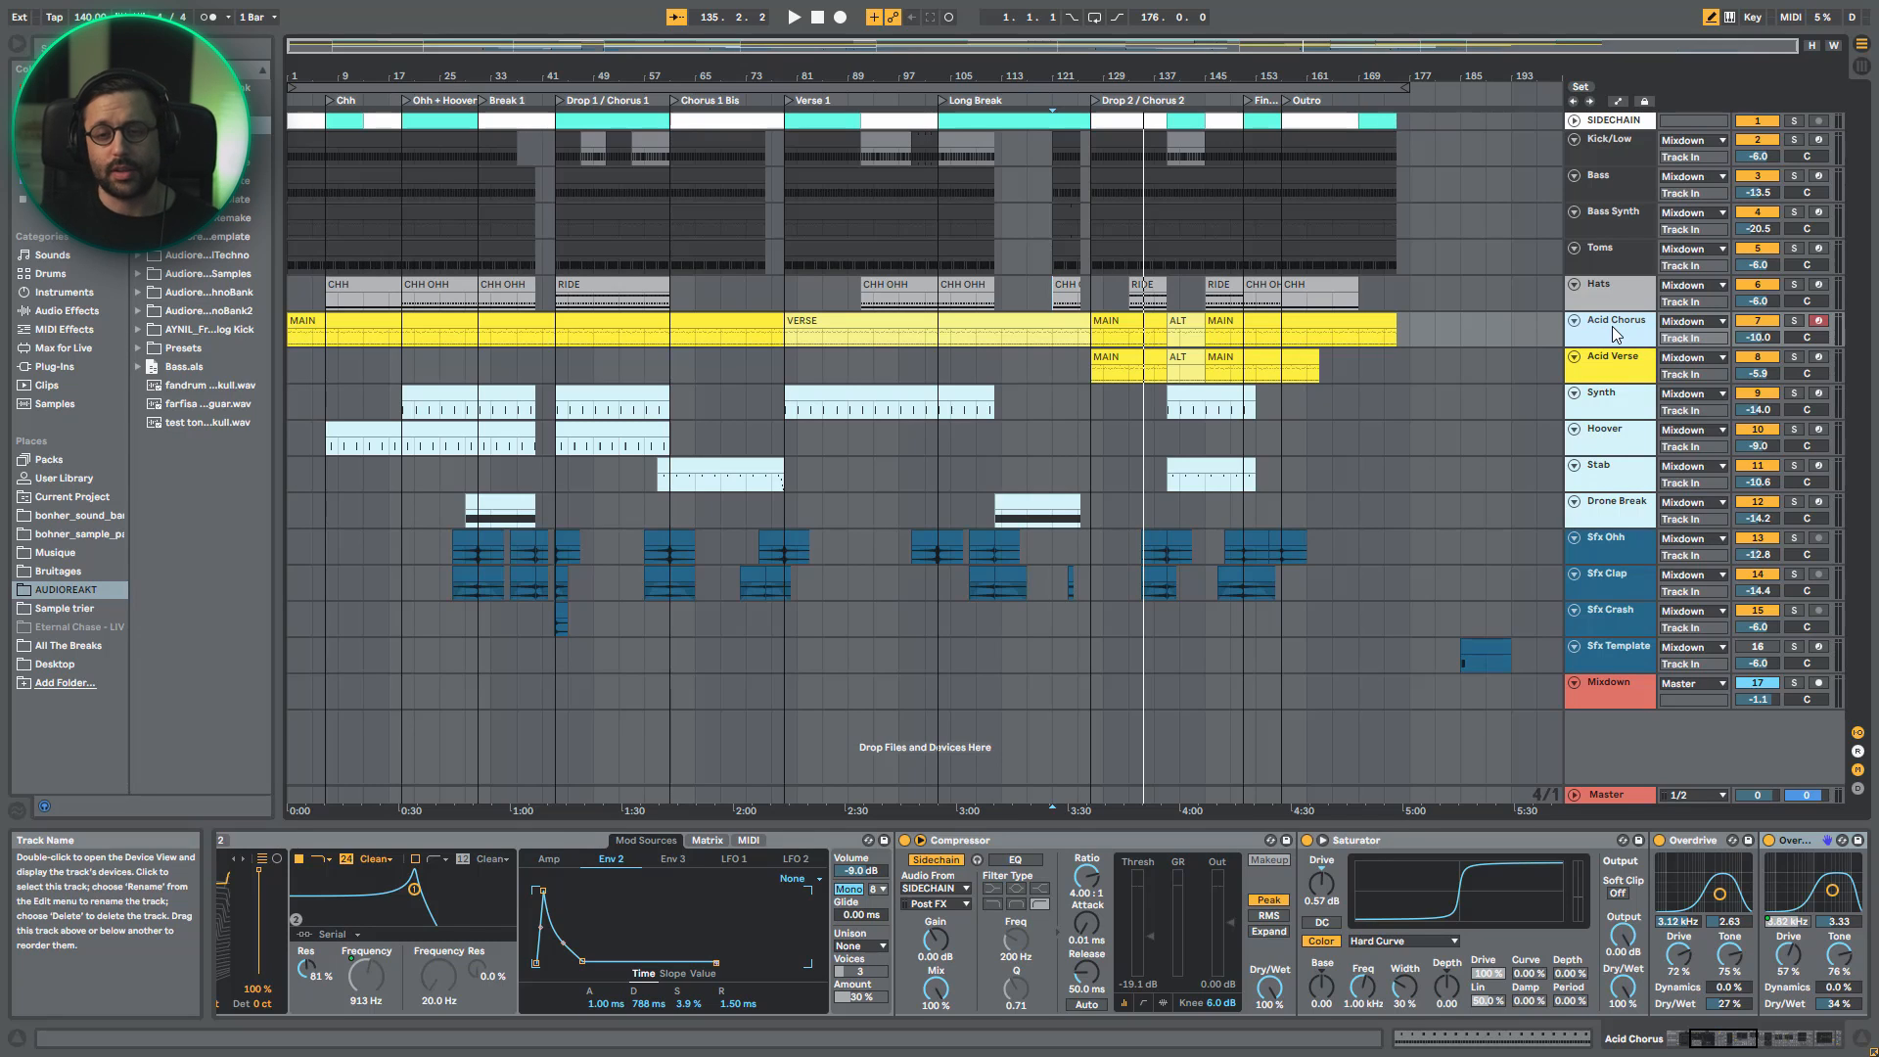
- Solo the Acid Chorus track and audition its MAIN clip from the start and from bar 43
{"action": "key", "text": "s"}
{"action": "left_click", "coordinate": [335, 319]}
{"action": "key", "text": "space"}
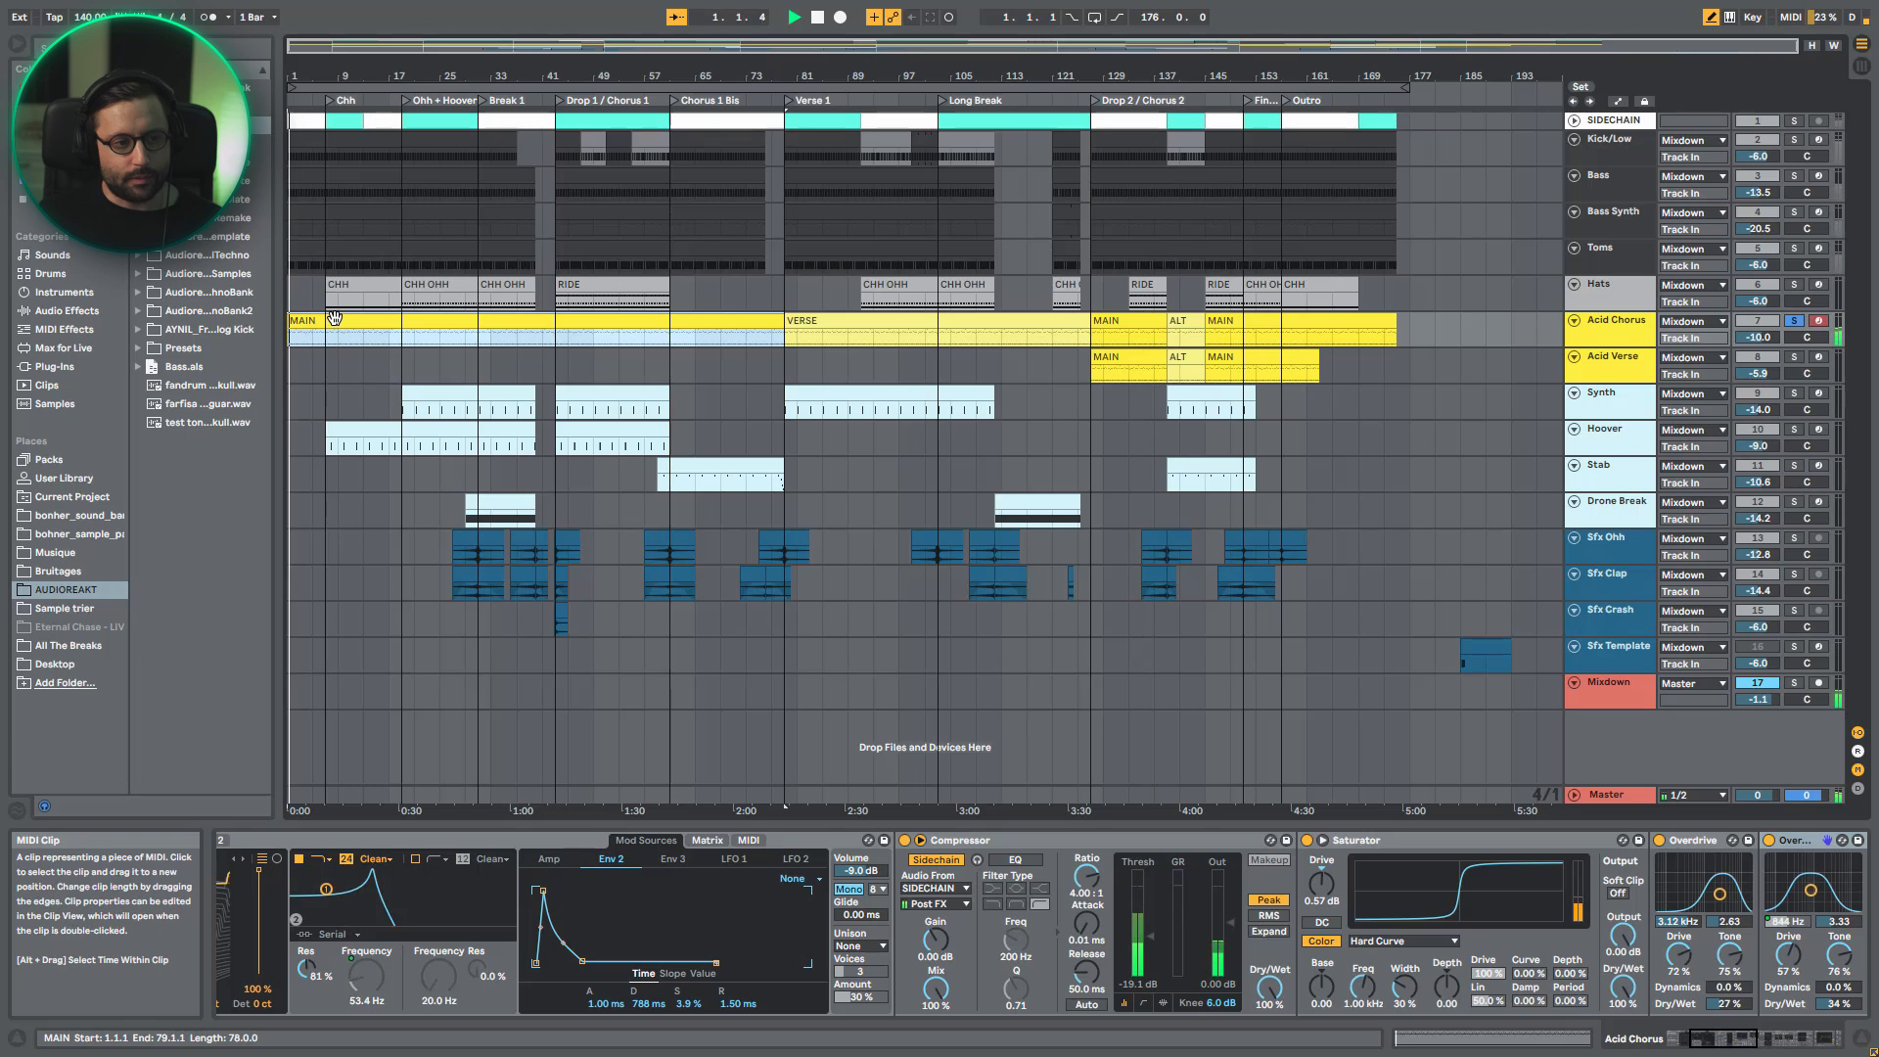
{"action": "left_click", "coordinate": [561, 337]}
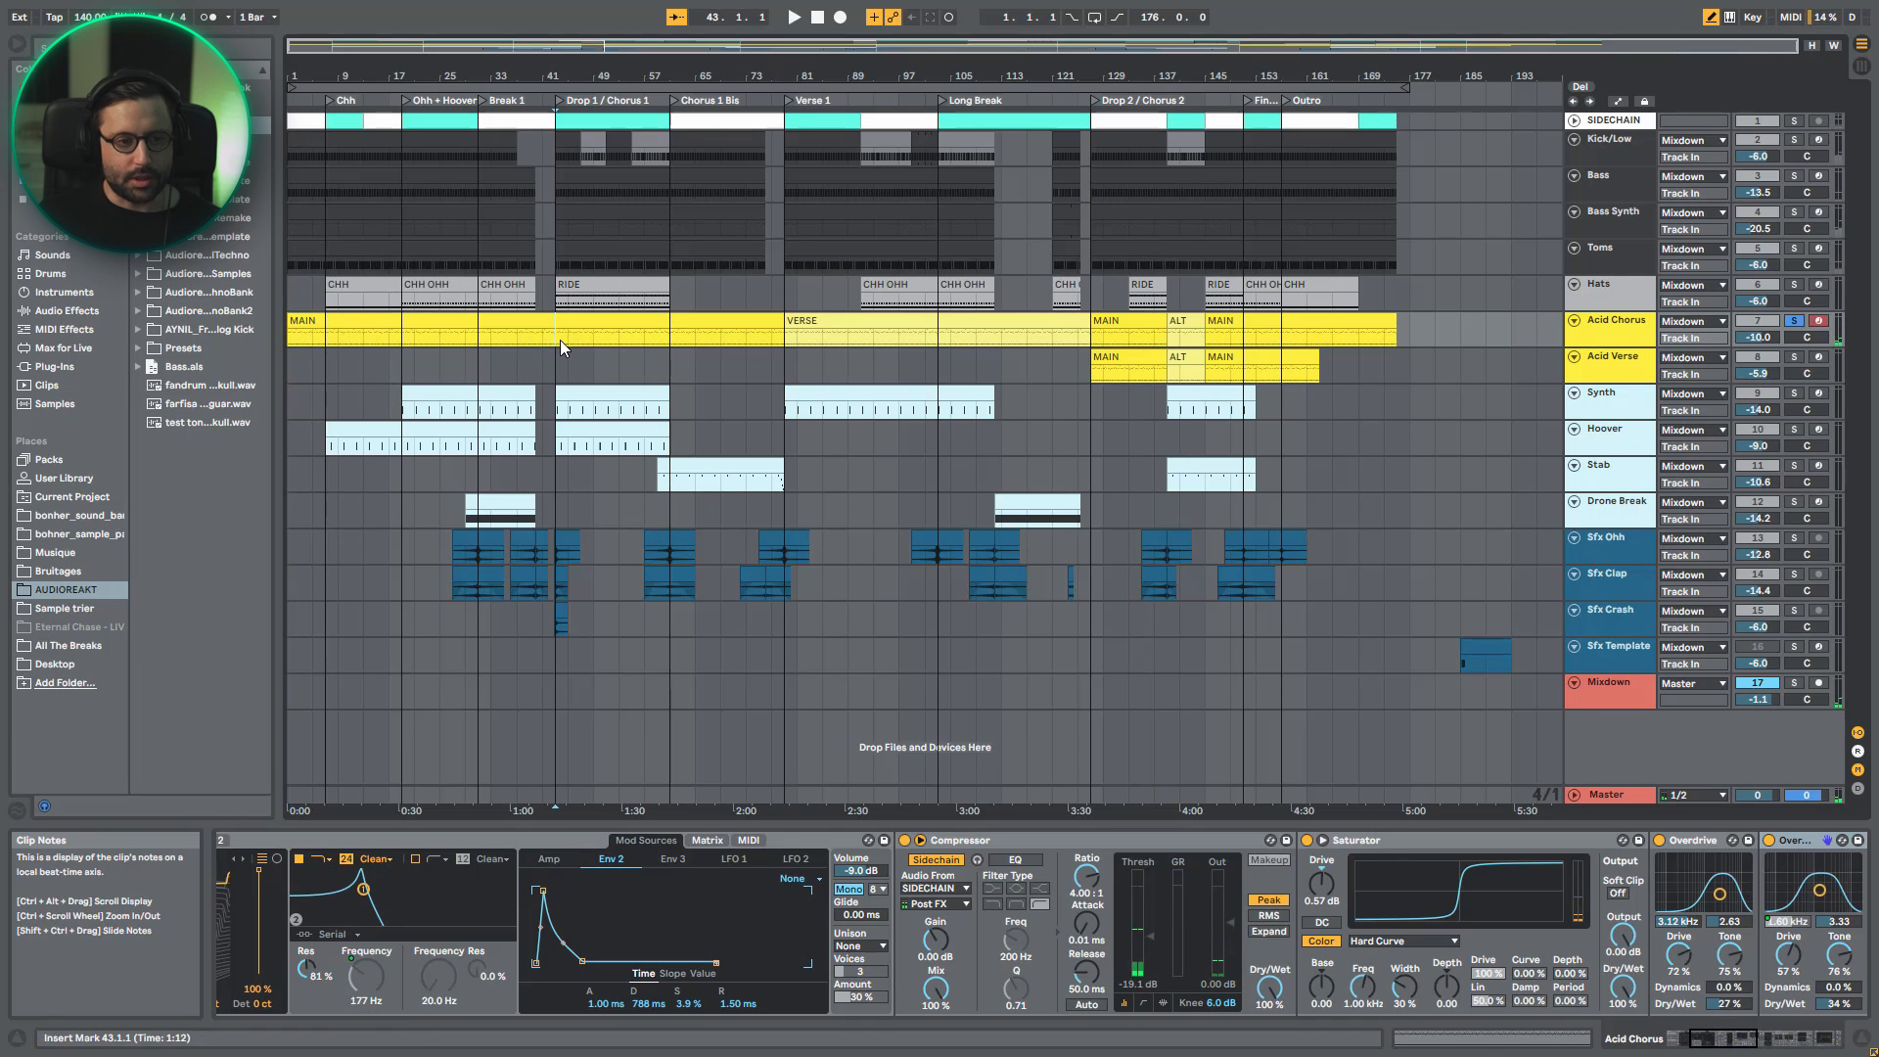
{"action": "key", "text": "space"}
- Open the Acid Chorus MAIN clip in the MIDI note editor and turn off Draw mode
{"action": "key", "text": "shift+Tab"}
{"action": "left_click_drag", "start_coordinate": [766, 496], "coordinate": [653, 499]}
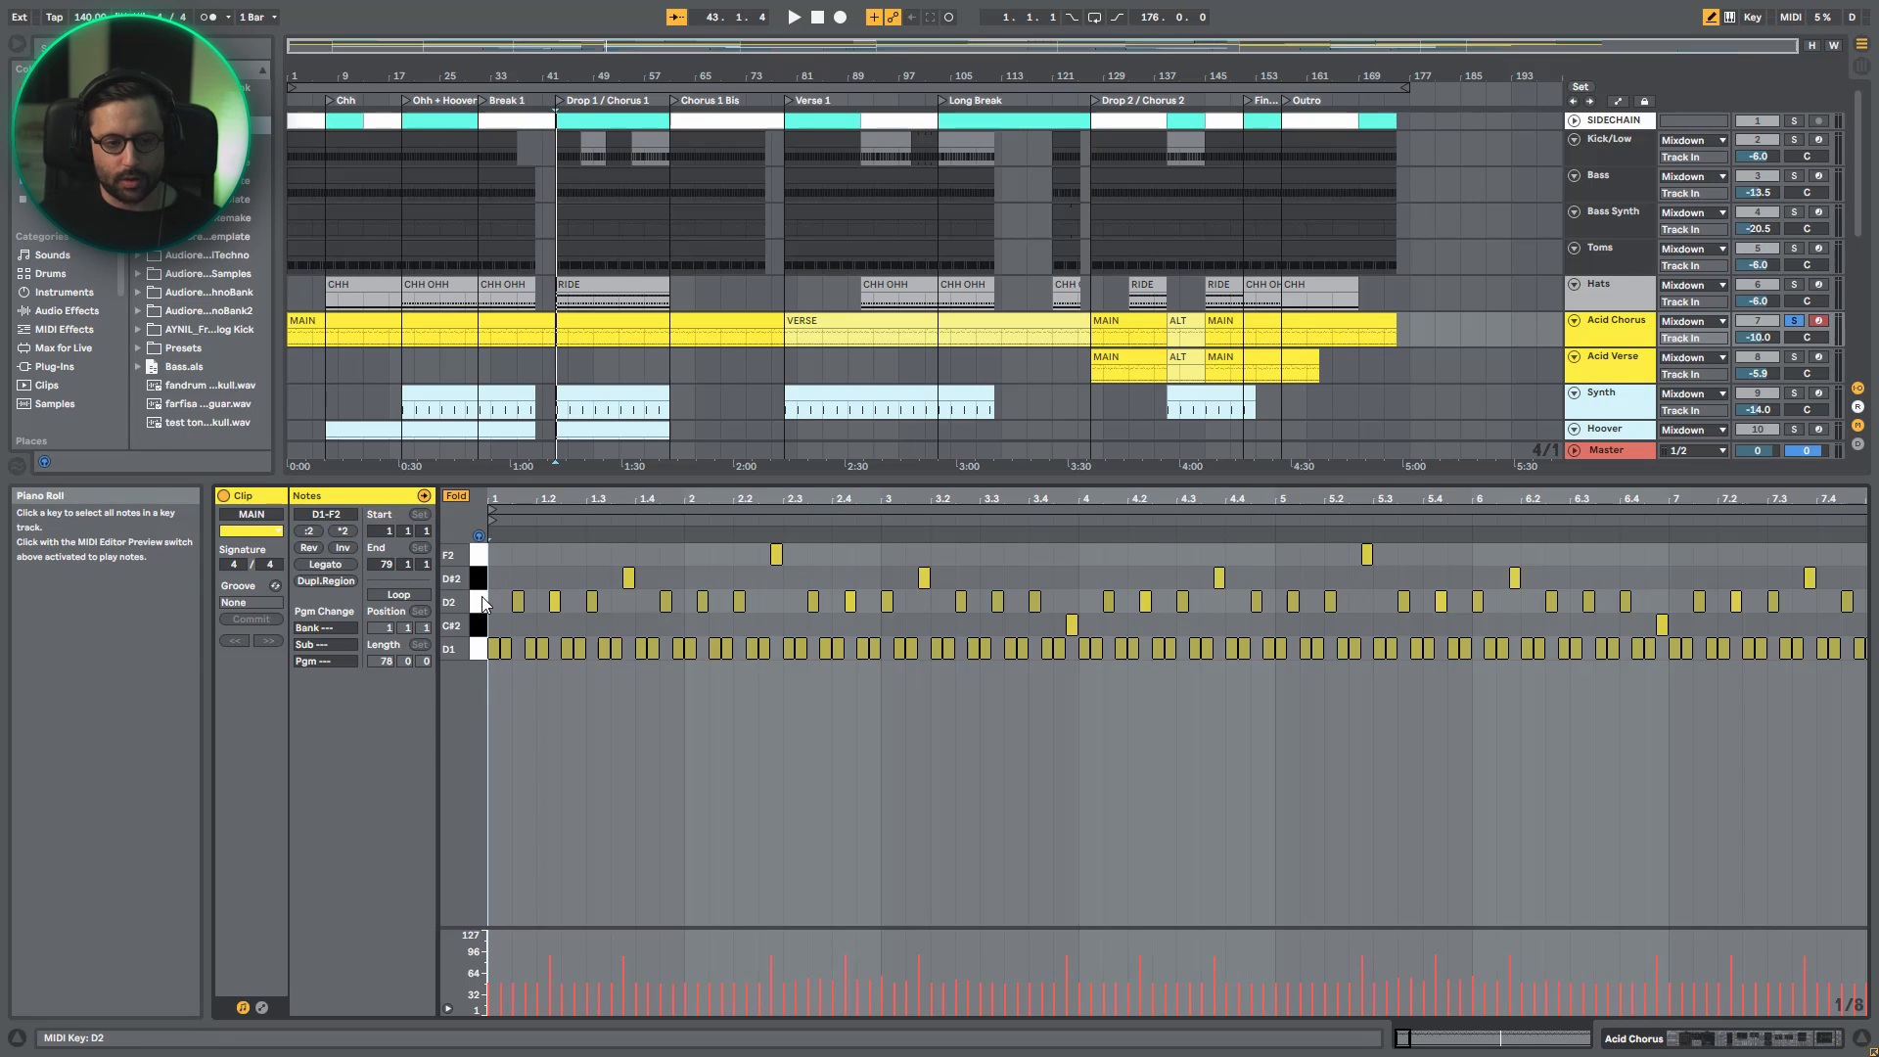
{"action": "key", "text": "b"}
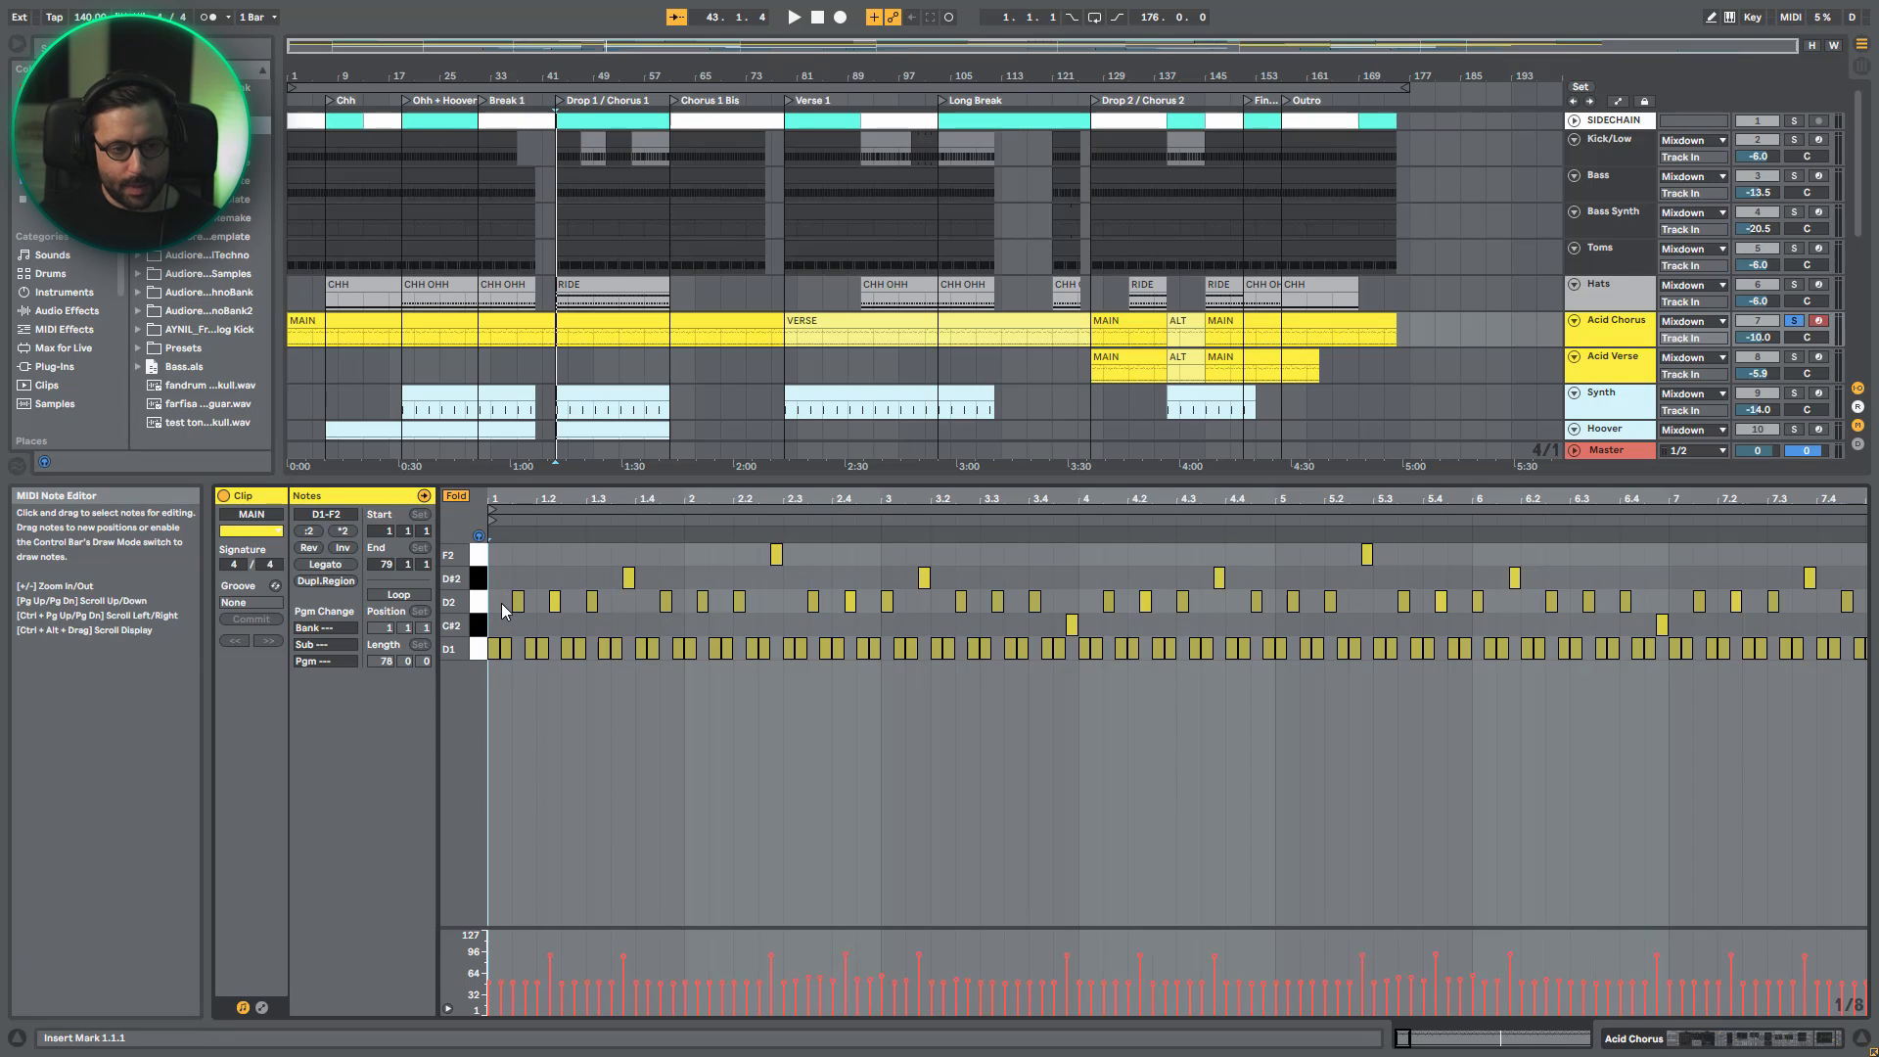
- Transpose all D2, C#2 and D#2 notes of the MAIN clip down to D1
{"action": "left_click", "coordinate": [482, 604]}
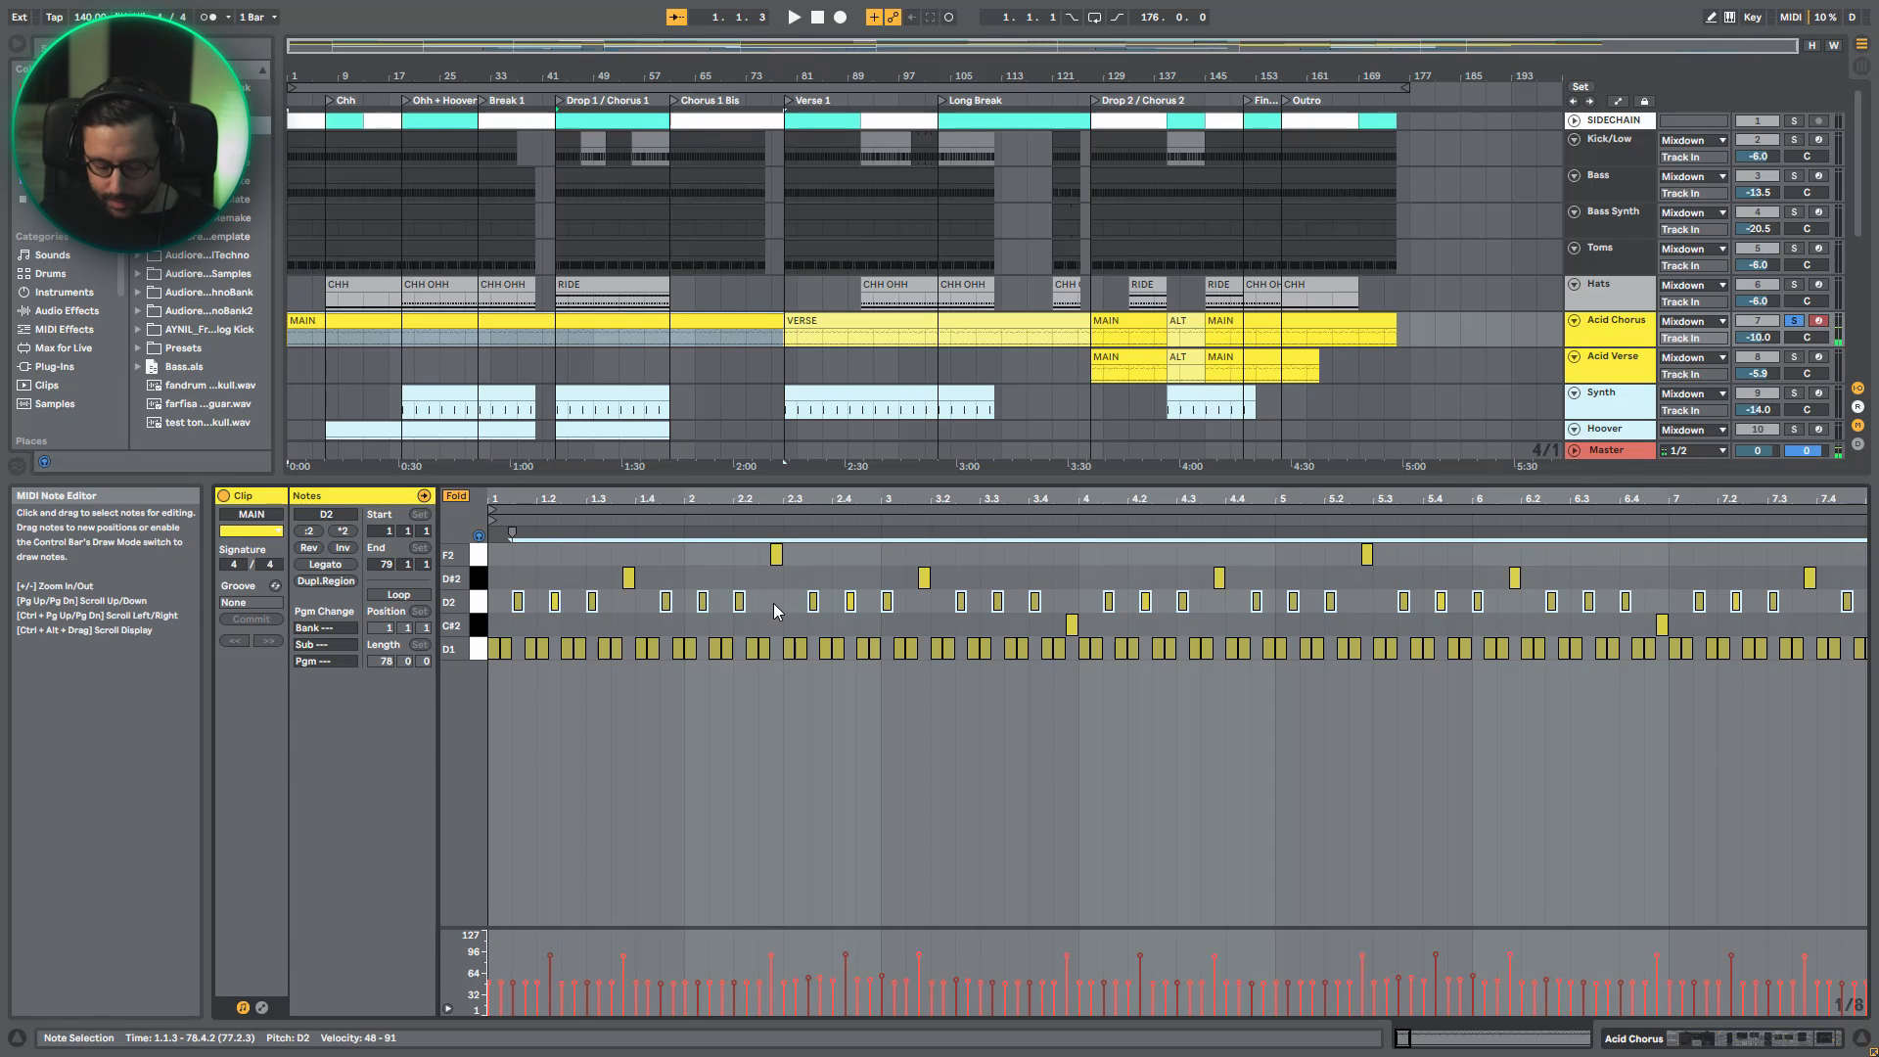
{"action": "key", "text": "shift+Down"}
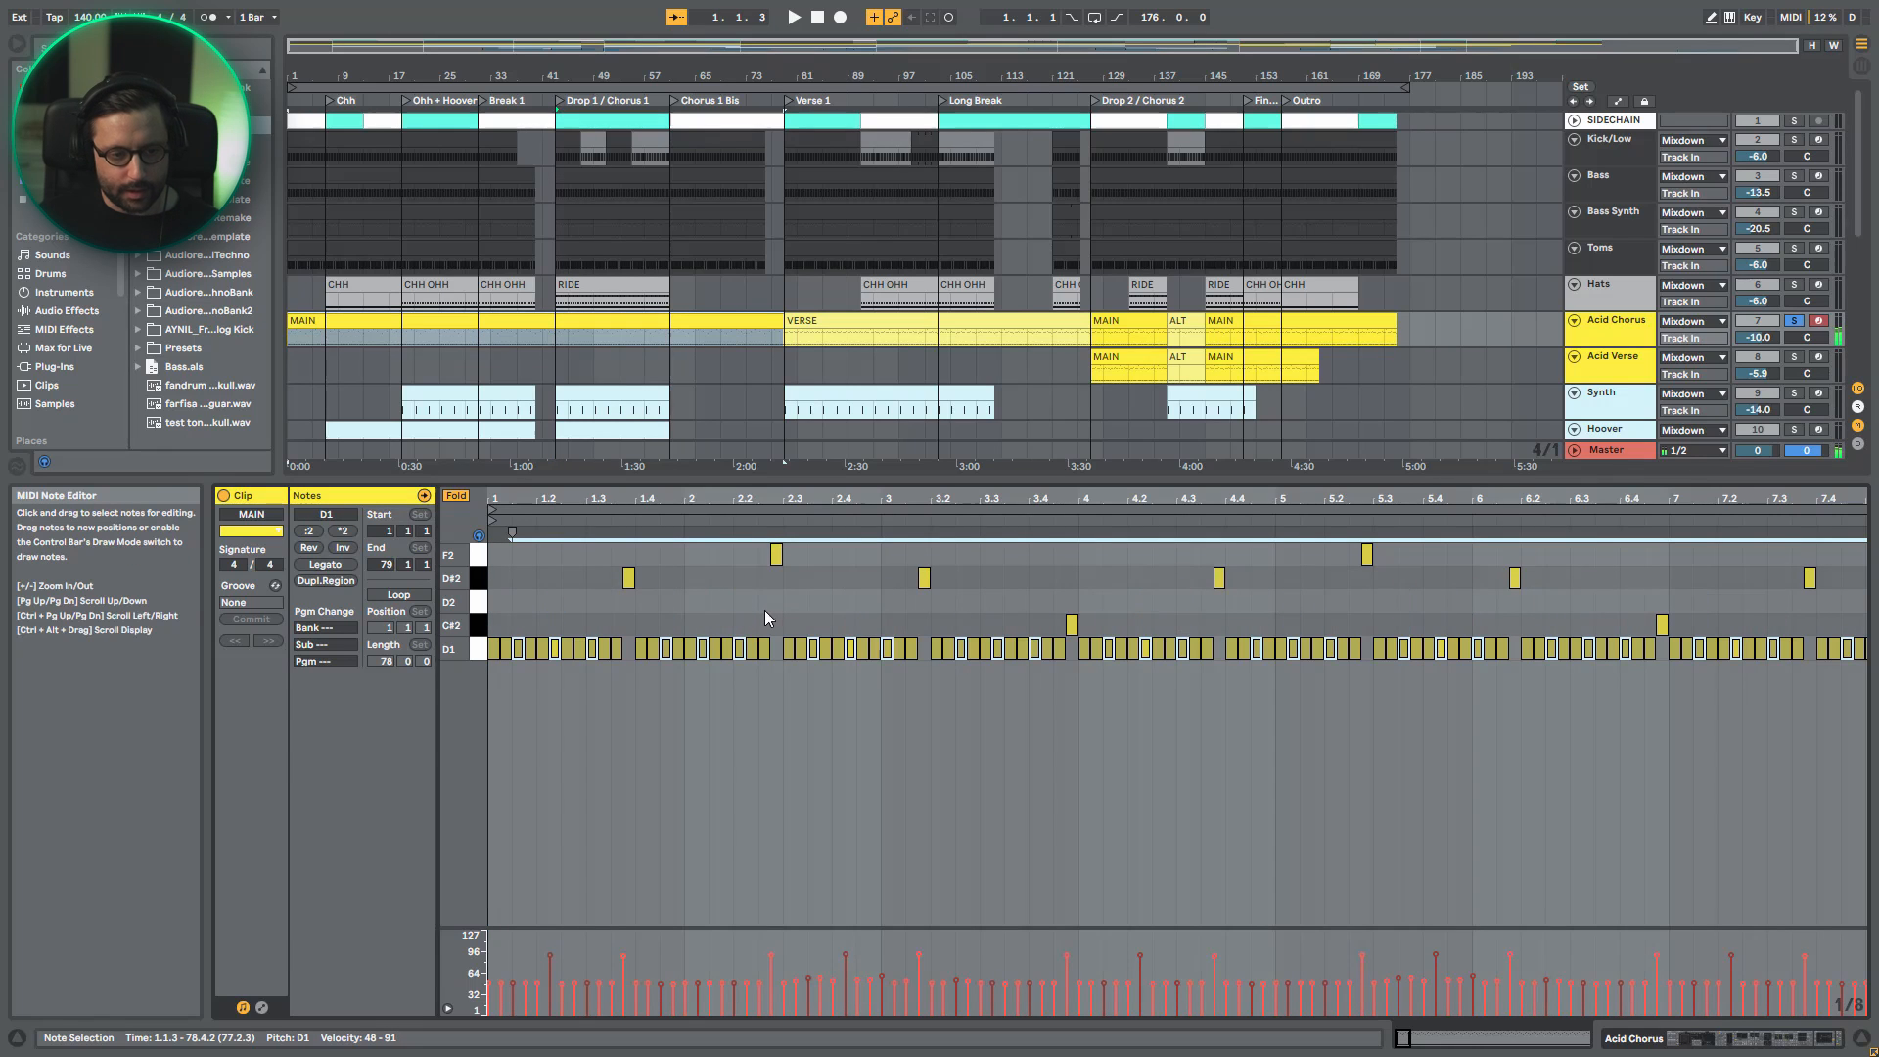
{"action": "left_click", "coordinate": [479, 625]}
{"action": "key", "text": "shift+Down"}
{"action": "left_click", "coordinate": [479, 578]}
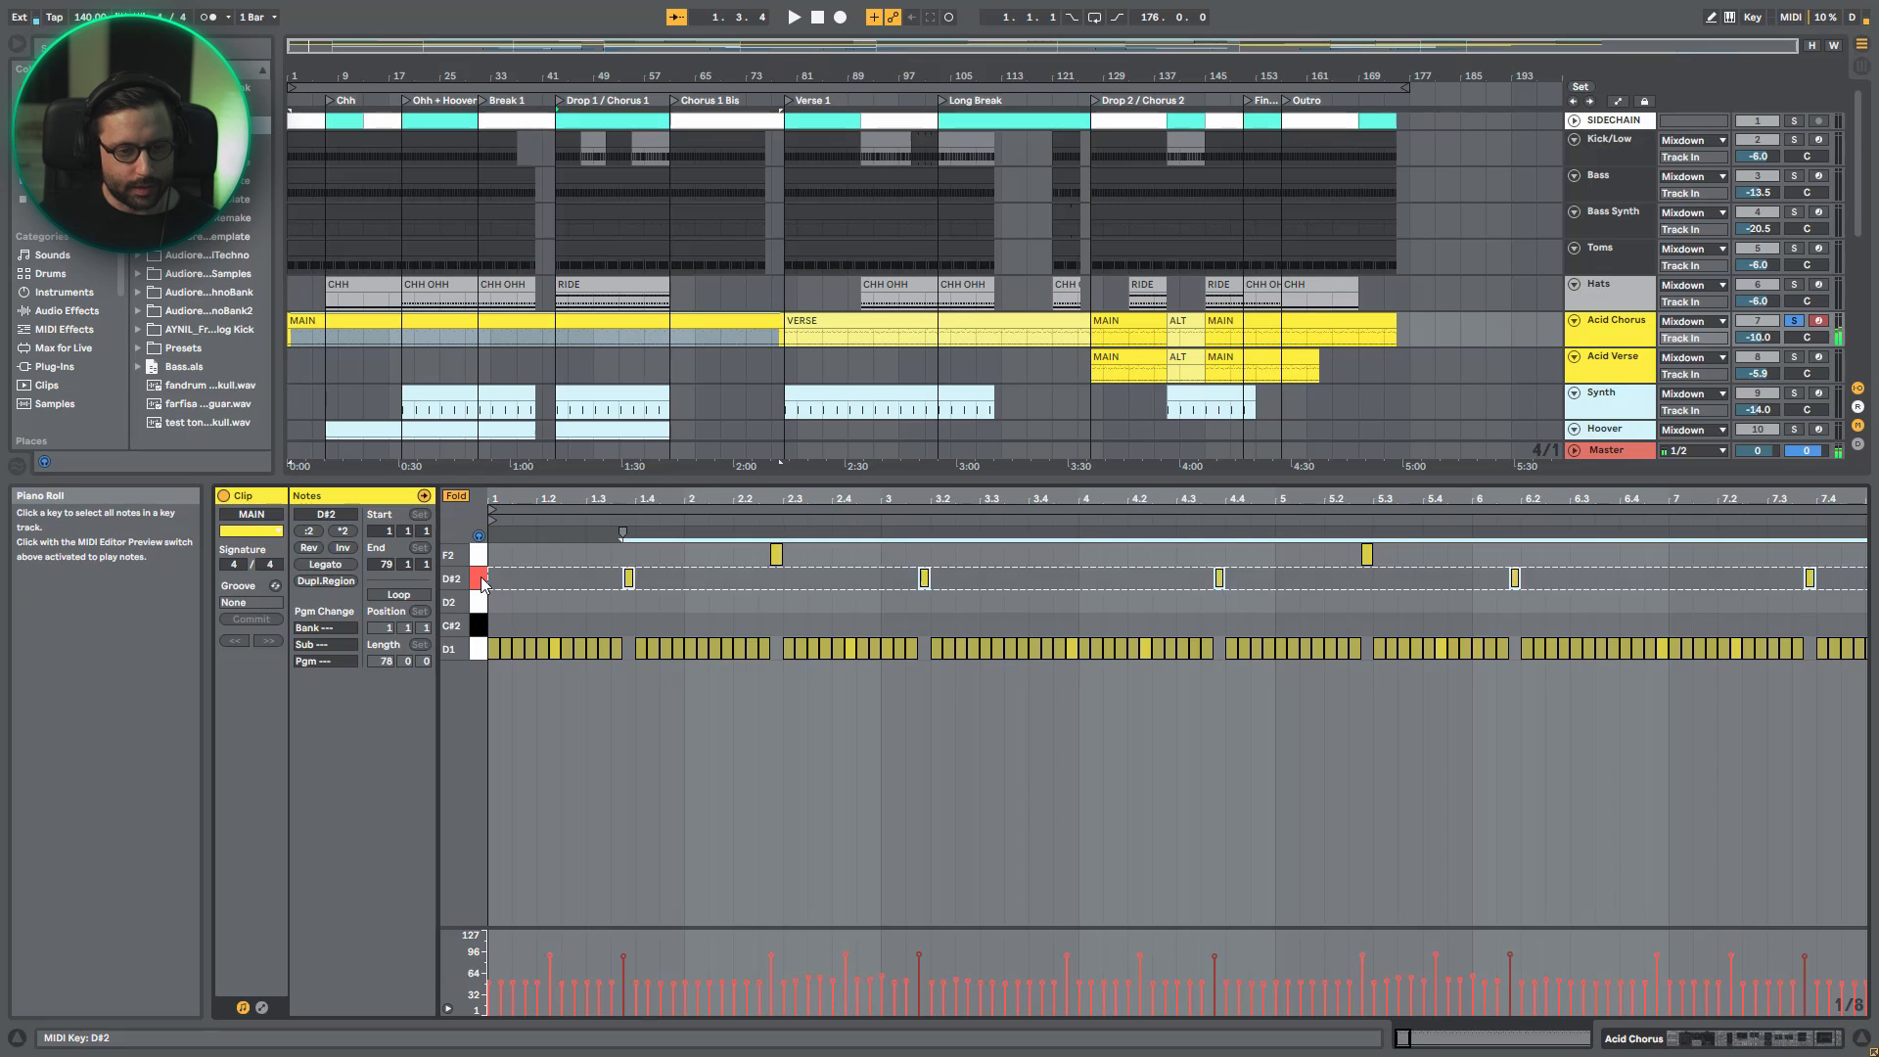
{"action": "key", "text": "shift+Down"}
- Transpose the F2 notes of the MAIN clip down to D1 and restore the clip's original pitches
{"action": "left_click", "coordinate": [482, 555]}
{"action": "key", "text": "Down"}
{"action": "key", "text": "Down"}
{"action": "key", "text": "Down"}
{"action": "key", "text": "Down"}
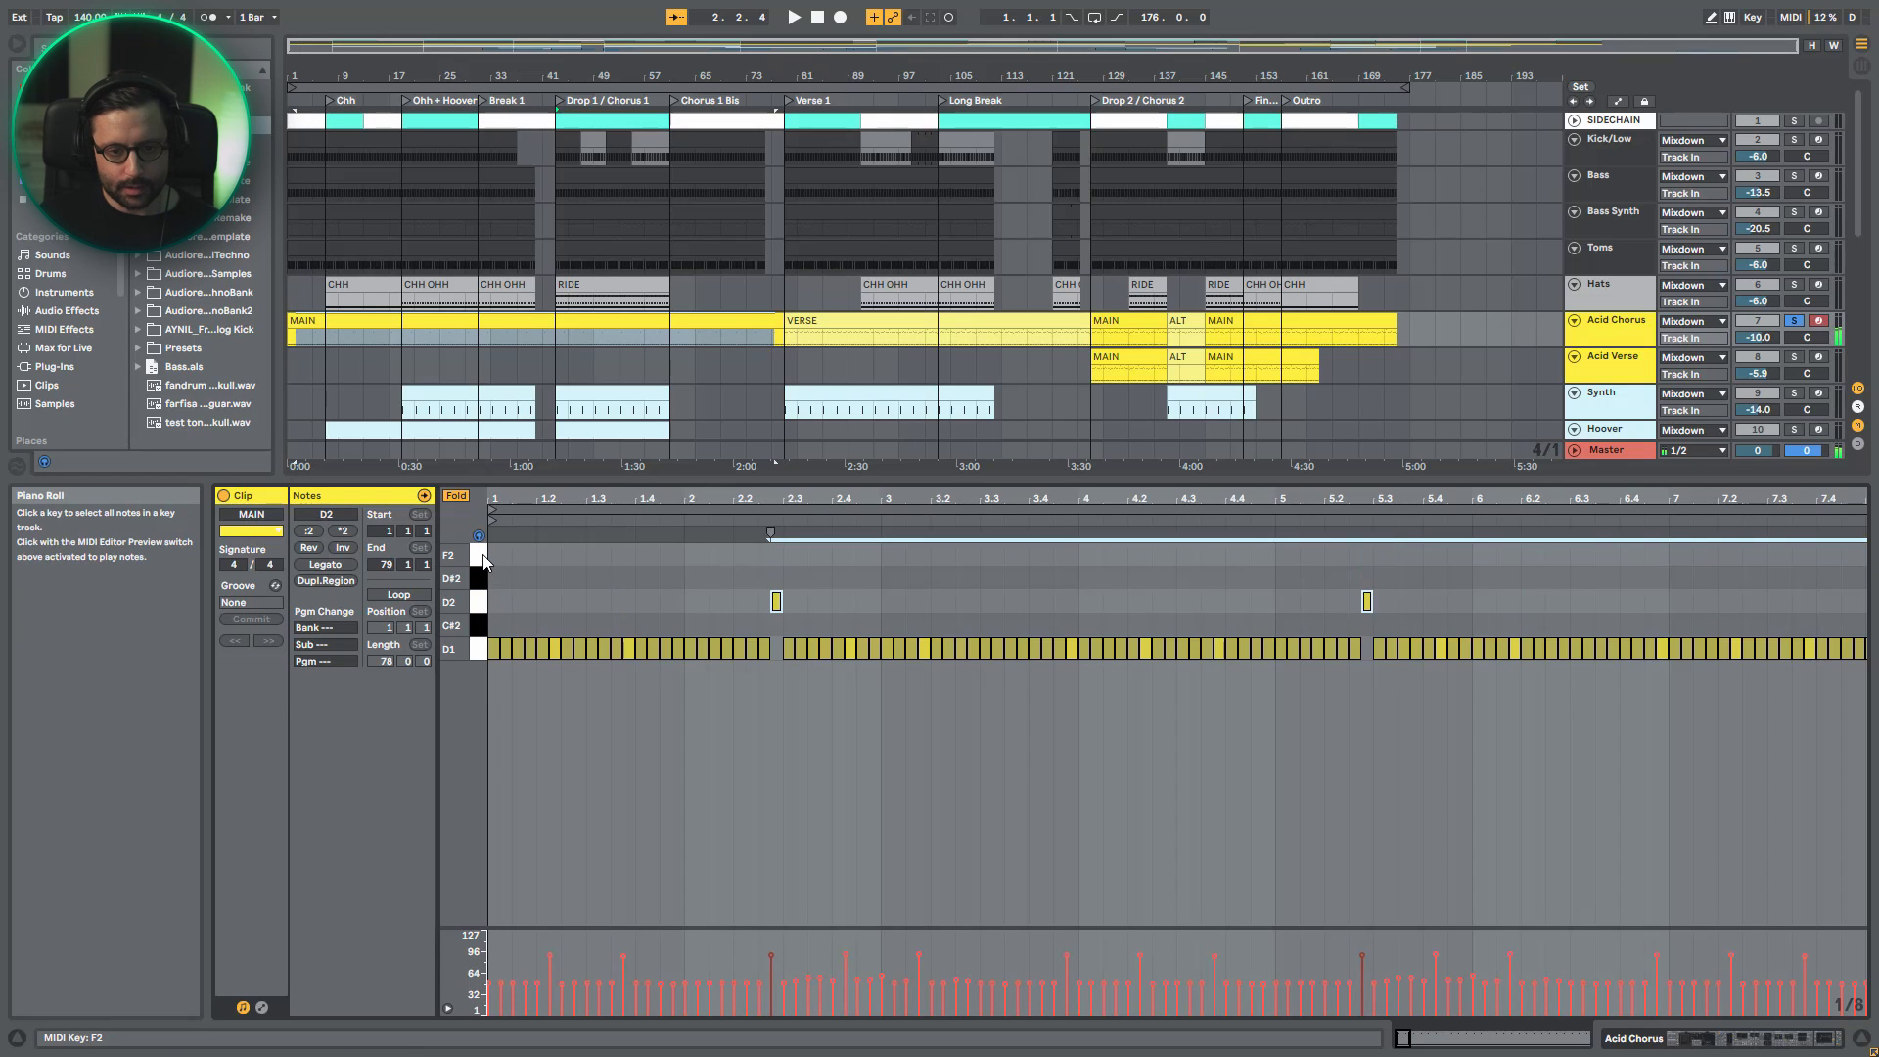
{"action": "key", "text": "f"}
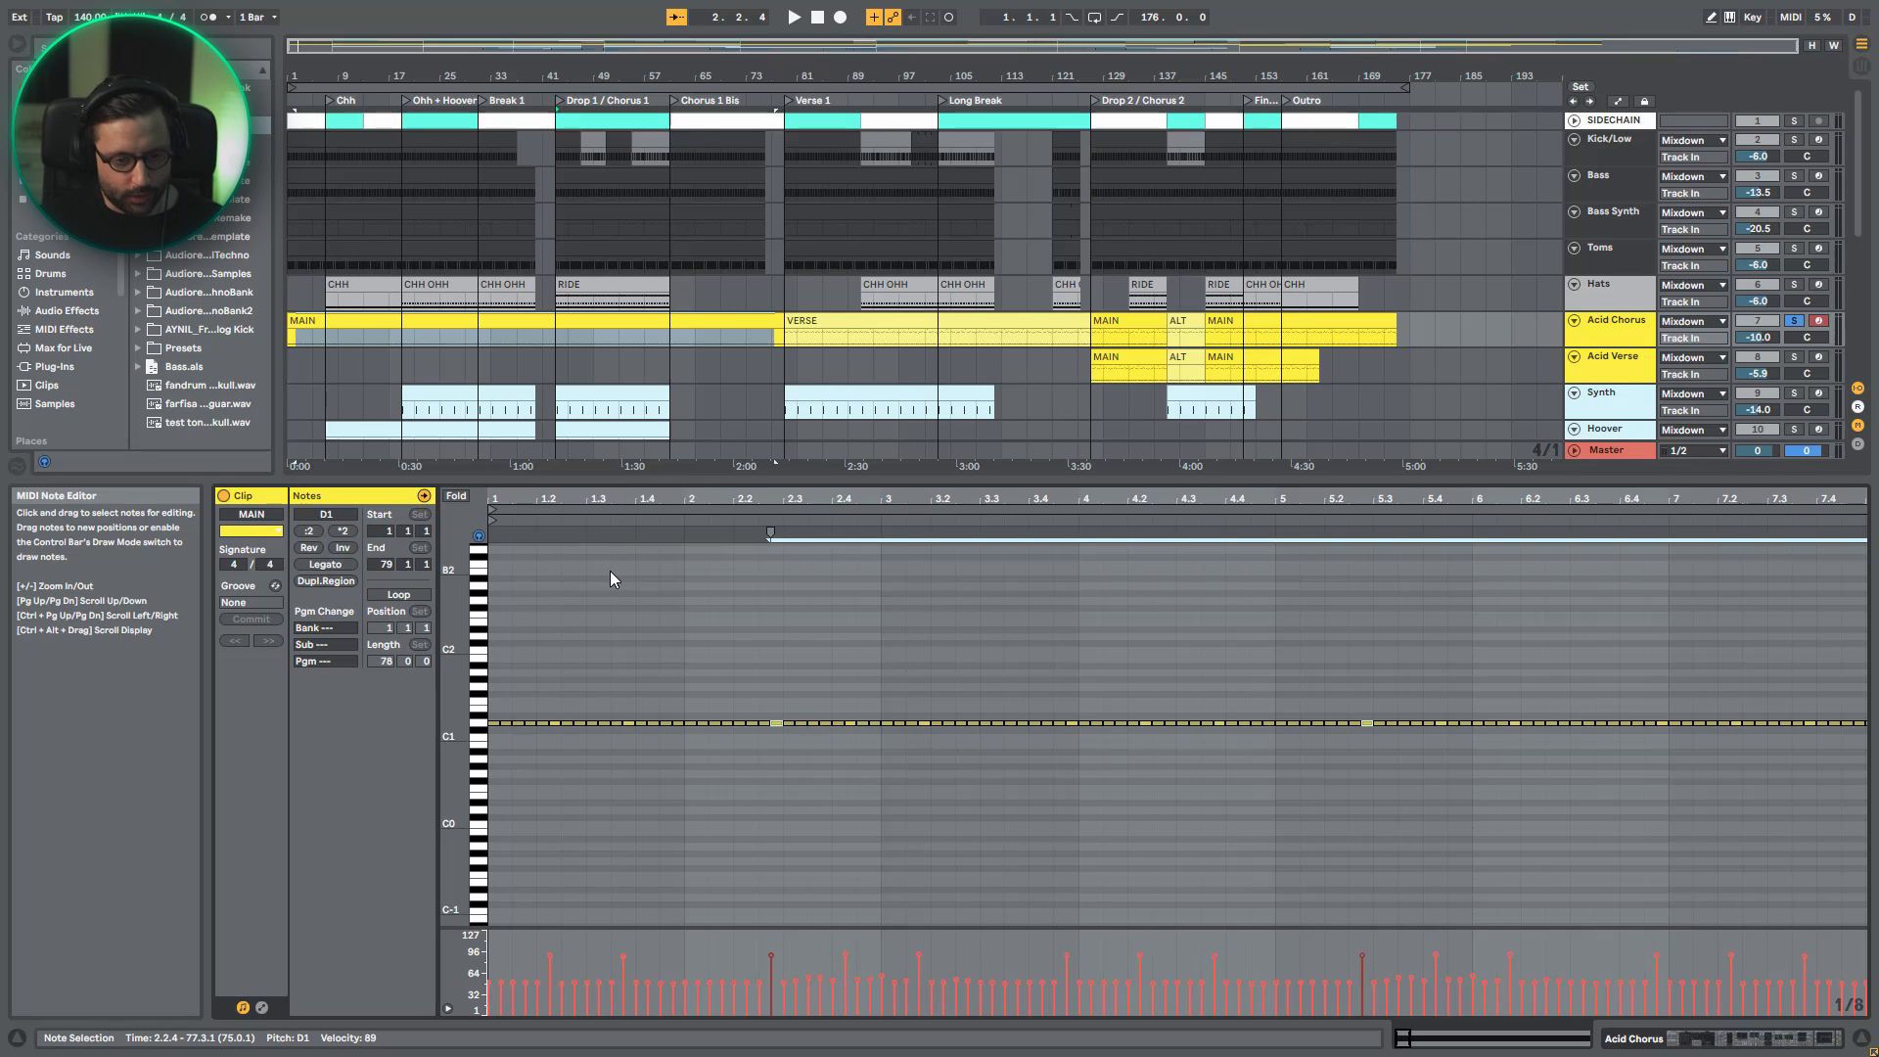
{"action": "key", "text": "ctrl+a"}
{"action": "key", "text": "f"}
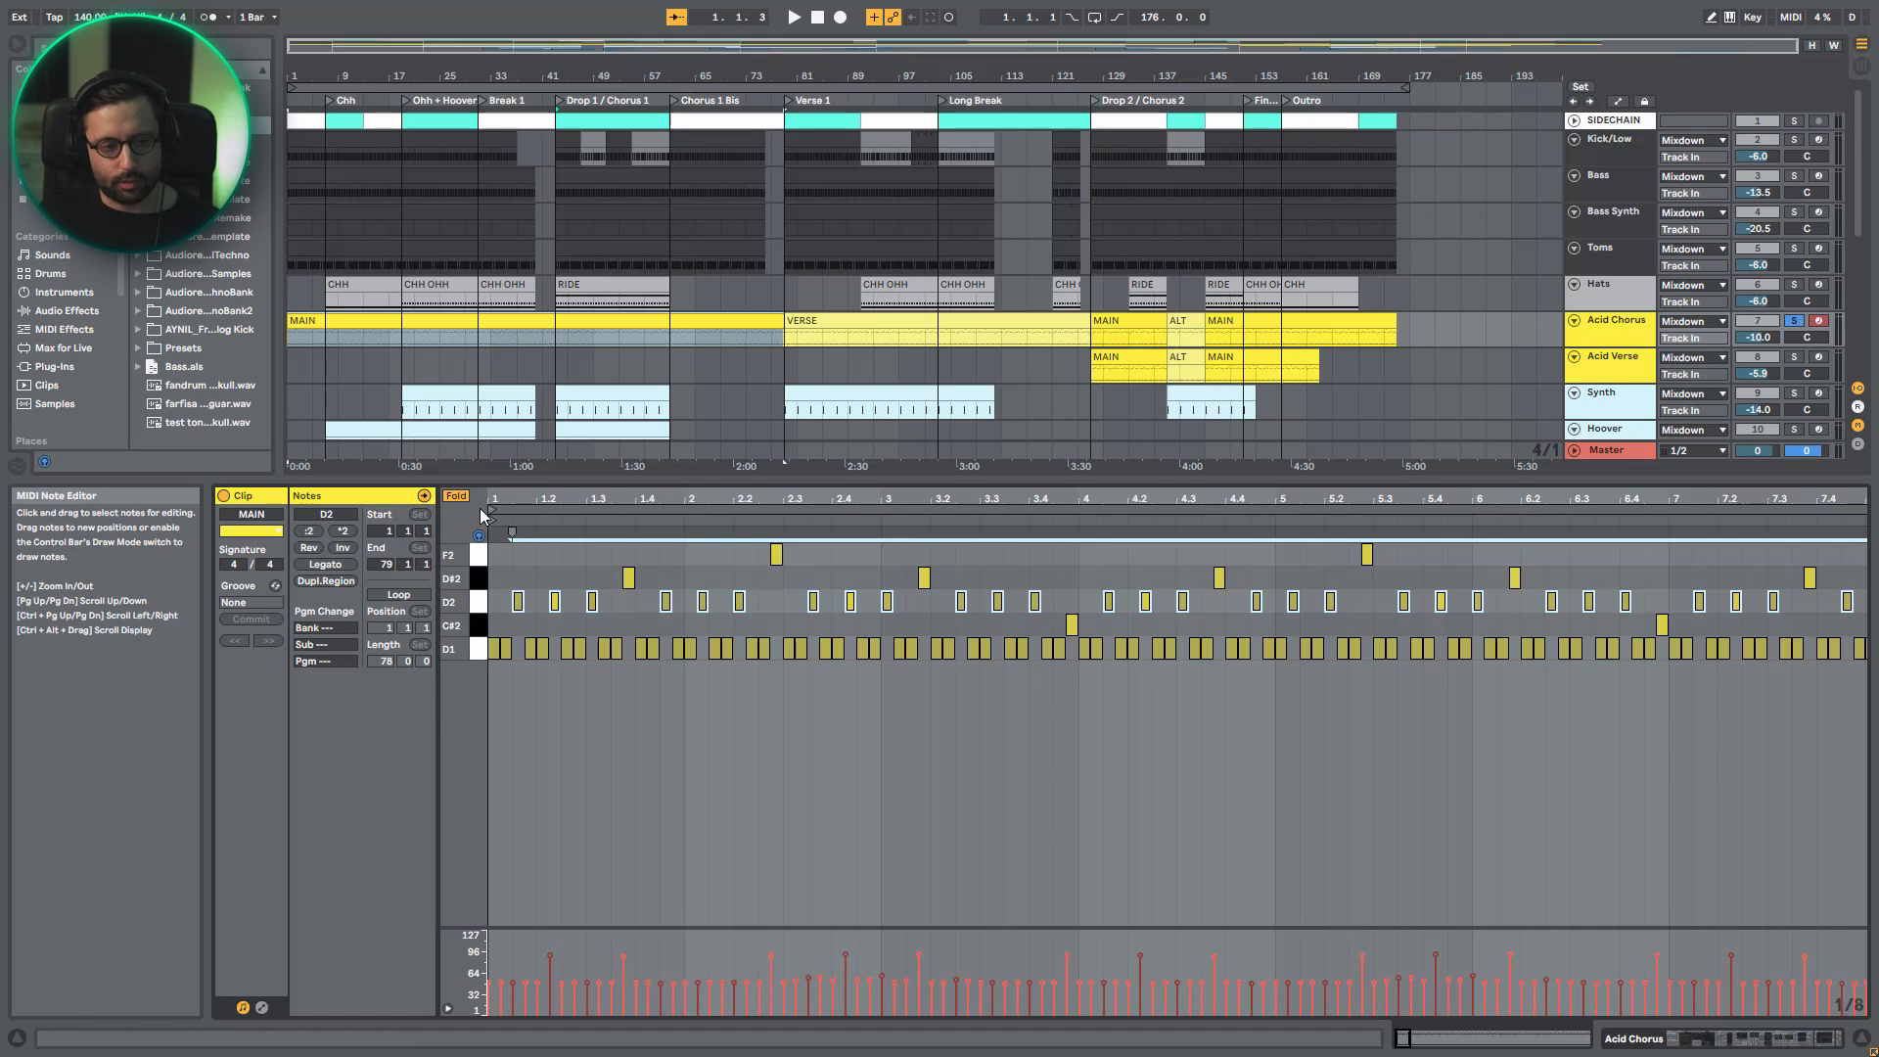
- Examine the repeating note pattern at the beginning of the MAIN clip
{"action": "left_click_drag", "start_coordinate": [526, 499], "coordinate": [602, 649]}
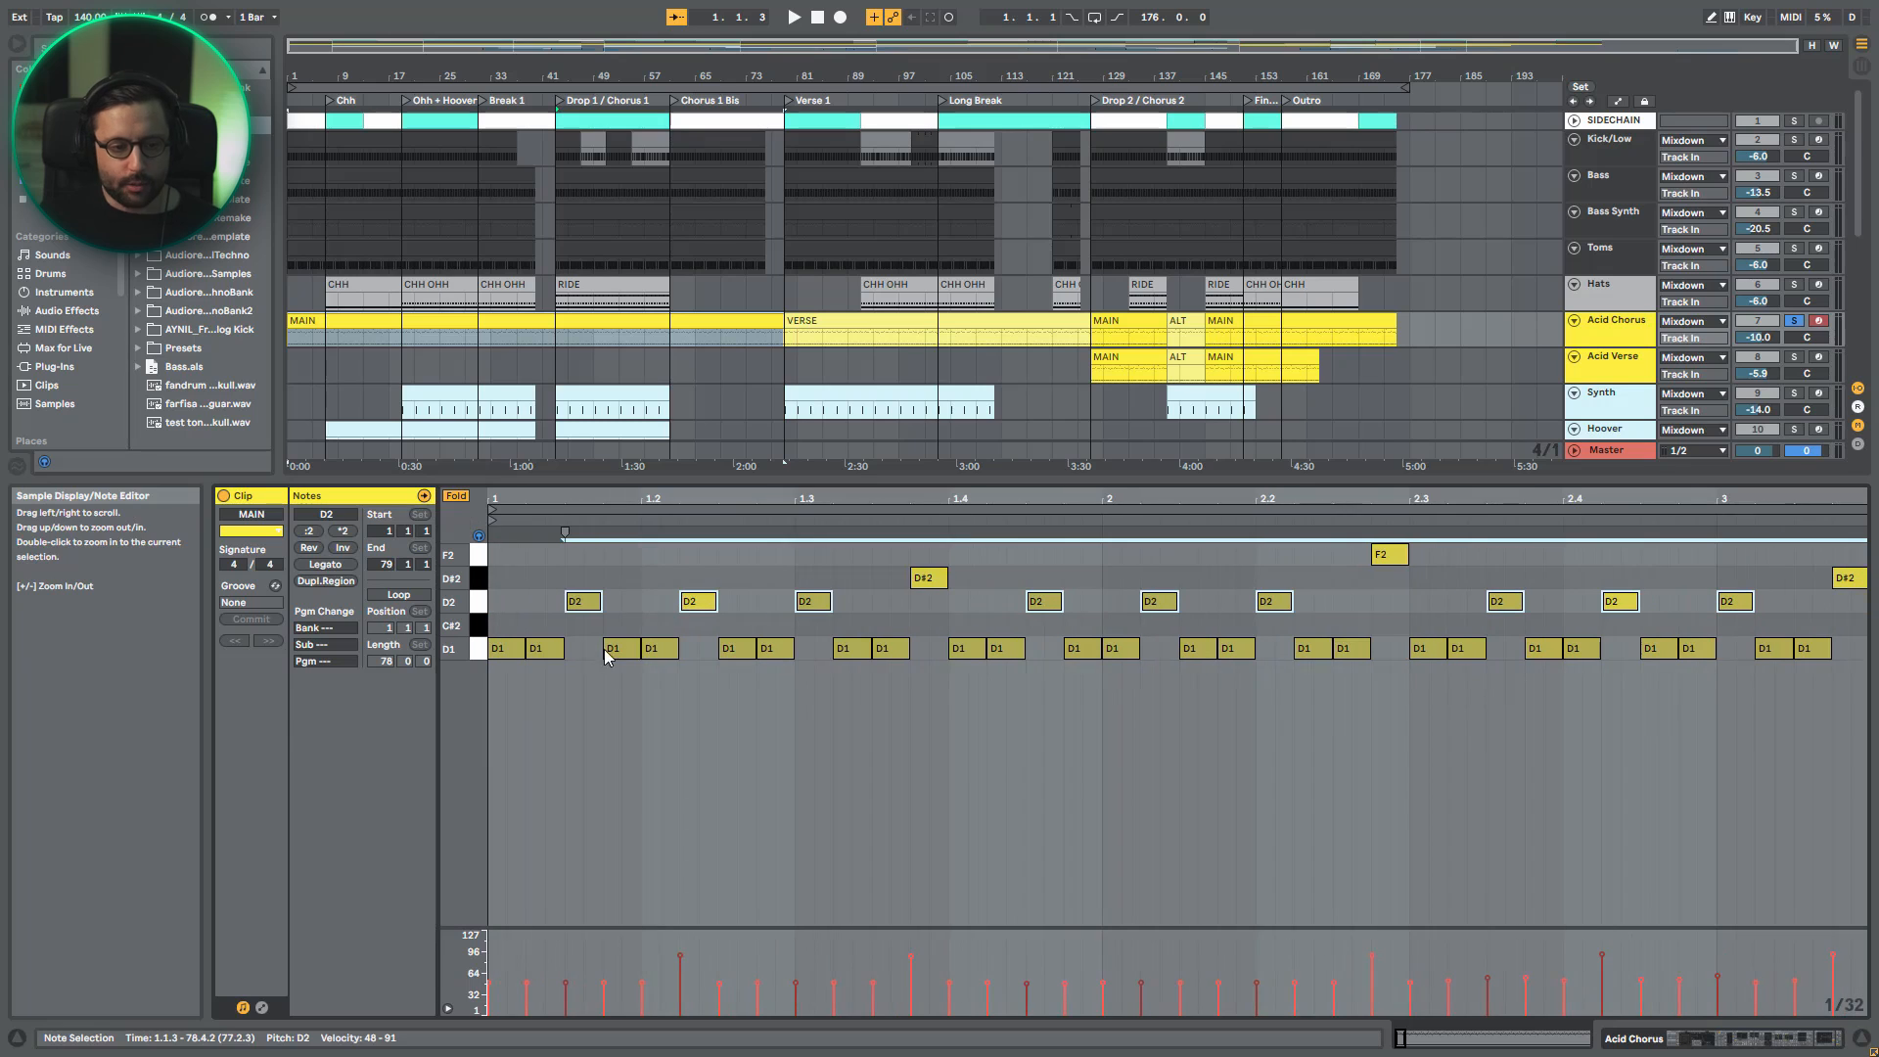
{"action": "left_click", "coordinate": [516, 679]}
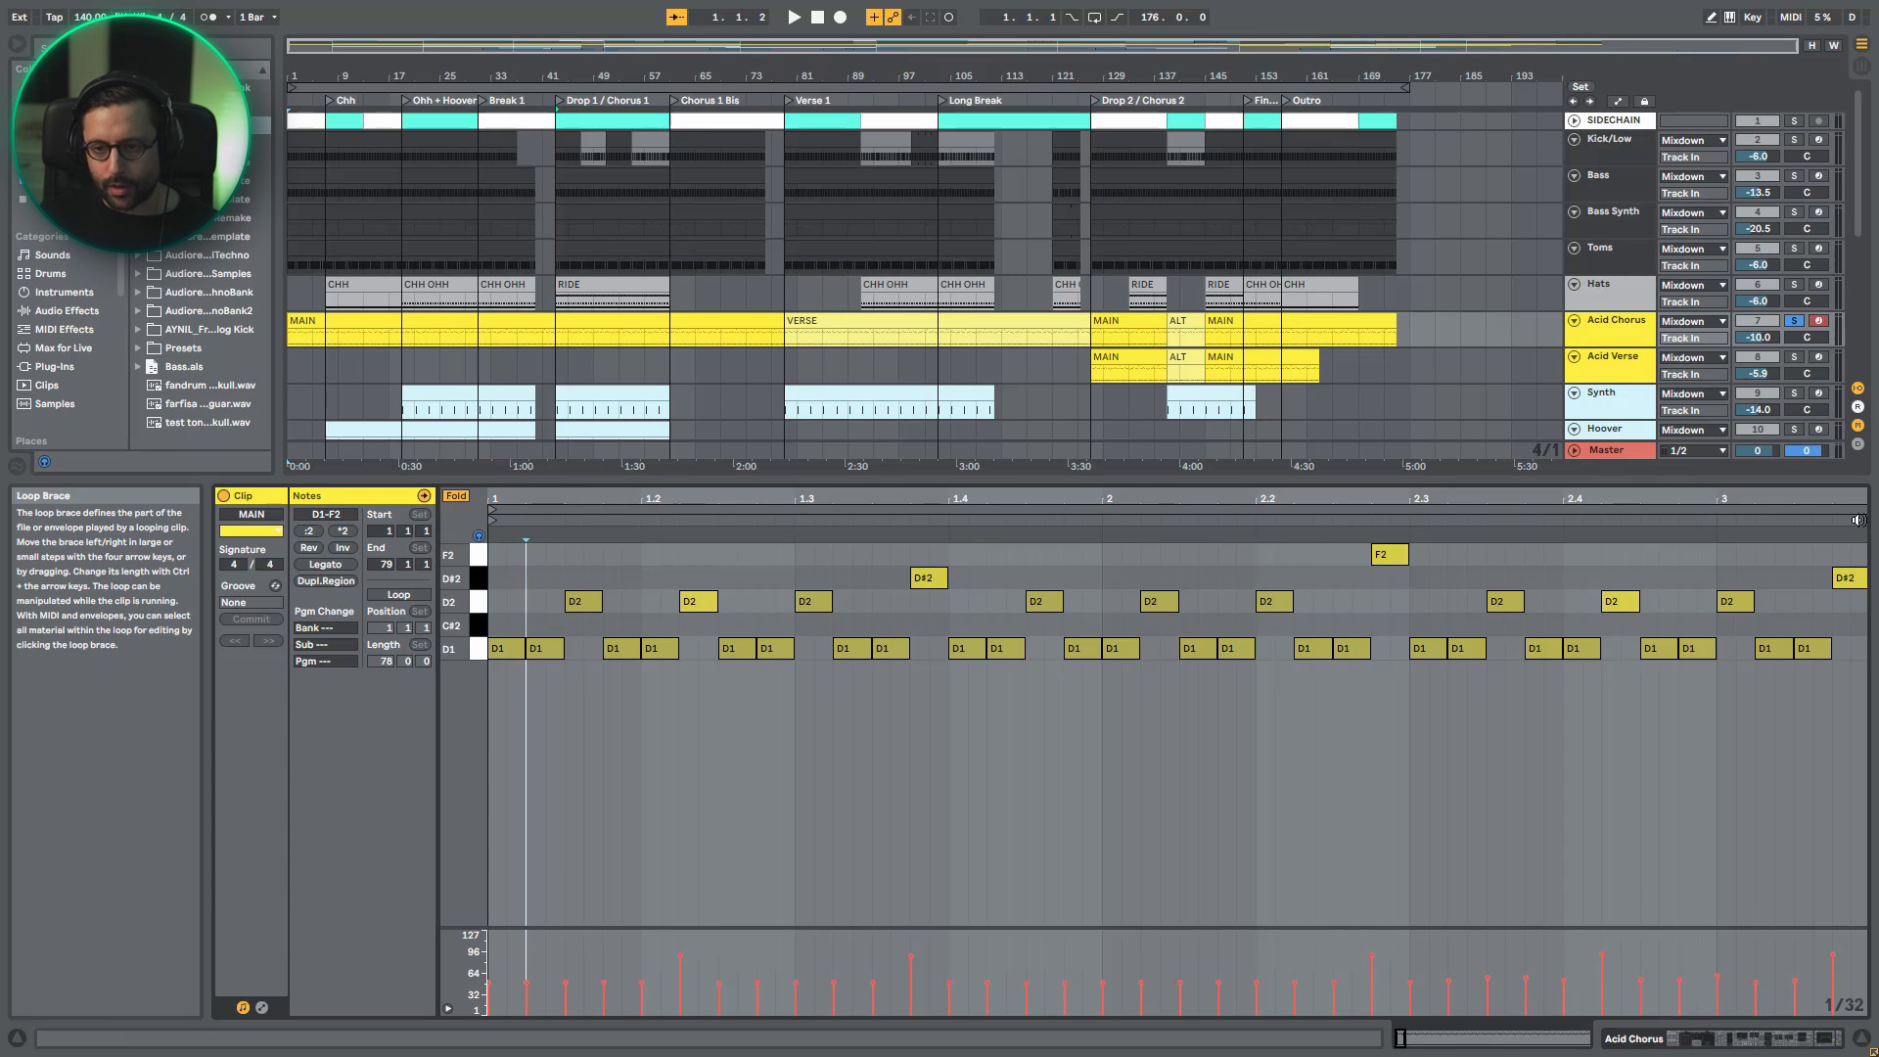
{"action": "left_click", "coordinate": [808, 510]}
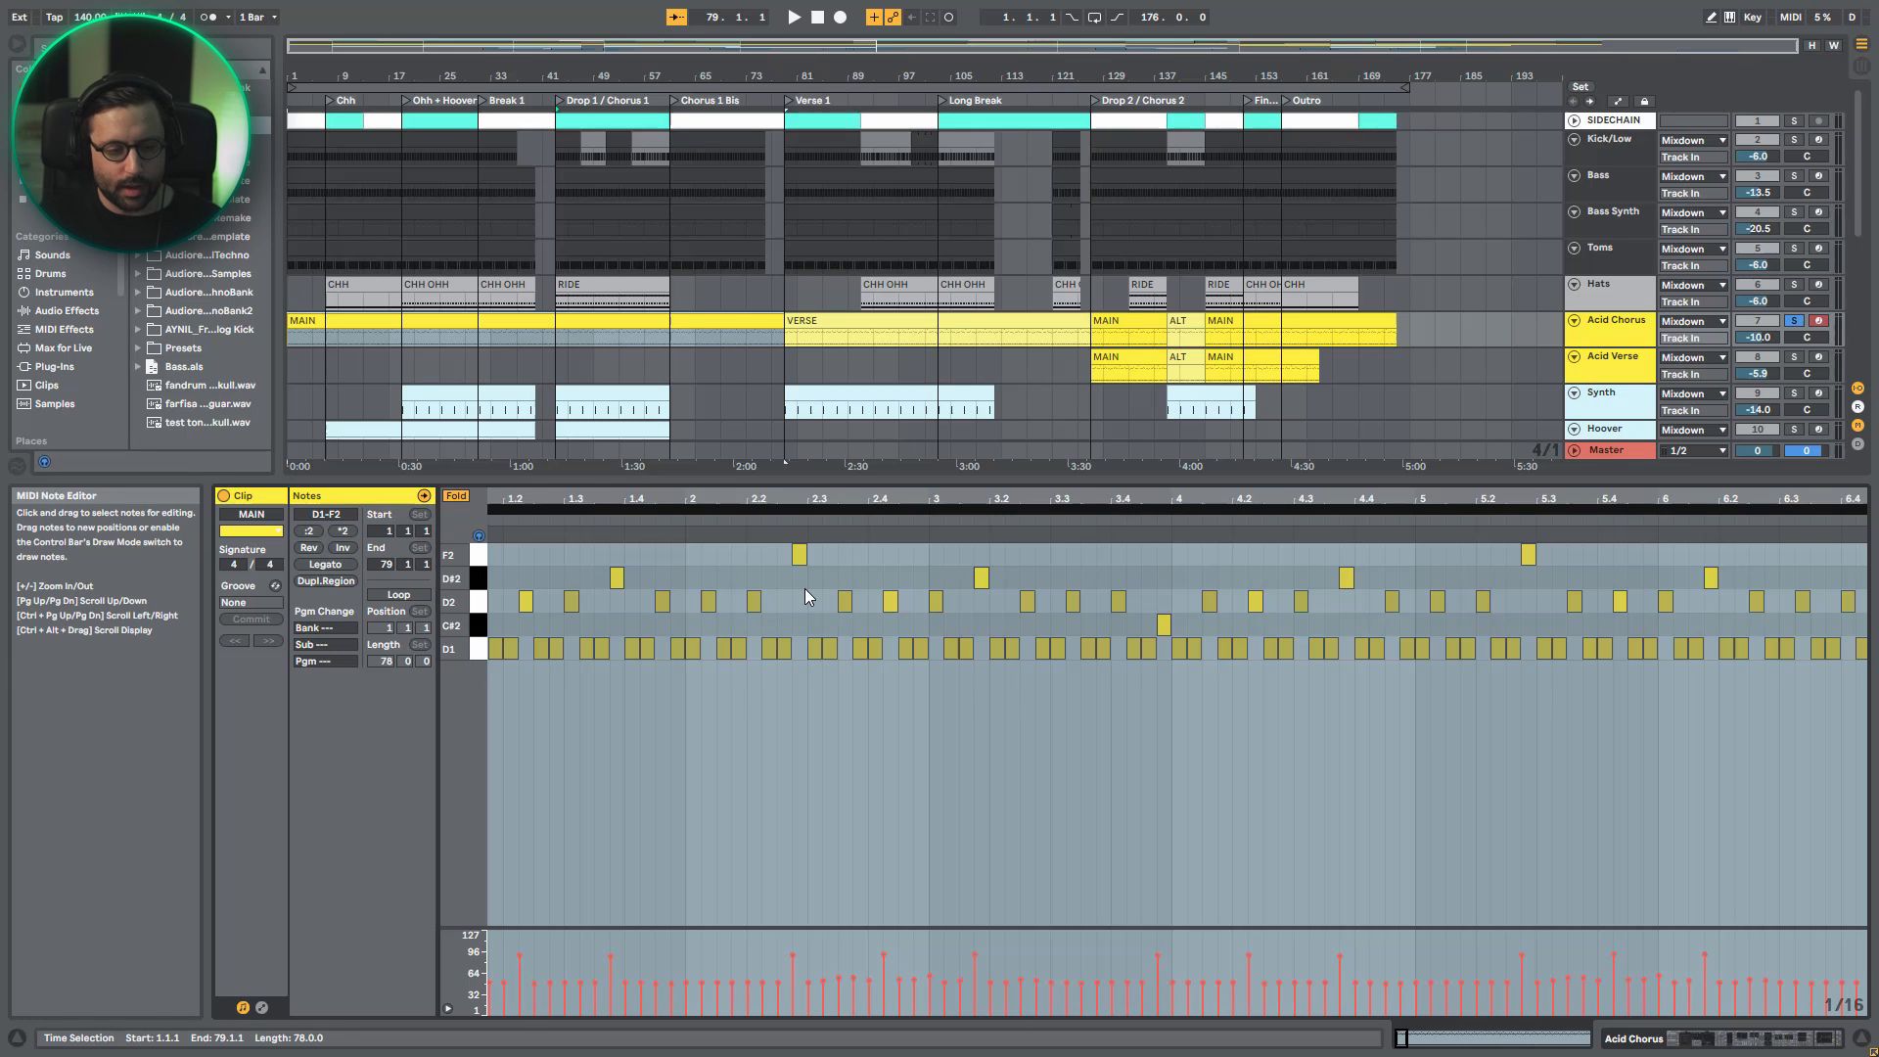
{"action": "left_click_drag", "start_coordinate": [594, 499], "coordinate": [801, 558]}
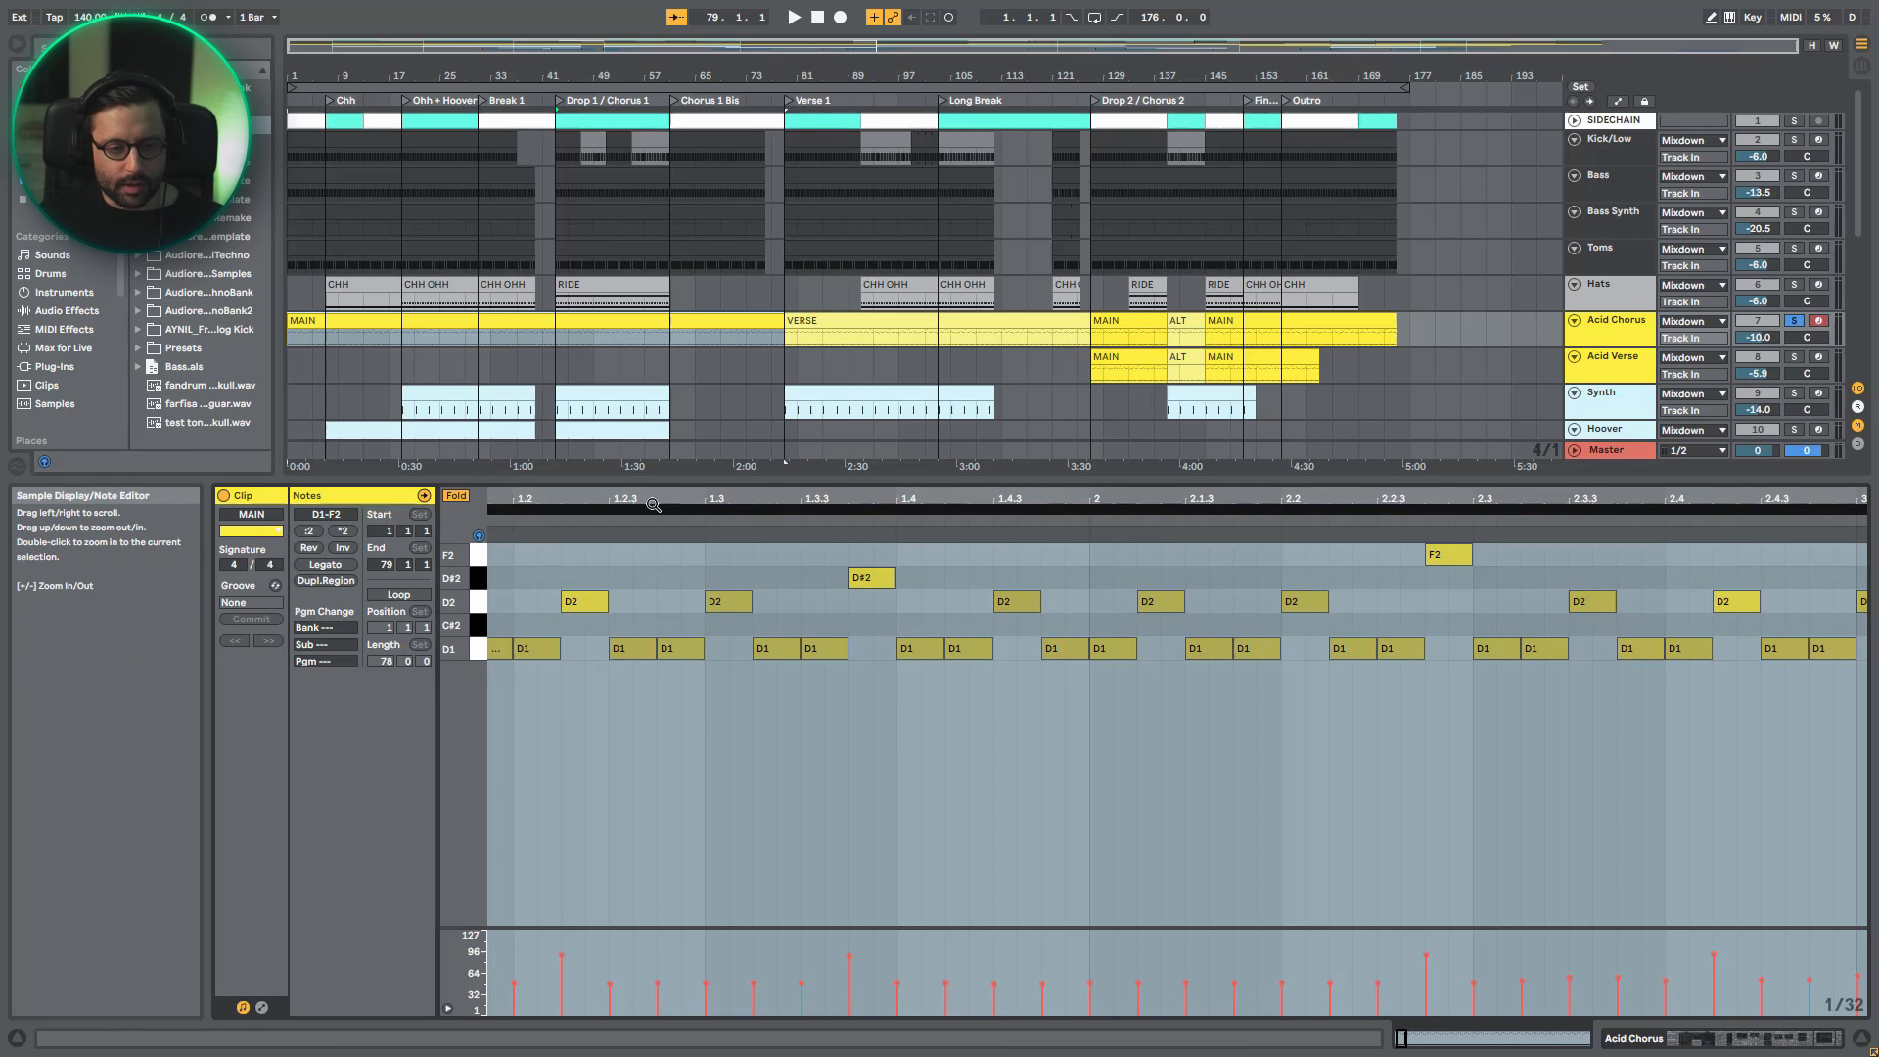
{"action": "mouse_move", "coordinate": [652, 505]}
{"action": "left_mouse_down"}
{"action": "mouse_move", "coordinate": [661, 489]}
{"action": "mouse_move", "coordinate": [659, 508]}
{"action": "left_mouse_up"}
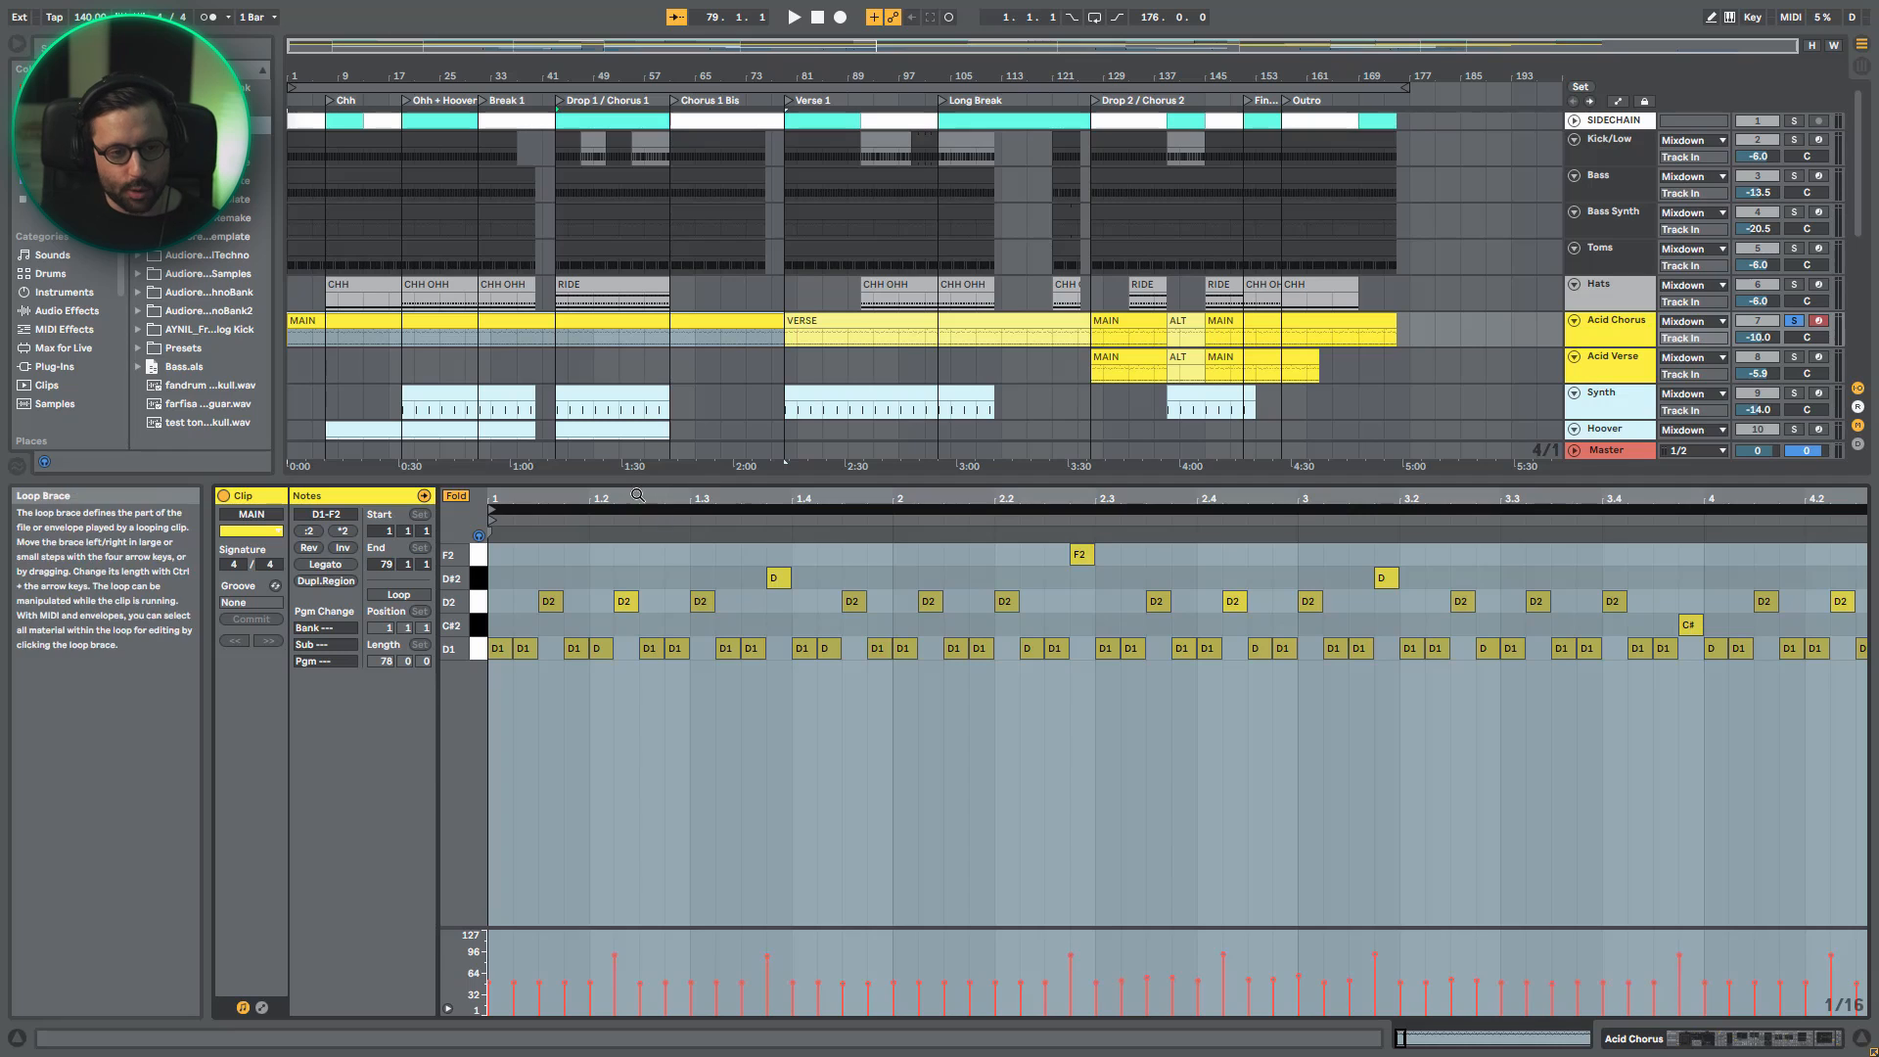
{"action": "left_click_drag", "start_coordinate": [627, 495], "coordinate": [627, 492]}
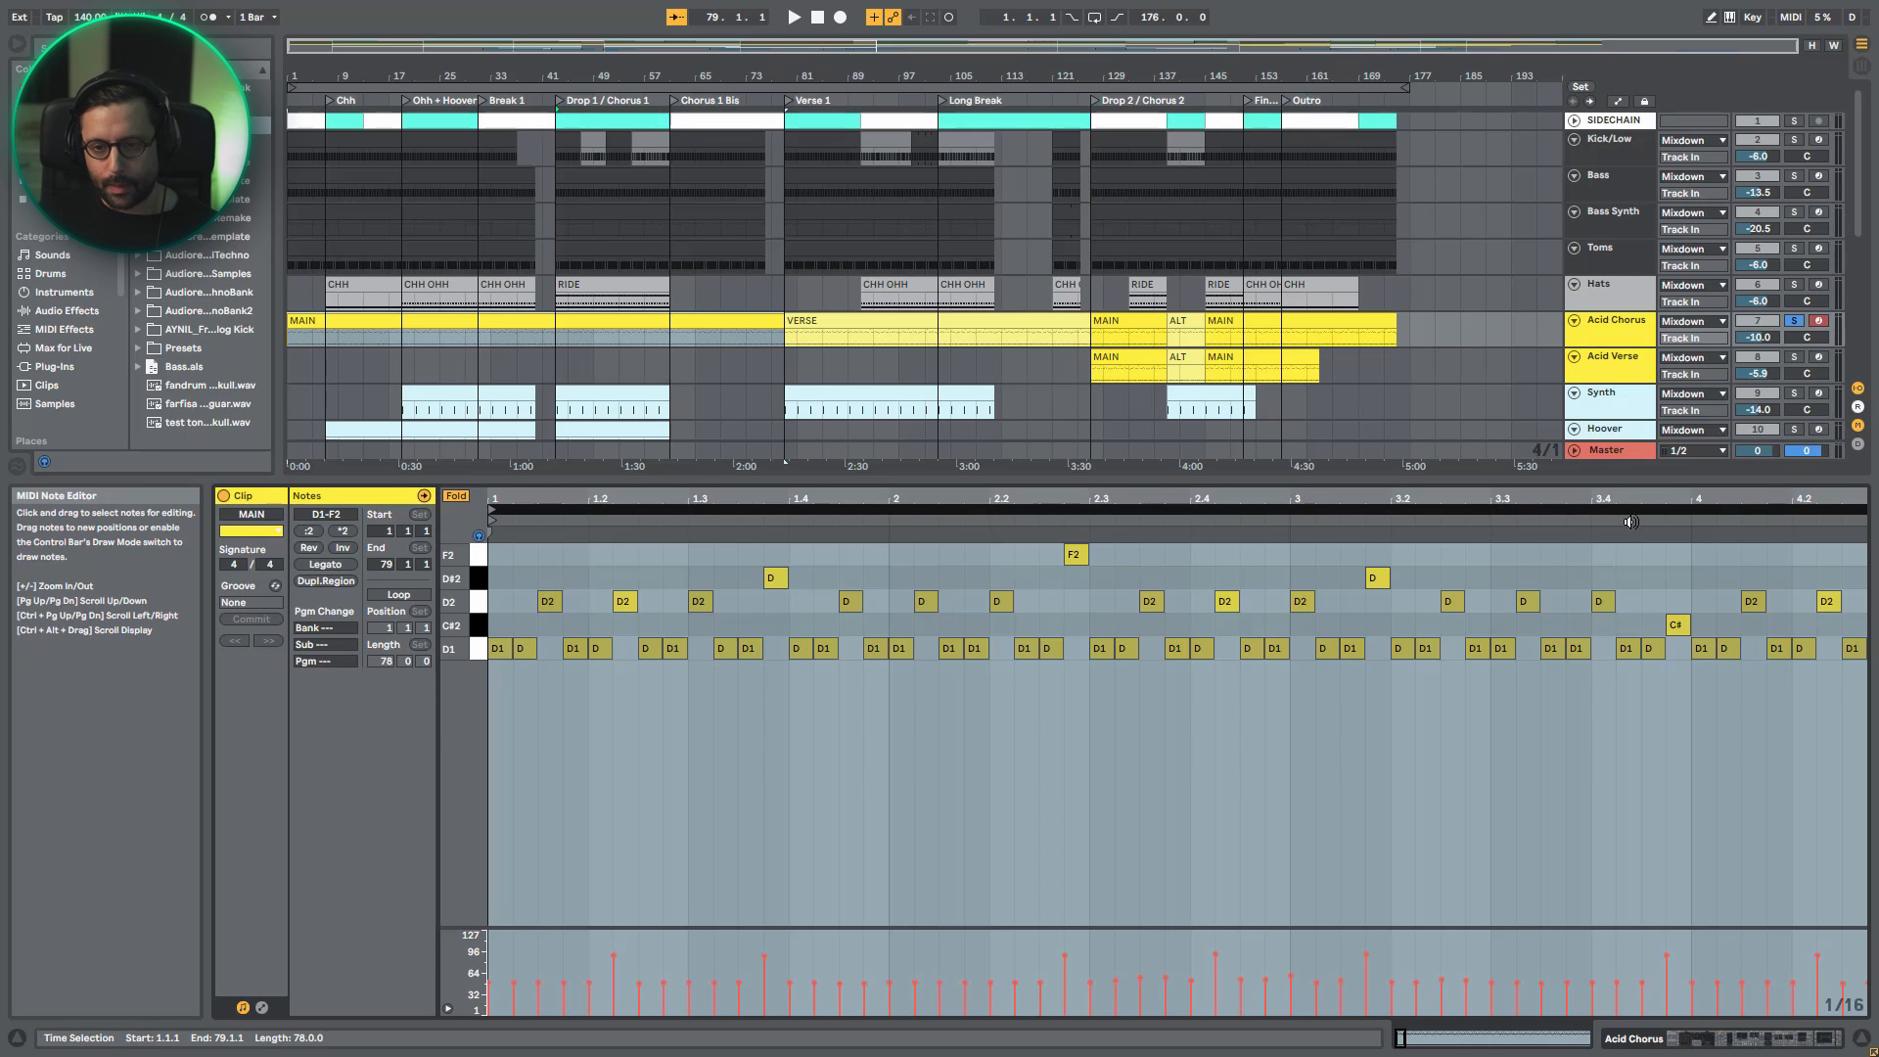
- Select all notes in the first three bars of the MAIN clip to examine the pattern's length
{"action": "left_click_drag", "start_coordinate": [1676, 703], "coordinate": [489, 536]}
{"action": "key", "text": "minus"}
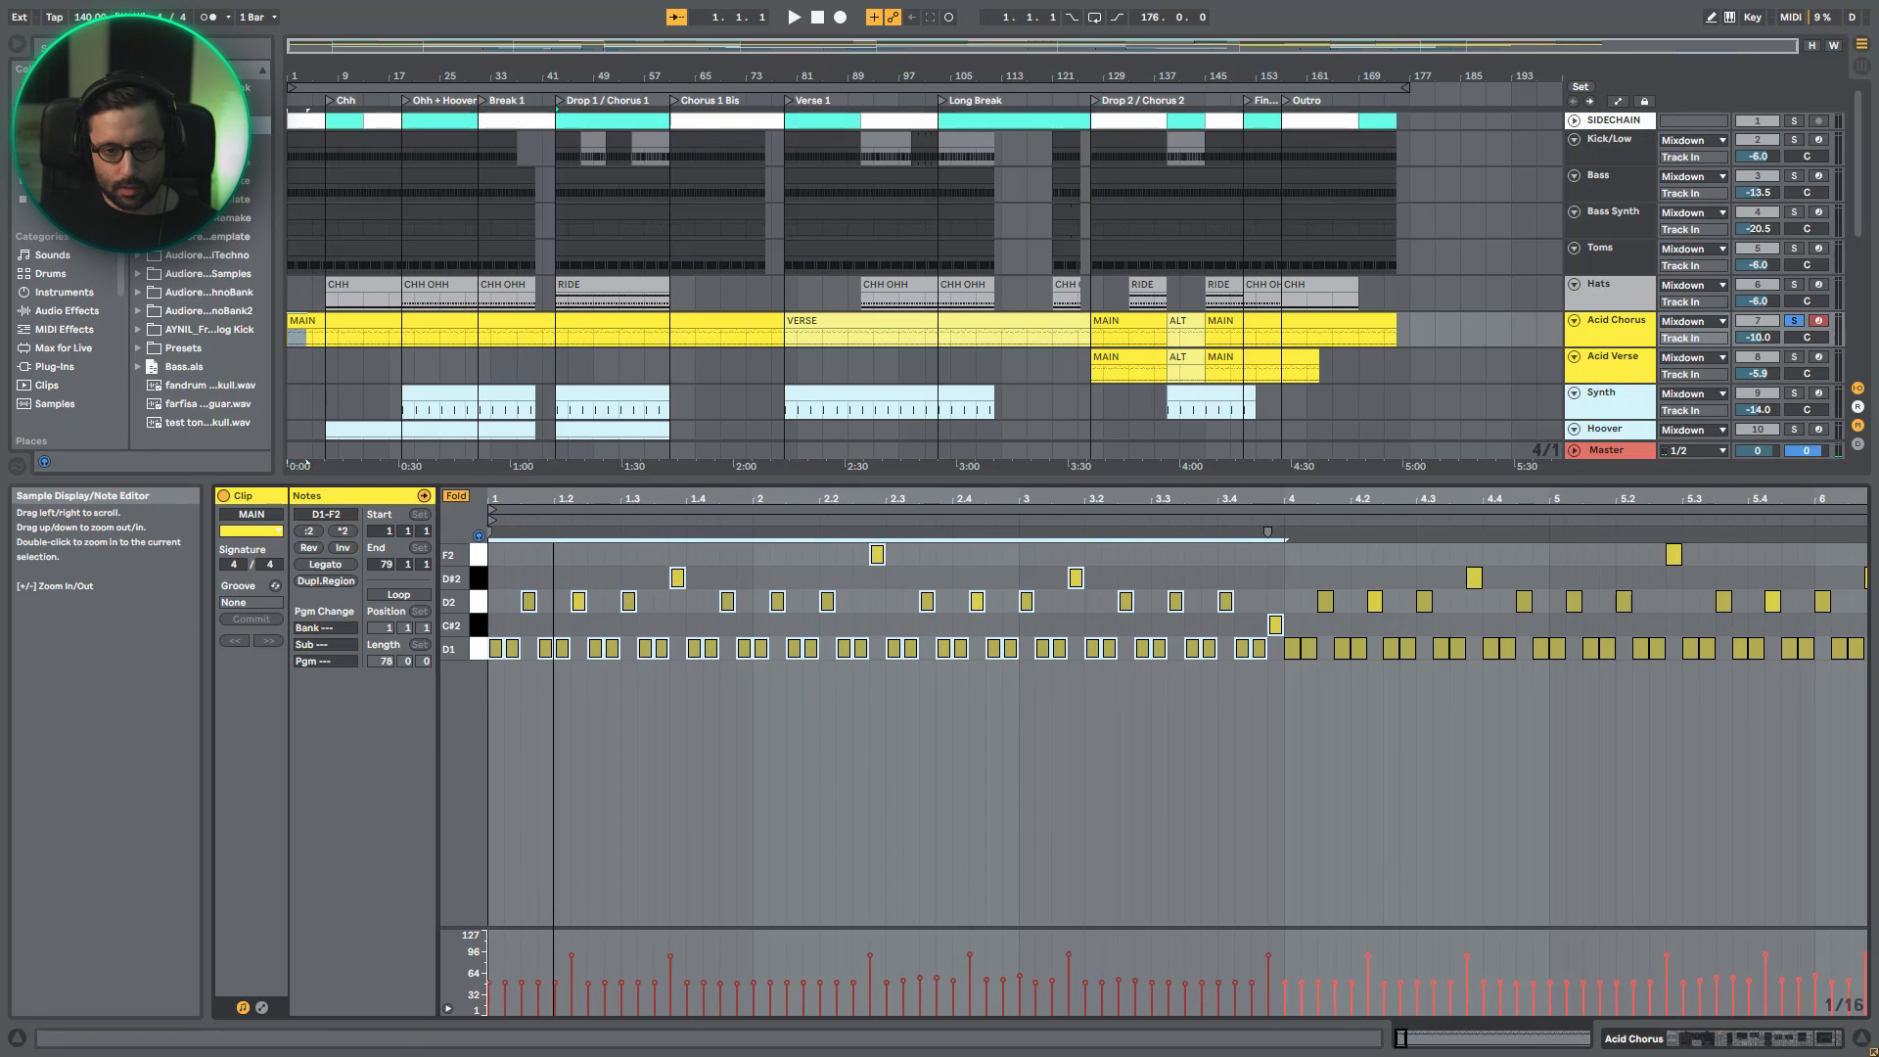
{"action": "key", "text": "minus"}
{"action": "left_click", "coordinate": [1019, 648]}
{"action": "left_click_drag", "start_coordinate": [1032, 667], "coordinate": [488, 529]}
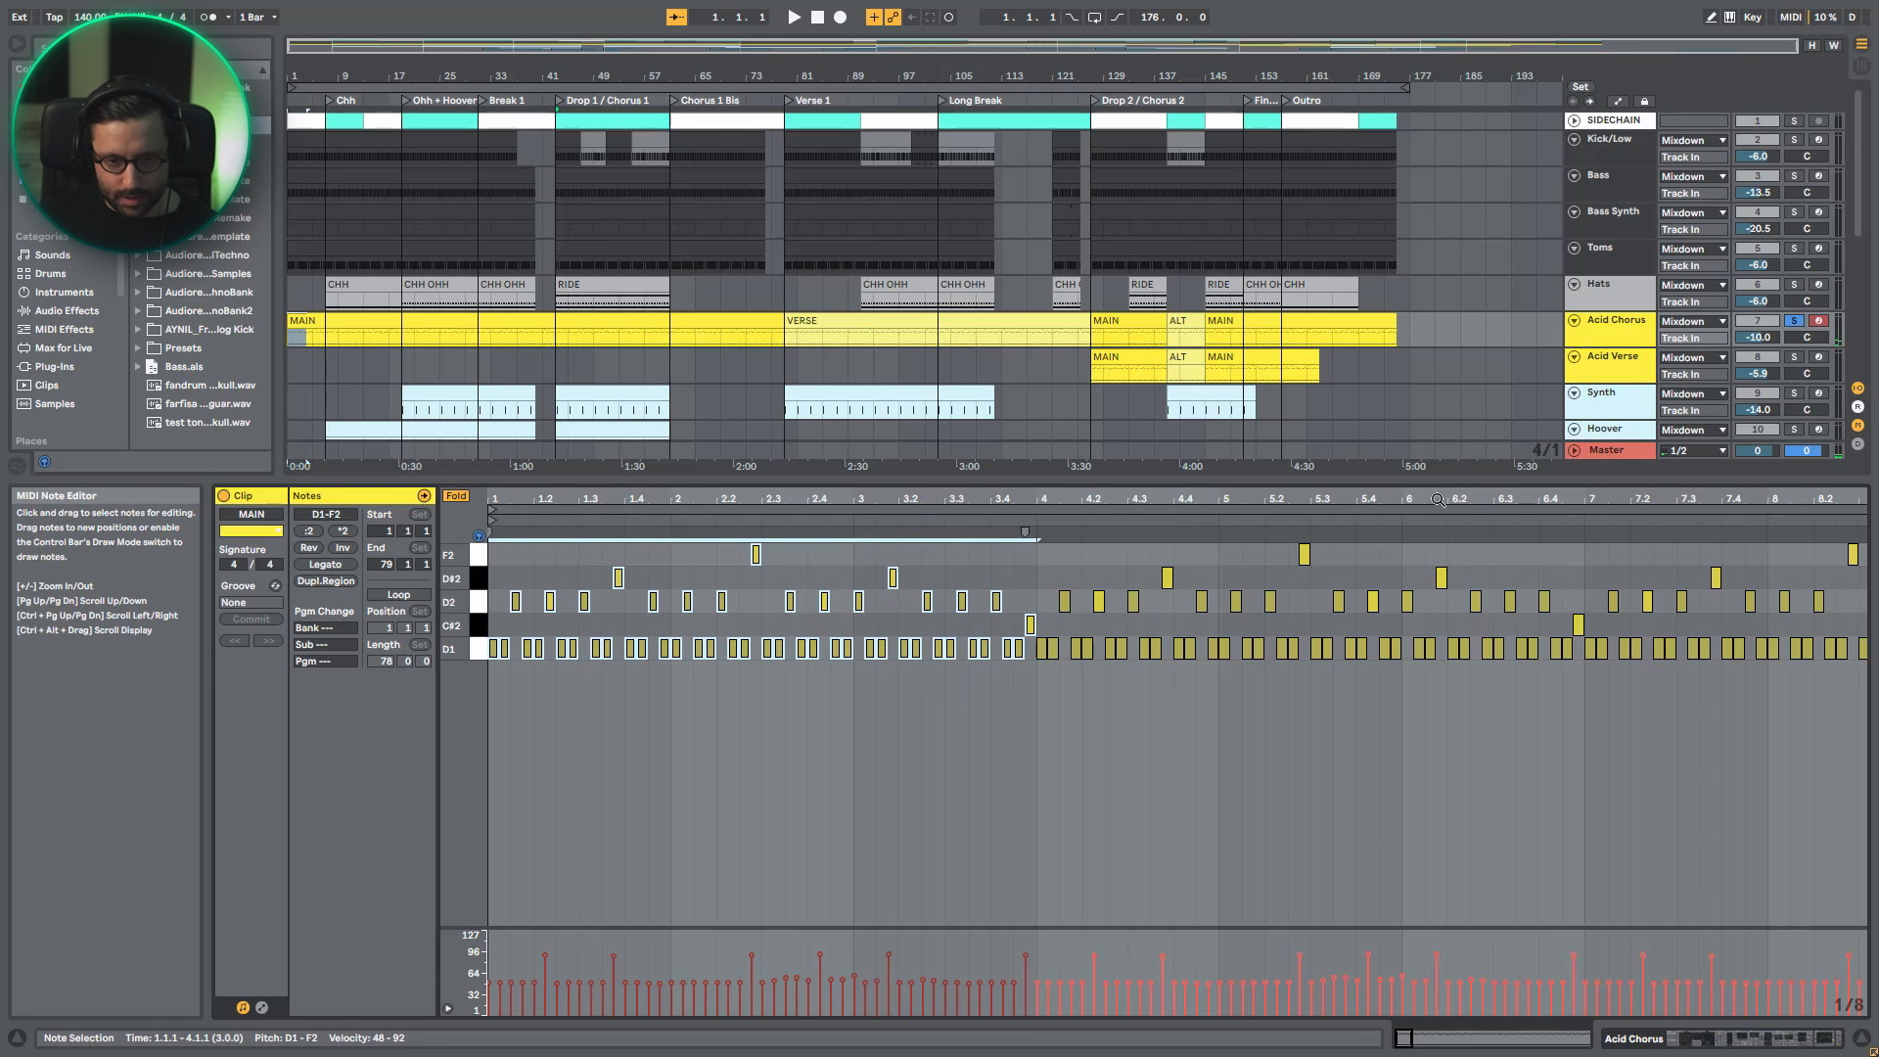
- Bypass EQ Eight and further effects in the Acid Chorus device chain, and return to the Wavetable synth
{"action": "left_click", "coordinate": [1615, 345]}
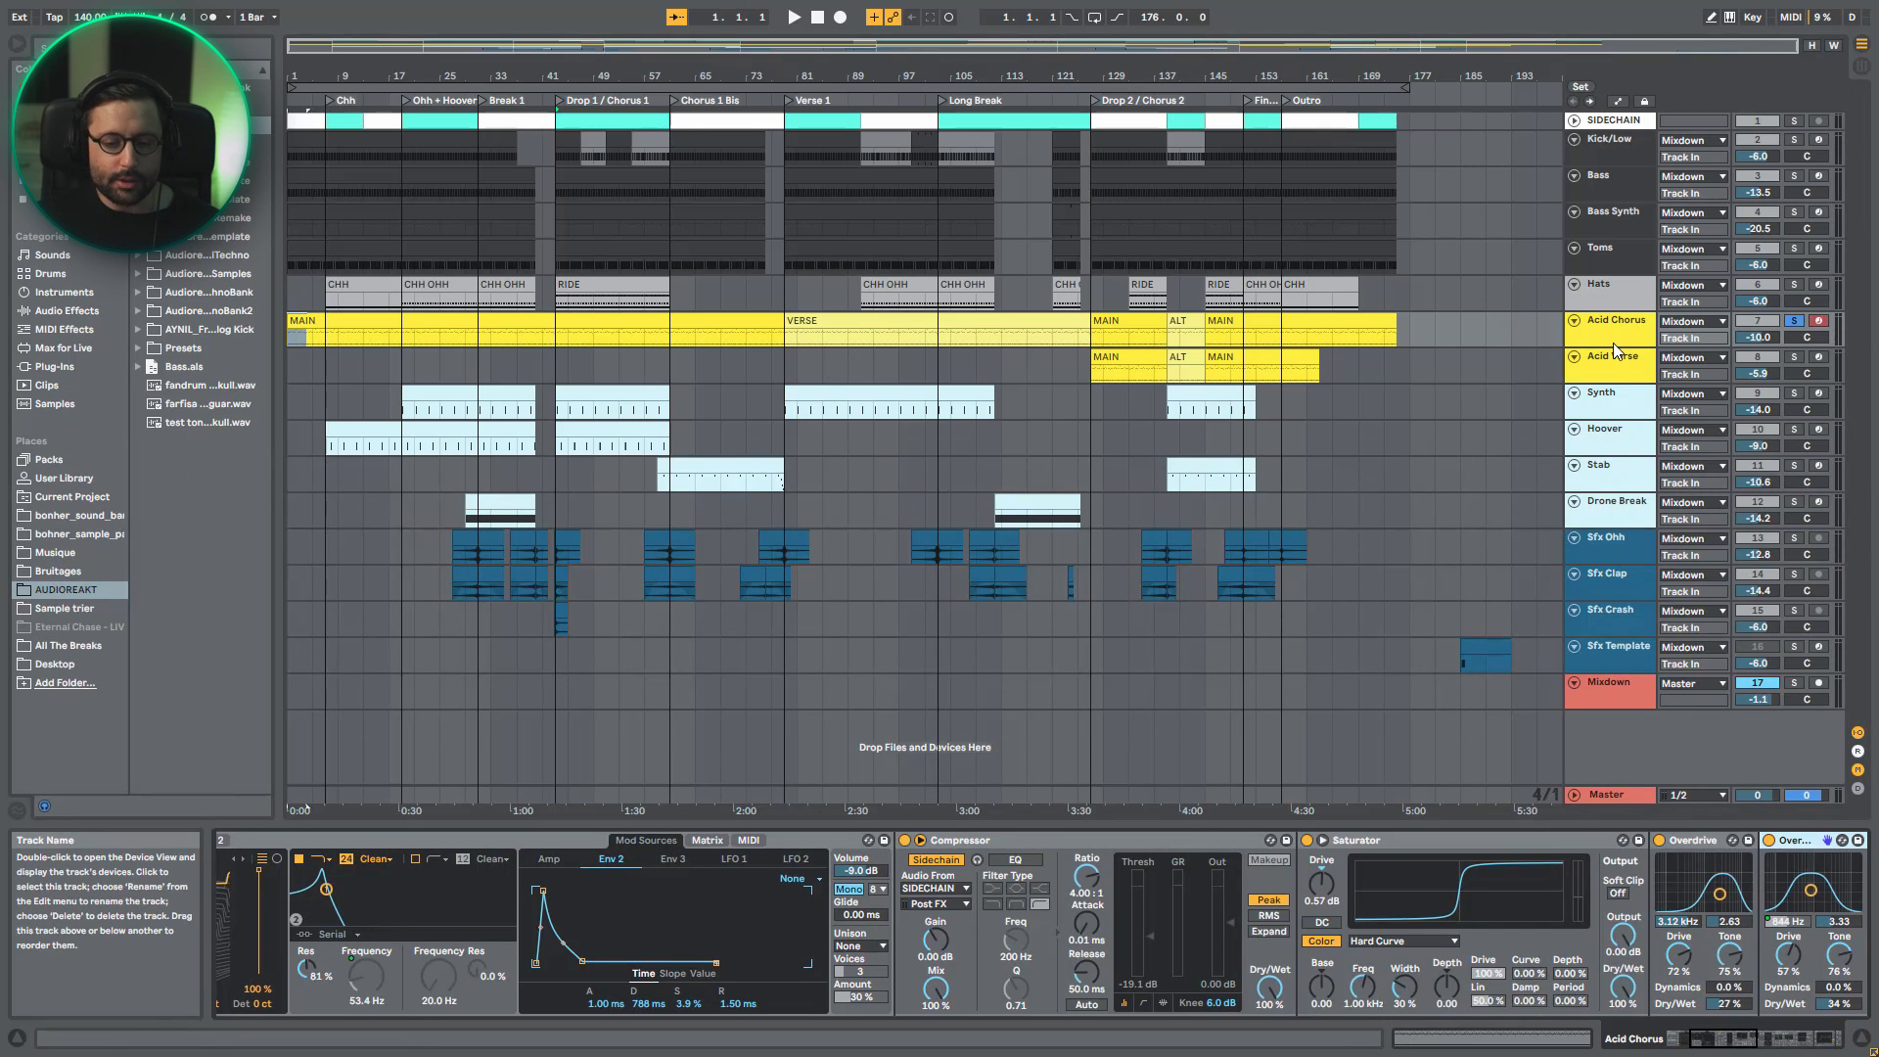
{"action": "scroll", "coordinate": [1135, 868], "scroll_direction": "right", "scroll_amount": 10}
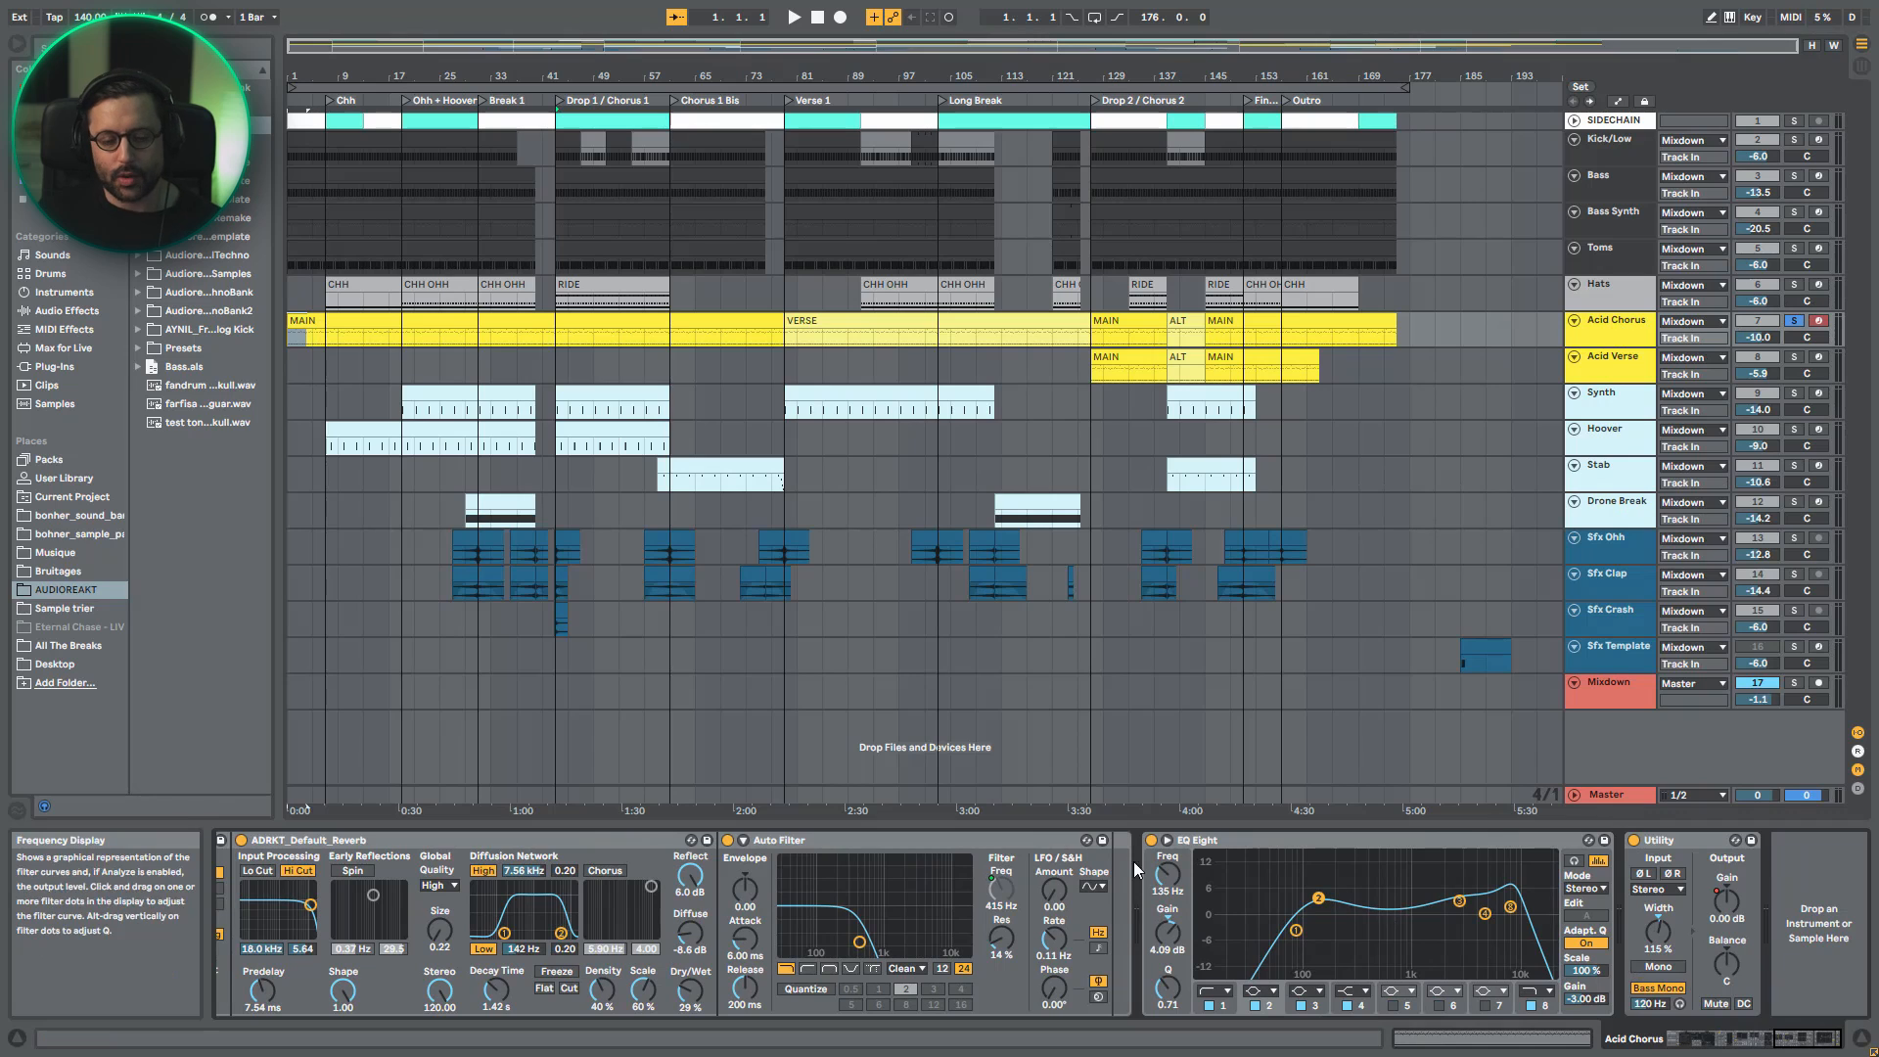
{"action": "left_click", "coordinate": [1151, 840]}
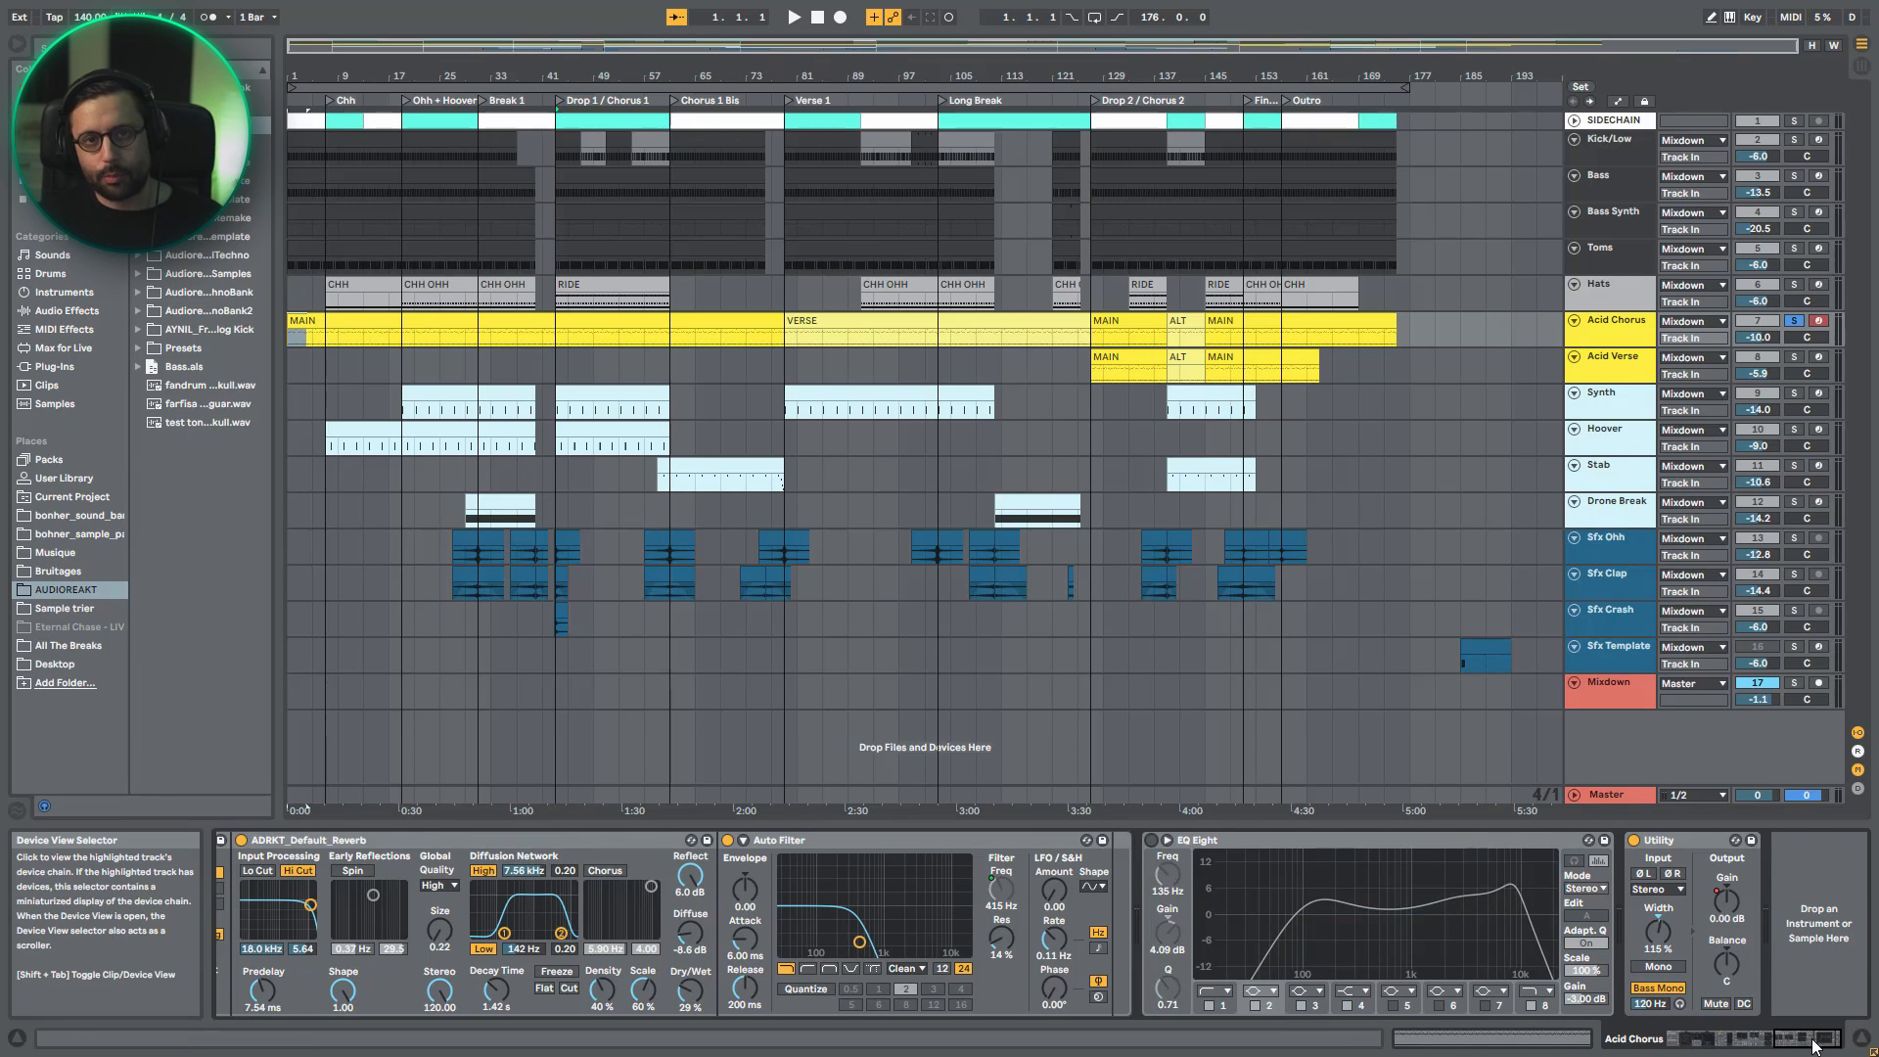
{"action": "left_click_drag", "start_coordinate": [1810, 1047], "coordinate": [1746, 1047]}
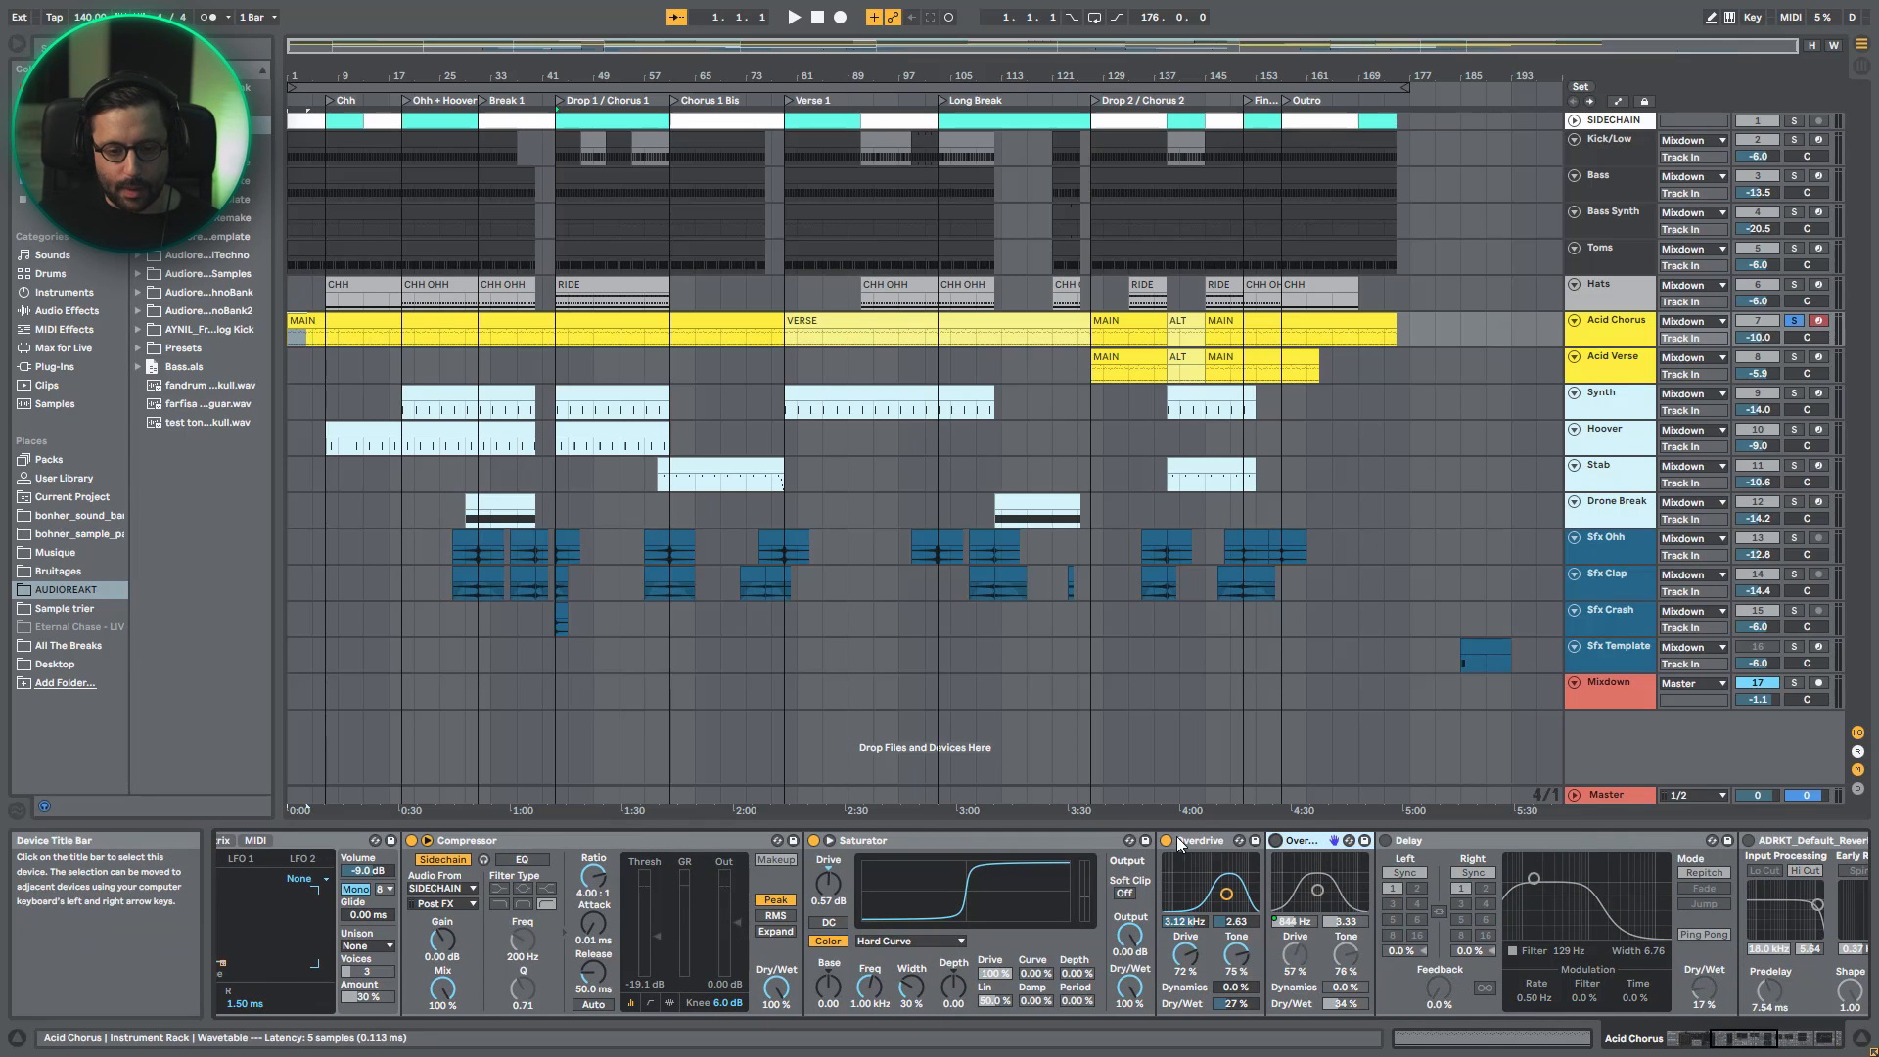
{"action": "left_click", "coordinate": [1165, 840]}
{"action": "left_click", "coordinate": [814, 840]}
{"action": "left_click", "coordinate": [1681, 1039]}
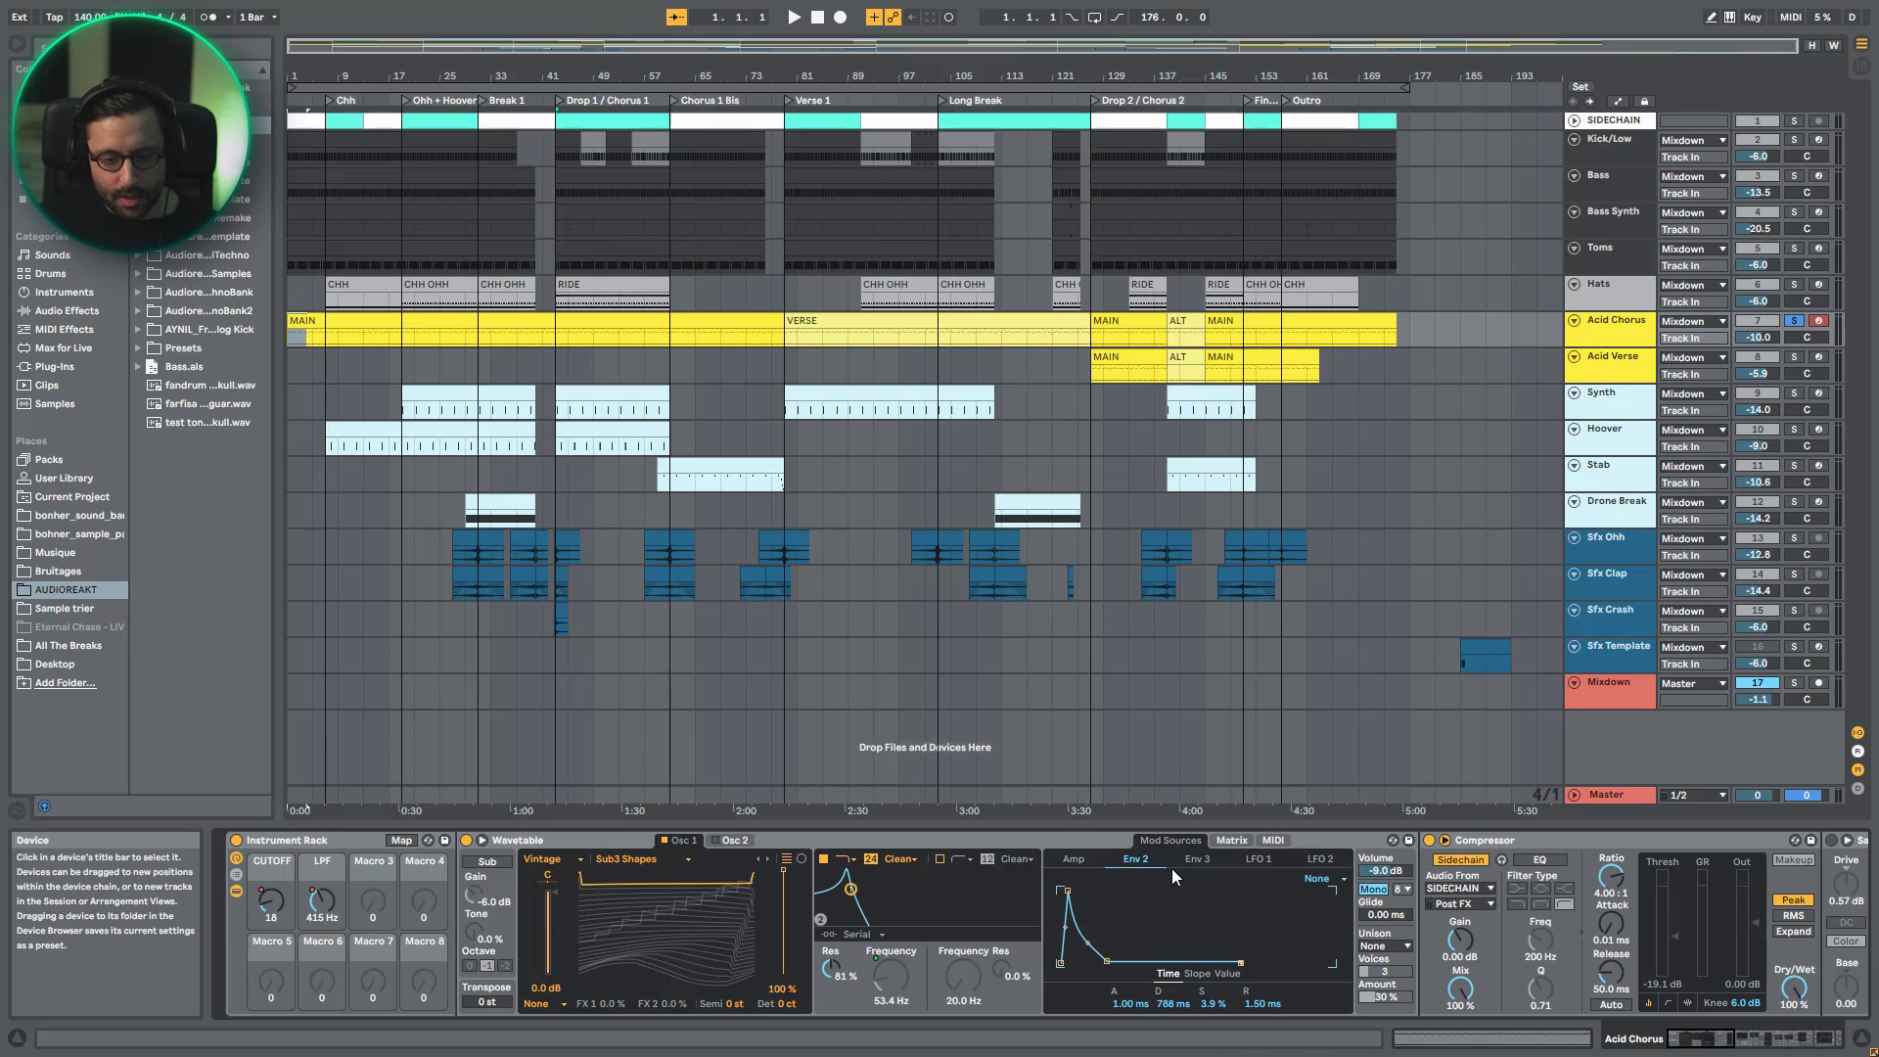
- Check Wavetable's modulation matrix, display its Amp envelope and audition the soloed acid line from bar 43
{"action": "left_click", "coordinate": [1231, 839]}
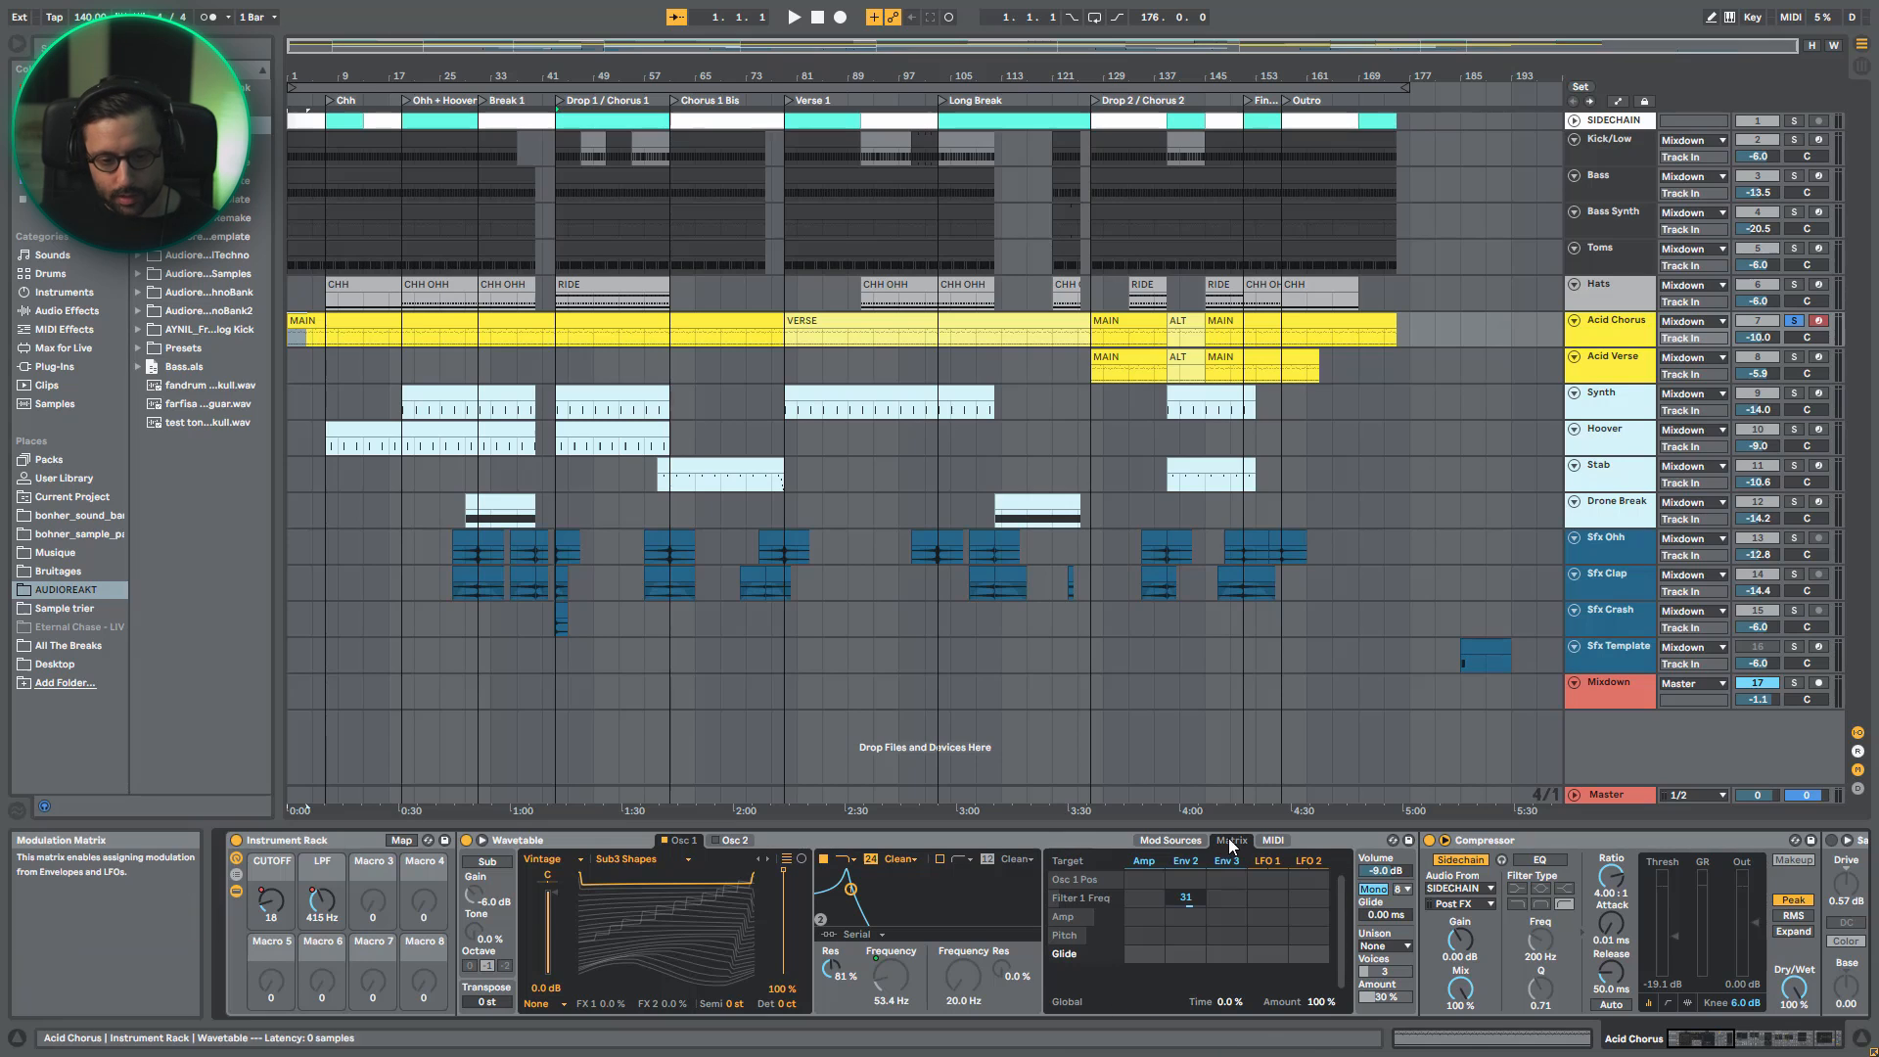
{"action": "left_click", "coordinate": [1133, 861]}
{"action": "key", "text": "space"}
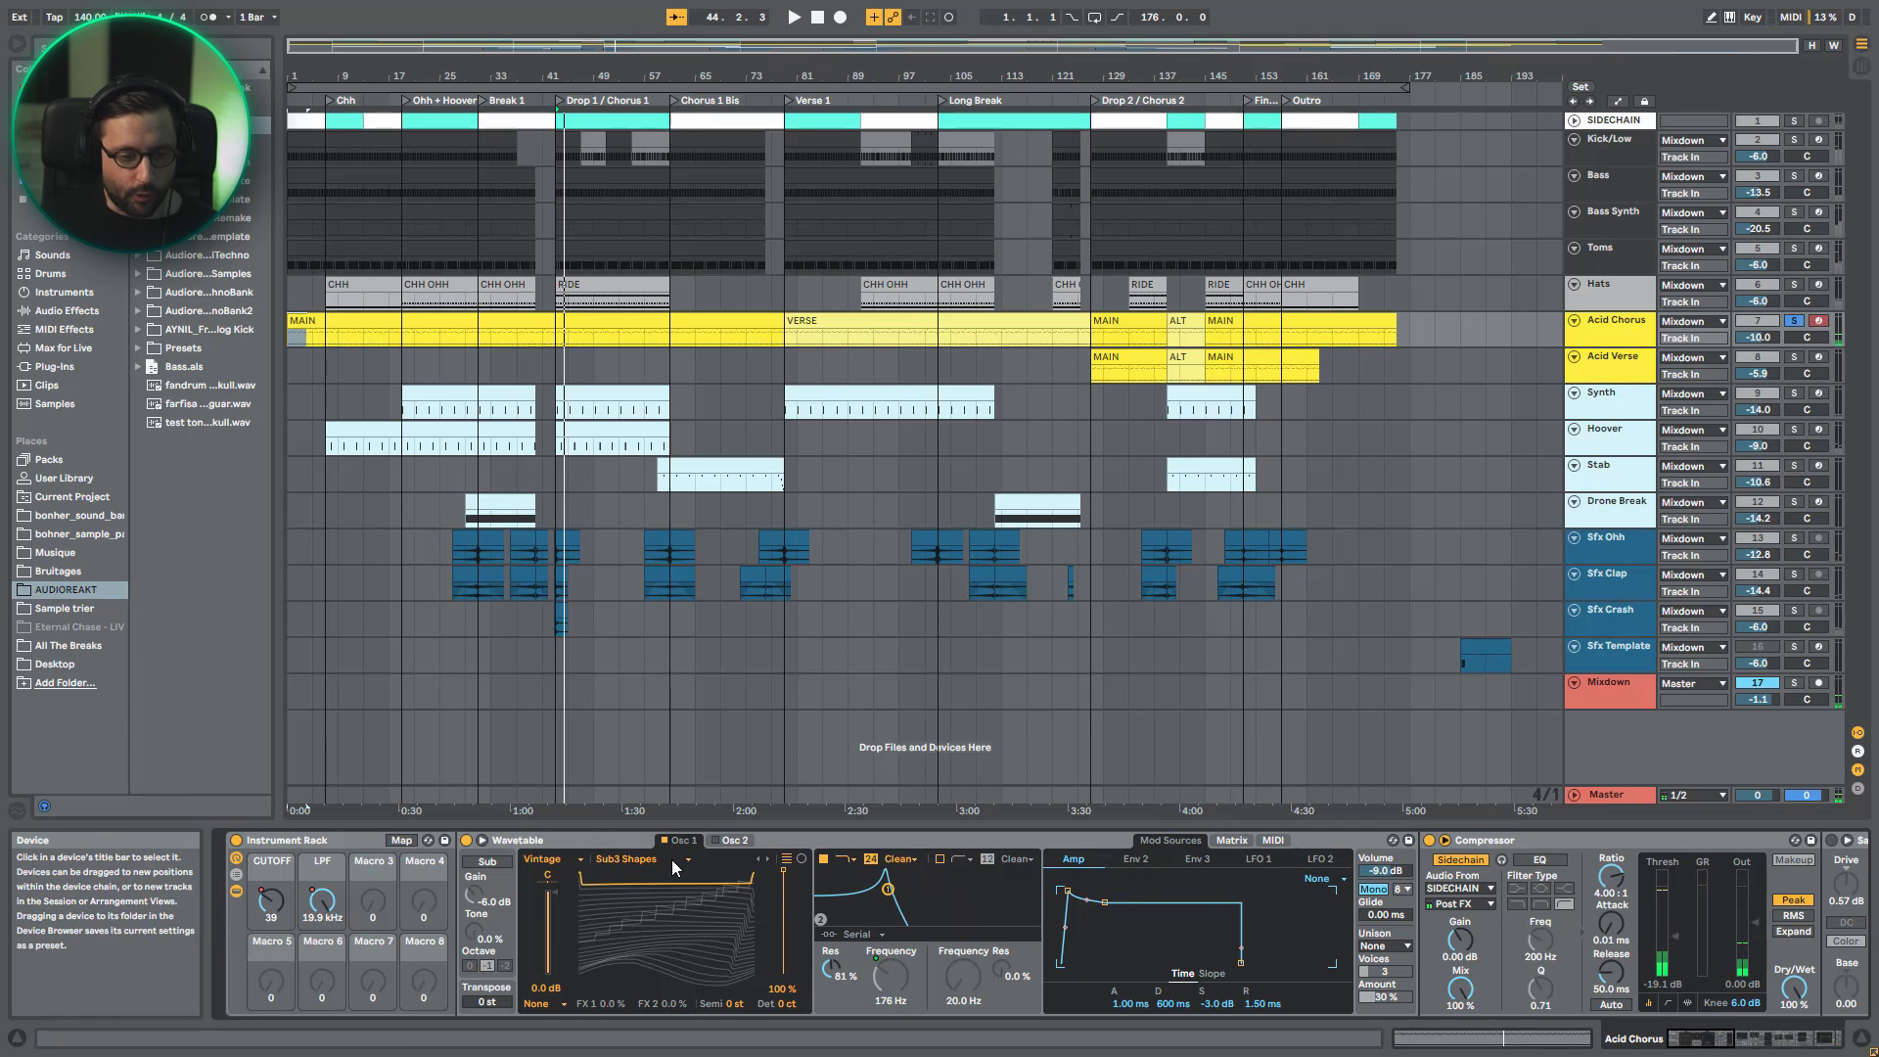
{"action": "key", "text": "space"}
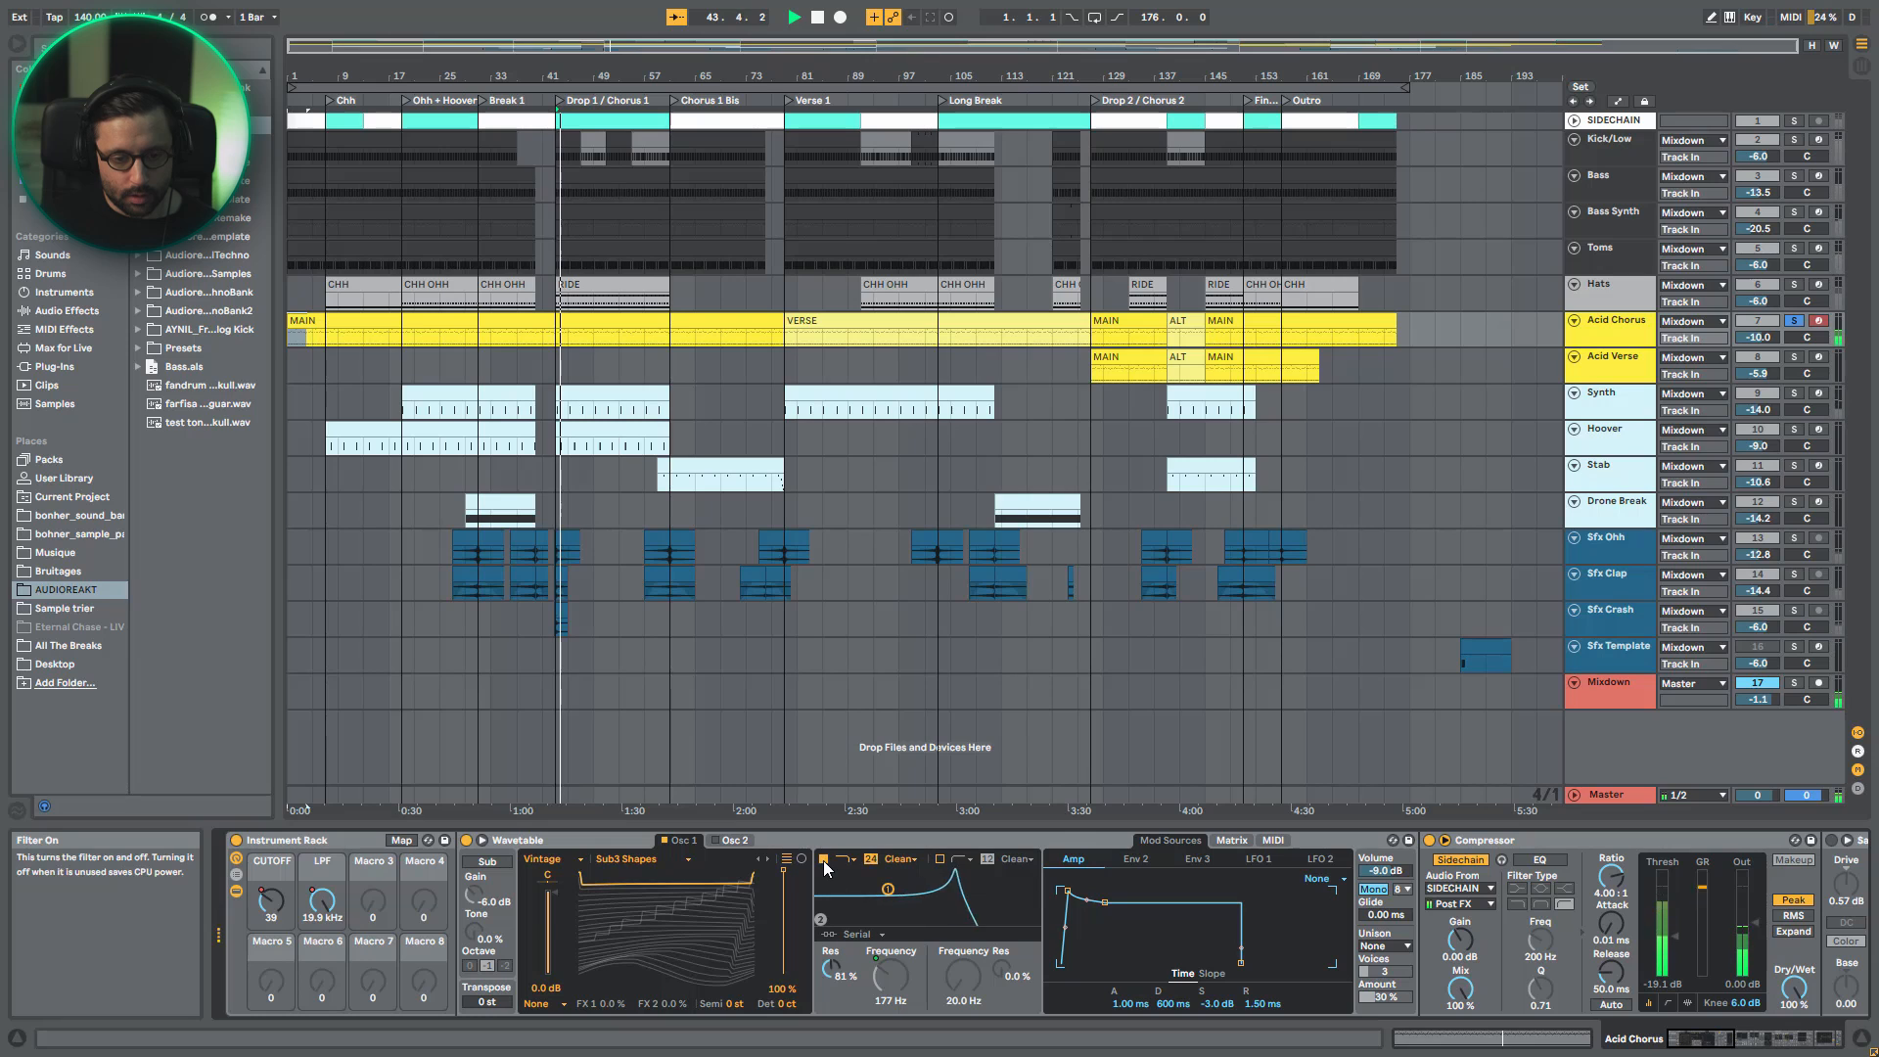
{"action": "key", "text": "space"}
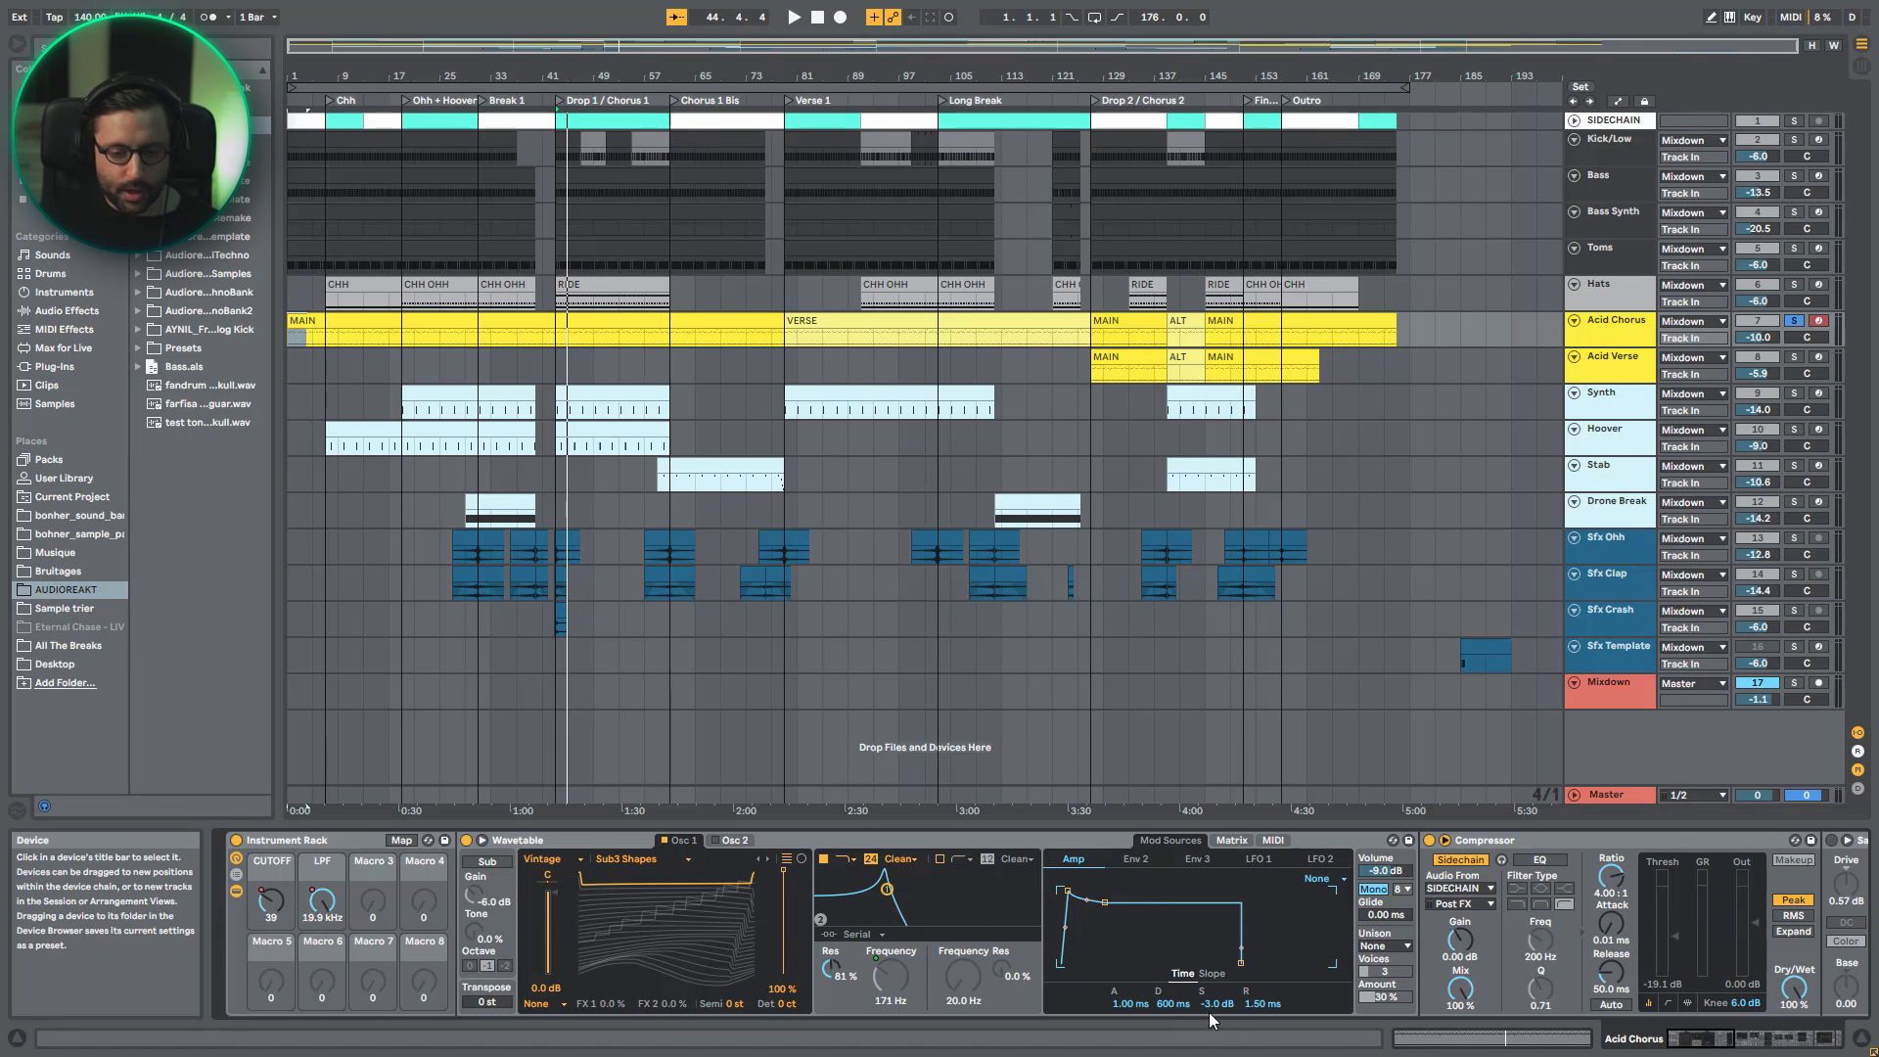
- Set the Amp envelope's sustain to -inf dB and play the acid line from bar 43
{"action": "left_click_drag", "start_coordinate": [1216, 1003], "coordinate": [1216, 1047]}
{"action": "key", "text": "space"}
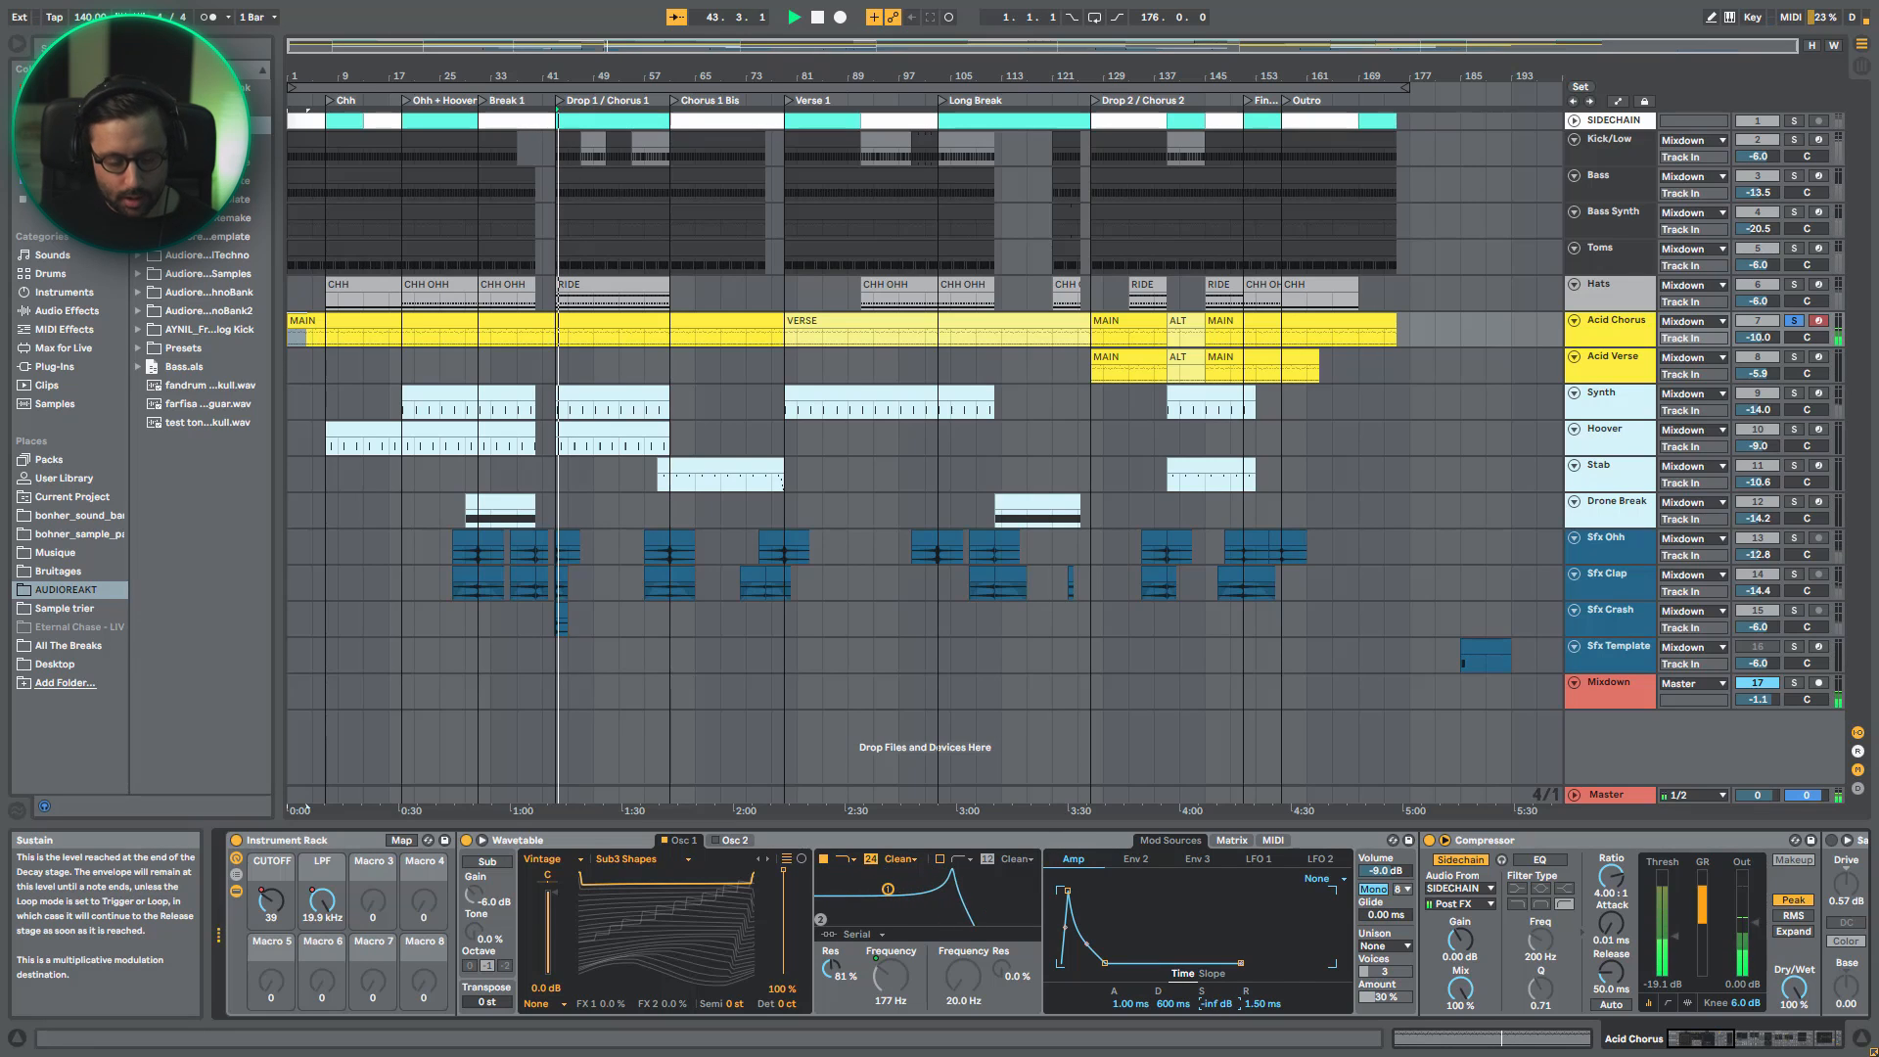
- Undo the Amp envelope's sustain change and stop playback
{"action": "key", "text": "ctrl+z"}
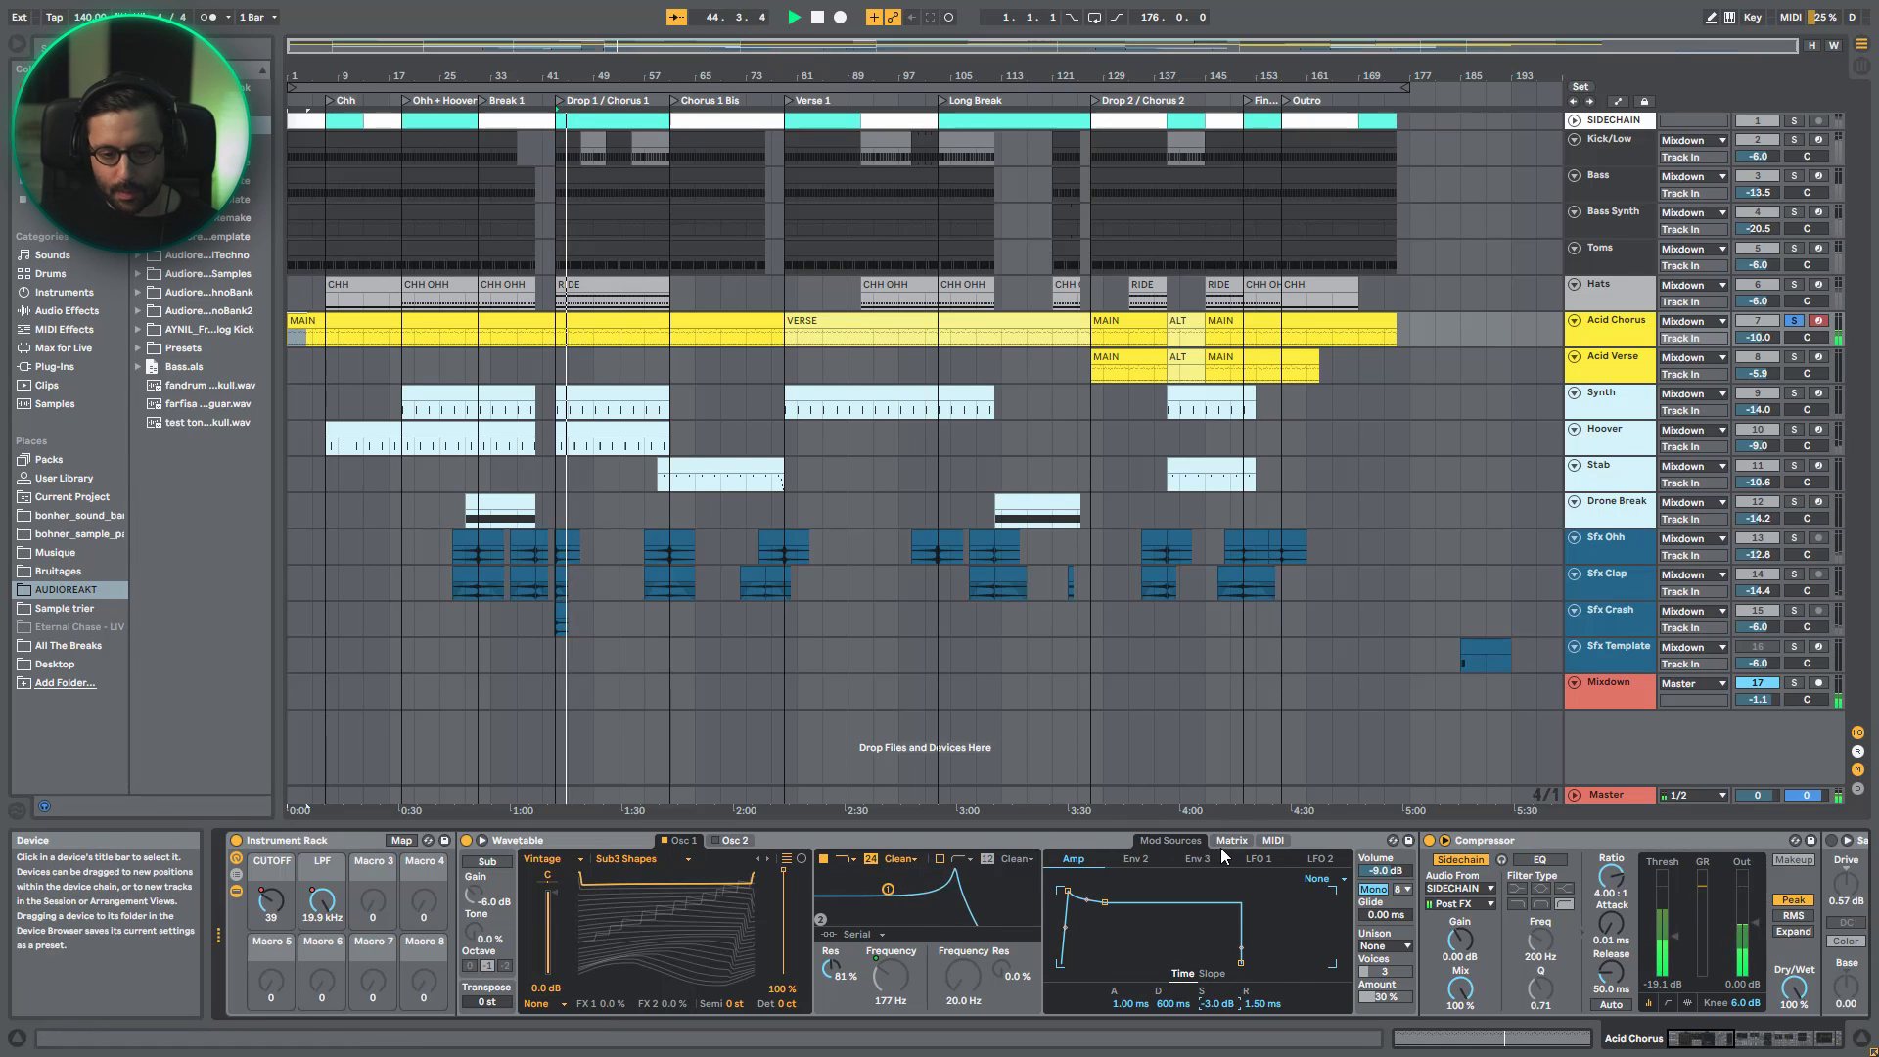
{"action": "key", "text": "space"}
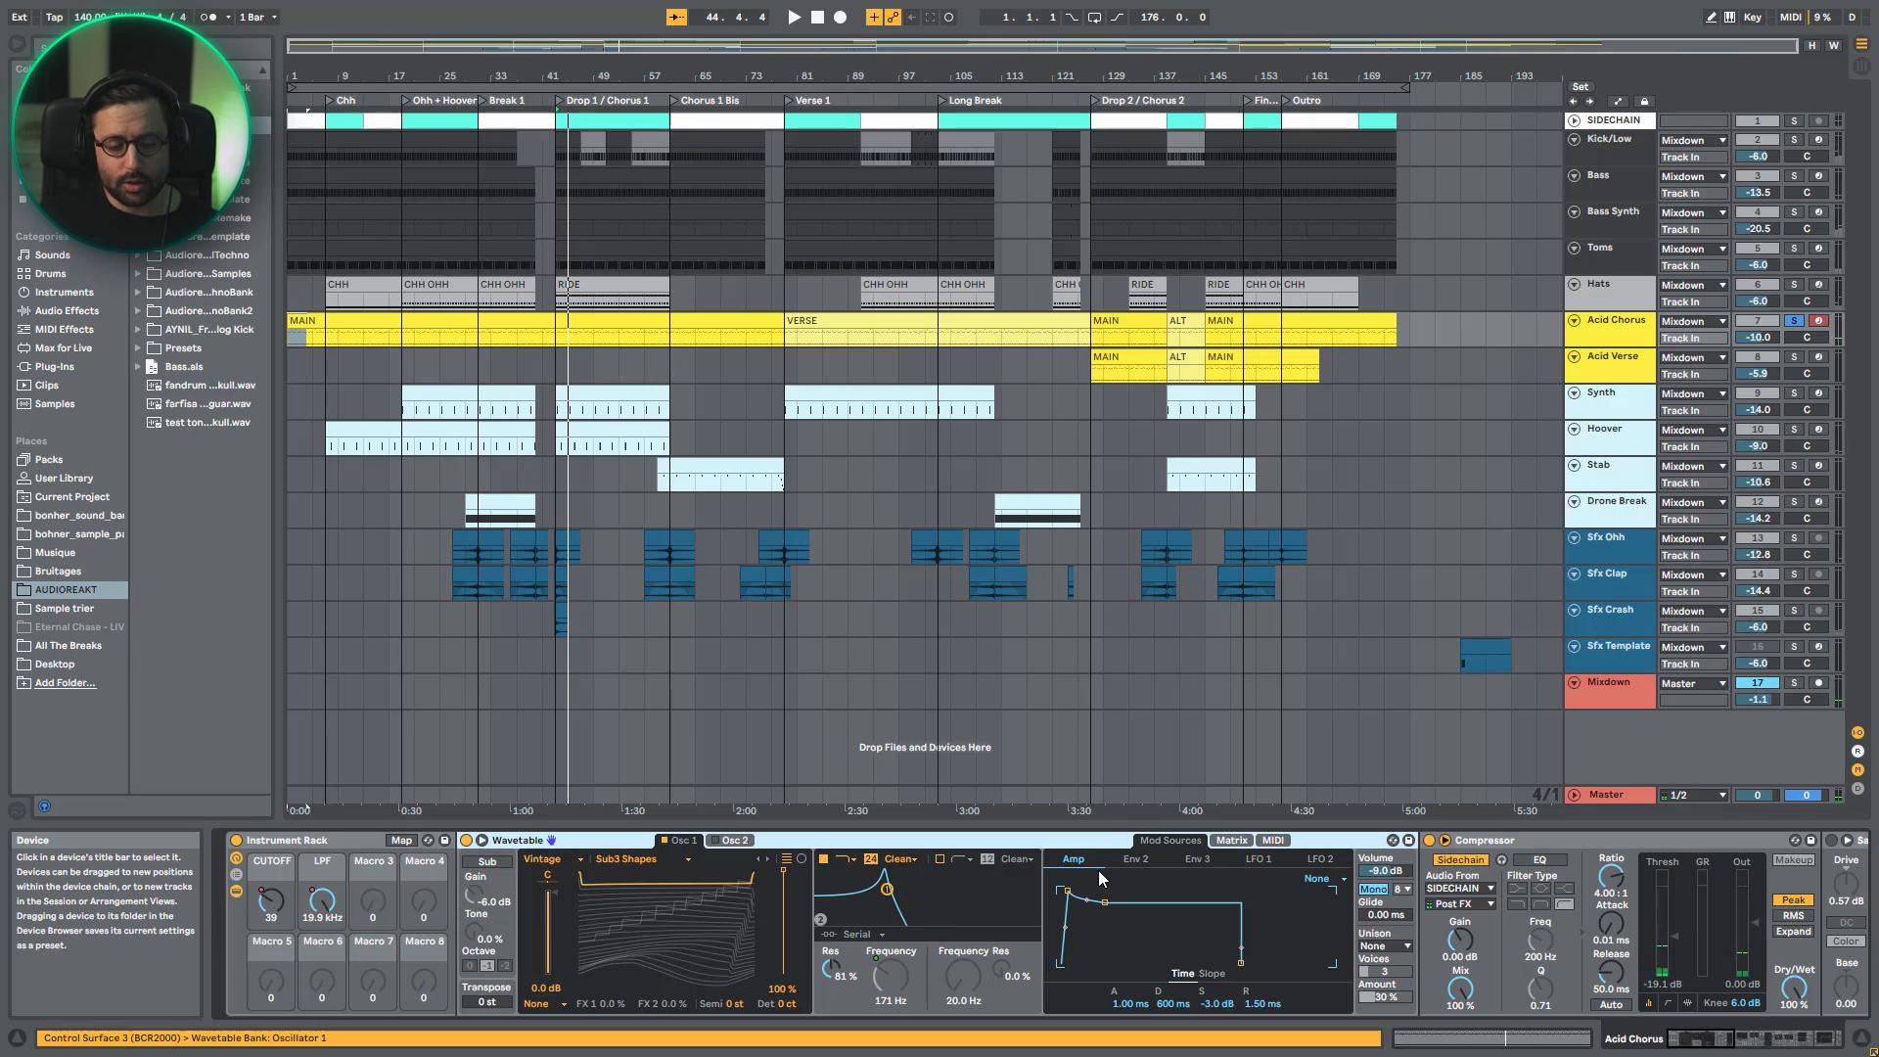
- Display Wavetable's Env 2, try a much higher sustain, and set it to 0.0 % while auditioning the acid line
{"action": "left_click", "coordinate": [1135, 858]}
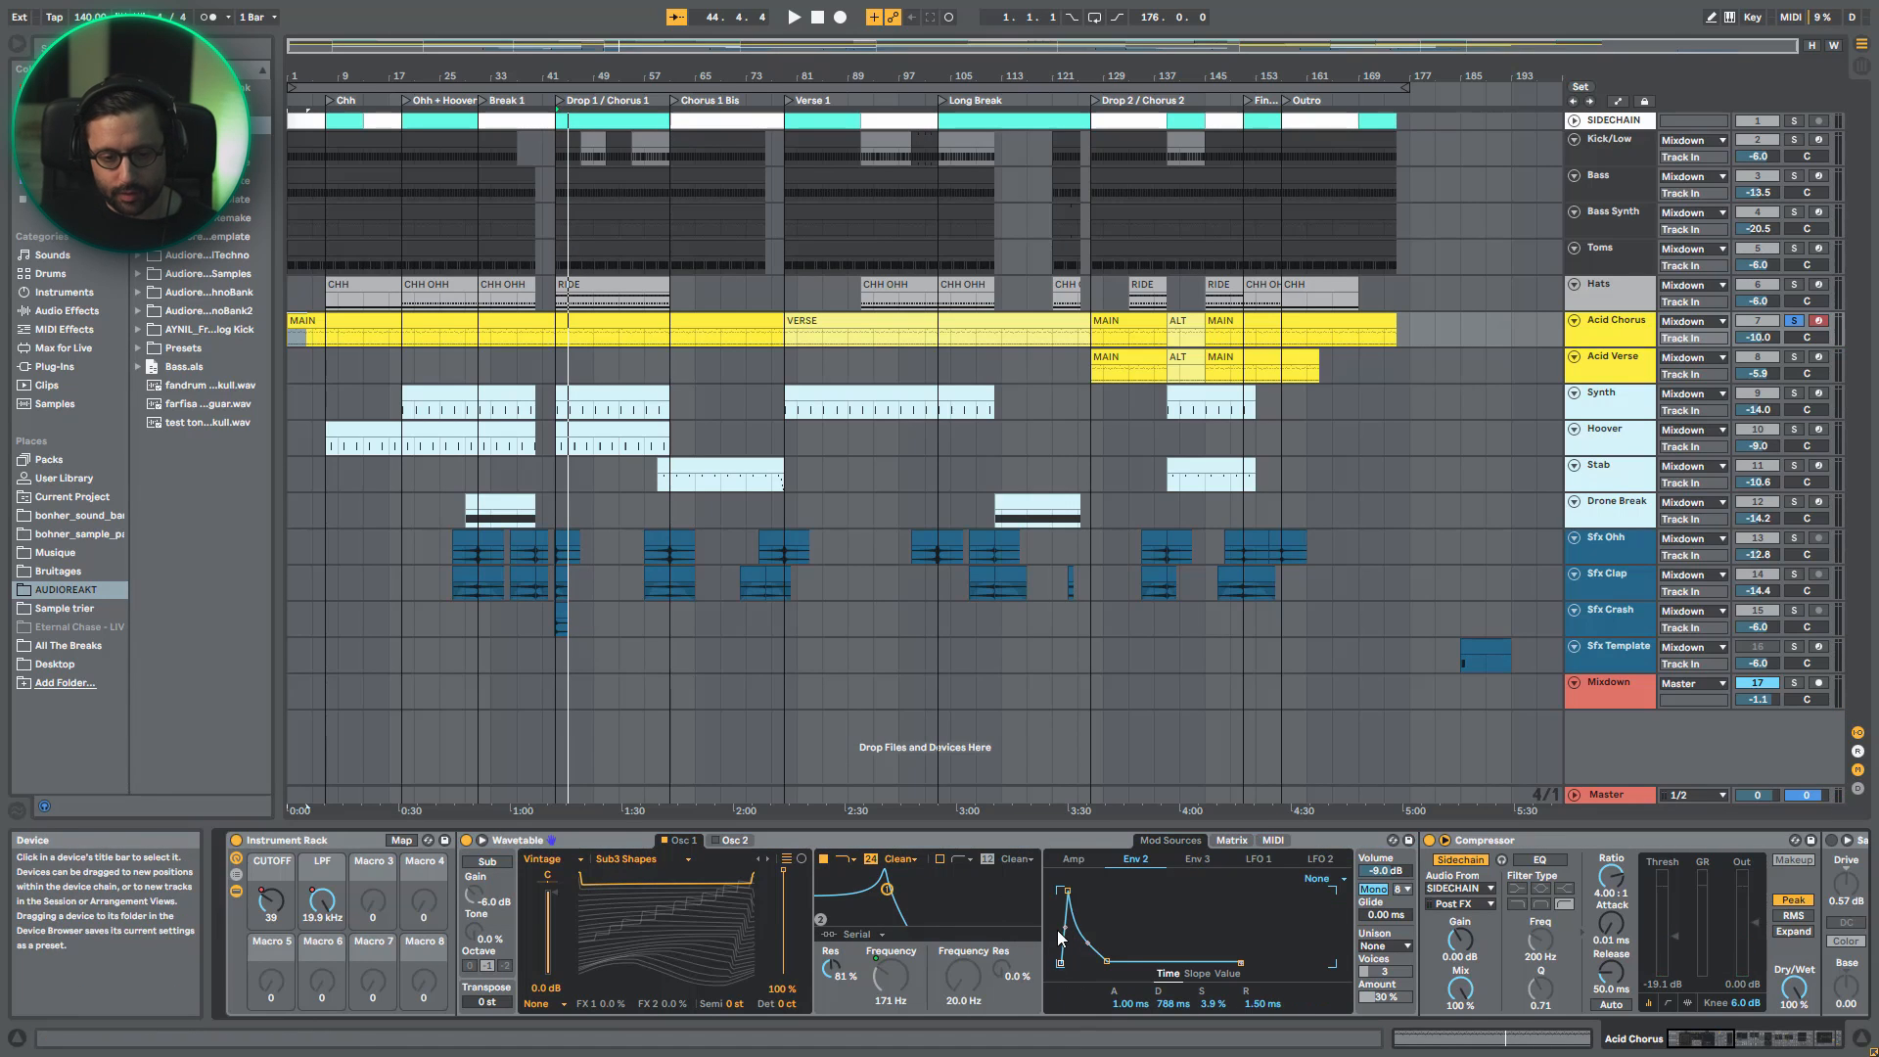
{"action": "key", "text": "space"}
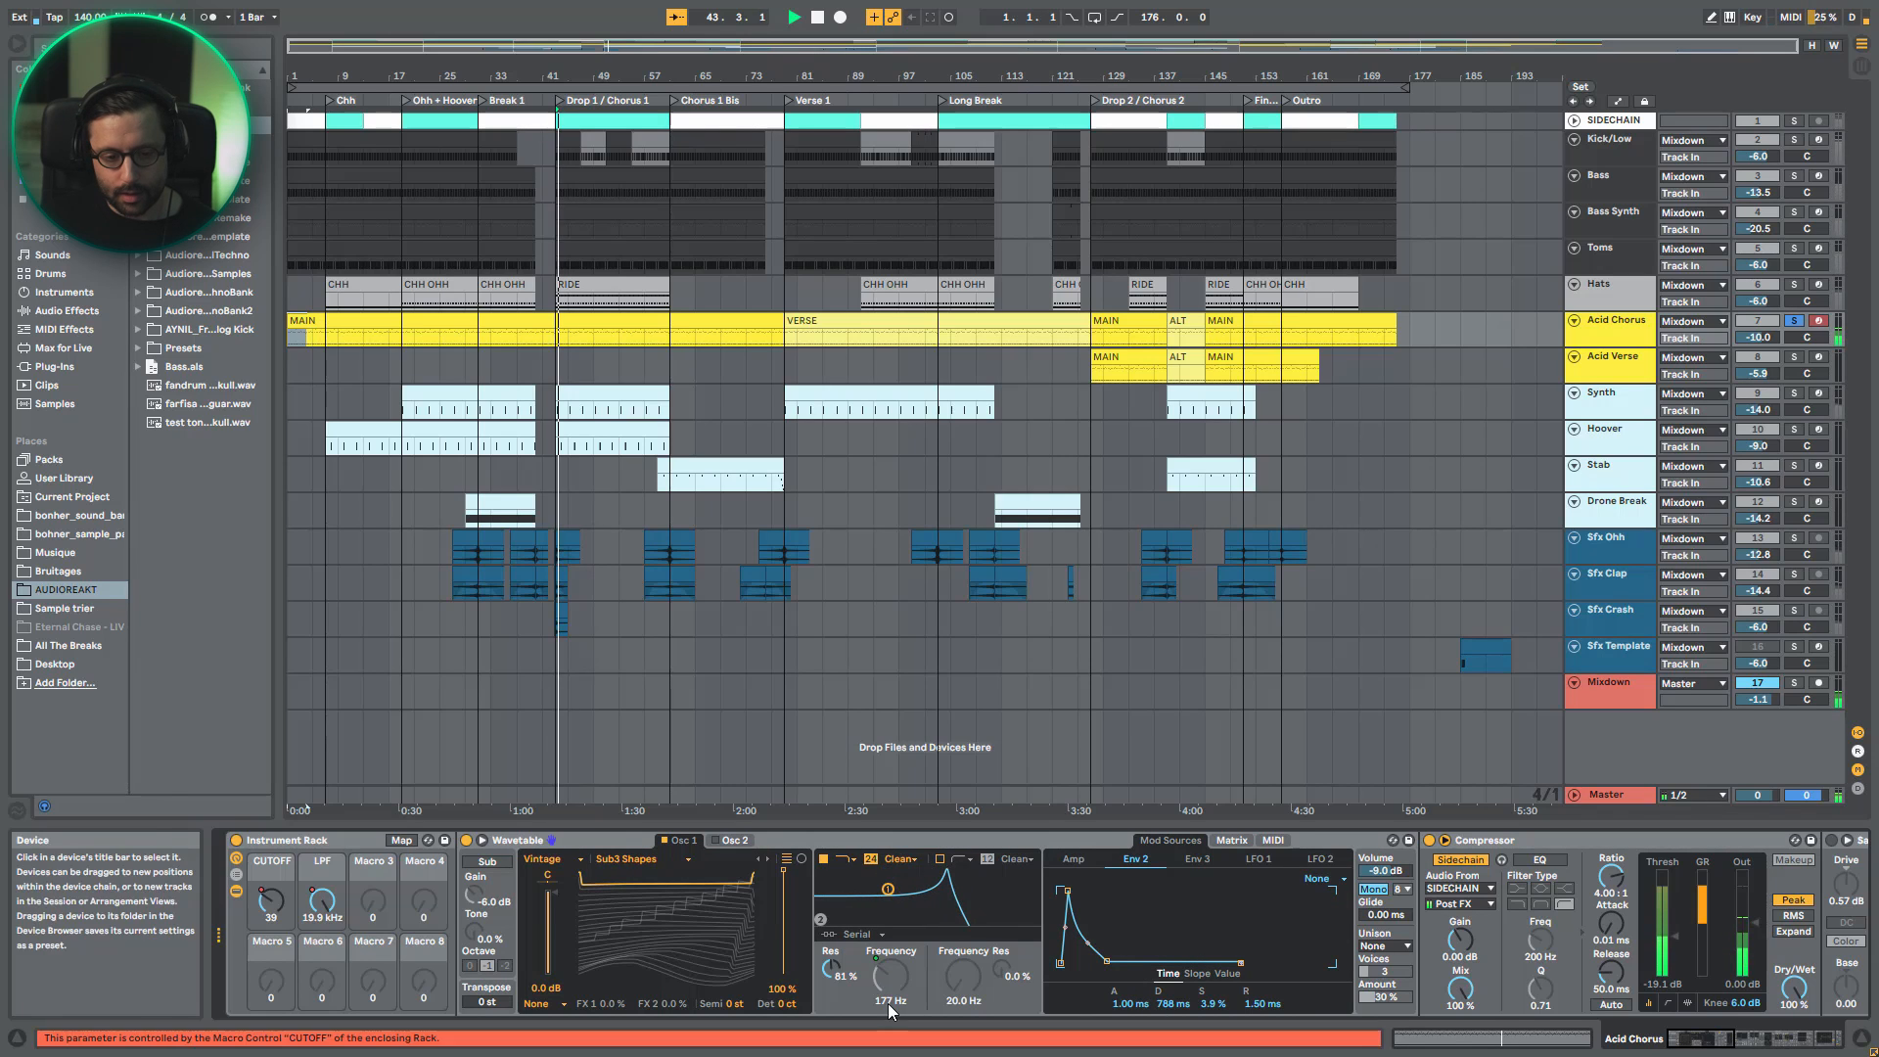
{"action": "left_click_drag", "start_coordinate": [1213, 1002], "coordinate": [1213, 924]}
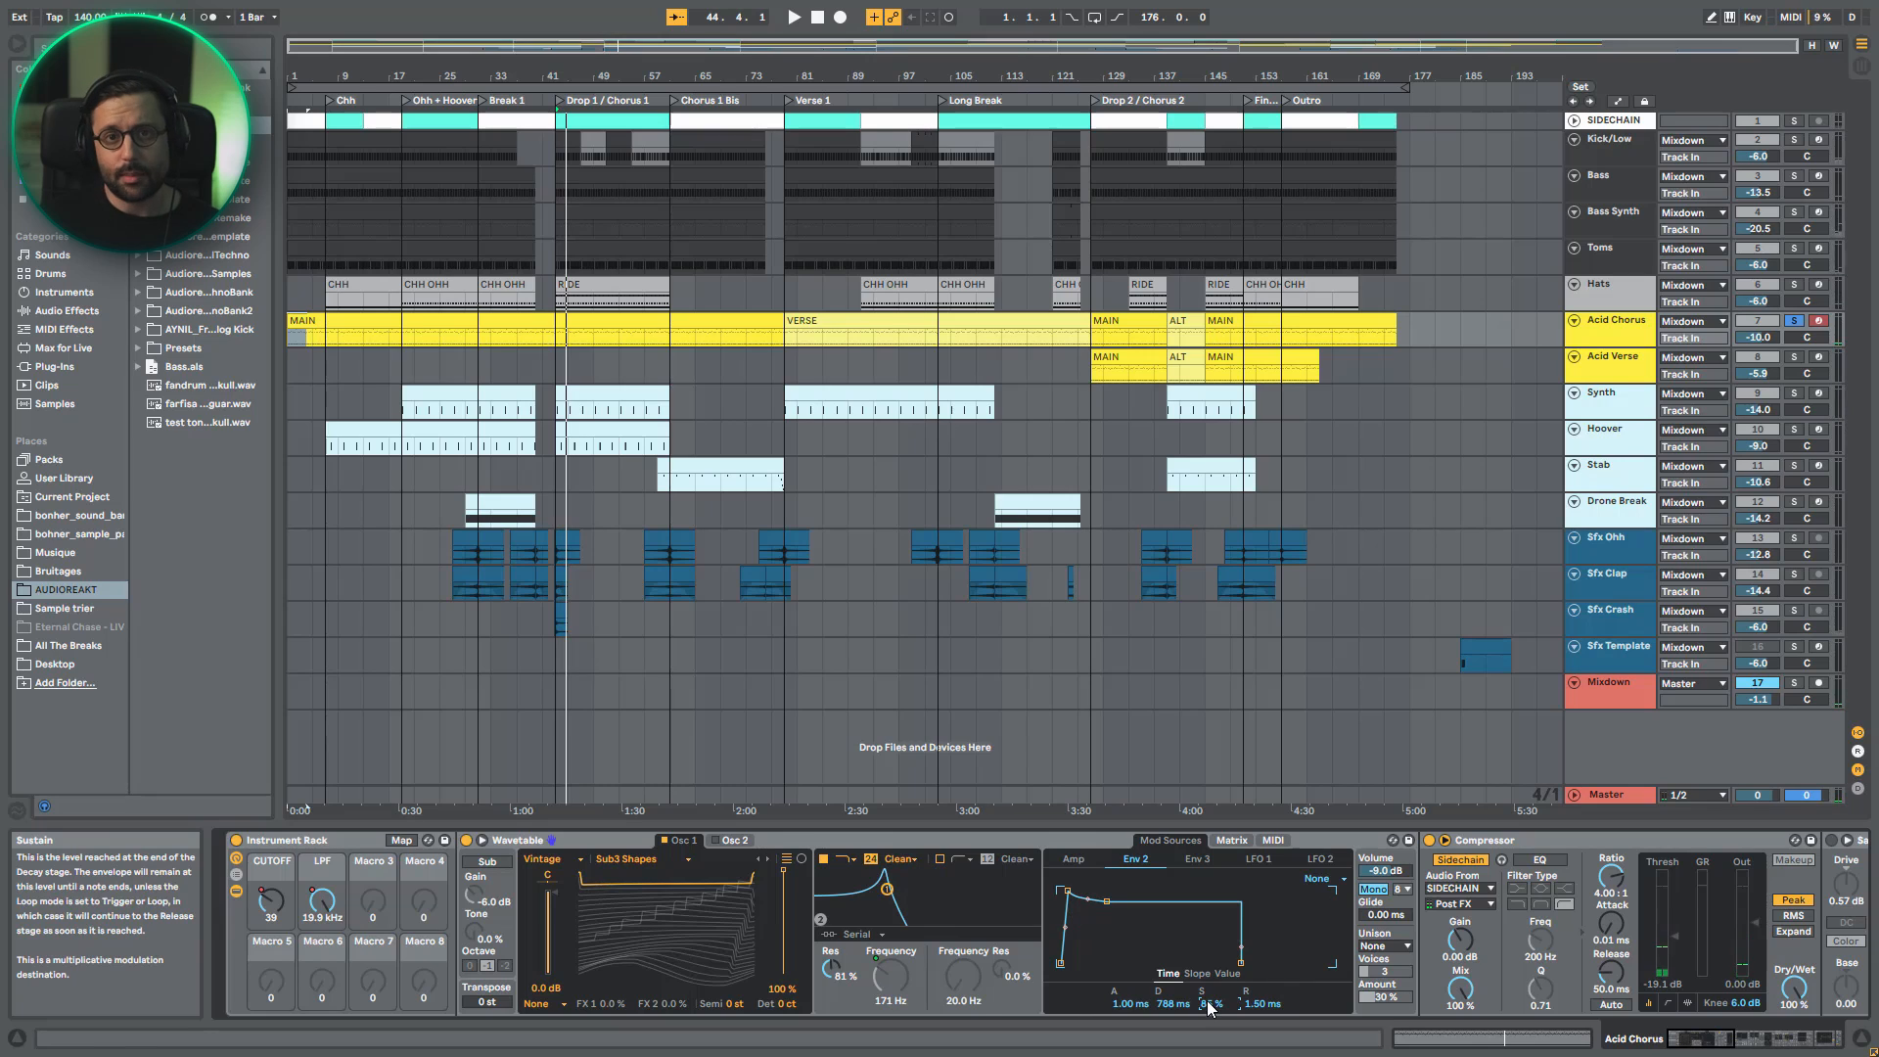
{"action": "mouse_move", "coordinate": [1211, 1003]}
{"action": "left_mouse_down"}
{"action": "mouse_move", "coordinate": [1210, 1052]}
{"action": "mouse_move", "coordinate": [1213, 941]}
{"action": "mouse_move", "coordinate": [1213, 1008]}
{"action": "left_mouse_up"}
{"action": "key", "text": "space"}
{"action": "key", "text": "space"}
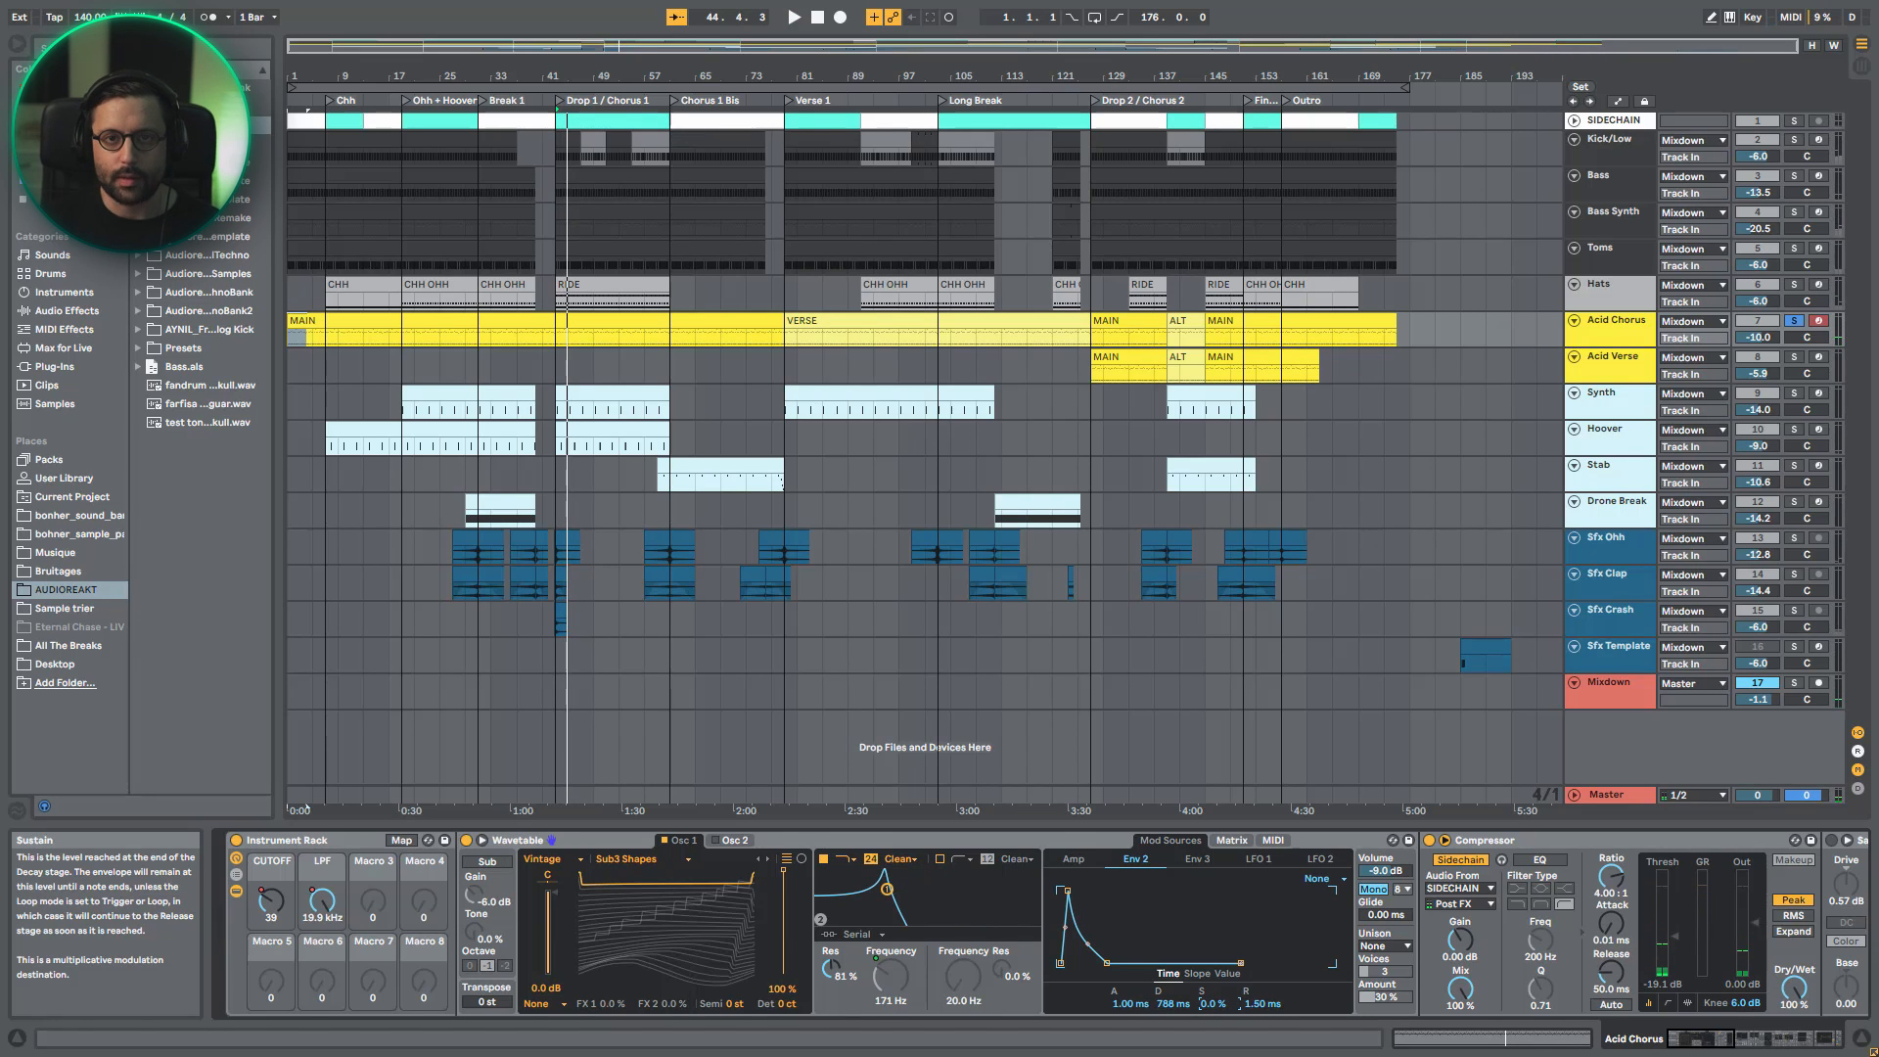
- Play the acid line while examining Wavetable's modulation matrix and MIDI modulation assignments, and bring the following effects into view
{"action": "key", "text": "space"}
{"action": "left_click", "coordinate": [1233, 840]}
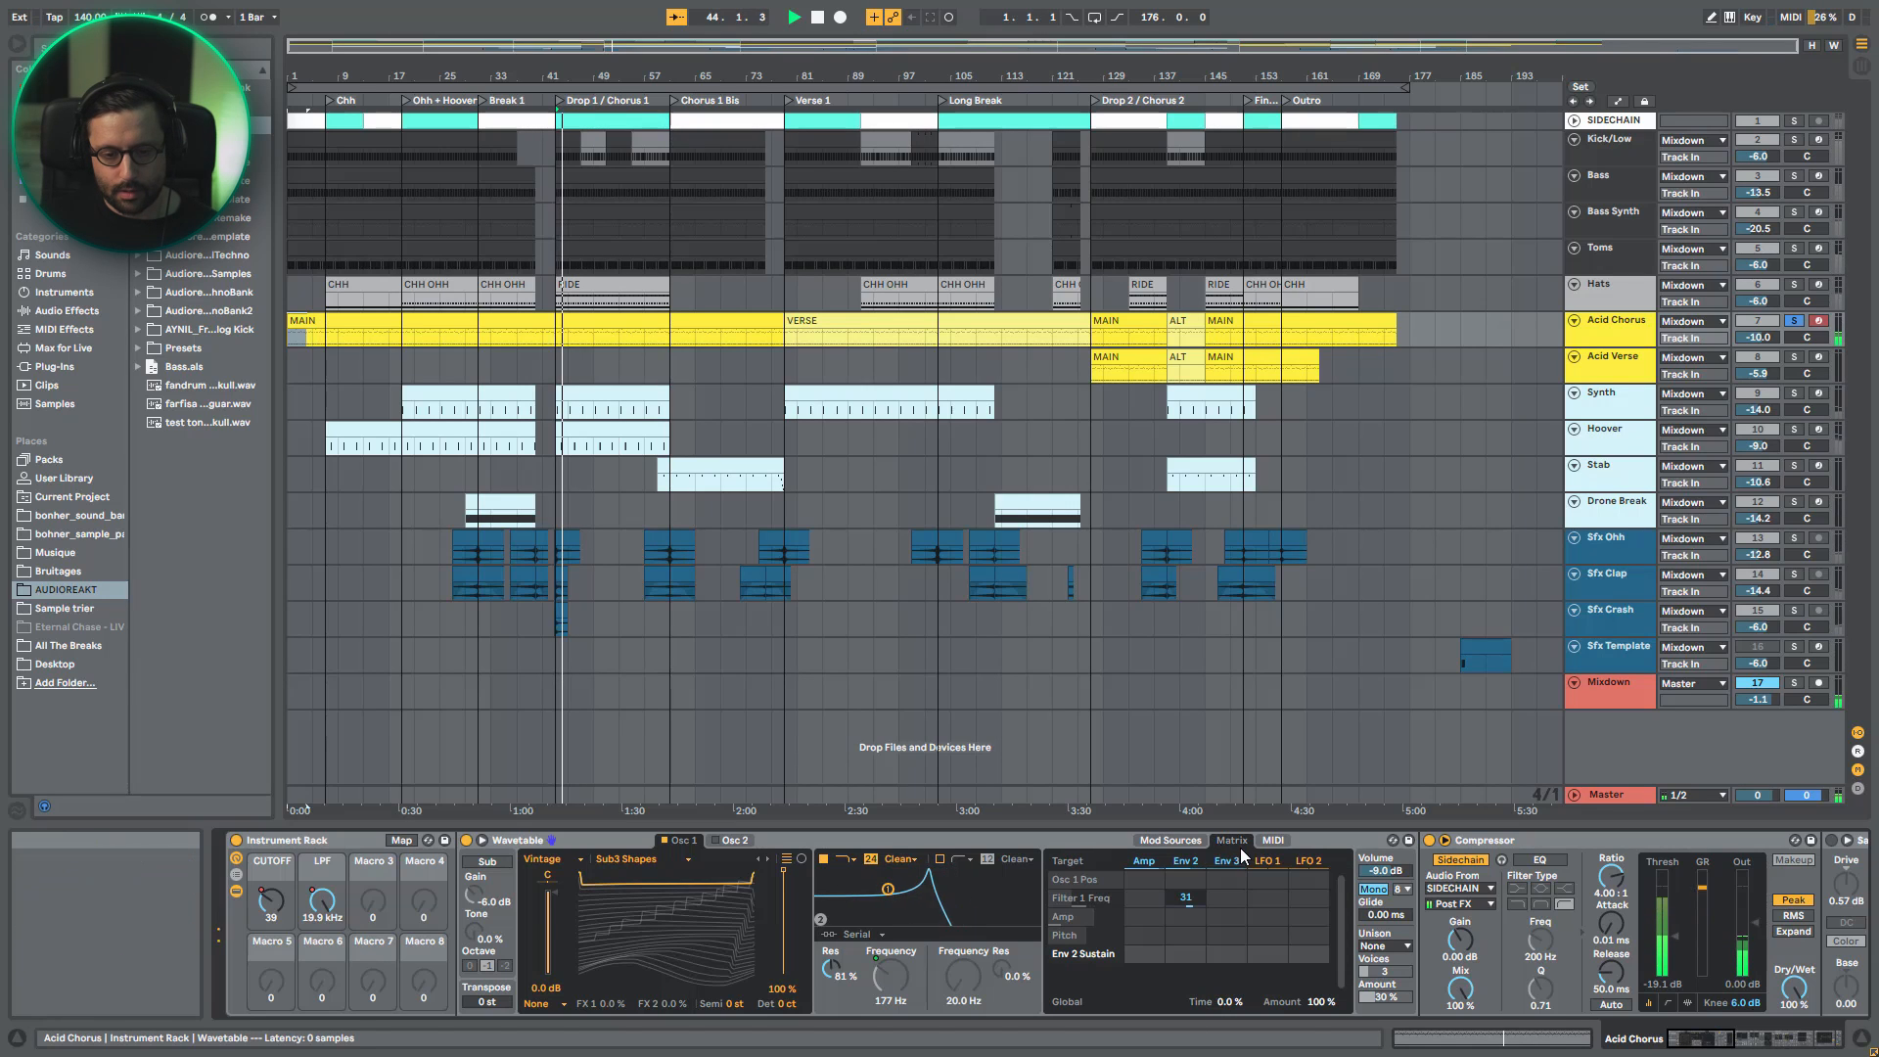
{"action": "left_click", "coordinate": [1273, 839]}
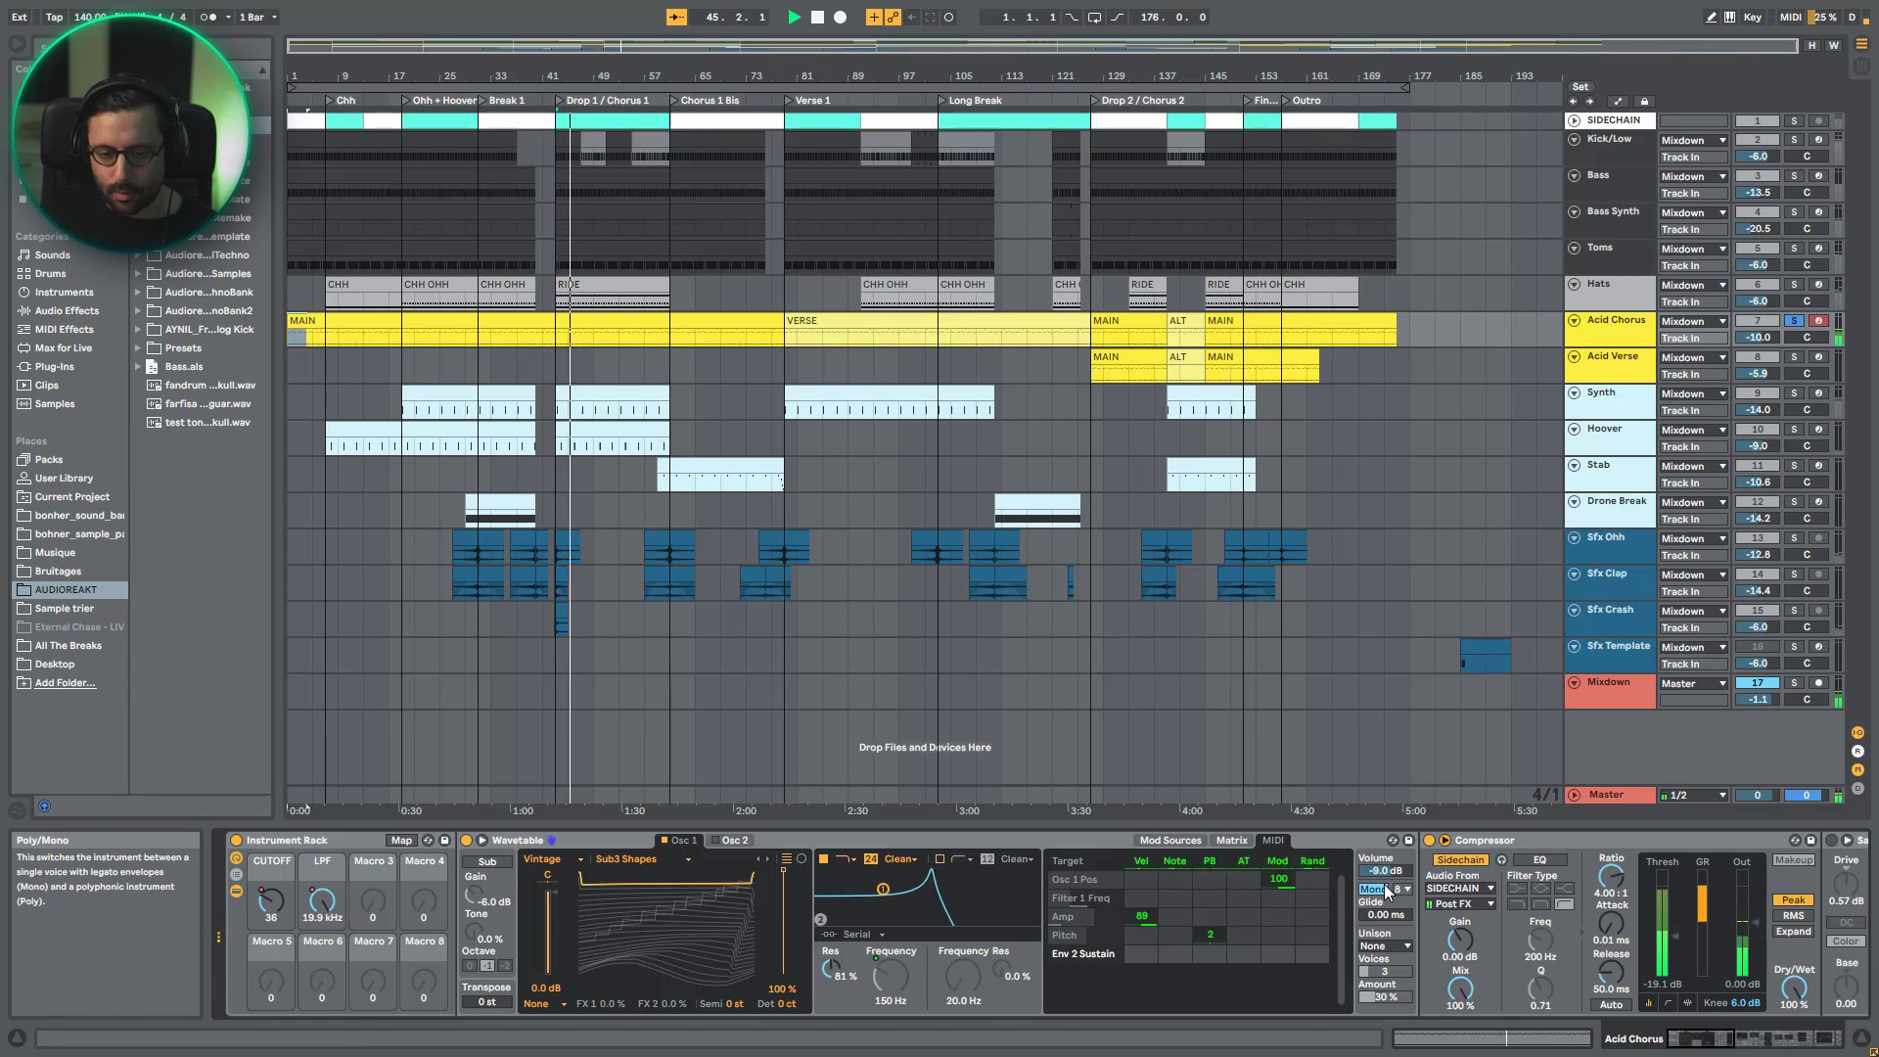
{"action": "scroll", "coordinate": [1230, 960], "scroll_direction": "right", "scroll_amount": 6}
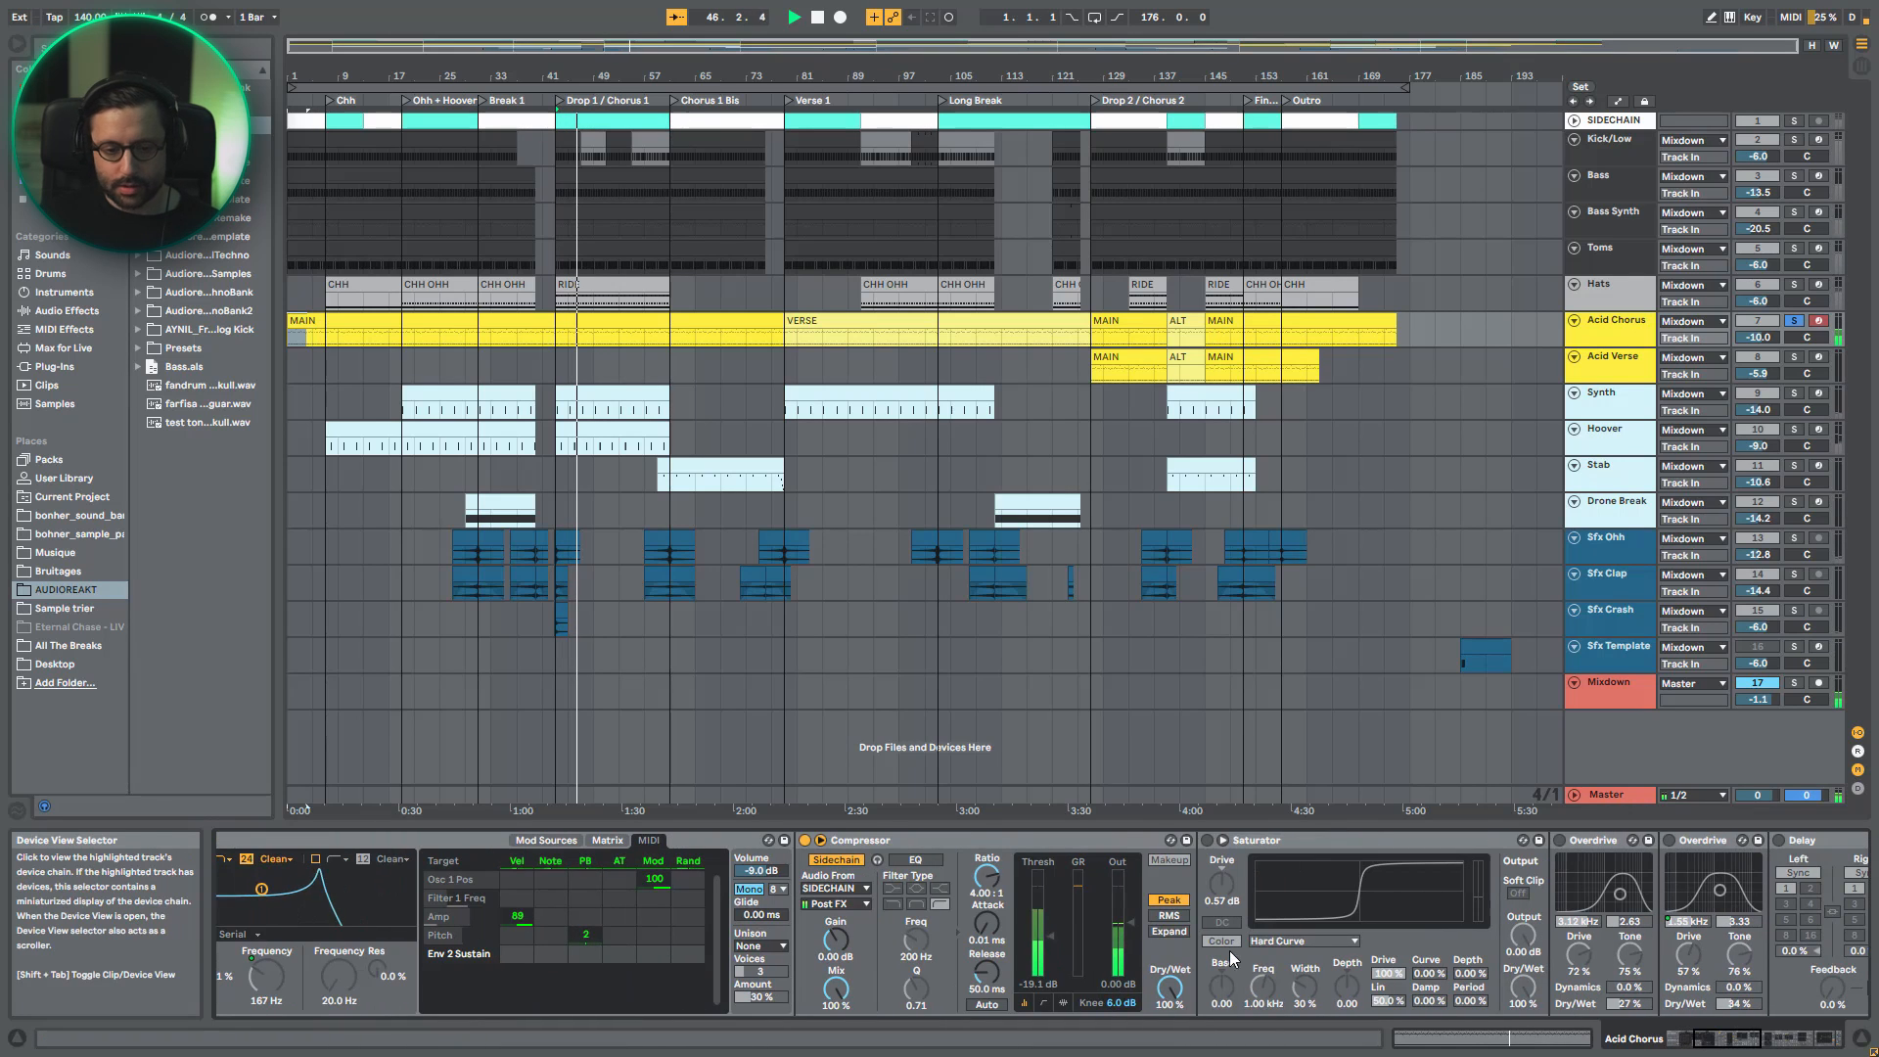
{"action": "left_click", "coordinate": [1748, 1041]}
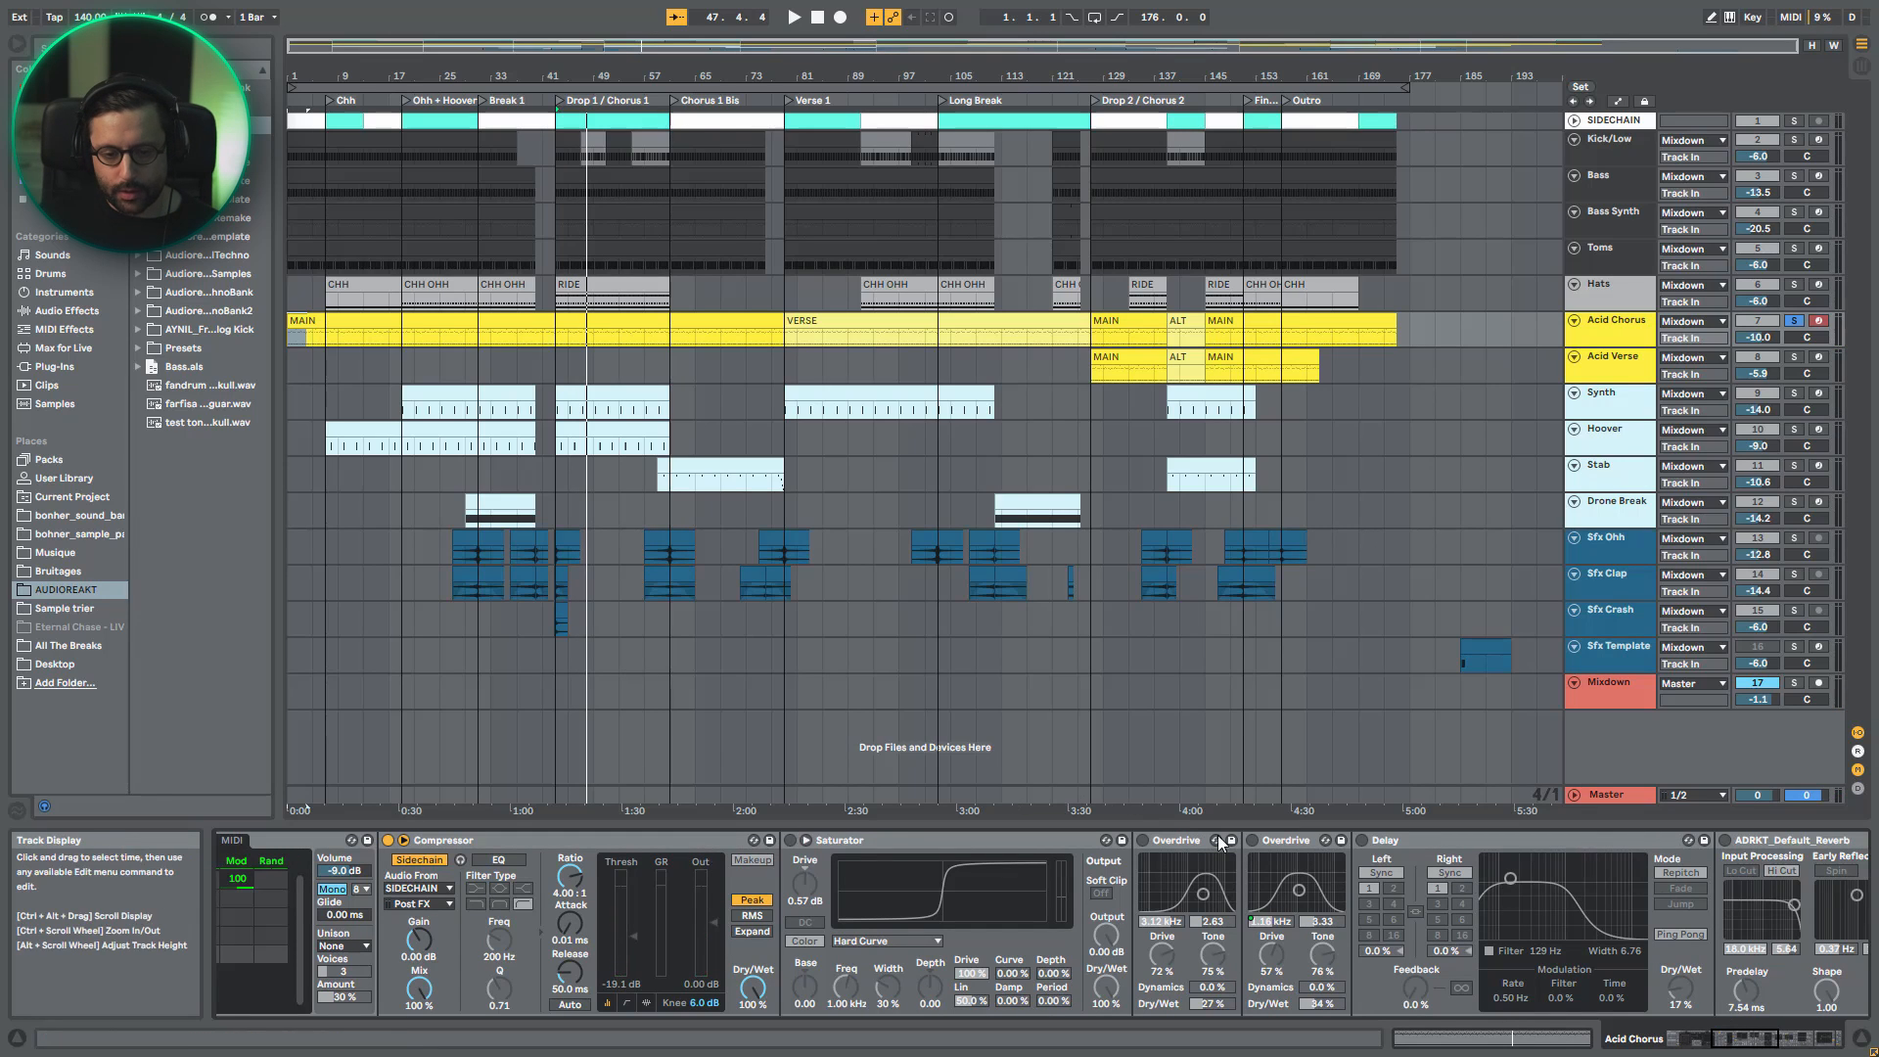
- Enable Saturator in the Acid Chorus chain and audition the distorted acid line from bar 43
{"action": "left_click", "coordinate": [973, 838]}
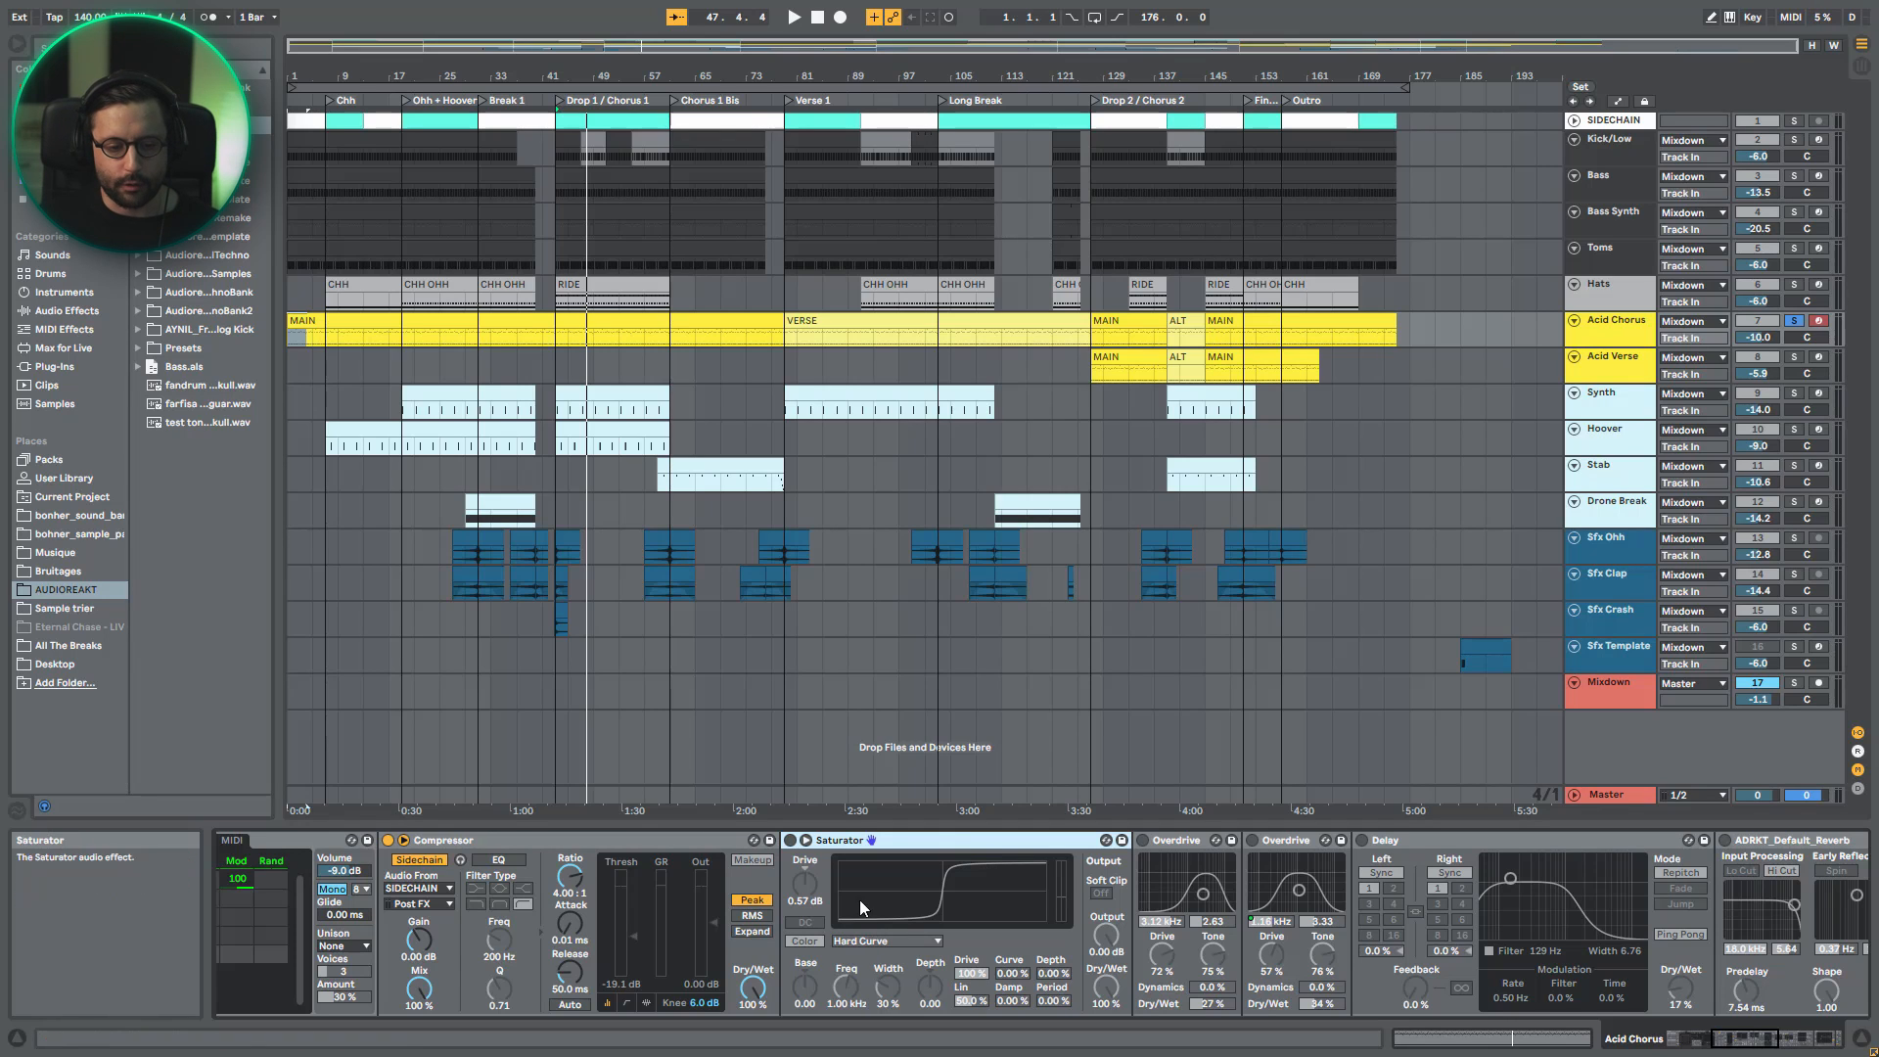
{"action": "key", "text": "space"}
{"action": "left_click", "coordinate": [791, 839]}
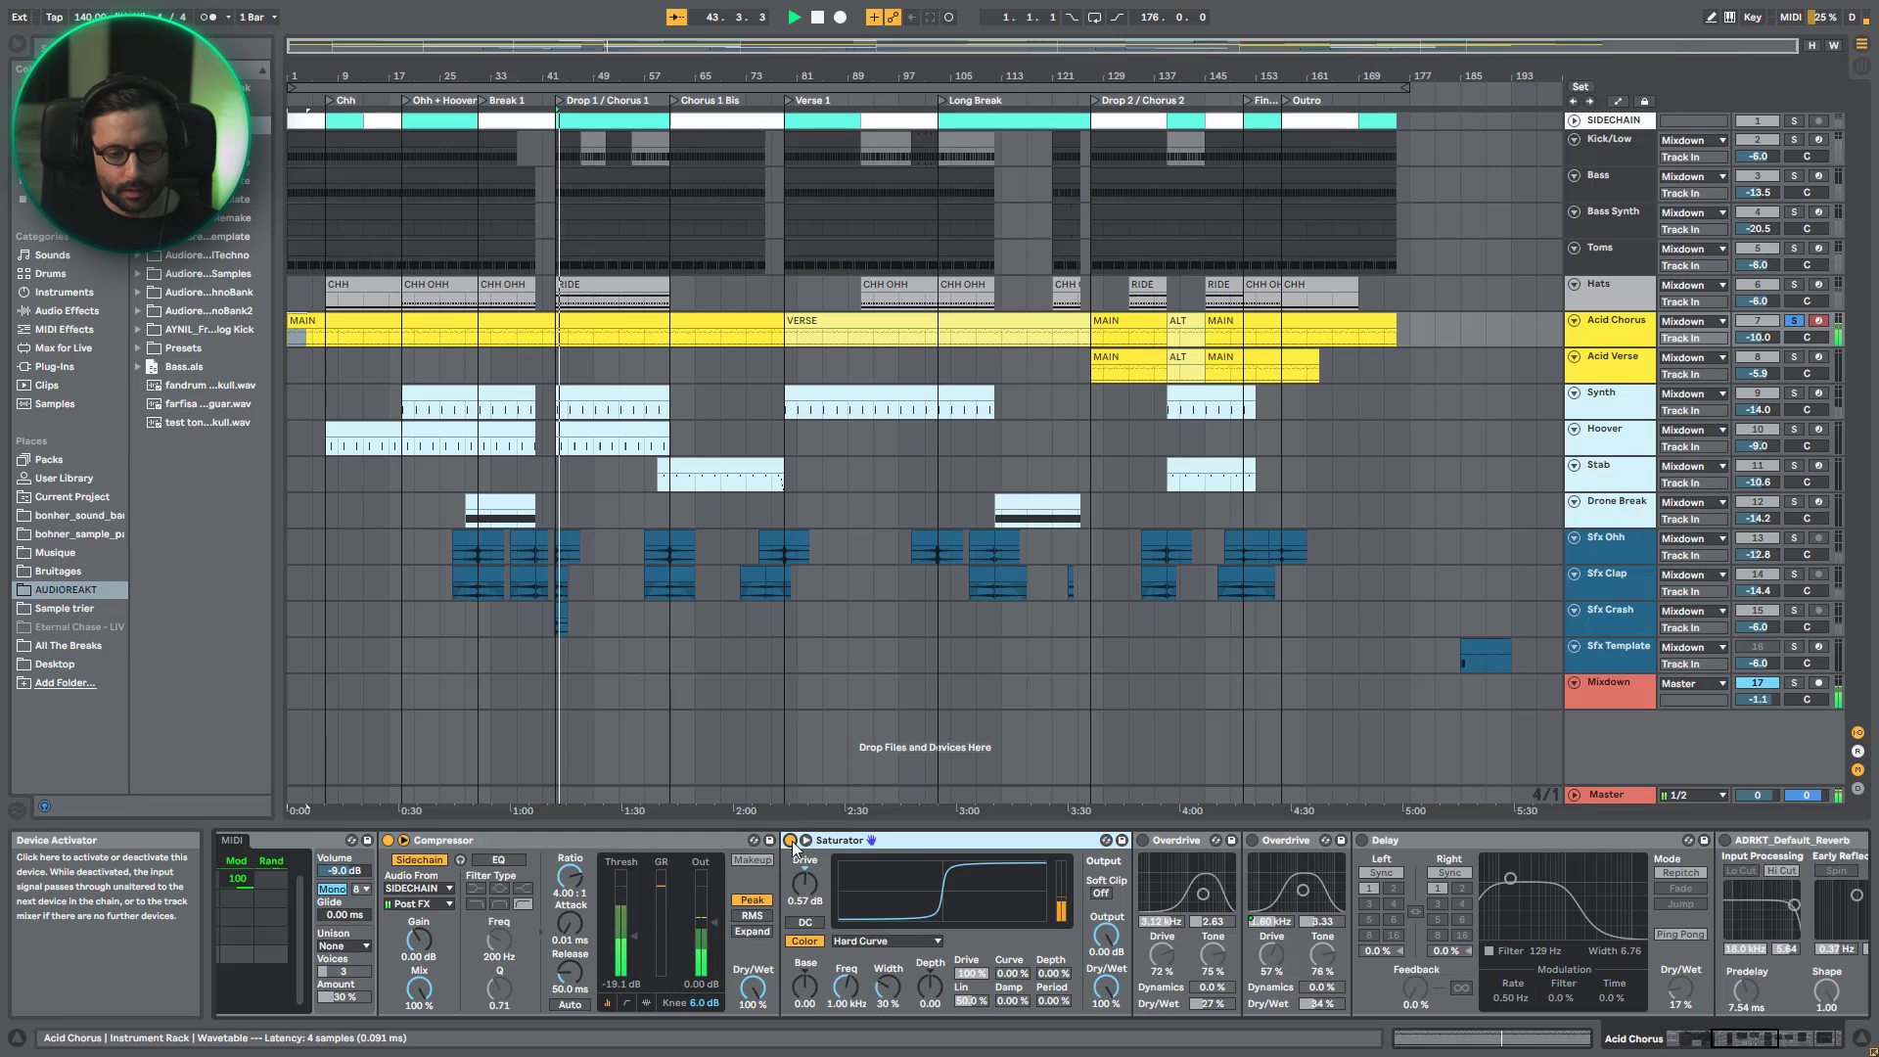
{"action": "key", "text": "space"}
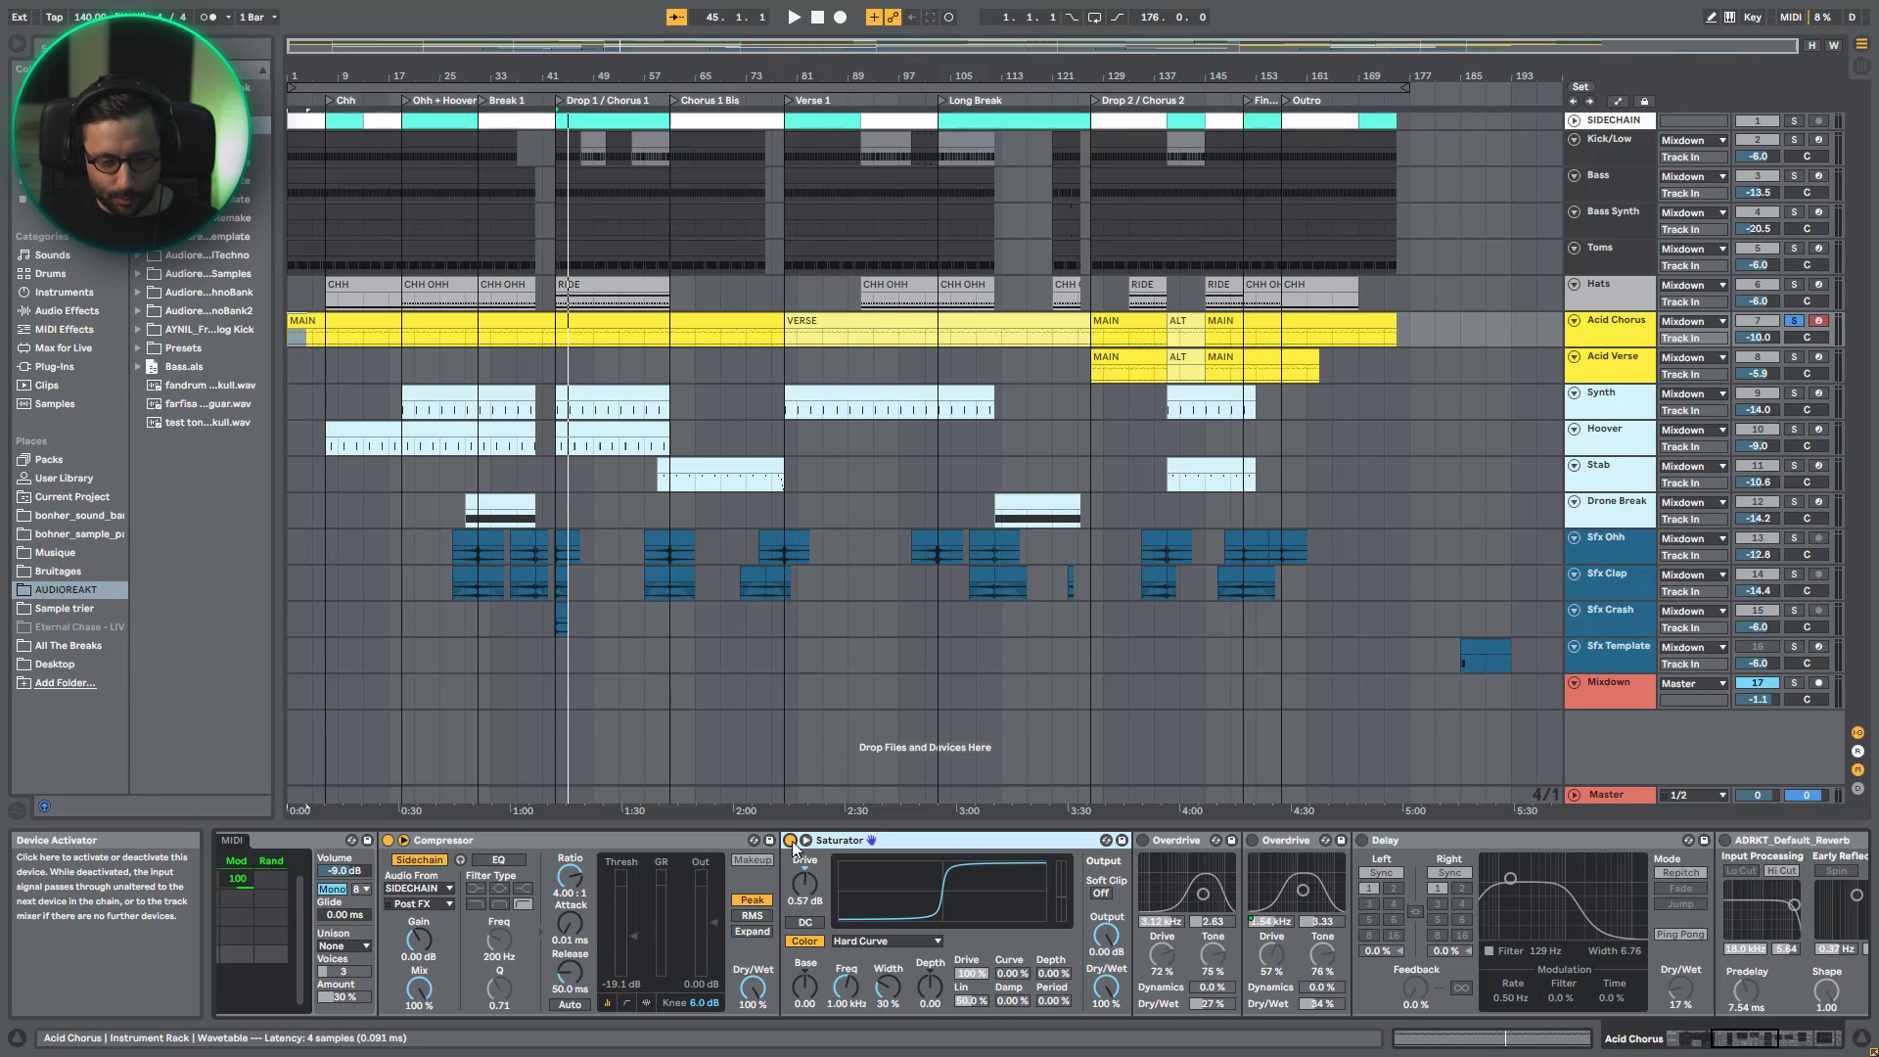
{"action": "key", "text": "space"}
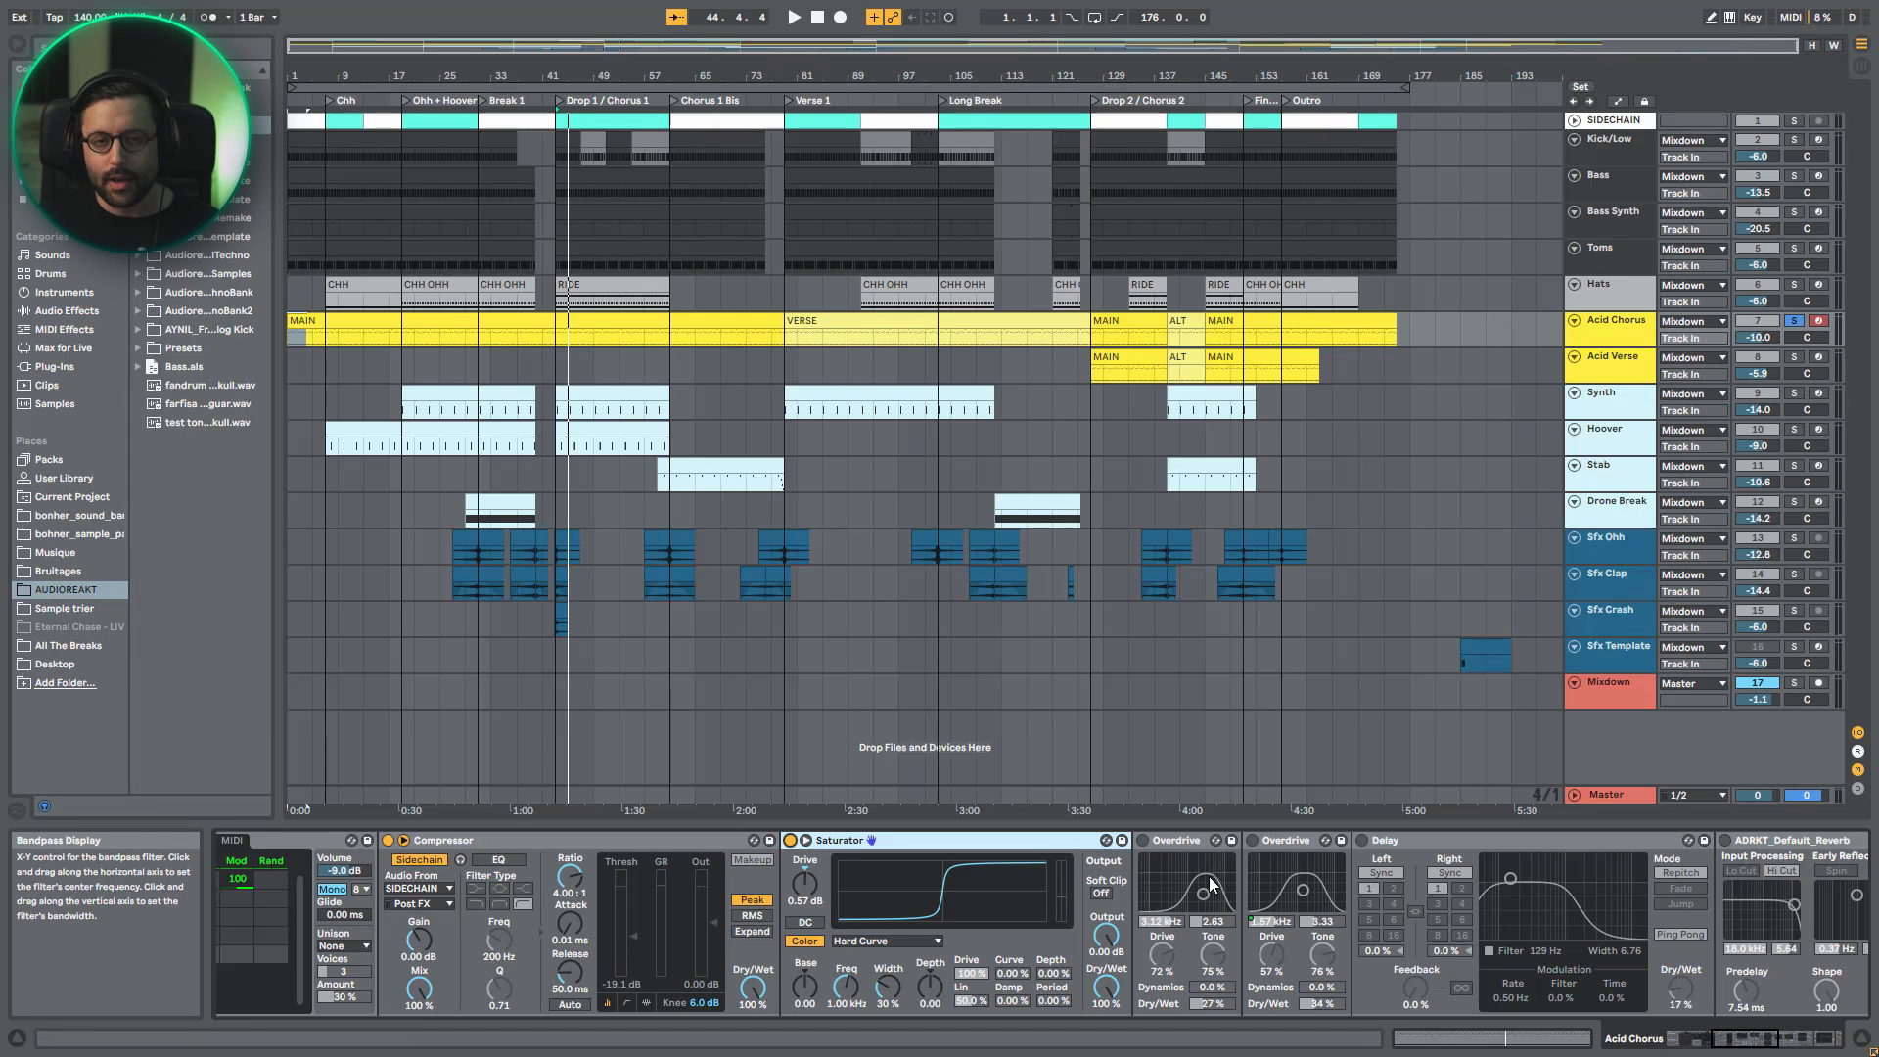
- Enable both Overdrive effects one after the other while the acid line plays
{"action": "key", "text": "space"}
{"action": "left_click", "coordinate": [1141, 841]}
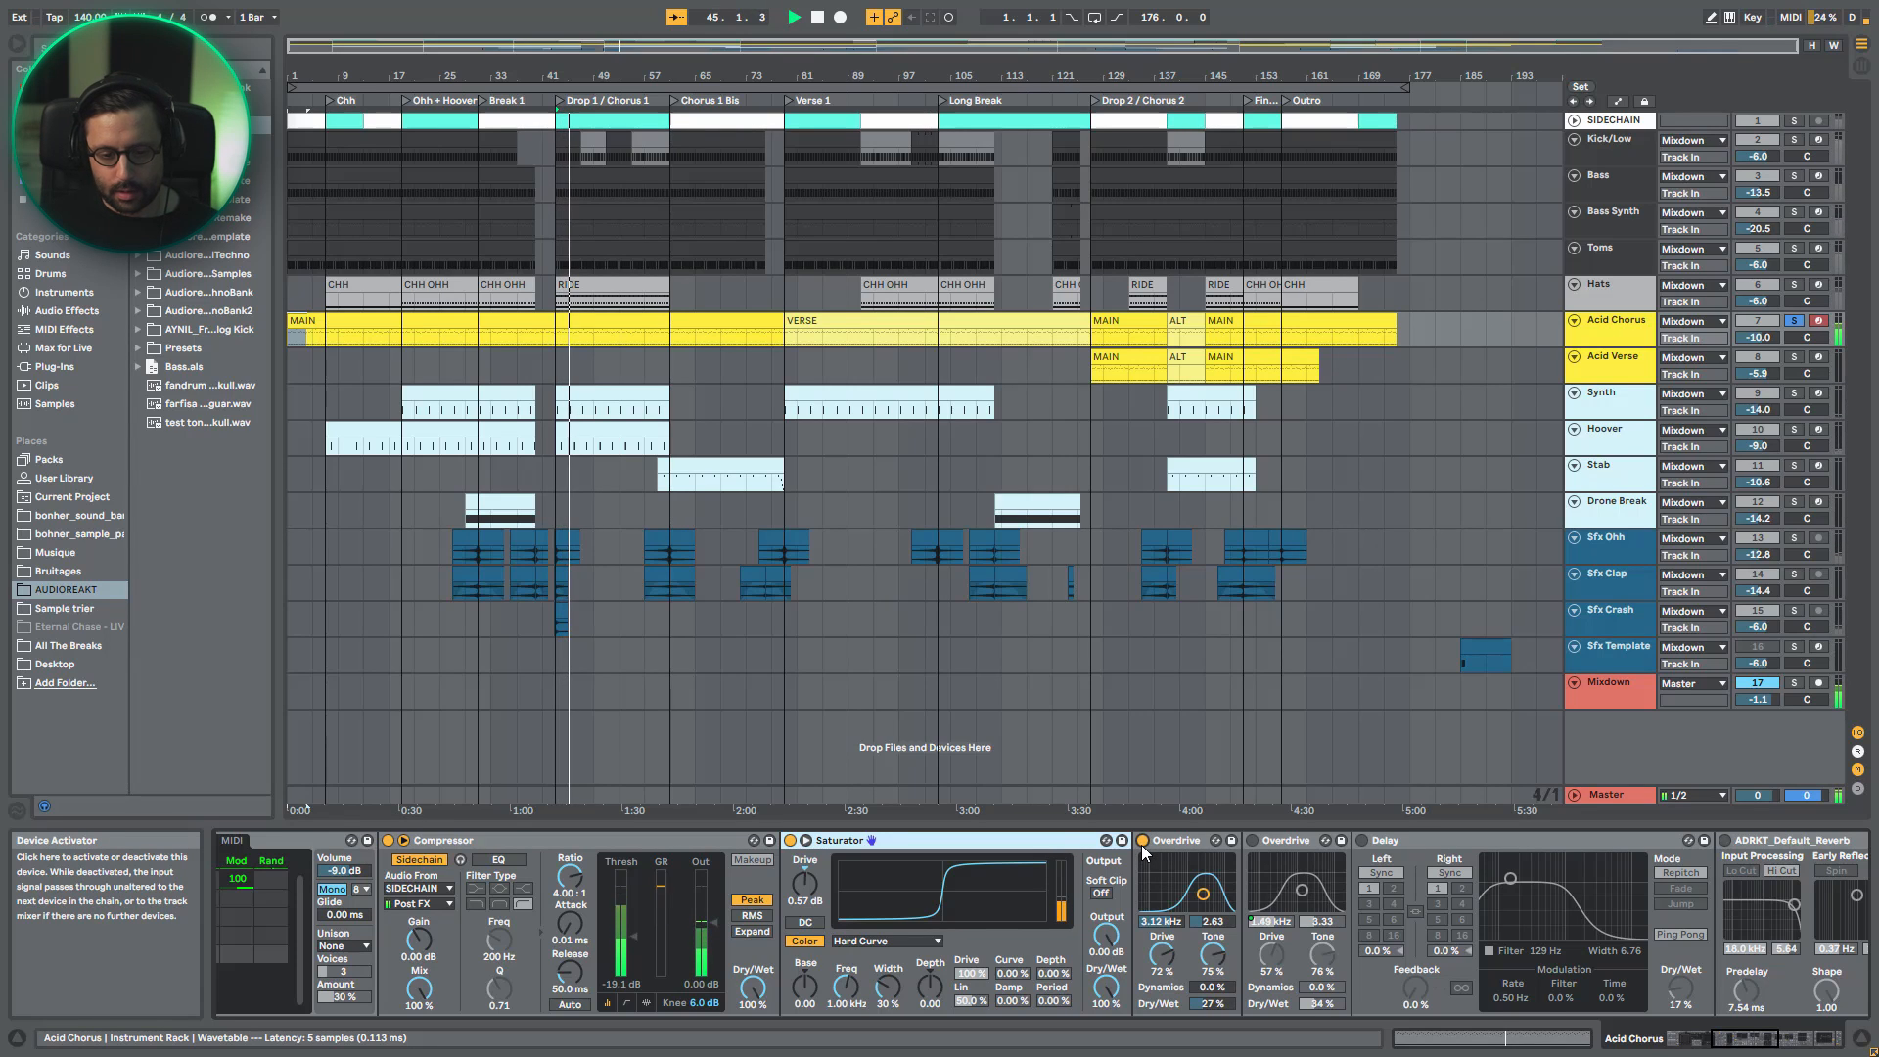
{"action": "left_click", "coordinate": [1255, 841]}
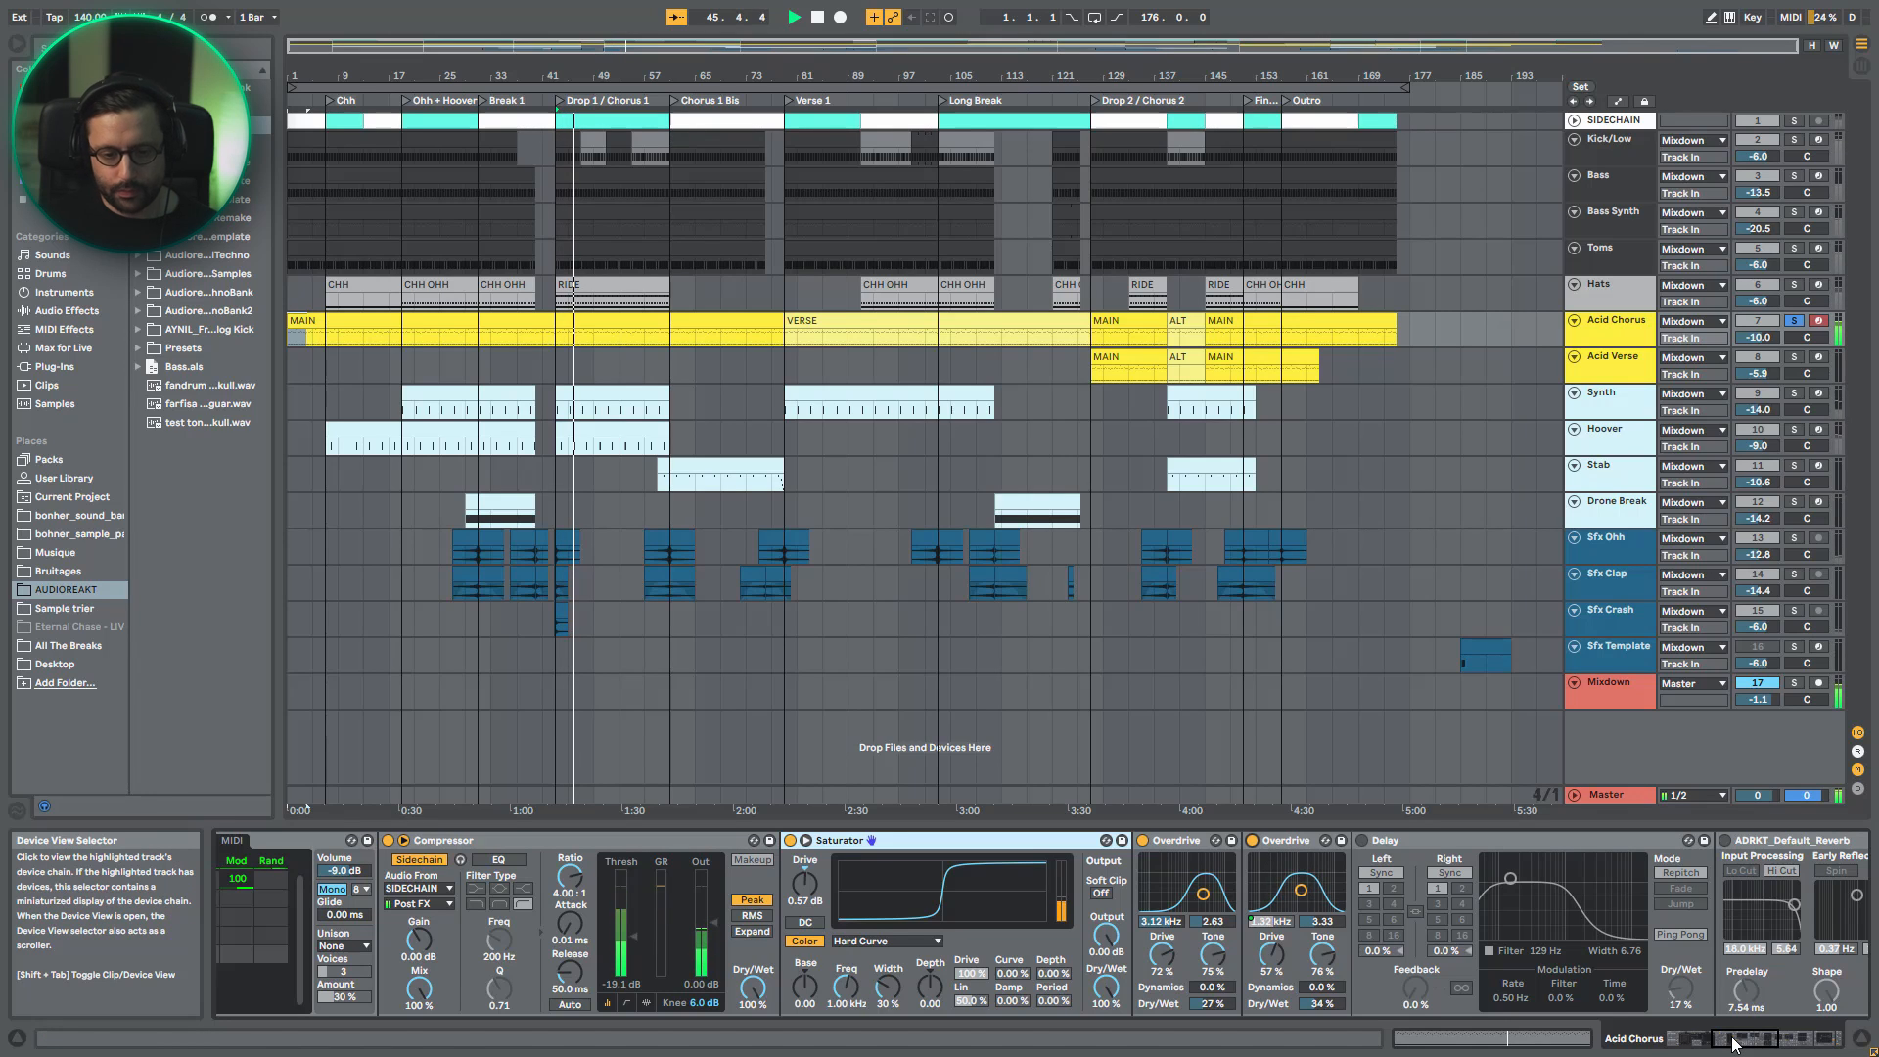
{"action": "left_click", "coordinate": [1266, 921]}
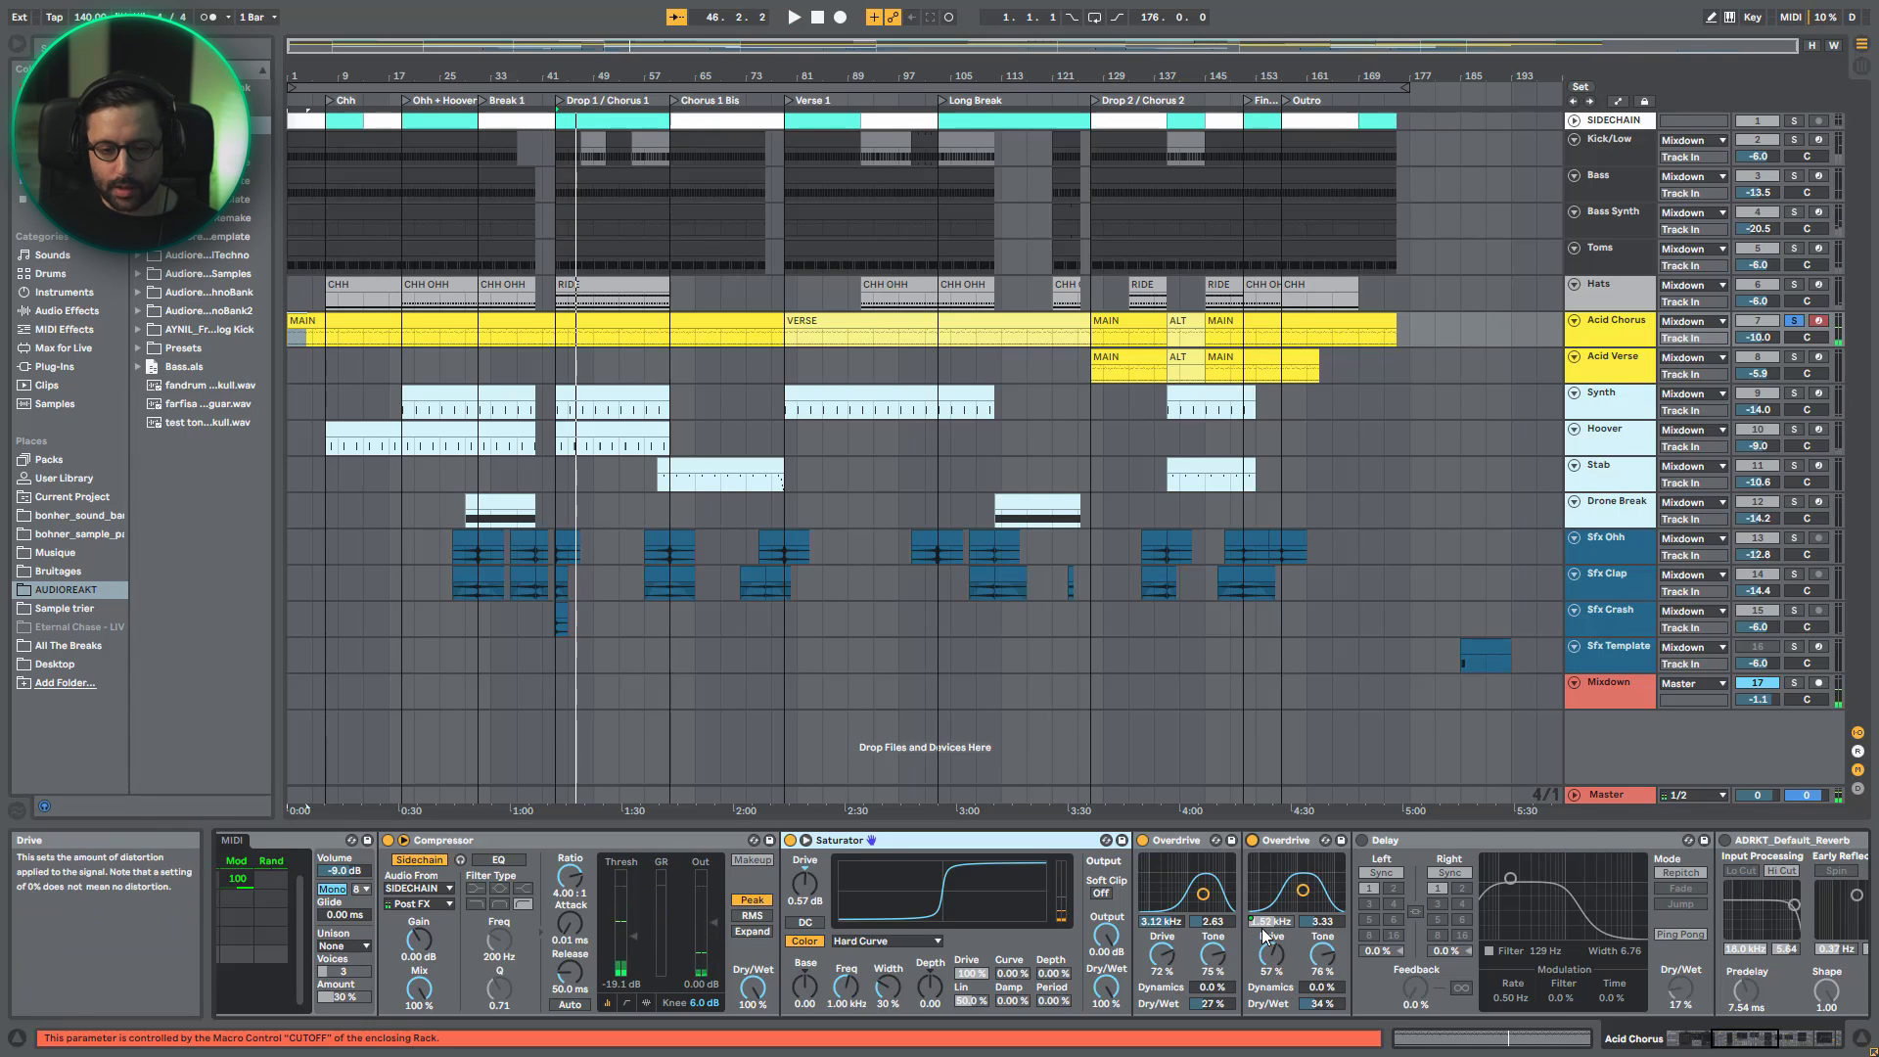
- Display the Instrument Rack's macro mappings to examine what CUTOFF controls, and leave mapping mode
{"action": "left_click_drag", "start_coordinate": [1738, 1038], "coordinate": [1685, 1038]}
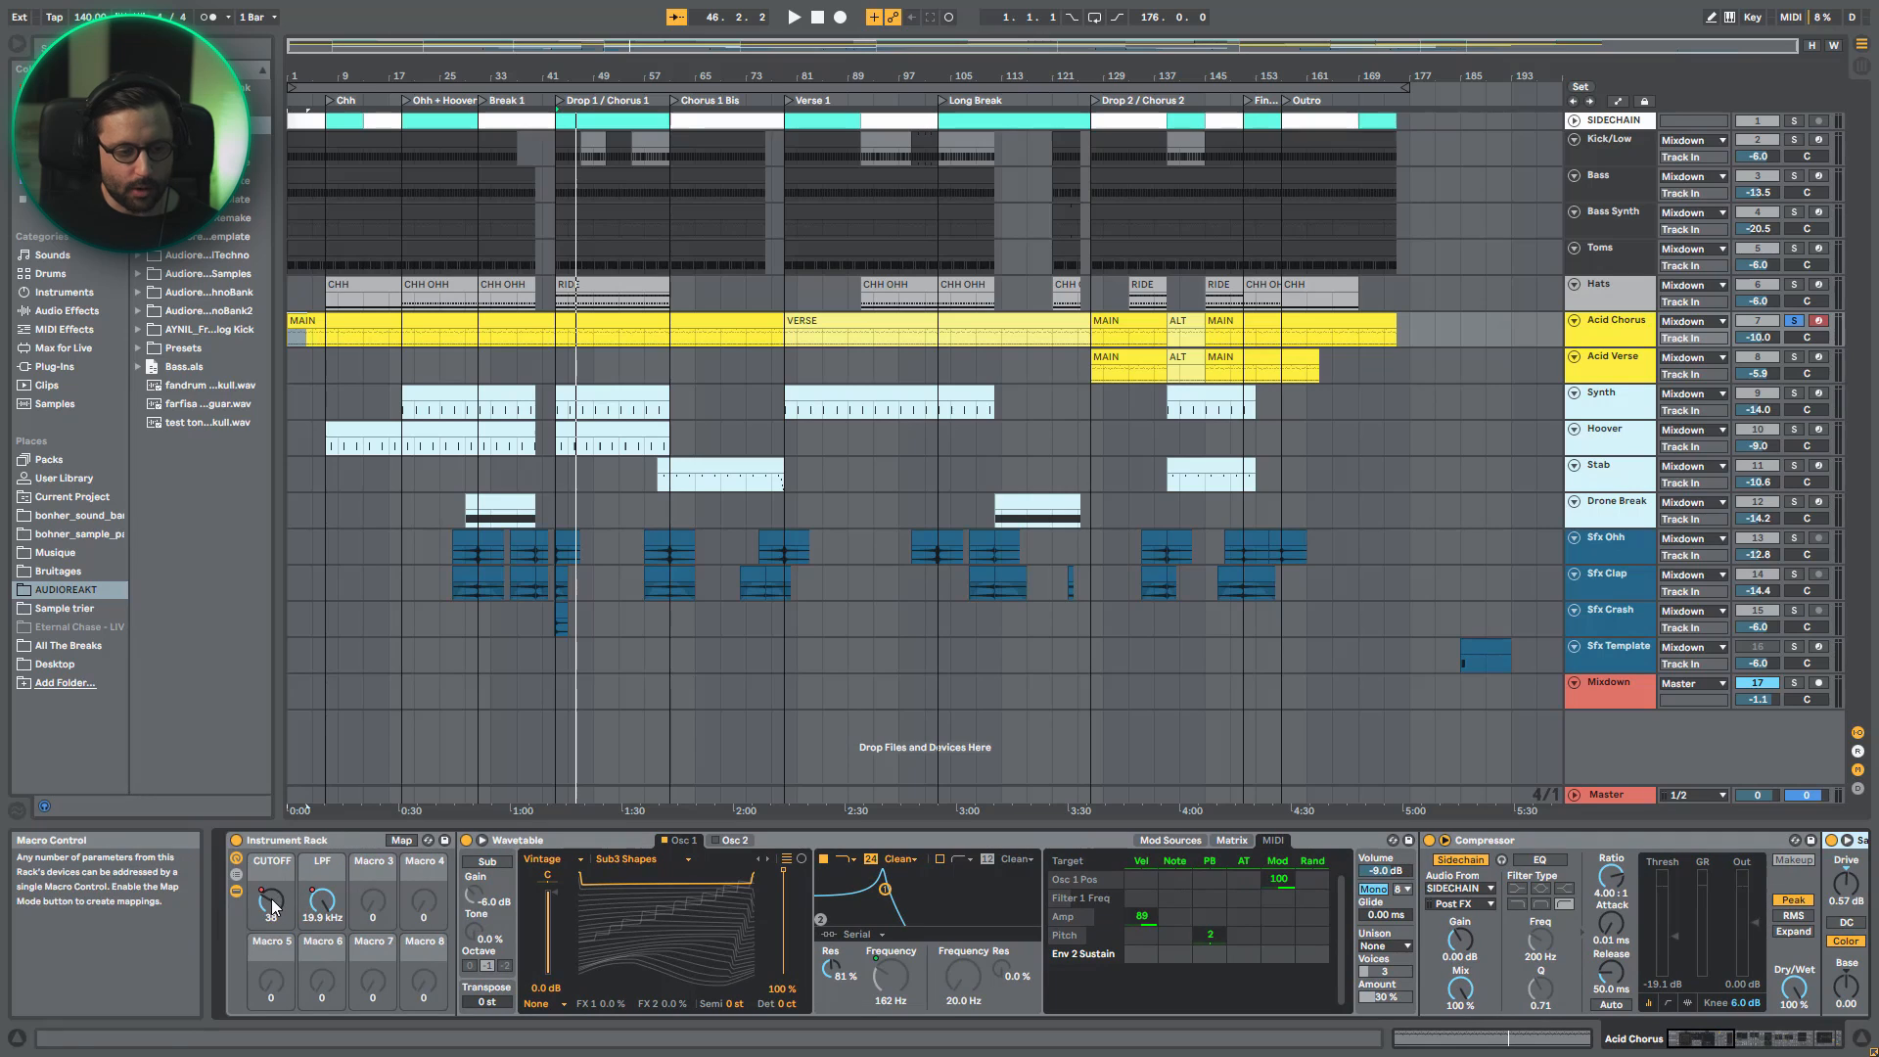
{"action": "left_click", "coordinate": [391, 842]}
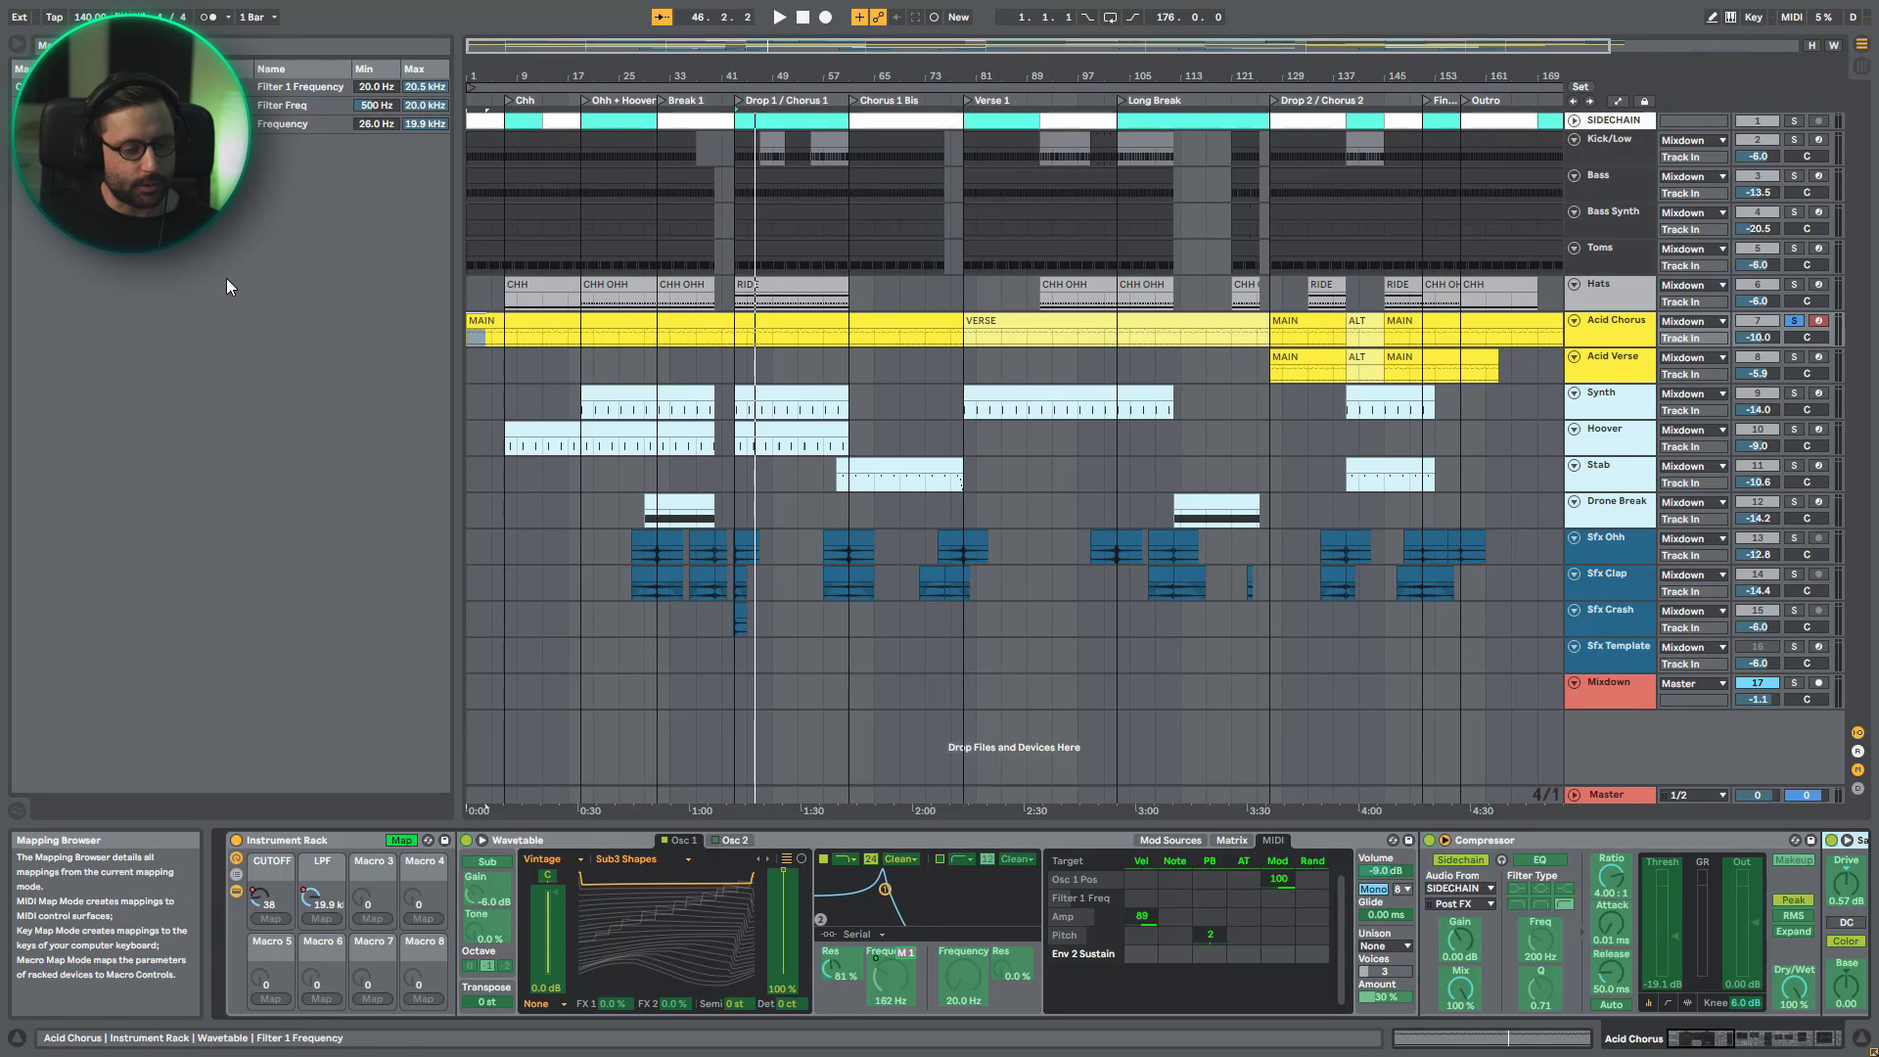
{"action": "left_click", "coordinate": [402, 839]}
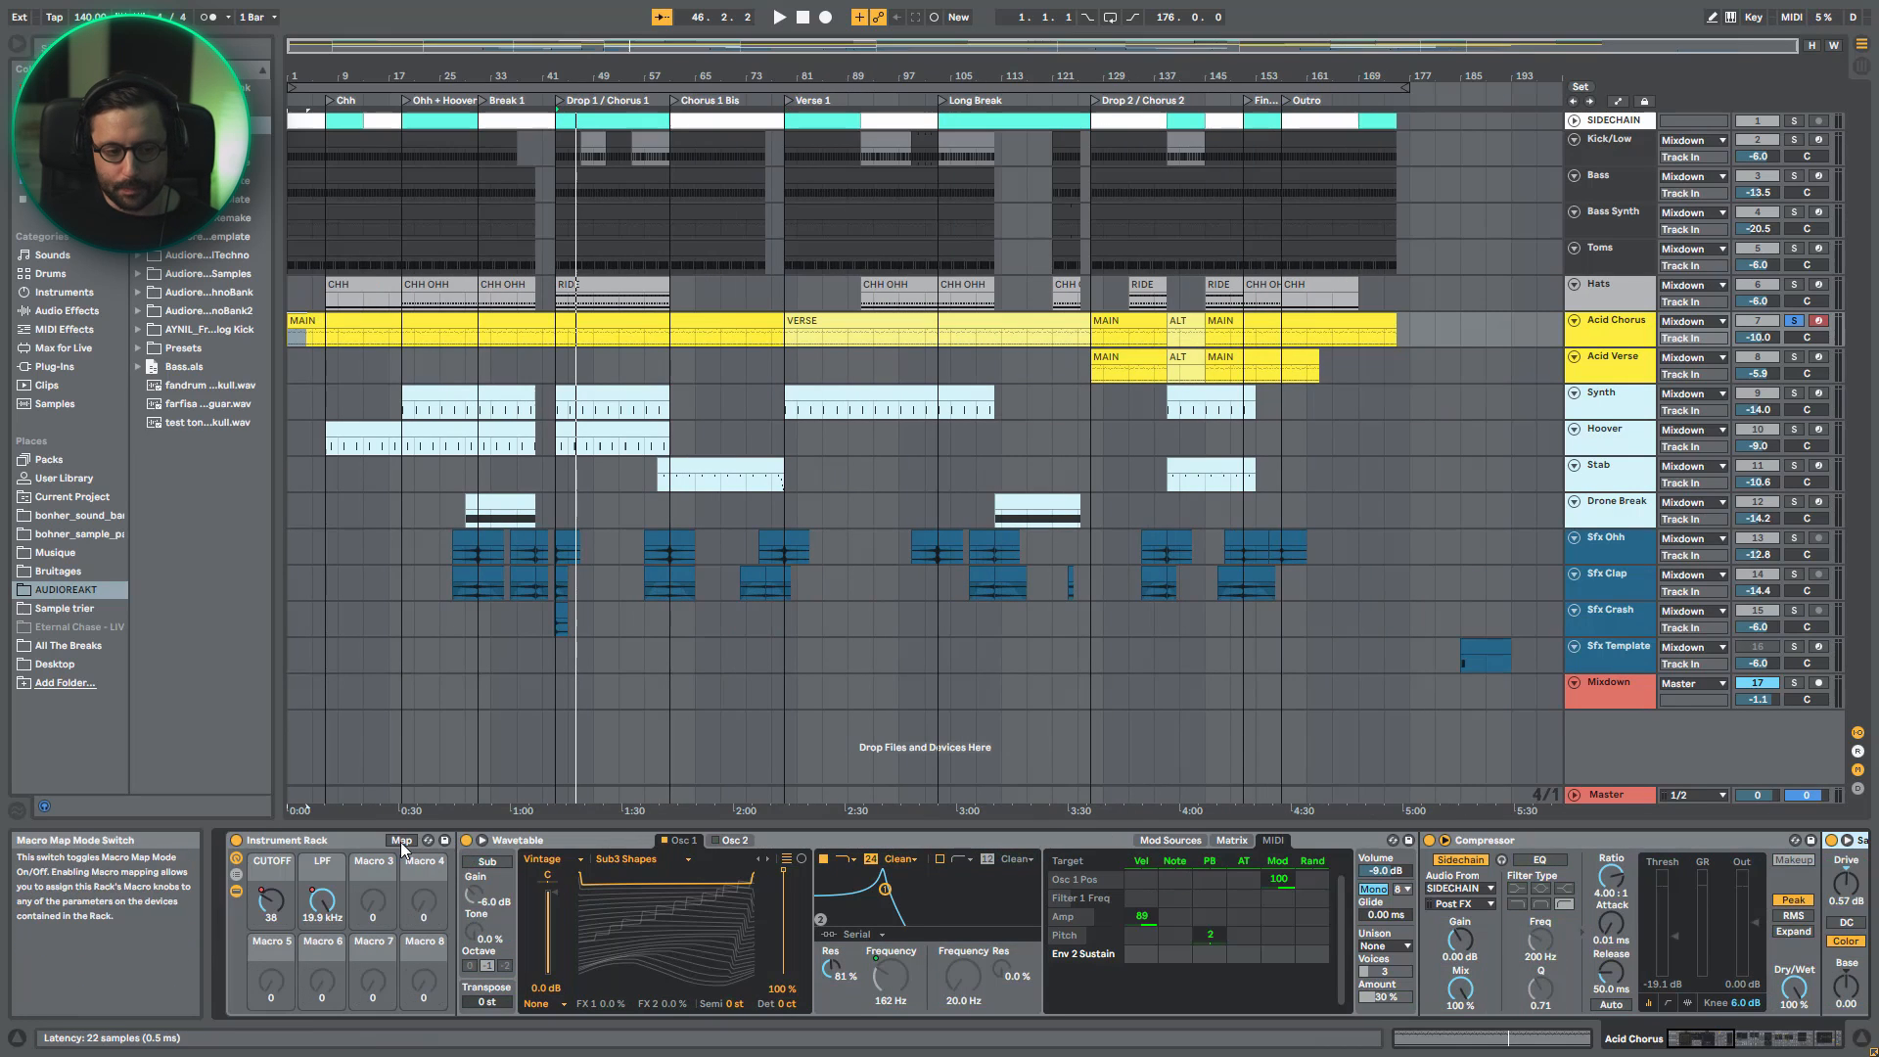
- Lower the Instrument Rack's CUTOFF macro and check its effect on the second Overdrive's bandpass frequency
{"action": "scroll", "coordinate": [1354, 900], "scroll_direction": "down", "scroll_amount": 5}
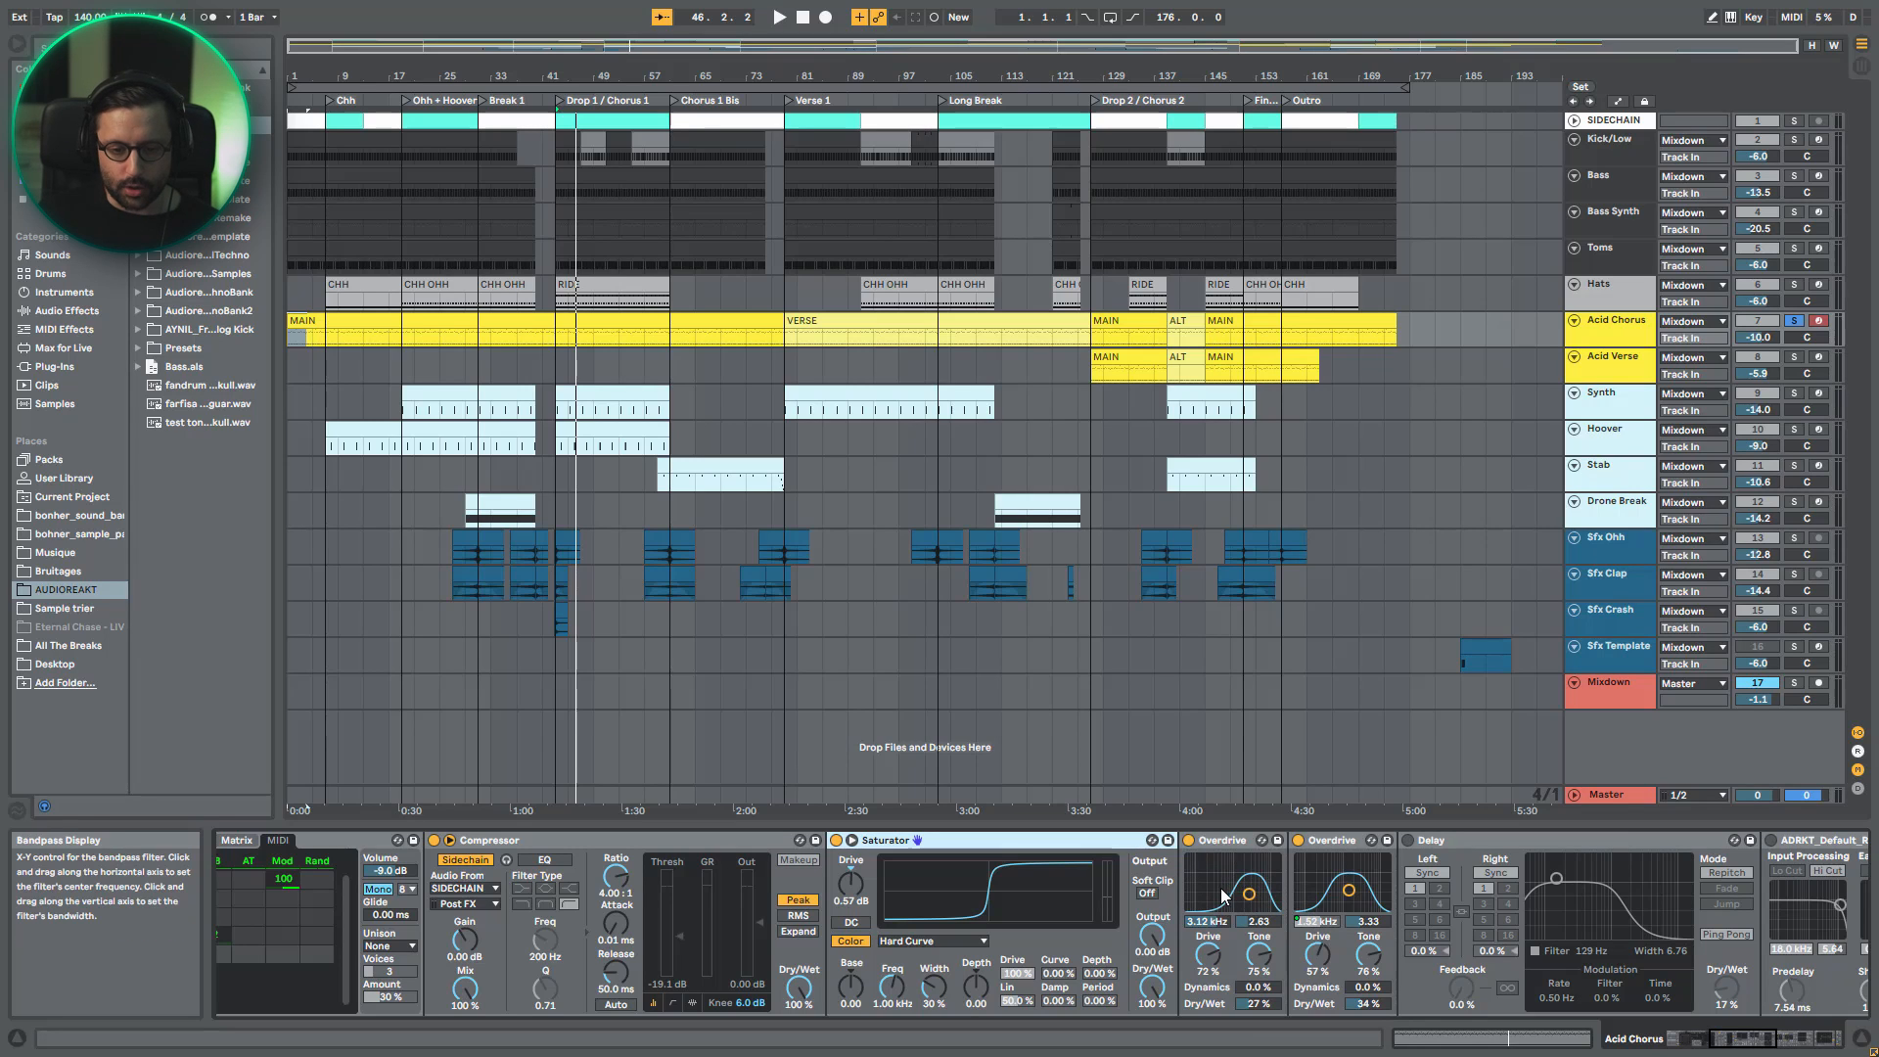
{"action": "left_click", "coordinate": [1348, 892]}
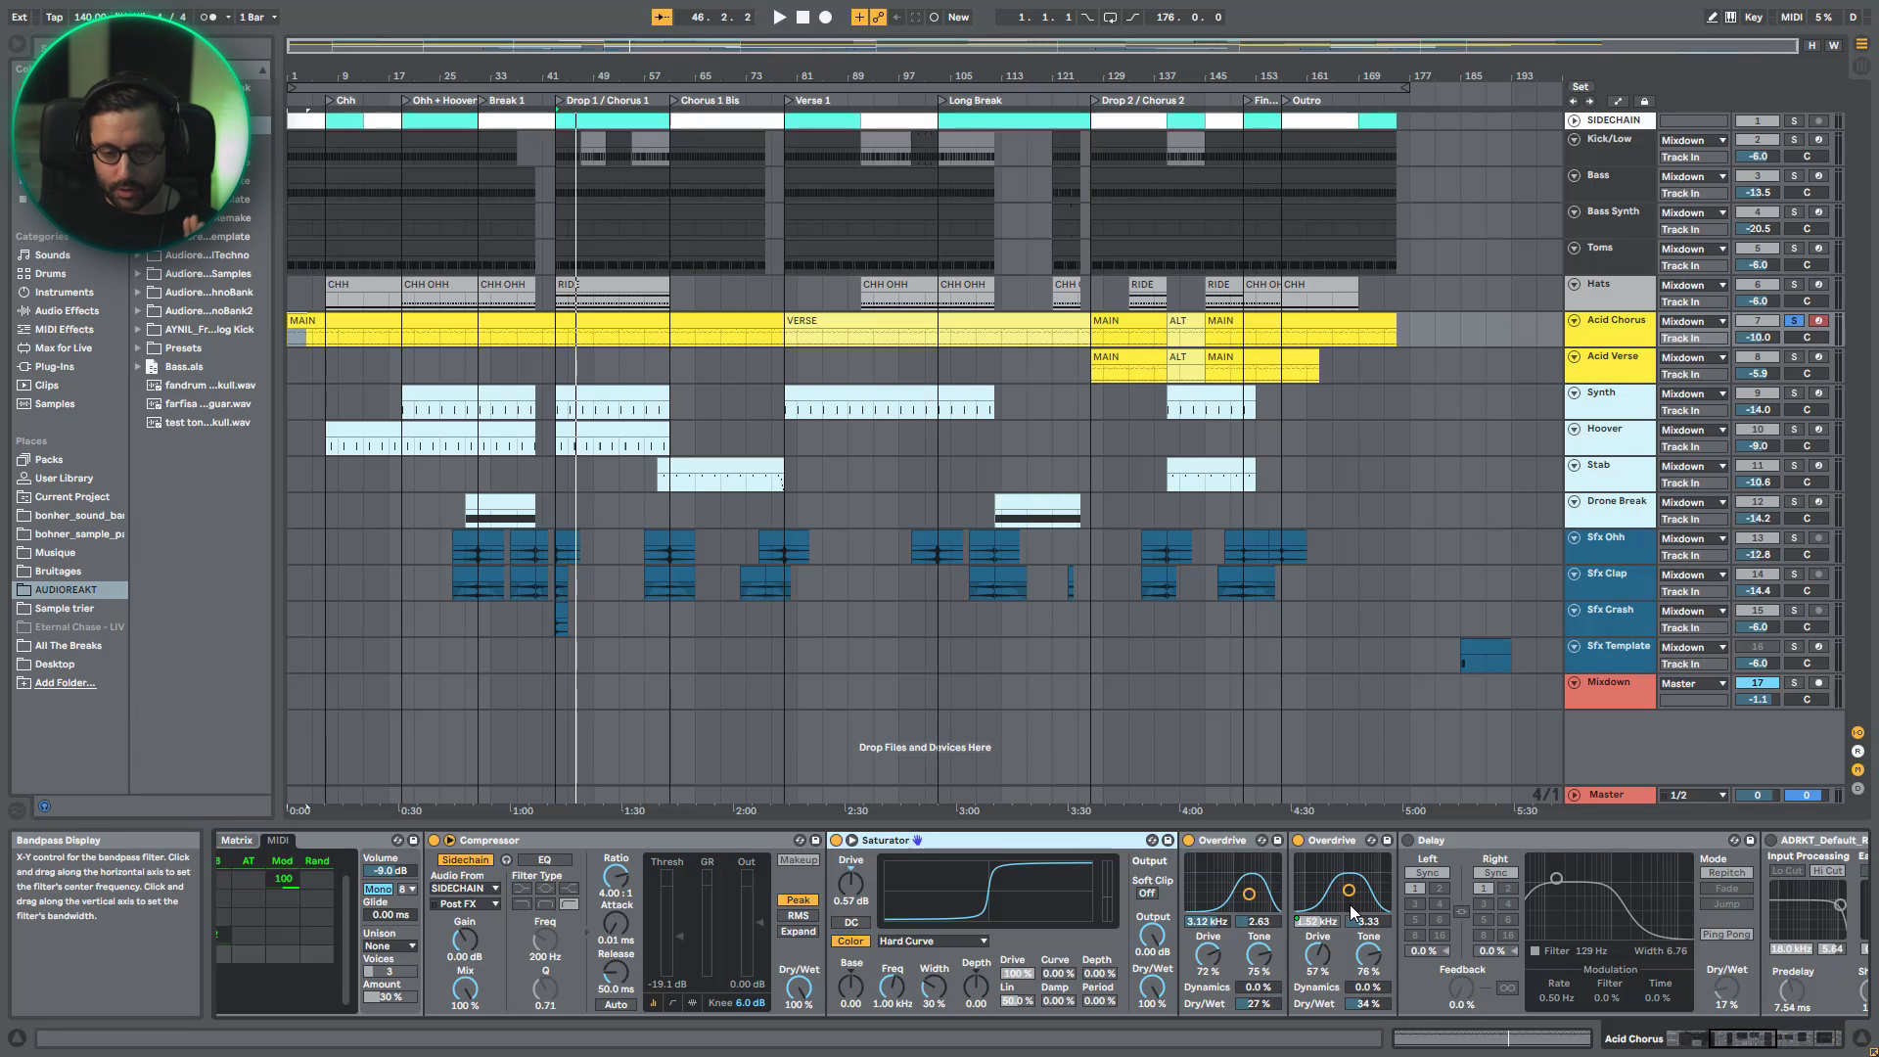
{"action": "left_click_drag", "start_coordinate": [1751, 1043], "coordinate": [1667, 1039]}
{"action": "left_click_drag", "start_coordinate": [273, 902], "coordinate": [273, 929]}
{"action": "left_click", "coordinate": [1746, 1039]}
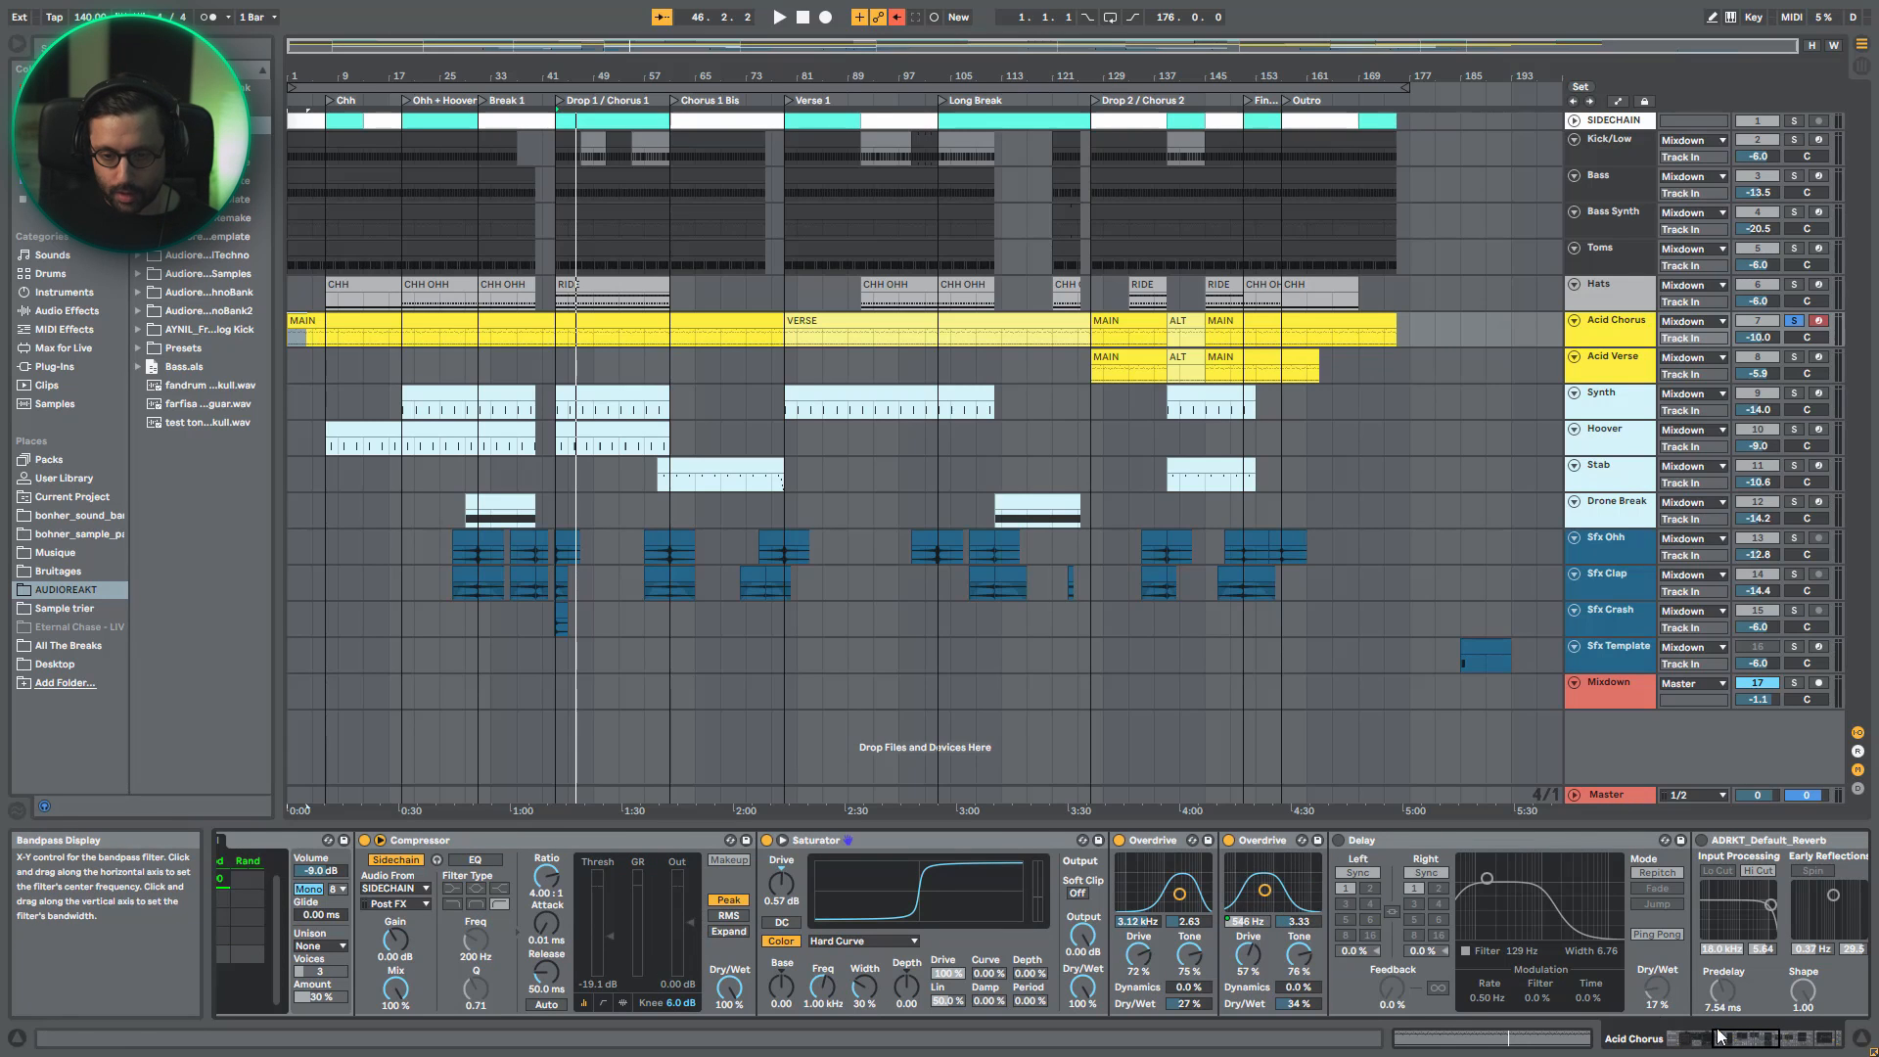
- Raise the CUTOFF macro to 99 and compare the second Overdrive's bandpass frequency
{"action": "left_click_drag", "start_coordinate": [1718, 1036], "coordinate": [1591, 1039]}
{"action": "left_click_drag", "start_coordinate": [272, 900], "coordinate": [272, 828]}
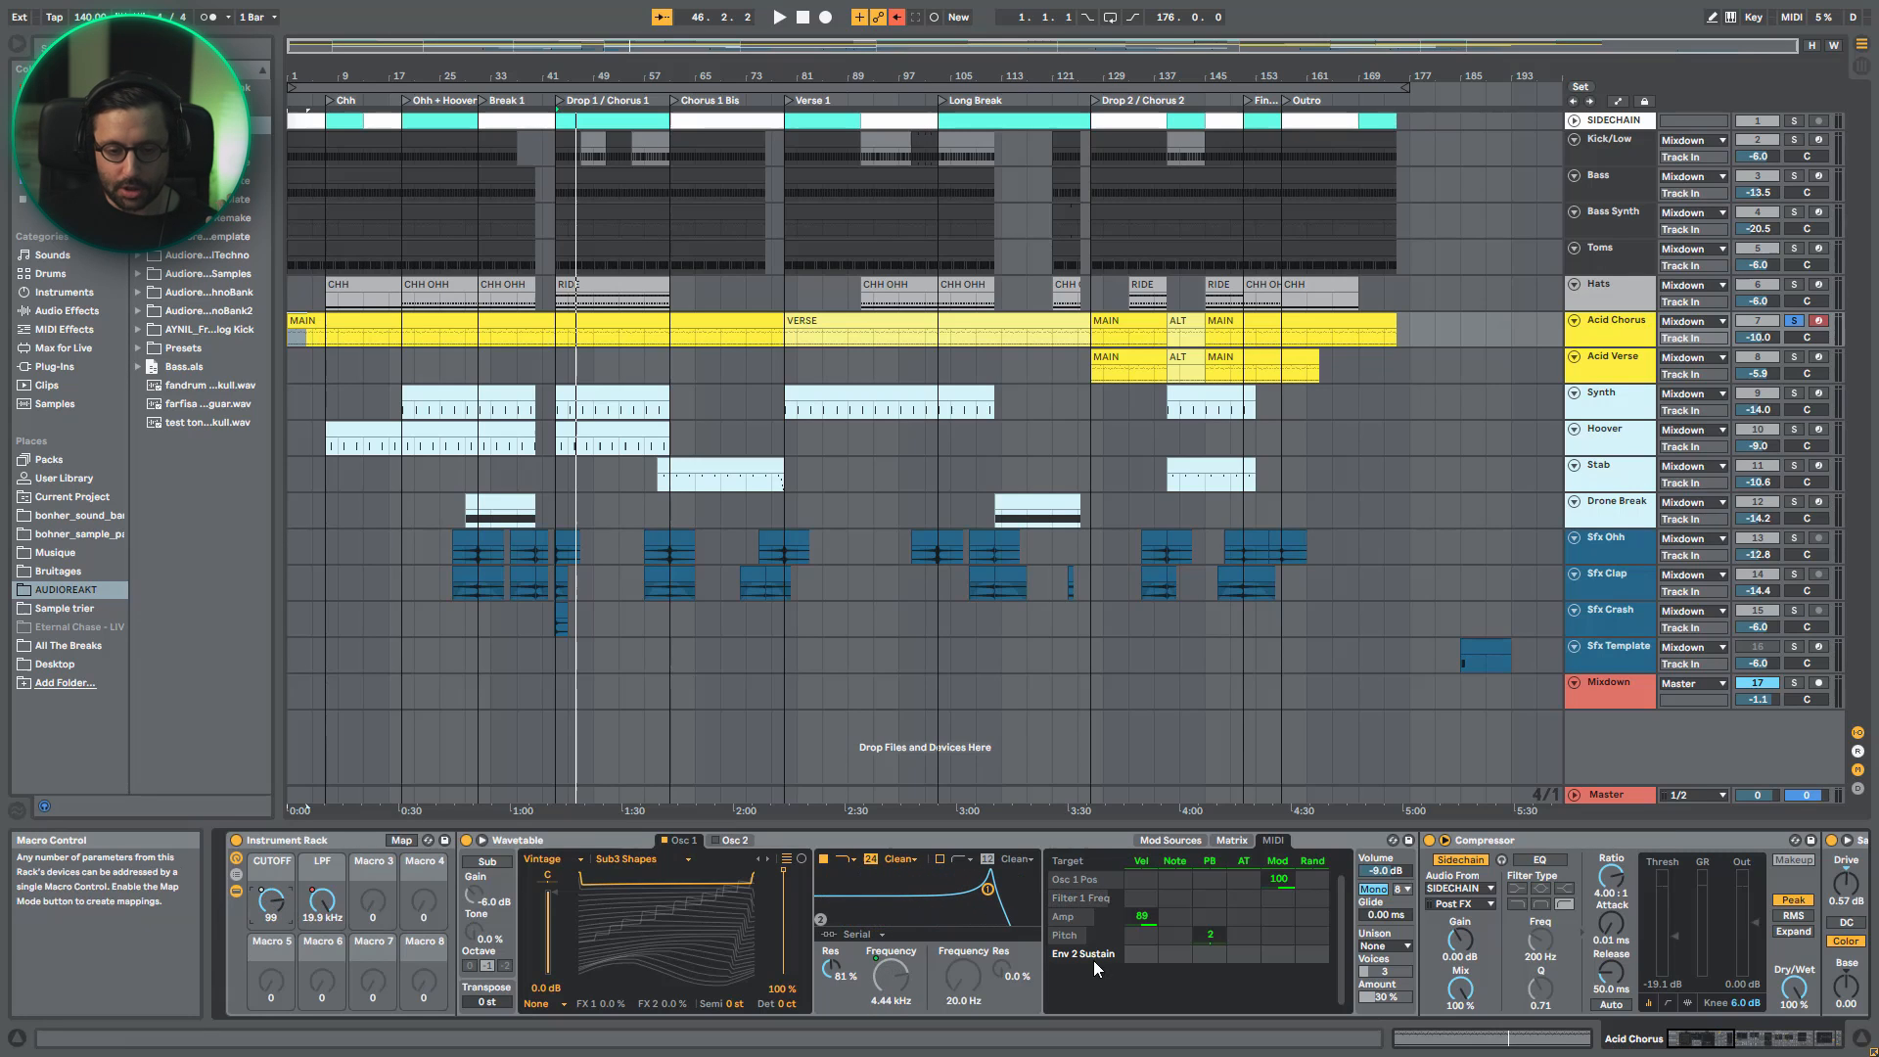
{"action": "left_click", "coordinate": [1719, 1043]}
{"action": "left_click_drag", "start_coordinate": [1718, 1039], "coordinate": [1758, 1041]}
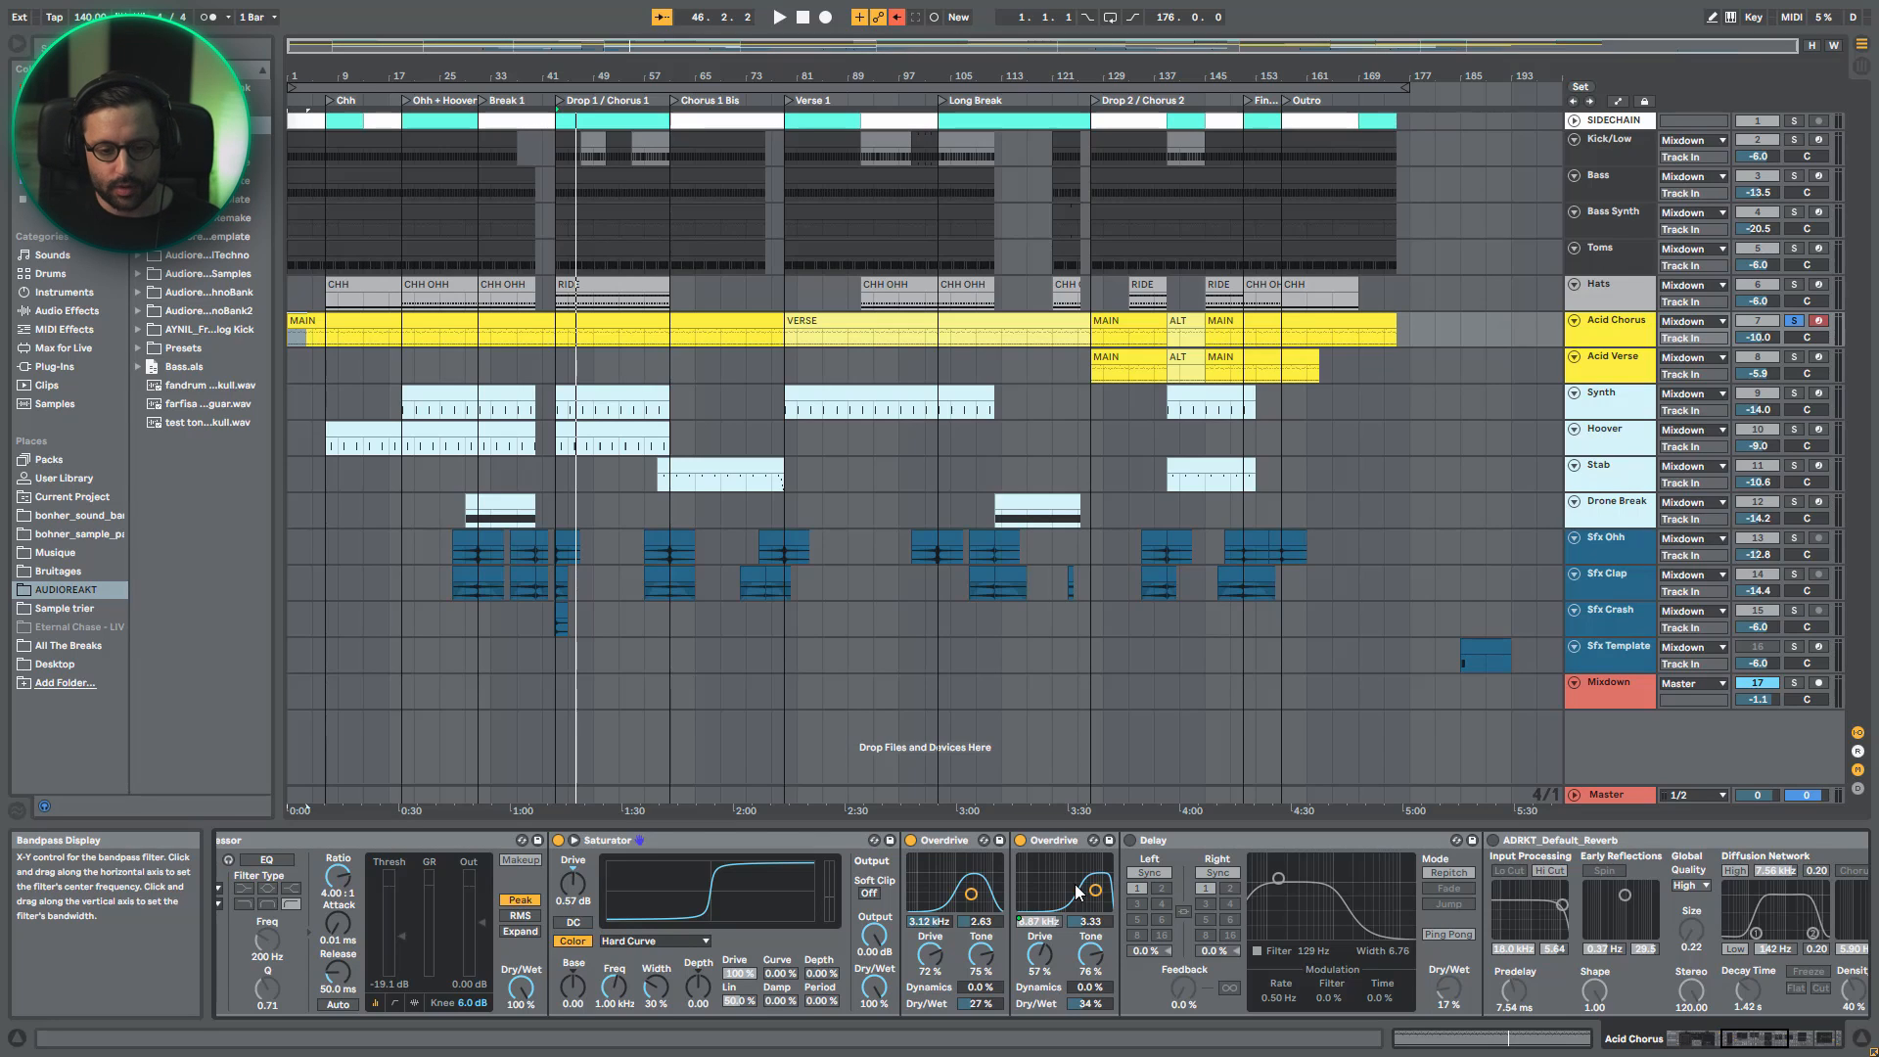
- Play the acid line from bar 43 and re-enable the overridden automation
{"action": "key", "text": "space"}
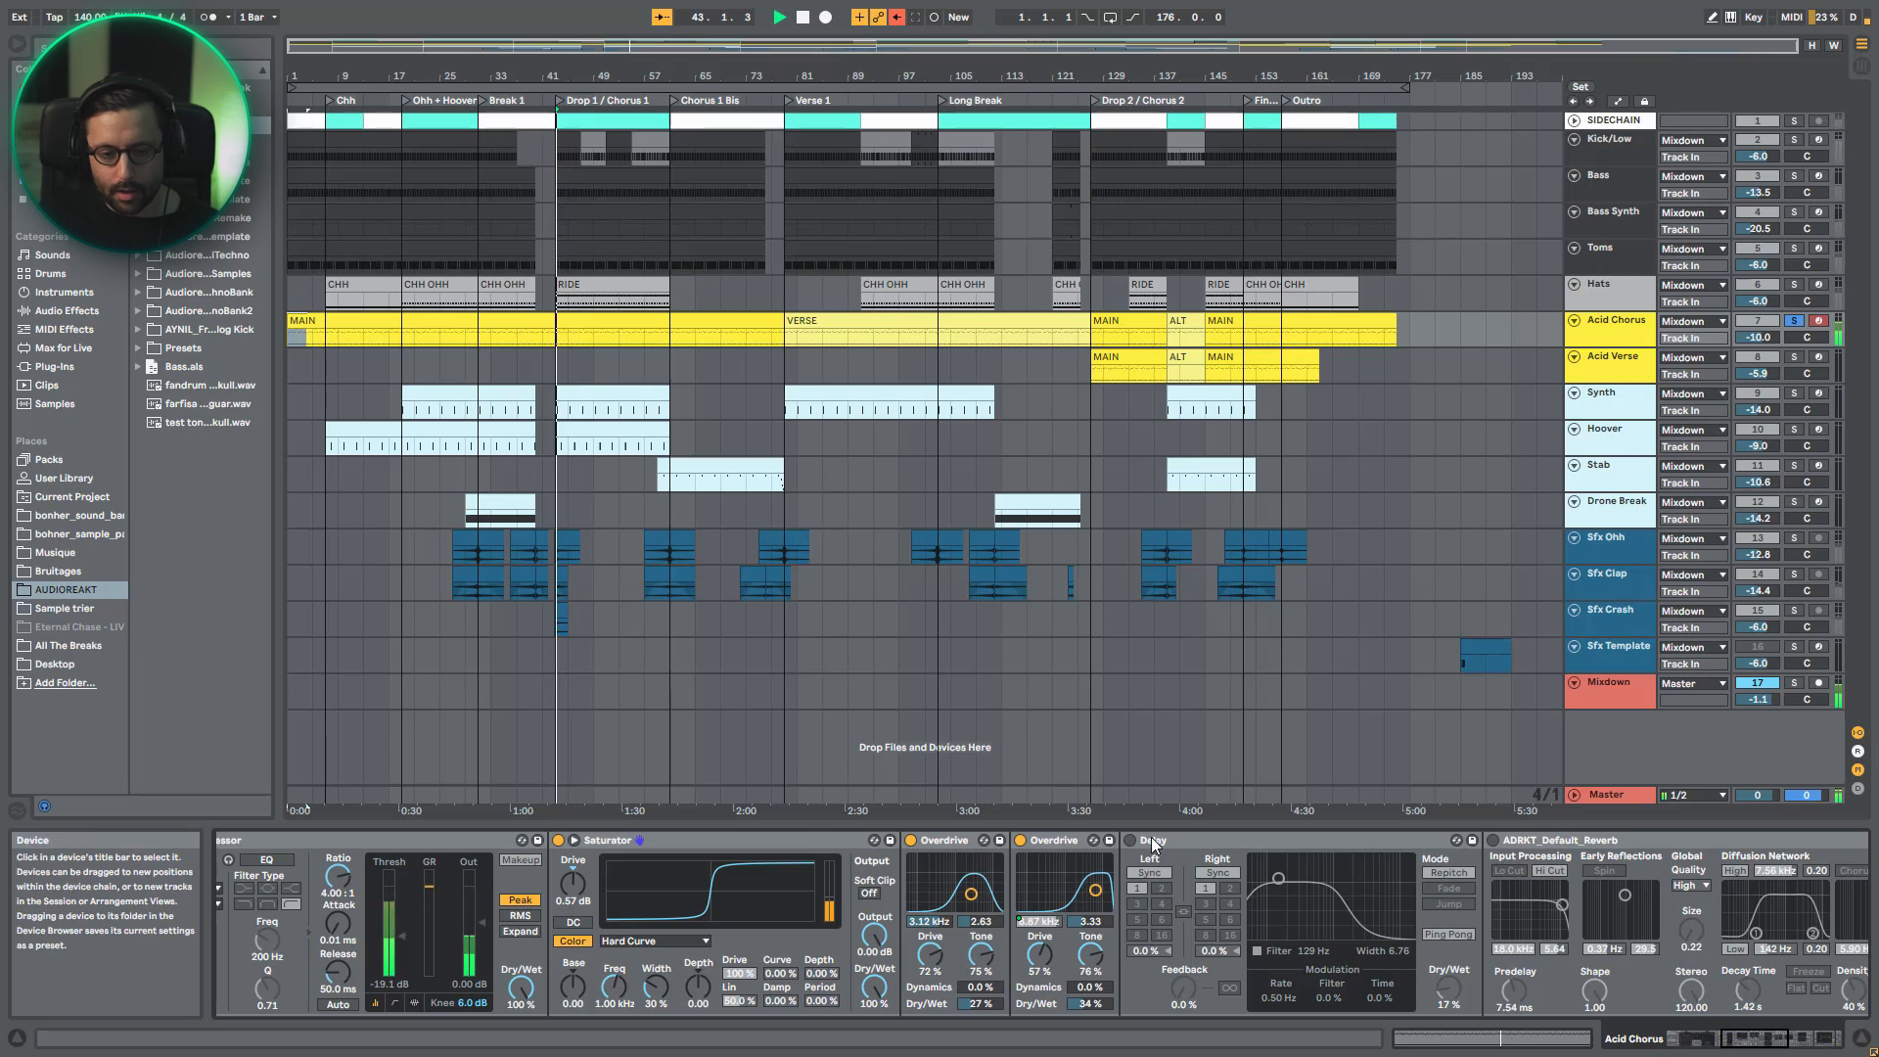
{"action": "left_click", "coordinate": [897, 17]}
{"action": "key", "text": "space"}
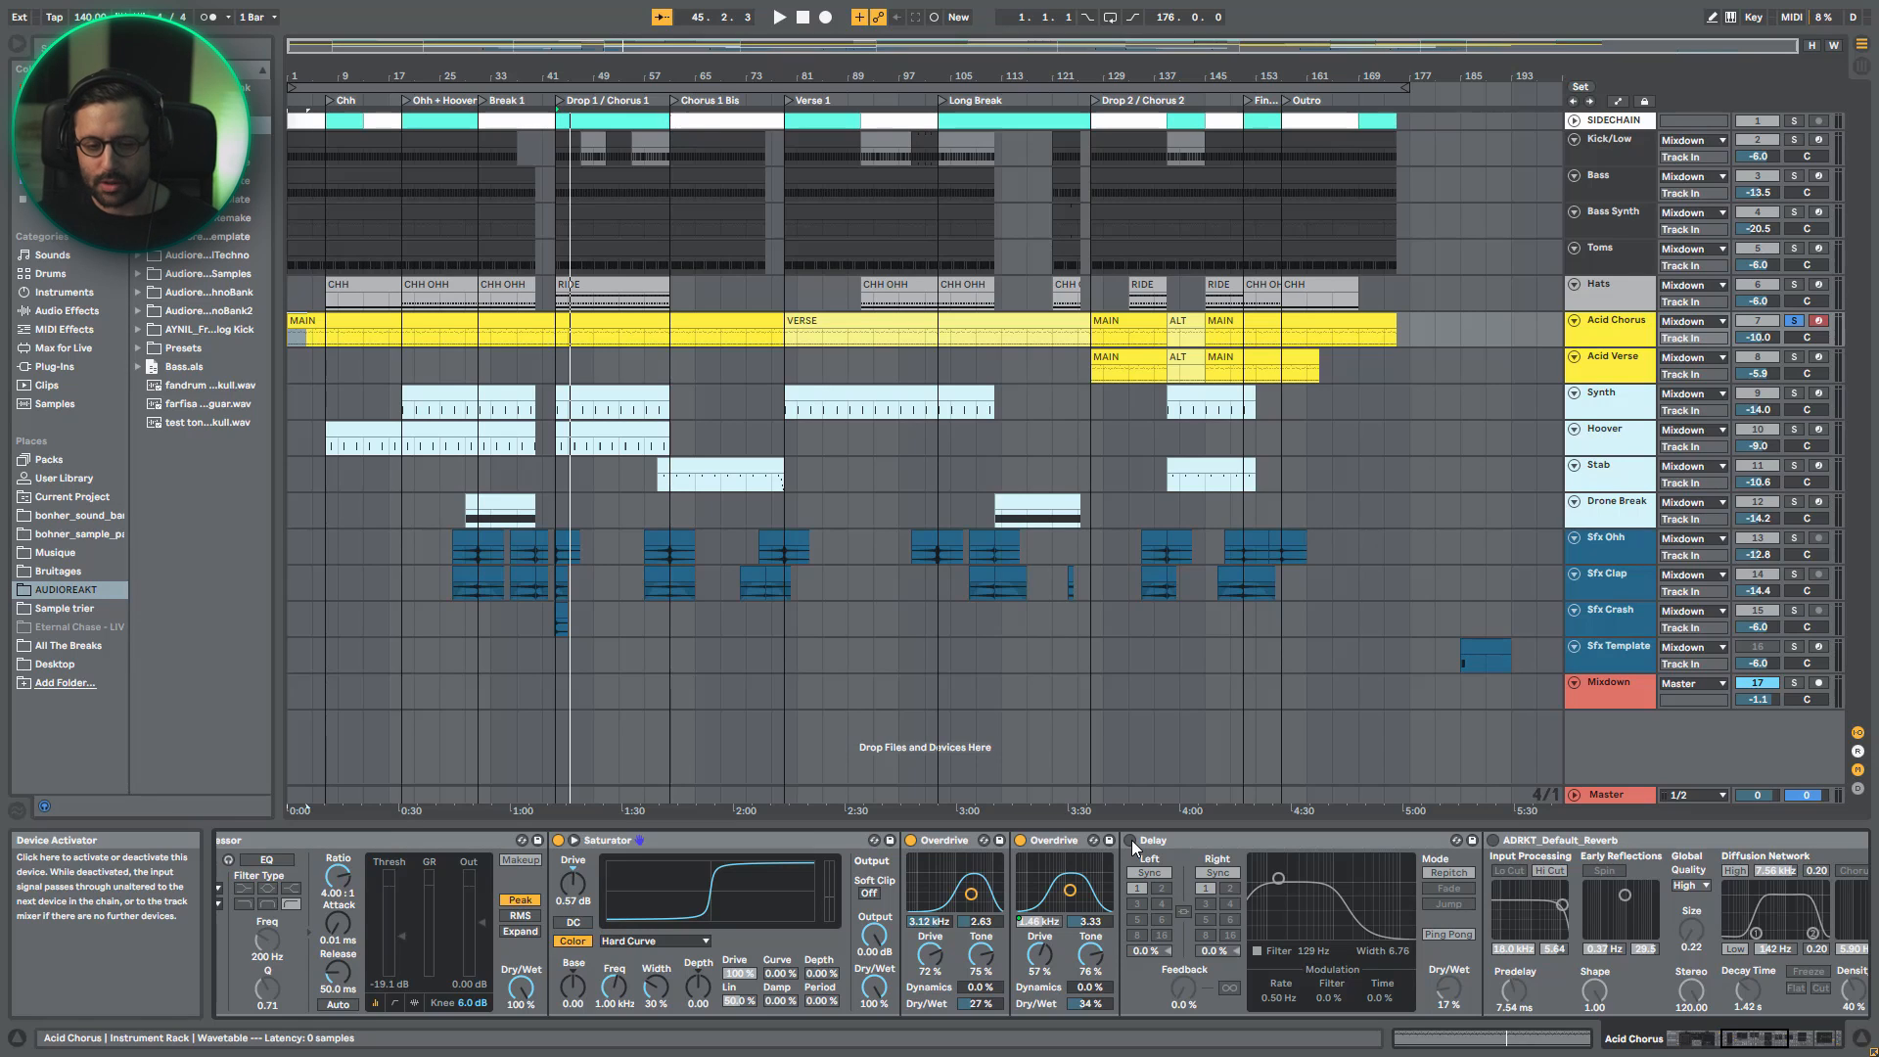
- Enable Delay to audition it on the acid line, and bypass it again
{"action": "key", "text": "space"}
{"action": "left_click", "coordinate": [1131, 840]}
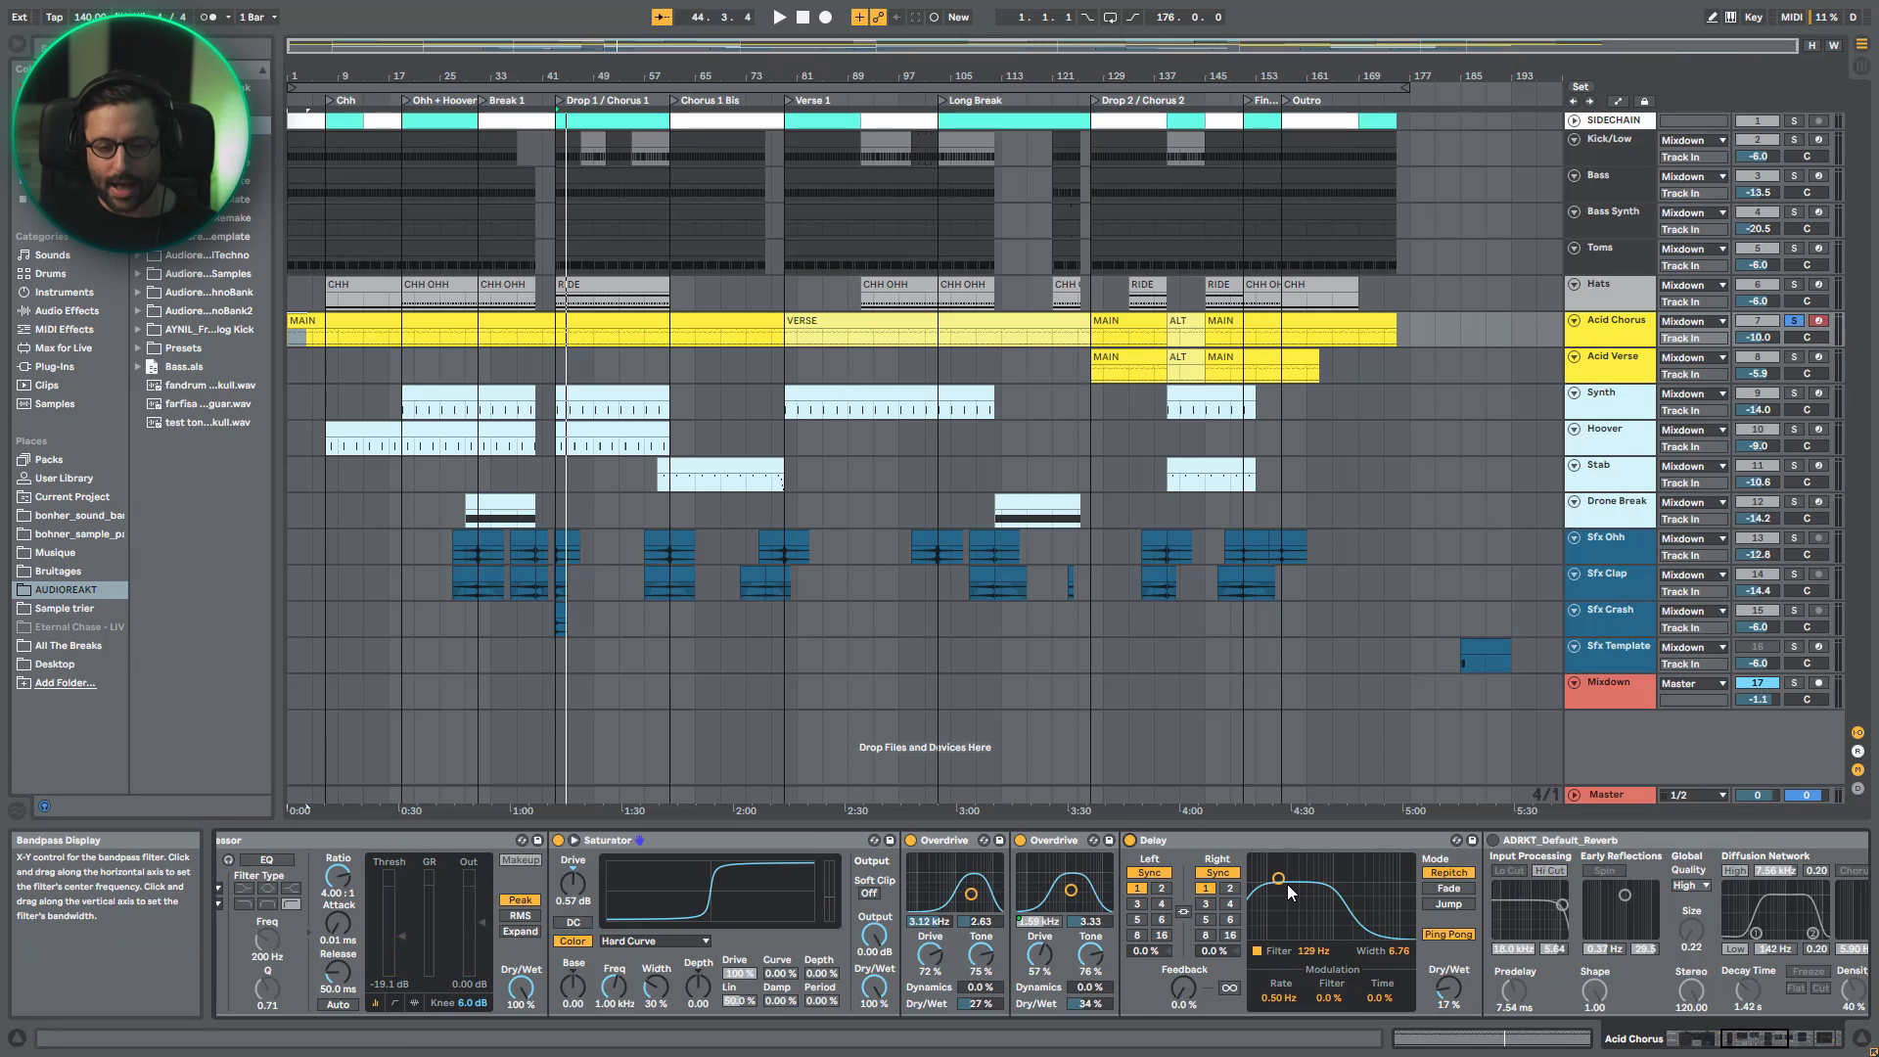
{"action": "key", "text": "space"}
{"action": "left_click", "coordinate": [1130, 840]}
- Enable ADRKT_Default_Reverb on the acid line and listen while examining the reverb and Auto Filter settings
{"action": "left_click", "coordinate": [1492, 840]}
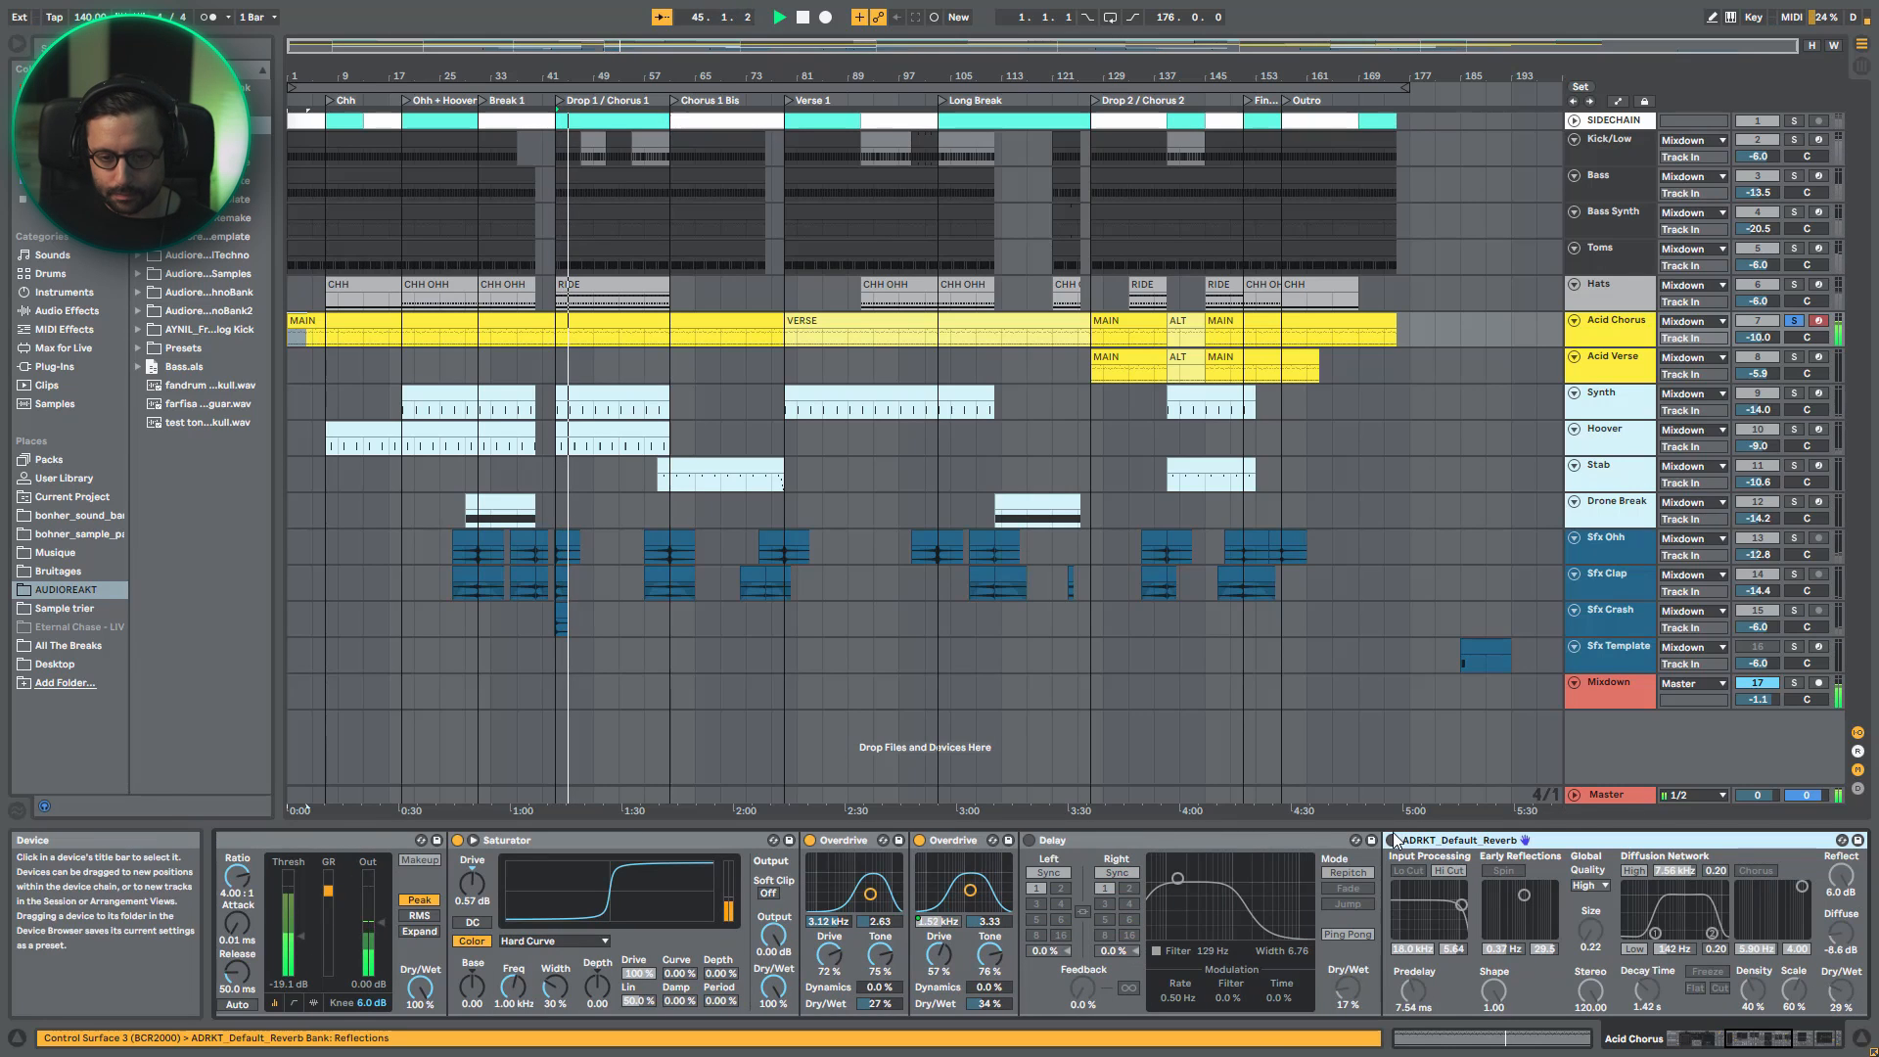
{"action": "left_click", "coordinate": [1803, 1043]}
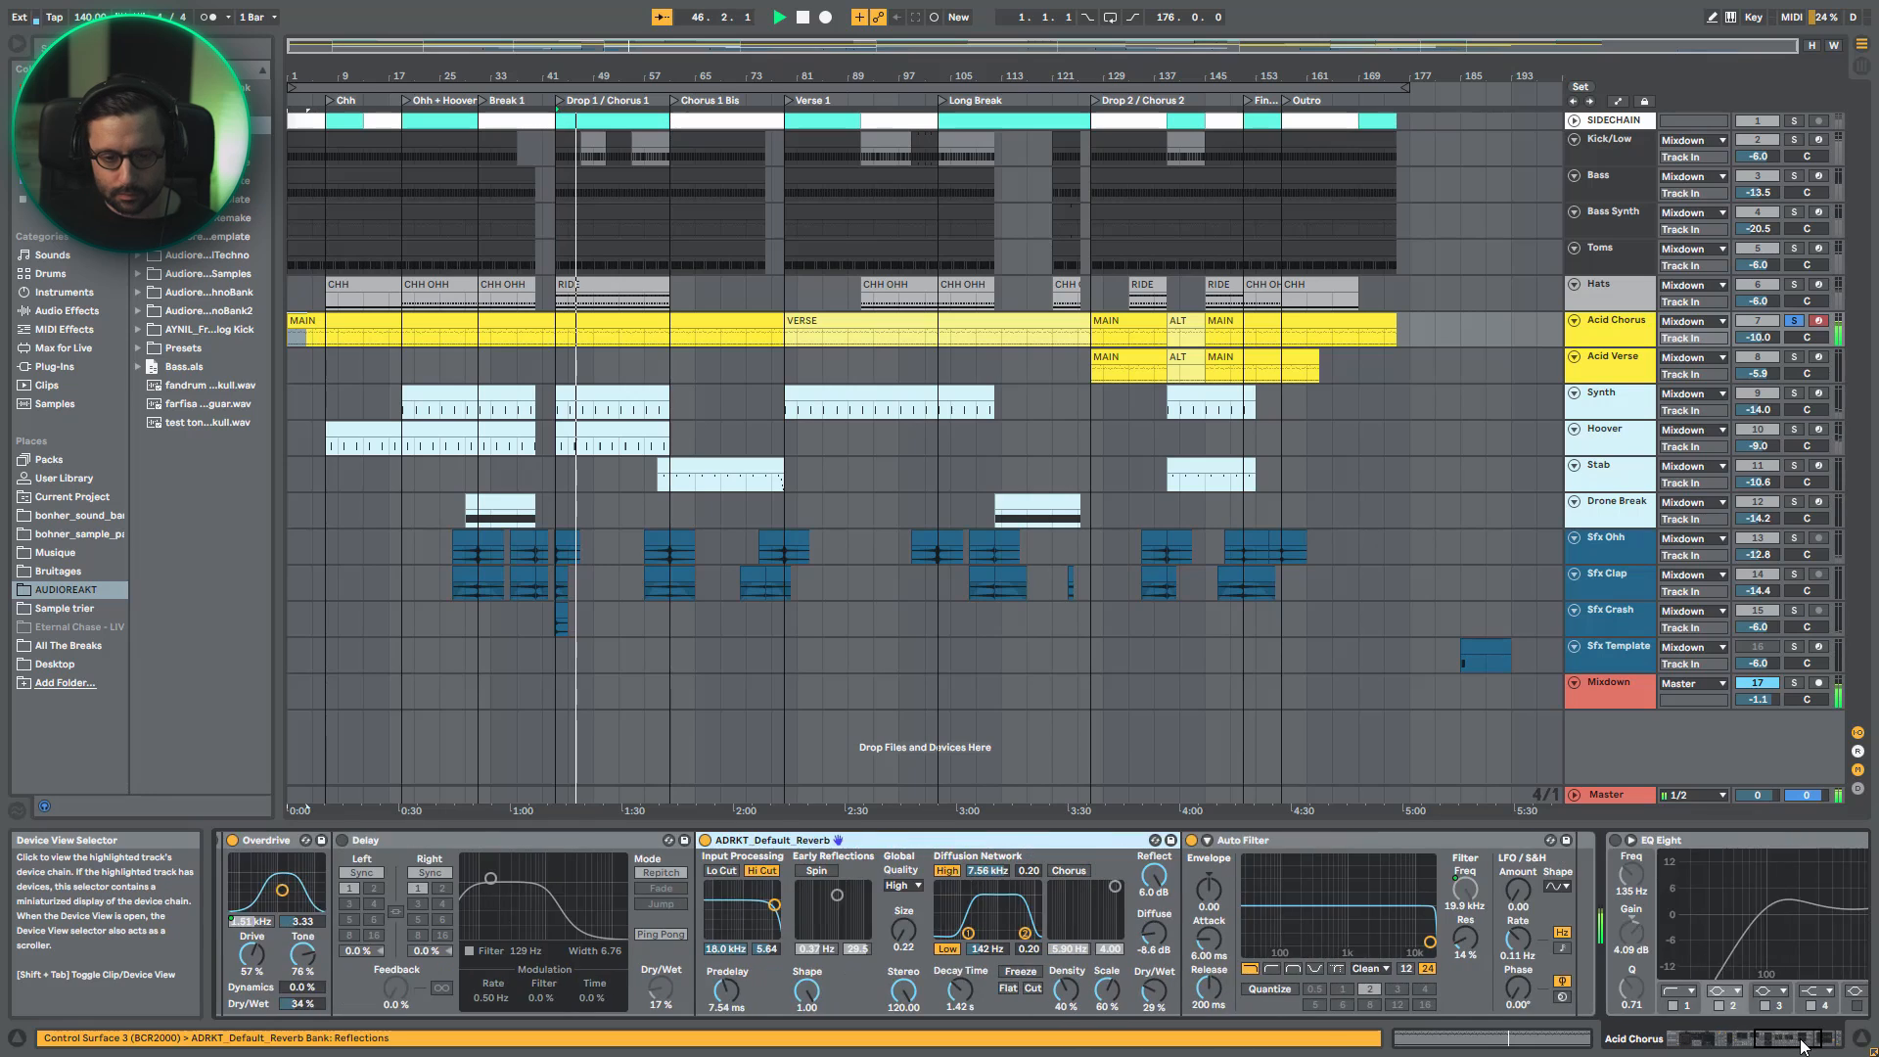
{"action": "left_click_drag", "start_coordinate": [1800, 1040], "coordinate": [1787, 1041]}
{"action": "key", "text": "space"}
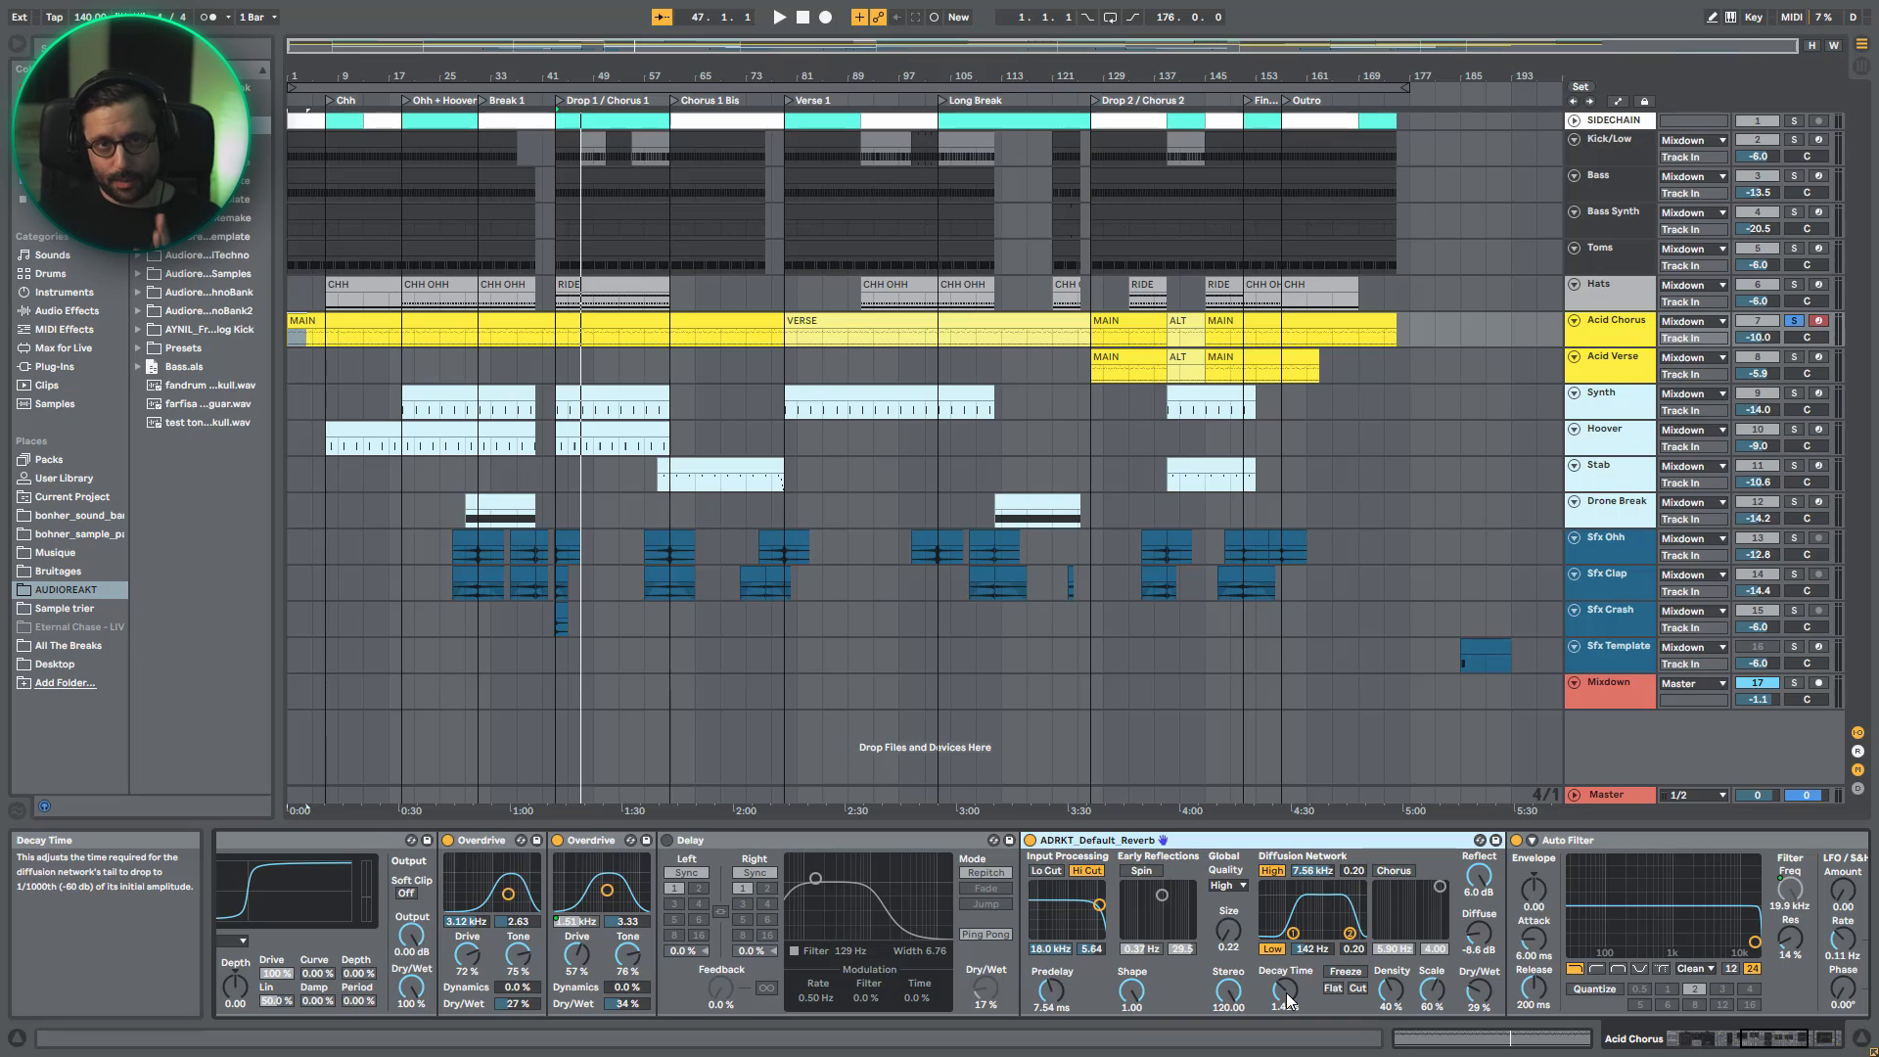
- Compare the acid line from bar 43 with ADRKT_Default_Reverb bypassed and enabled, and bring EQ Eight into view
{"action": "key", "text": "space"}
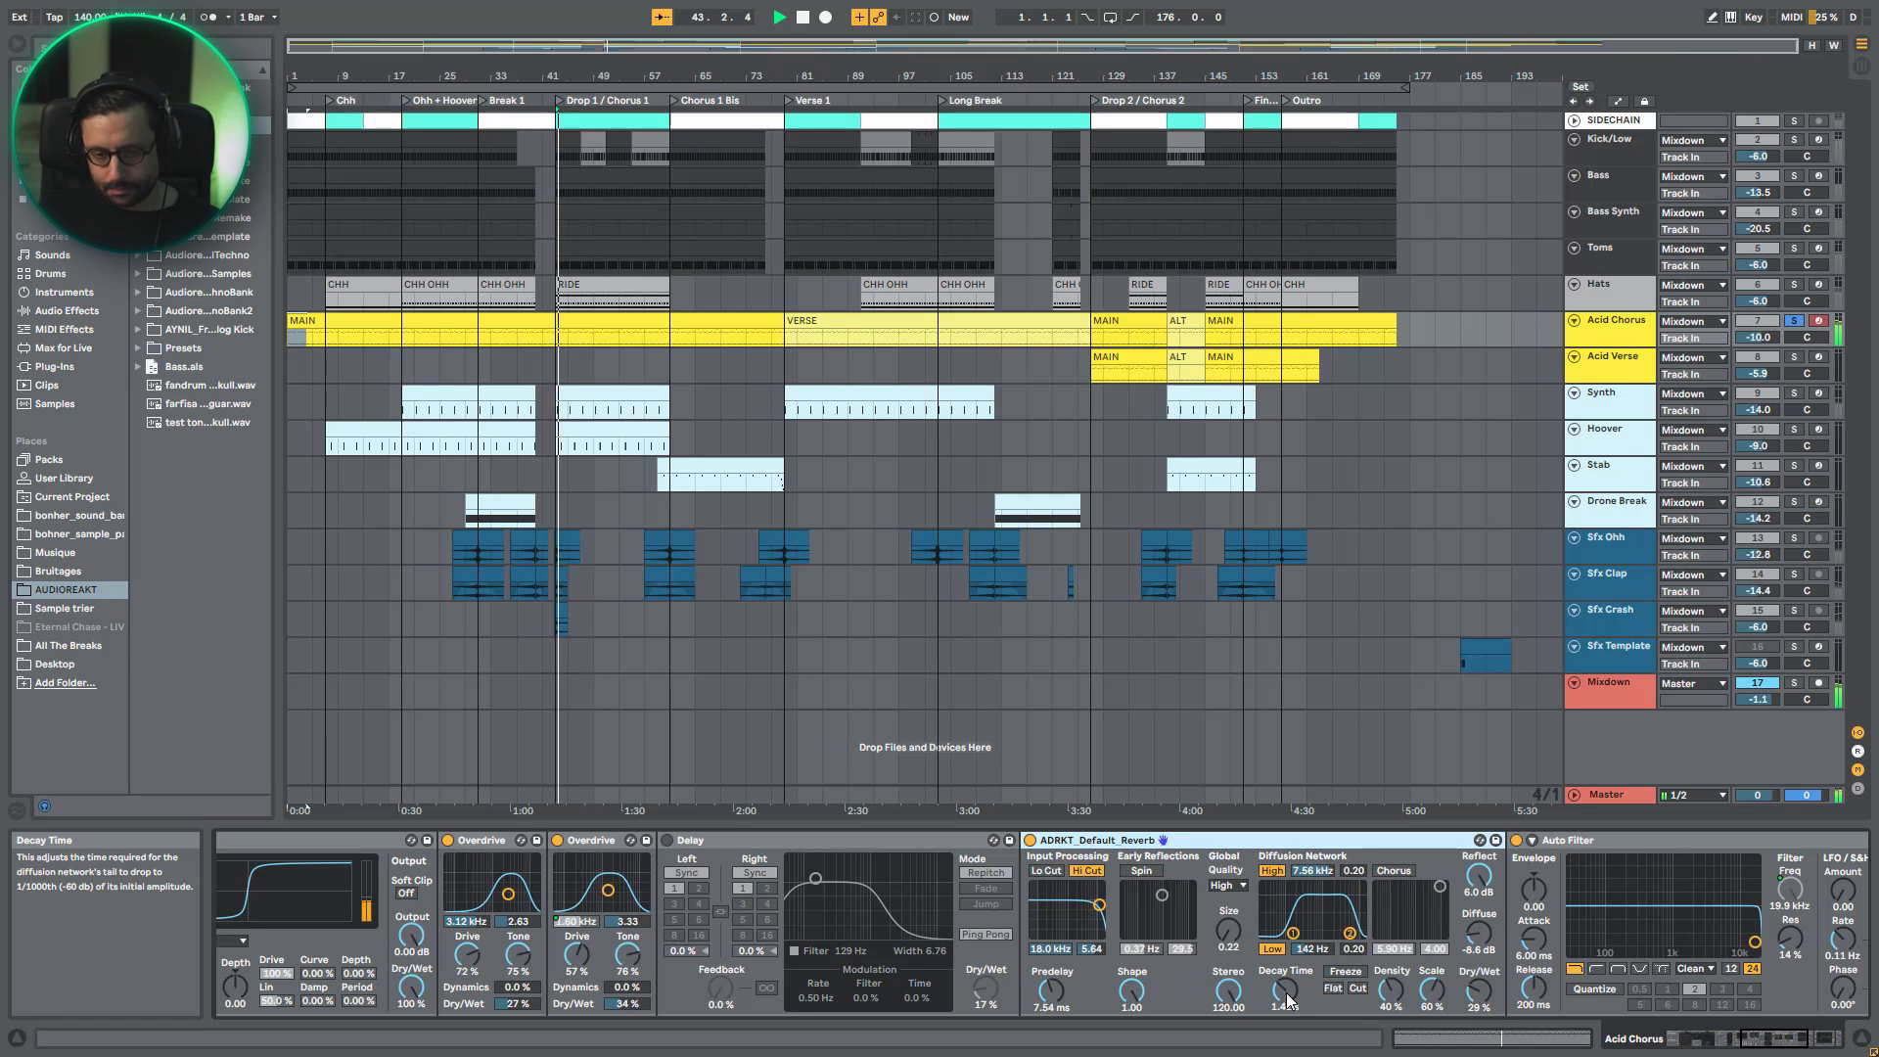
{"action": "left_click", "coordinate": [1030, 839]}
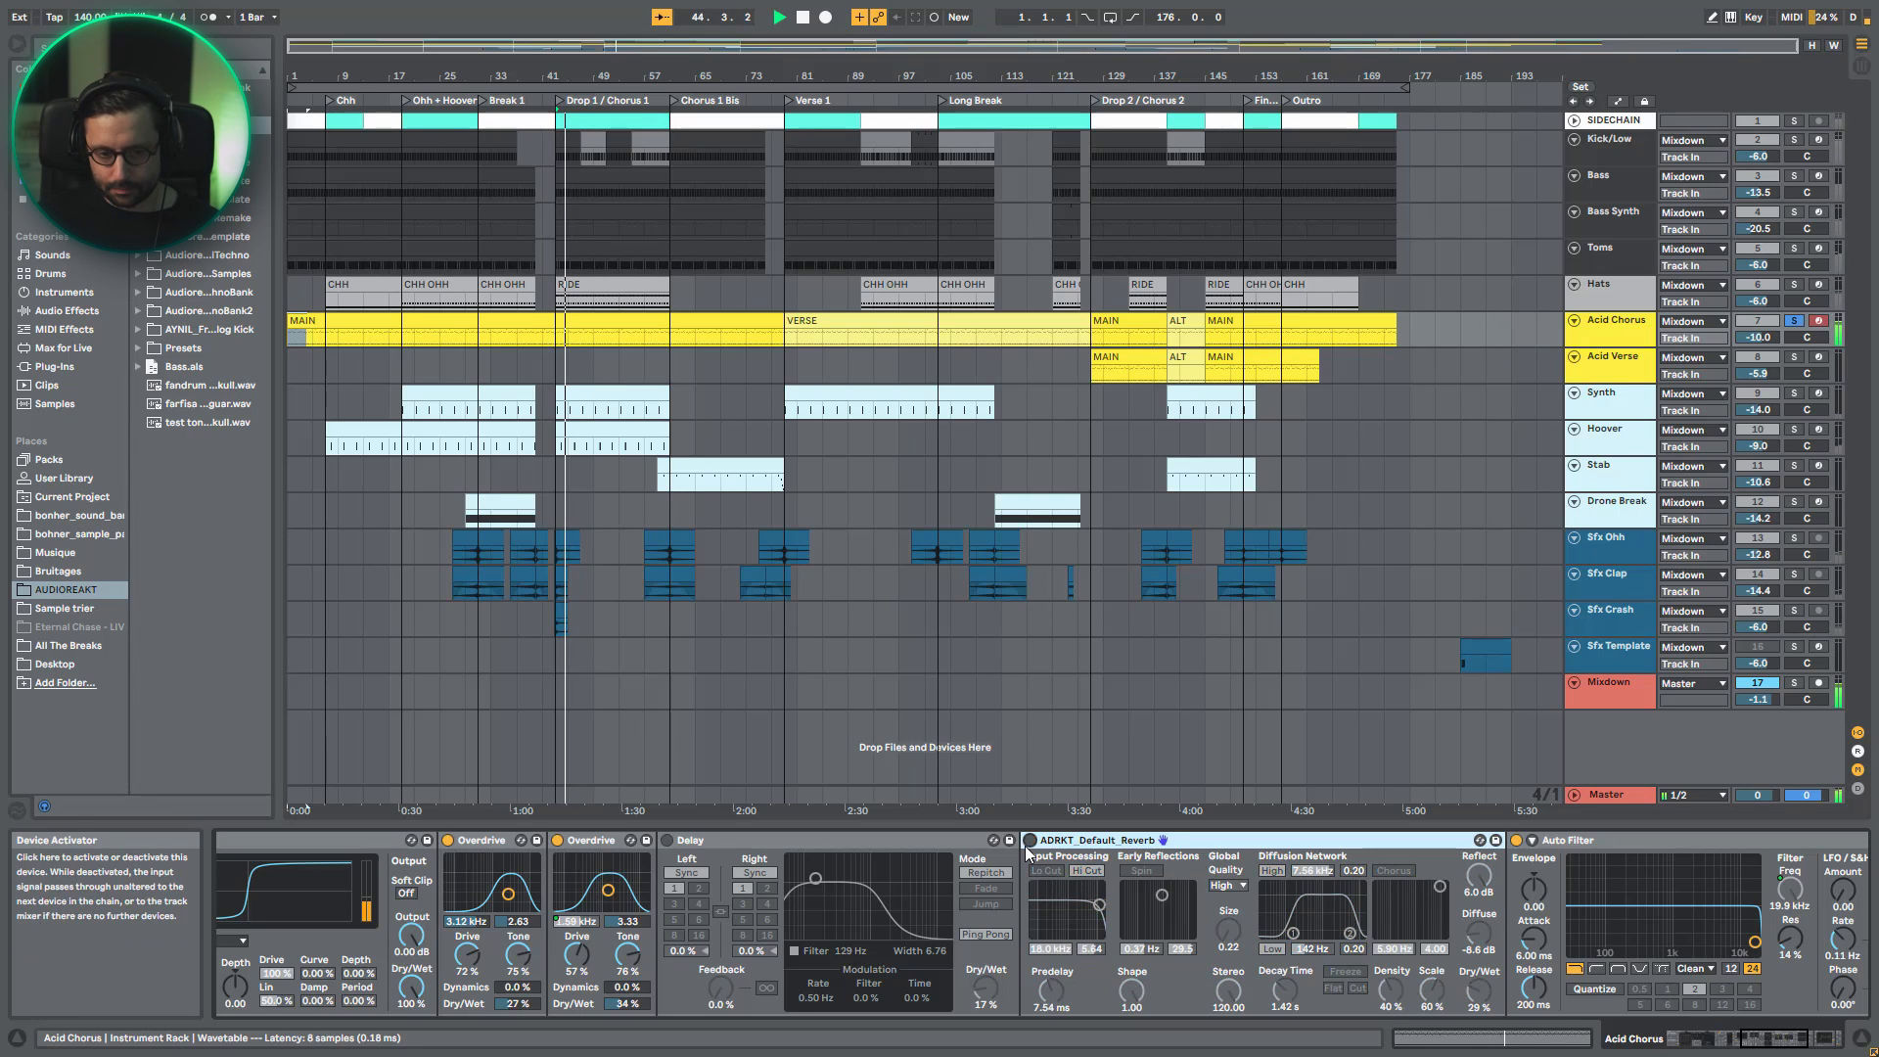
{"action": "left_click", "coordinate": [1029, 841]}
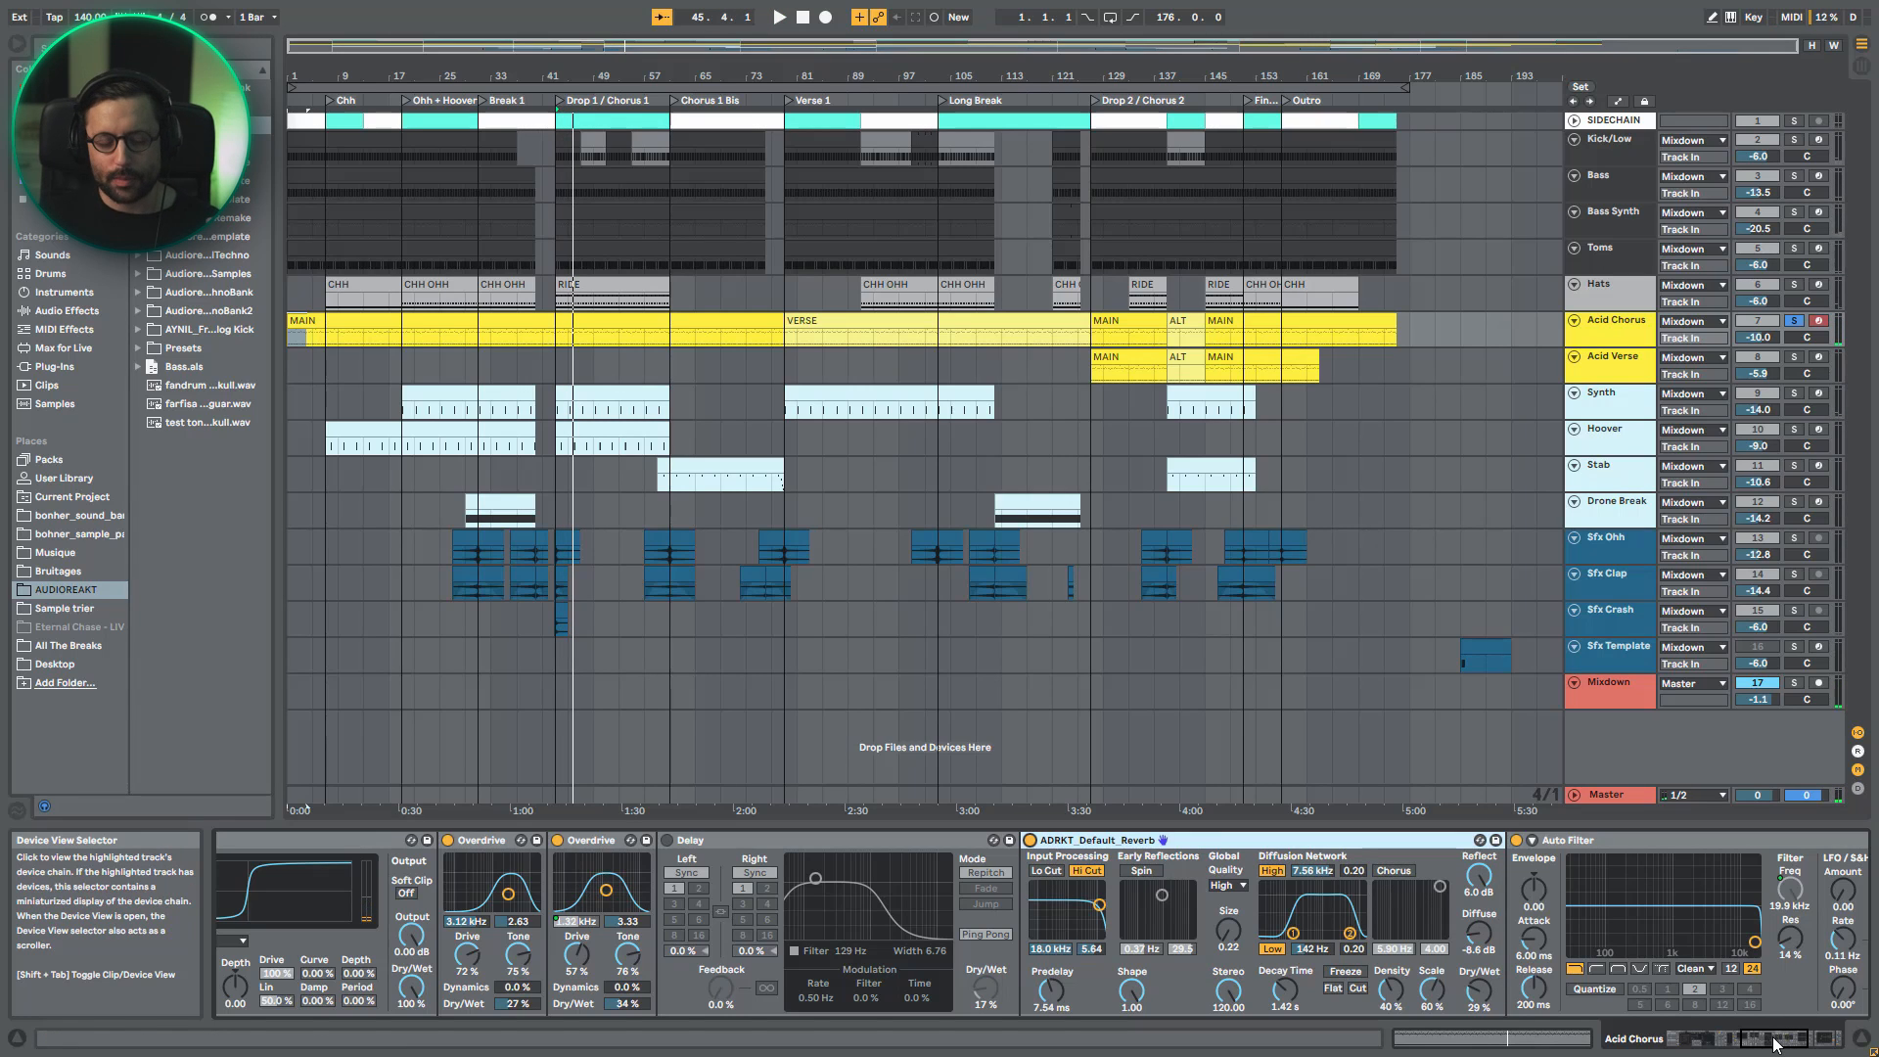
{"action": "left_click", "coordinate": [1775, 1044]}
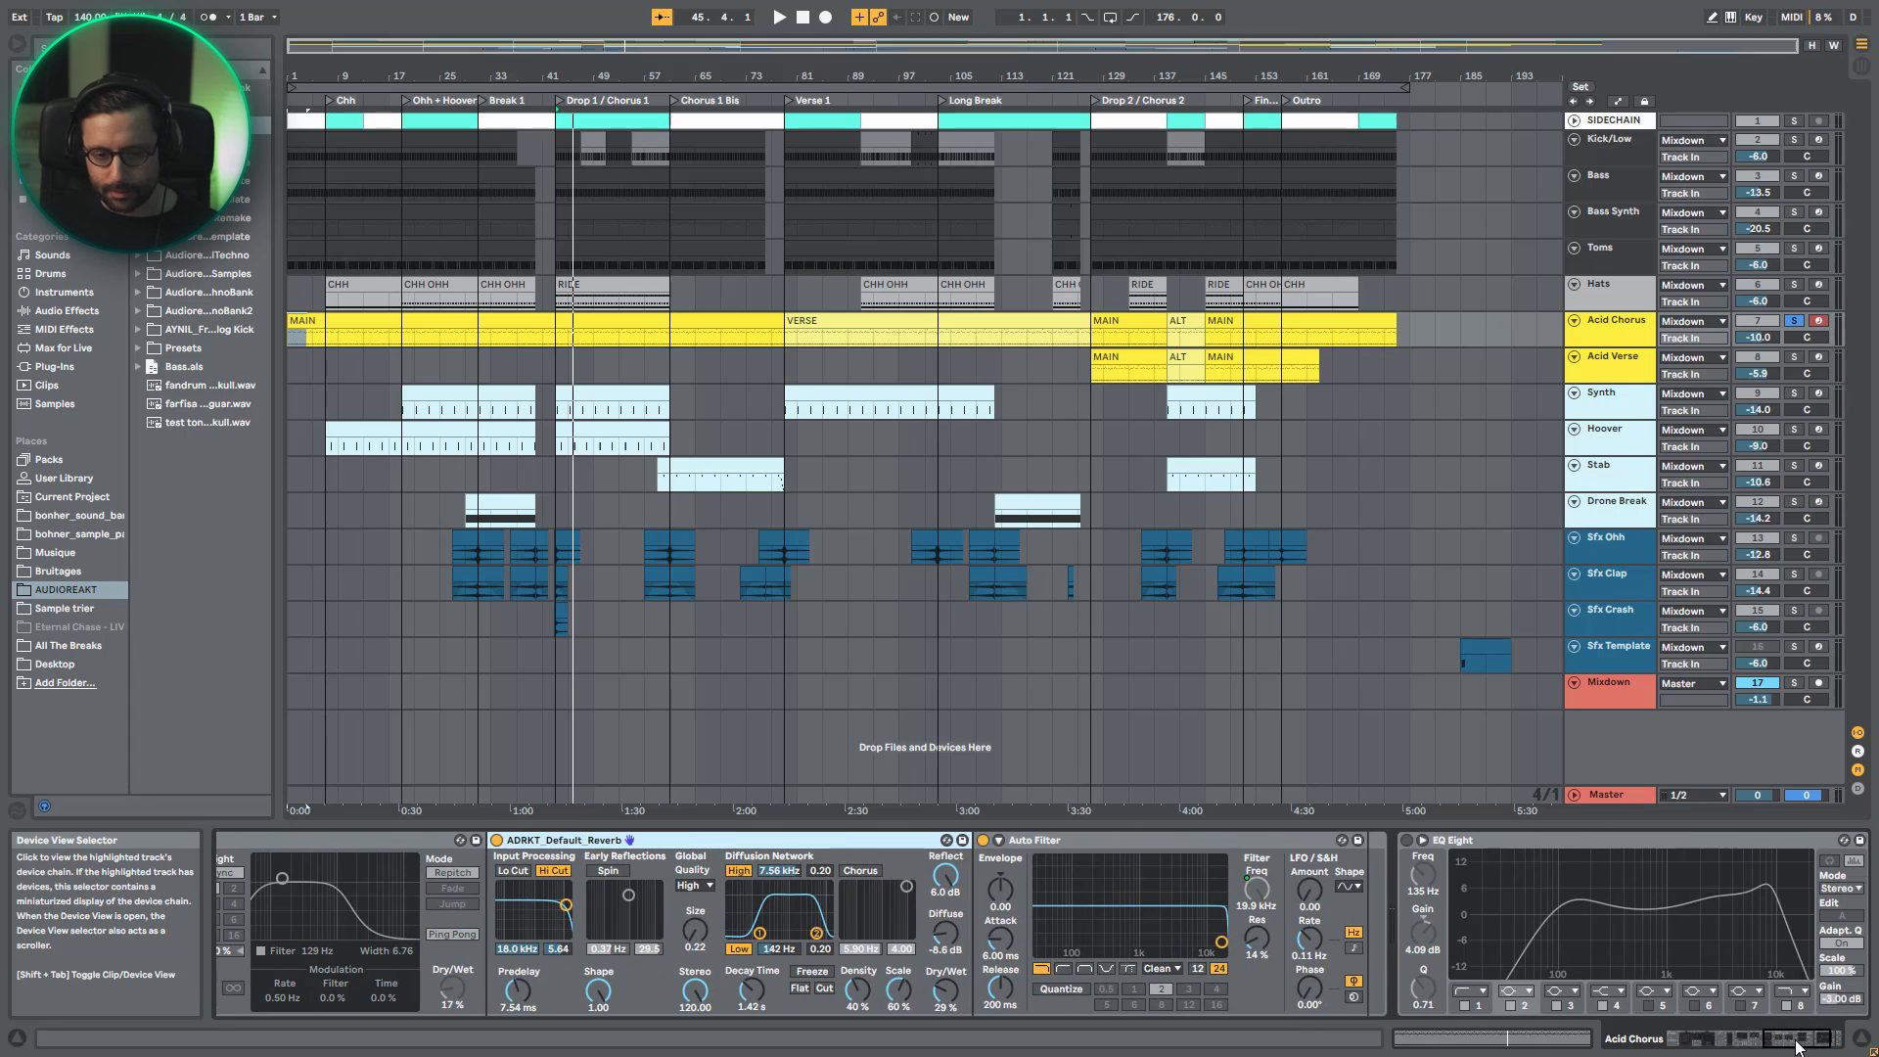
- Show the arrangement's automation and enlarge the Acid Chorus track to examine its LPF and CUTOFF envelopes
{"action": "key", "text": "a"}
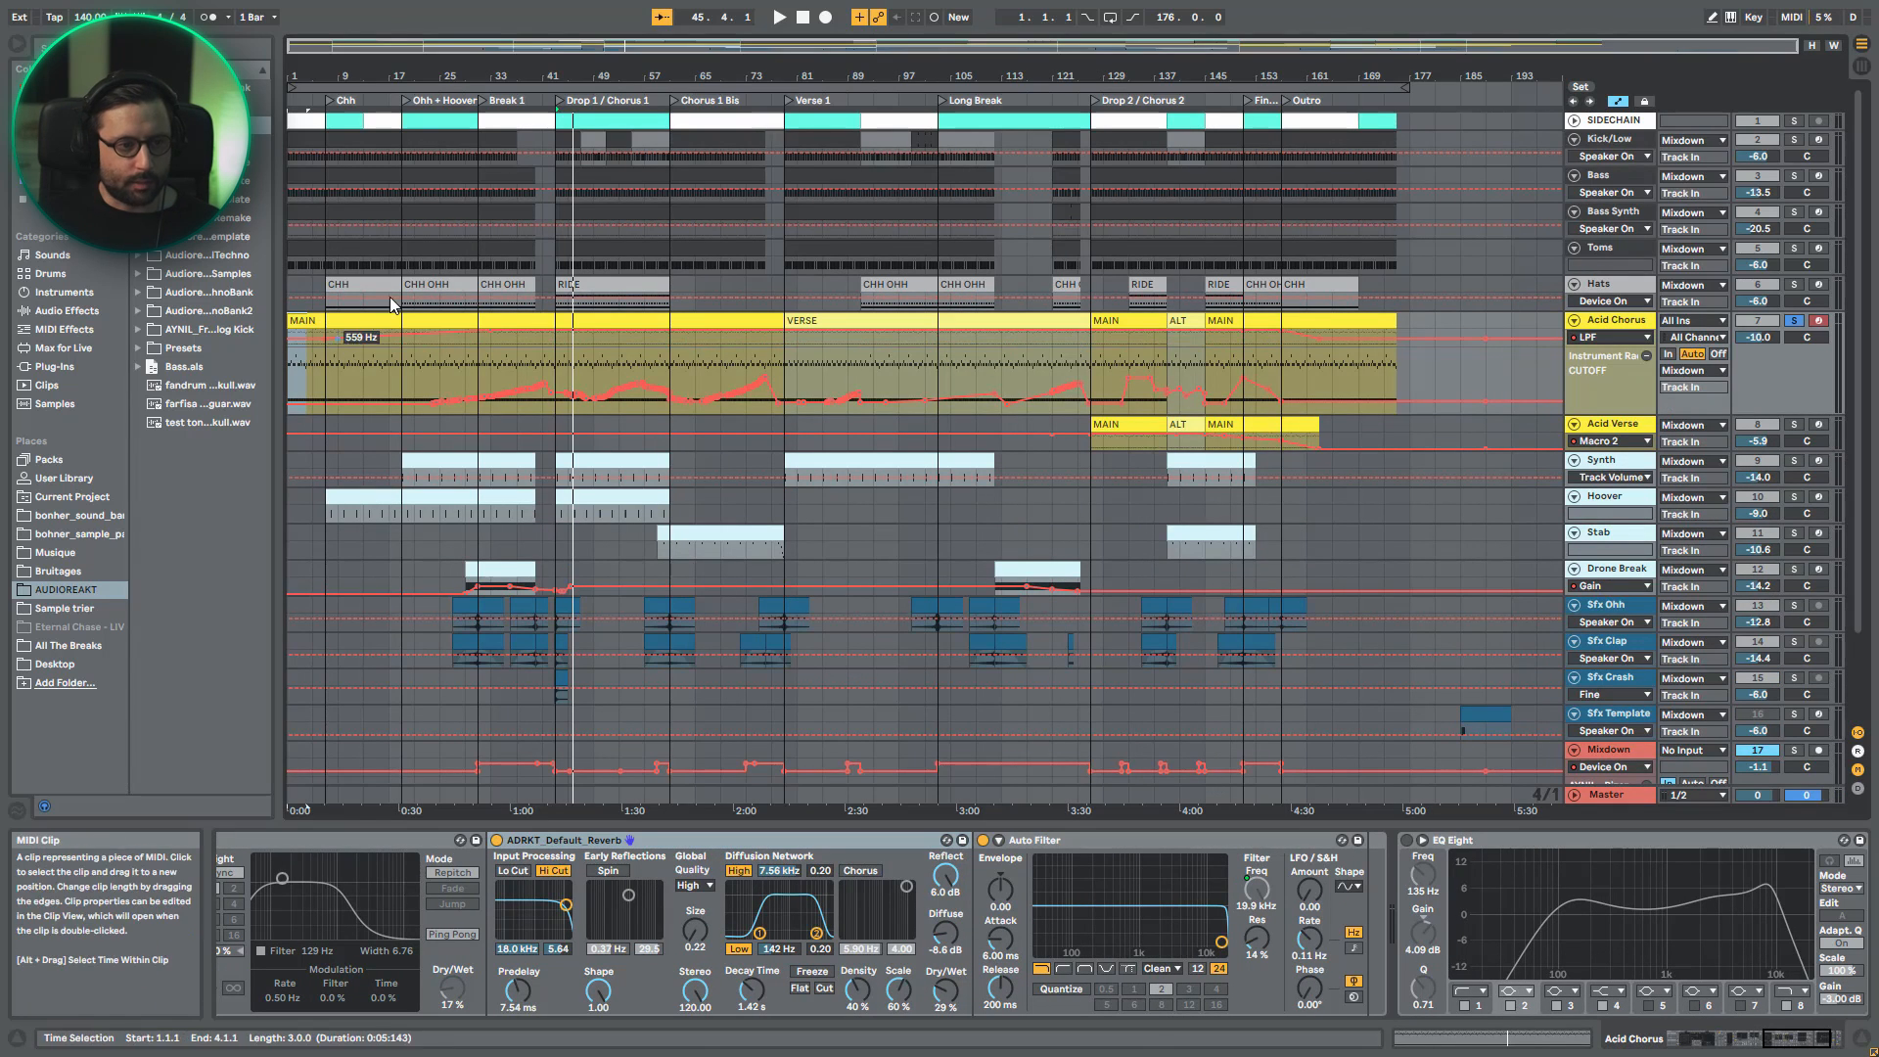
{"action": "left_click", "coordinate": [503, 331]}
{"action": "left_click_drag", "start_coordinate": [1601, 347], "coordinate": [1601, 430]}
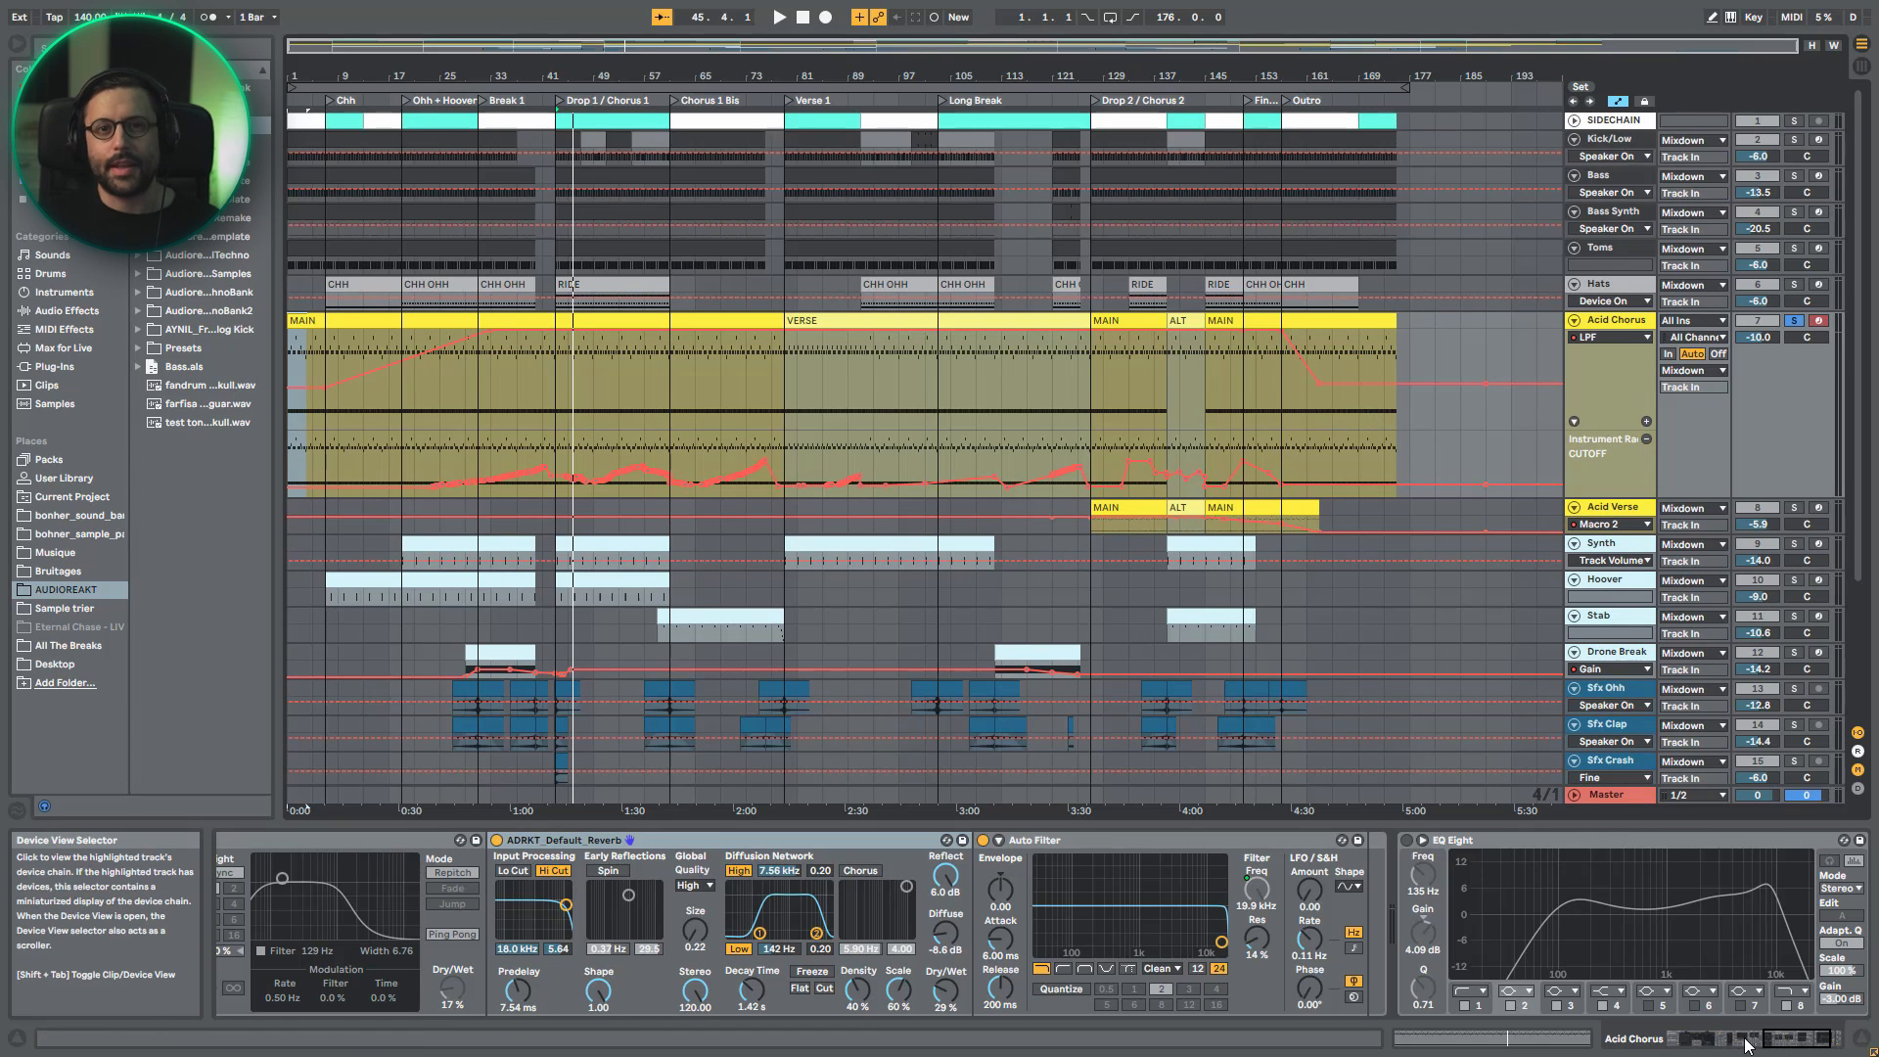
- Enable EQ Eight at the end of the acid line's effect chain and listen to the result
{"action": "left_click_drag", "start_coordinate": [1784, 1042], "coordinate": [1804, 1045]}
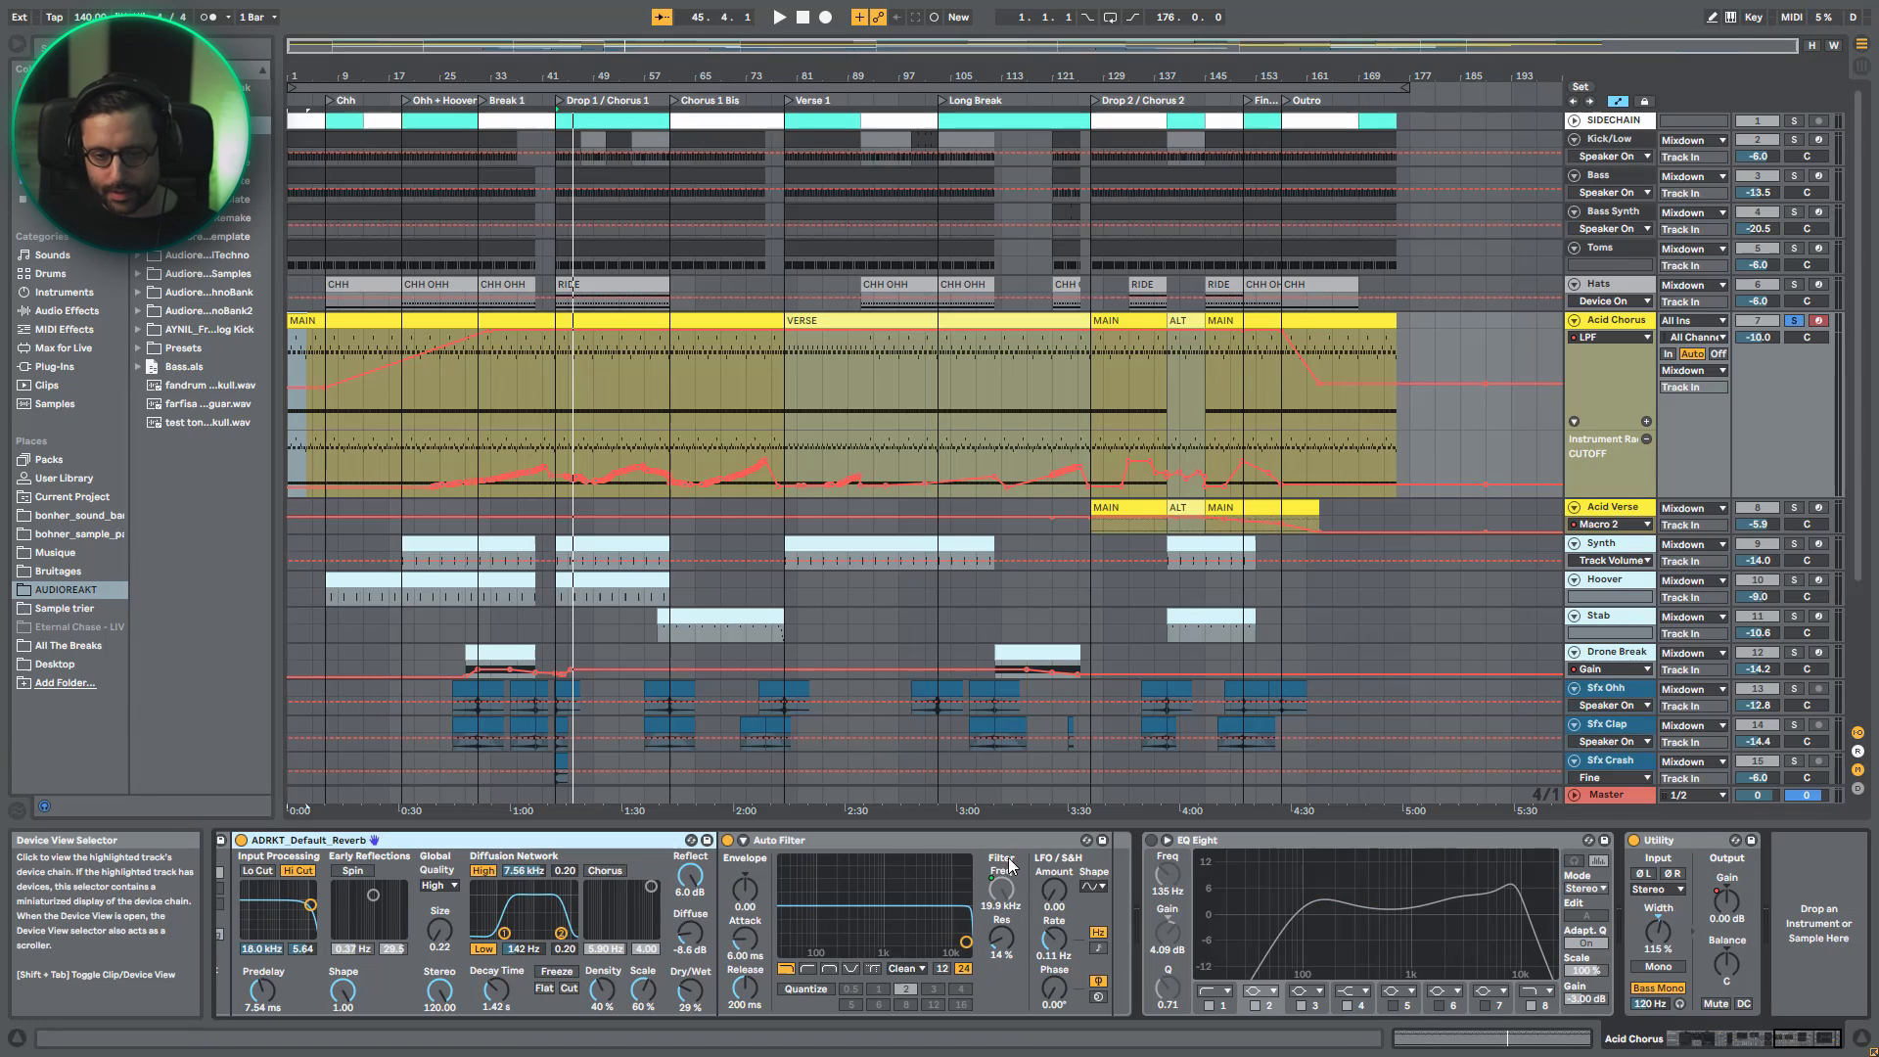
{"action": "left_click", "coordinate": [1152, 839]}
{"action": "key", "text": "space"}
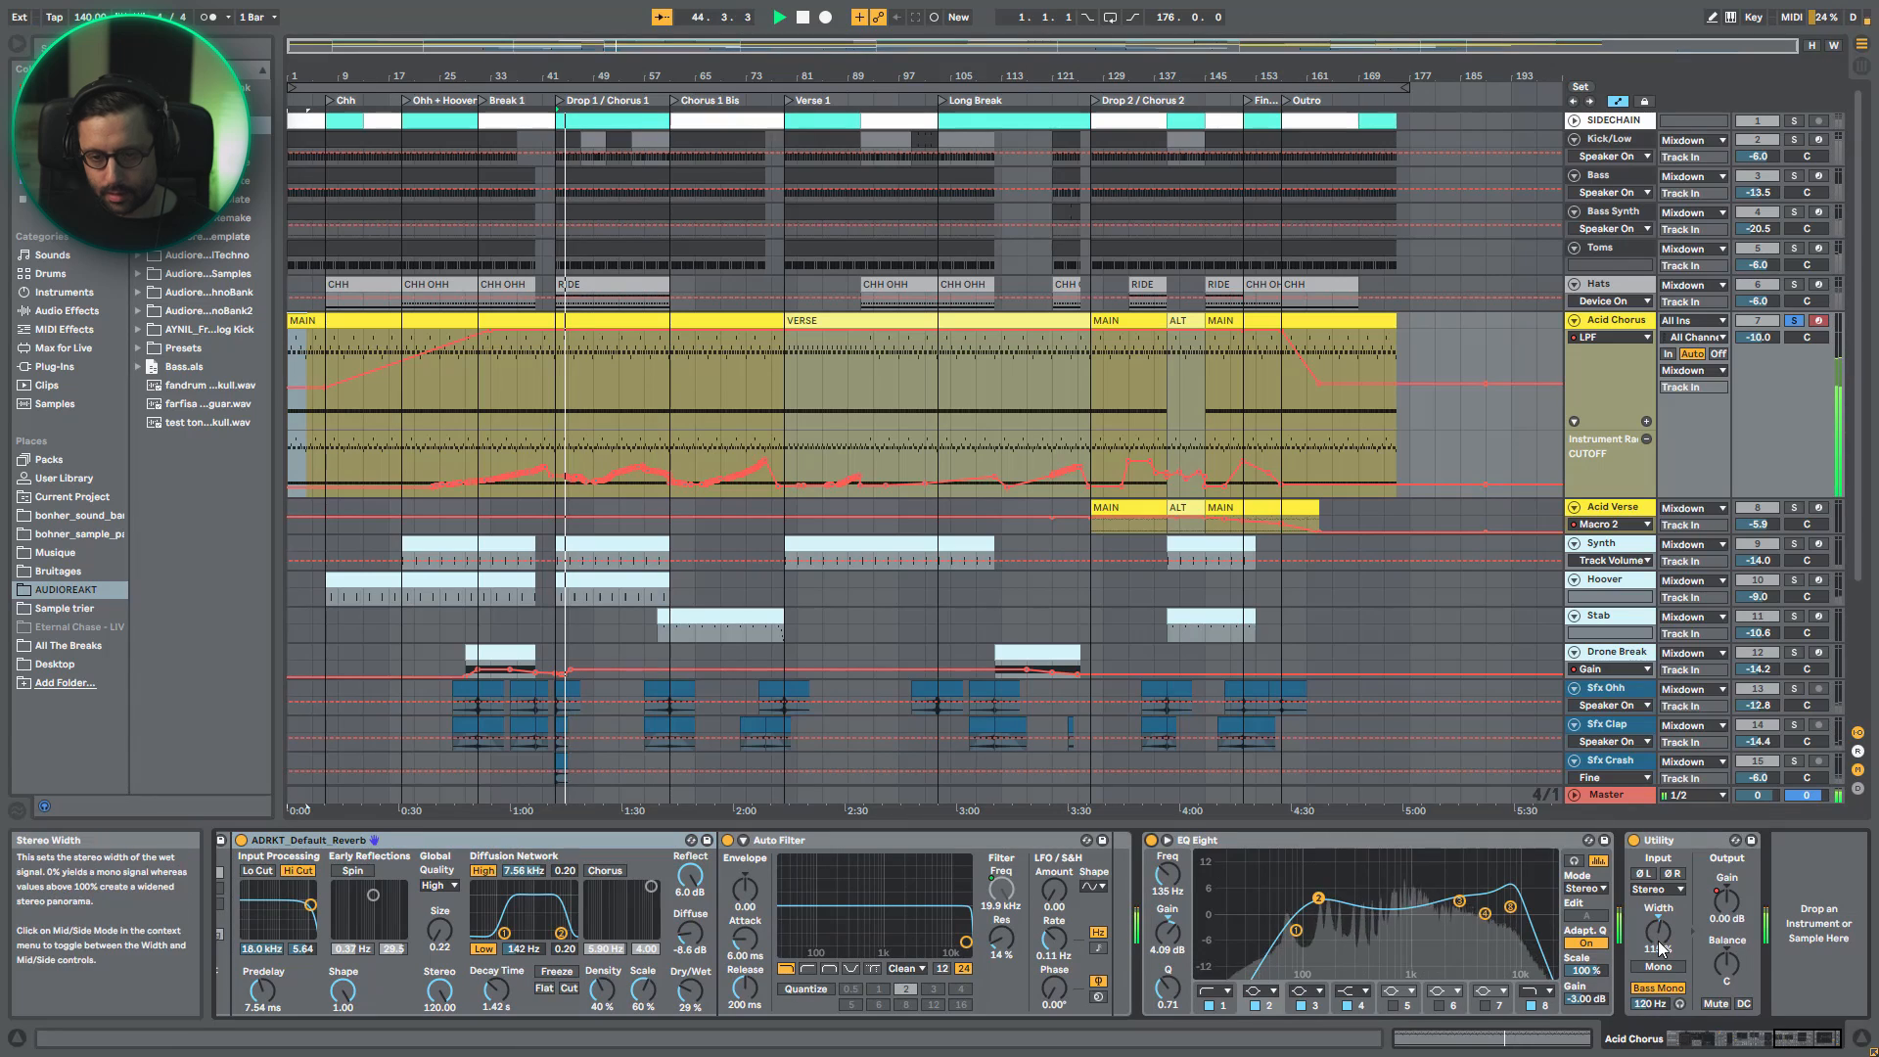
{"action": "key", "text": "space"}
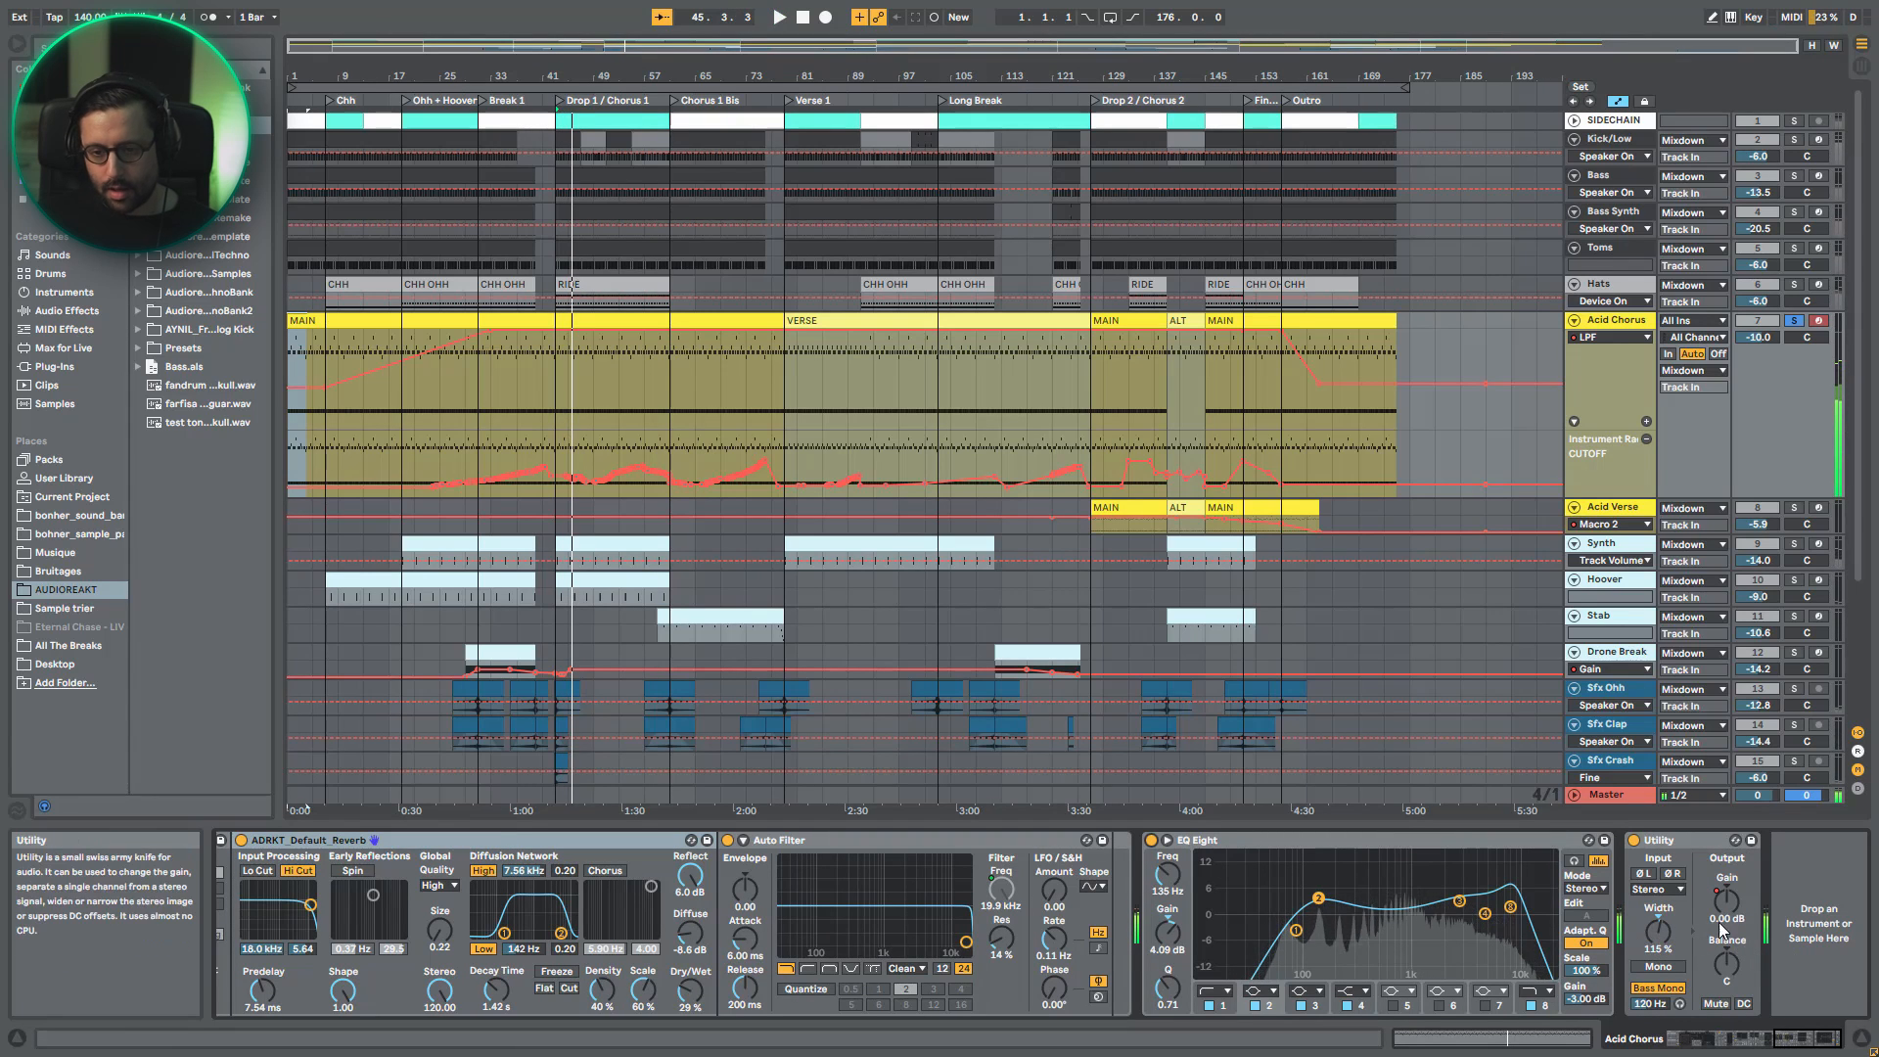
- Display the Utility device's Gain automation on the Acid Chorus track, folding and unfolding the track
{"action": "left_click", "coordinate": [1728, 905]}
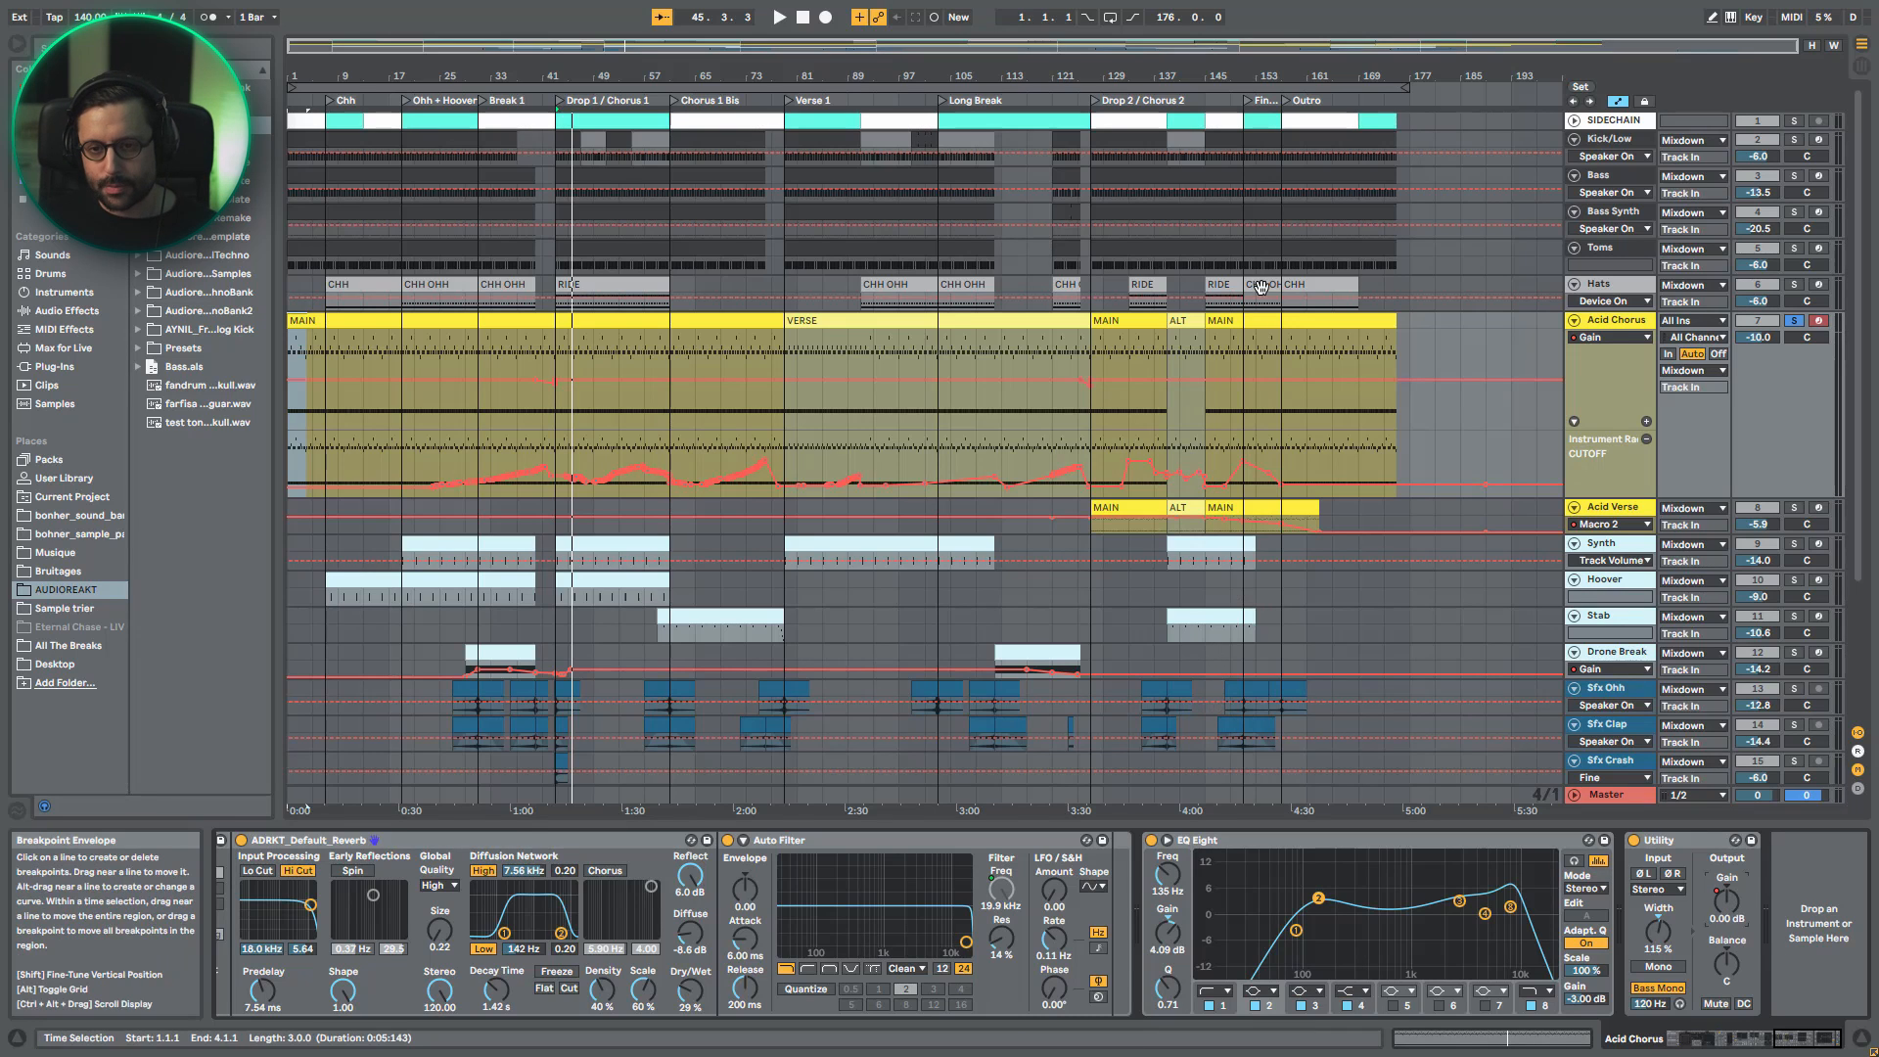
{"action": "left_click", "coordinate": [1575, 323]}
{"action": "left_click", "coordinate": [1575, 323]}
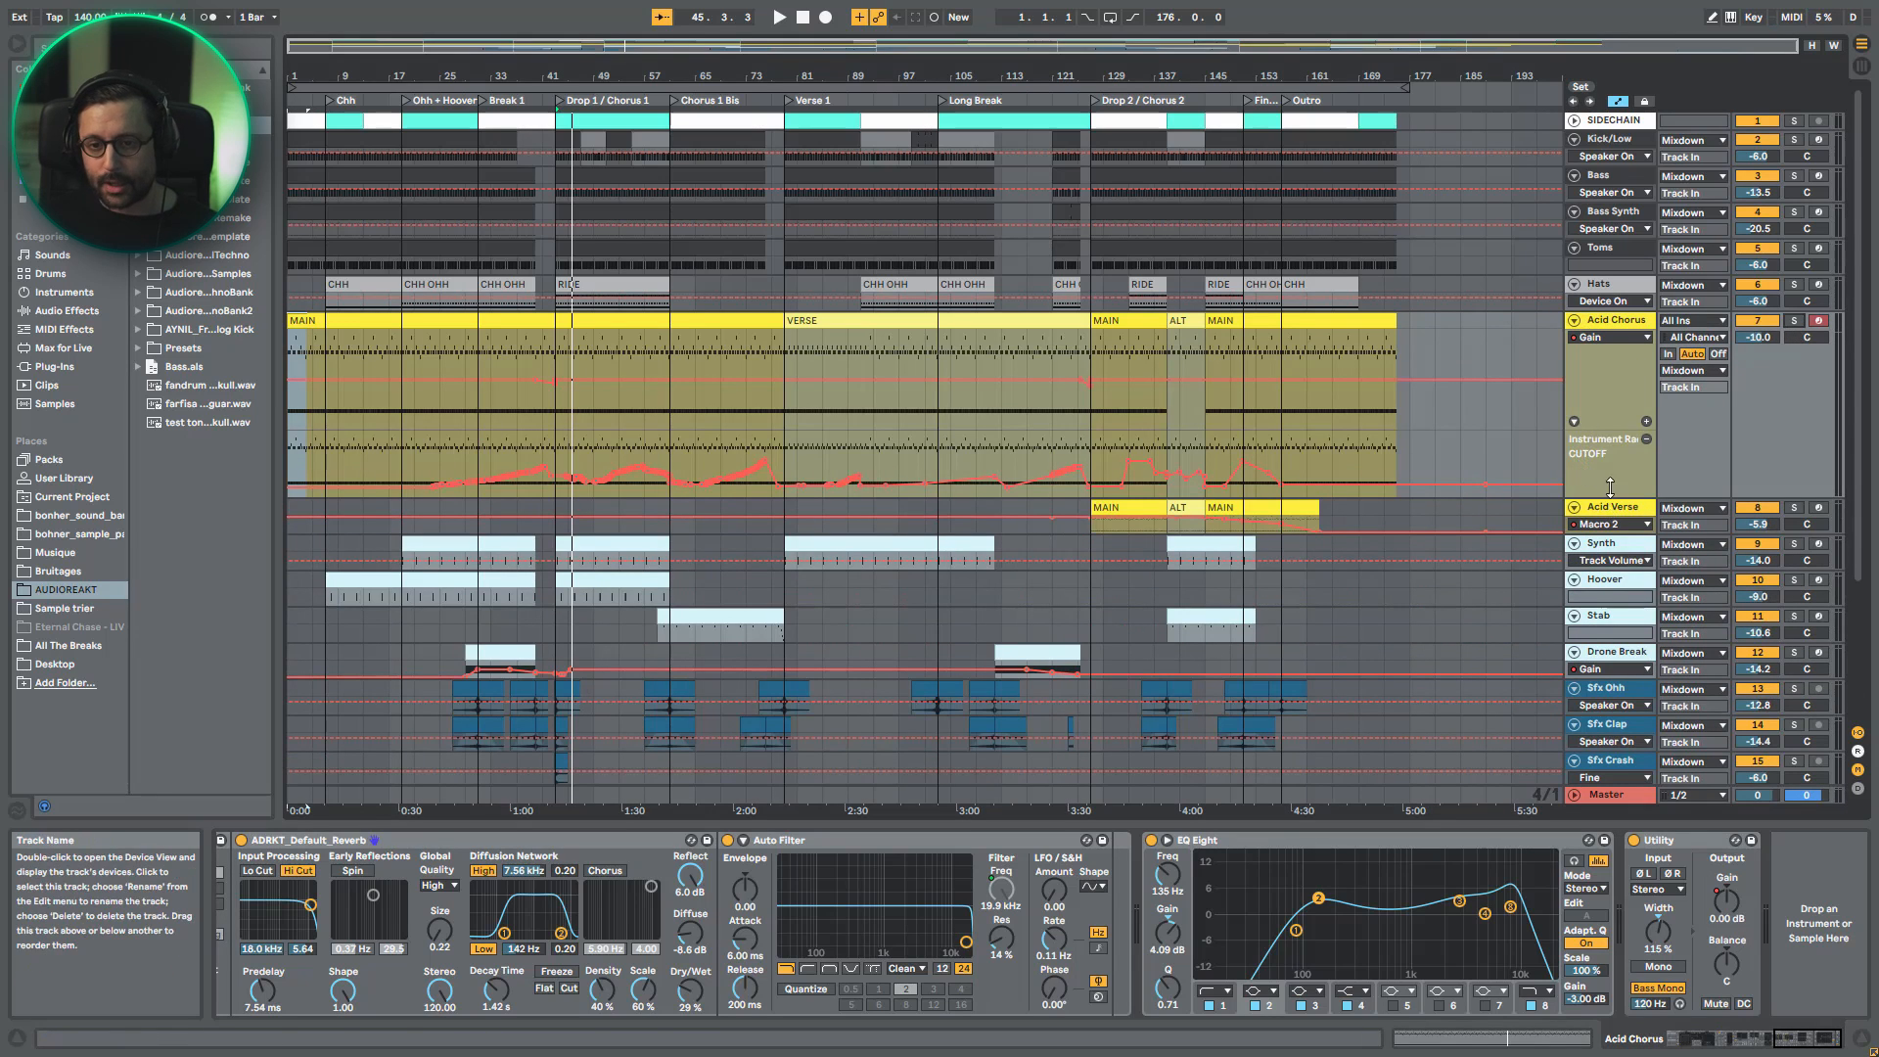
- Hide the automation, and play the soloed Kick/Low track from the start of the arrangement
{"action": "left_click", "coordinate": [1618, 142]}
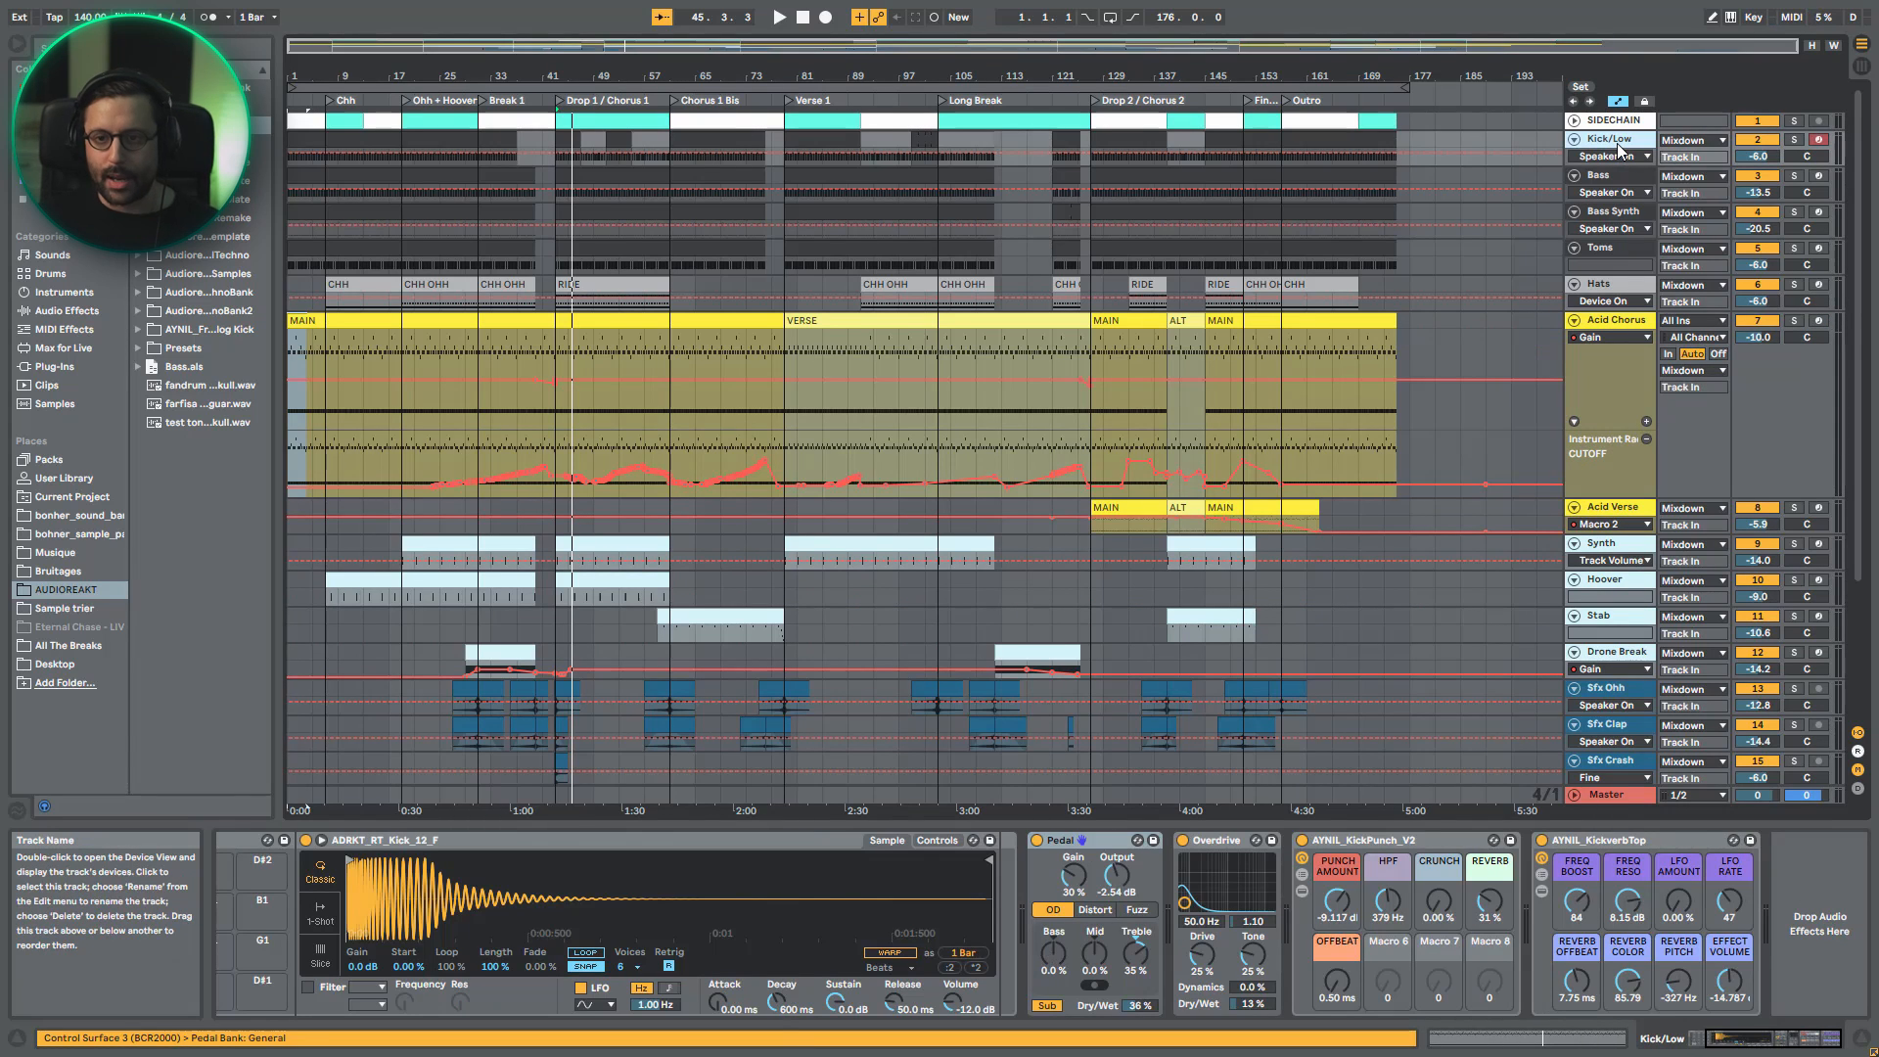
{"action": "key", "text": "a"}
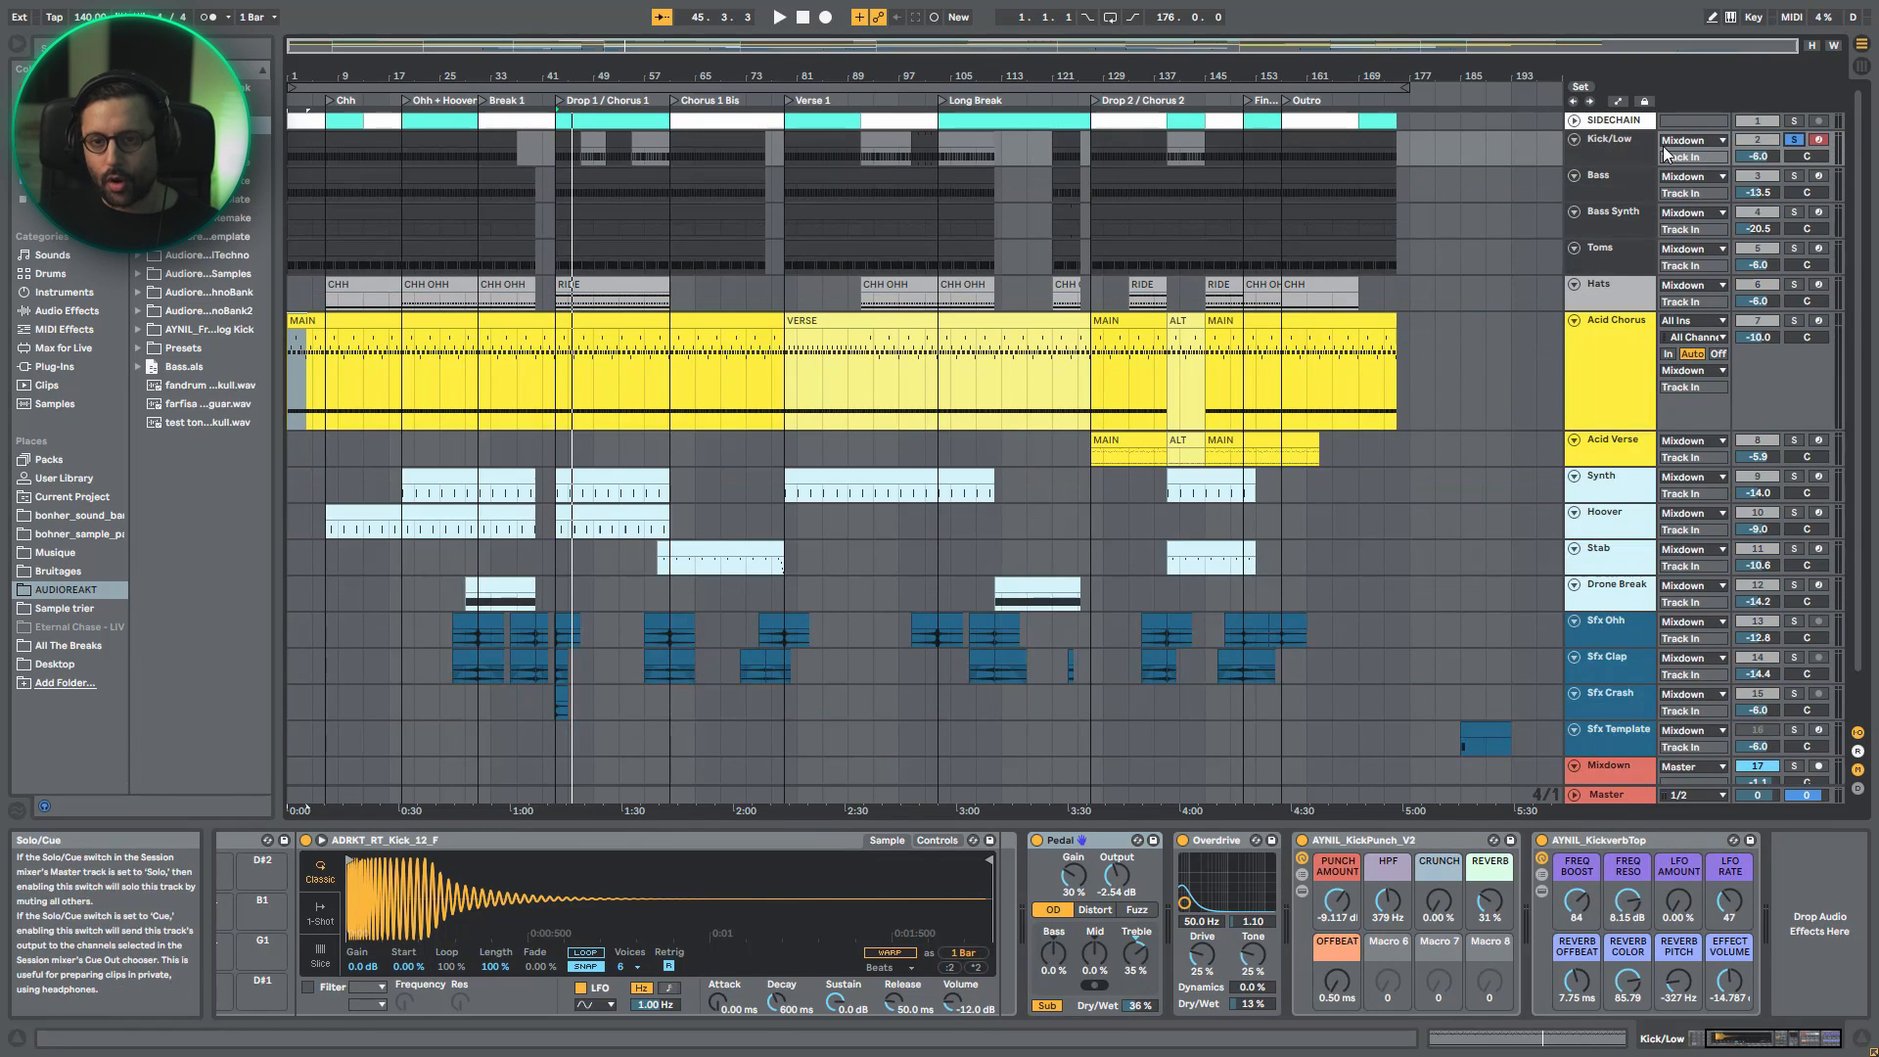
{"action": "left_click", "coordinate": [800, 19]}
{"action": "left_click", "coordinate": [779, 17]}
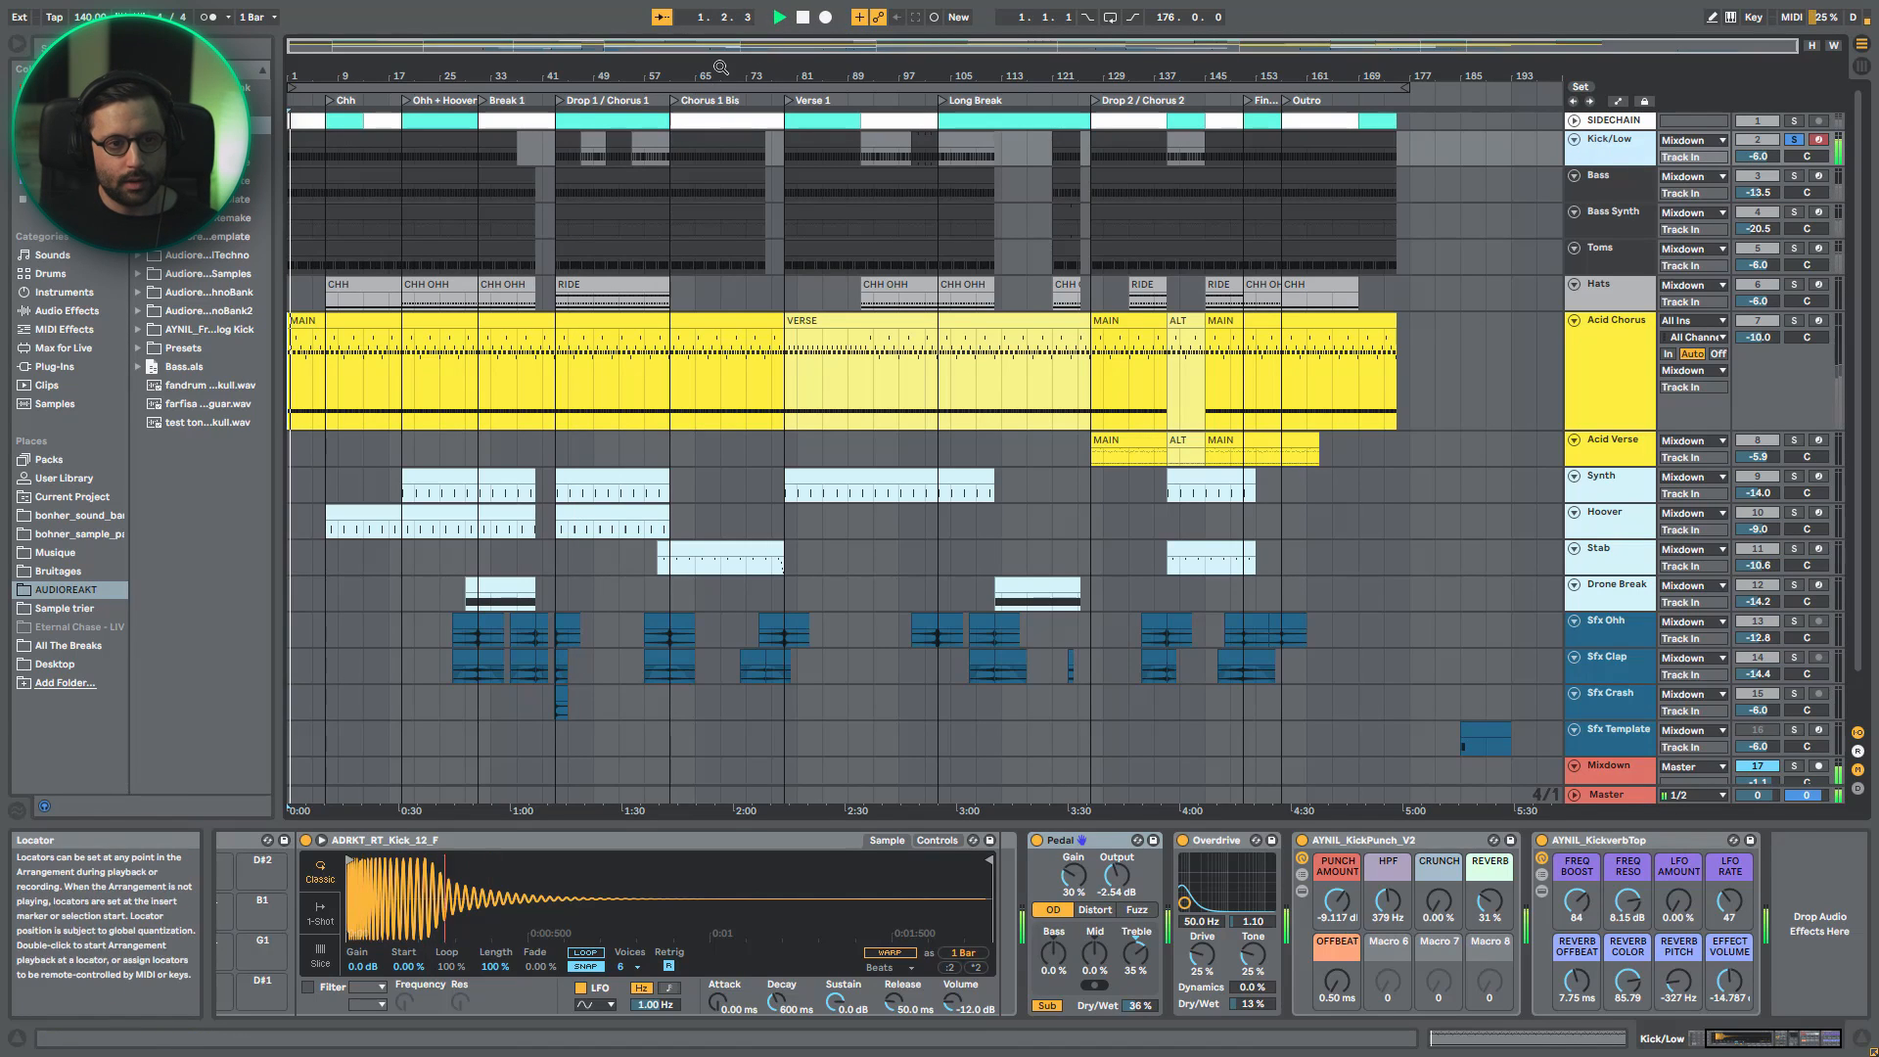
- Bypass all kick effects from Pedal through AYNIL_KickverbTop together and audition the dry kick
{"action": "left_click", "coordinate": [1566, 843]}
{"action": "left_click", "coordinate": [1086, 838]}
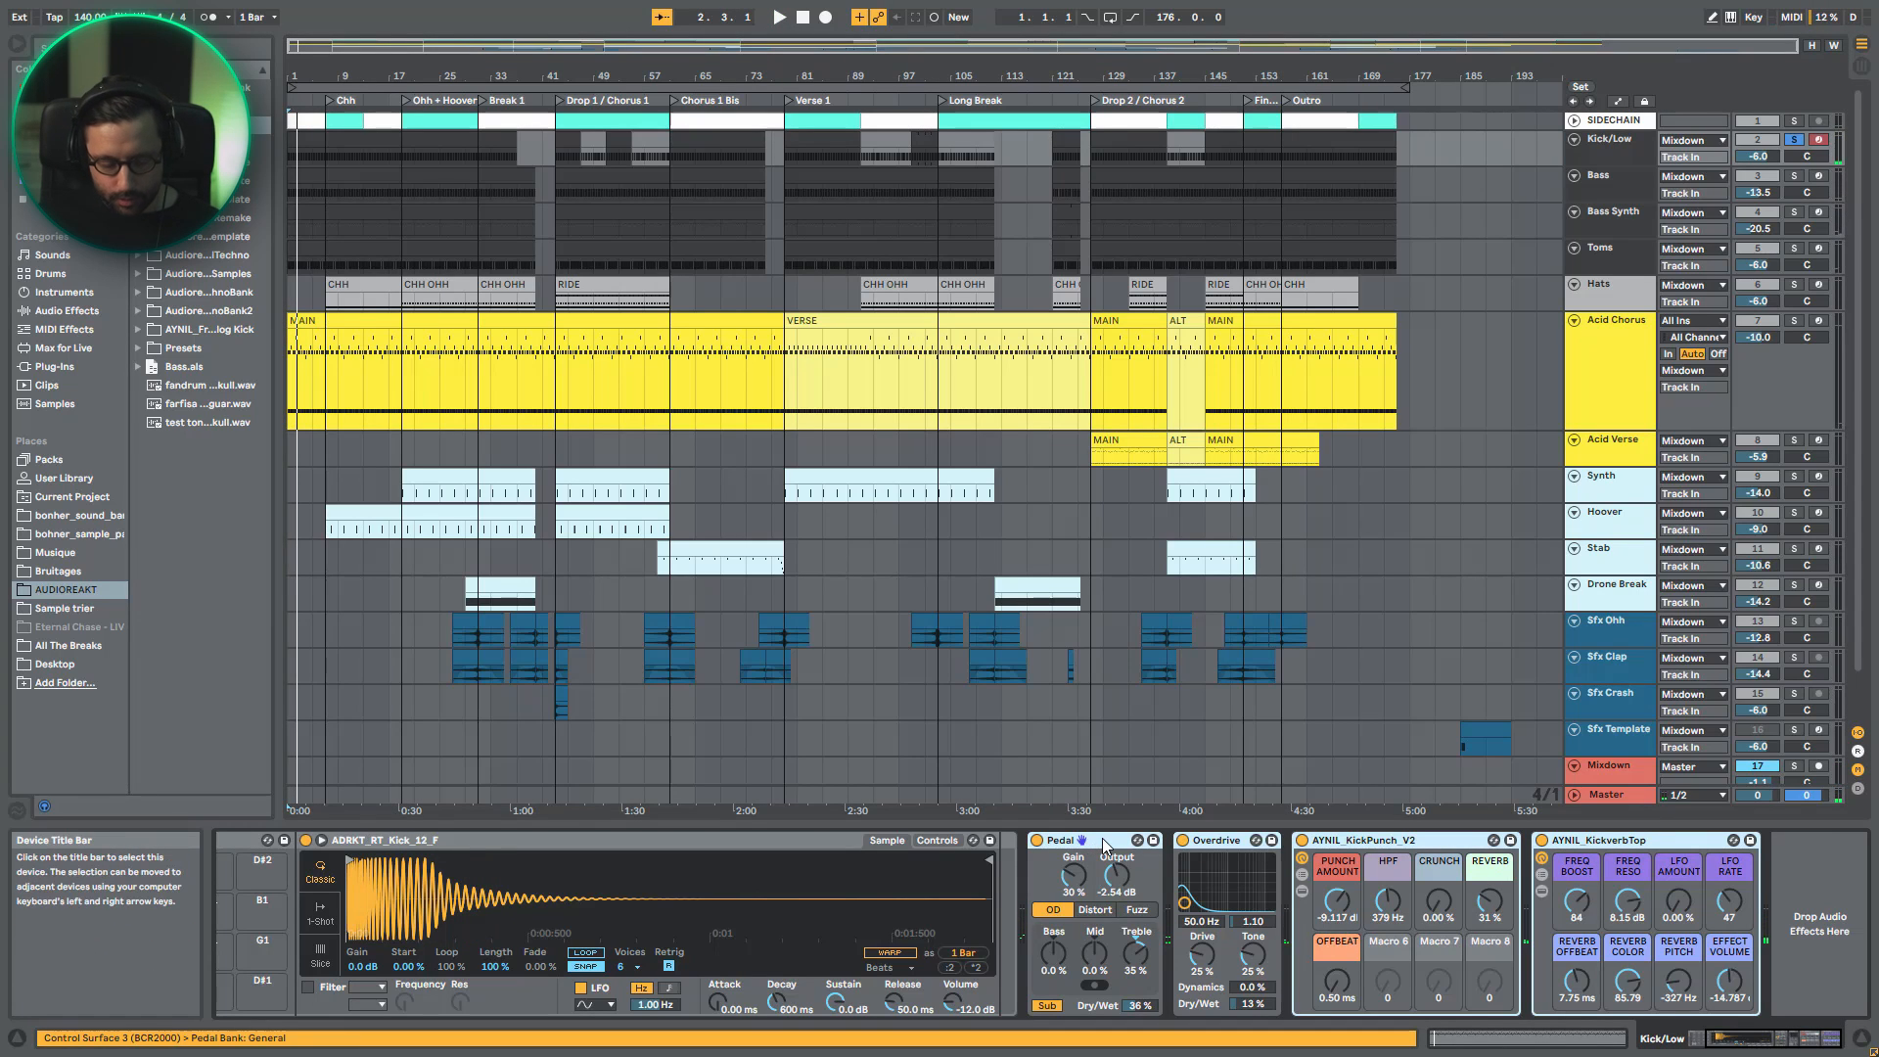
{"action": "key", "text": "0"}
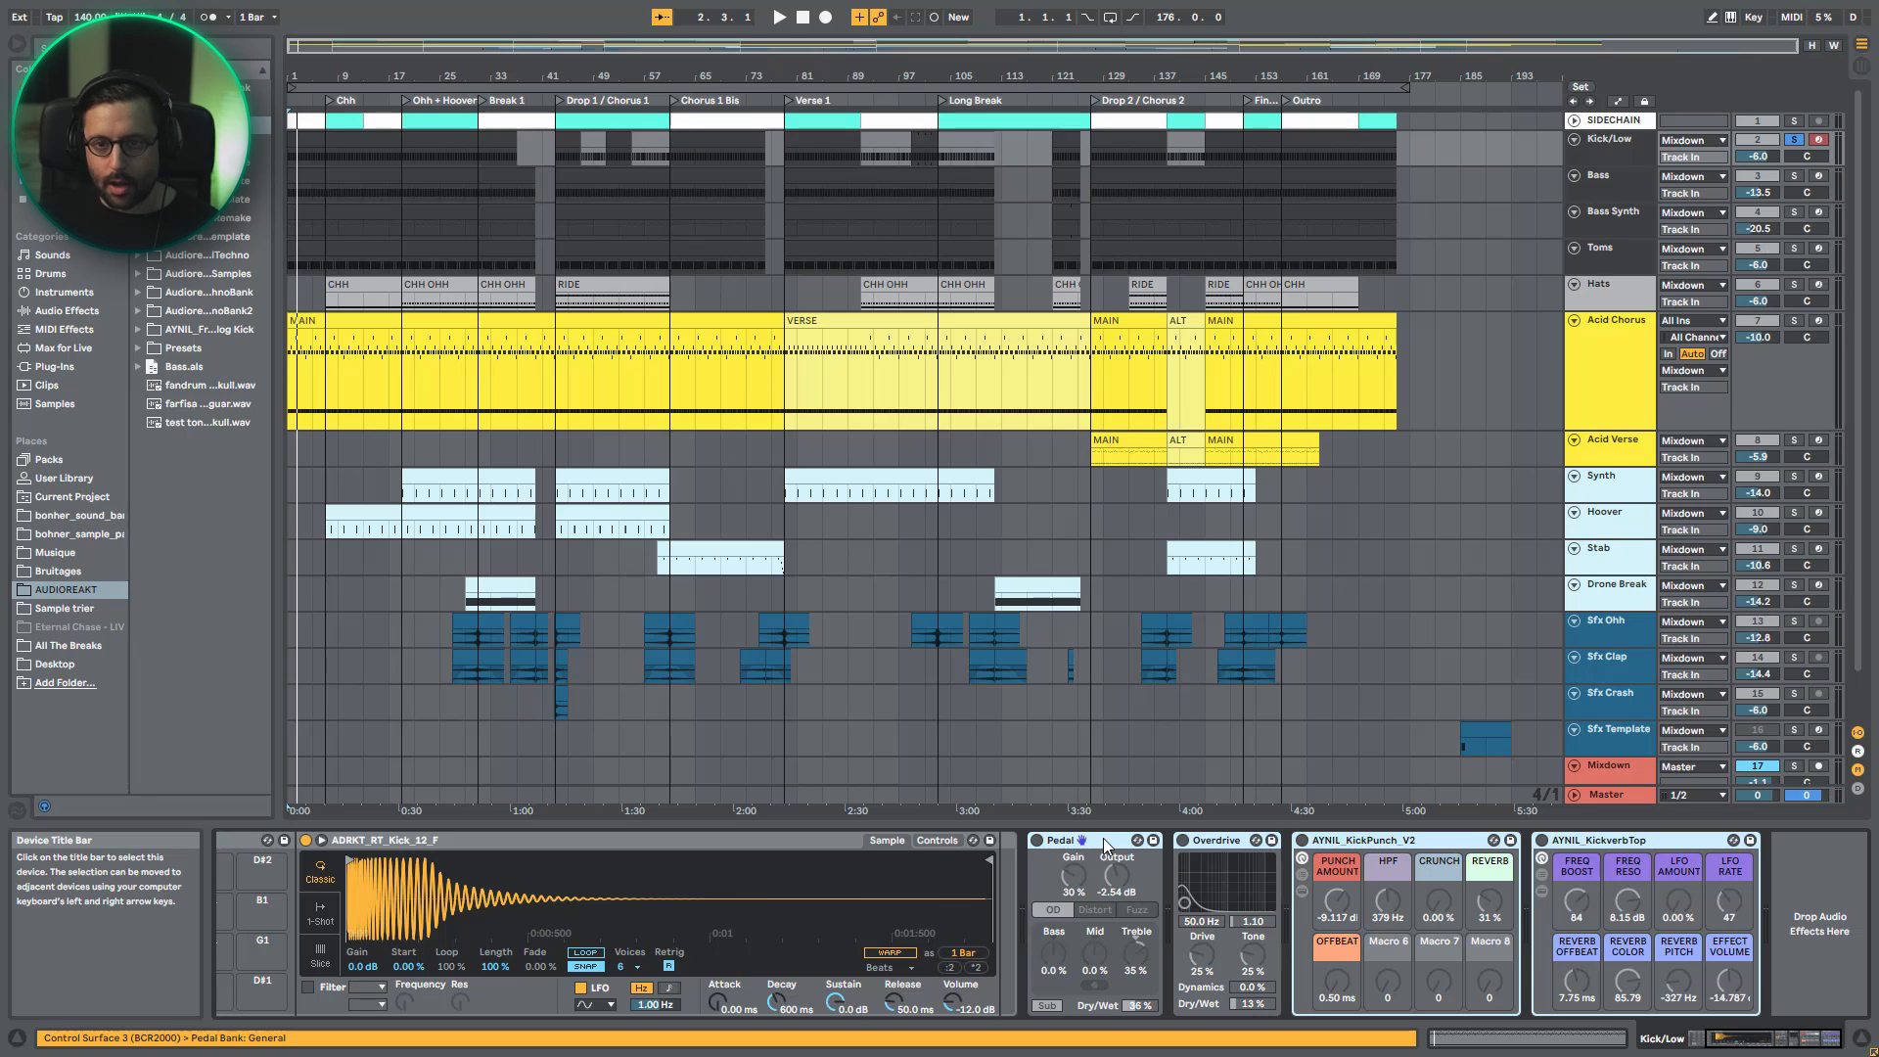
{"action": "key", "text": "space"}
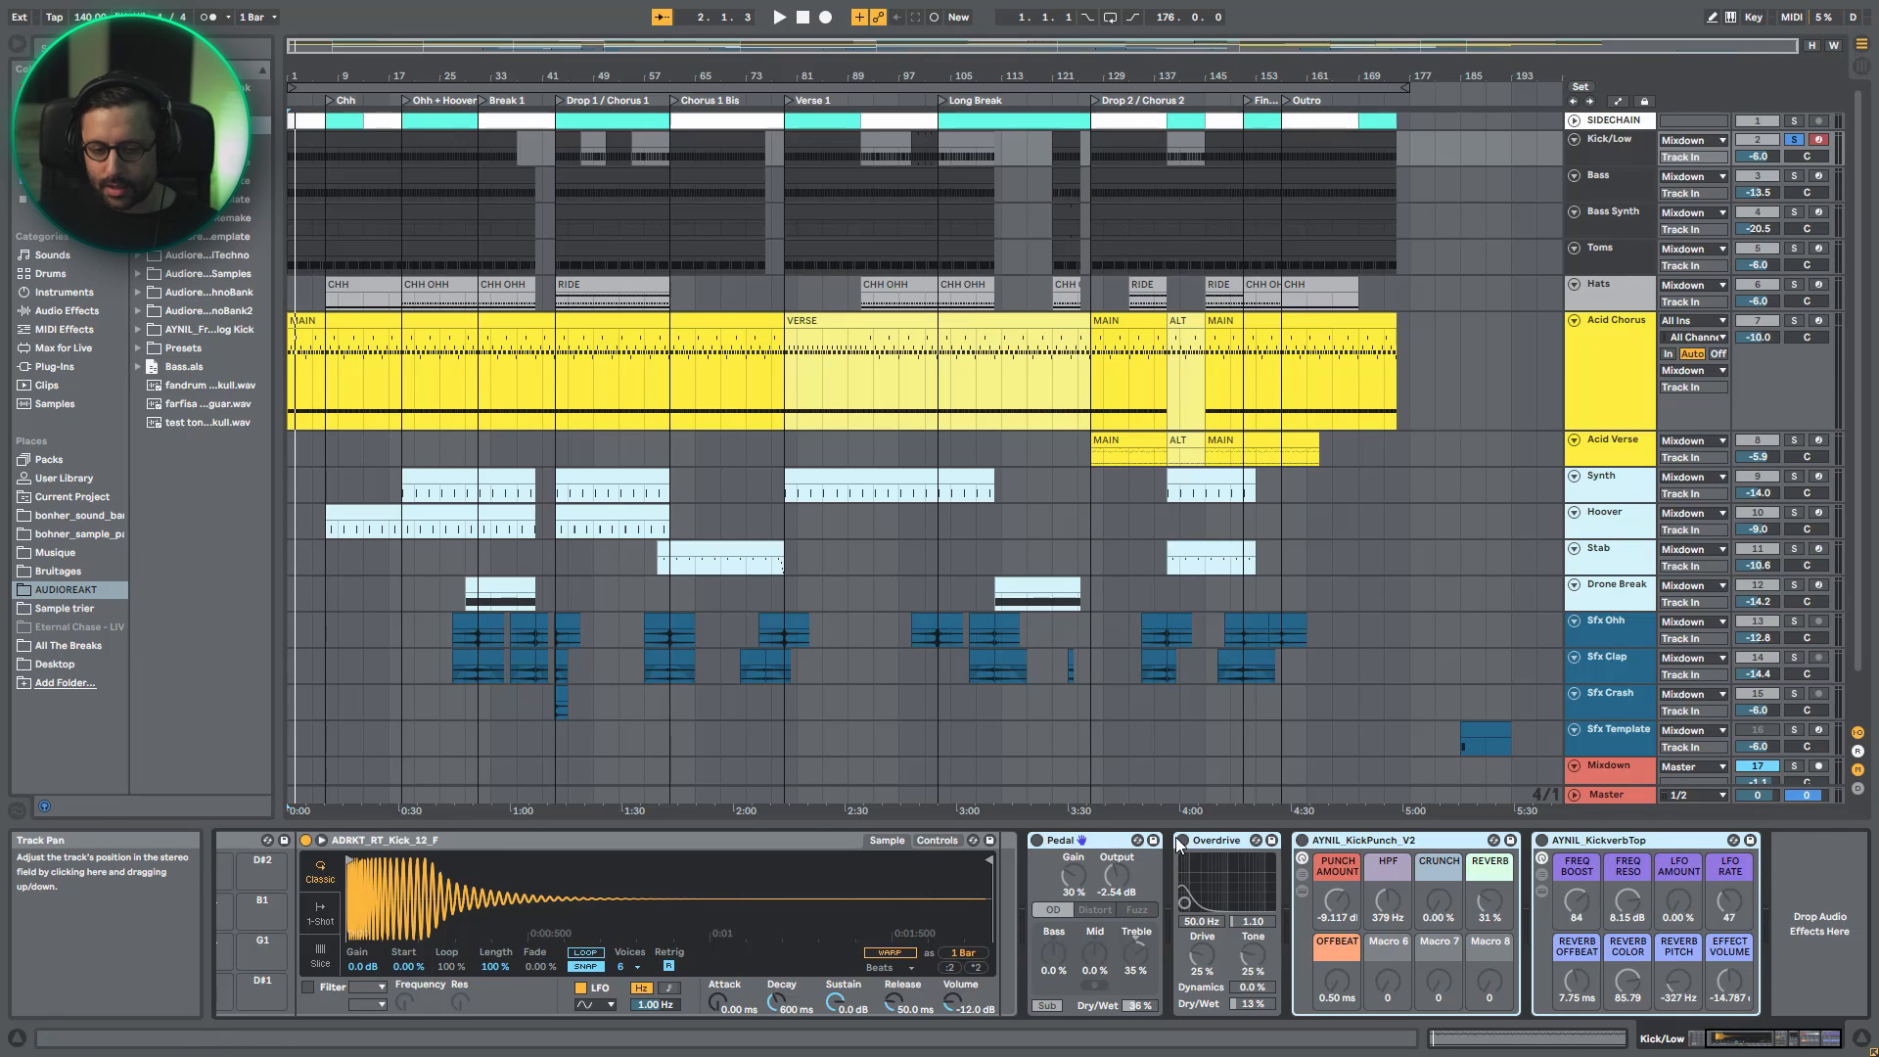
- Unsolo Kick/Low, play the full mix from Drop 1 / Chorus 1, and bring the kick's device chain back into view
{"action": "left_click", "coordinate": [1794, 141]}
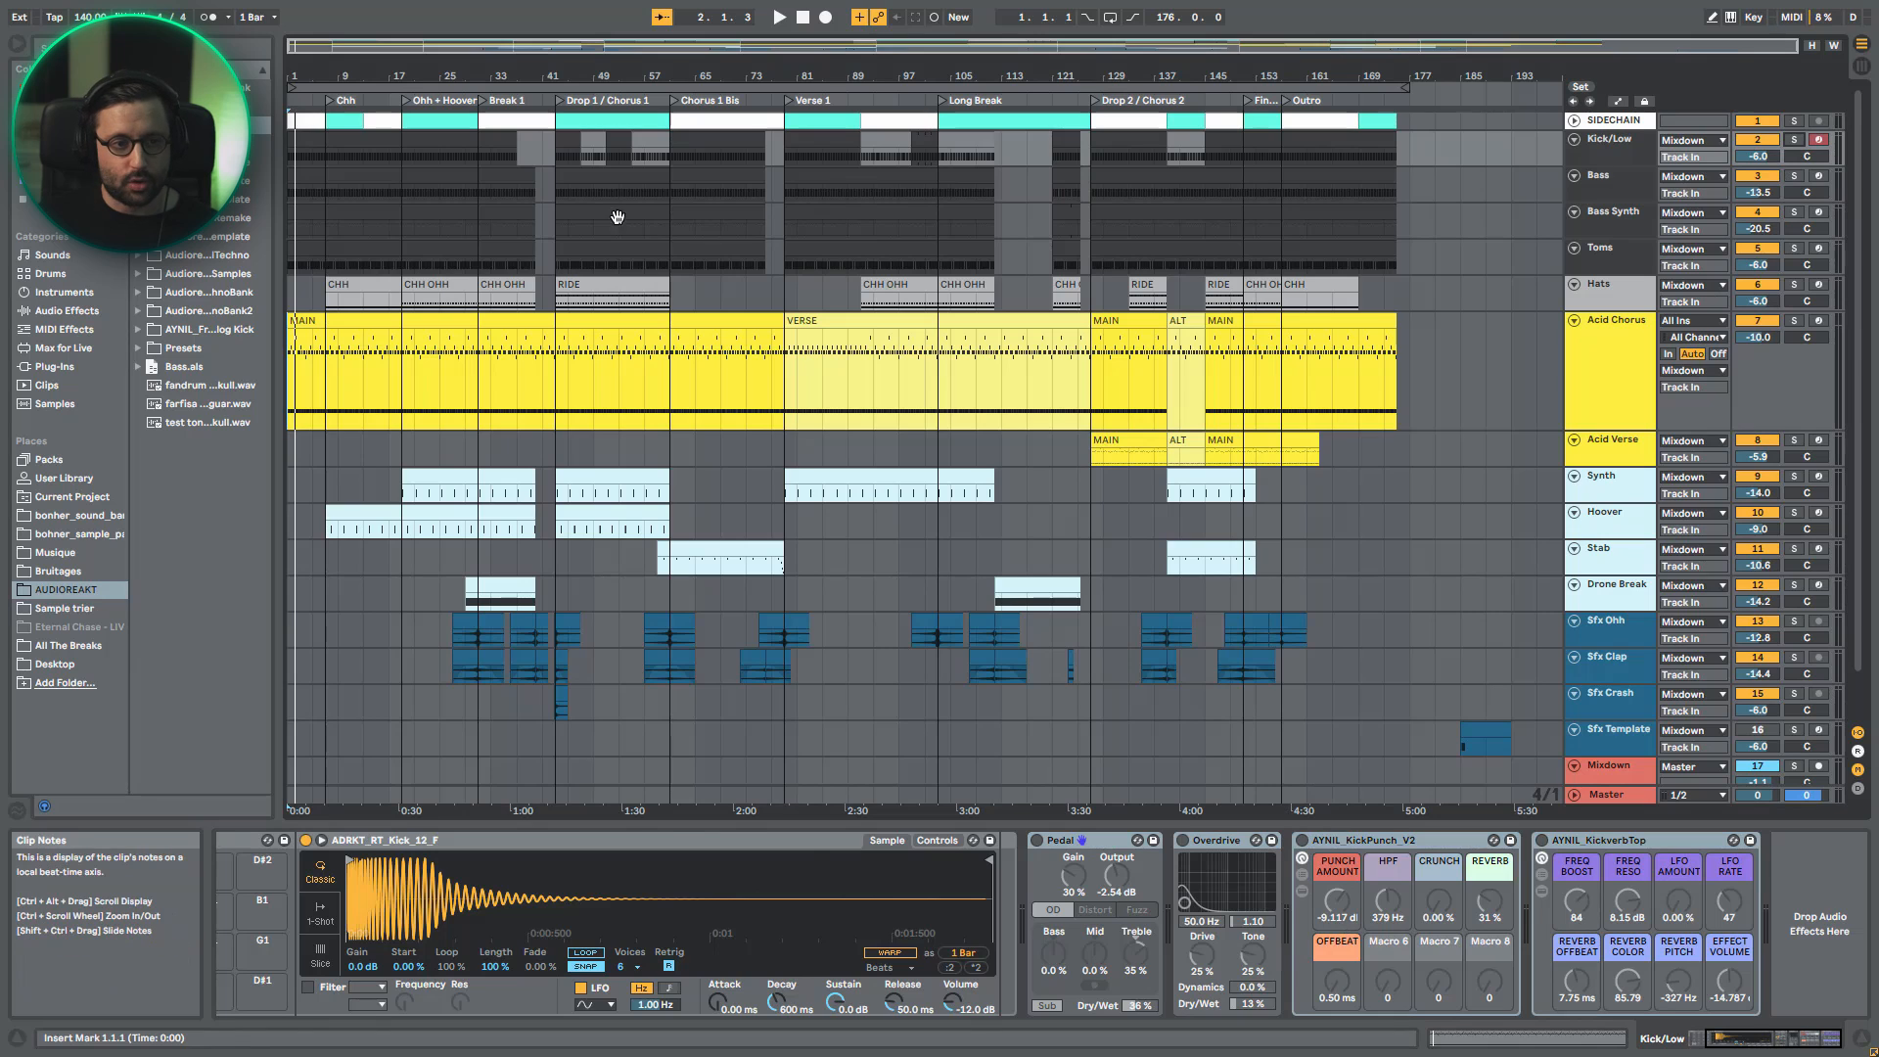
{"action": "left_click", "coordinate": [576, 226]}
{"action": "key", "text": "space"}
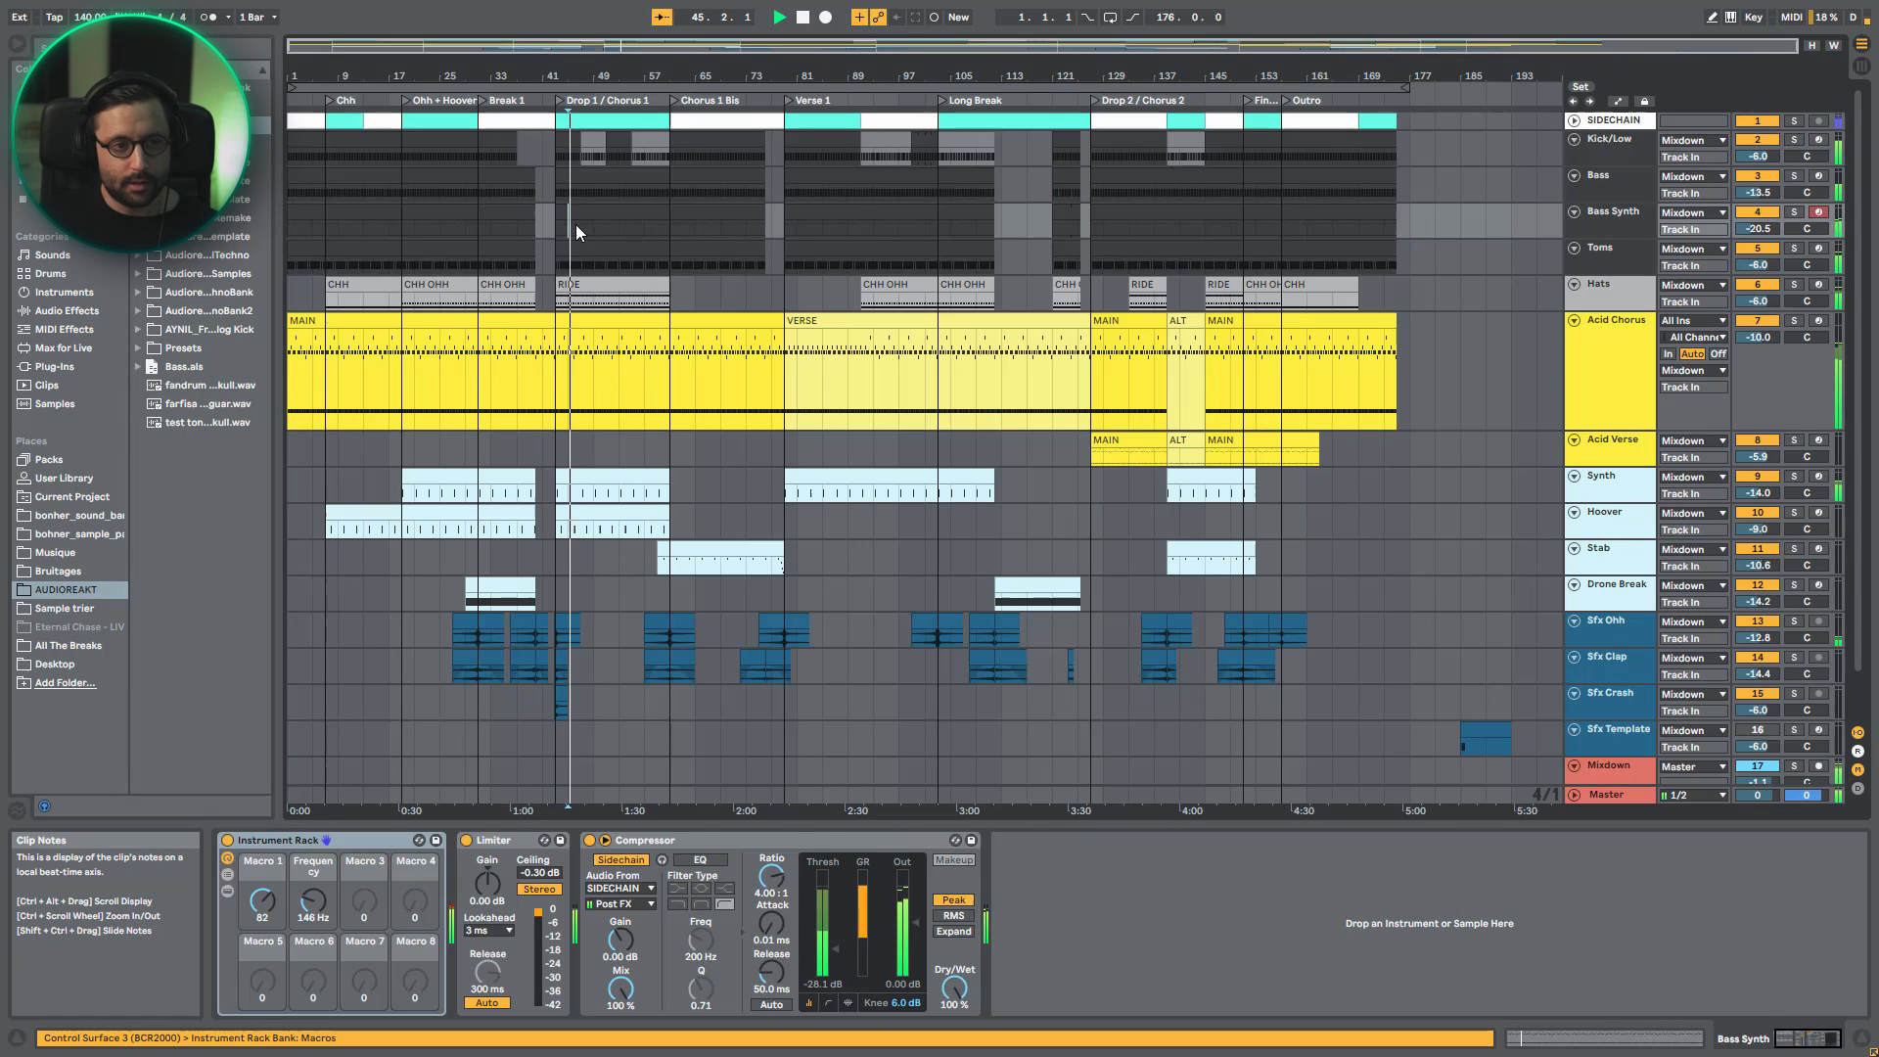
{"action": "left_click", "coordinate": [1626, 139]}
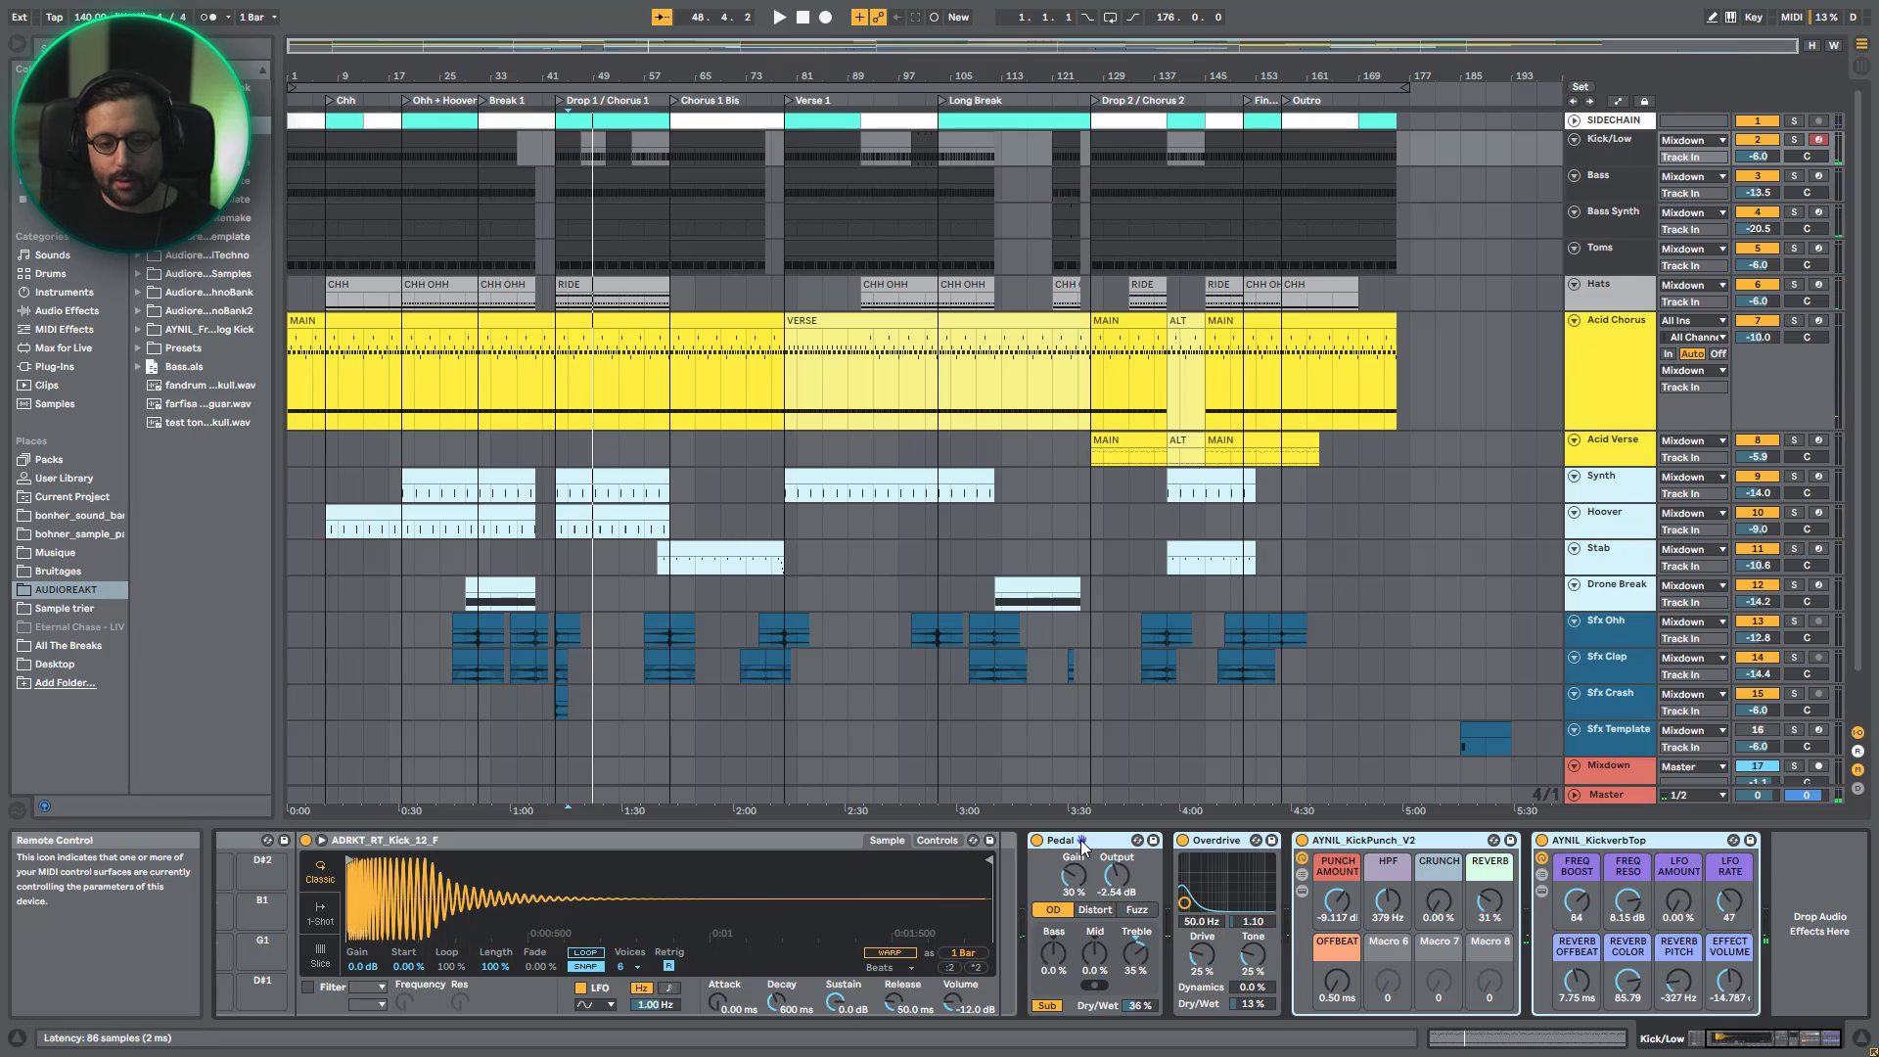
- Bypass AYNIL_KickverbTop, AYNIL_KickPunch_V2 and Overdrive on the Kick/Low track, leaving only Pedal active
{"action": "left_click", "coordinate": [1667, 841]}
{"action": "left_click", "coordinate": [1071, 843]}
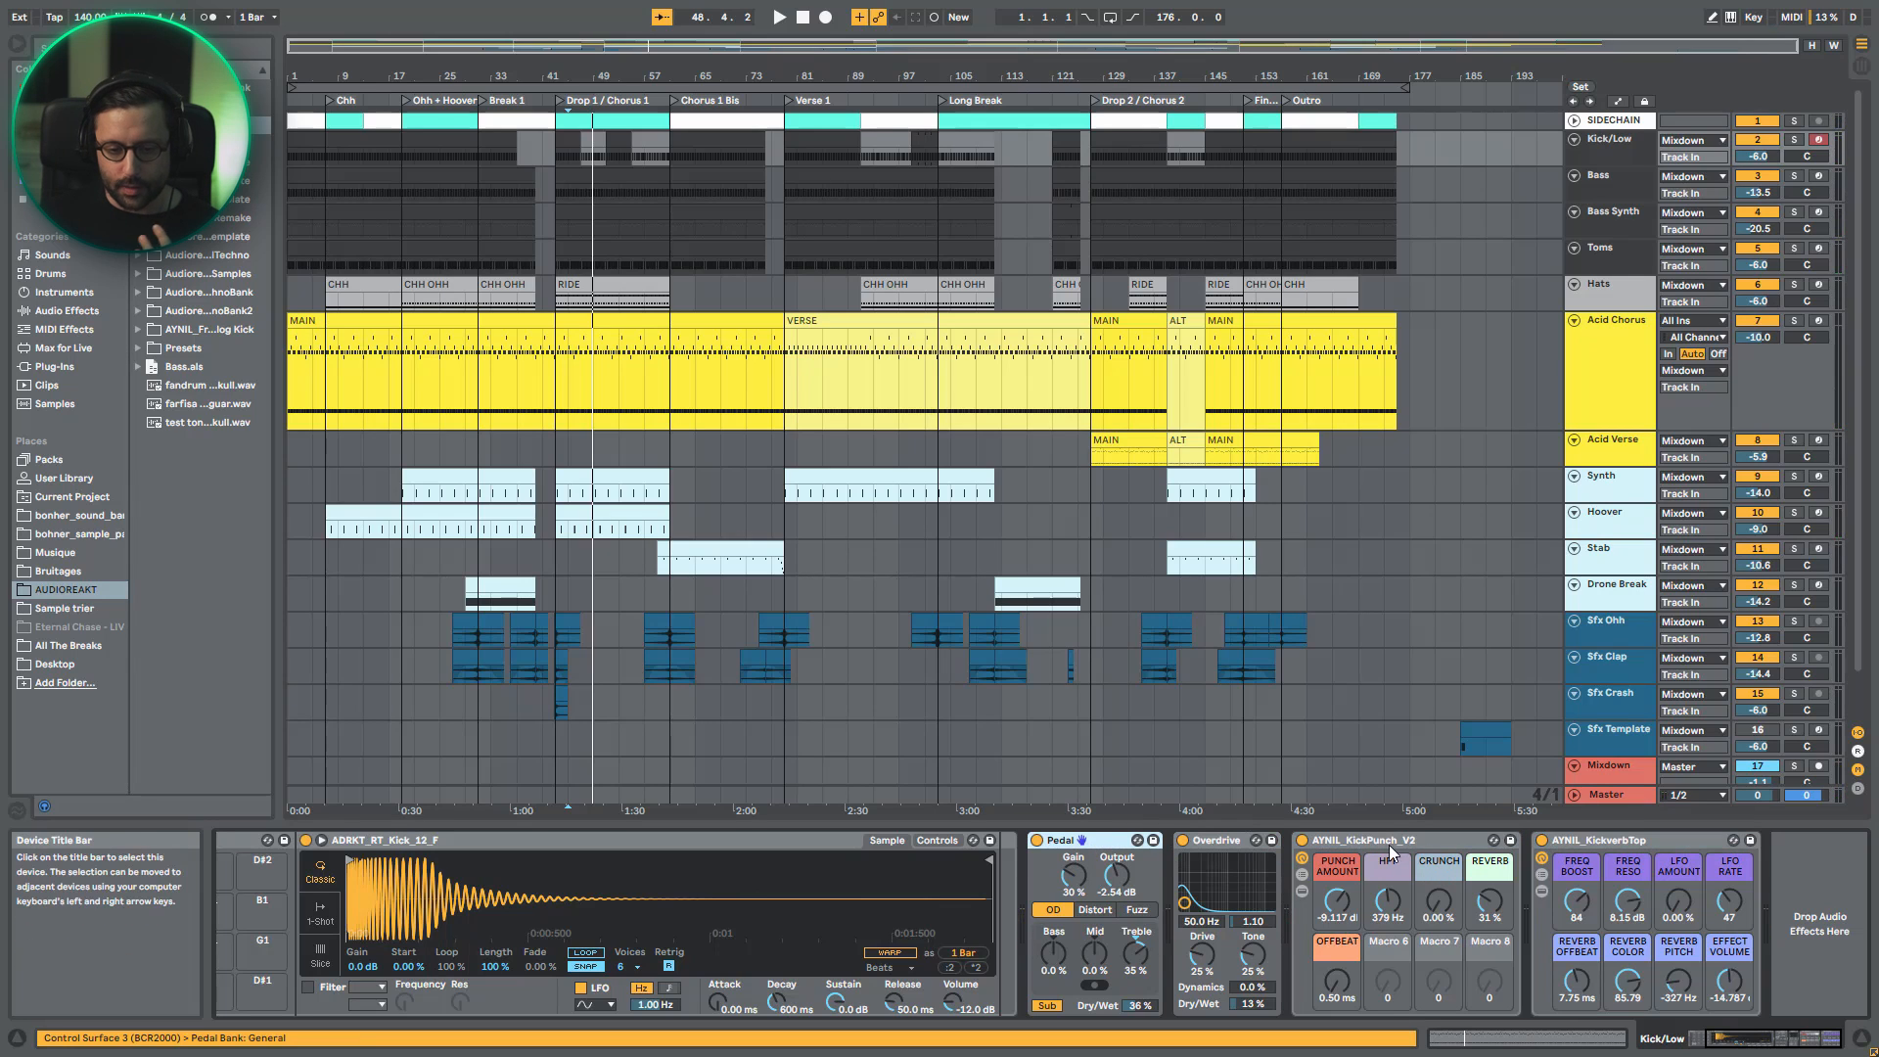
{"action": "left_click", "coordinate": [1541, 840]}
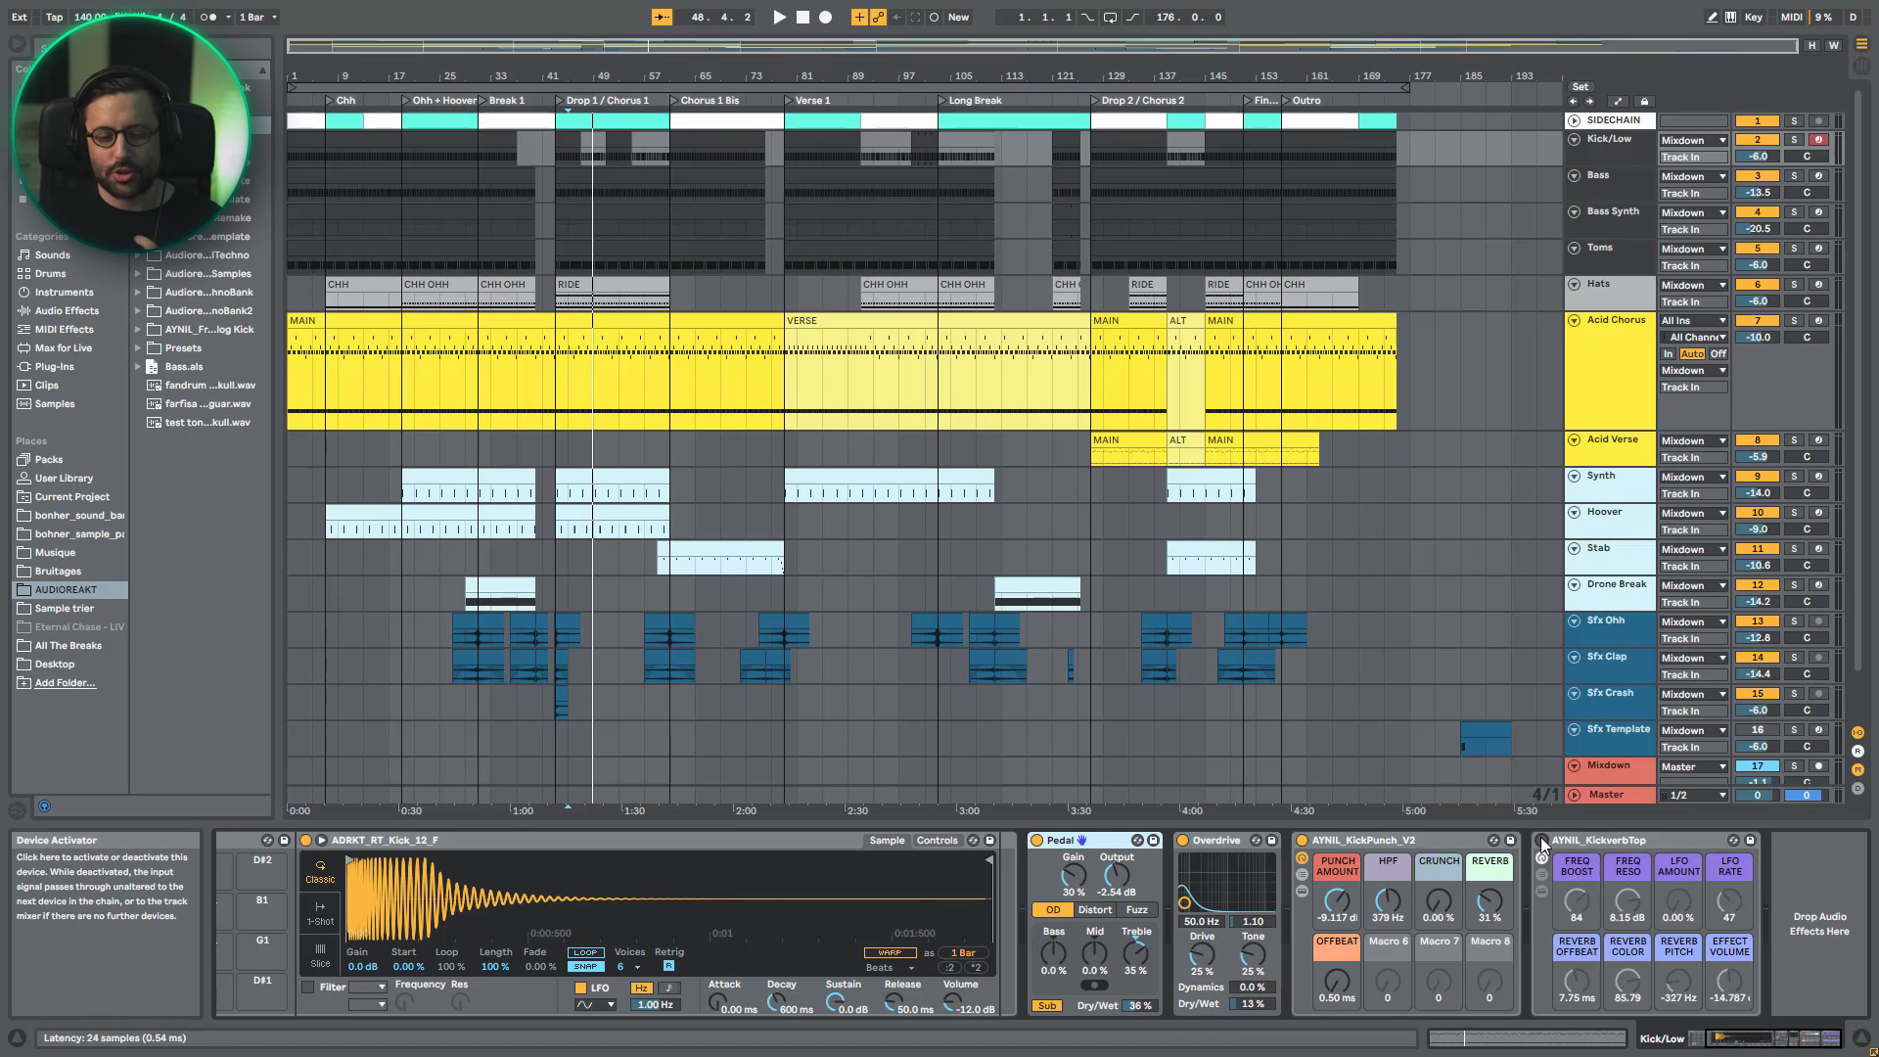
{"action": "left_click", "coordinate": [1302, 840]}
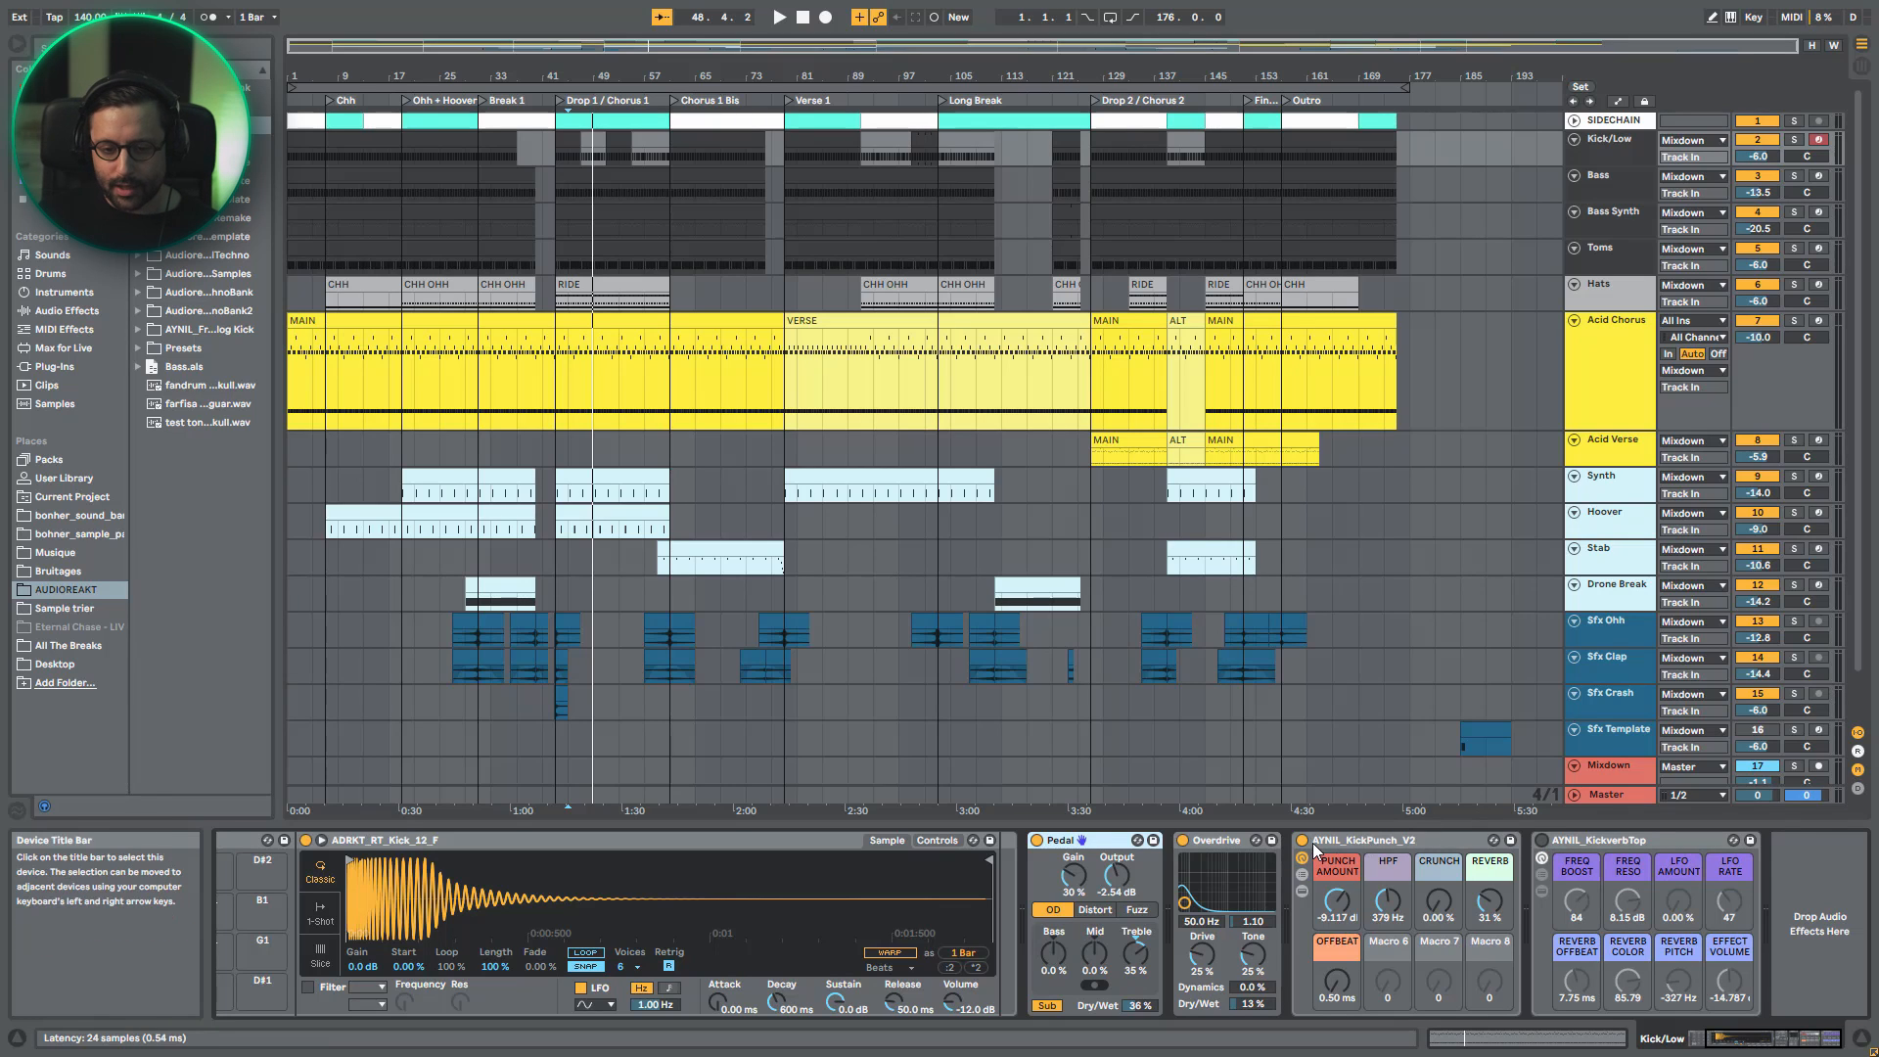
{"action": "left_click", "coordinate": [1183, 839]}
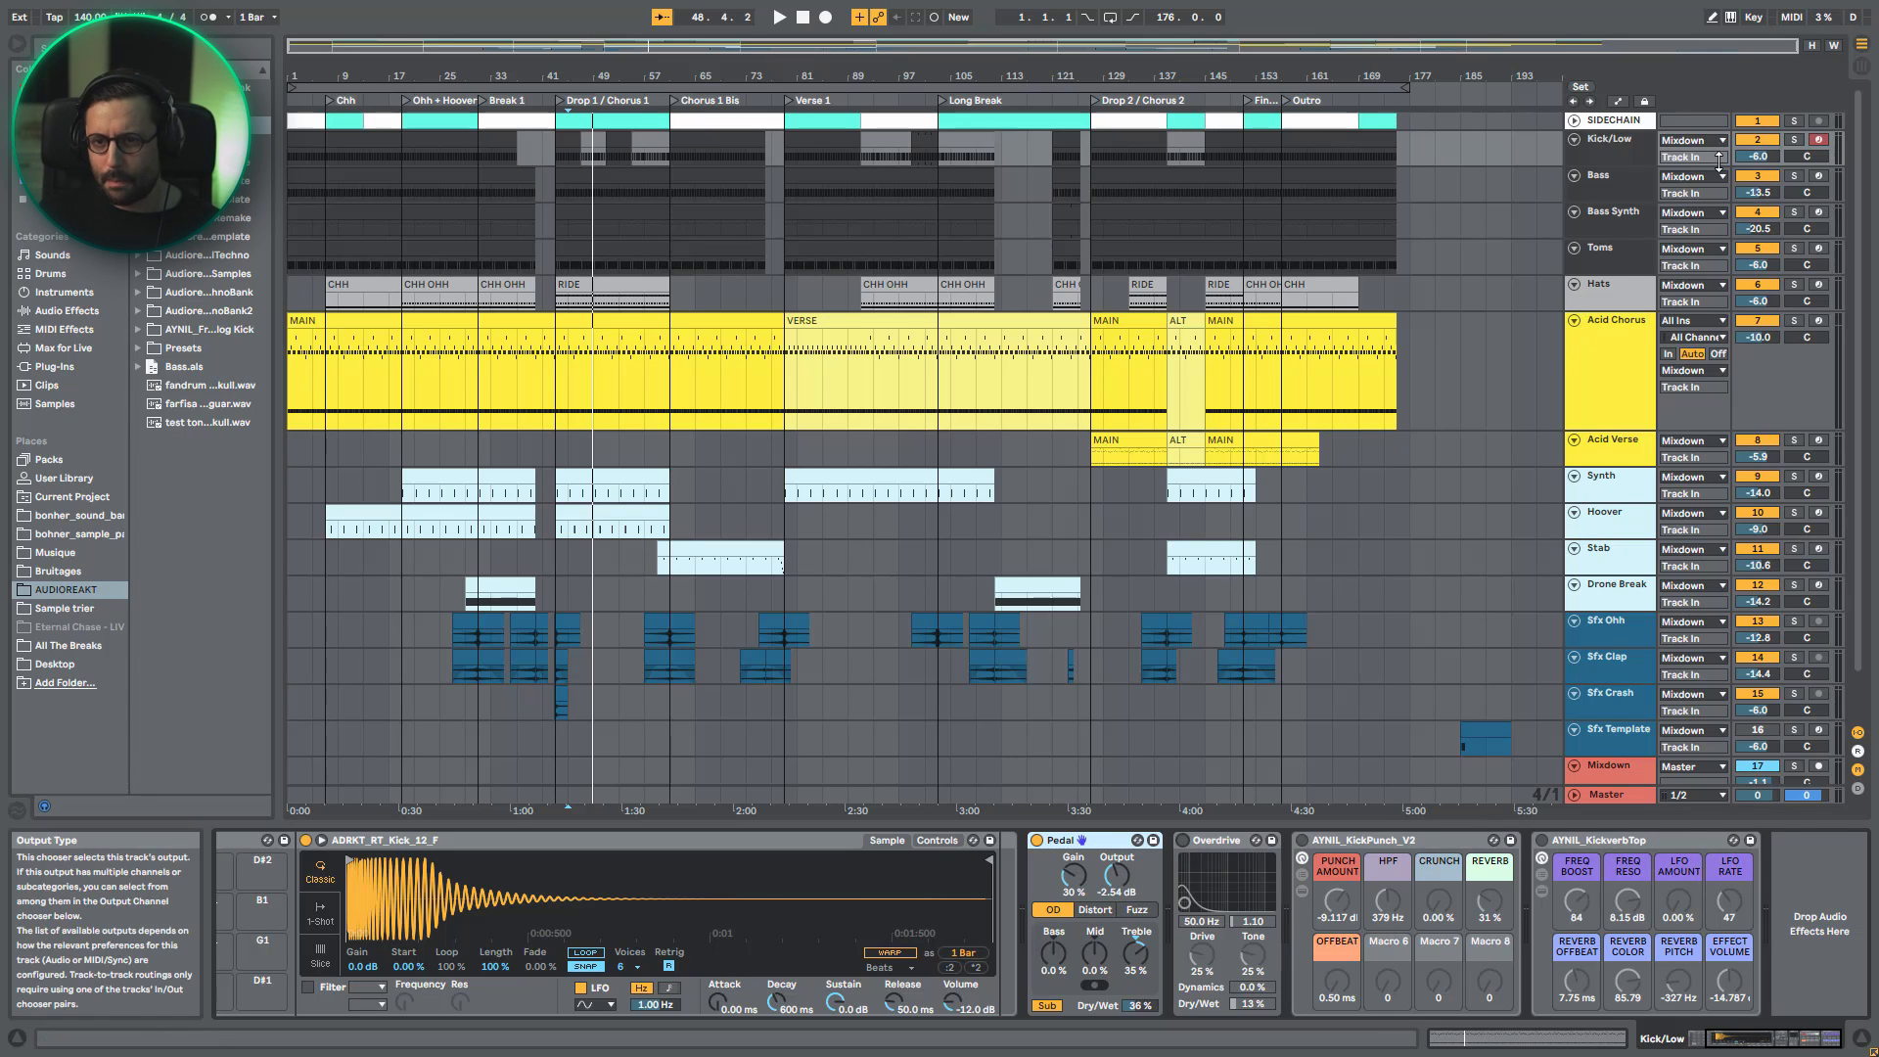
- Solo Kick/Low and play it from near the start, comparing the kick with Pedal bypassed and enabled
{"action": "left_click", "coordinate": [1793, 139]}
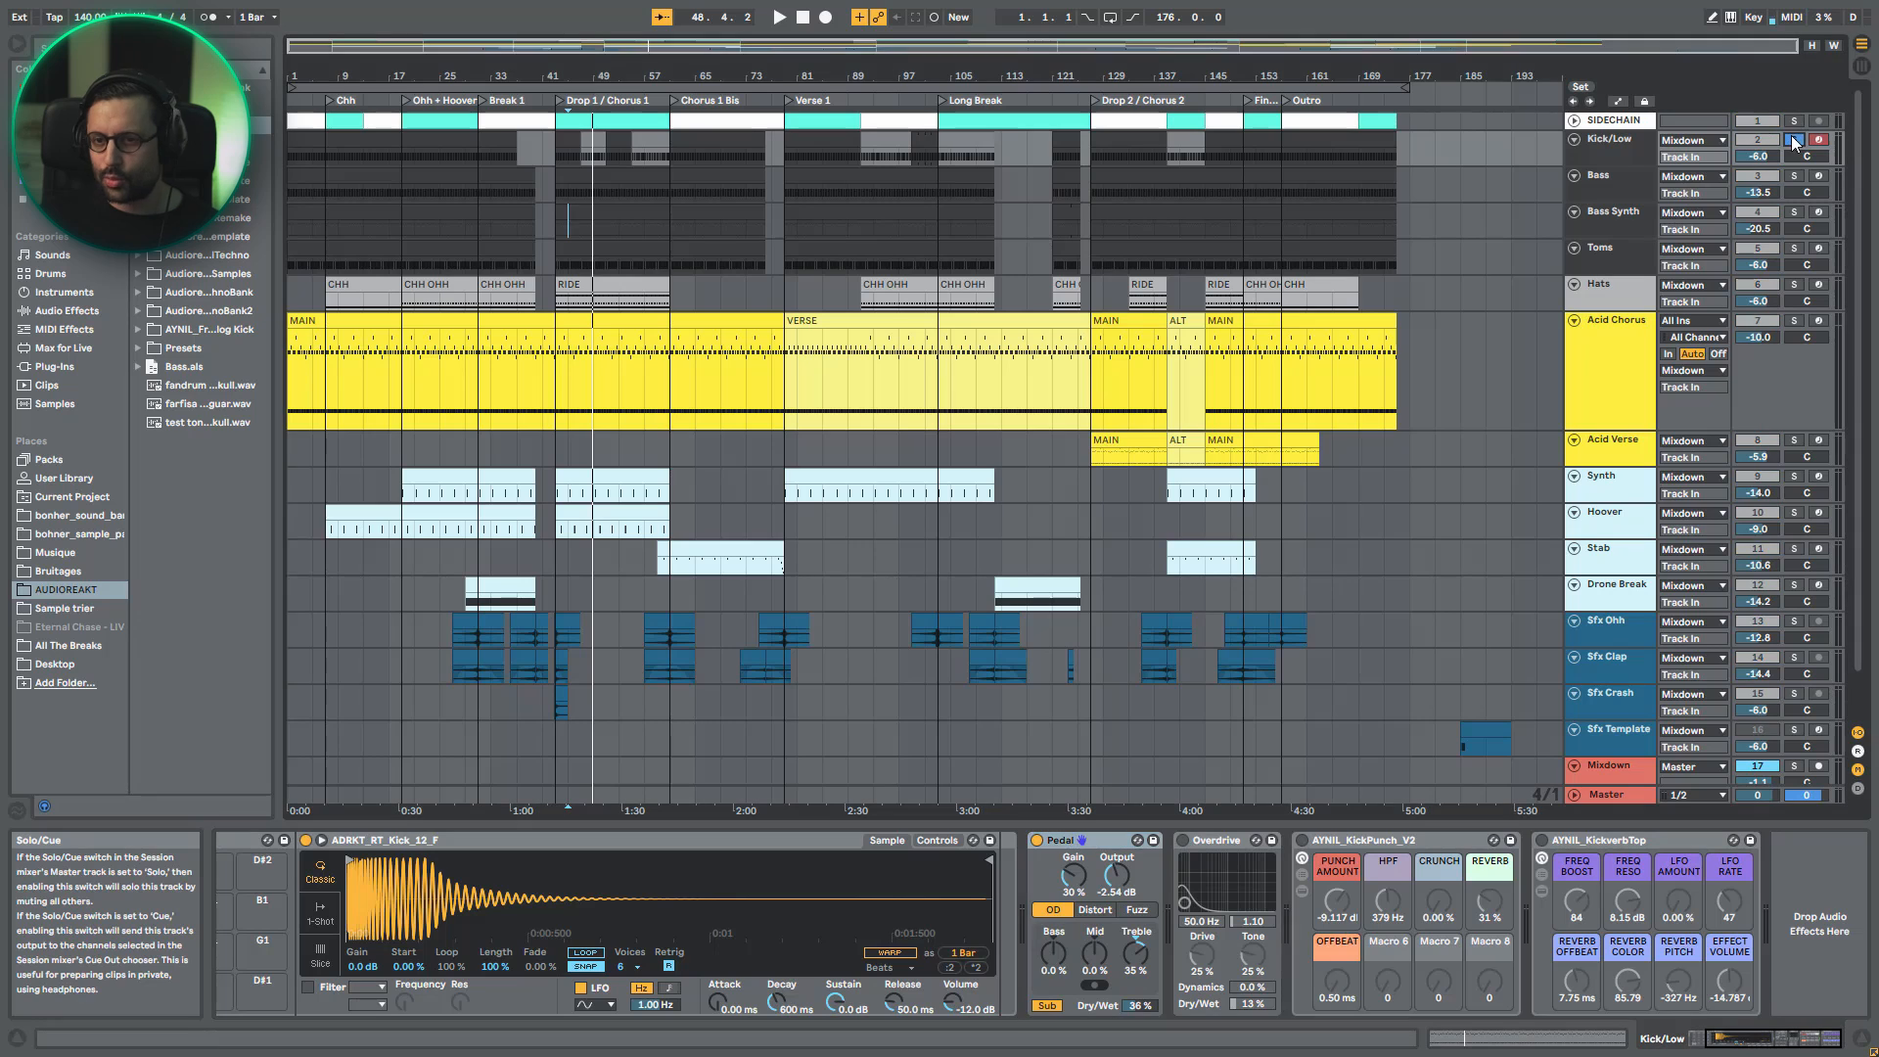
{"action": "left_click", "coordinate": [298, 136]}
{"action": "key", "text": "space"}
{"action": "left_click", "coordinate": [1036, 839]}
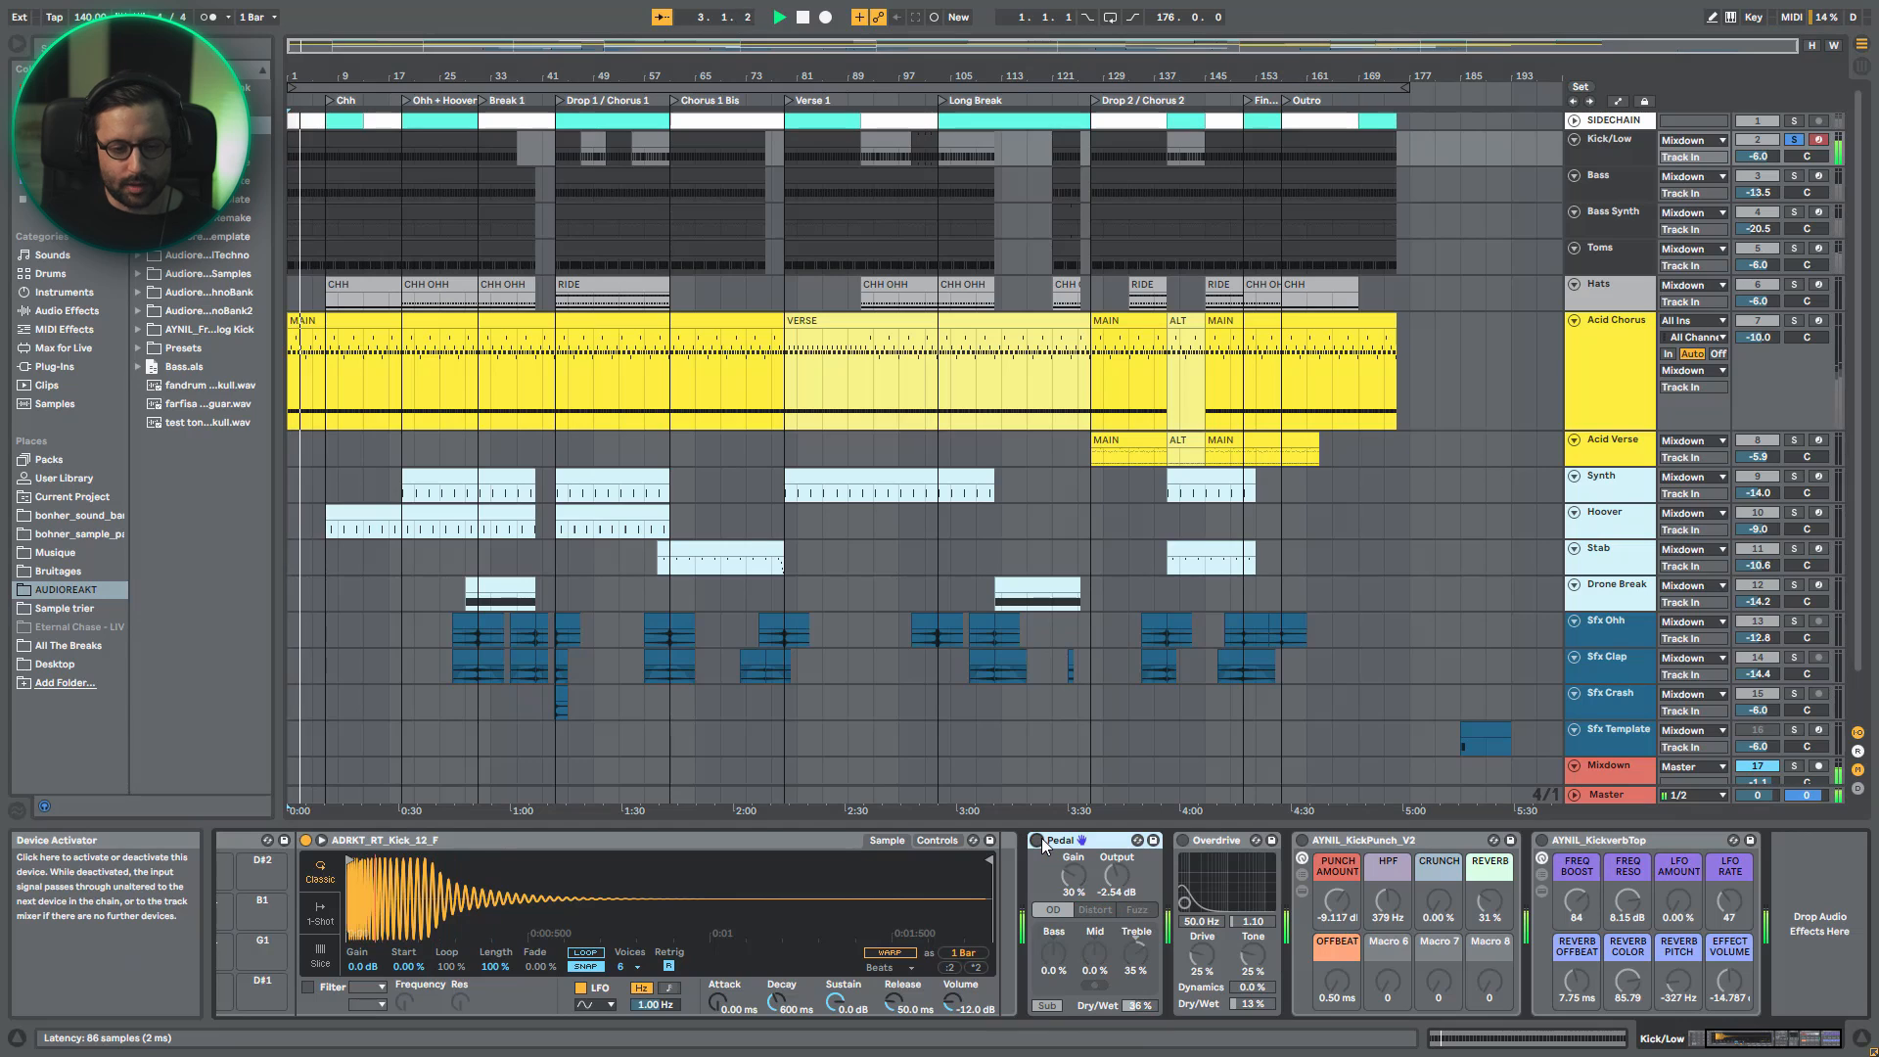
{"action": "left_click", "coordinate": [1042, 842]}
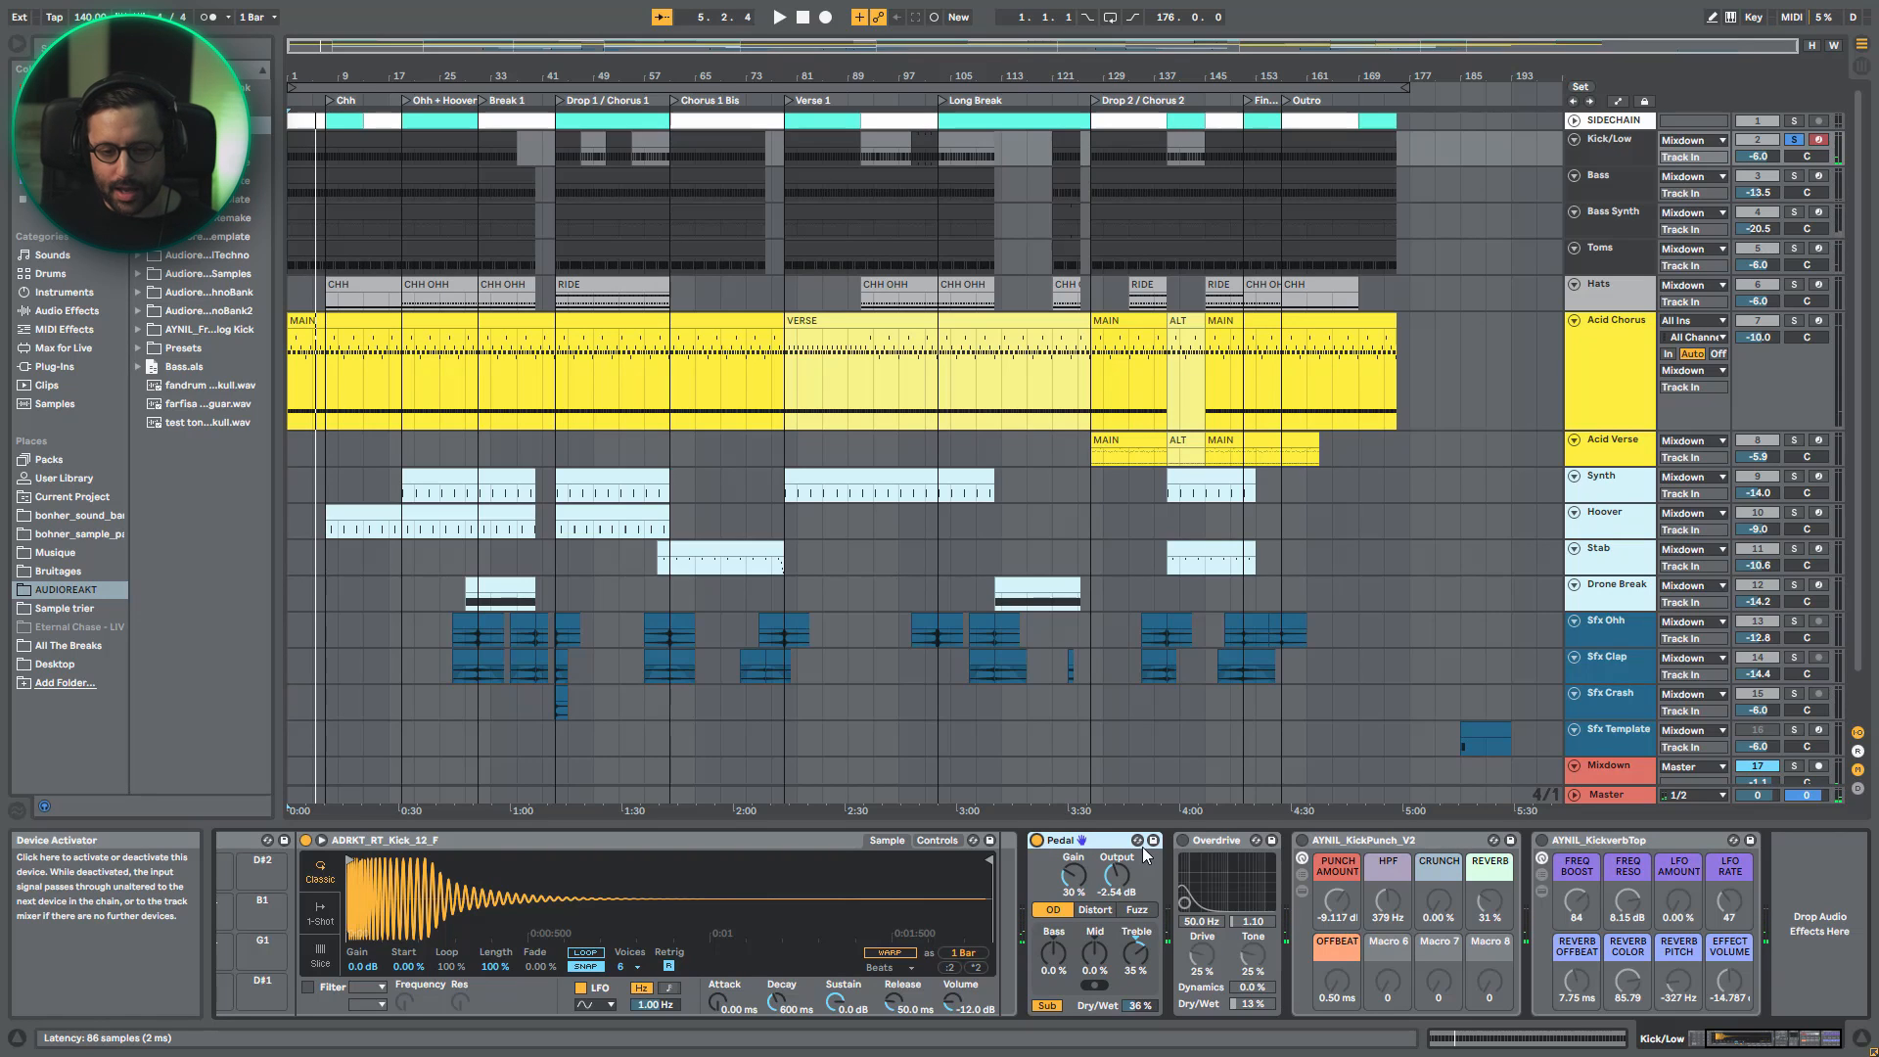
- Play the soloed kick from the start and enable Overdrive to audition it after Pedal
{"action": "key", "text": "space"}
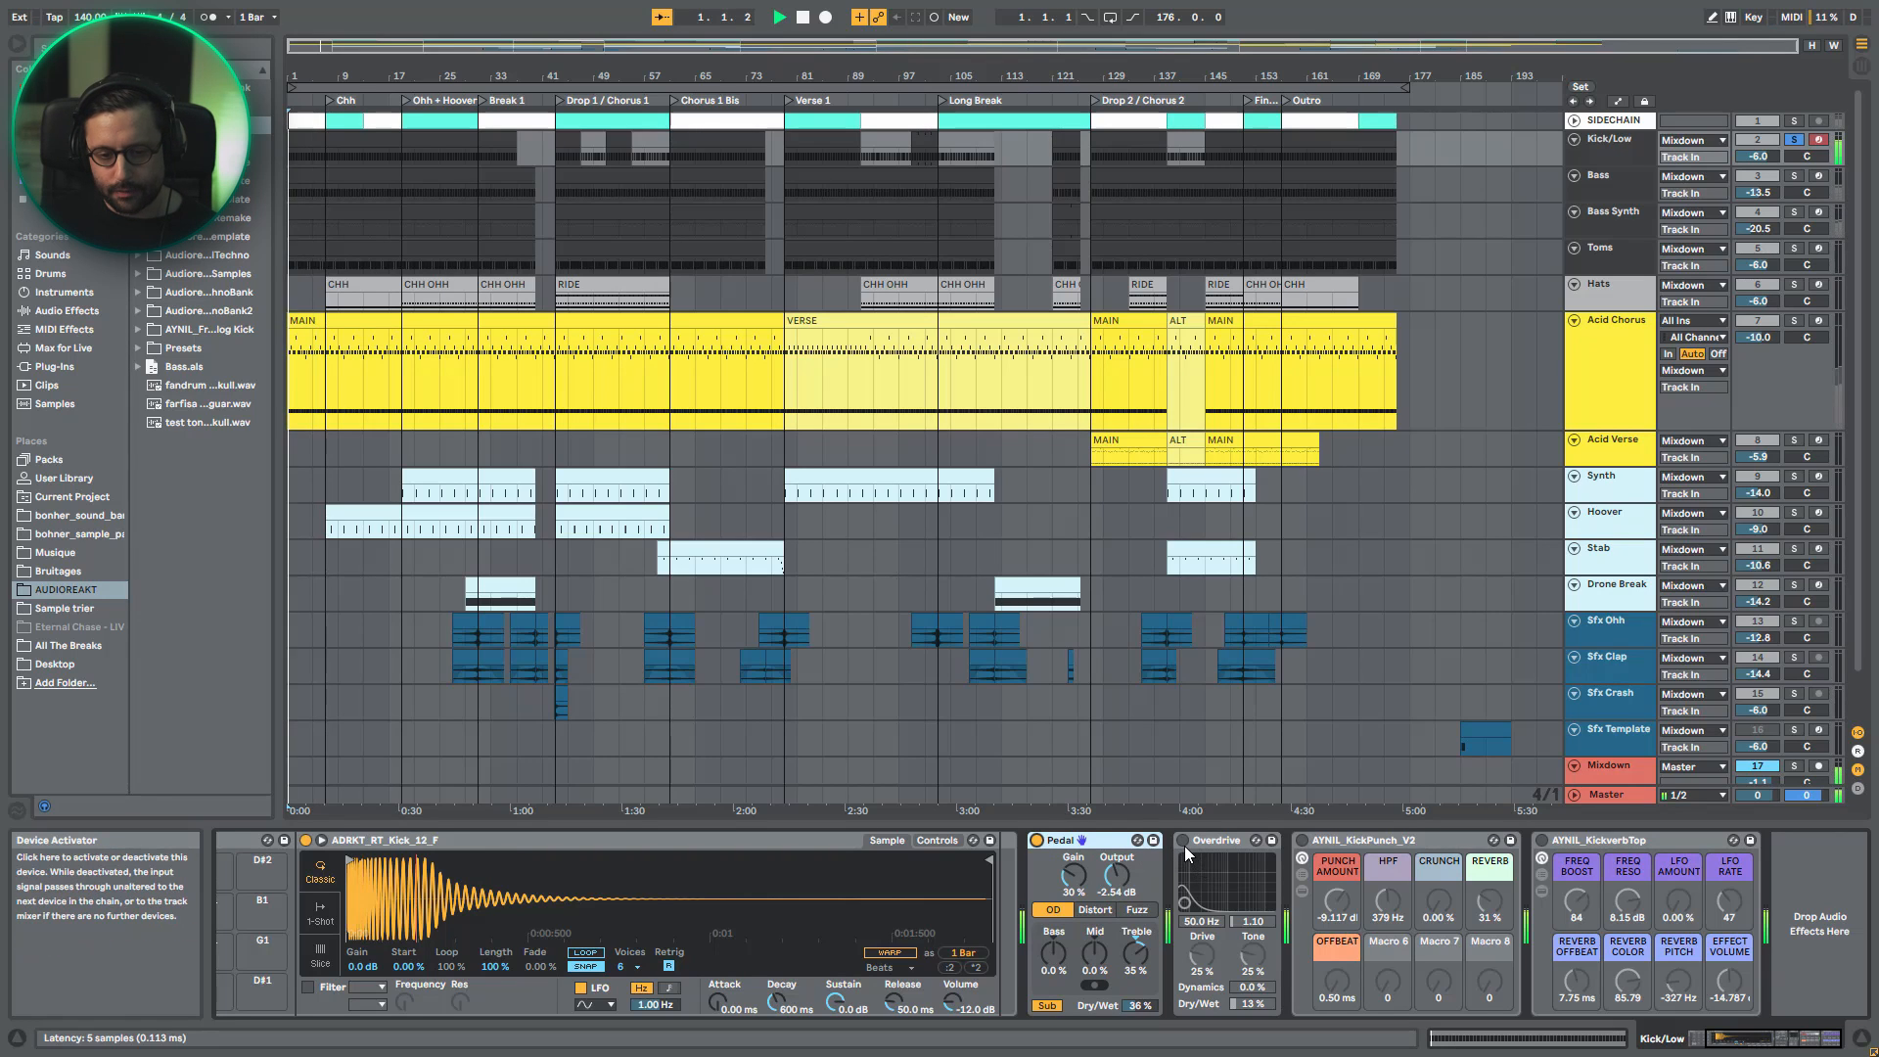
{"action": "left_click", "coordinate": [1183, 841]}
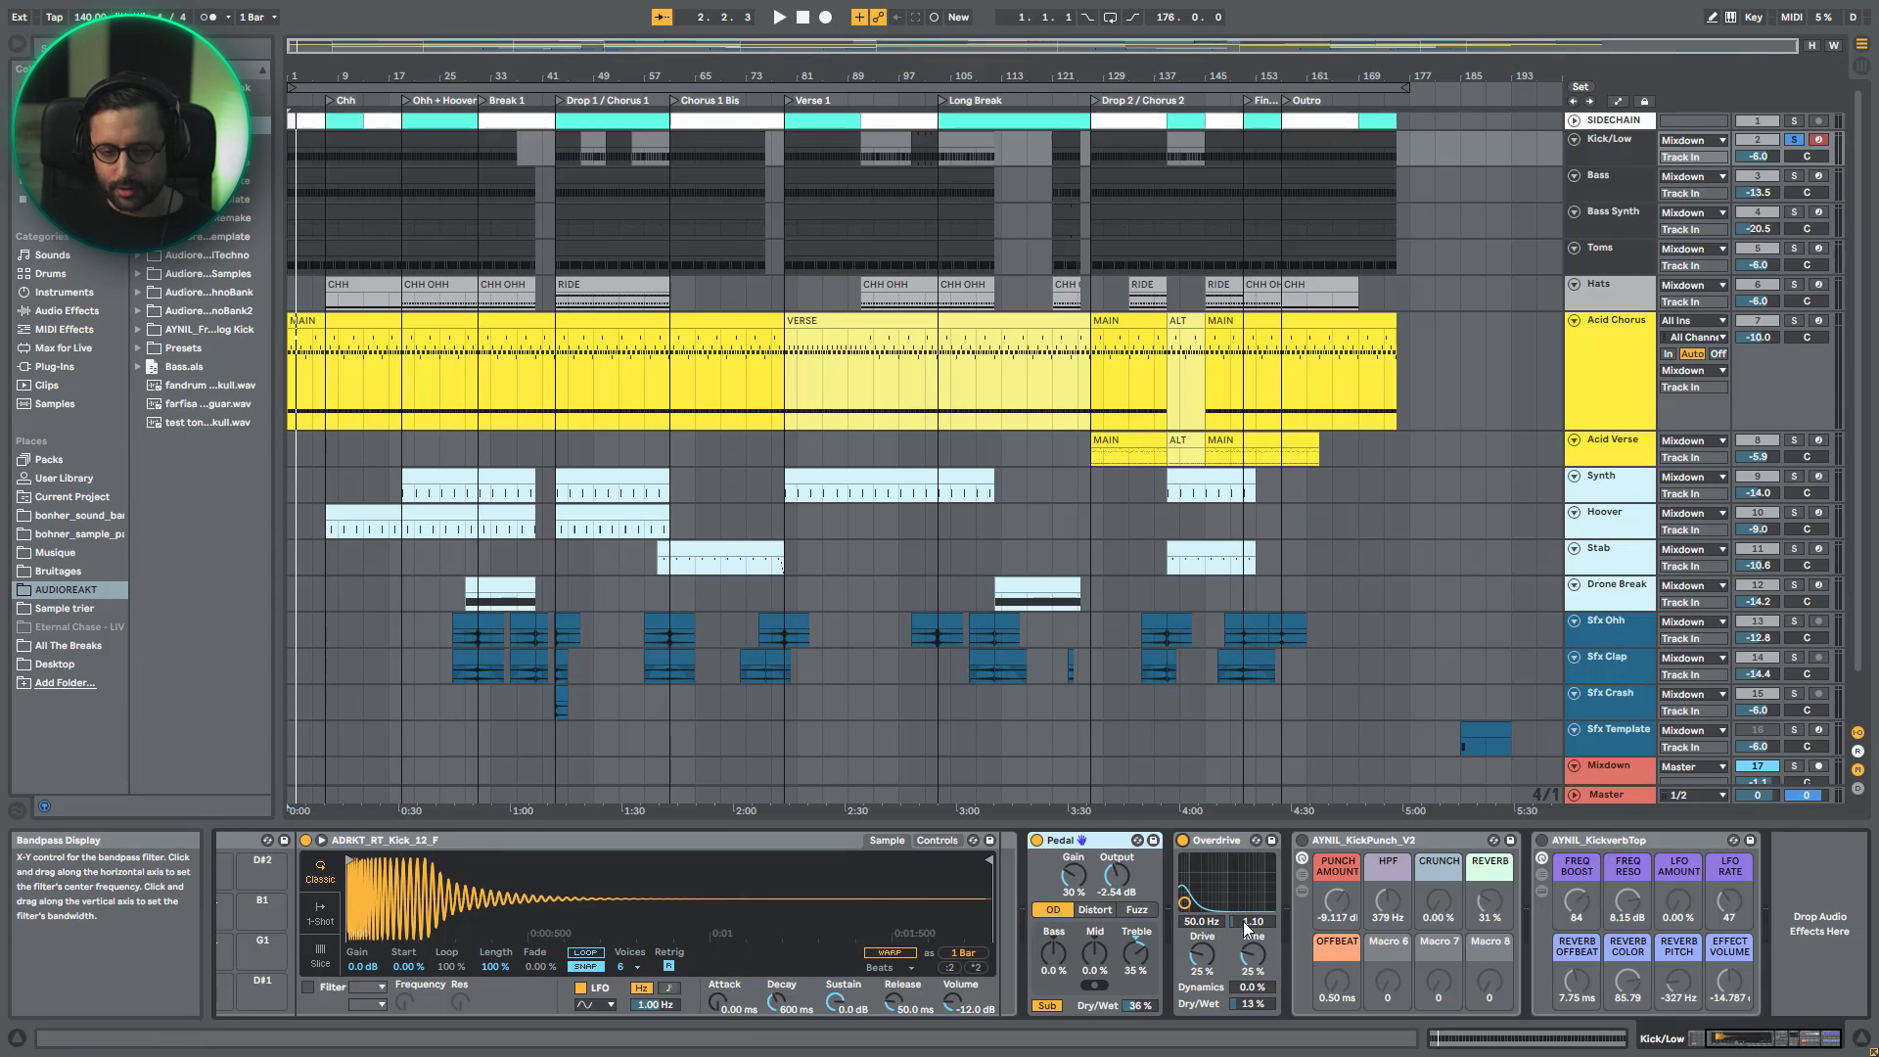
{"action": "key", "text": "space"}
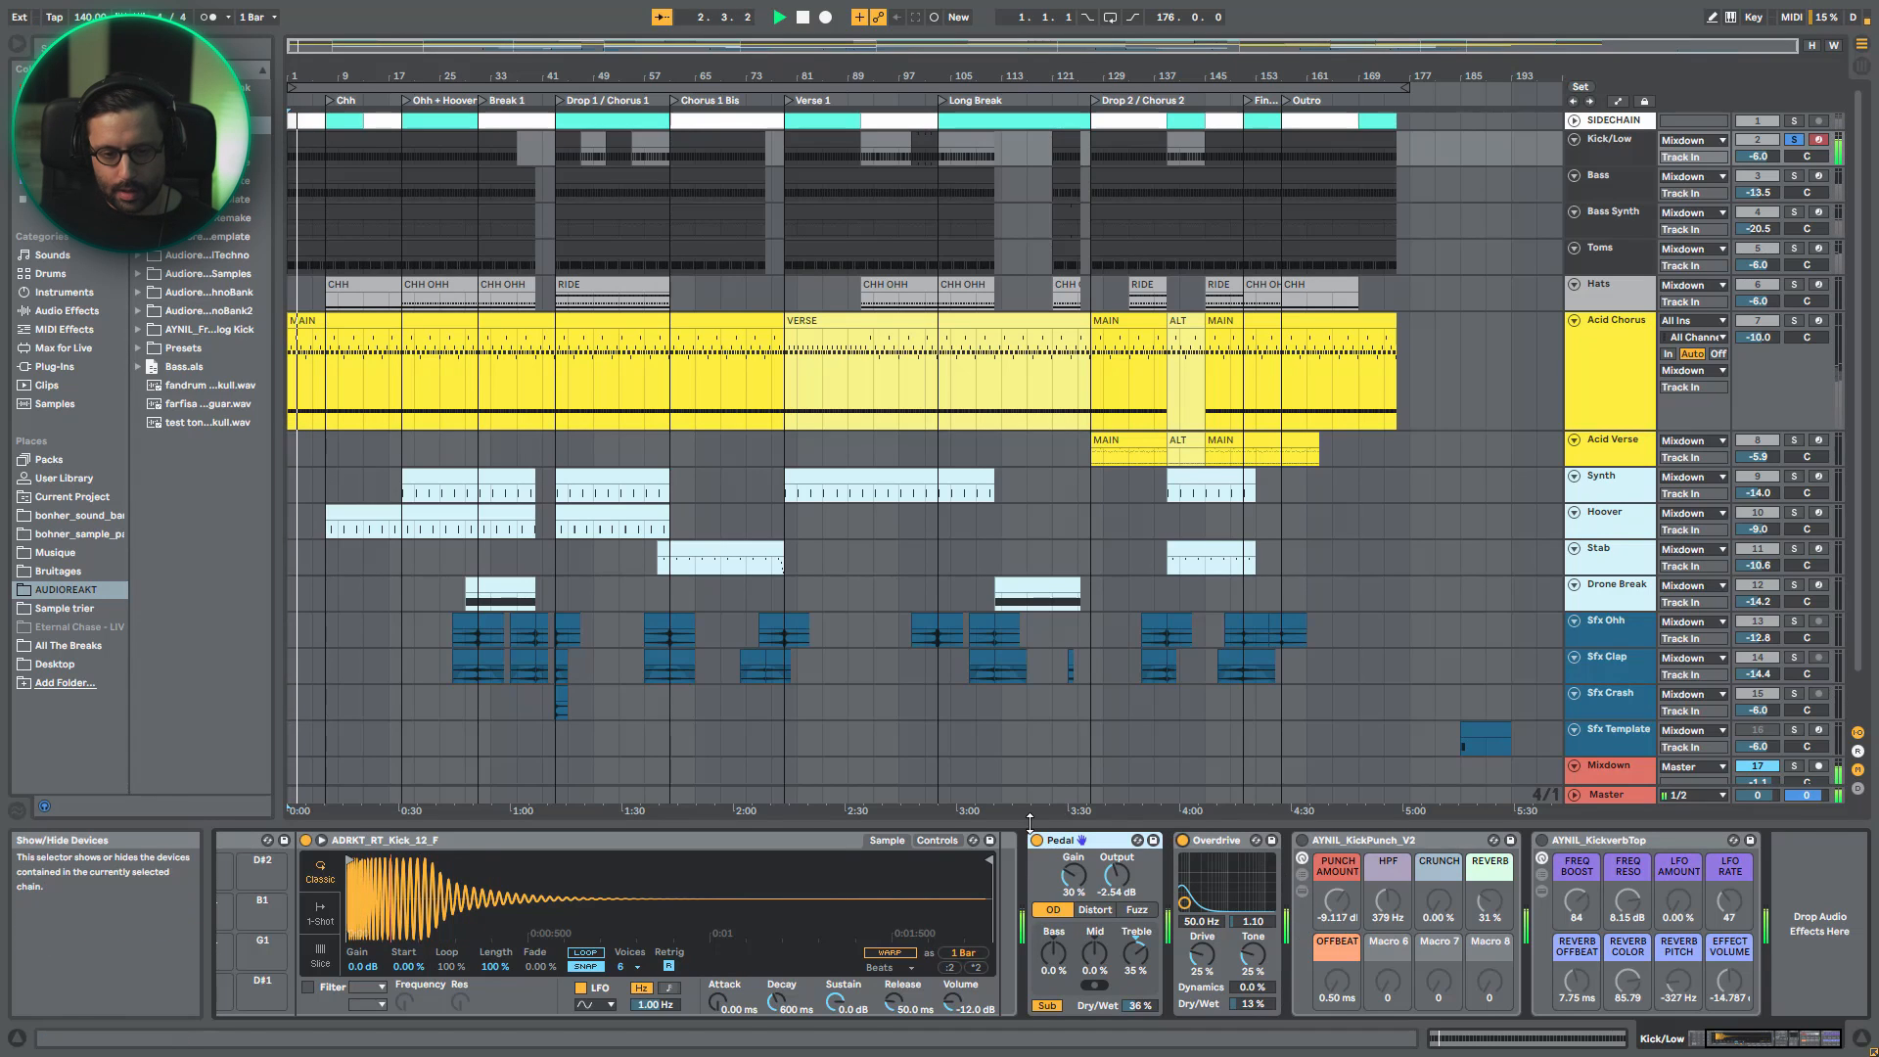
- Enable AYNIL_KickPunch_V2 on the kick, examine the devices in its TOP chain, and hide the rack's contents again
{"action": "left_click", "coordinate": [1365, 839]}
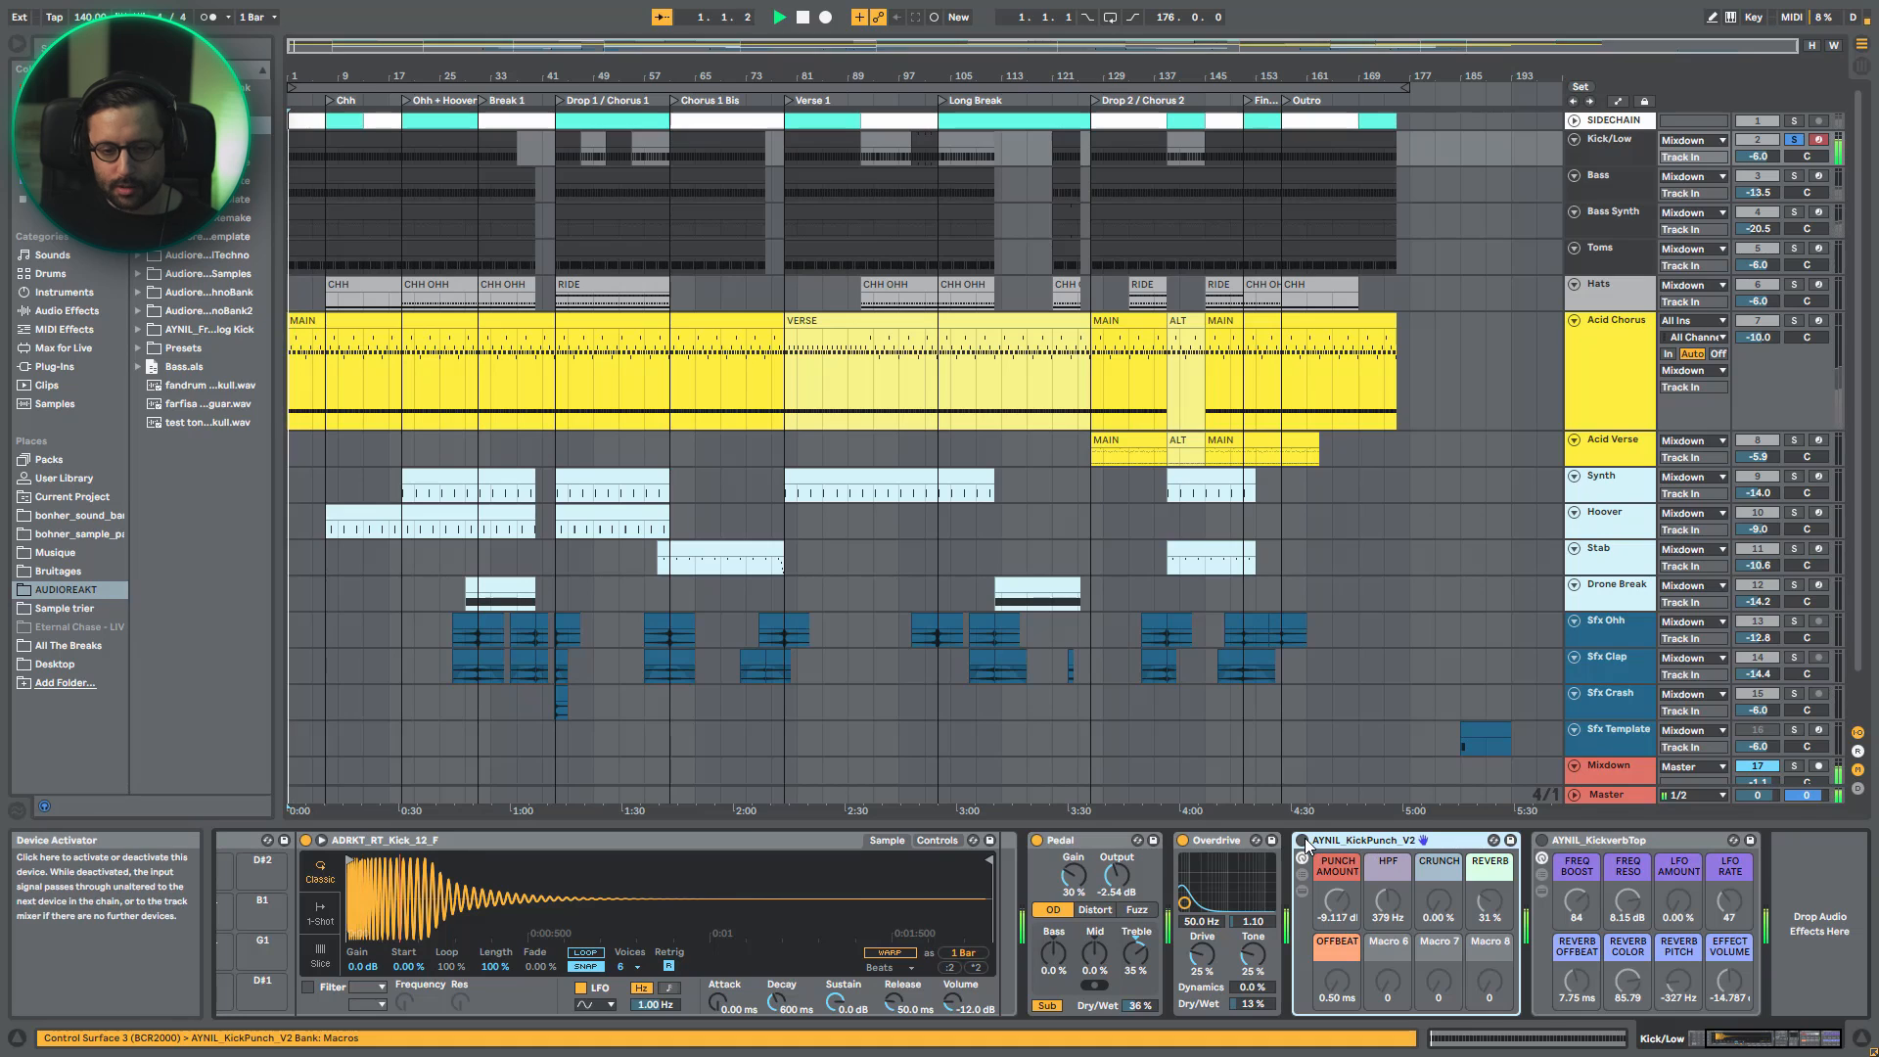
{"action": "left_click", "coordinate": [1301, 891]}
{"action": "left_click_drag", "start_coordinate": [1706, 1034], "coordinate": [1718, 1035]}
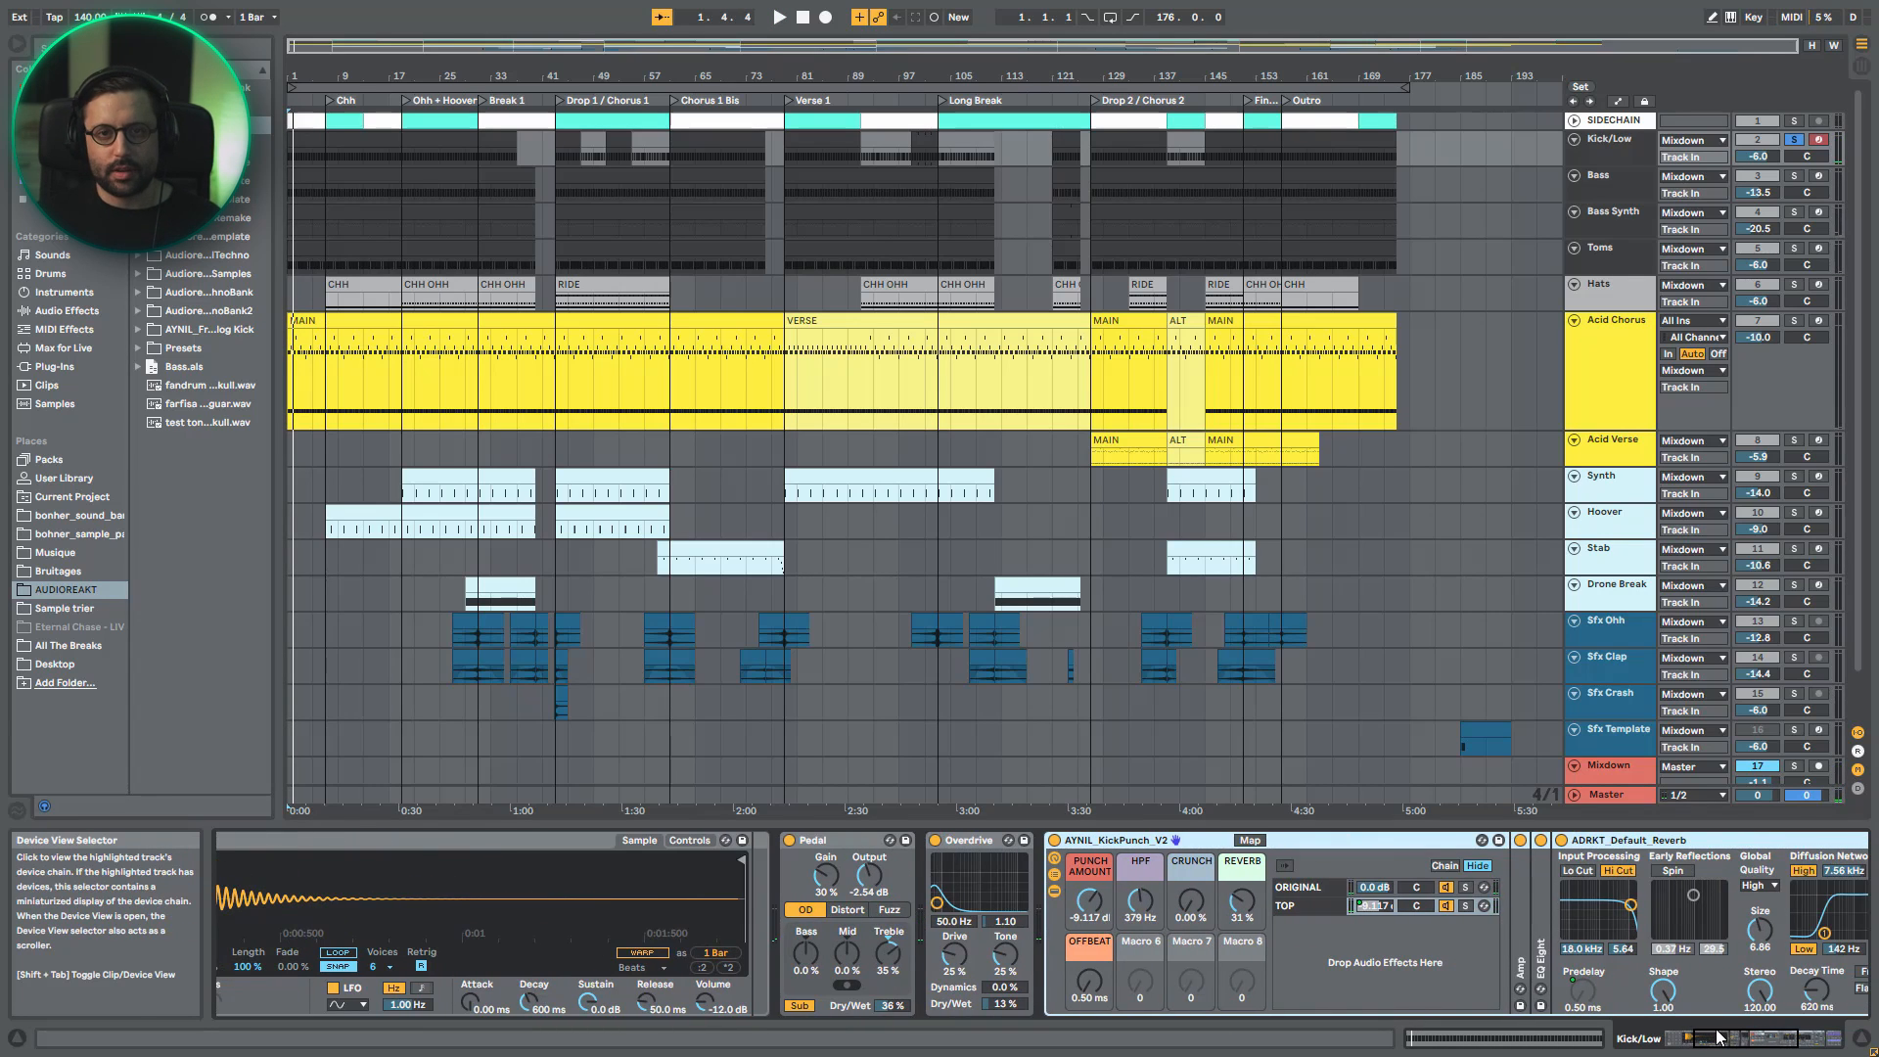
{"action": "left_click_drag", "start_coordinate": [1731, 1039], "coordinate": [1750, 1039]}
{"action": "left_click", "coordinate": [1060, 909]}
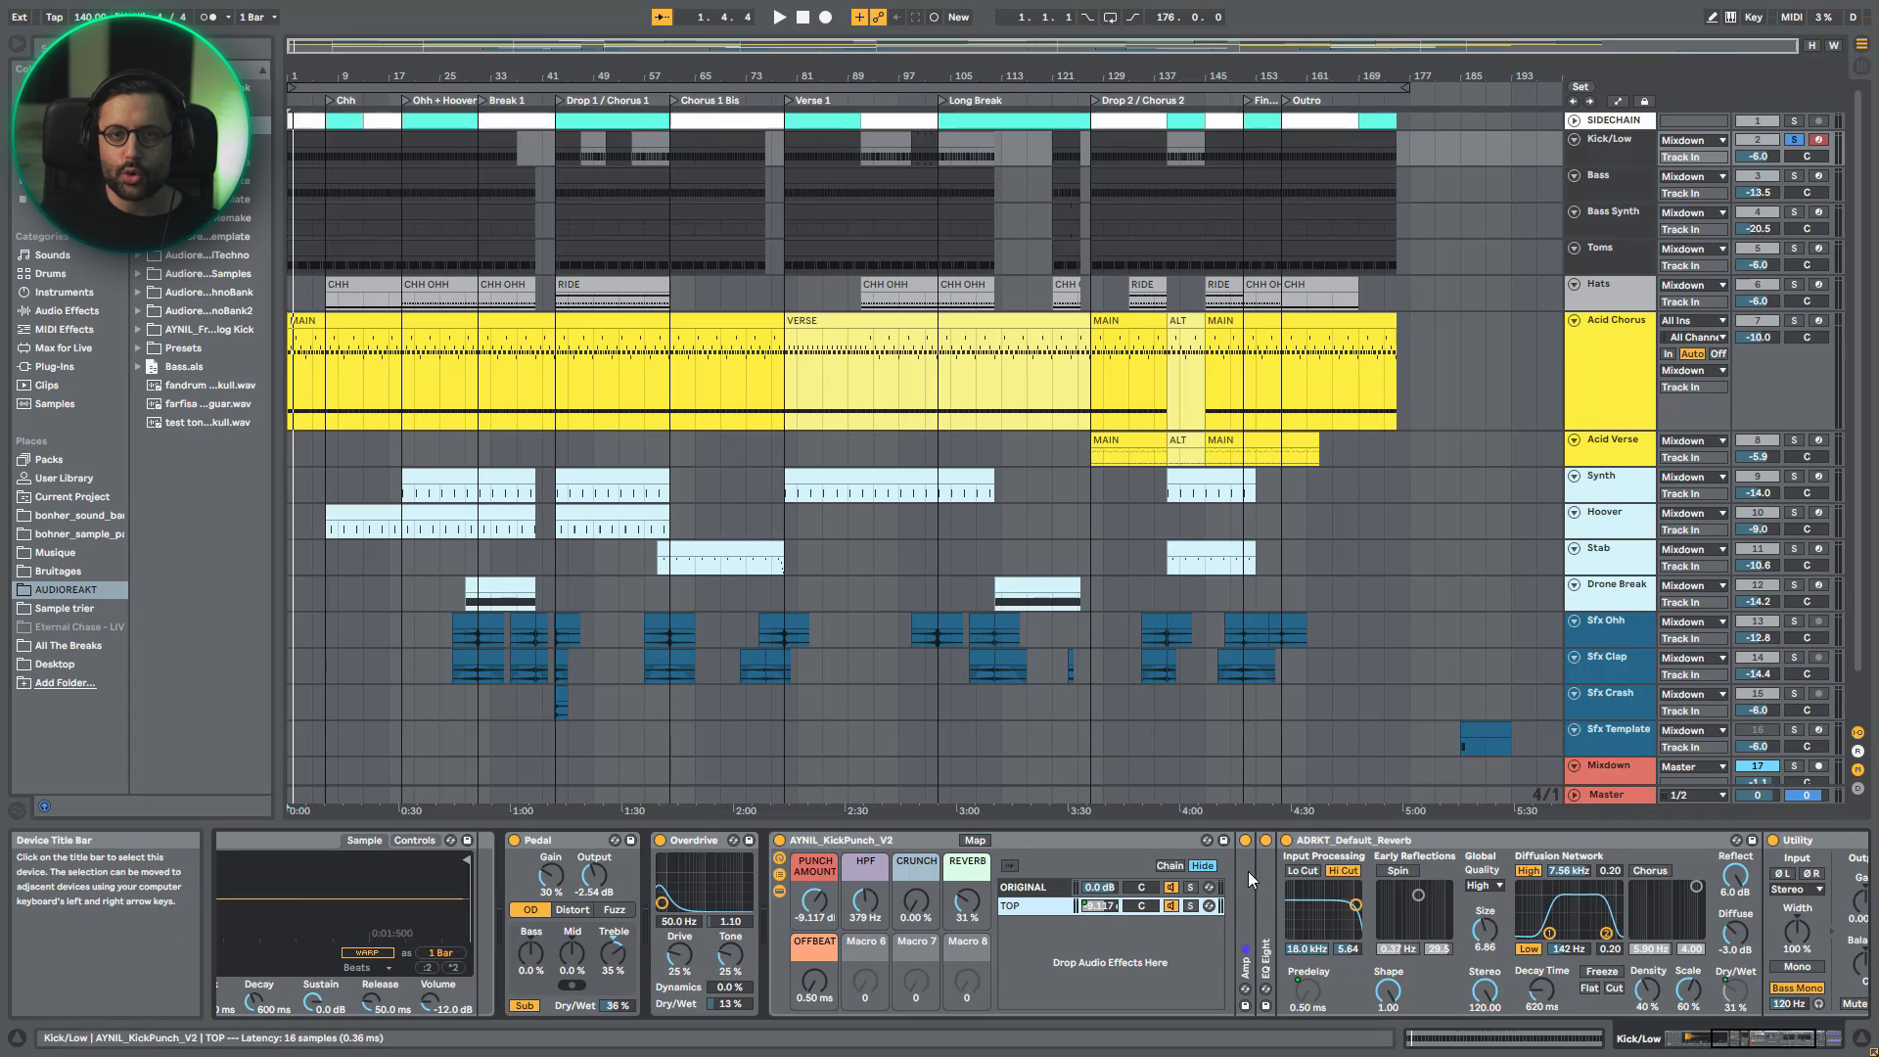
{"action": "left_click", "coordinate": [779, 874]}
{"action": "left_click", "coordinate": [781, 872]}
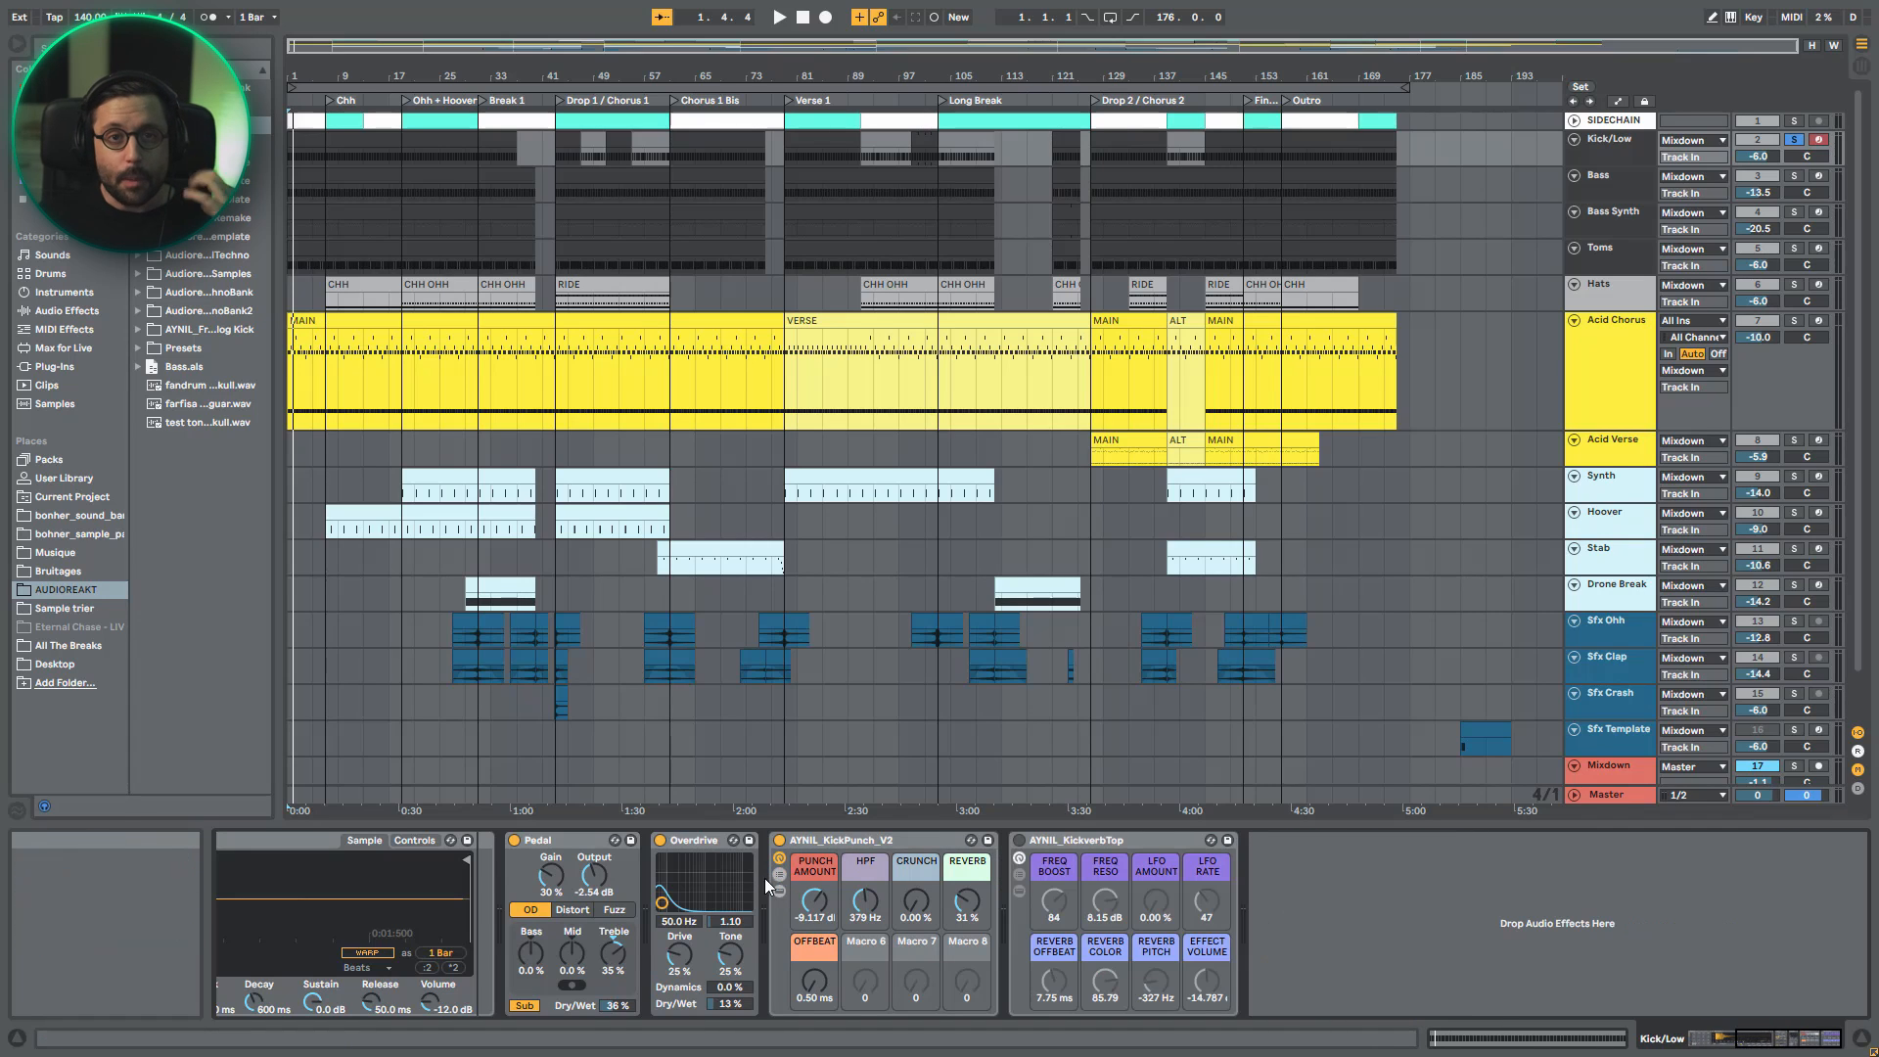
- Play the kick and compare it with AYNIL_KickPunch_V2 bypassed and enabled
{"action": "key", "text": "space"}
{"action": "left_click", "coordinate": [778, 842]}
{"action": "left_click", "coordinate": [778, 840]}
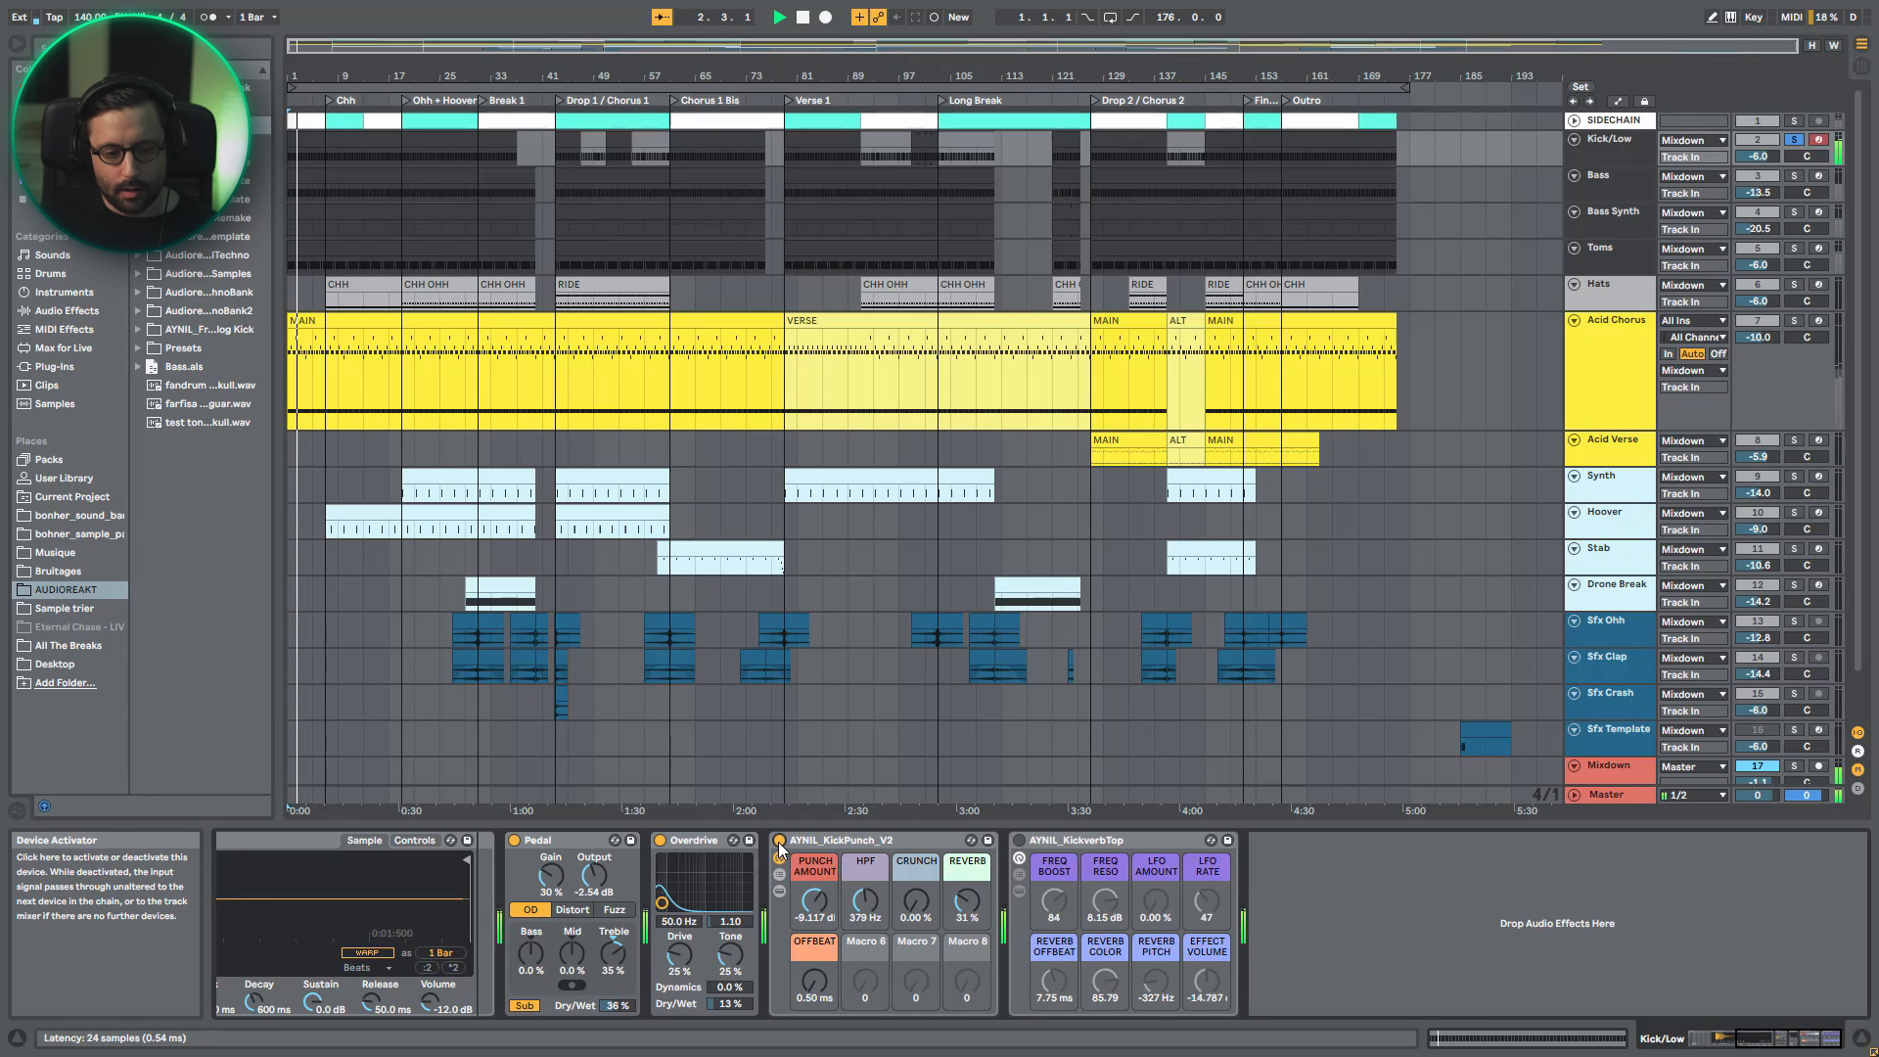
{"action": "key", "text": "space"}
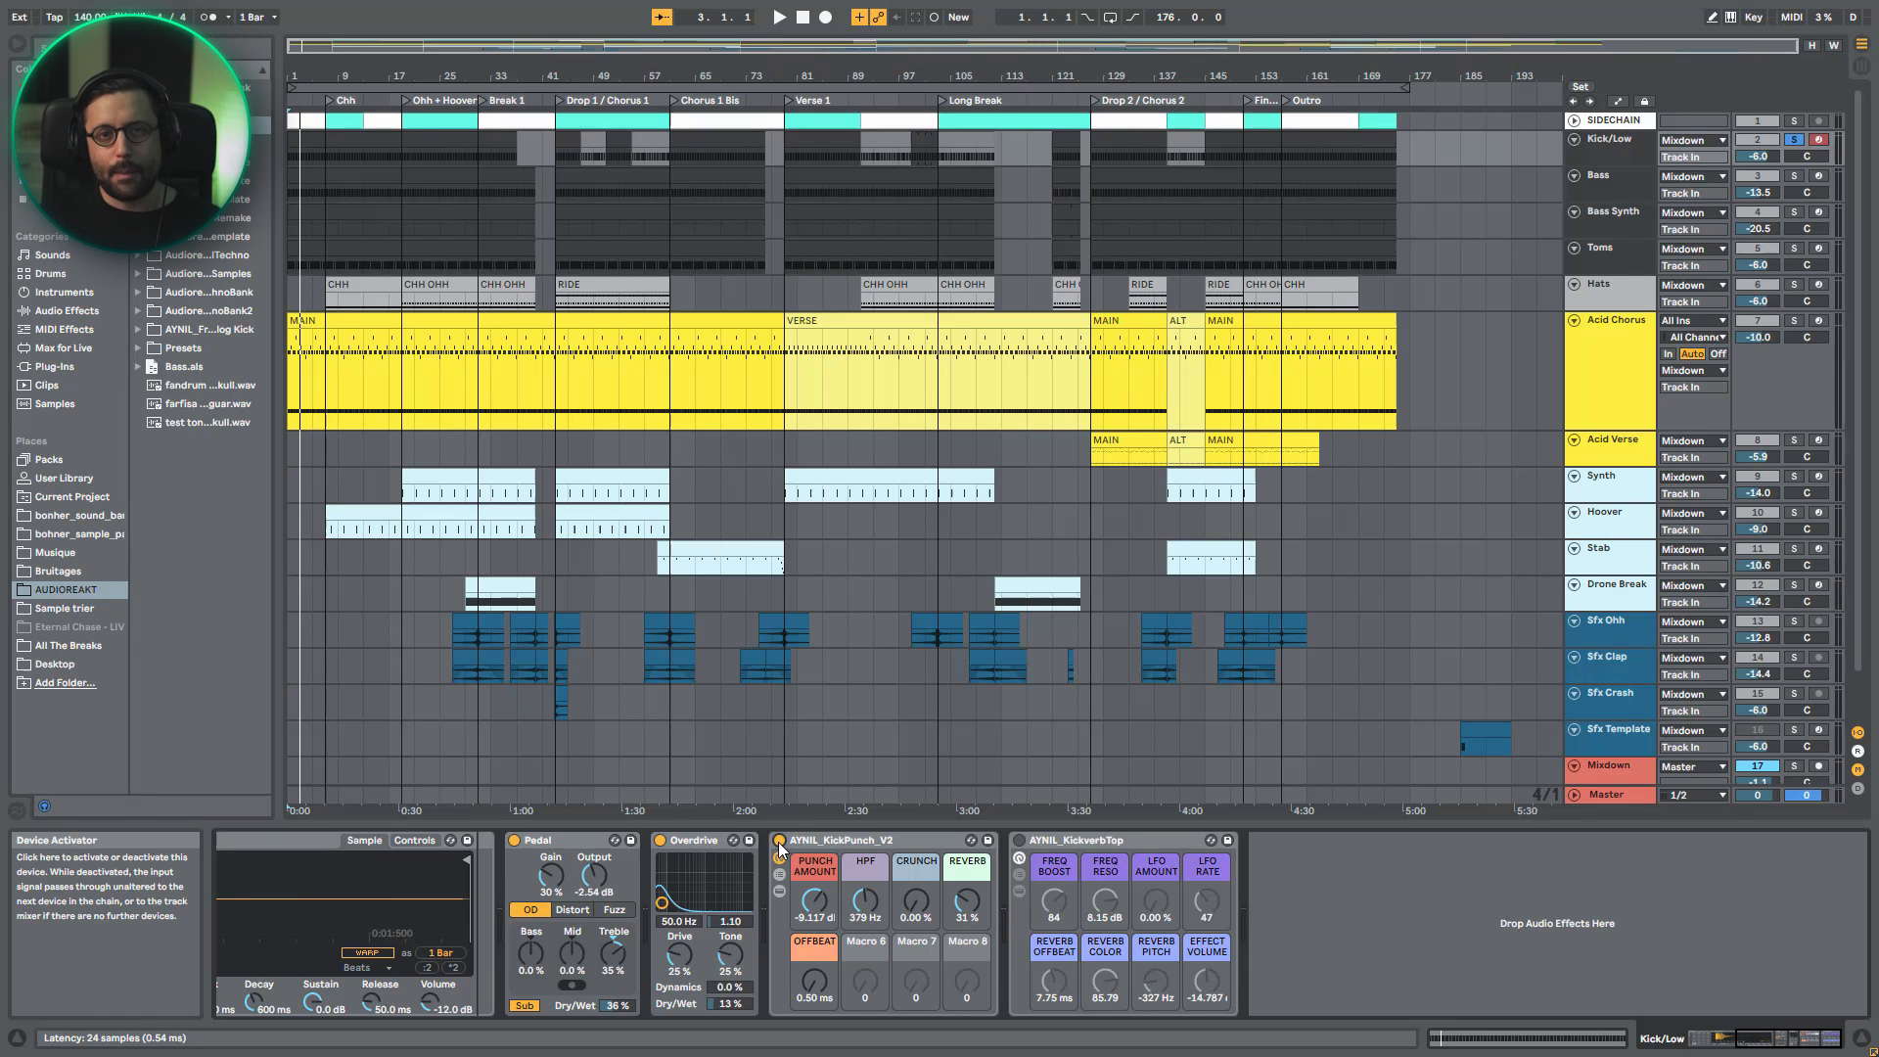
- Enable AYNIL_KickverbTop while listening to the kick, and reveal the rack's chains and devices
{"action": "key", "text": "space"}
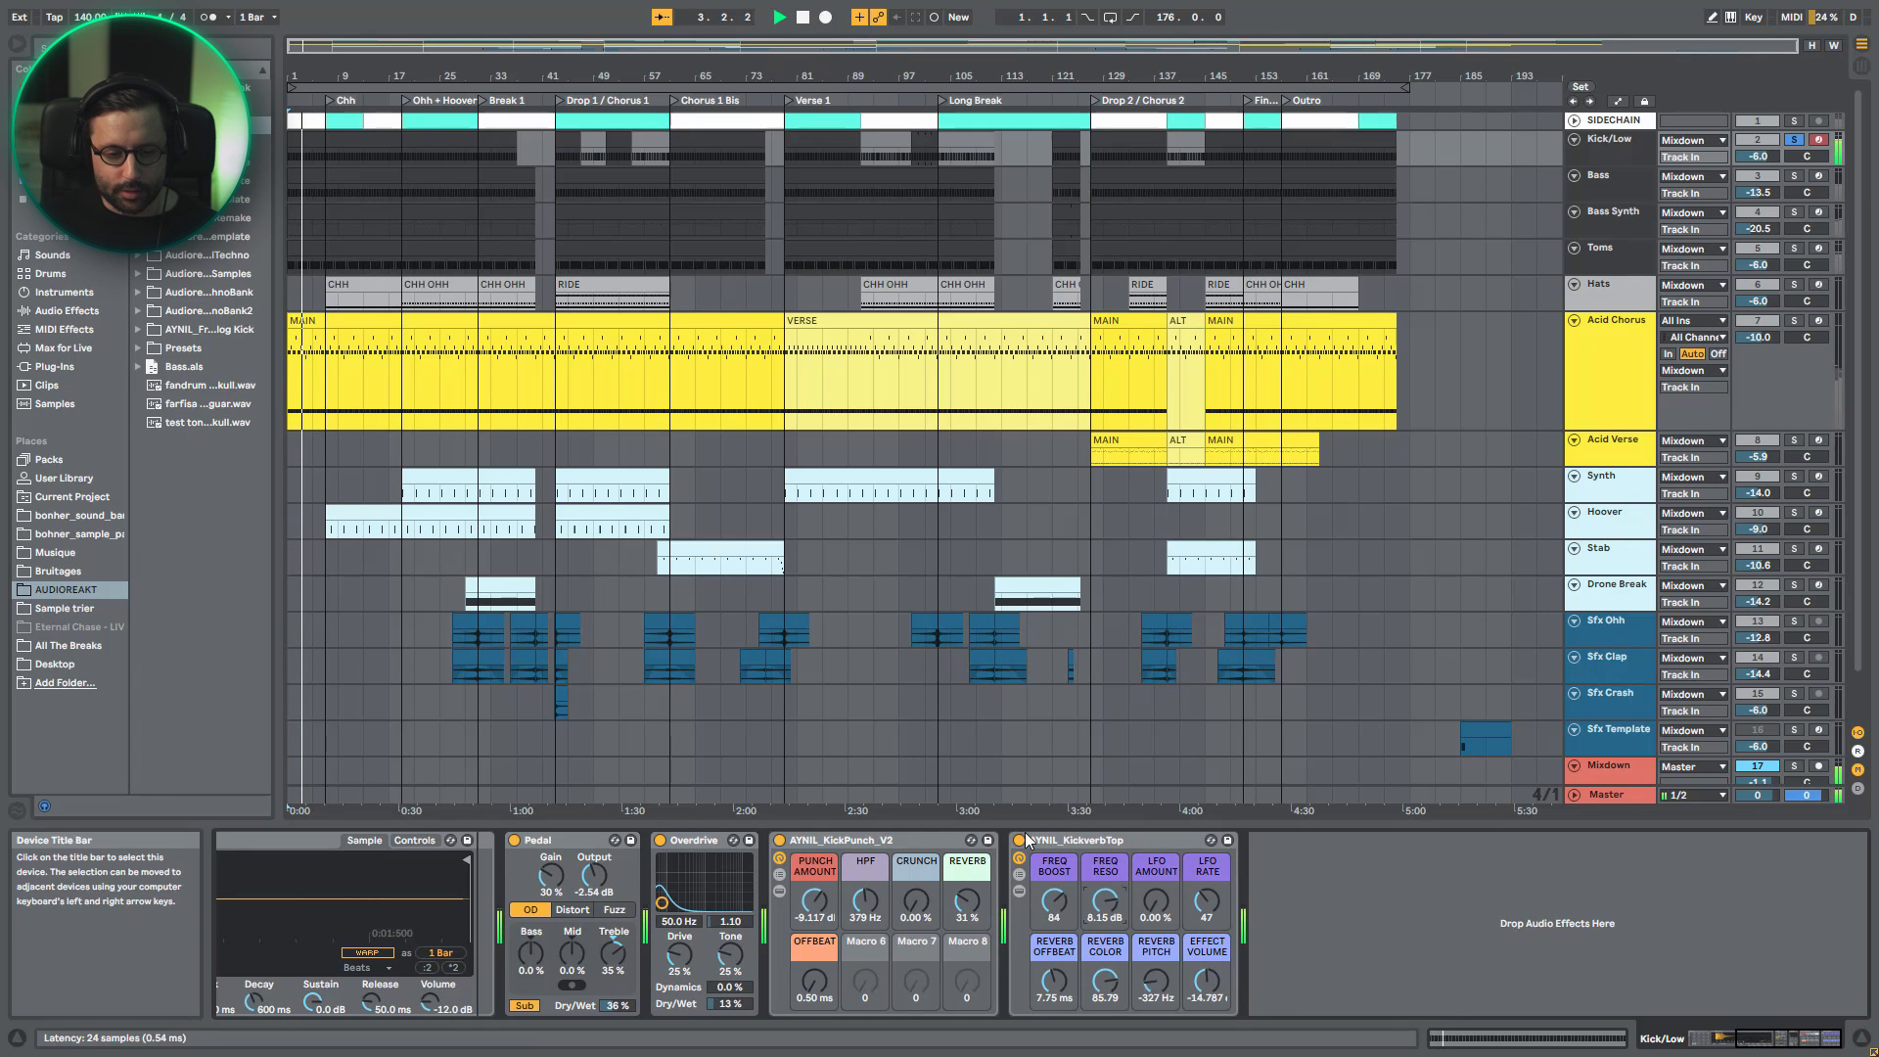
{"action": "left_click", "coordinate": [1018, 839]}
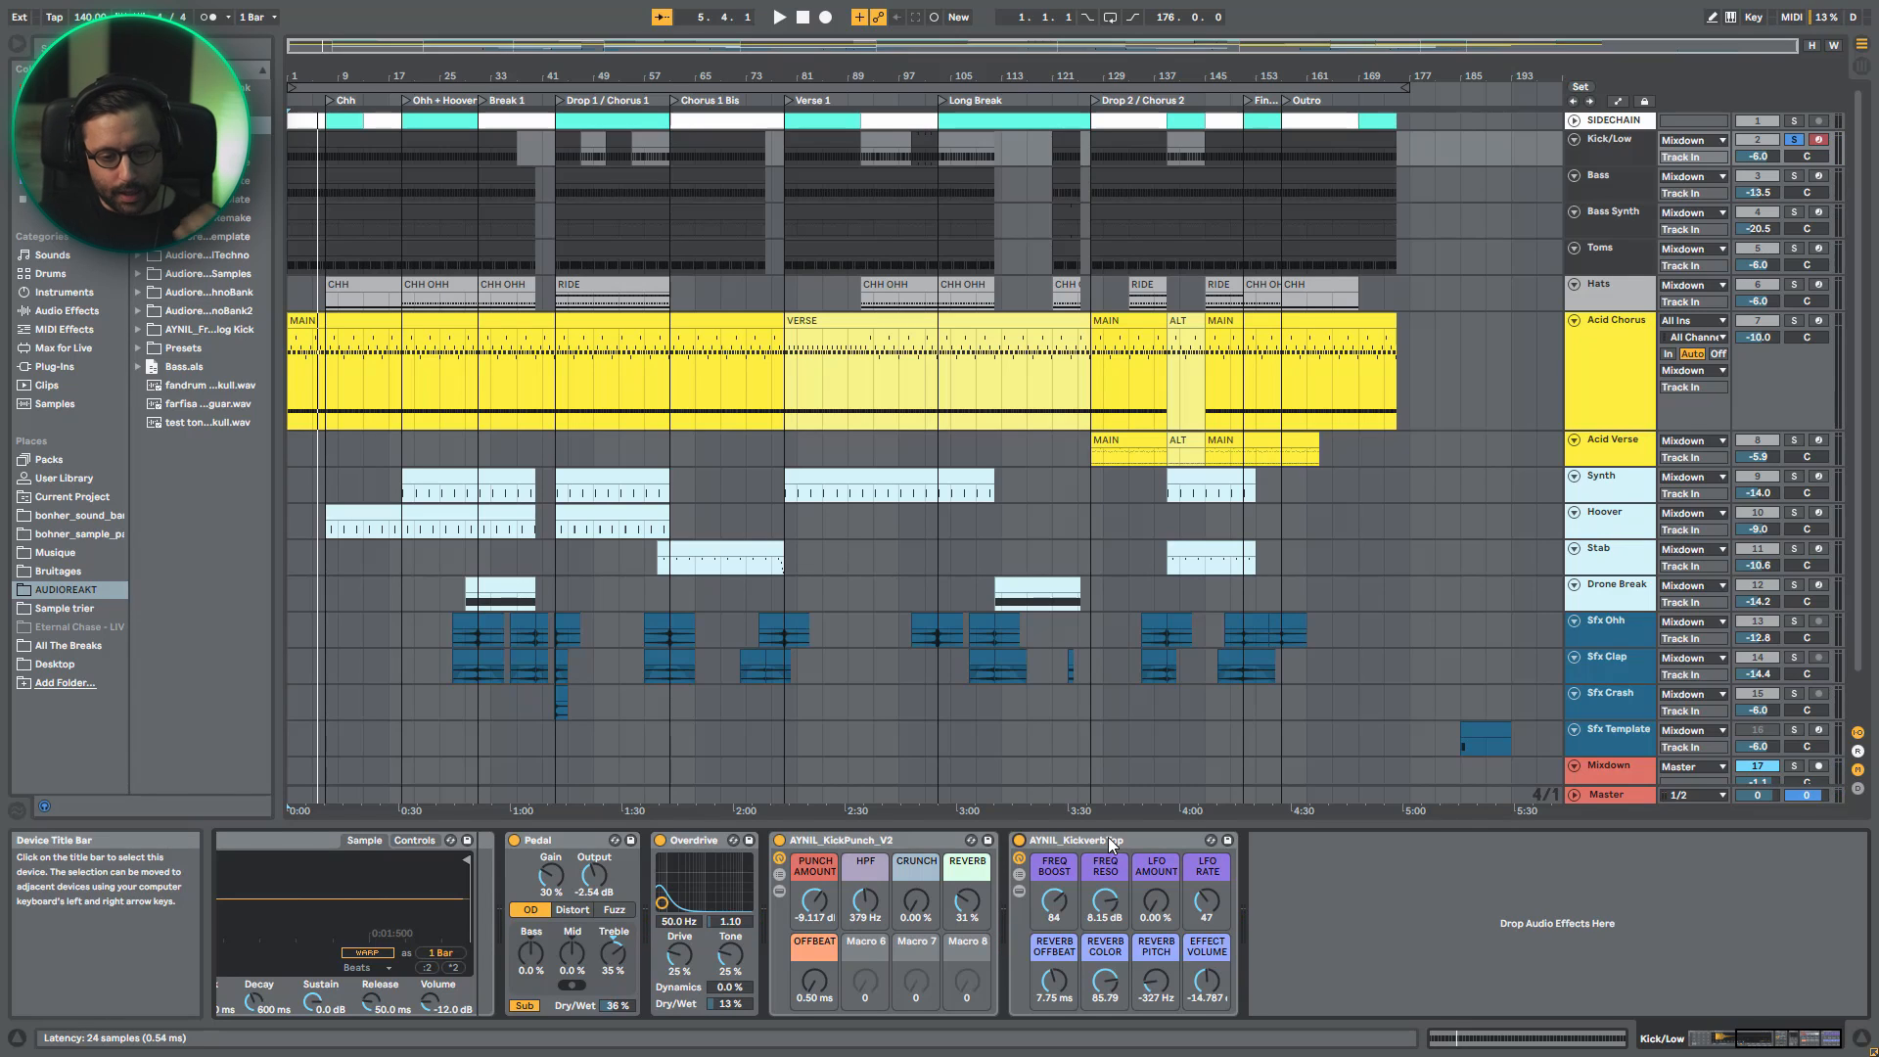
{"action": "left_click", "coordinate": [1019, 891]}
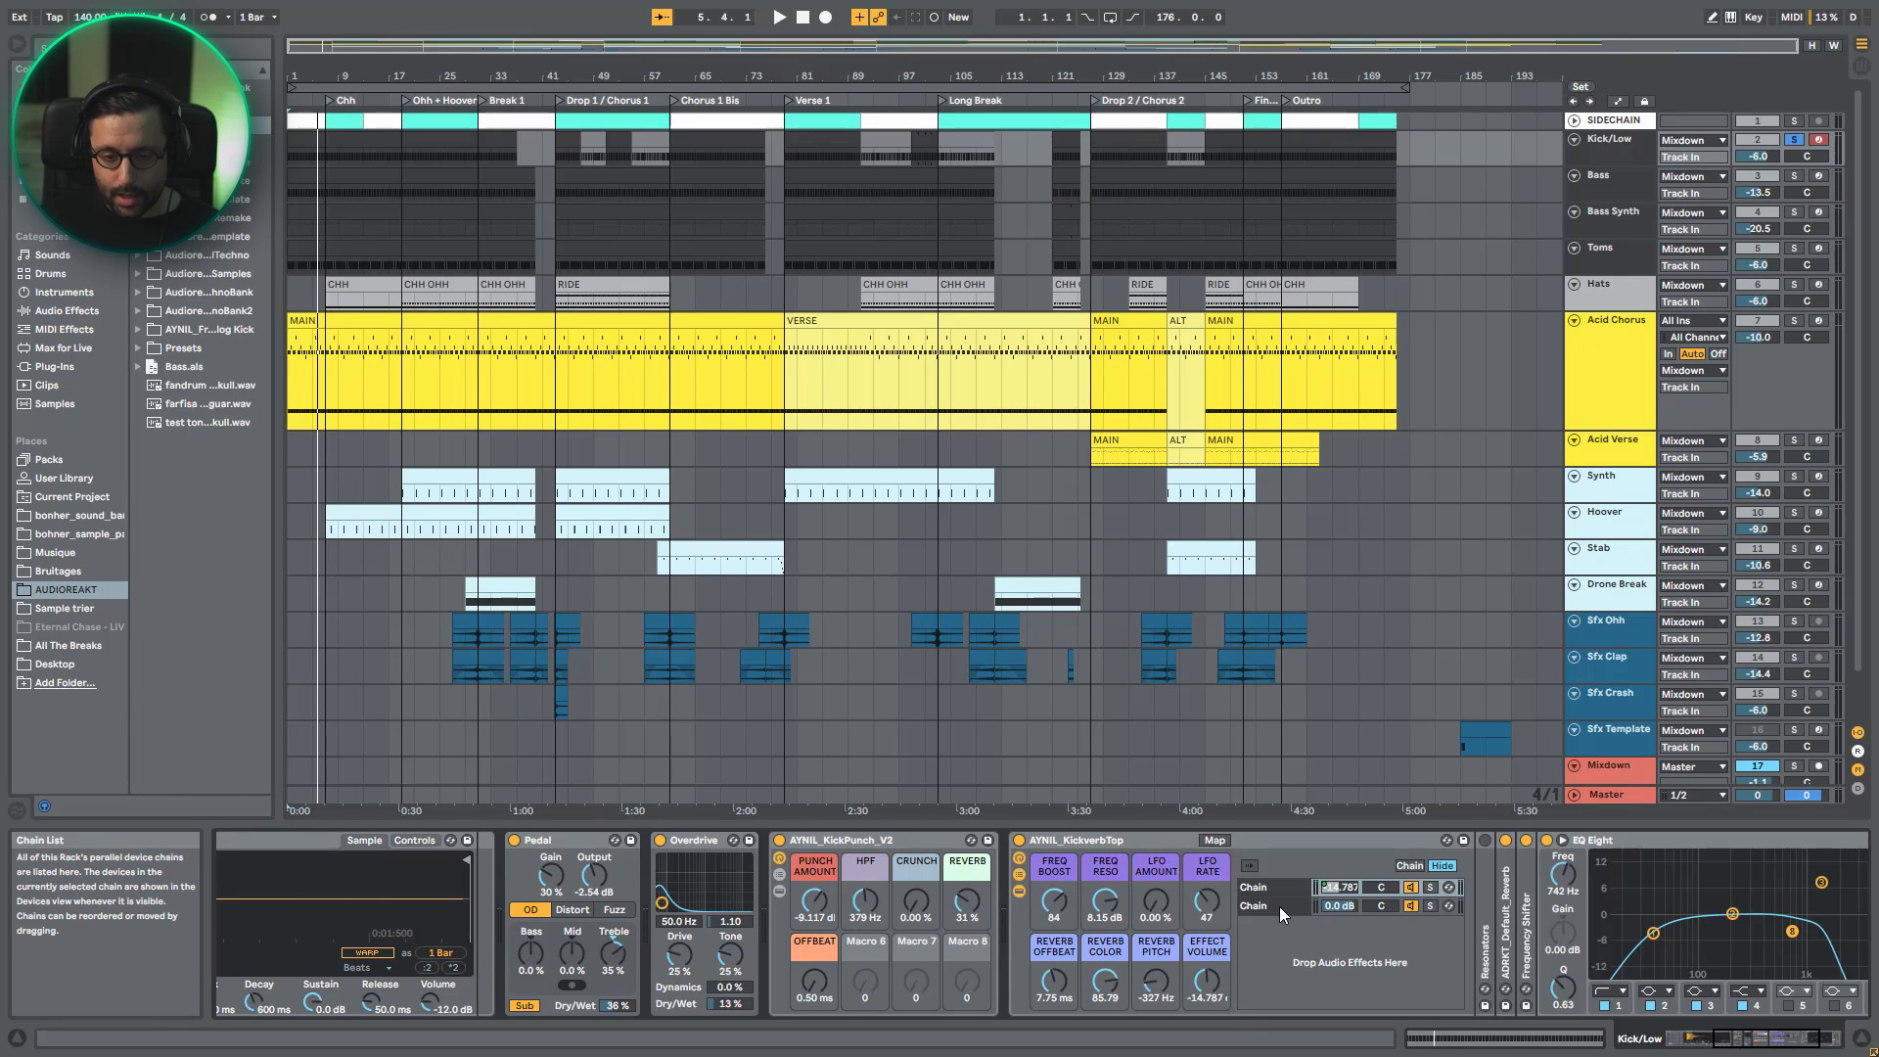
- Select the first chain of AYNIL_KickverbTop and play the kick with the rack bypassed and enabled
{"action": "left_click", "coordinate": [1273, 892]}
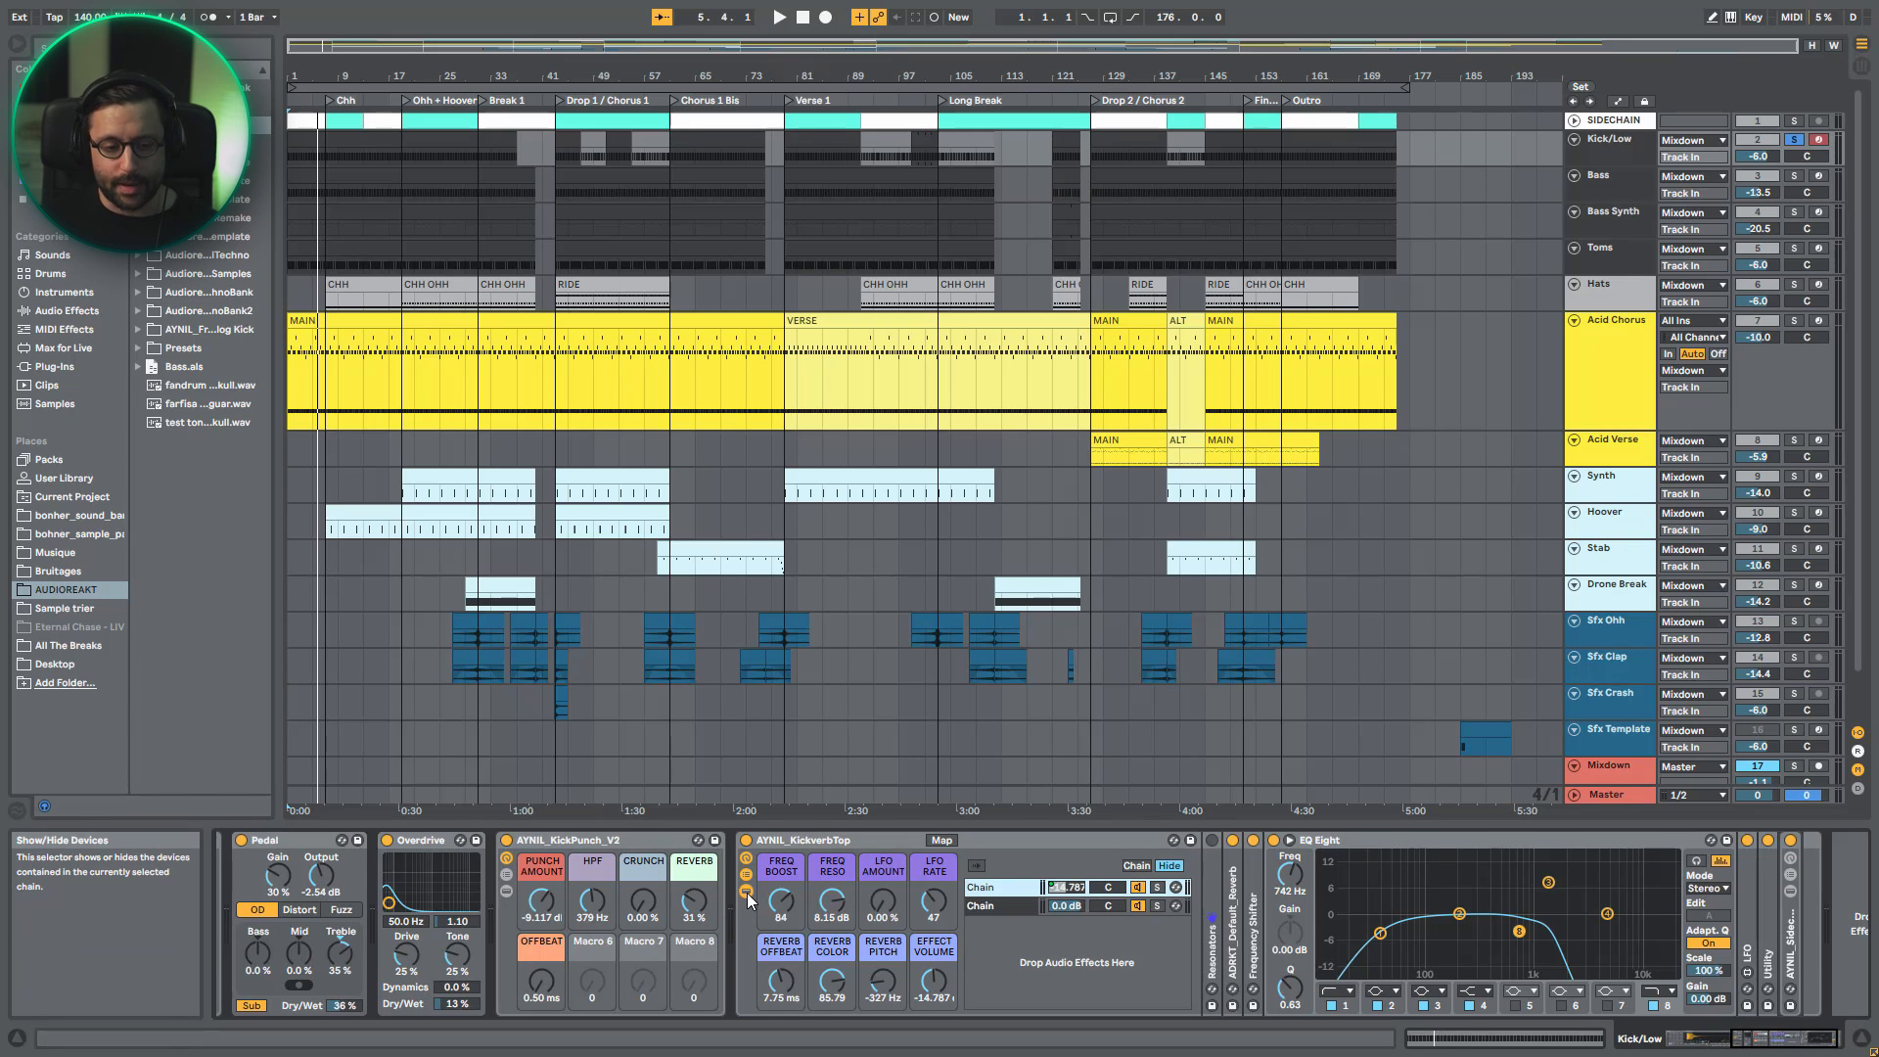
{"action": "key", "text": "space"}
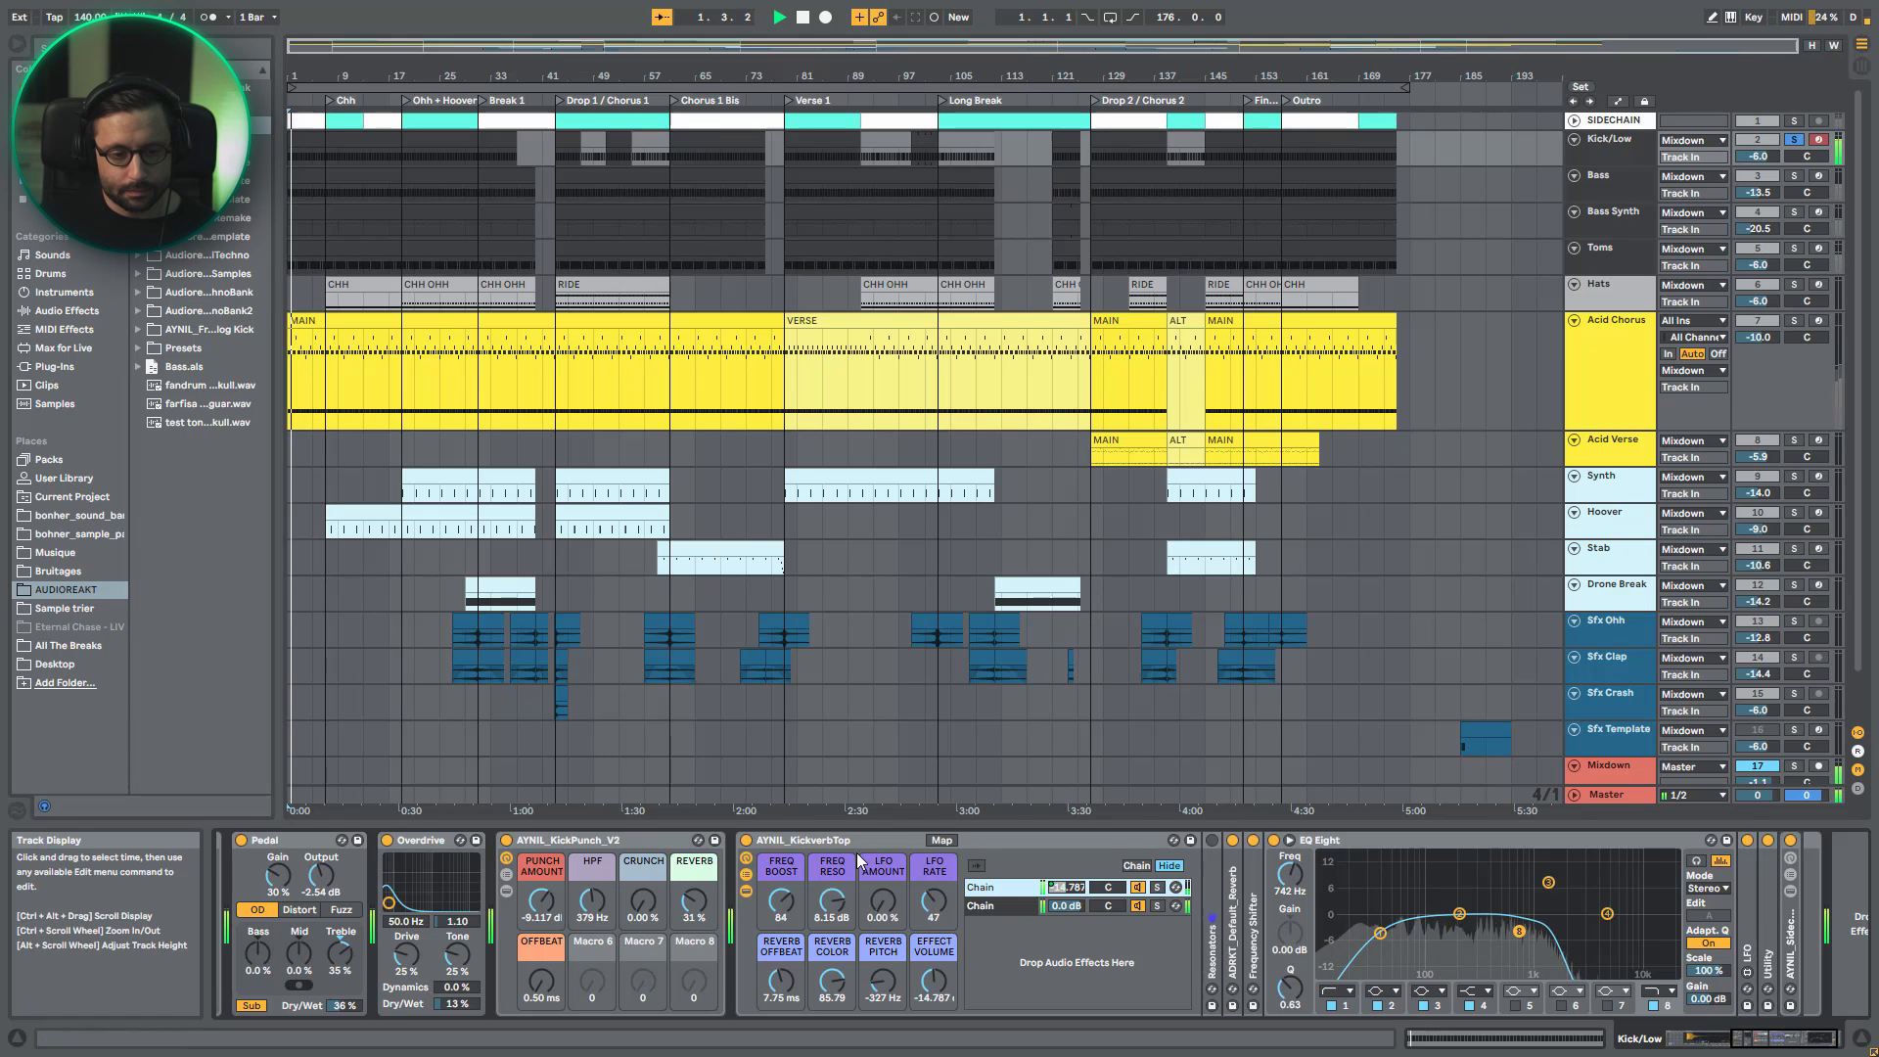
{"action": "left_click", "coordinate": [745, 840]}
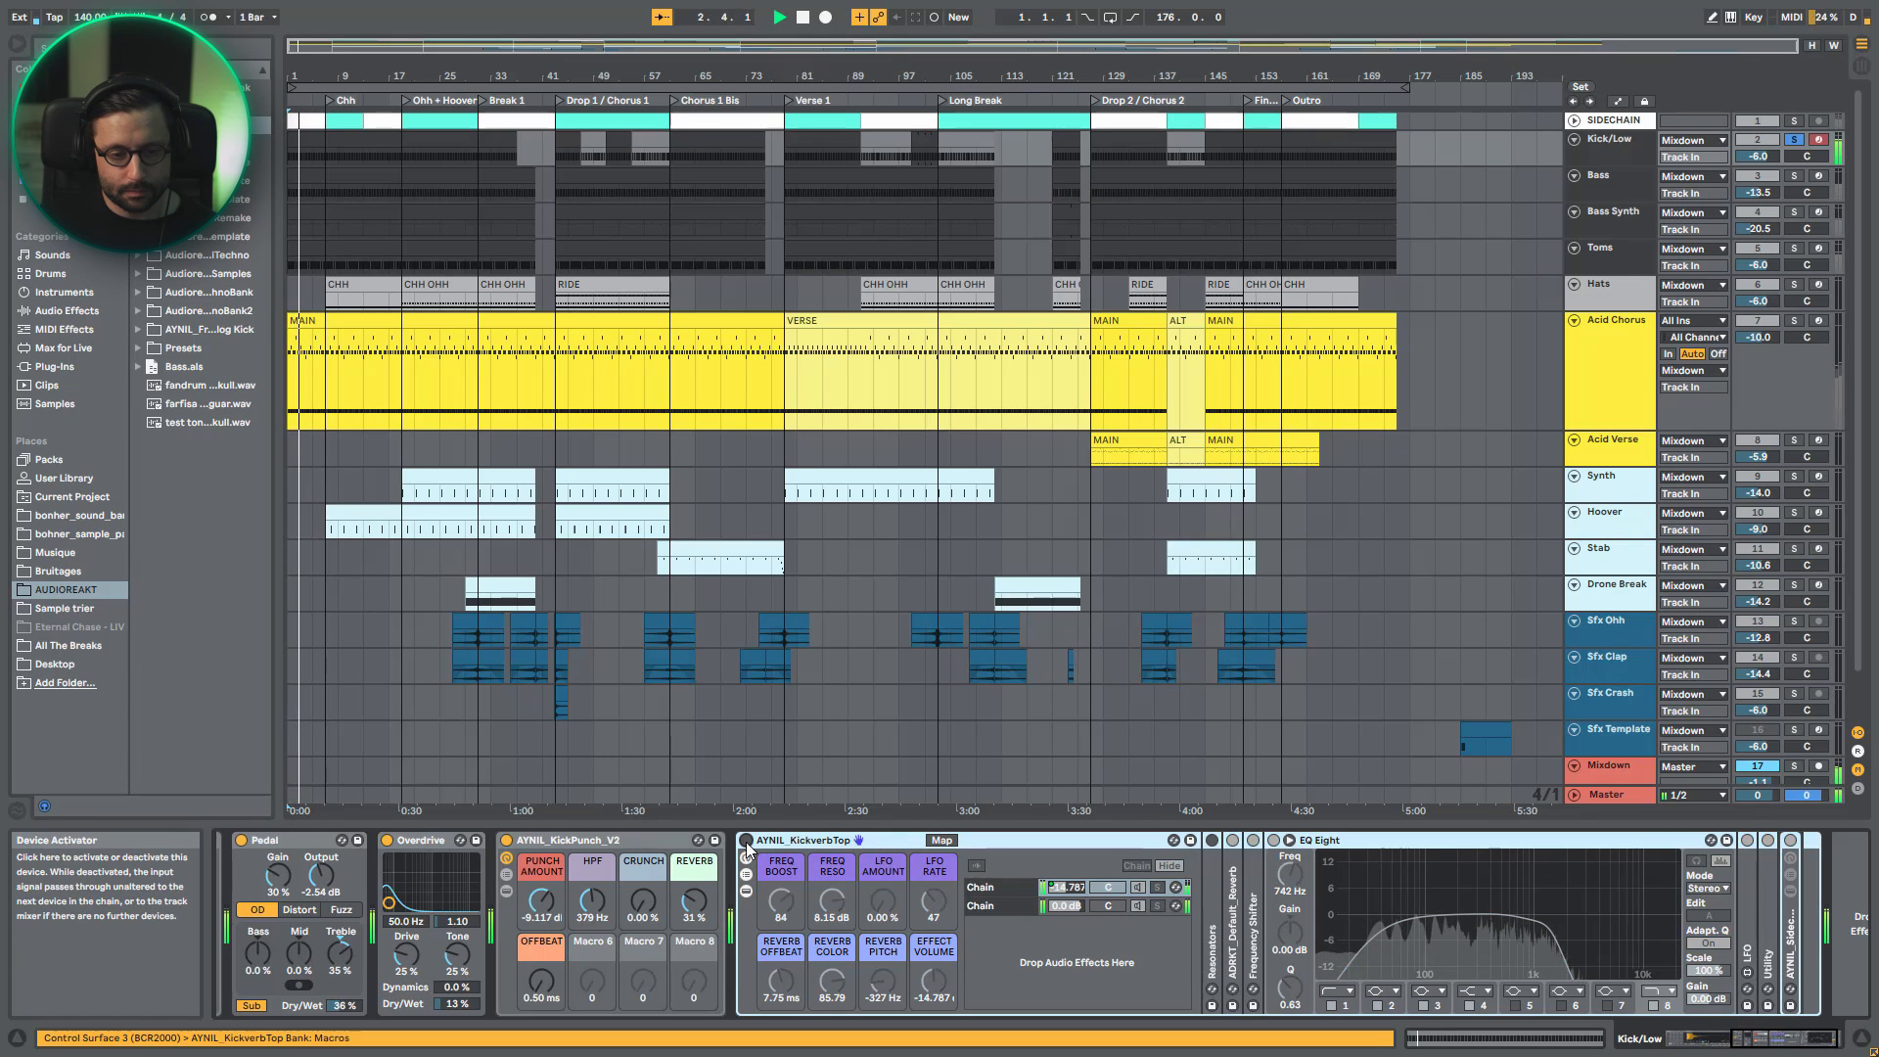
{"action": "left_click", "coordinate": [746, 841]}
{"action": "key", "text": "space"}
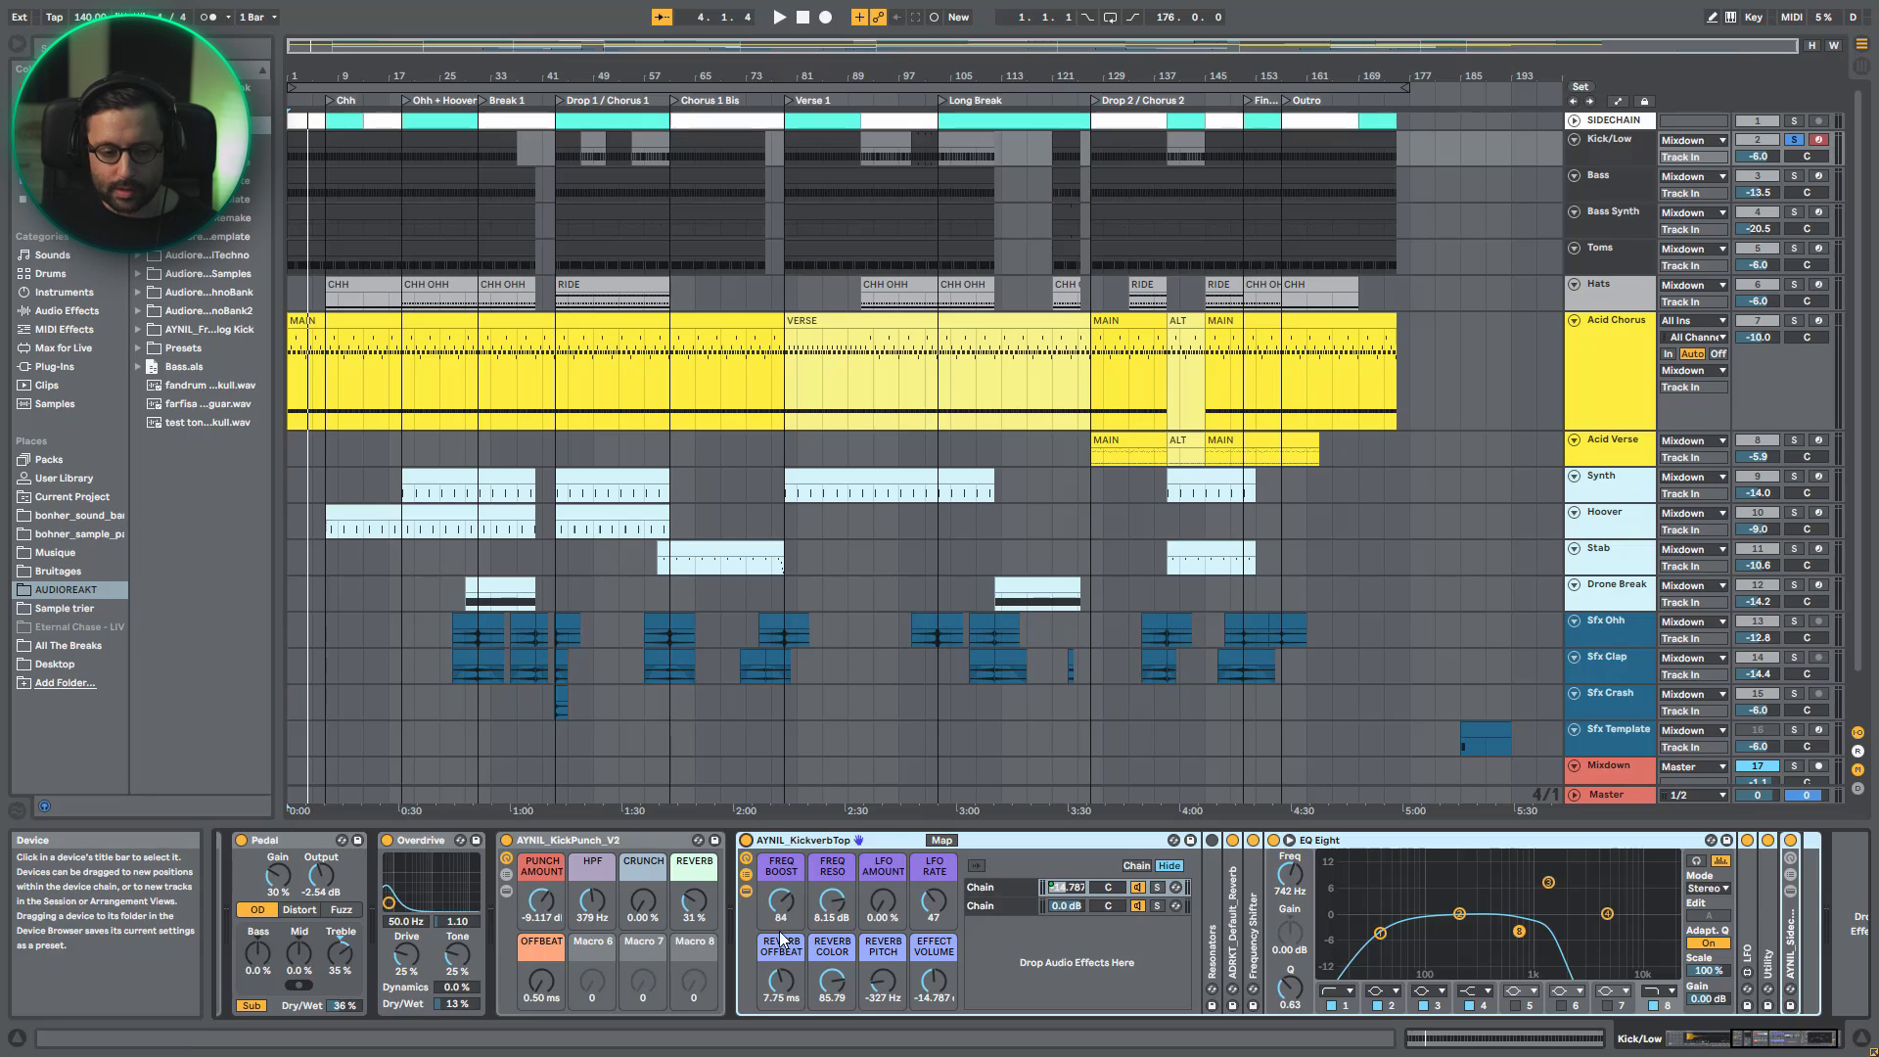
- Hide the chains and devices of AYNIL_KickverbTop and compare the kick once more with the rack bypassed and enabled
{"action": "left_click", "coordinate": [746, 892]}
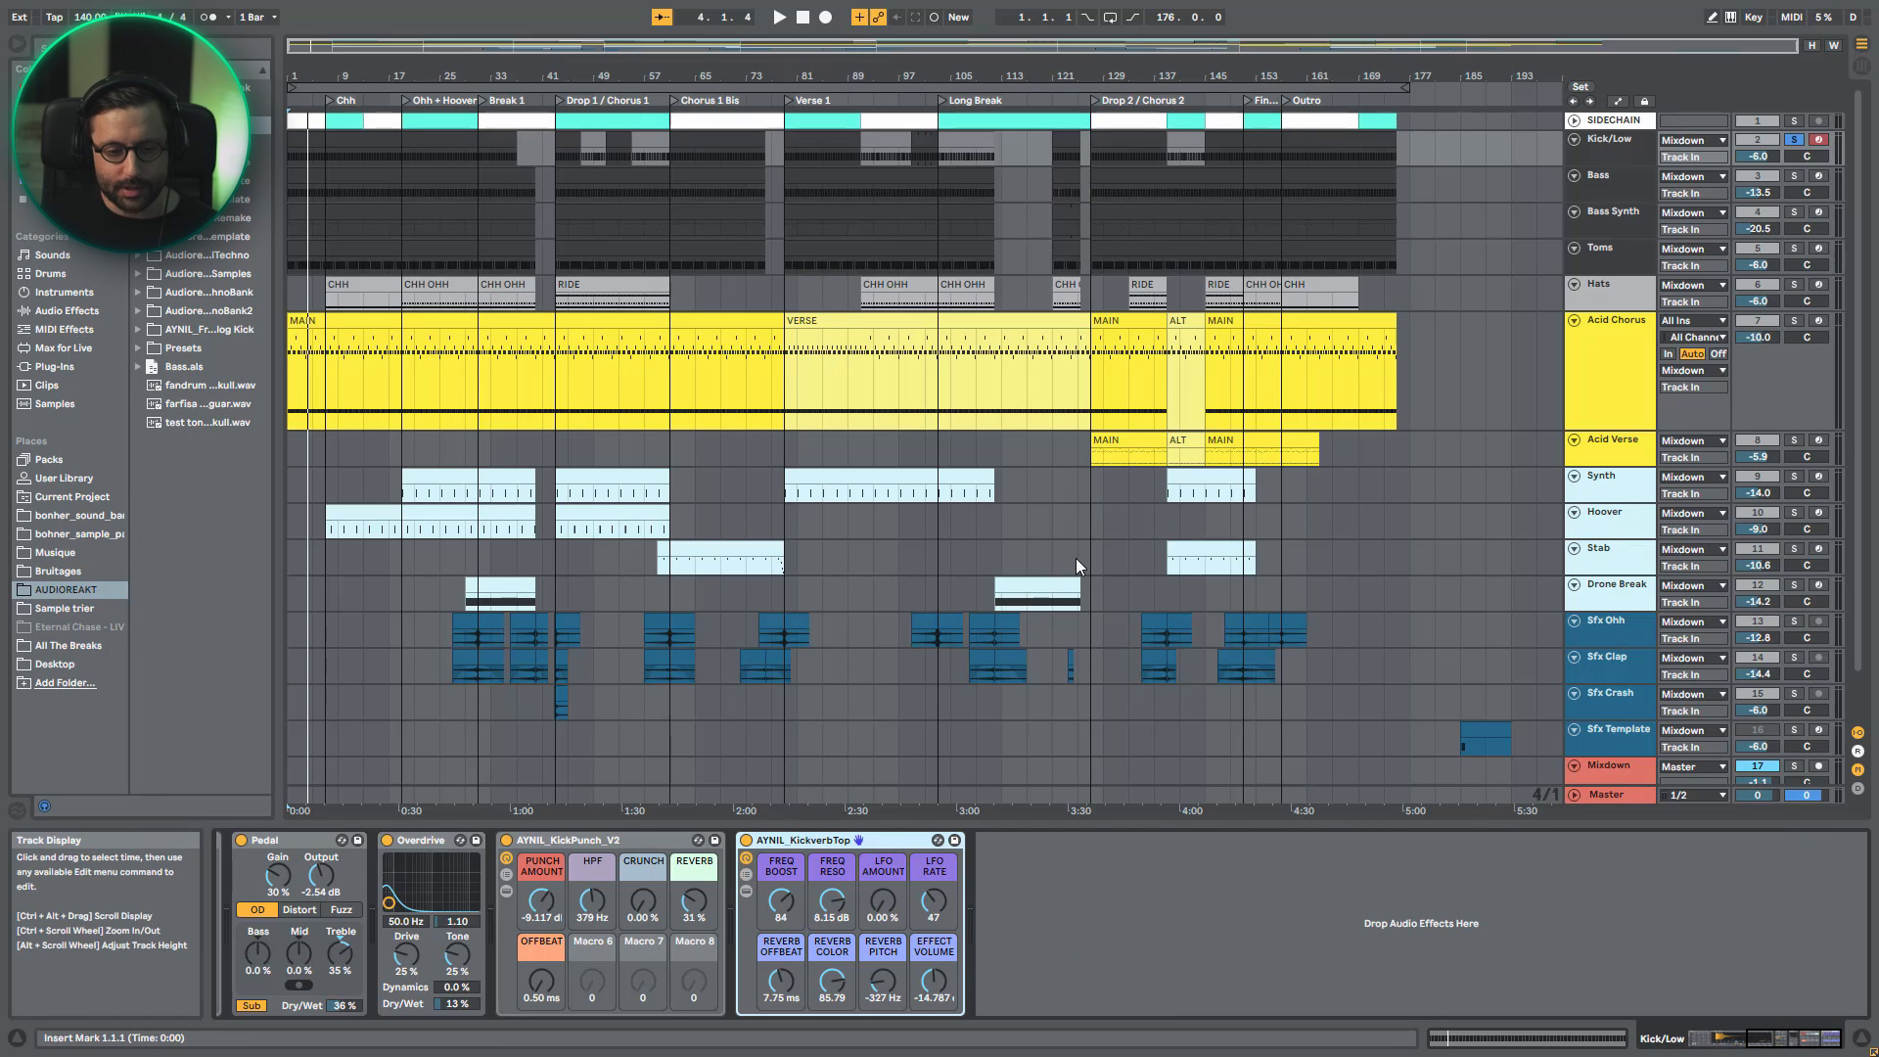
{"action": "key", "text": "space"}
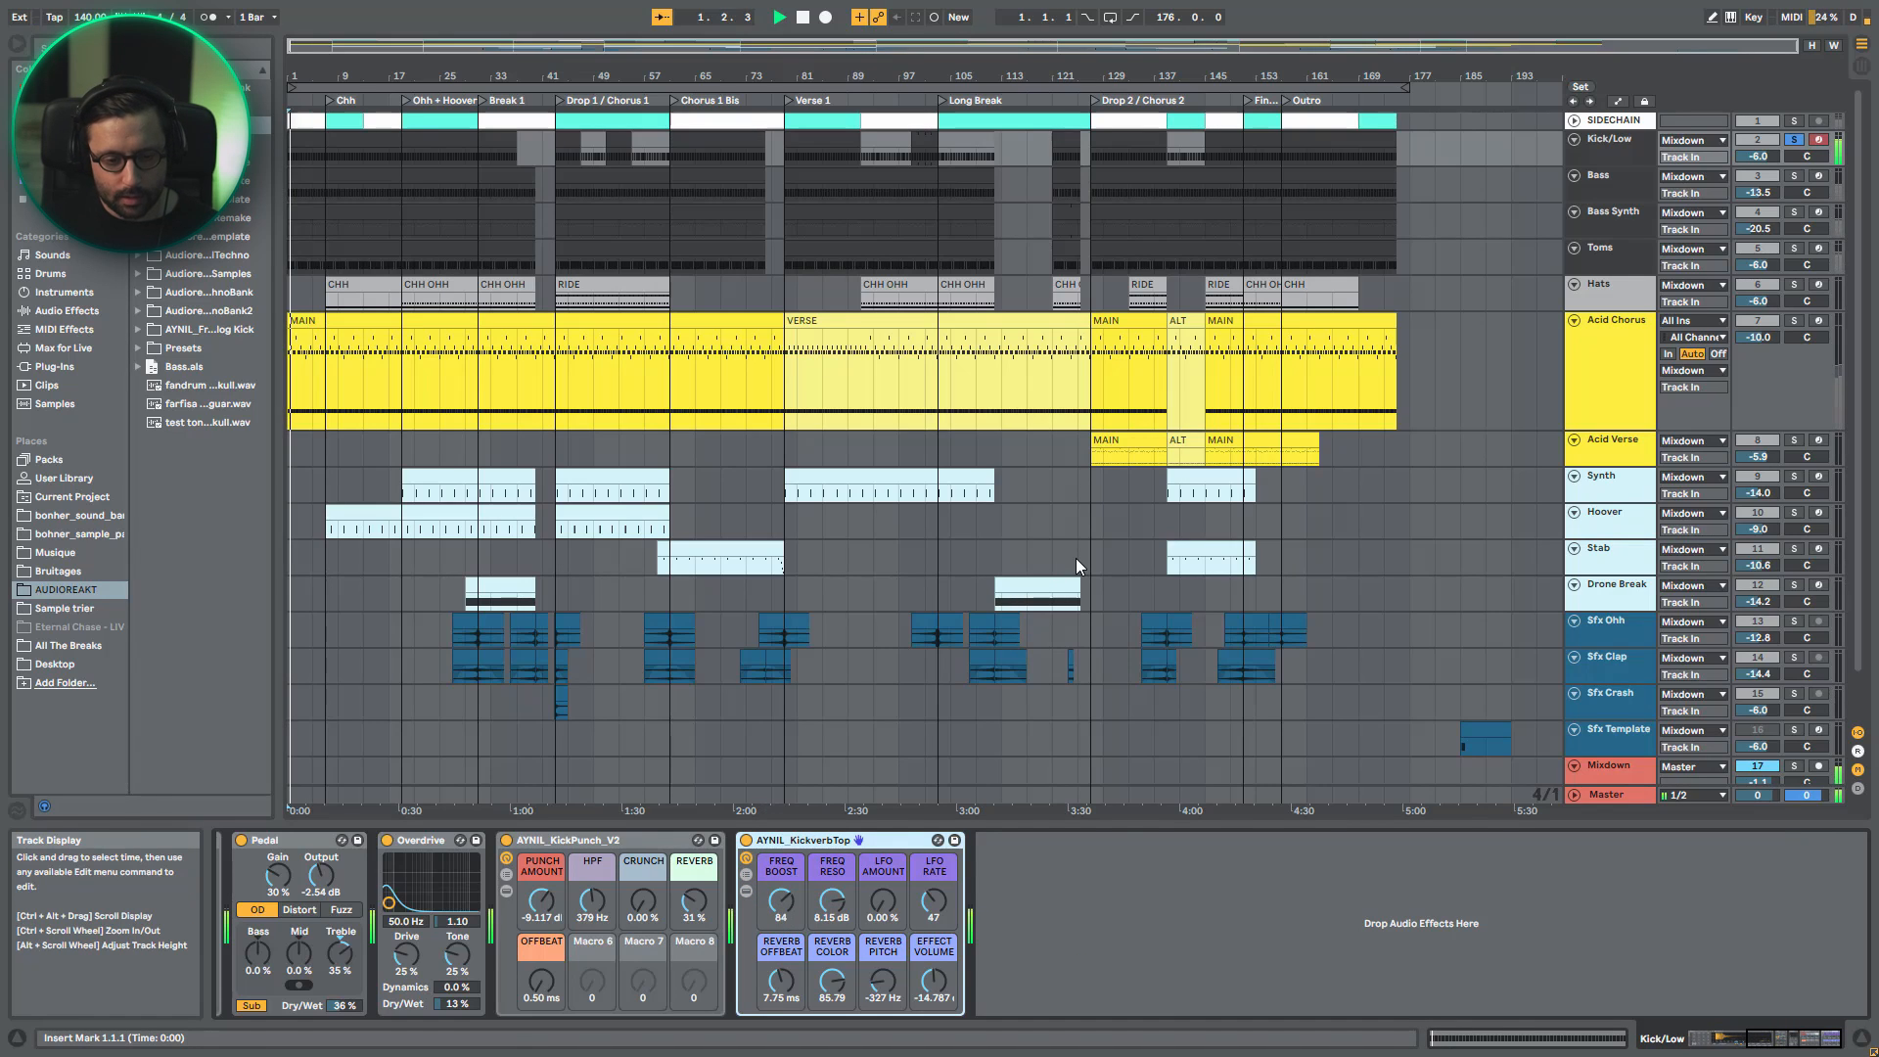
{"action": "left_click", "coordinate": [747, 840]}
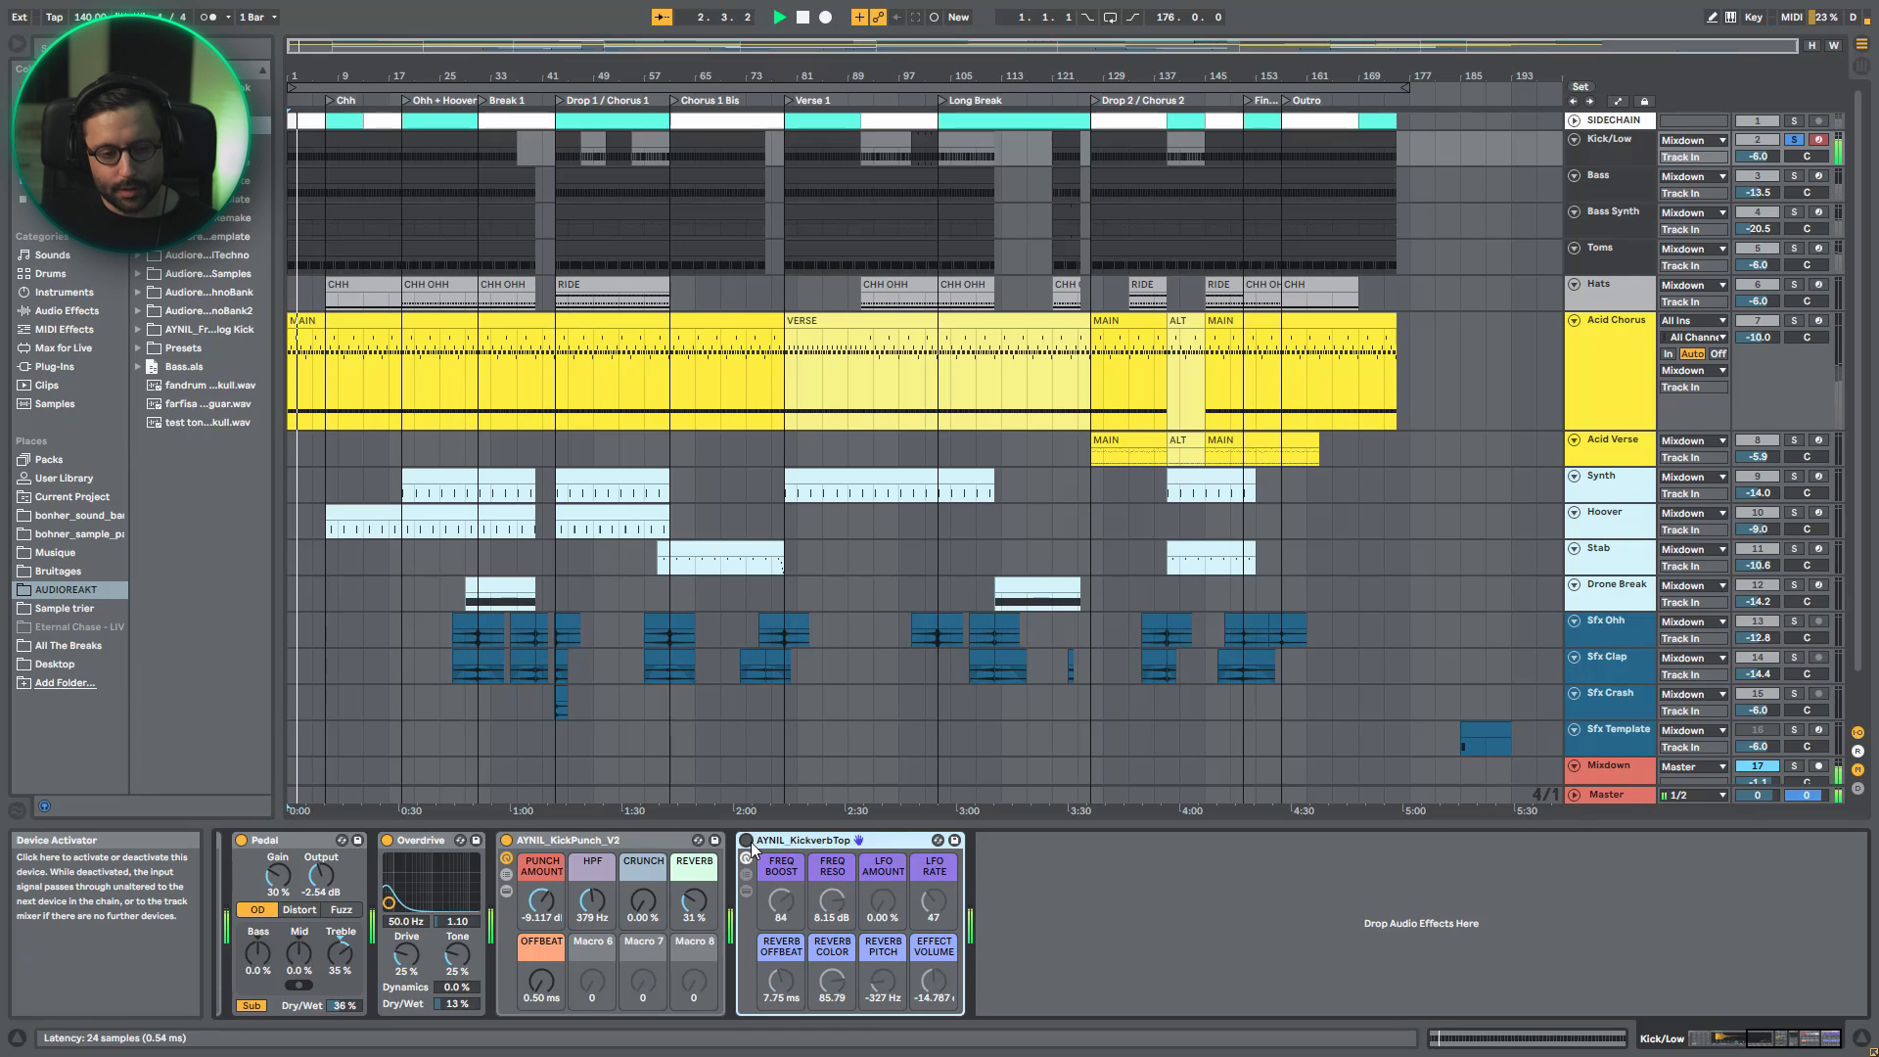
{"action": "left_click", "coordinate": [746, 840]}
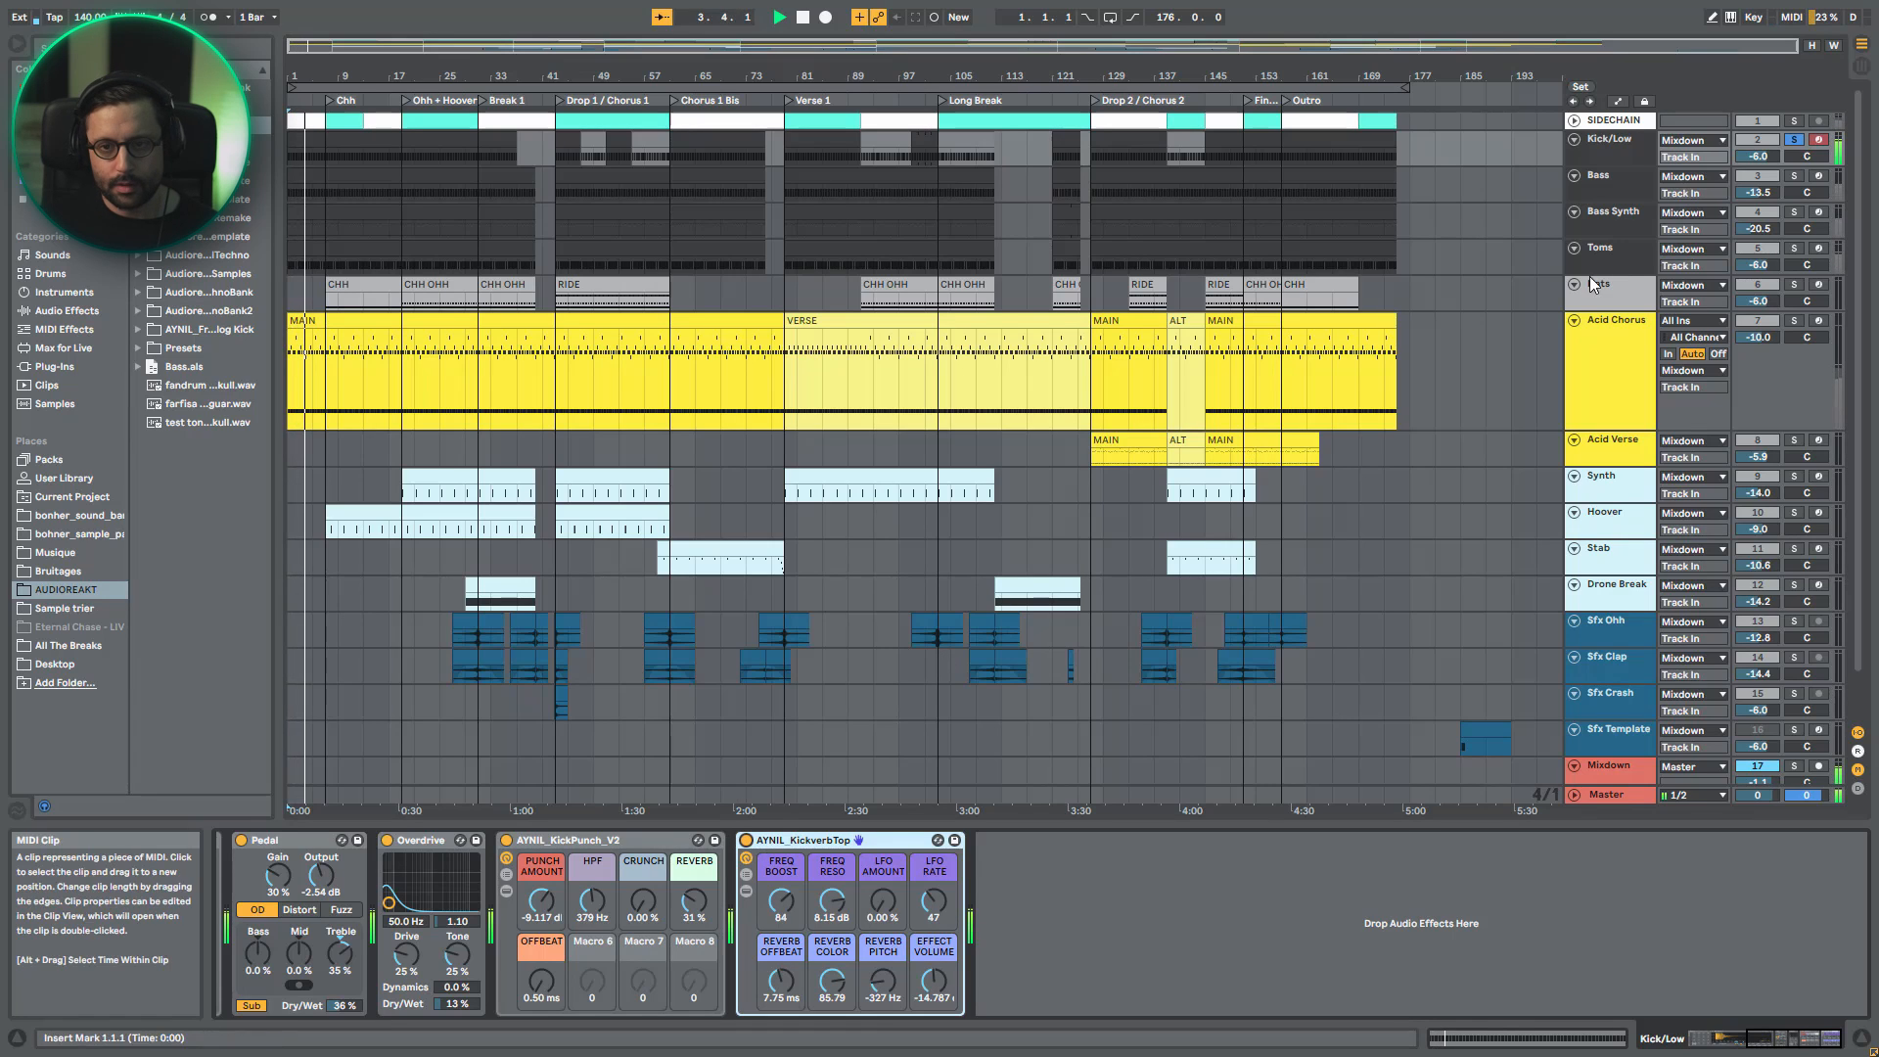
{"action": "left_click", "coordinate": [1627, 145]}
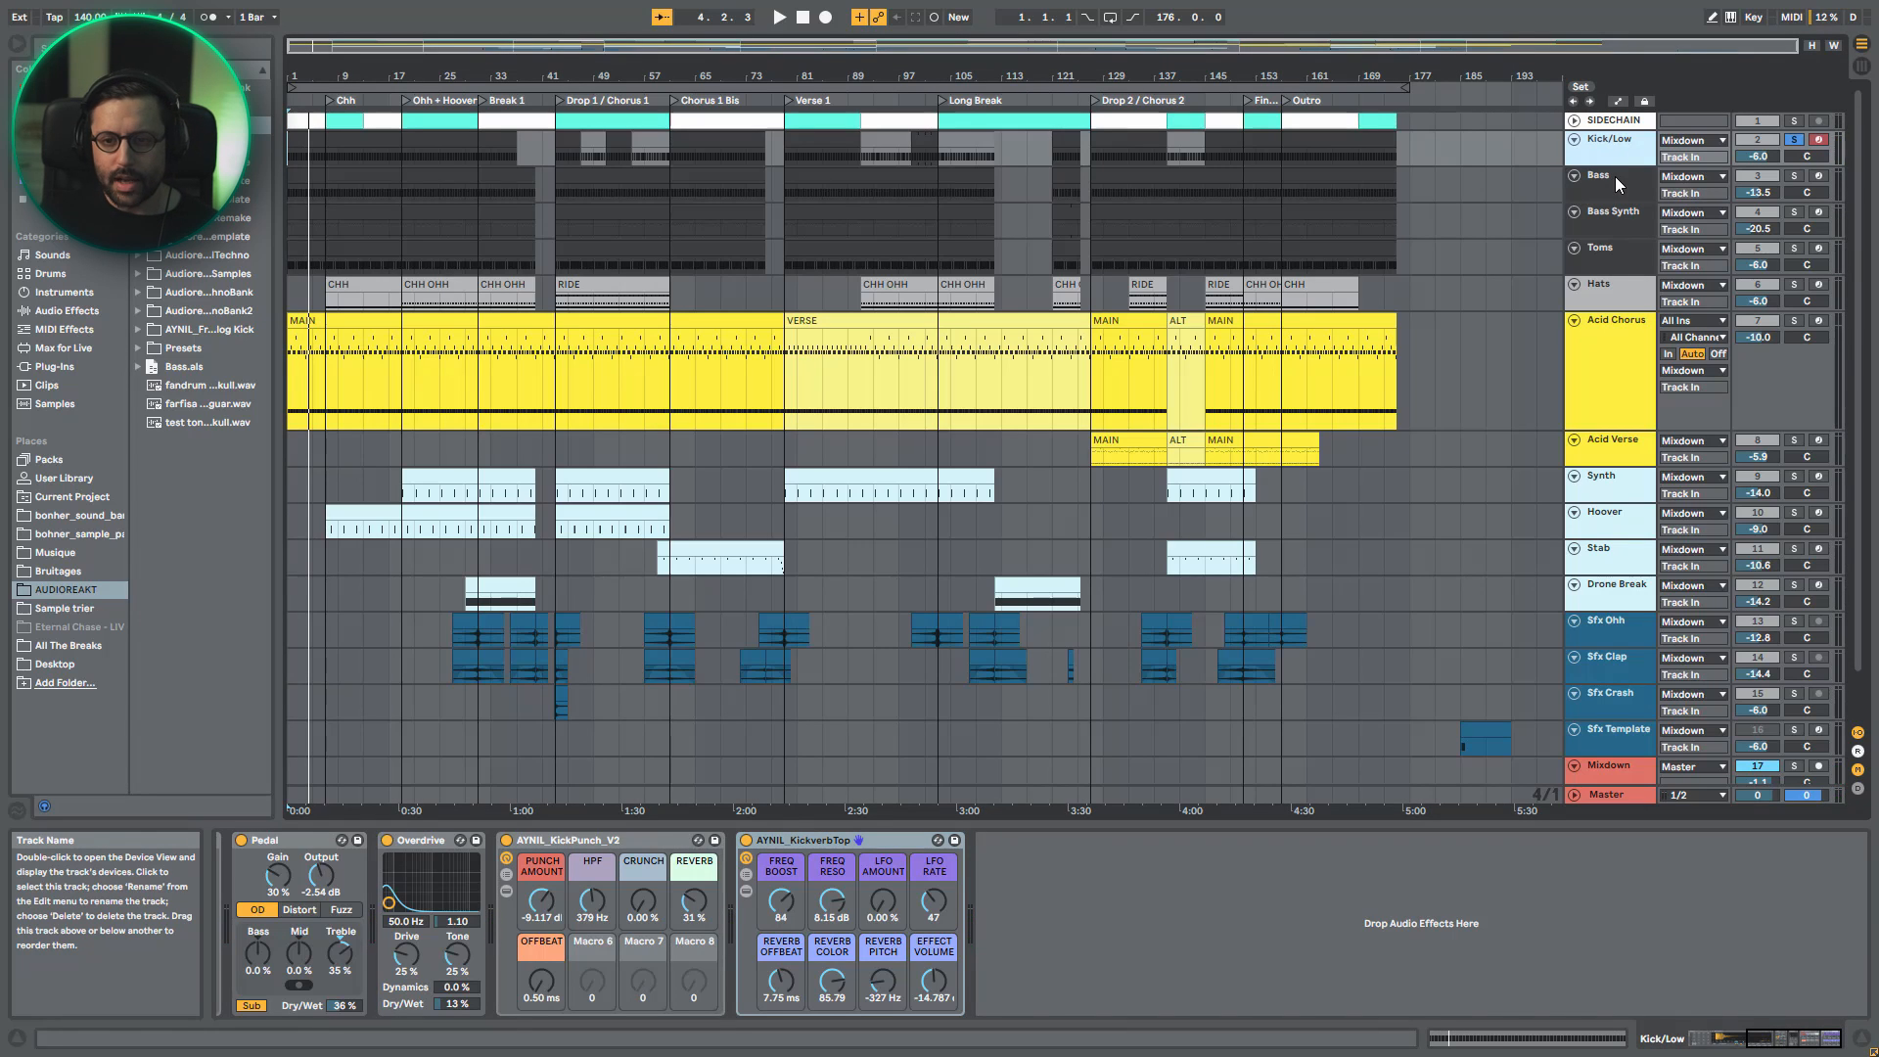
- Solo and play the Bass track, and open its first MIDI clip zoomed in on the opening bars' notes
{"action": "left_click", "coordinate": [1607, 171]}
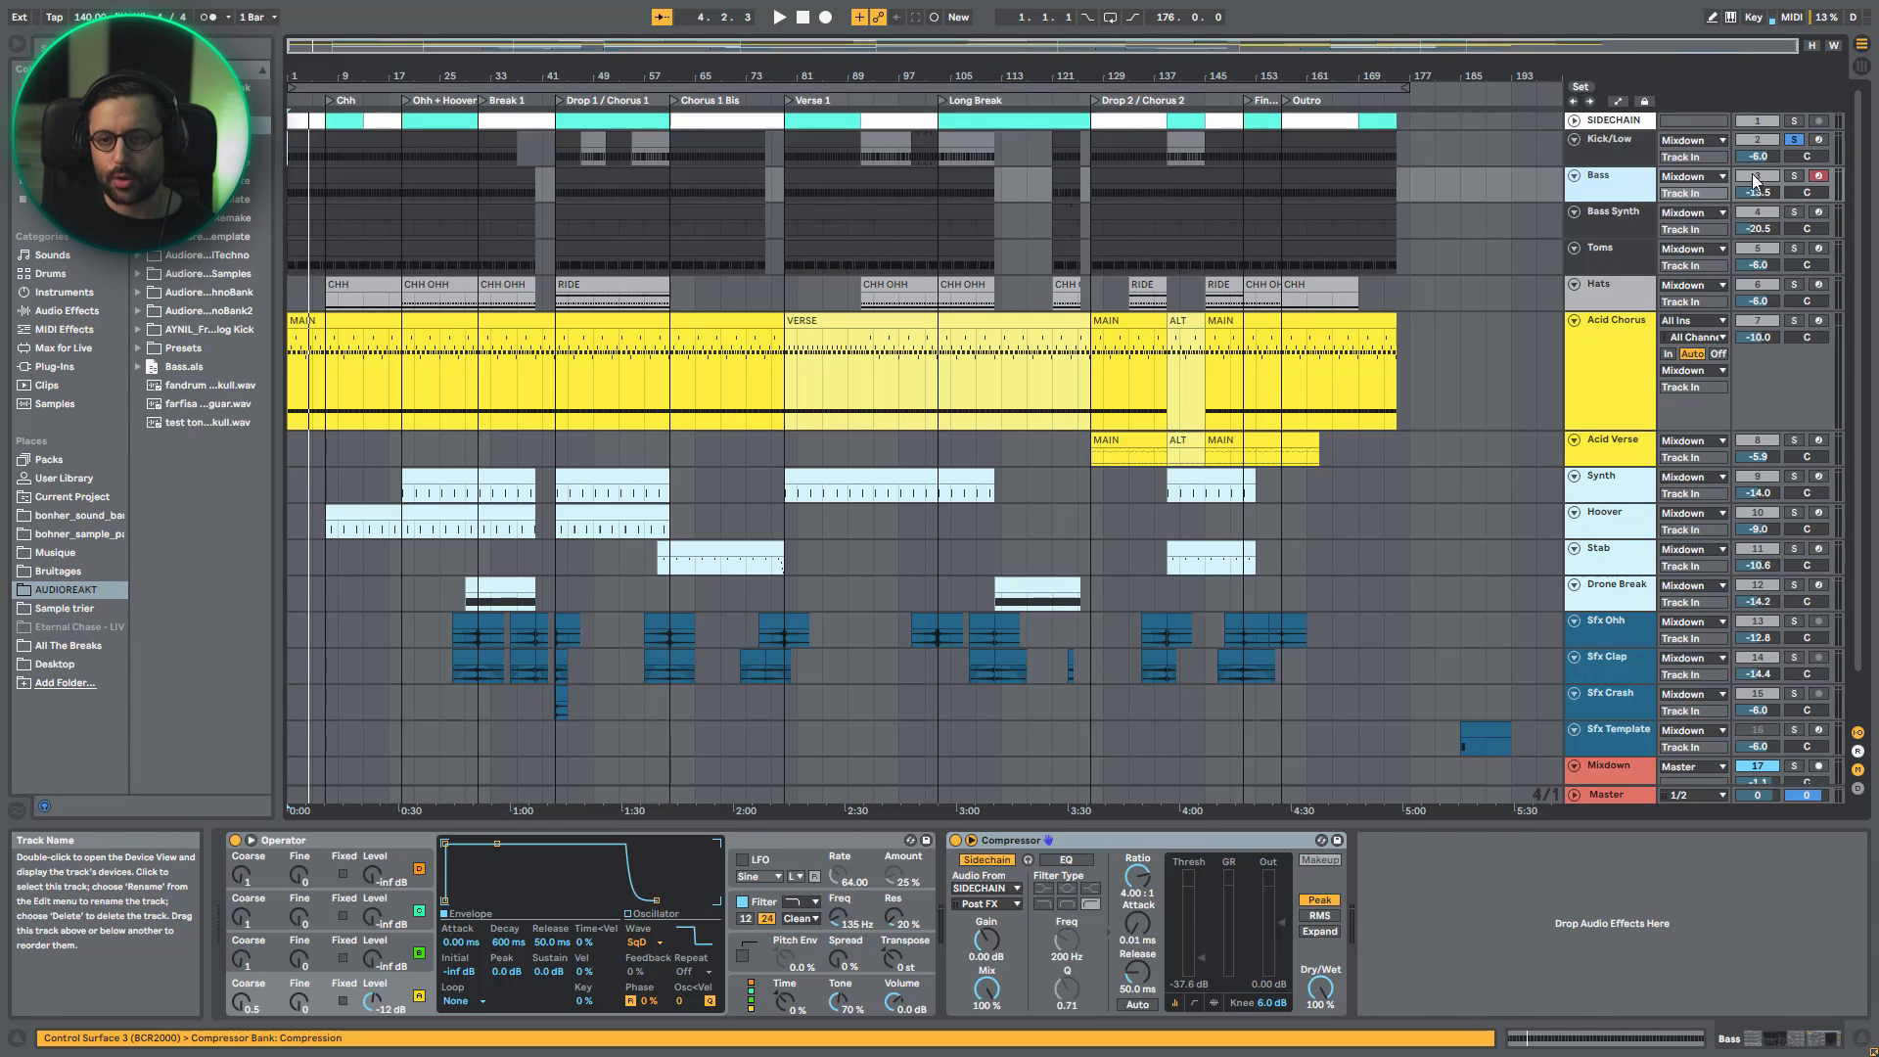
{"action": "key", "text": "space"}
{"action": "left_click", "coordinate": [1793, 176]}
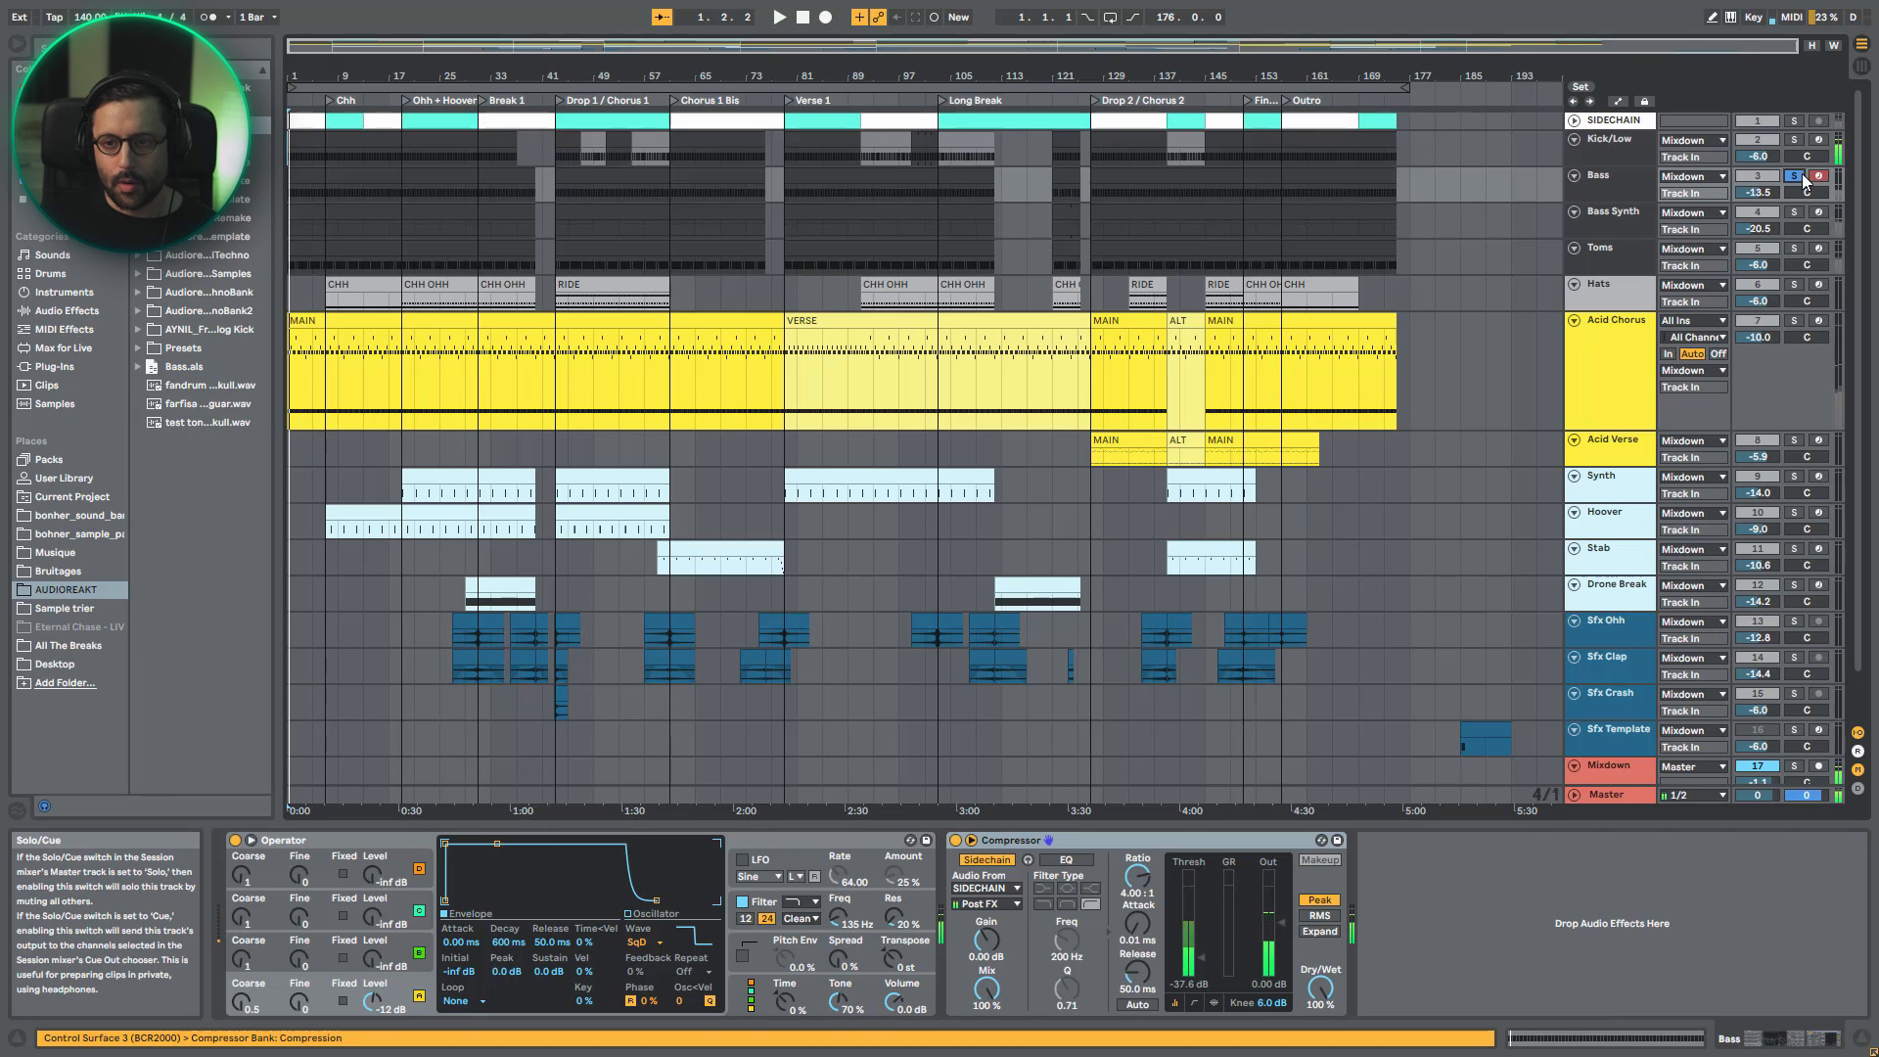
{"action": "double_click", "coordinate": [296, 175]}
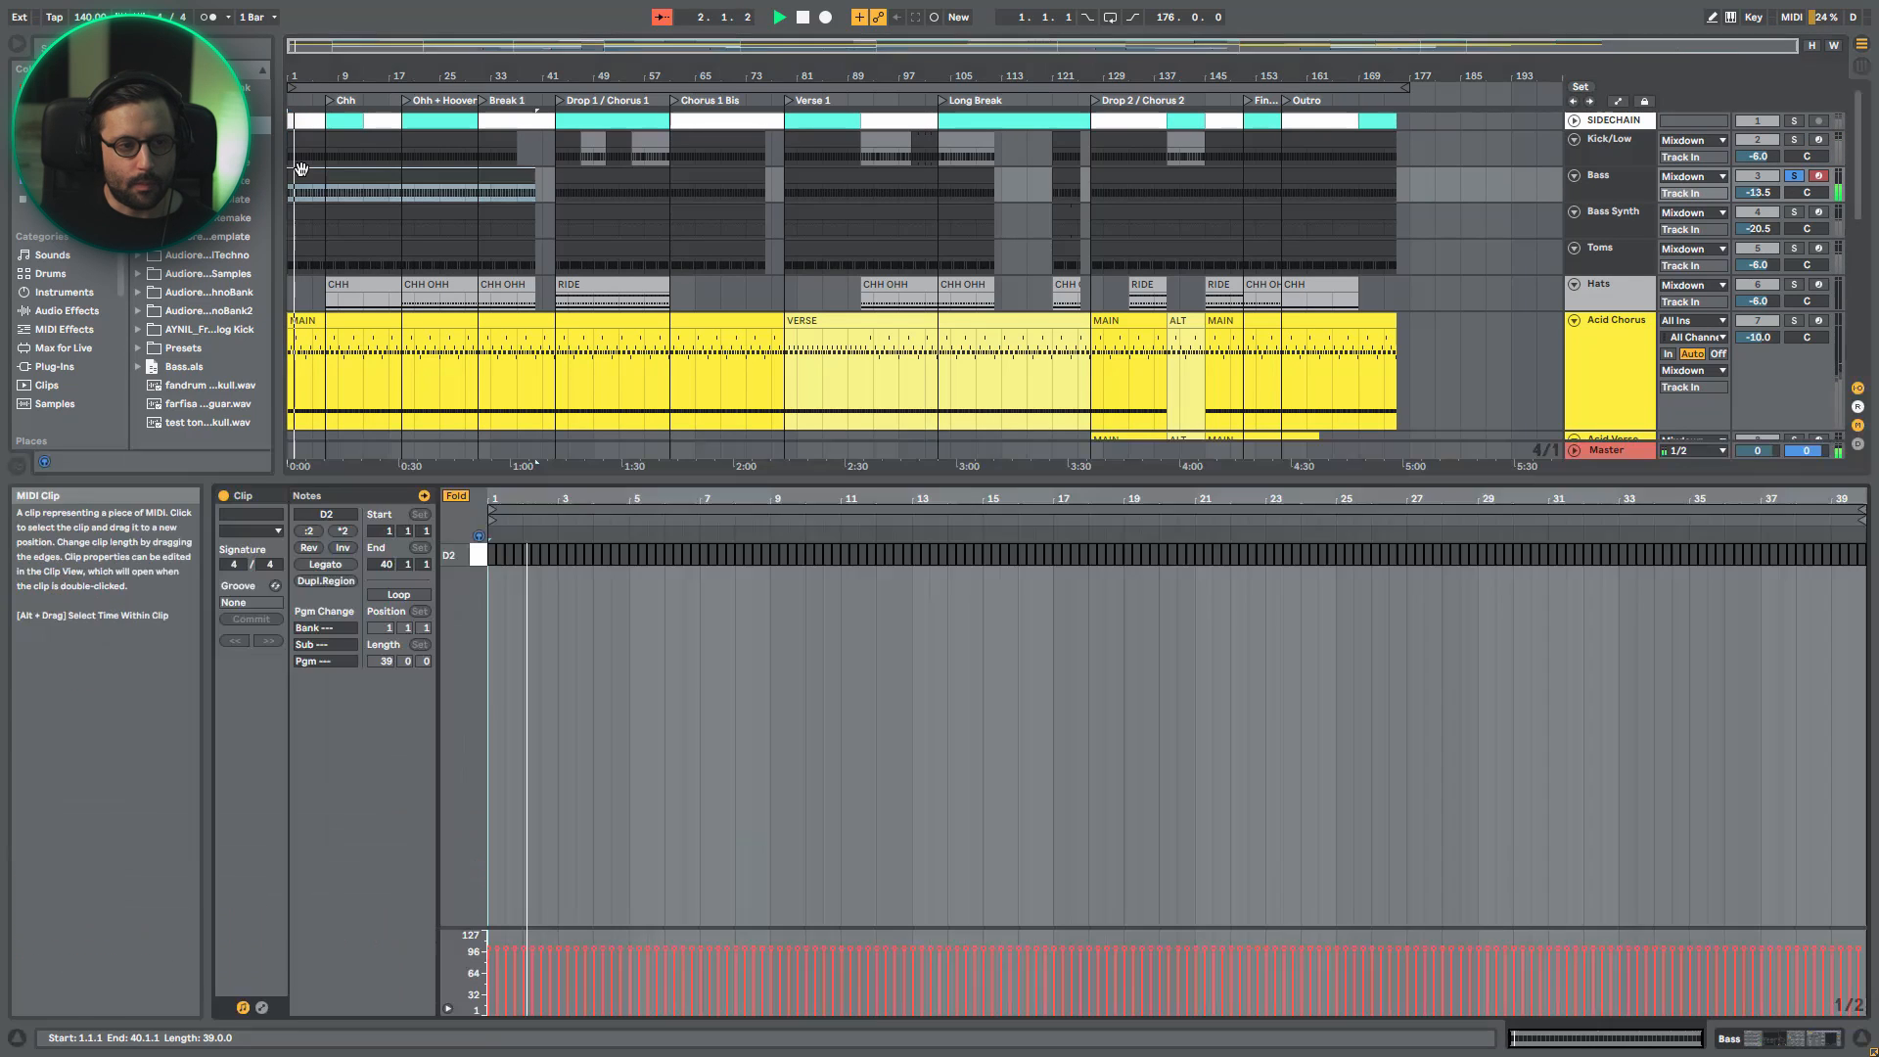
{"action": "mouse_move", "coordinate": [510, 499]}
{"action": "left_mouse_down"}
{"action": "mouse_move", "coordinate": [570, 538]}
{"action": "mouse_move", "coordinate": [523, 532]}
{"action": "left_mouse_up"}
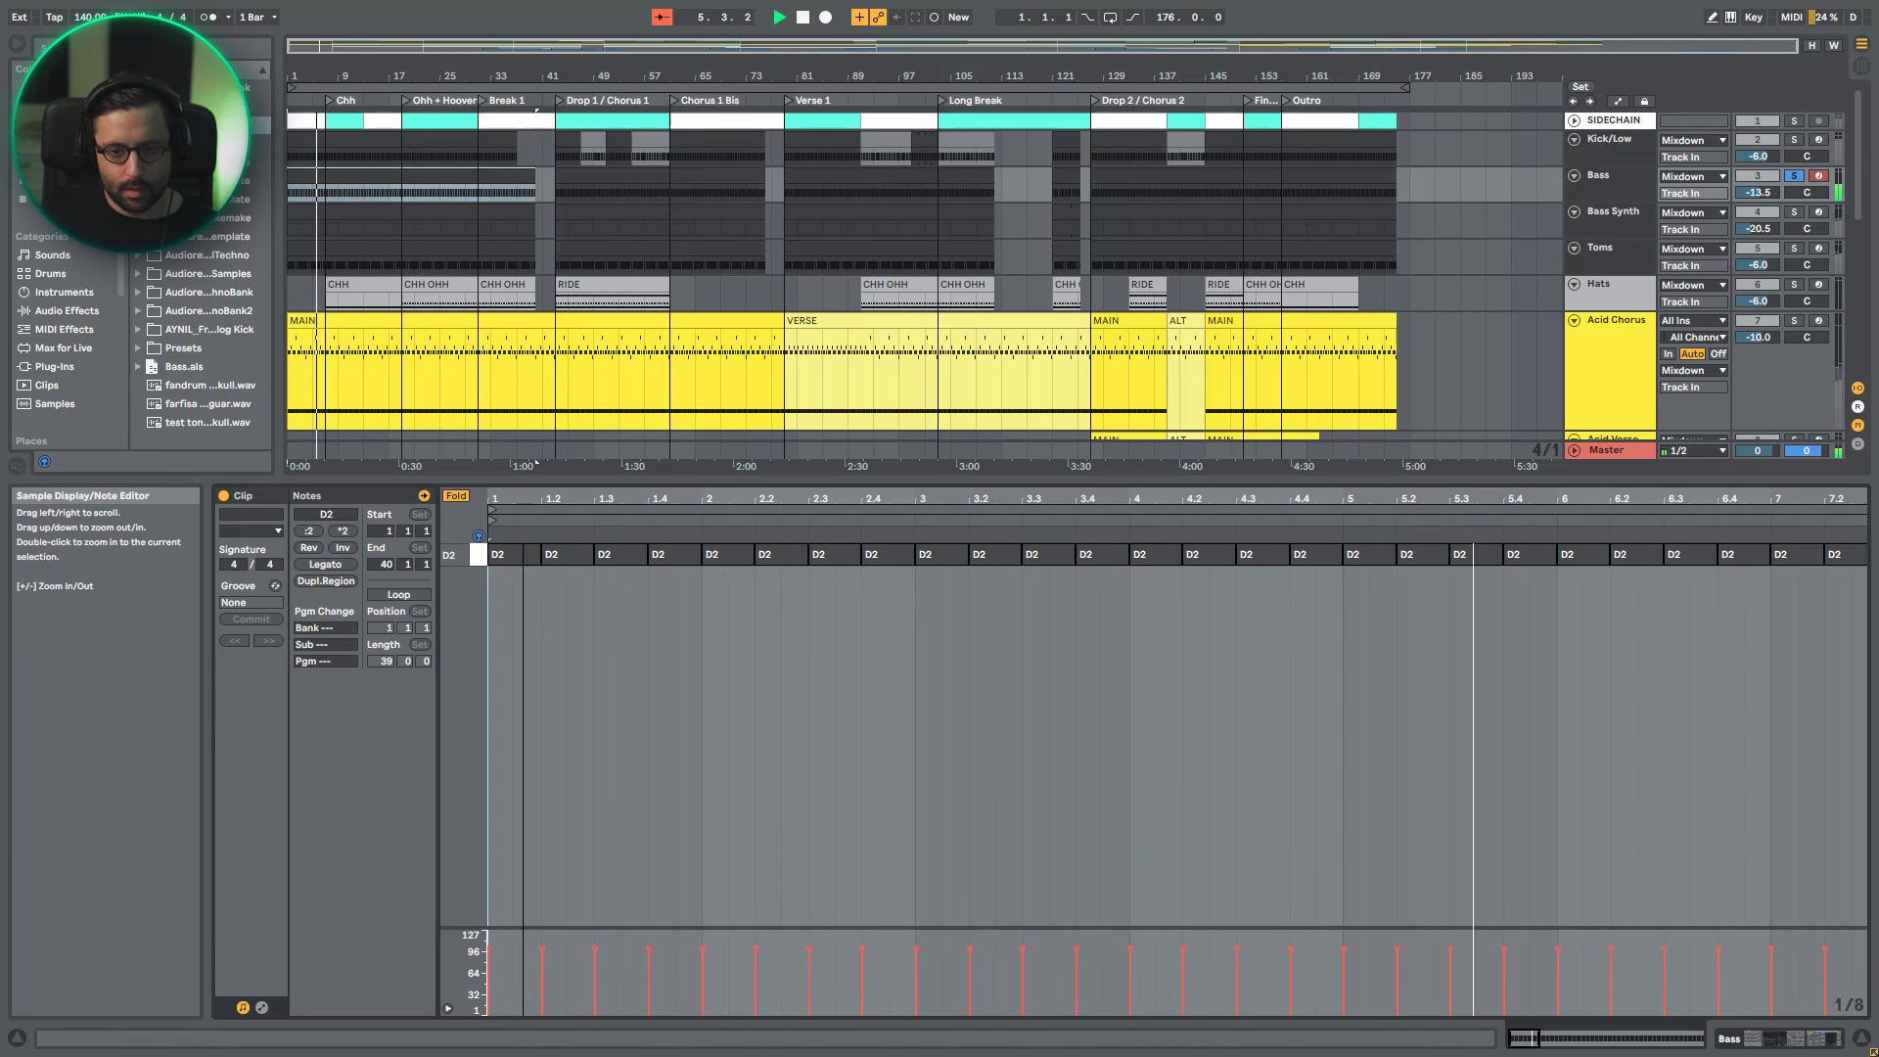
- Return to the Bass track's devices and listen to the bass alone and together with the soloed Kick/Low
{"action": "left_click", "coordinate": [1797, 140], "text": "ctrl"}
{"action": "double_click", "coordinate": [1618, 188]}
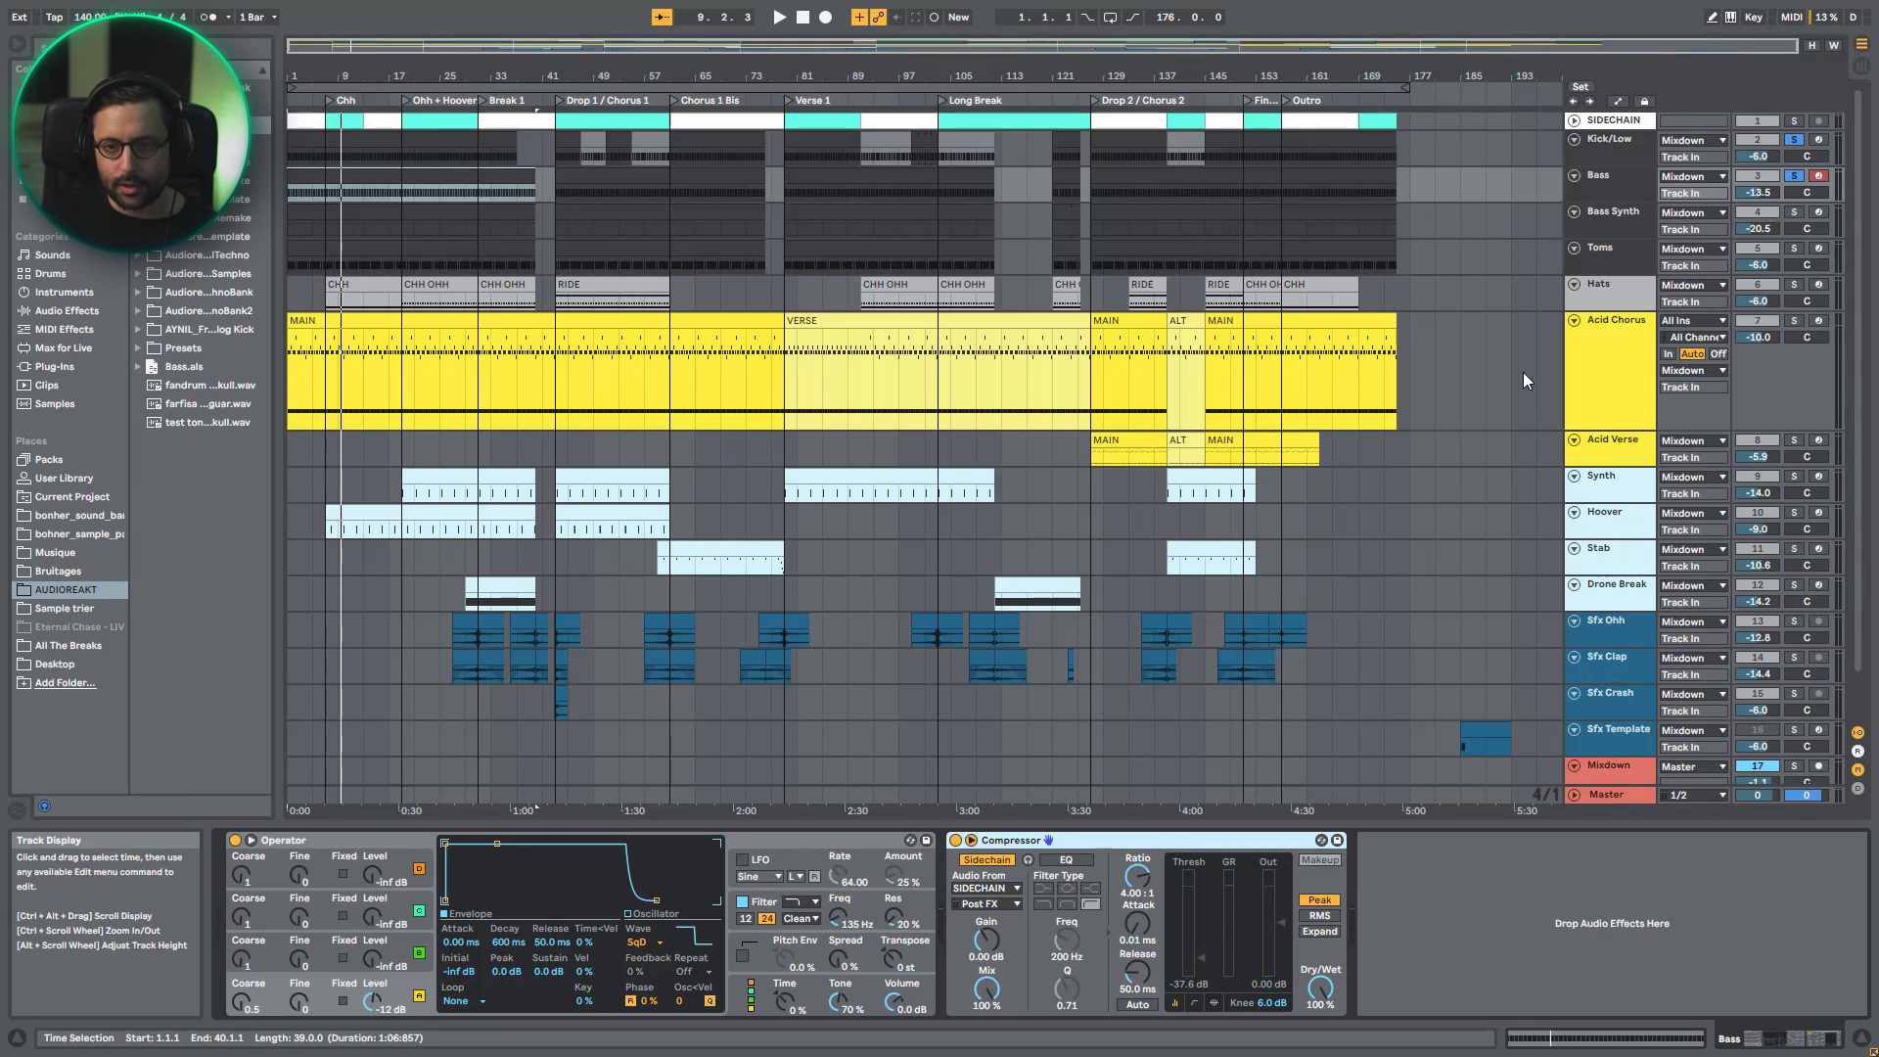
{"action": "left_click", "coordinate": [1796, 176]}
{"action": "left_click", "coordinate": [1795, 177]}
{"action": "key", "text": "space"}
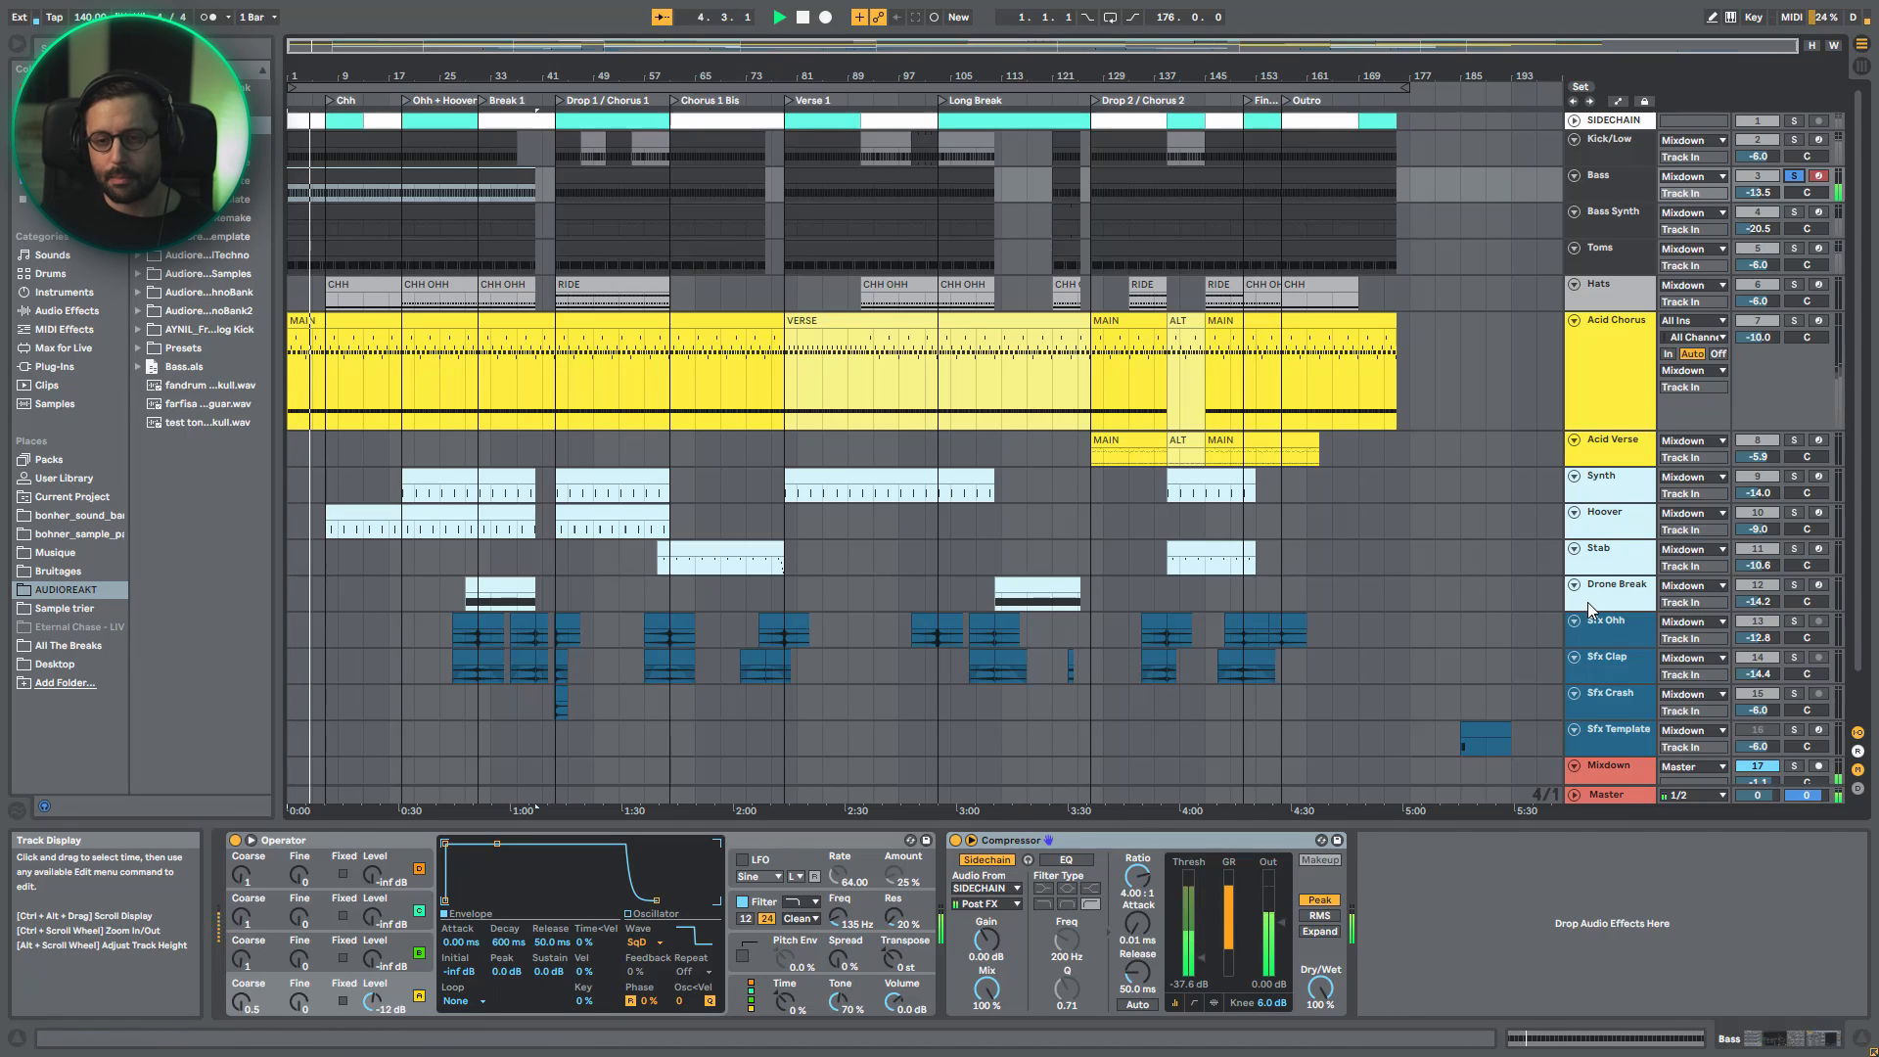
{"action": "left_click", "coordinate": [1795, 176]}
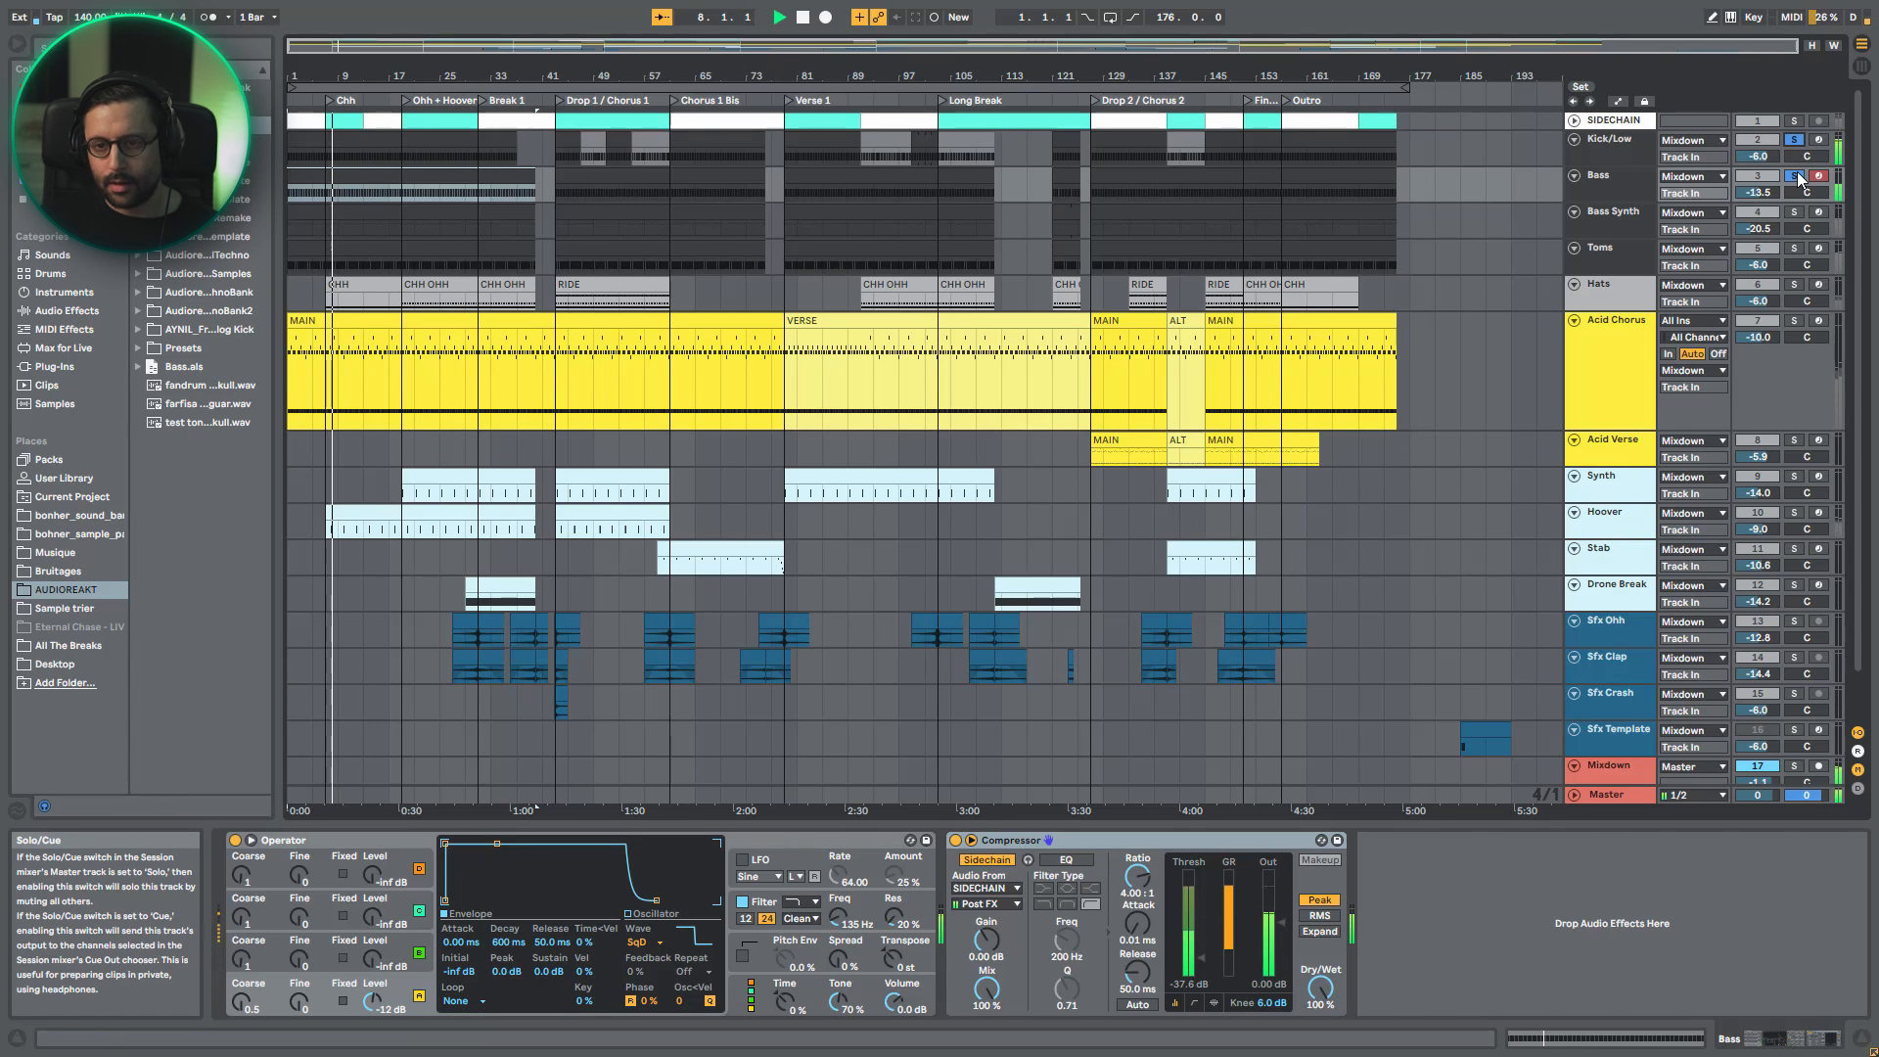
{"action": "left_click", "coordinate": [1797, 176]}
{"action": "left_click", "coordinate": [1798, 178]}
{"action": "key", "text": "space"}
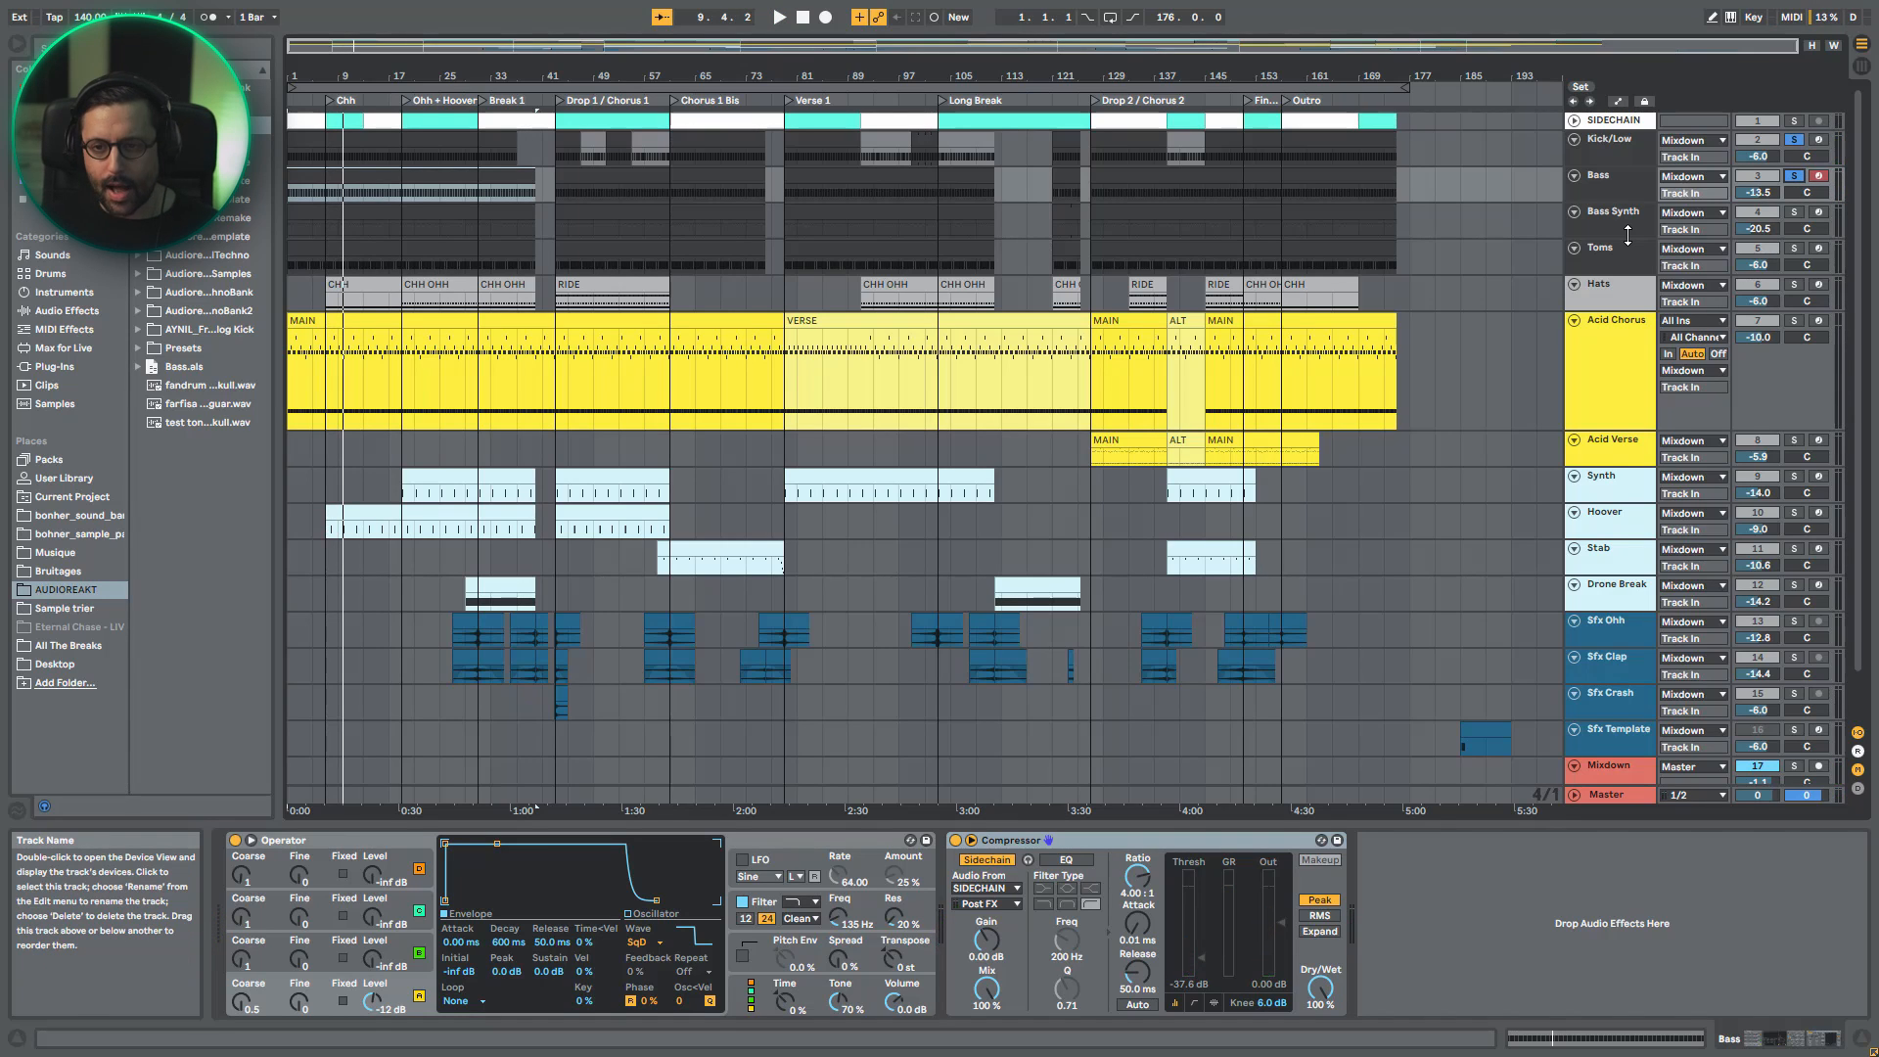
- Solo the Bass Synth track, display its devices and play it from the start
{"action": "left_click", "coordinate": [1794, 212]}
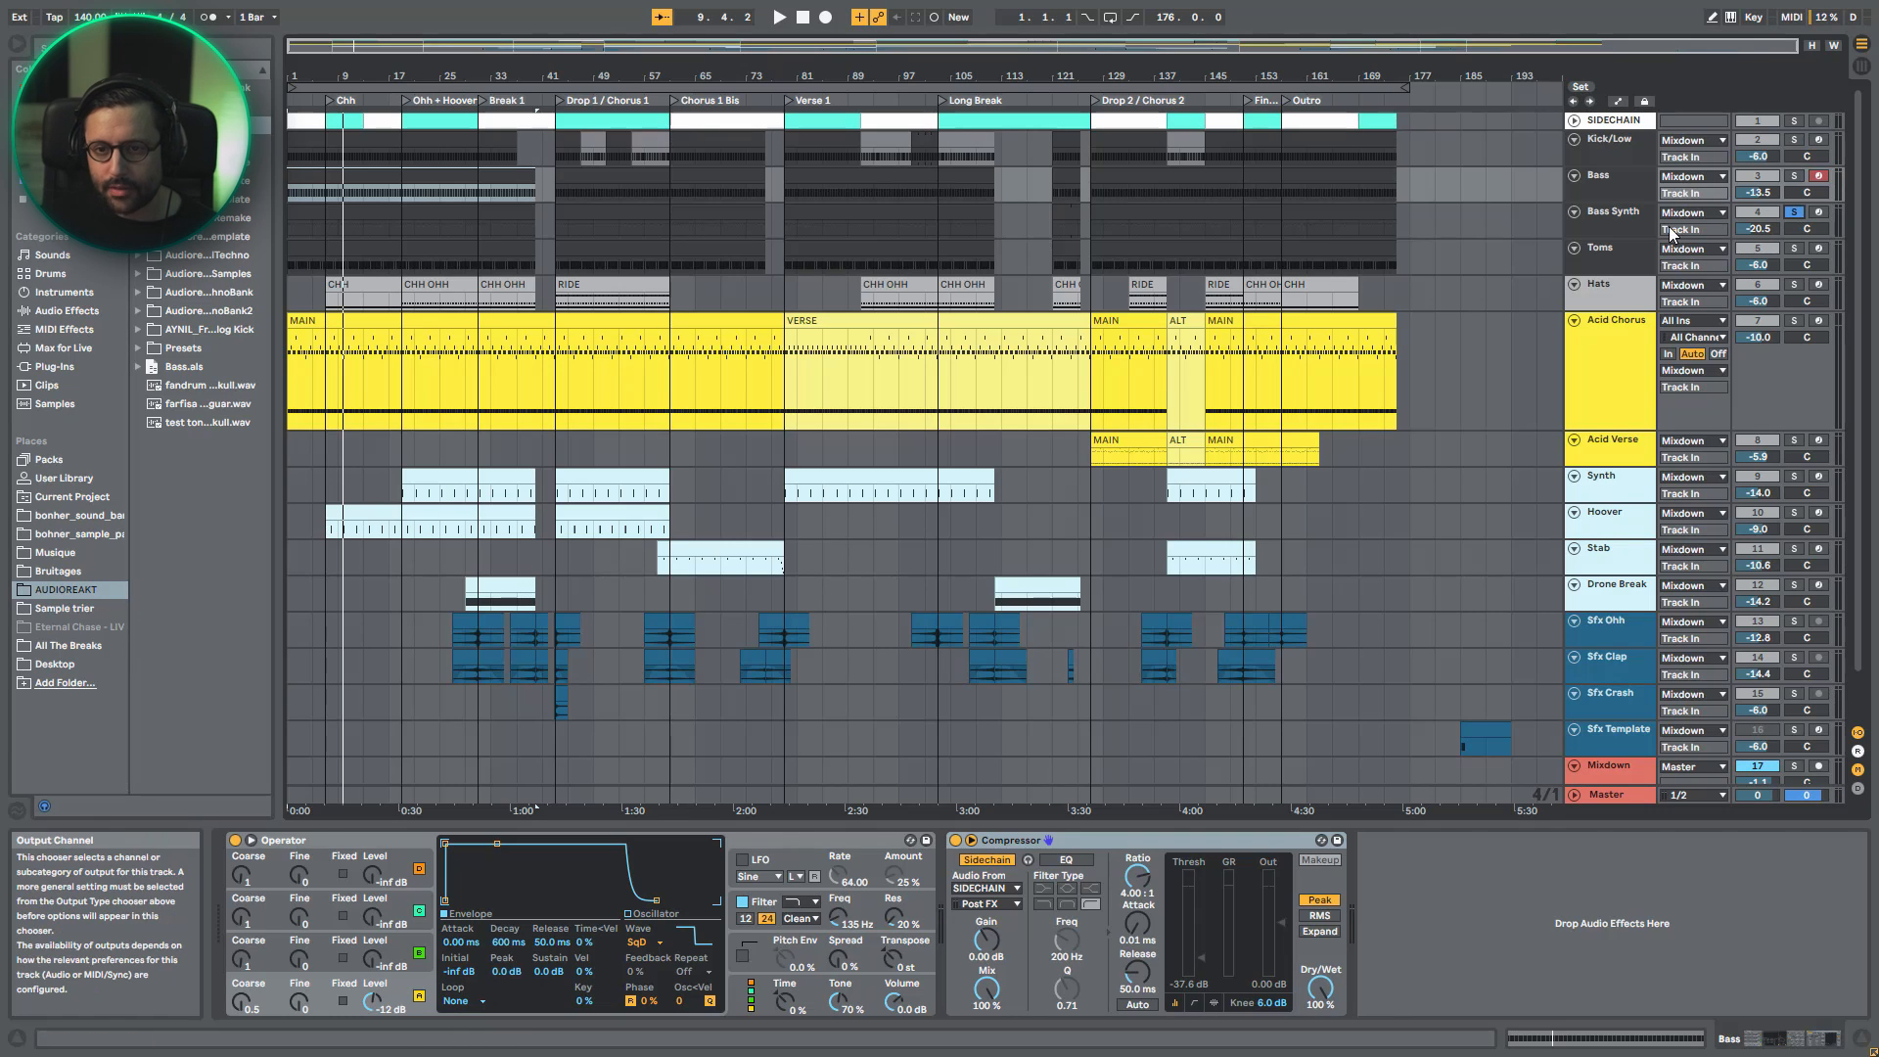
{"action": "left_click", "coordinate": [1636, 218]}
{"action": "key", "text": "space"}
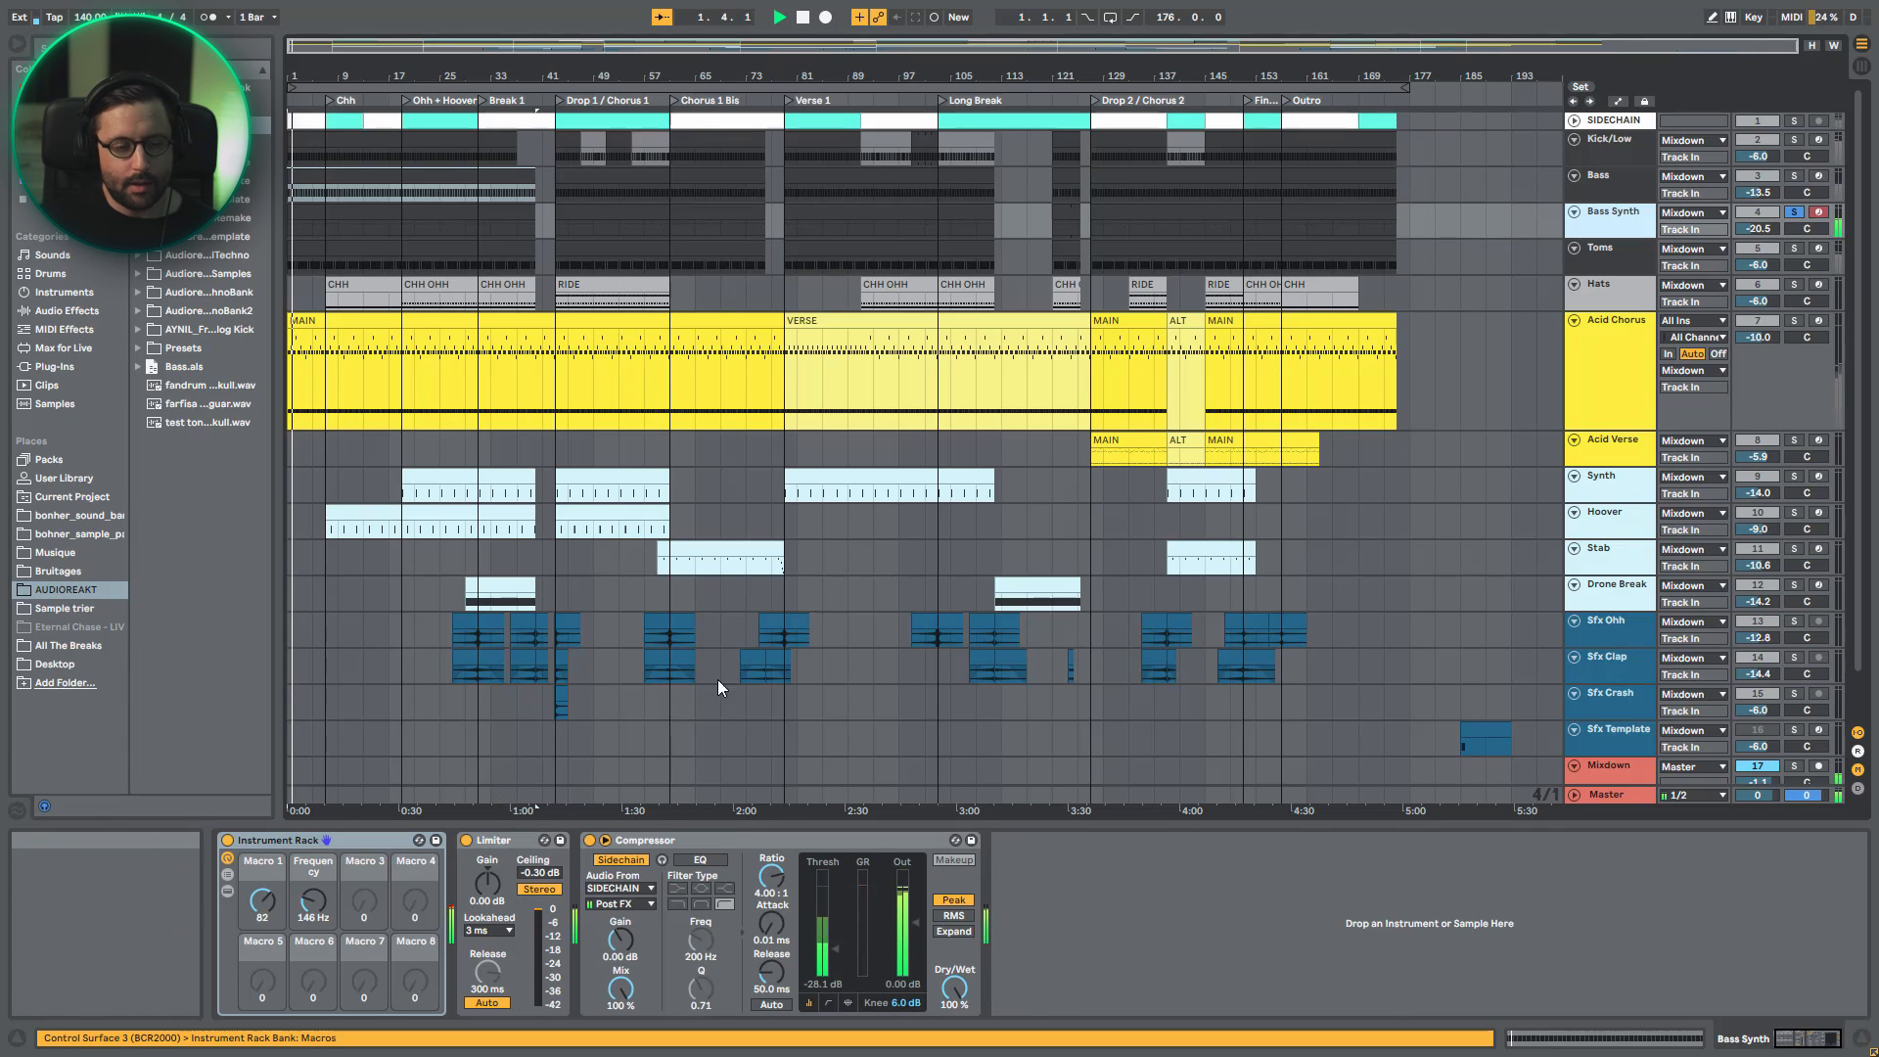
{"action": "key", "text": "space"}
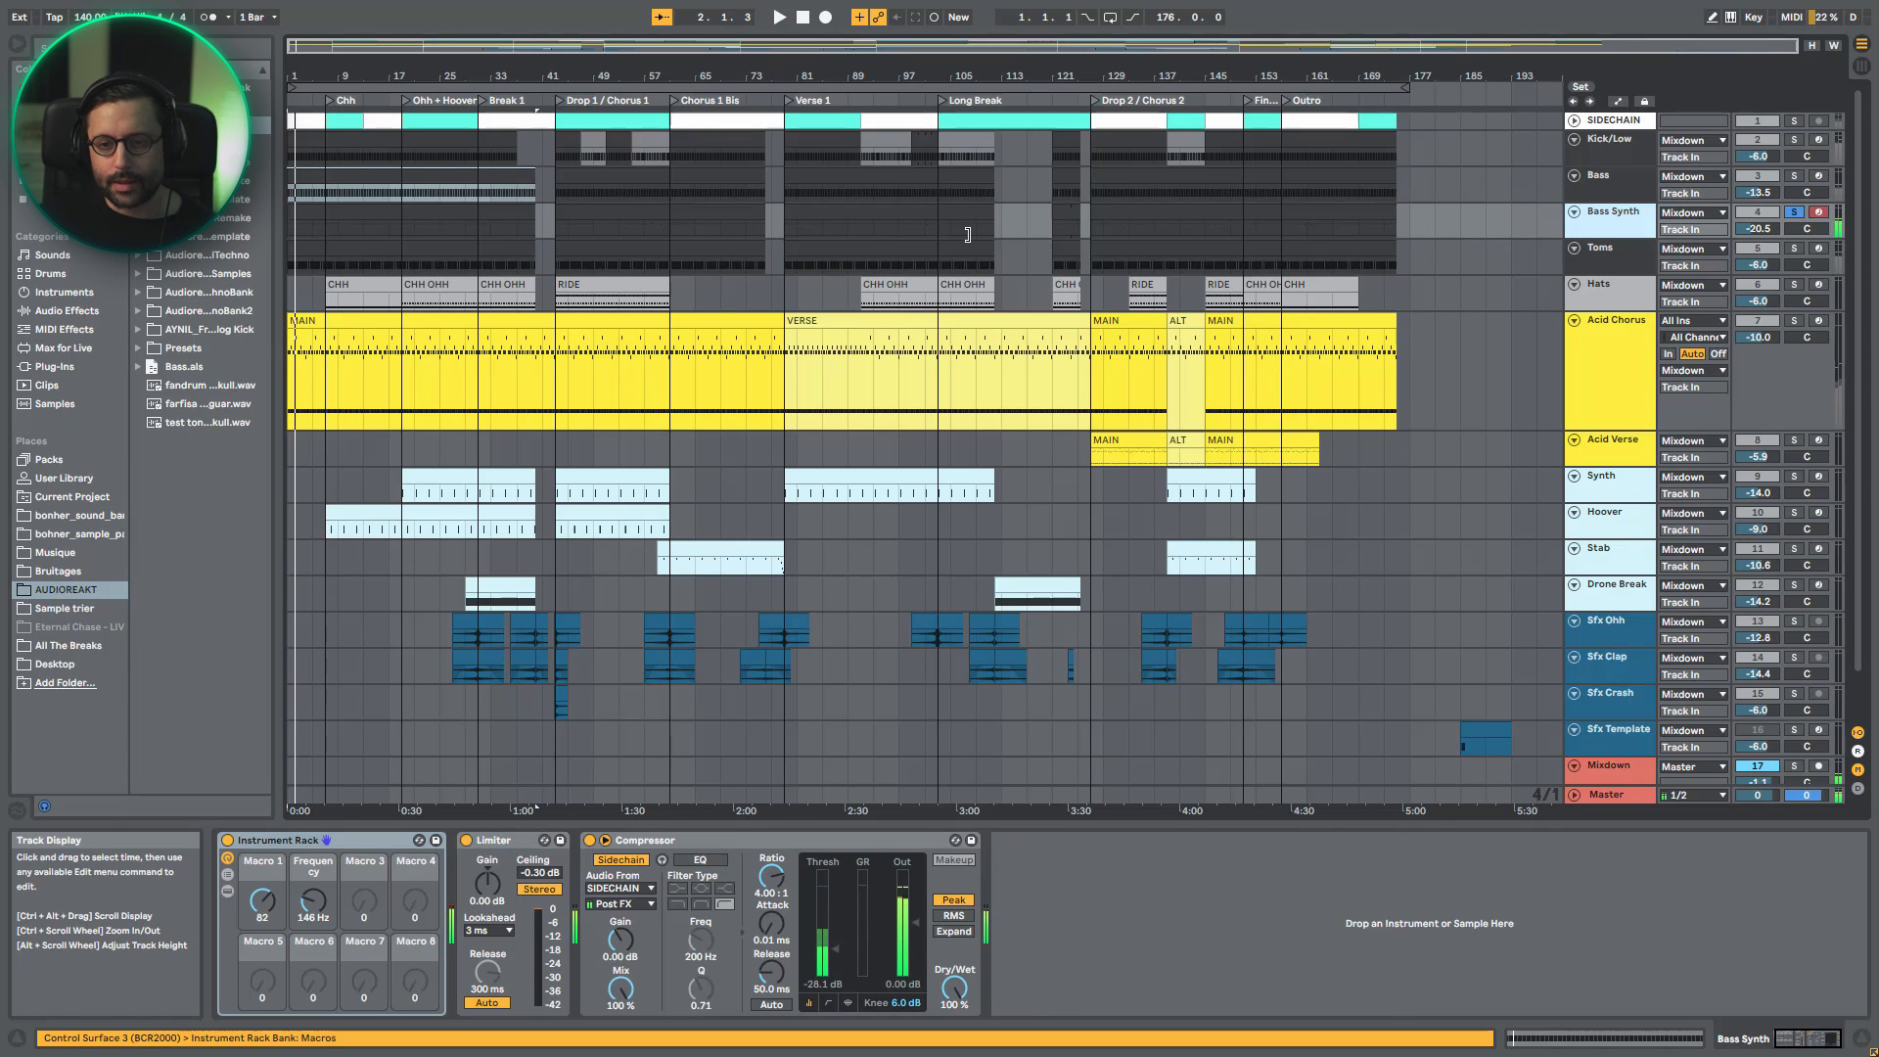
- Examine the Instrument Rack and Wavetable on Acid Chorus for comparison, and return to the Bass Synth's devices
{"action": "left_click", "coordinate": [1606, 340]}
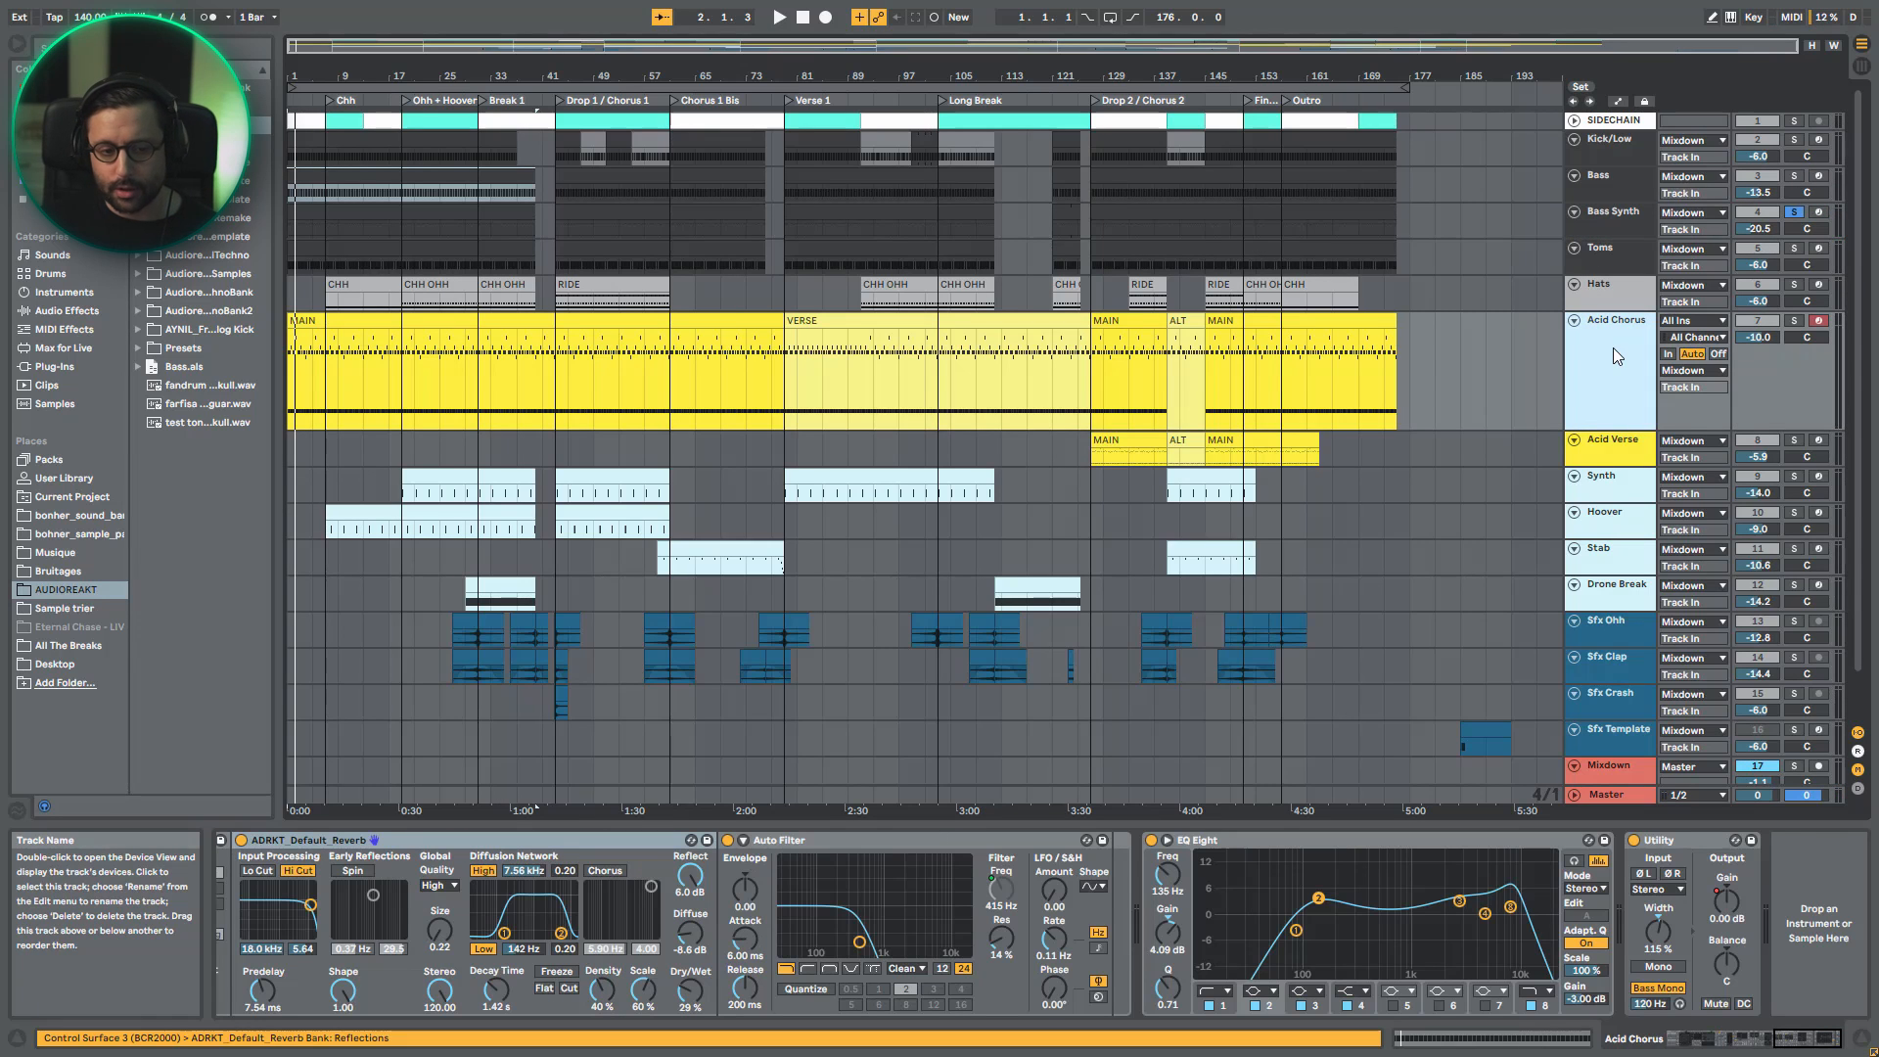
{"action": "left_click", "coordinate": [1647, 1035]}
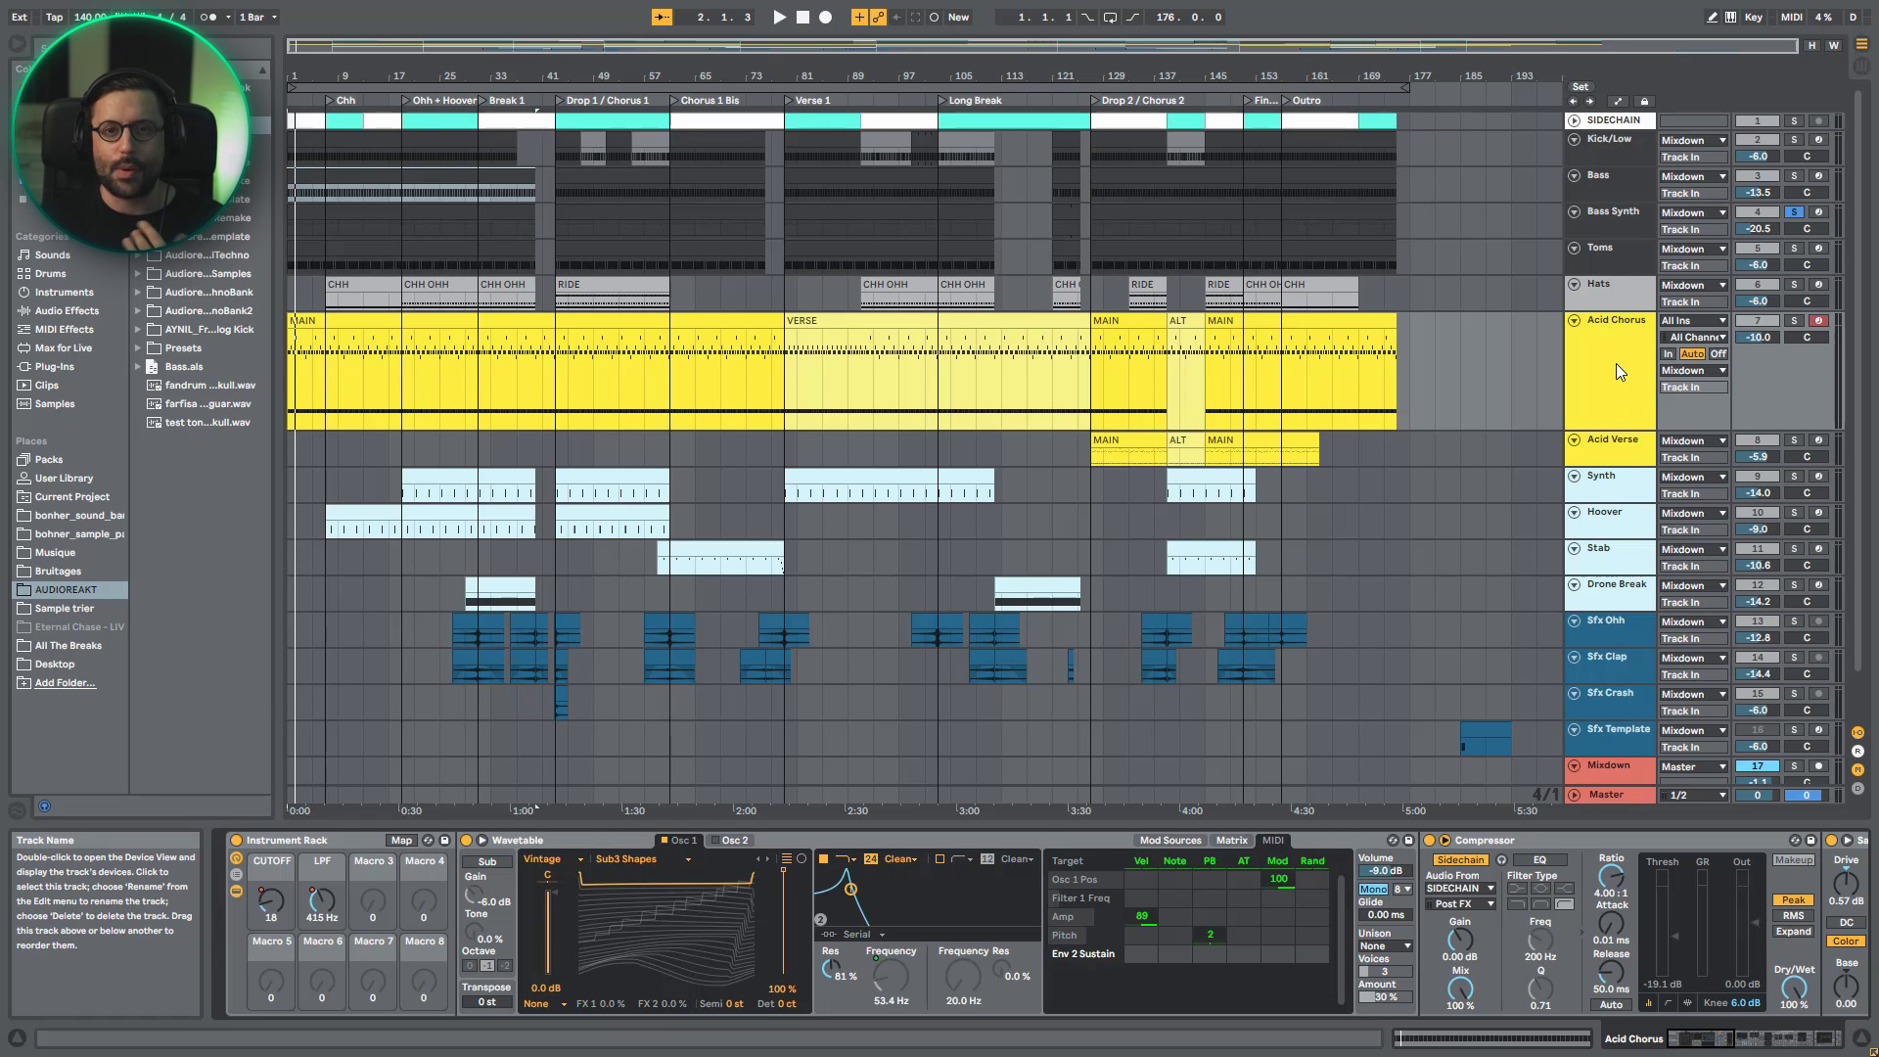
{"action": "left_click", "coordinate": [1607, 219]}
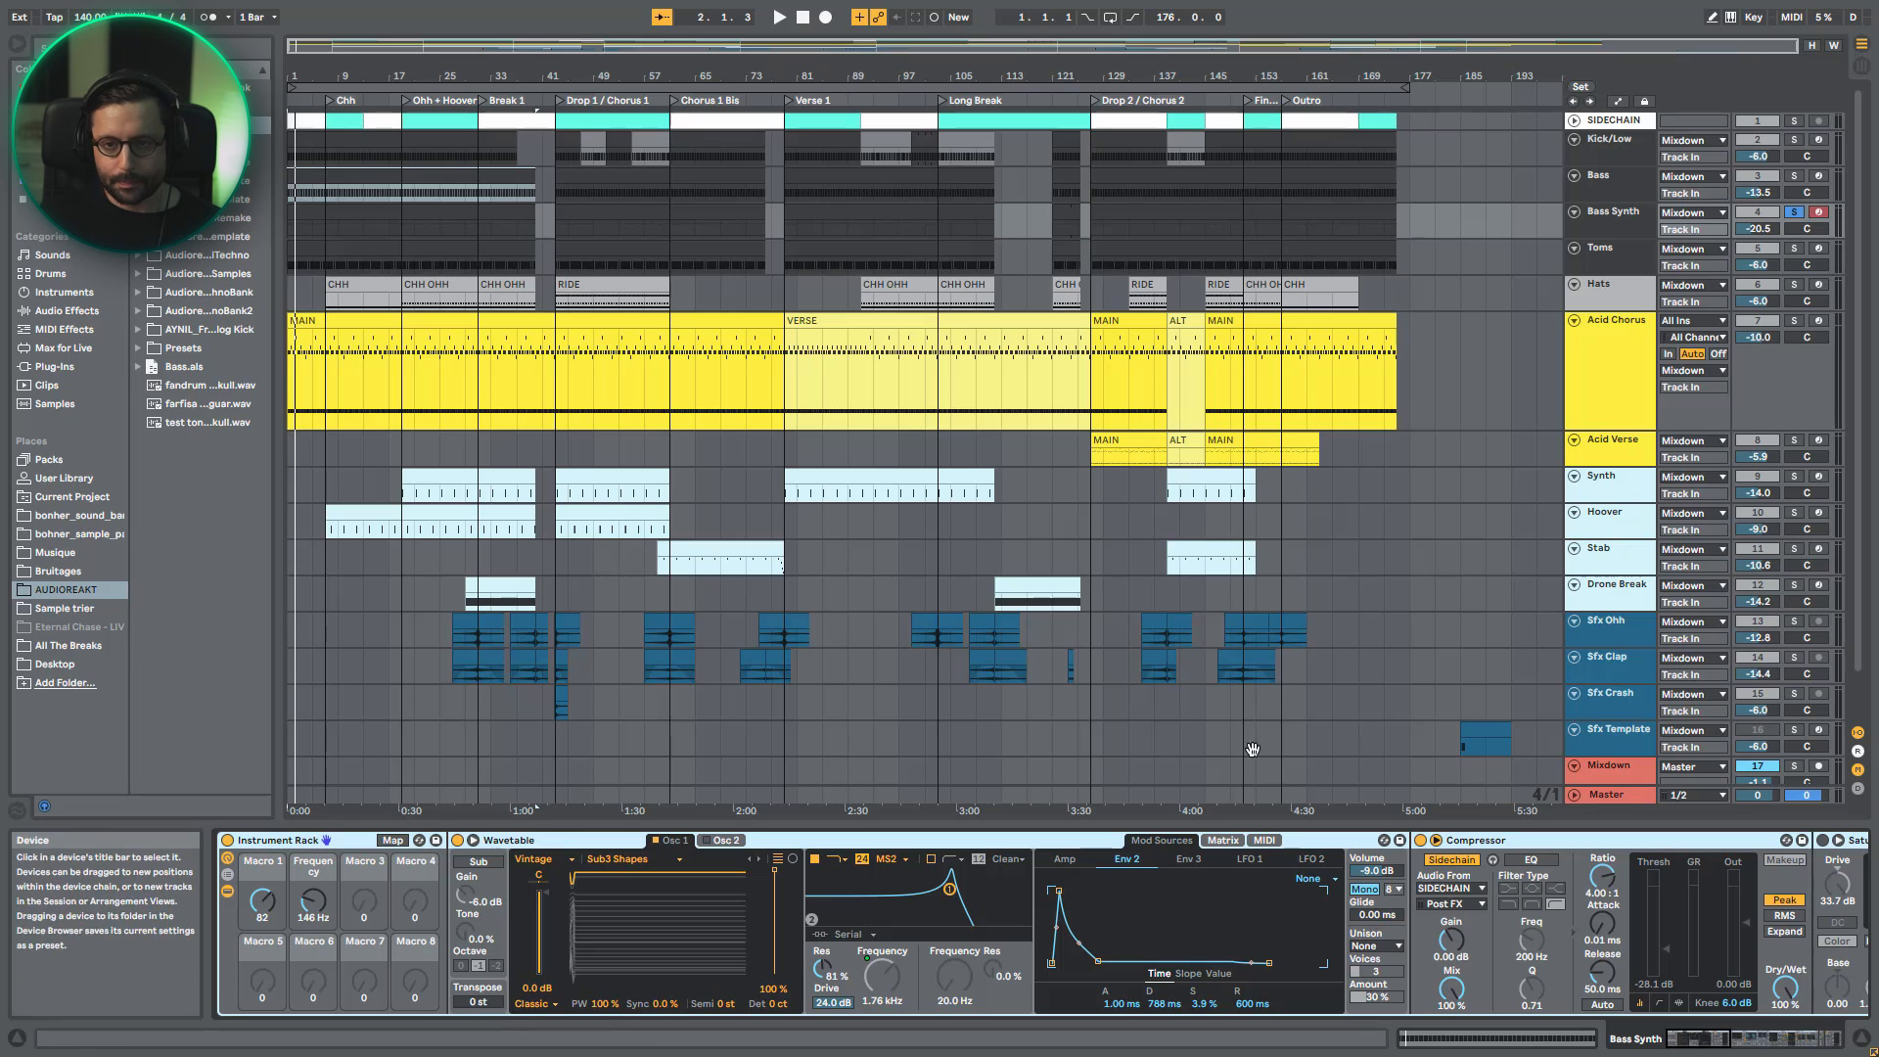
- Play the Bass Synth while examining the Wavetable oscillator inside its Instrument Rack
{"action": "key", "text": "space"}
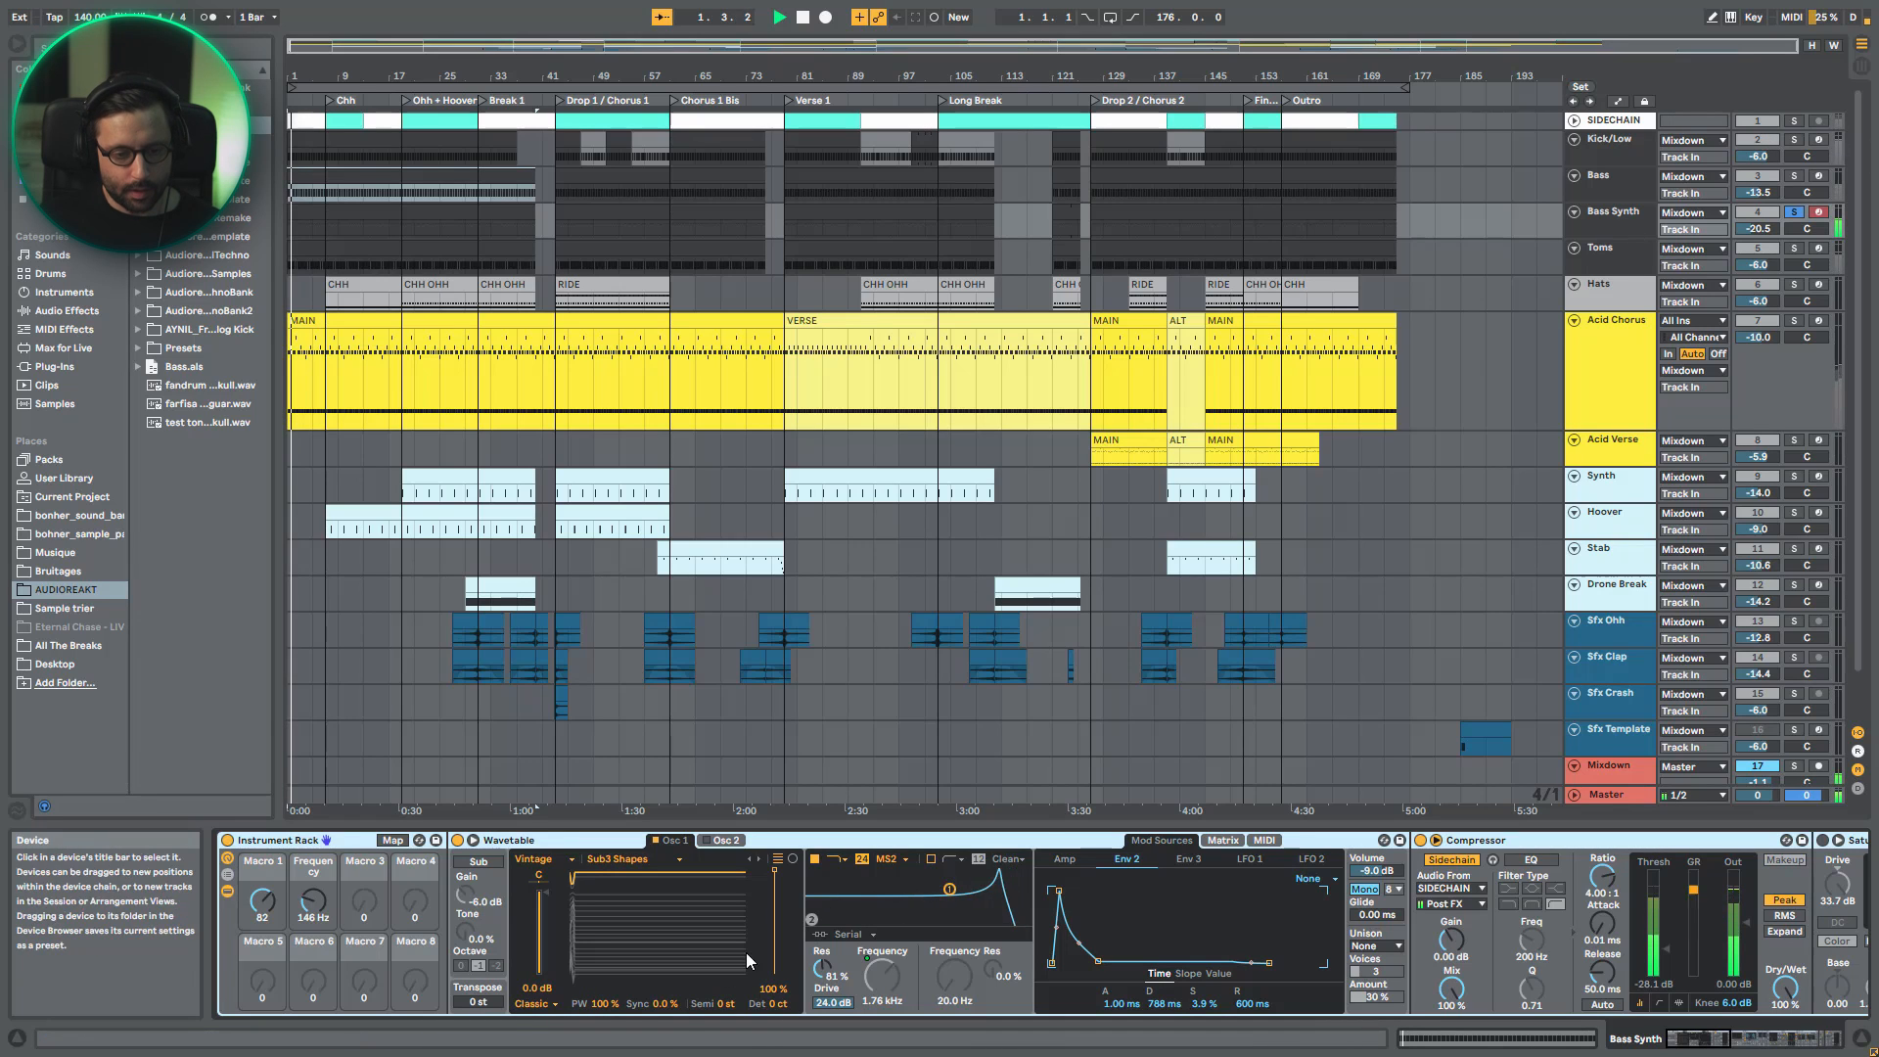
{"action": "left_click_drag", "start_coordinate": [603, 1004], "coordinate": [603, 958]}
{"action": "key", "text": "space"}
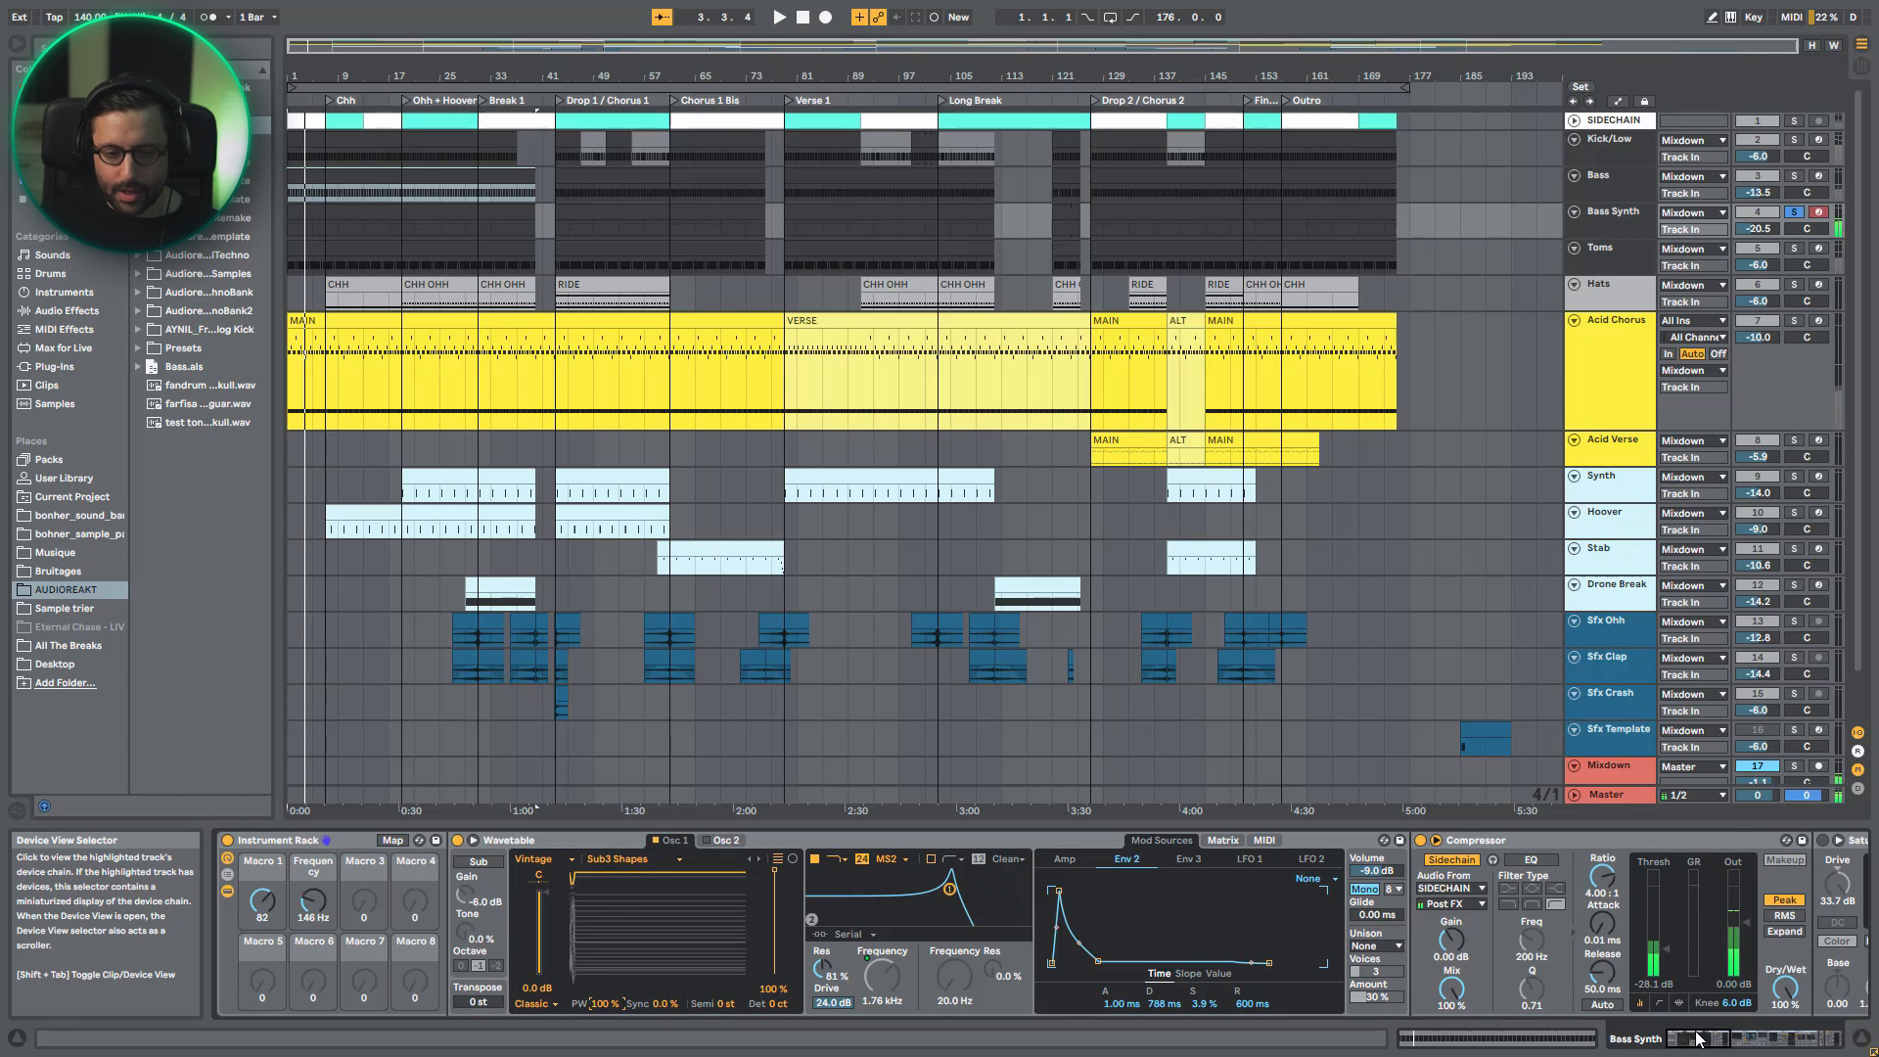
- Bypass the Waveshaper Saturator on Bass Synth, play the sound without it, and enable it again
{"action": "left_click", "coordinate": [1741, 1035]}
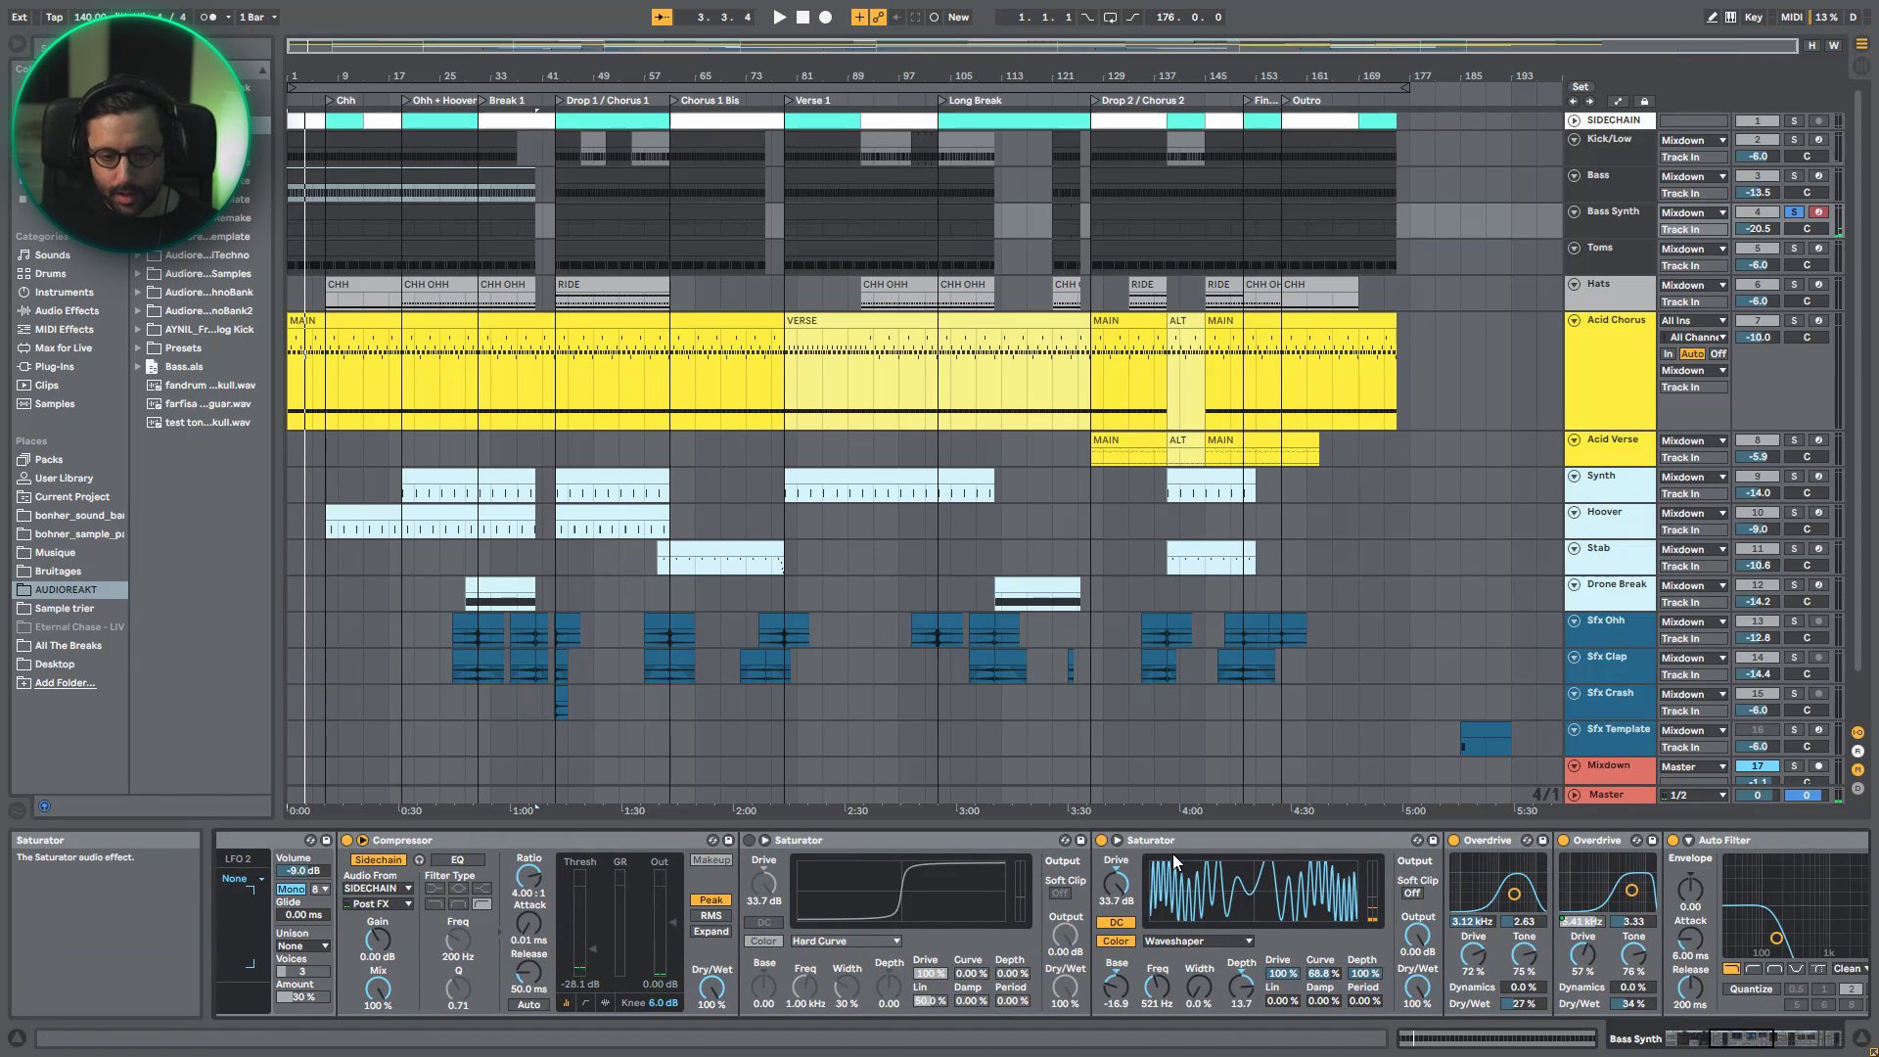
{"action": "left_click", "coordinate": [1178, 857]}
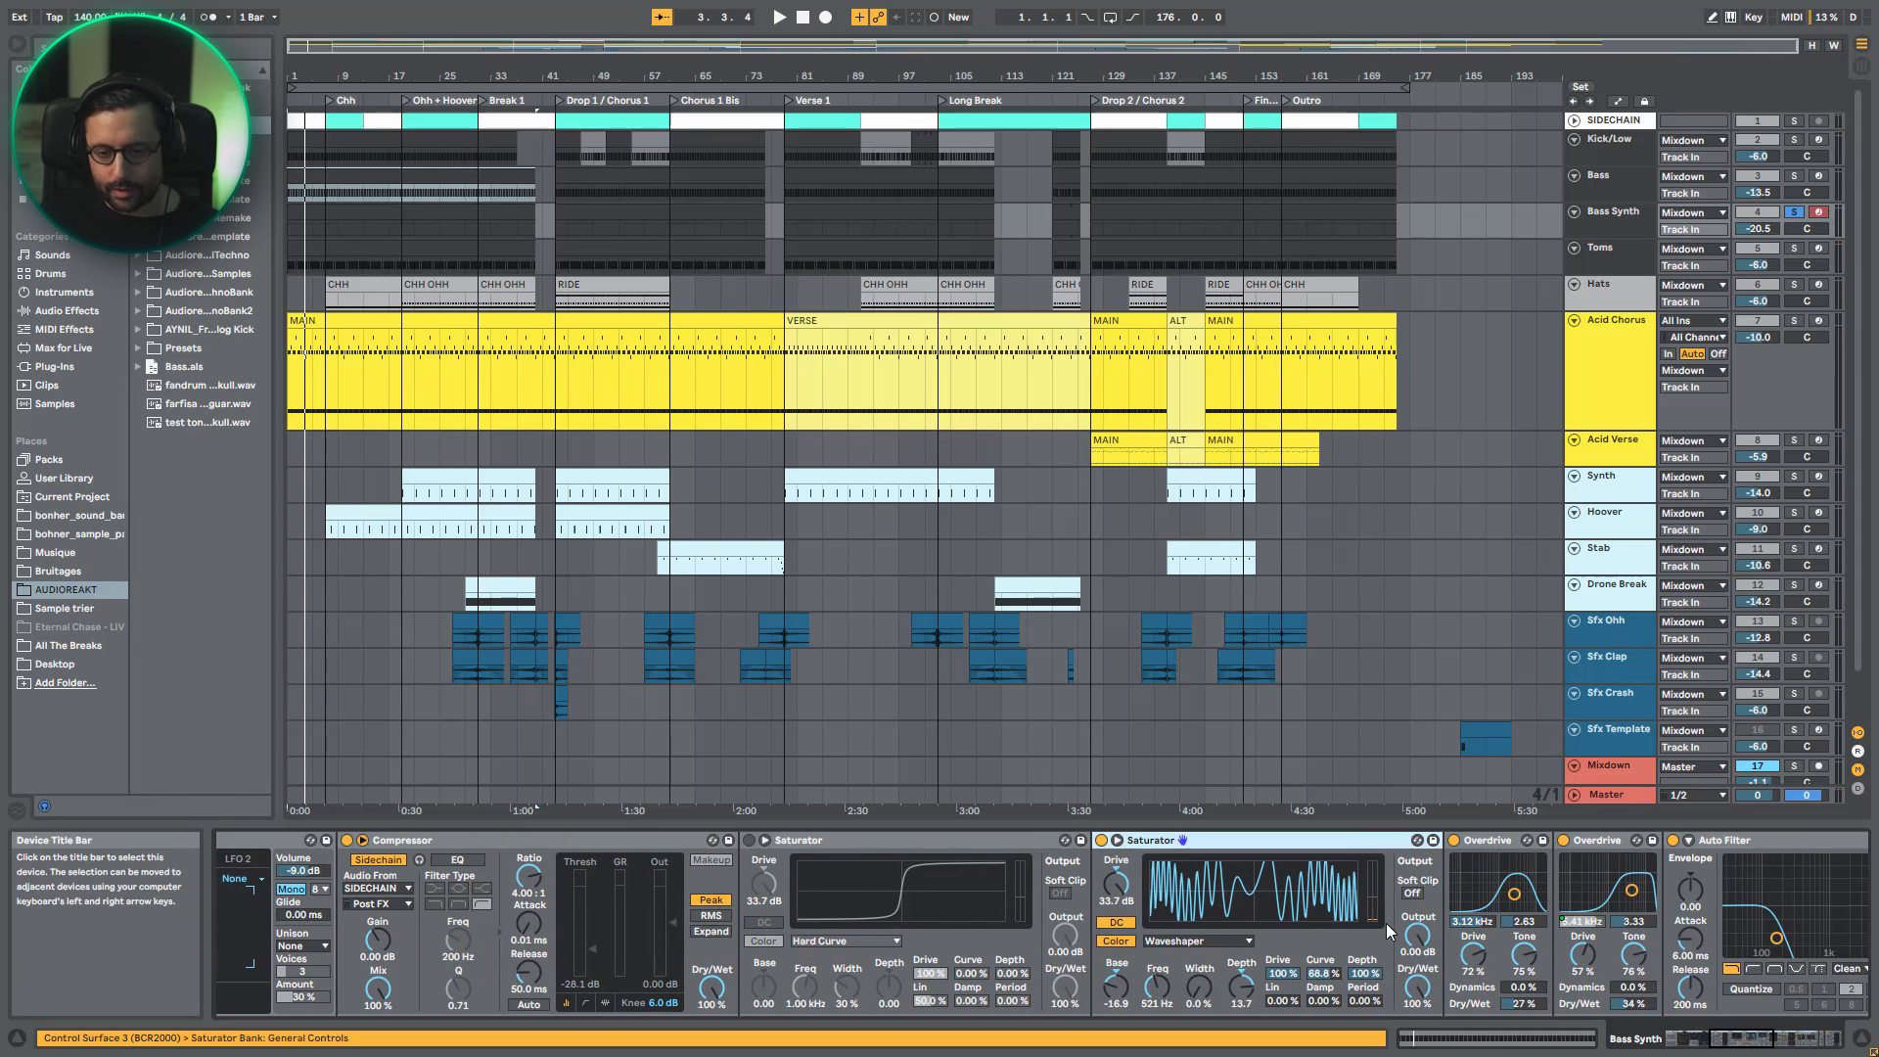
{"action": "left_click", "coordinate": [1101, 839]}
{"action": "key", "text": "space"}
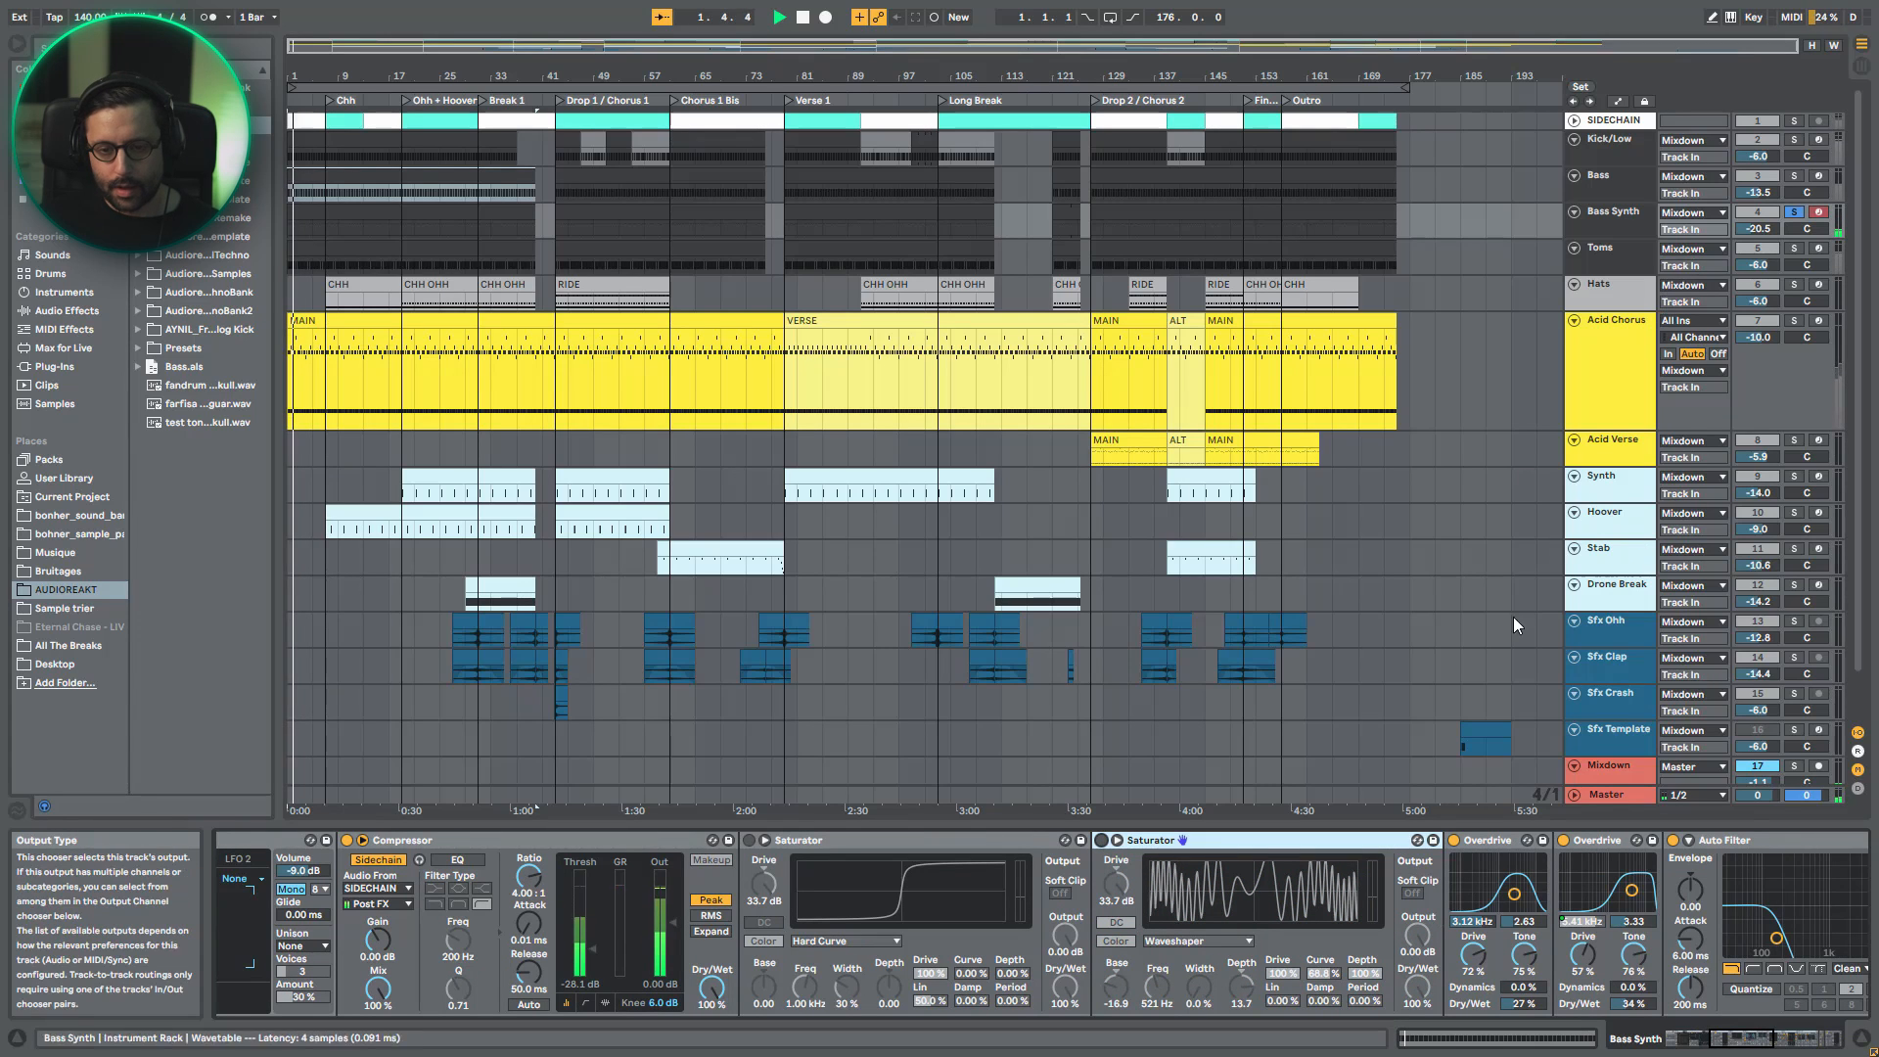
{"action": "key", "text": "space"}
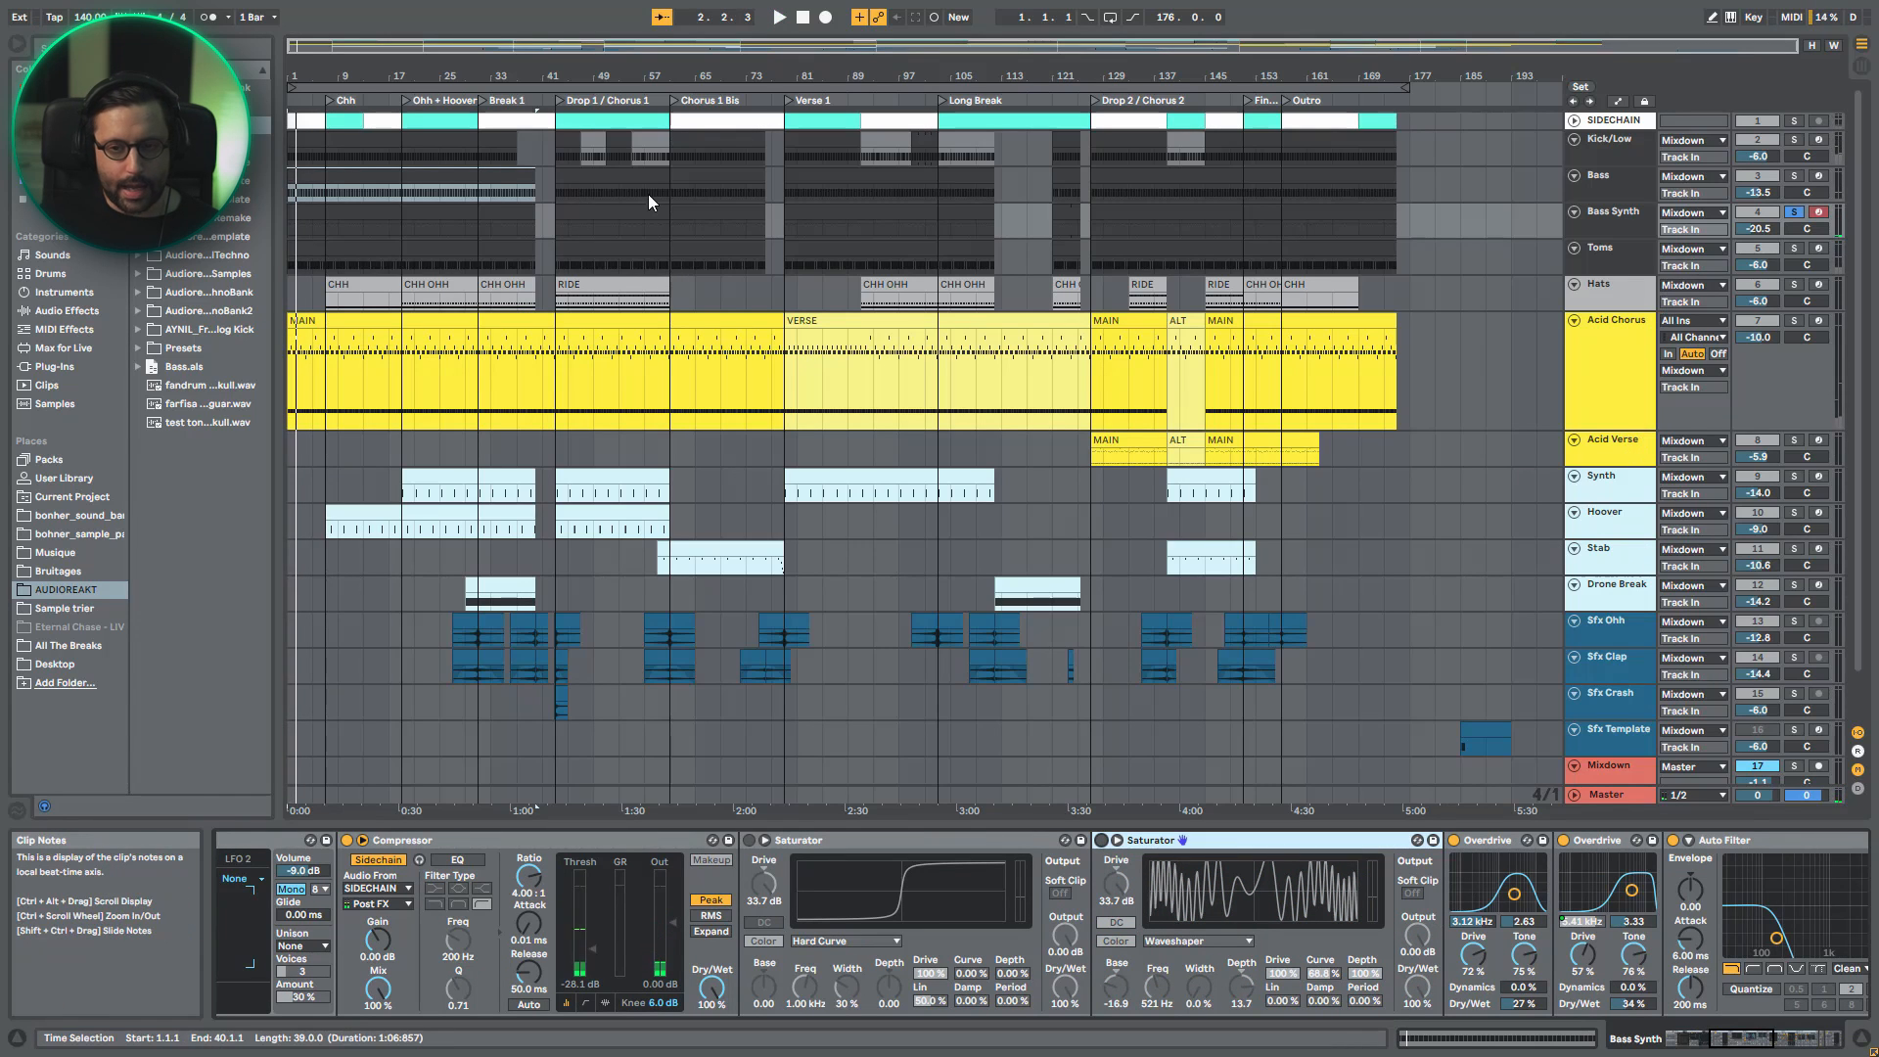
{"action": "left_click_drag", "start_coordinate": [1735, 1039], "coordinate": [1748, 1039]}
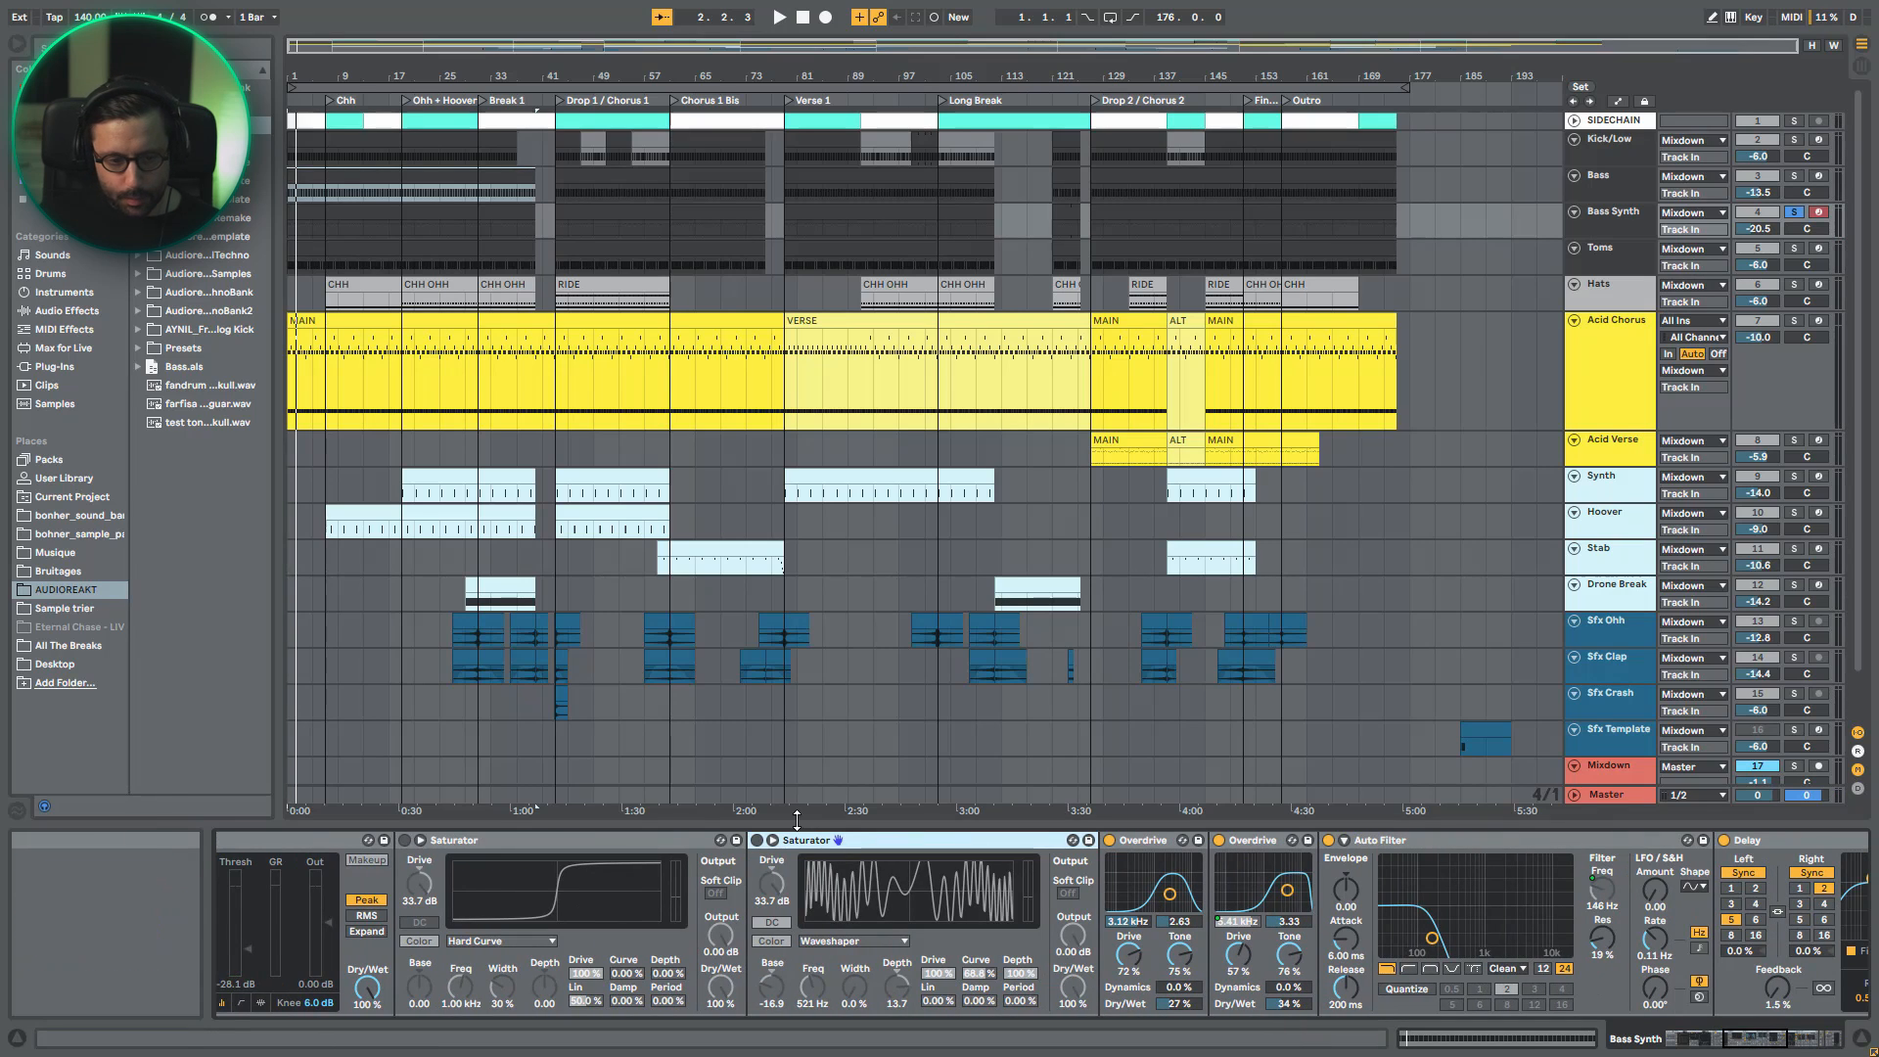
{"action": "left_click", "coordinate": [756, 839]}
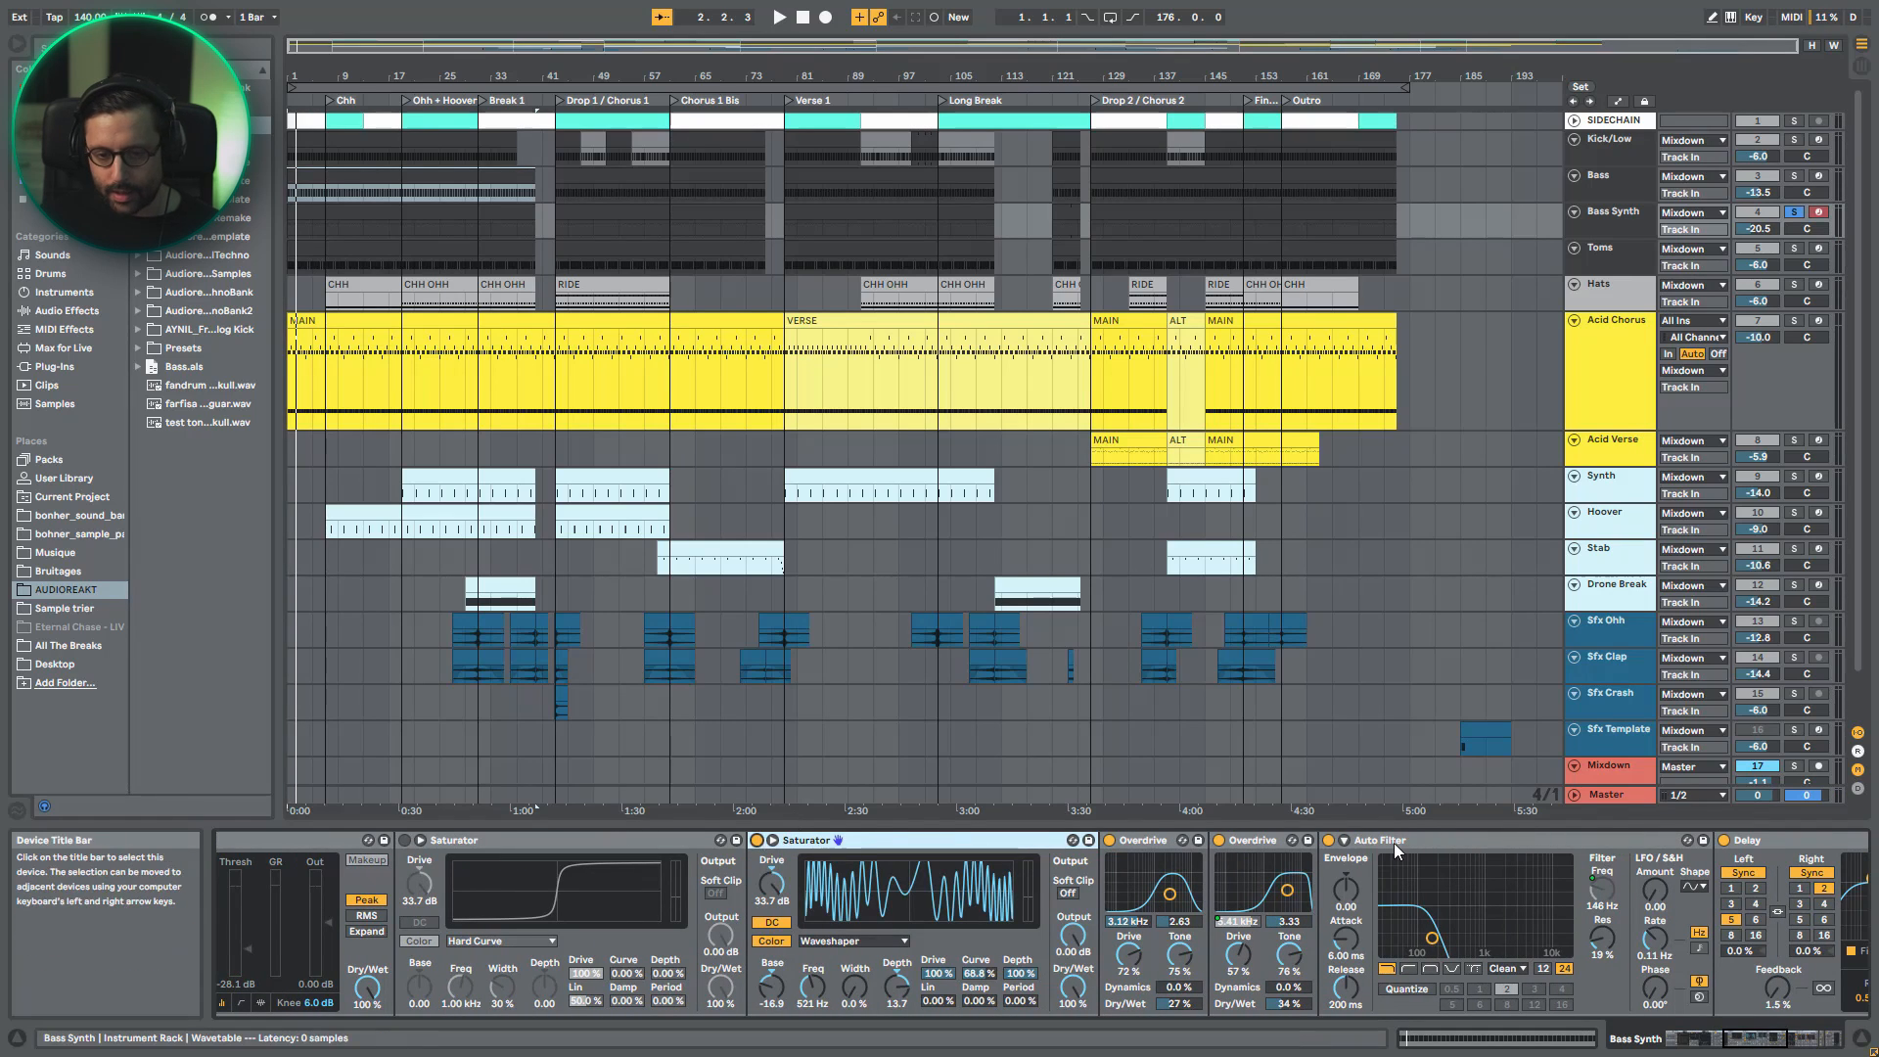
- Examine the macro-controlled cutoff frequency of the Bass Synth's Auto Filter and play the sound
{"action": "left_click", "coordinate": [1393, 843]}
{"action": "scroll", "coordinate": [1231, 878], "scroll_direction": "right", "scroll_amount": 3}
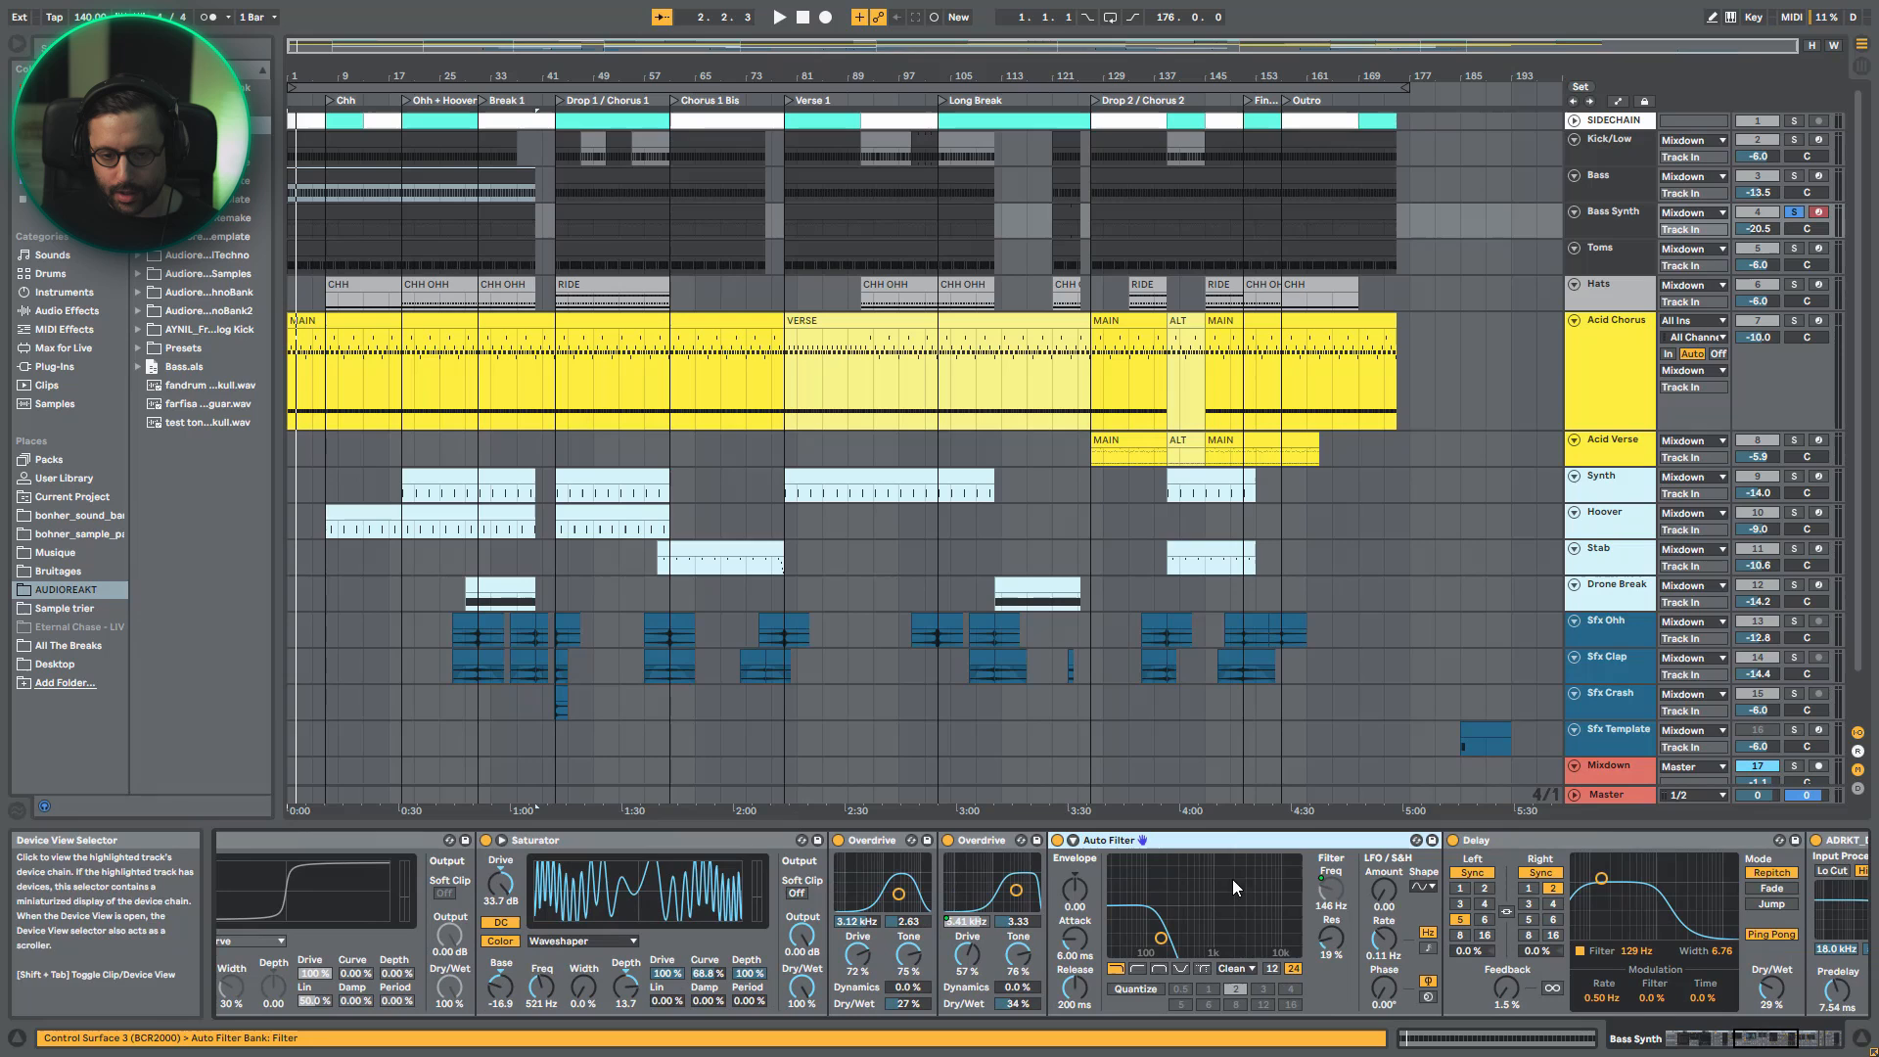
{"action": "right_click", "coordinate": [1332, 898]}
{"action": "left_click", "coordinate": [1332, 898]}
{"action": "key", "text": "a"}
{"action": "key", "text": "a"}
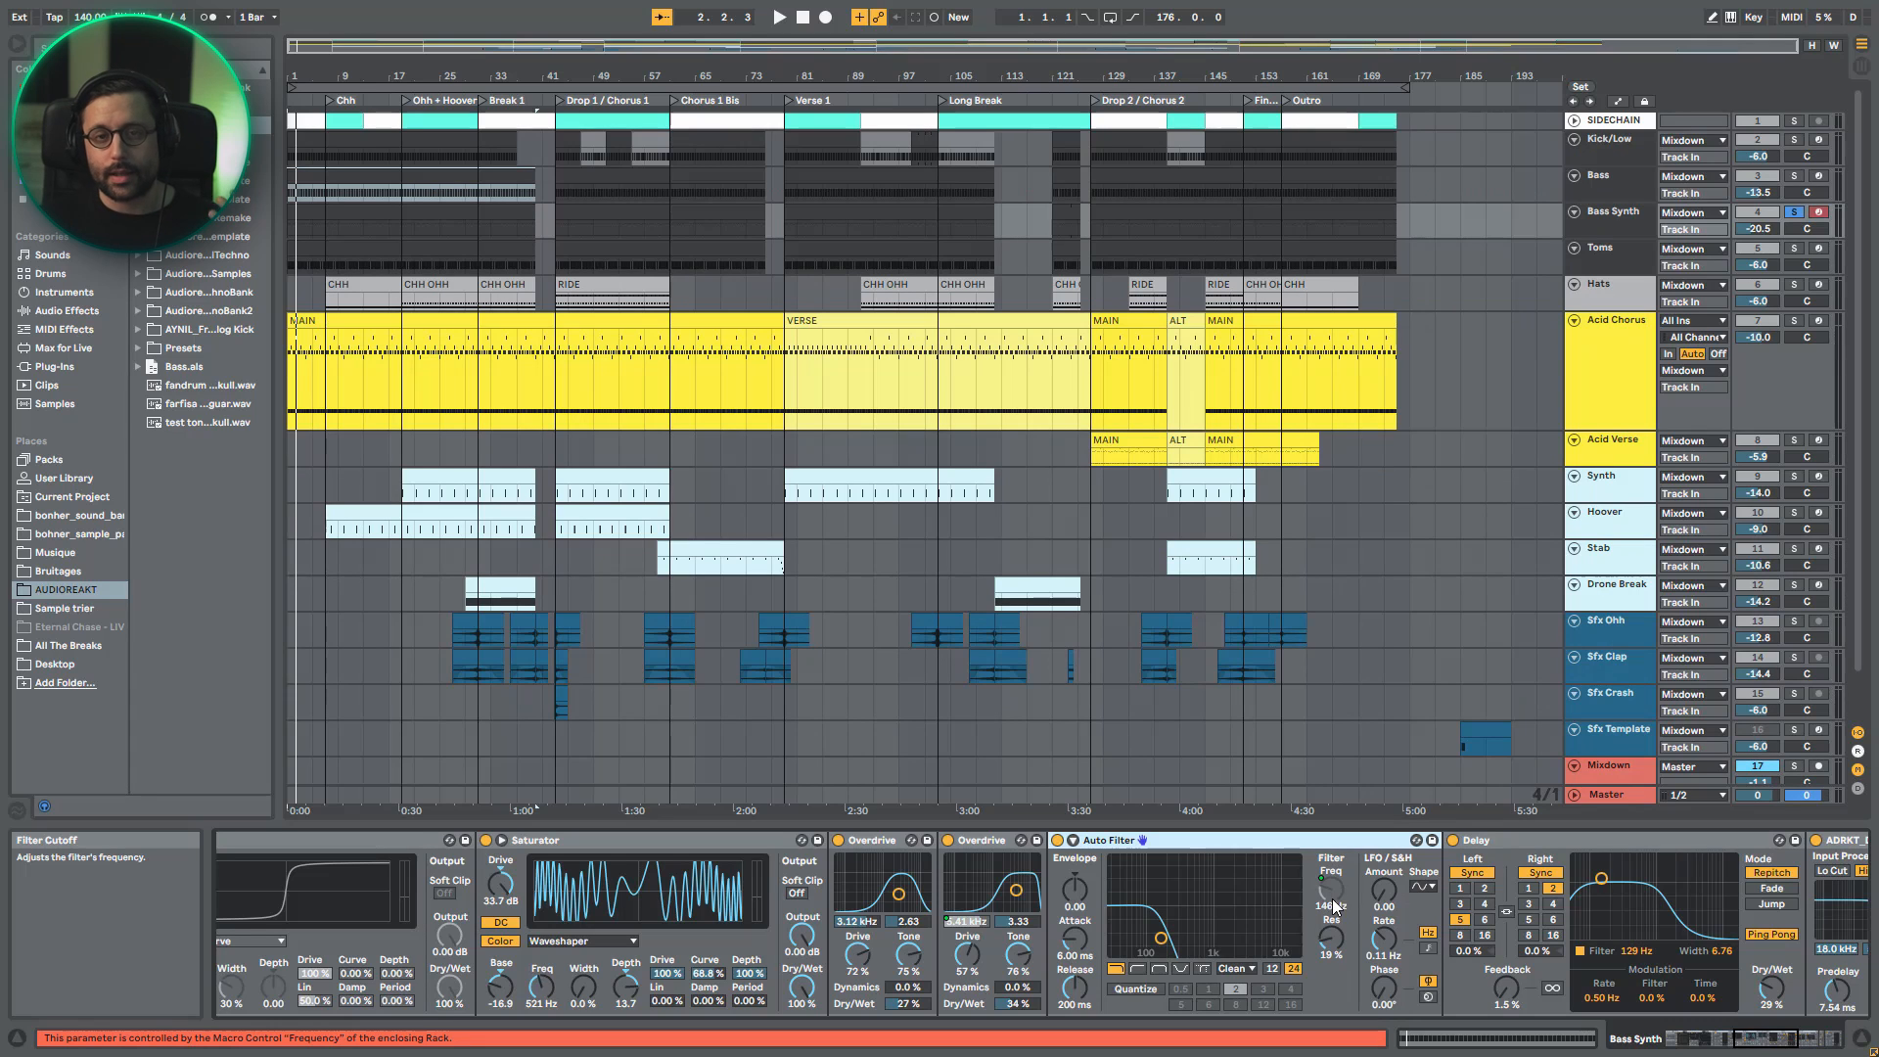
{"action": "key", "text": "space"}
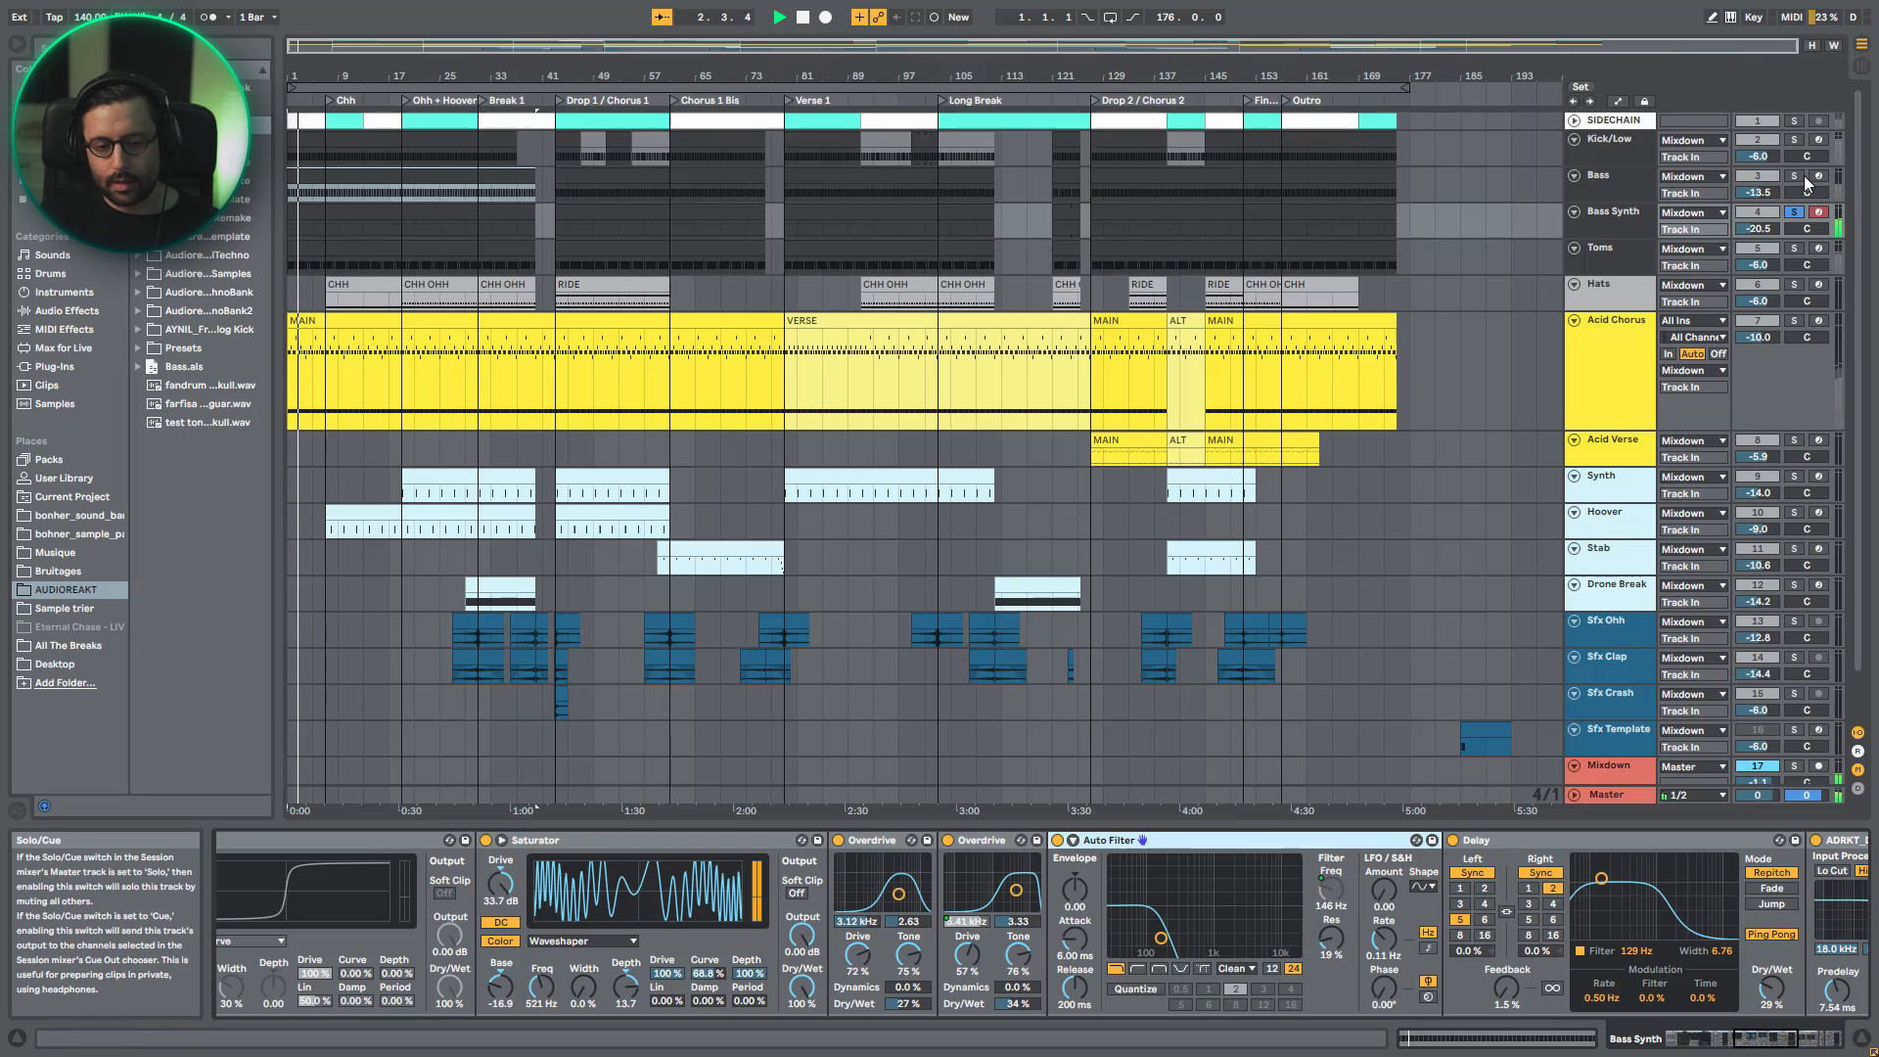
- Solo the Acid Chorus track and display its device chain
{"action": "left_click", "coordinate": [1793, 323]}
{"action": "left_click", "coordinate": [1628, 326]}
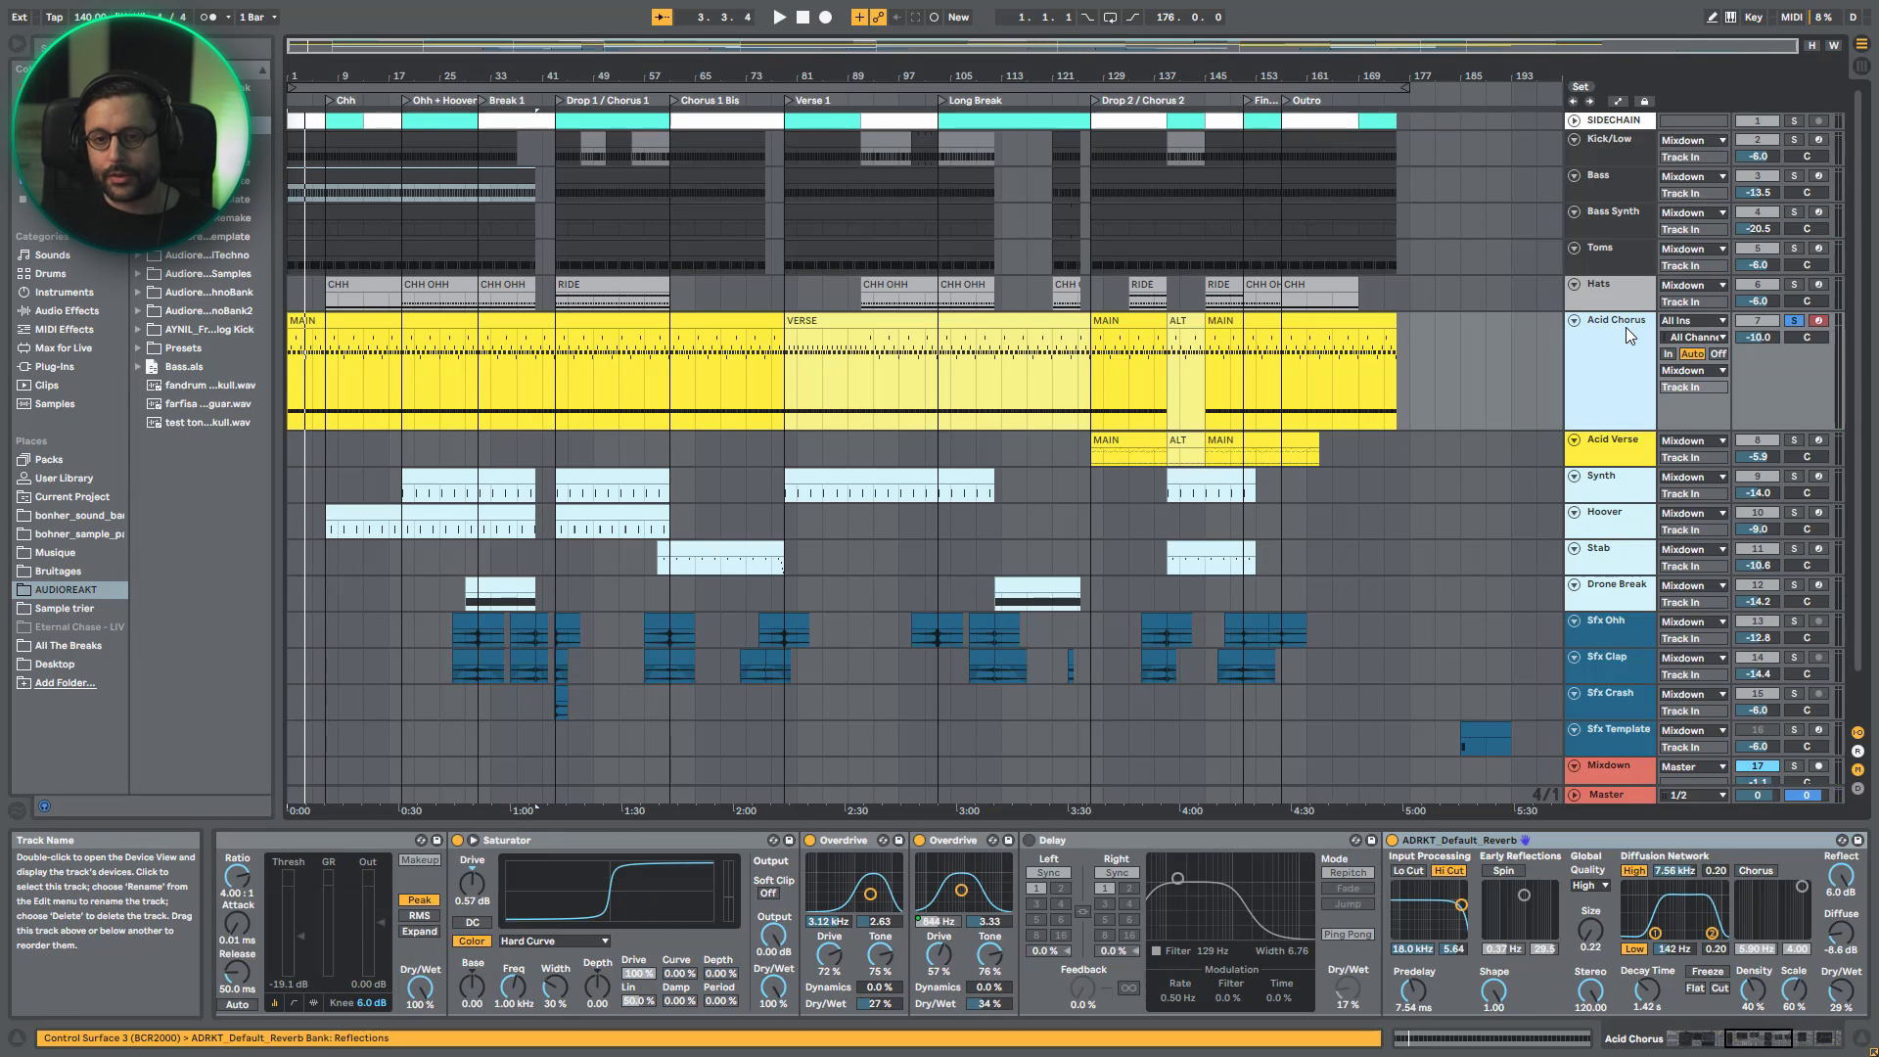
- Play the Bass Synth track with its Waveshaper Saturator bypassed, re-enable the device, and review the rest of the device chain
{"action": "key", "text": "space"}
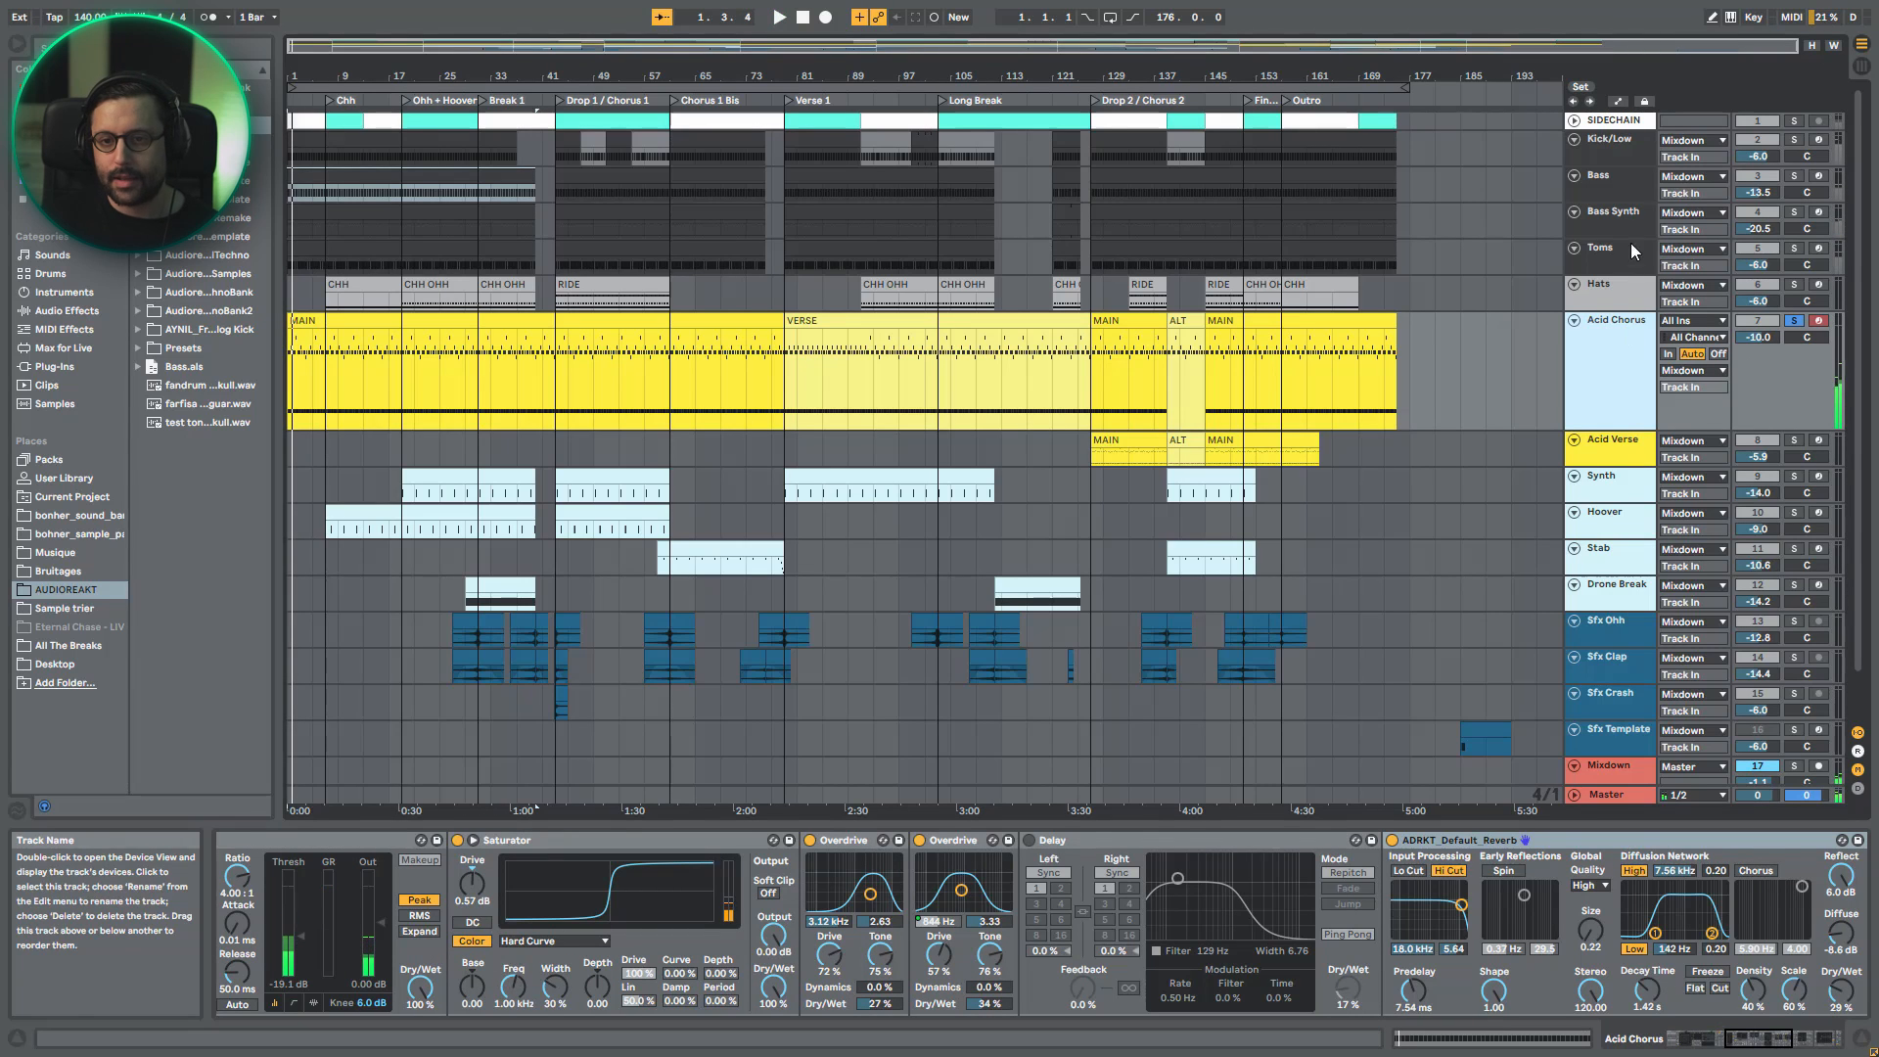
{"action": "left_click", "coordinate": [1636, 224]}
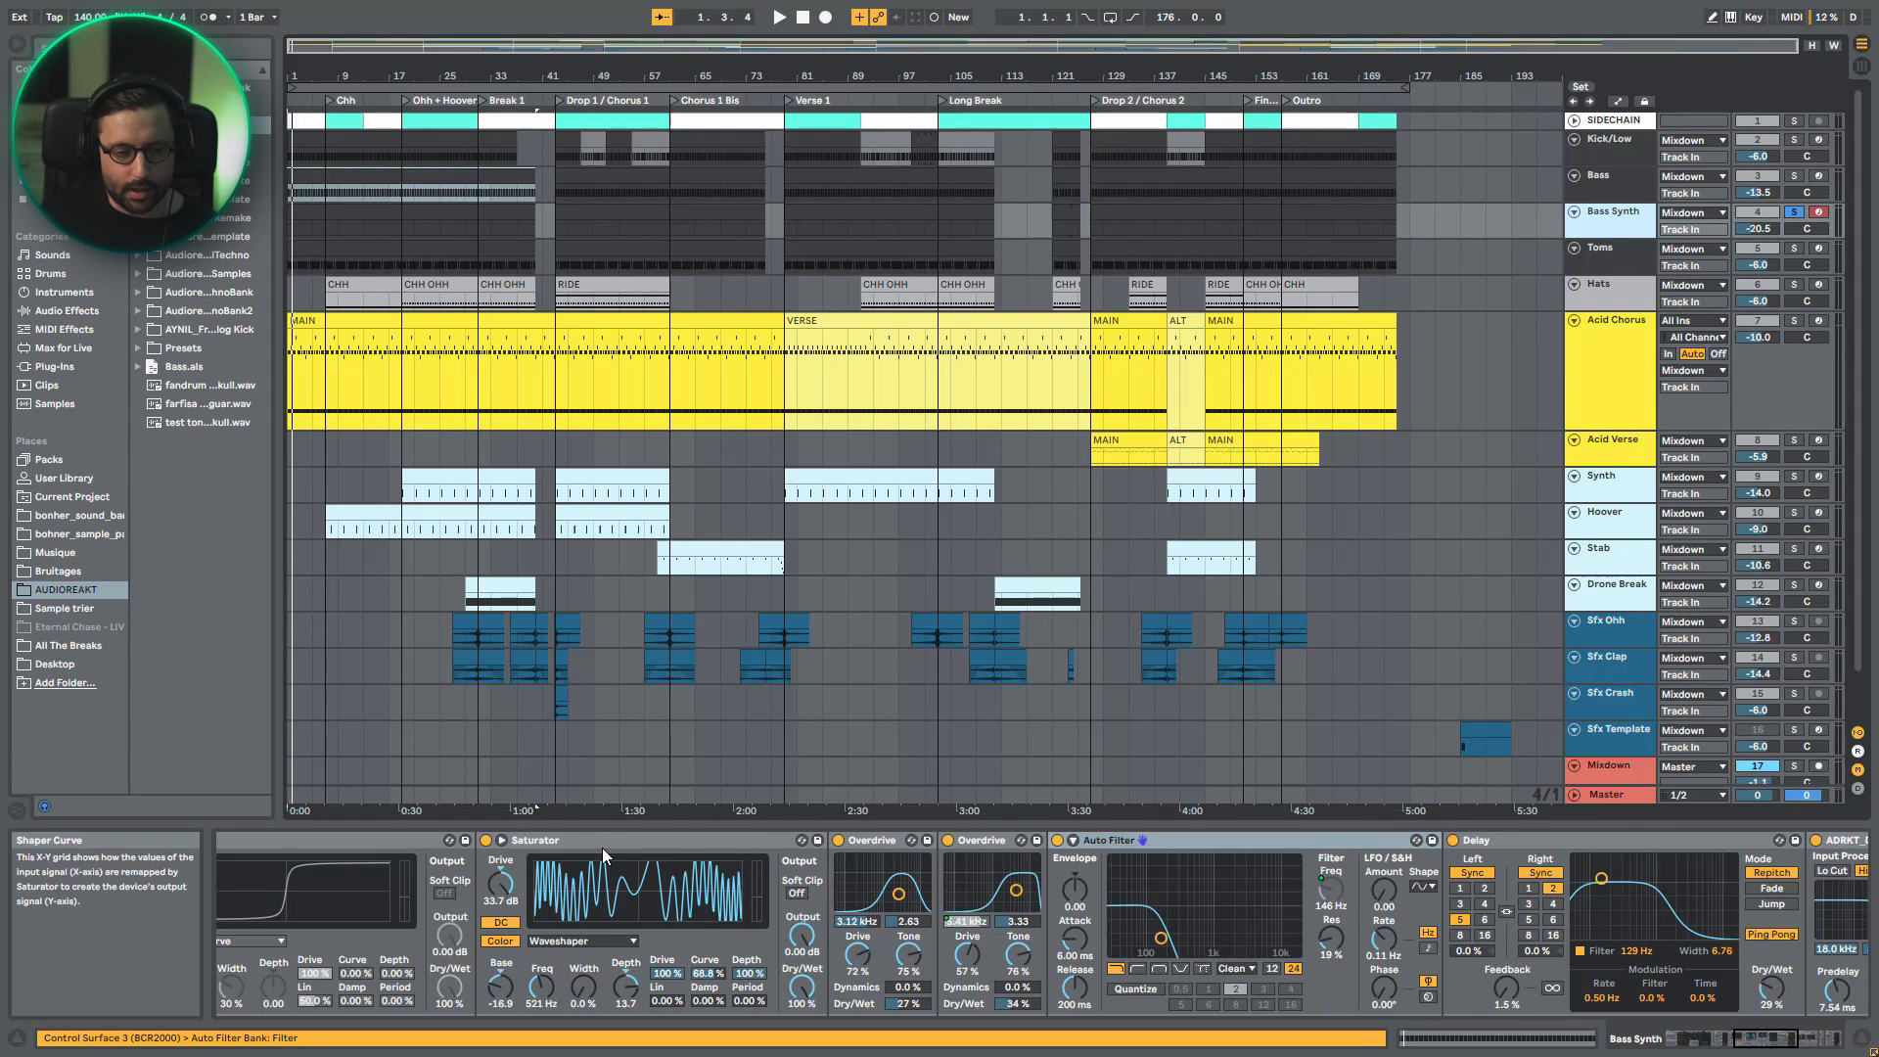
{"action": "key", "text": "space"}
{"action": "left_click", "coordinate": [486, 841]}
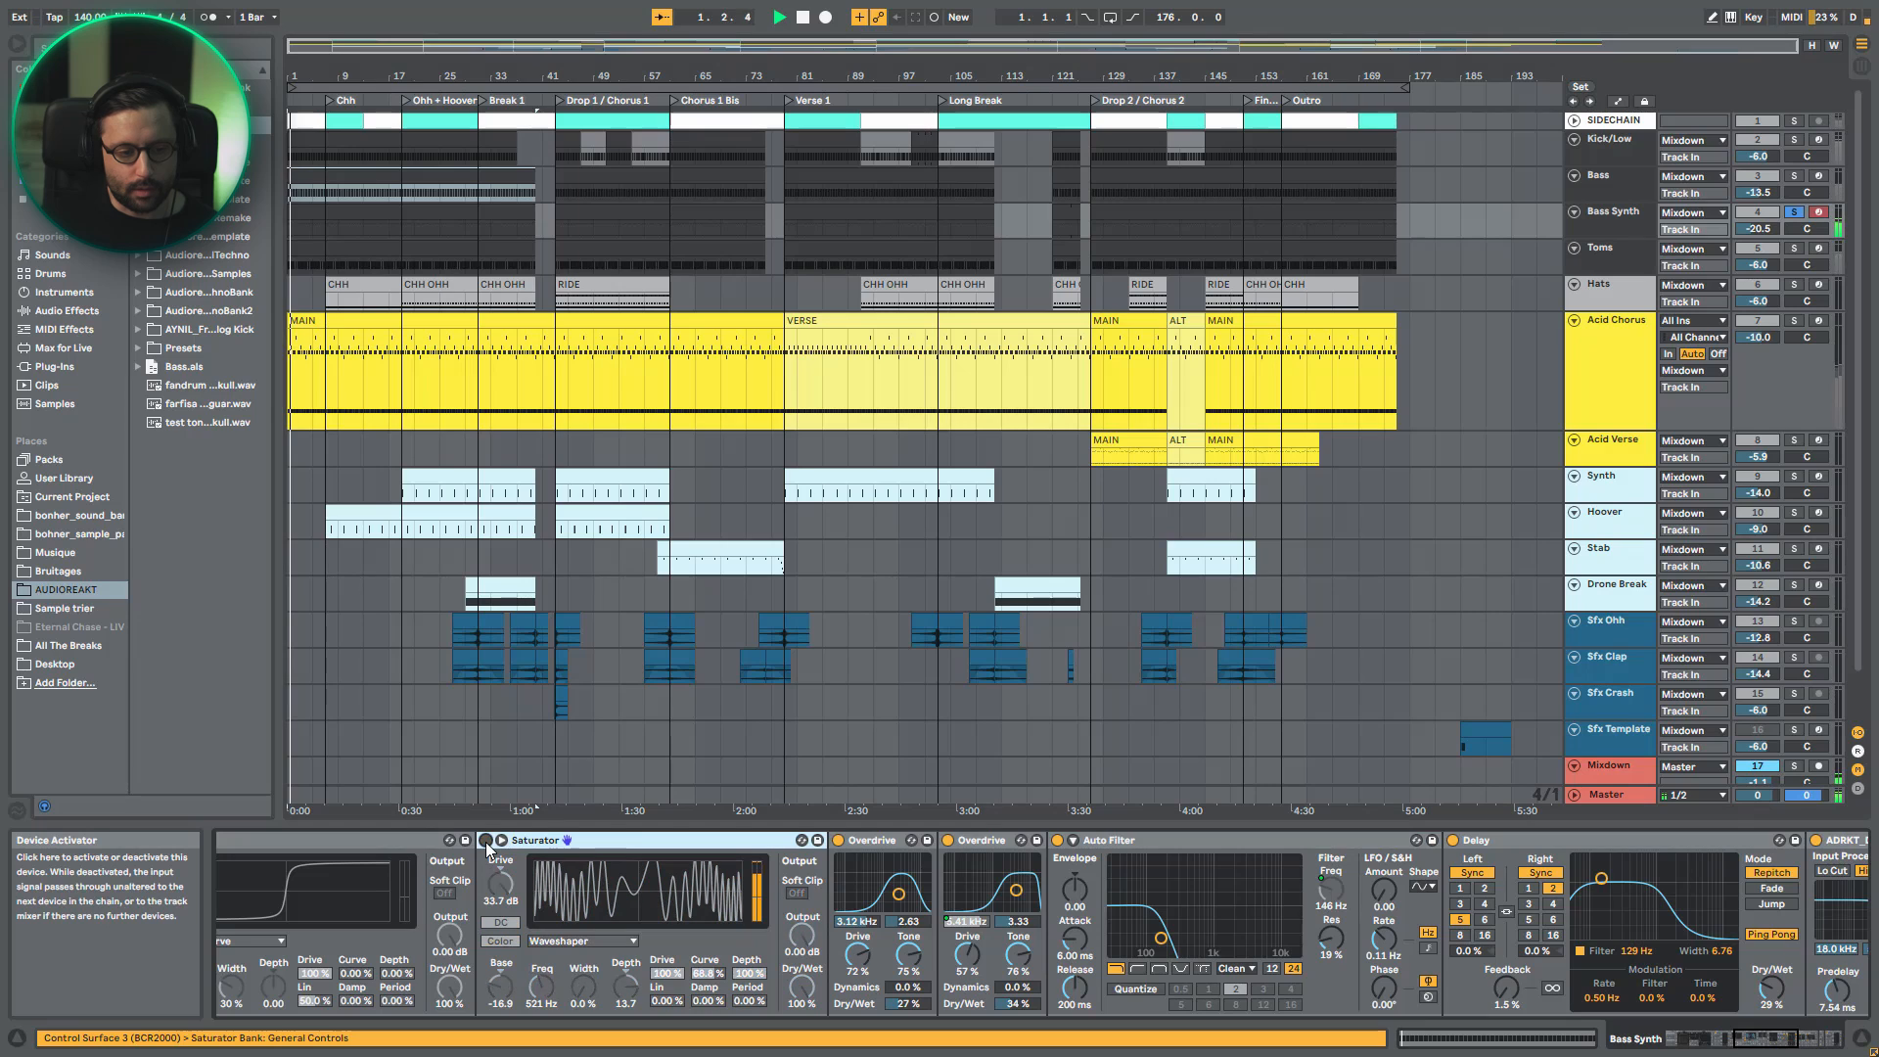
{"action": "left_click", "coordinate": [485, 840]}
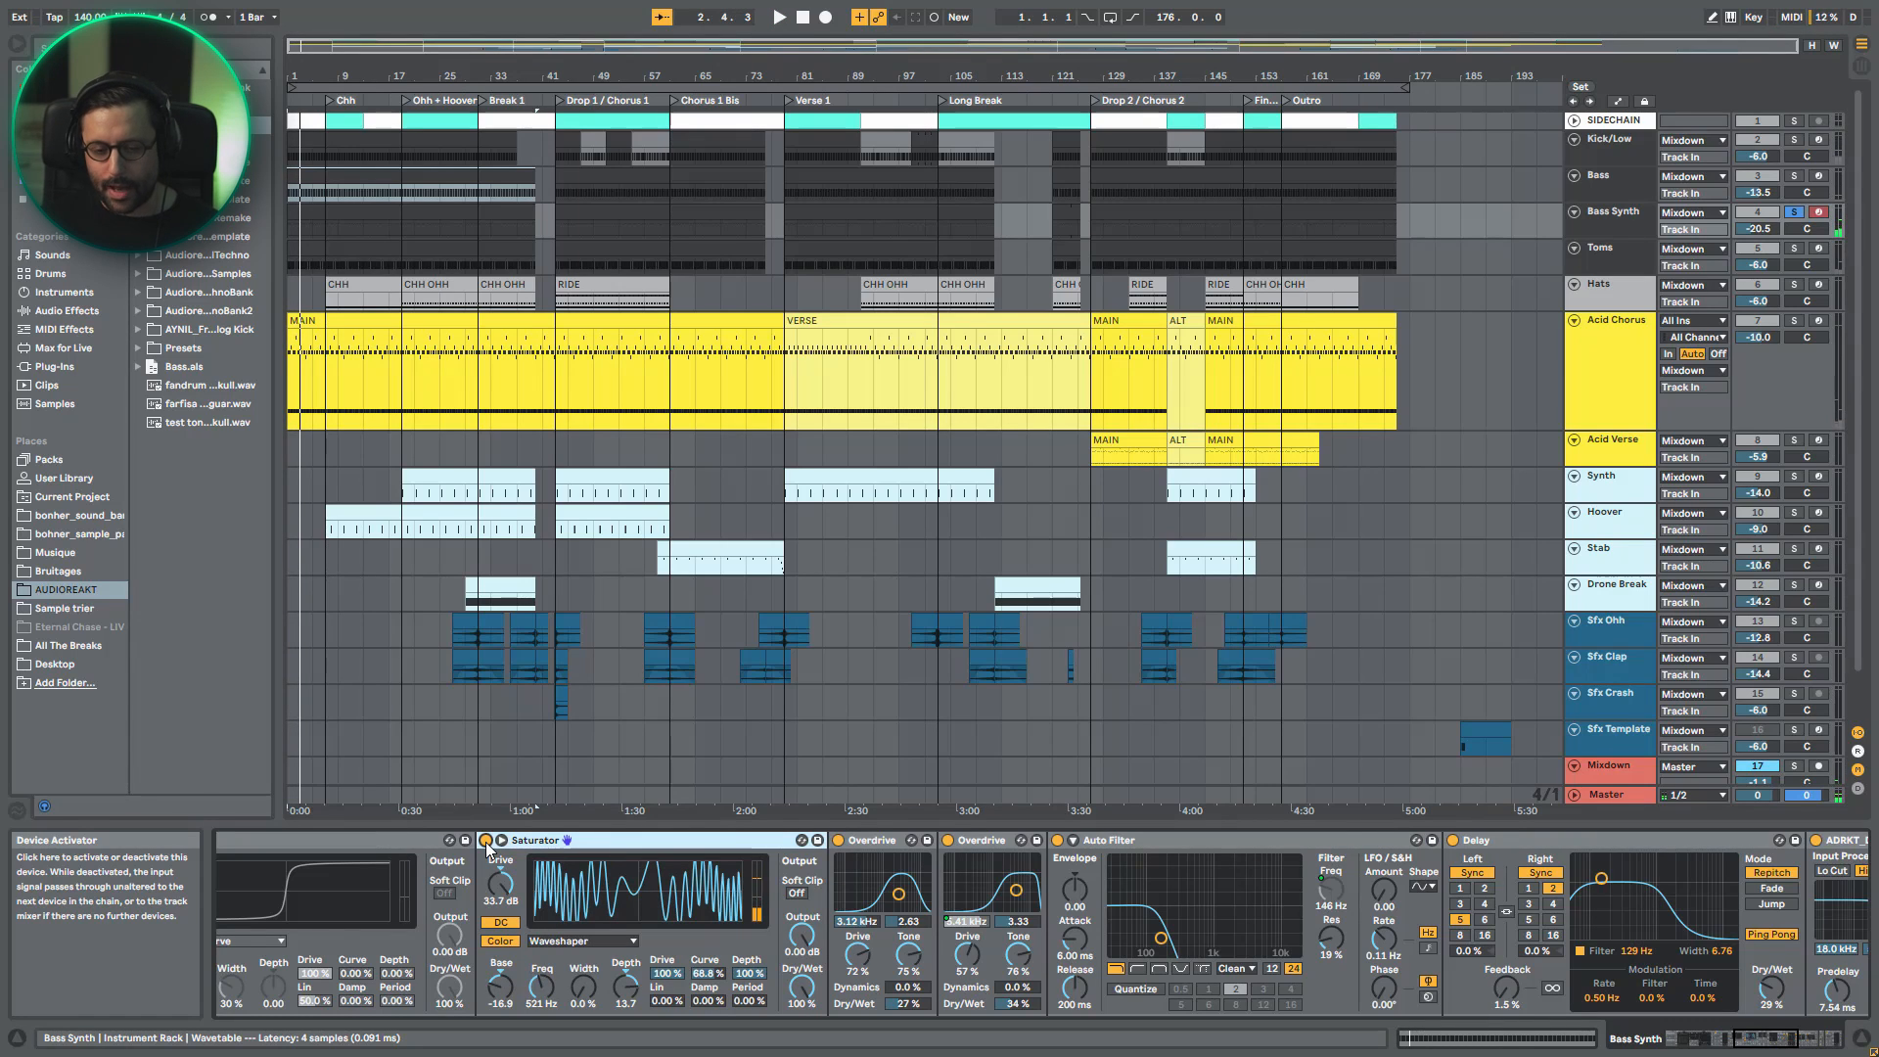
{"action": "left_click", "coordinate": [1818, 1043]}
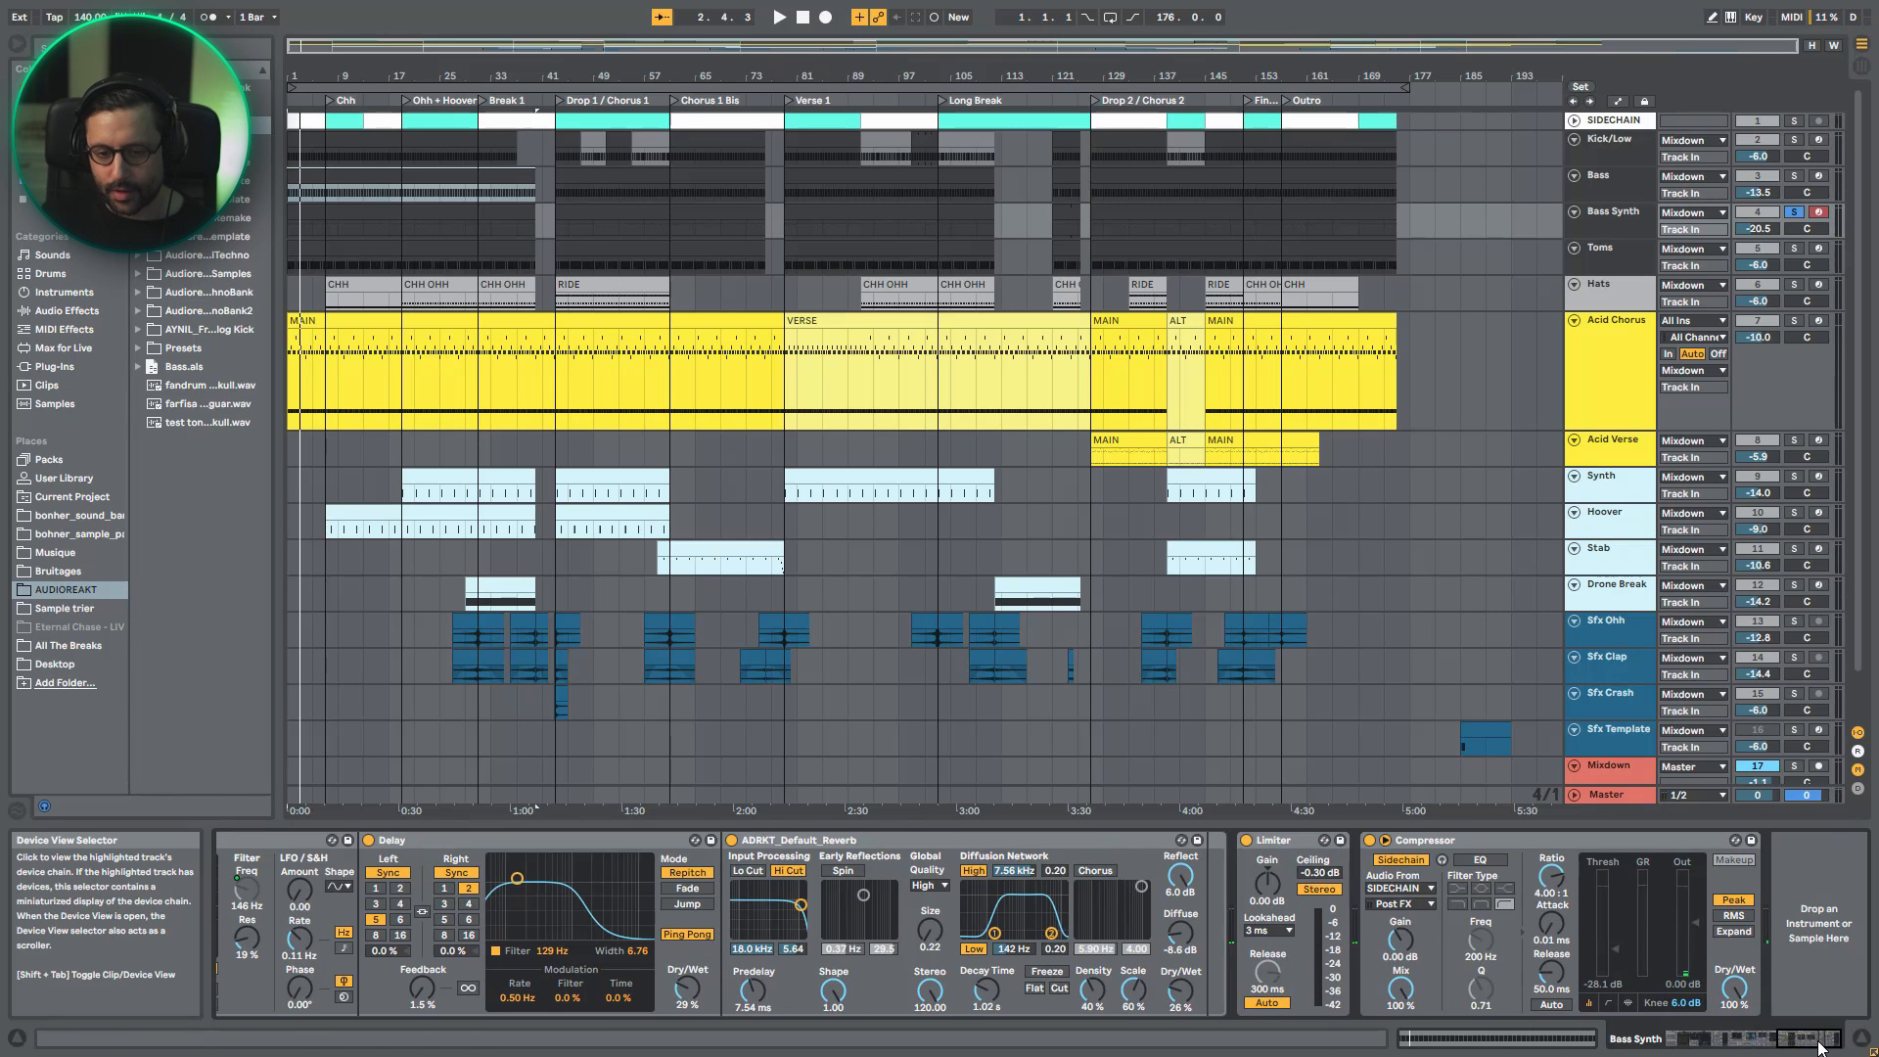
{"action": "left_click_drag", "start_coordinate": [1818, 1045], "coordinate": [1700, 1043]}
- Open the first Bass Synth clip's MIDI notes and compare them with the notes of the MAIN Acid Chorus clip
{"action": "double_click", "coordinate": [395, 209]}
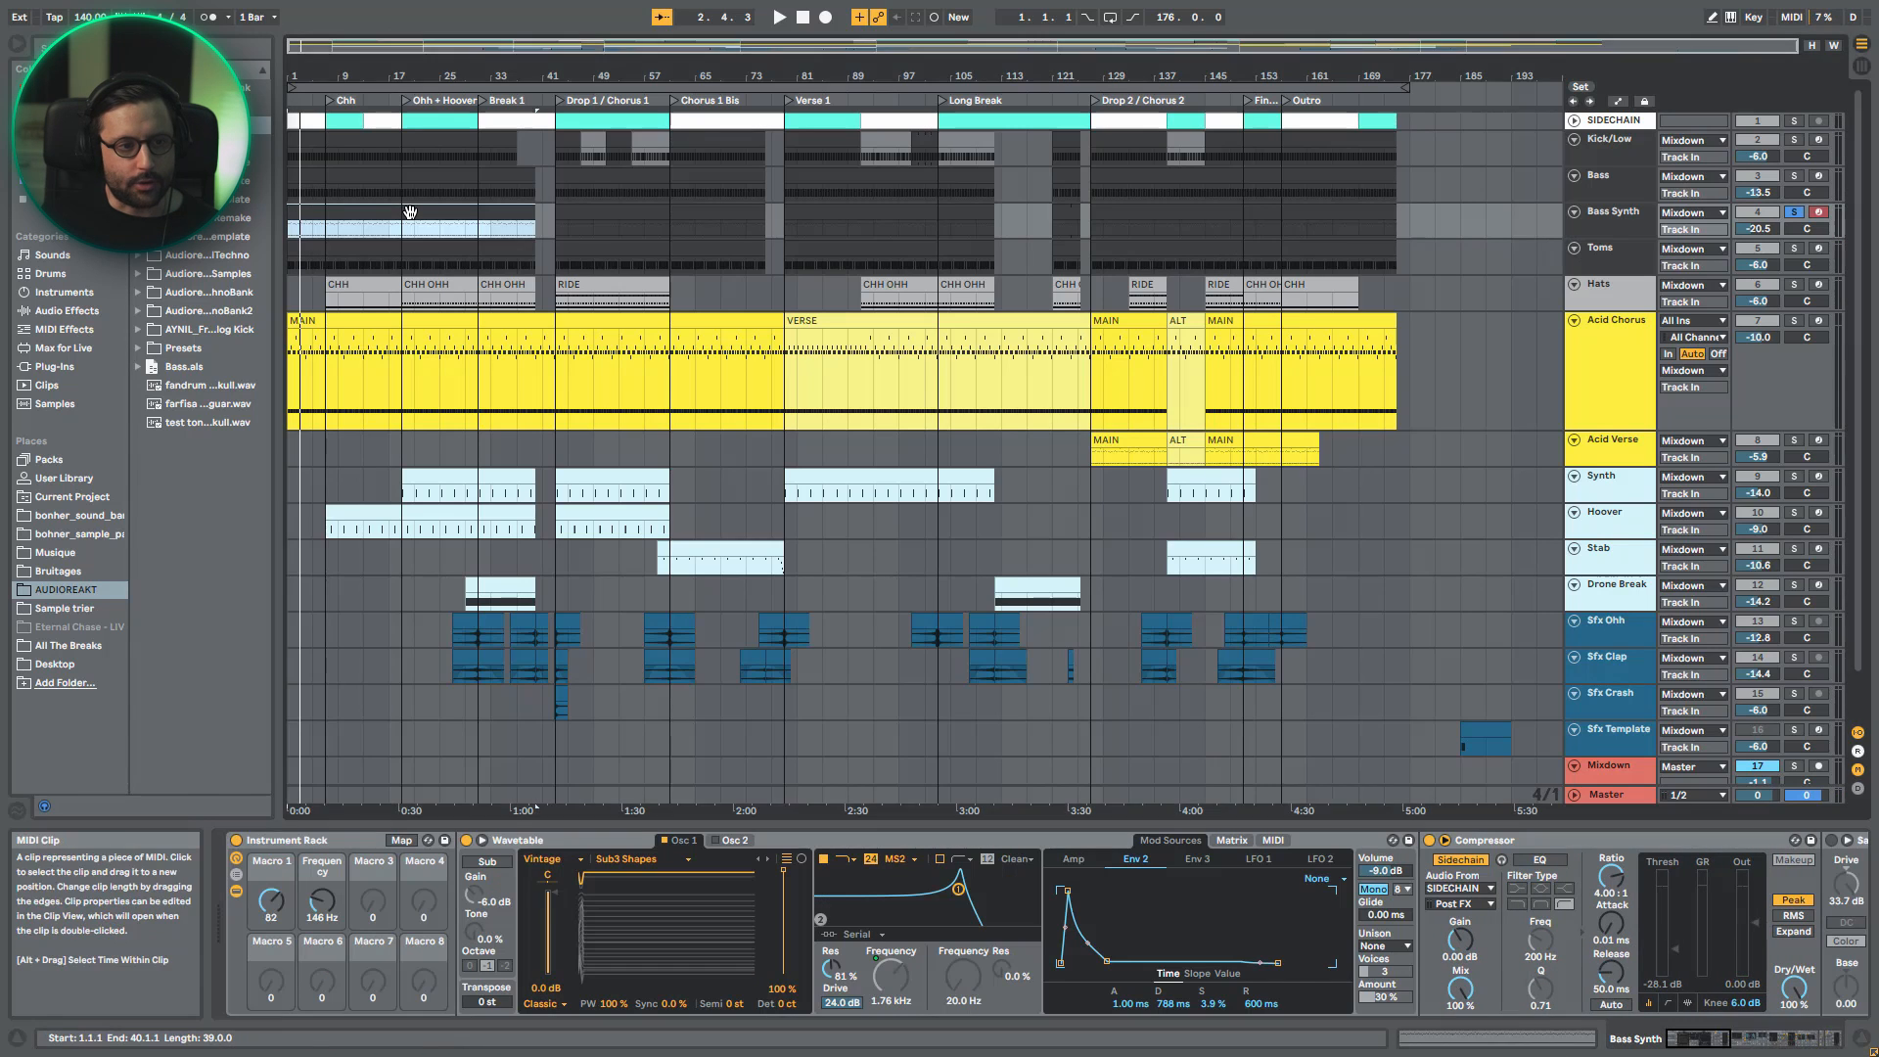
{"action": "left_click_drag", "start_coordinate": [542, 508], "coordinate": [542, 606]}
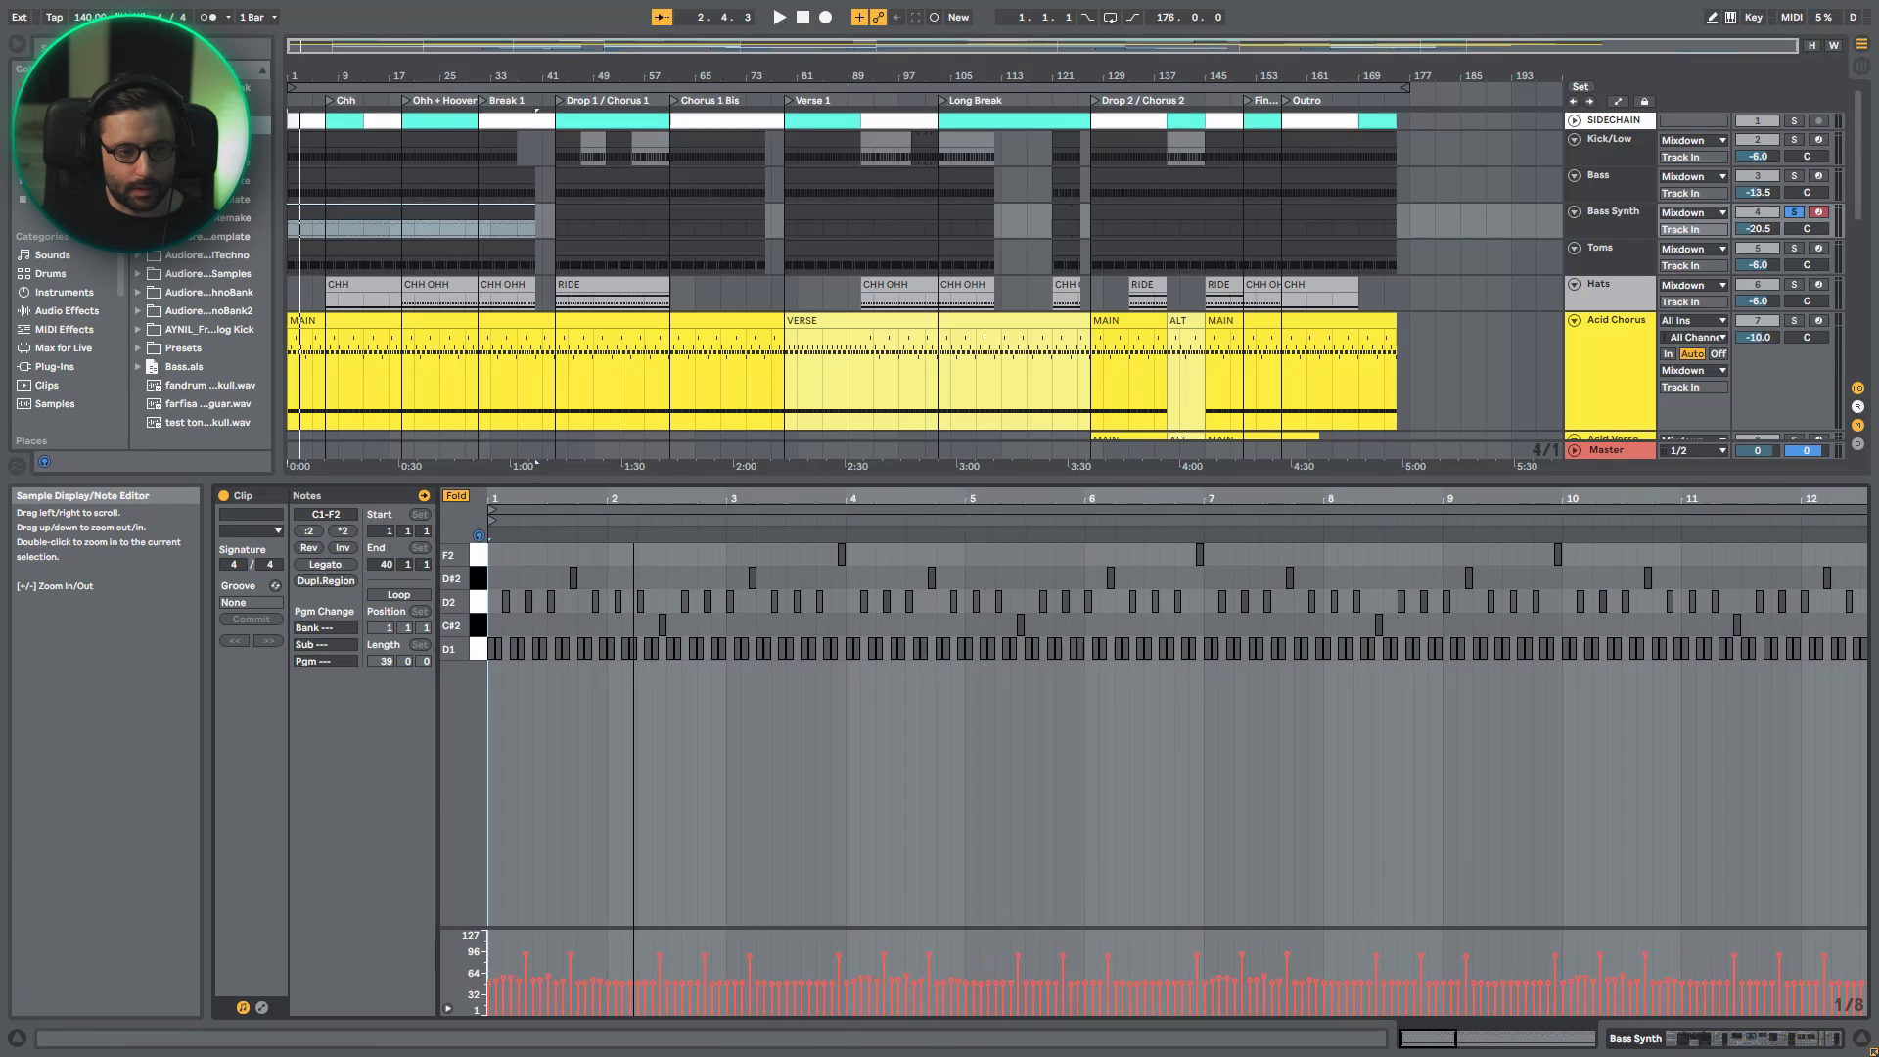
{"action": "left_click", "coordinate": [360, 318]}
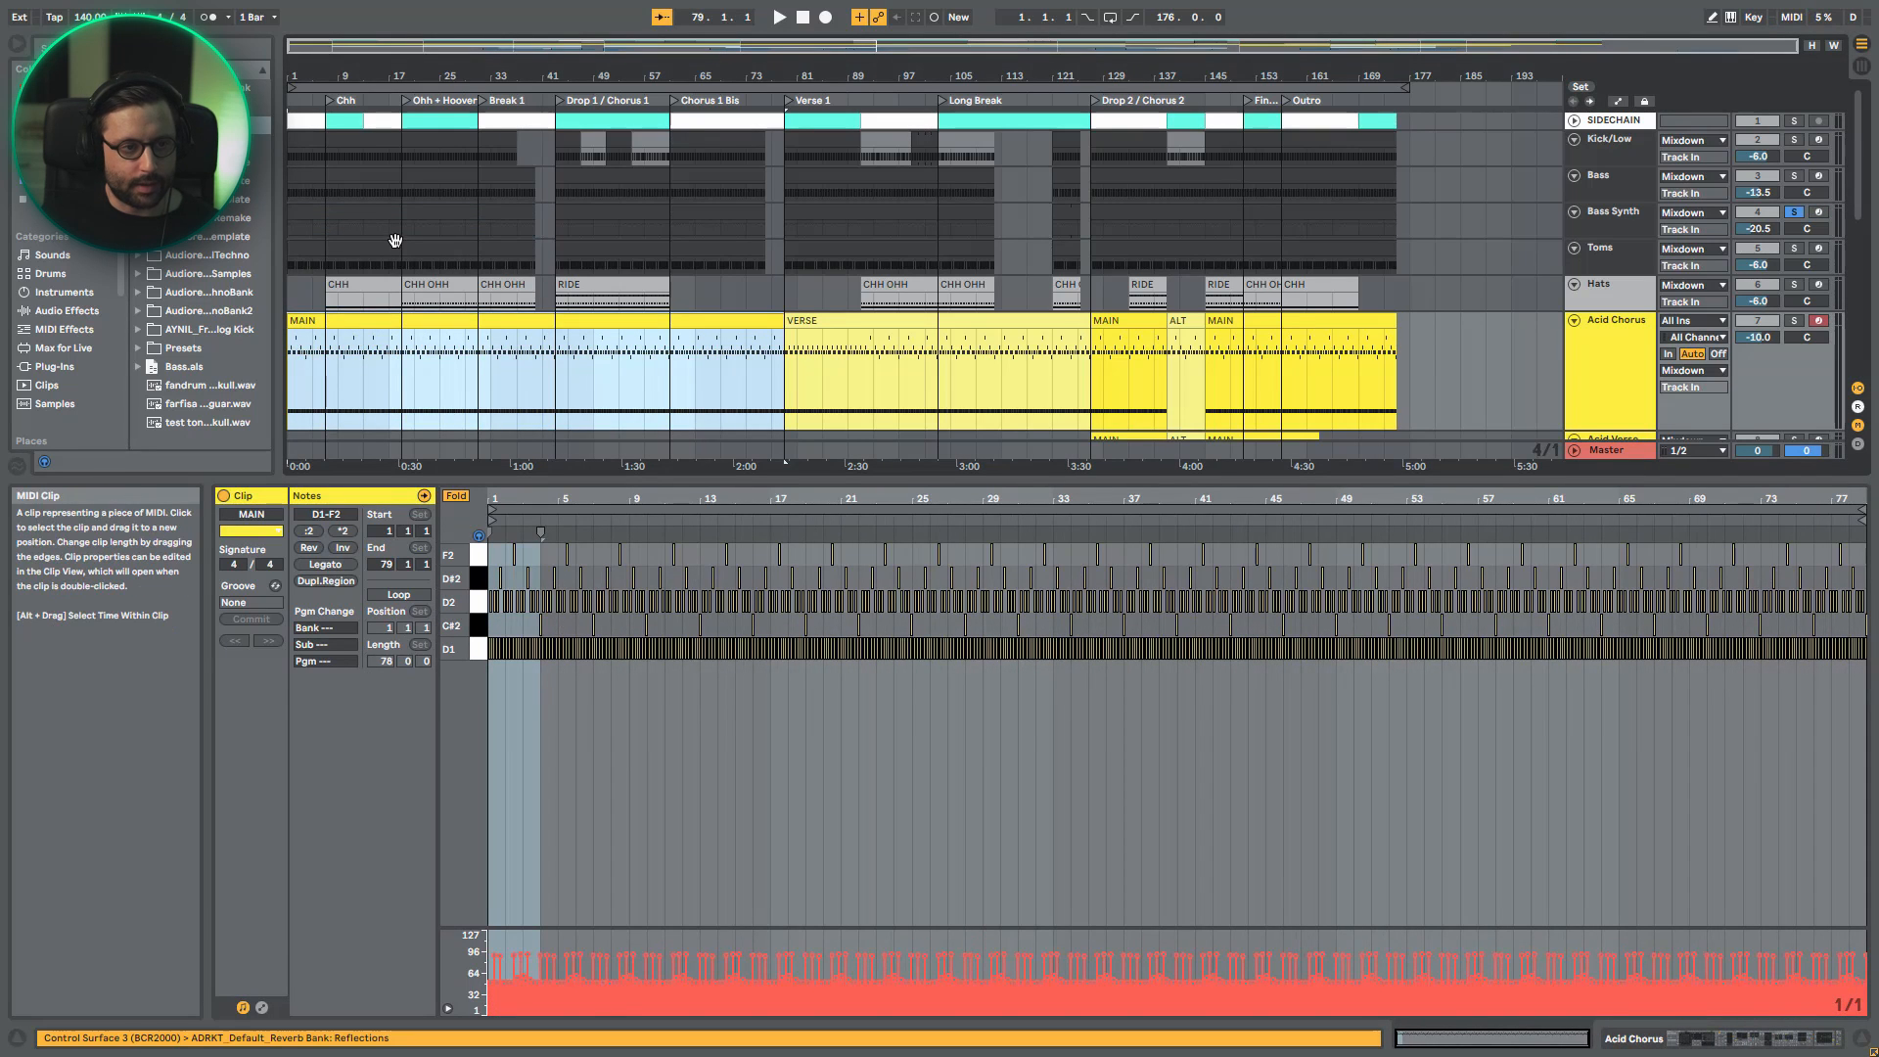
{"action": "left_click", "coordinate": [391, 214]}
- Solo Bass and Kick/Low alongside Bass Synth and play them, switching the Bass Synth solo off and on to compare
{"action": "left_click", "coordinate": [1793, 176]}
{"action": "left_click", "coordinate": [1794, 139]}
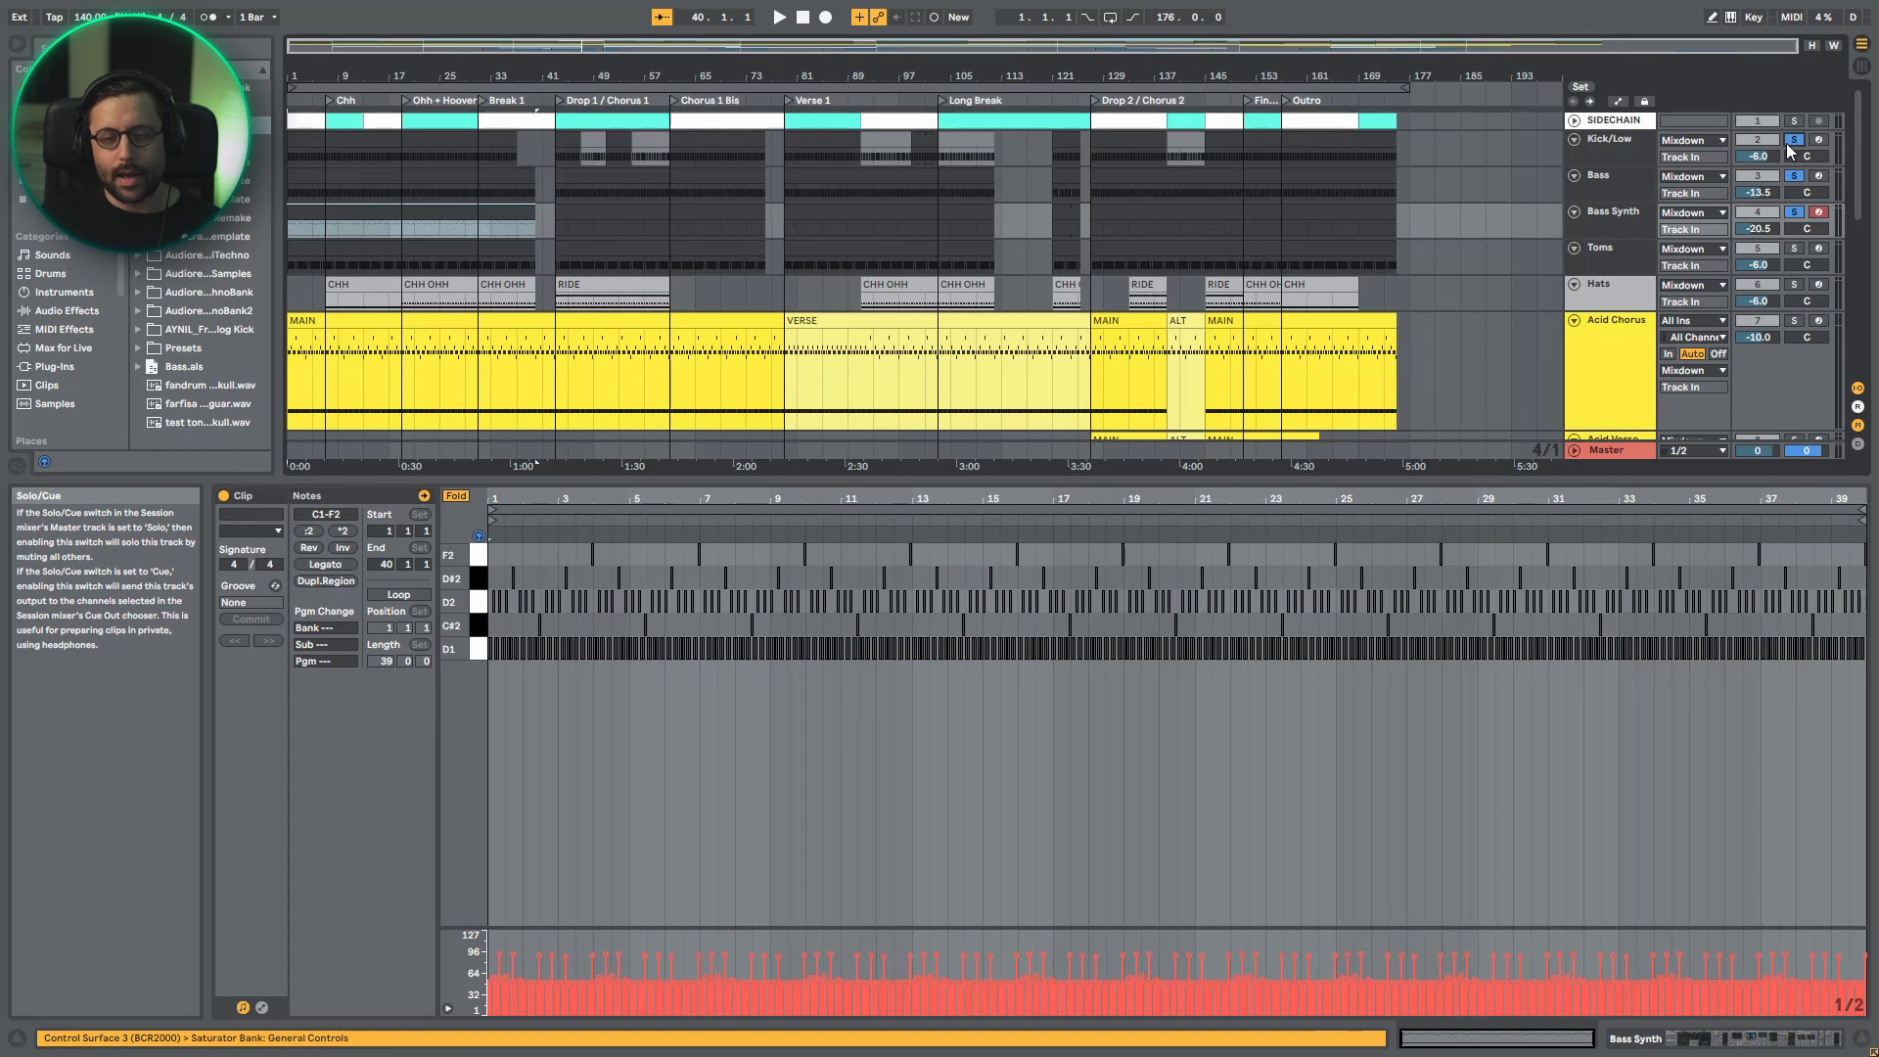
{"action": "key", "text": "space"}
{"action": "left_click", "coordinate": [1793, 213]}
{"action": "left_click", "coordinate": [1793, 212]}
{"action": "left_click", "coordinate": [1793, 213]}
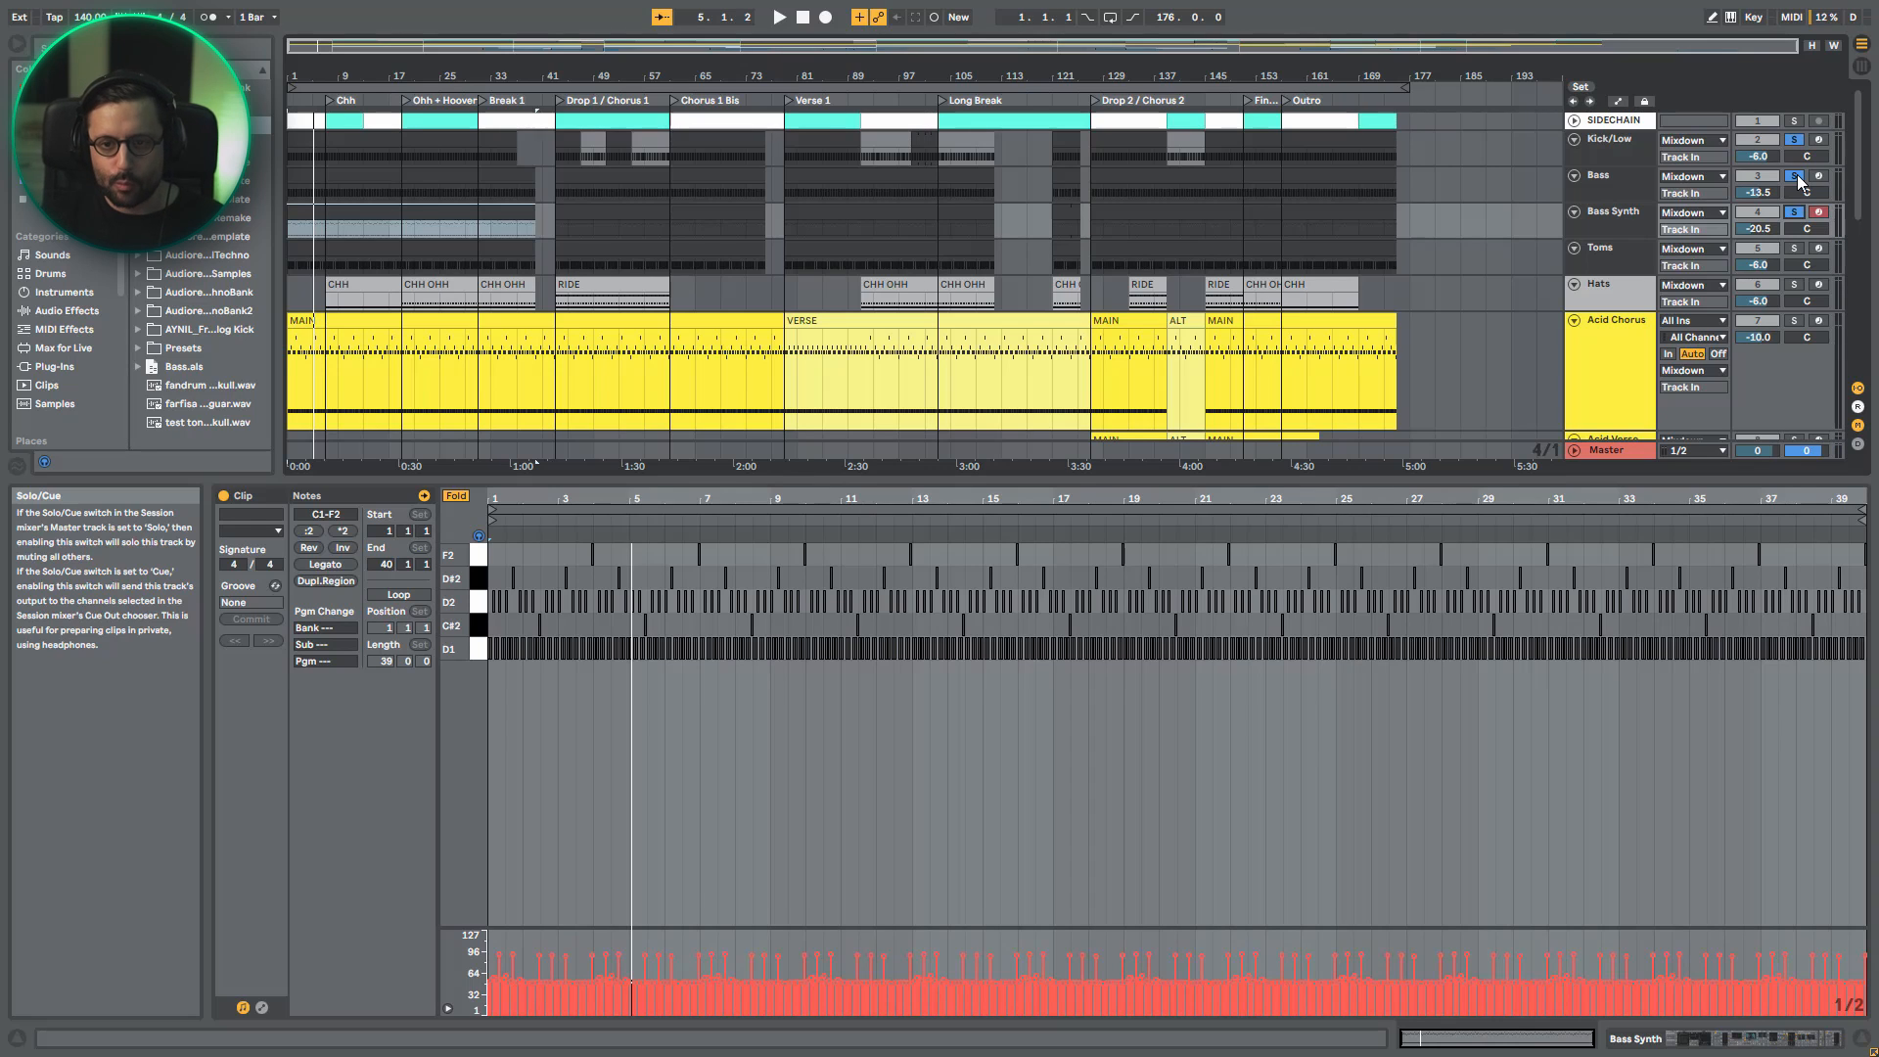
- Solo only the Toms track, play it, and display its device chain
{"action": "left_click", "coordinate": [1795, 250]}
{"action": "key", "text": "space"}
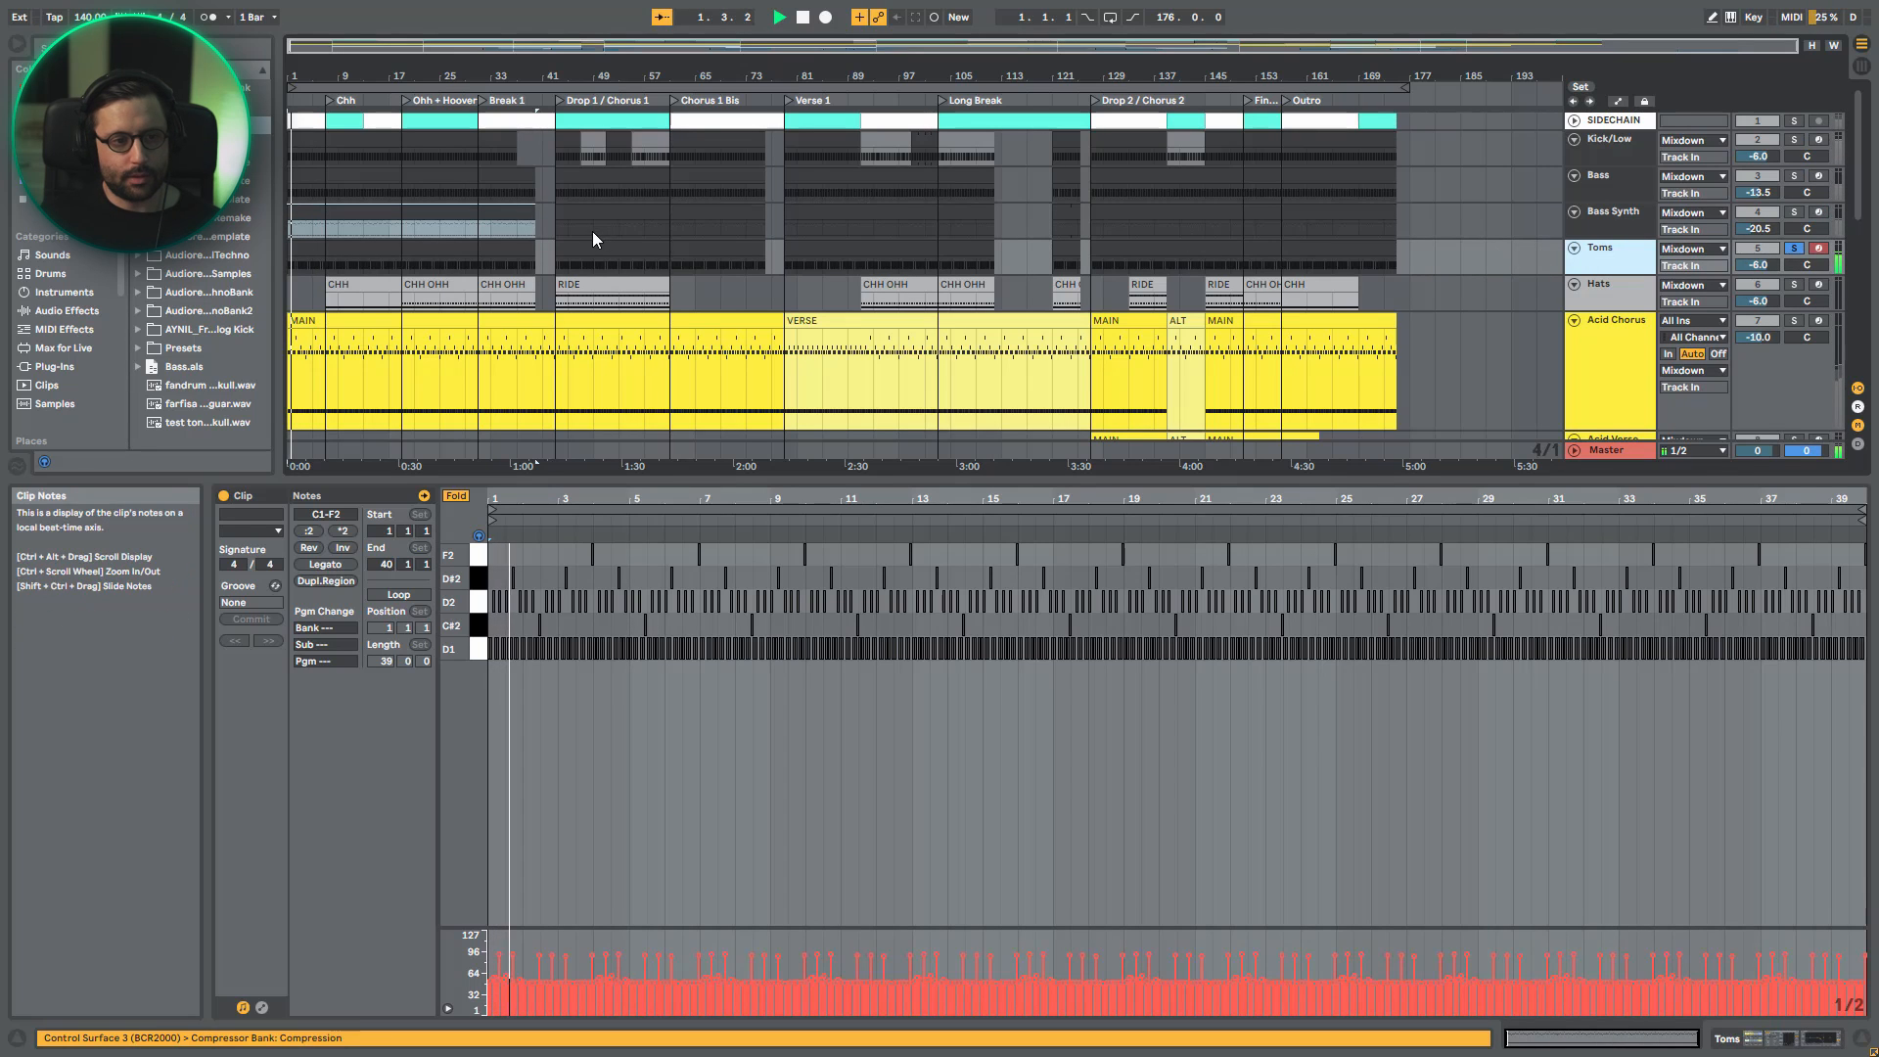
{"action": "double_click", "coordinate": [1617, 257]}
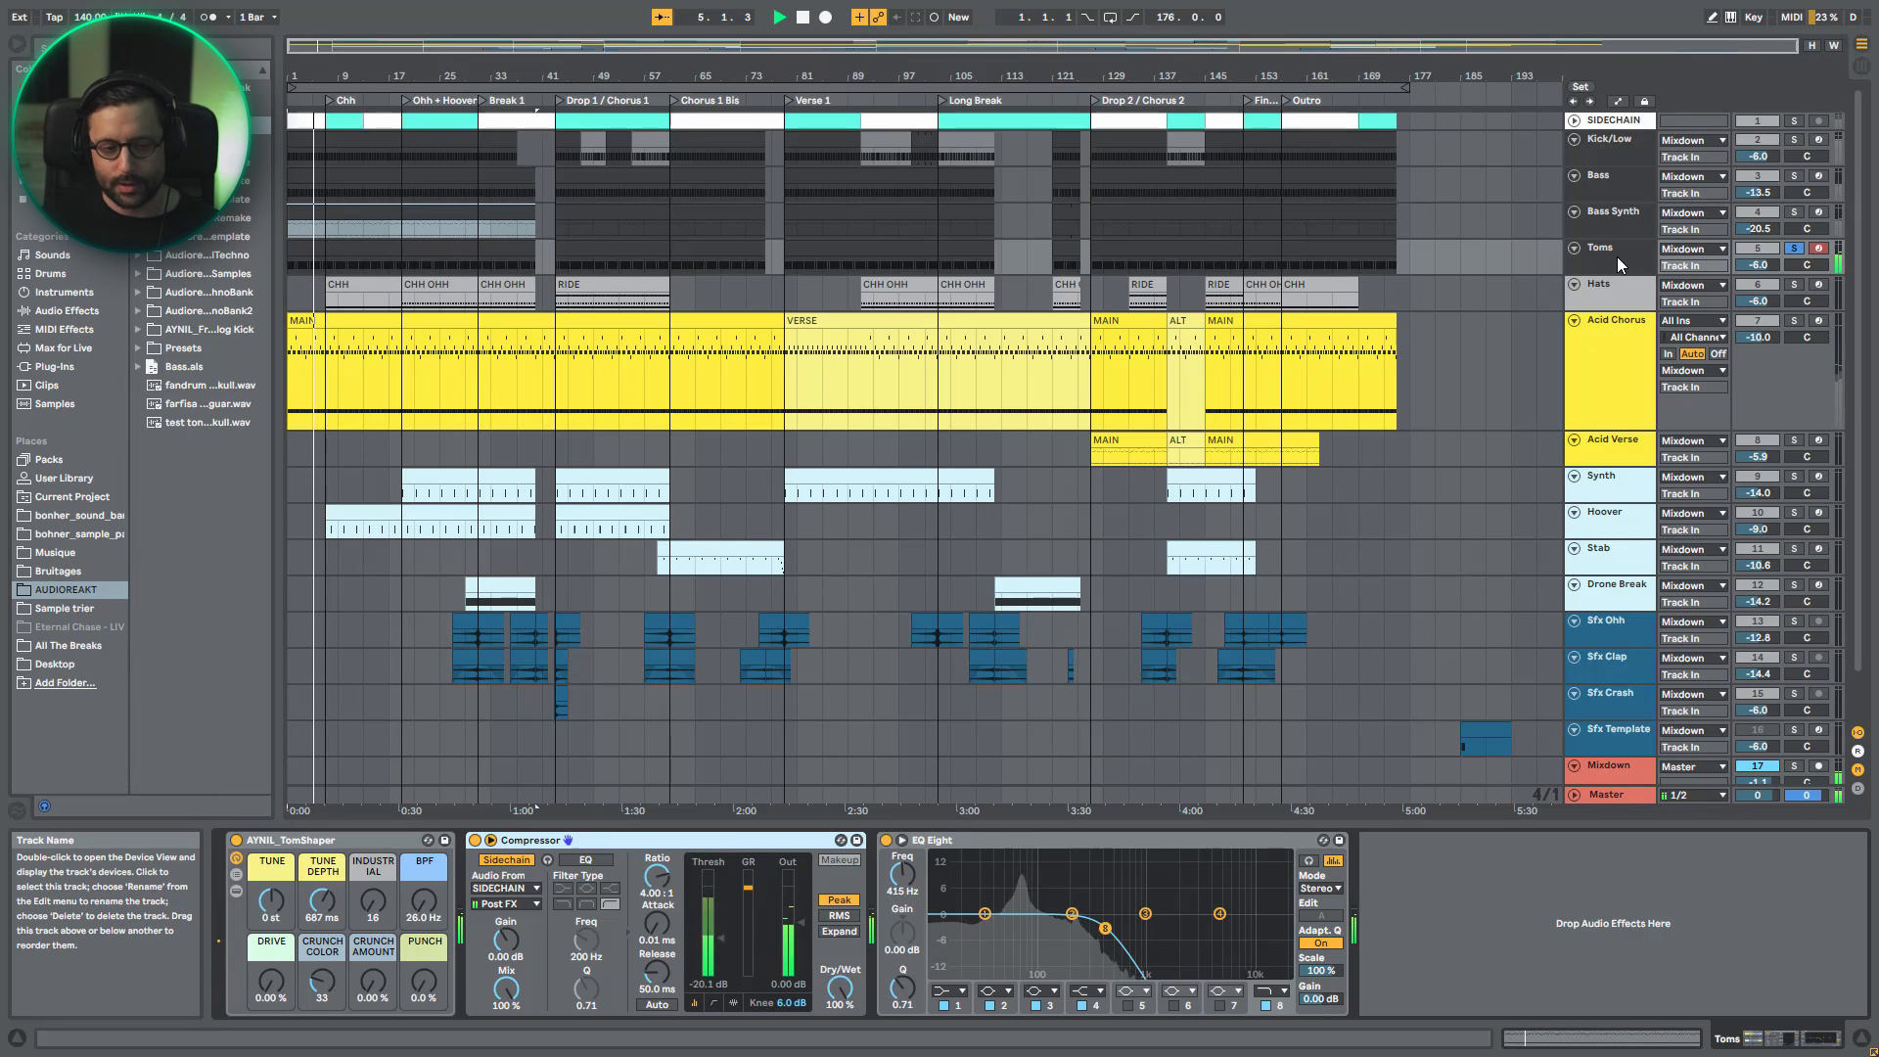
- Examine the devices inside the AYNIL_TomShaper rack, locate the ADRKT_ET_tom_vut sample in the browser, and collapse the rack to its macros
{"action": "left_click", "coordinate": [236, 890]}
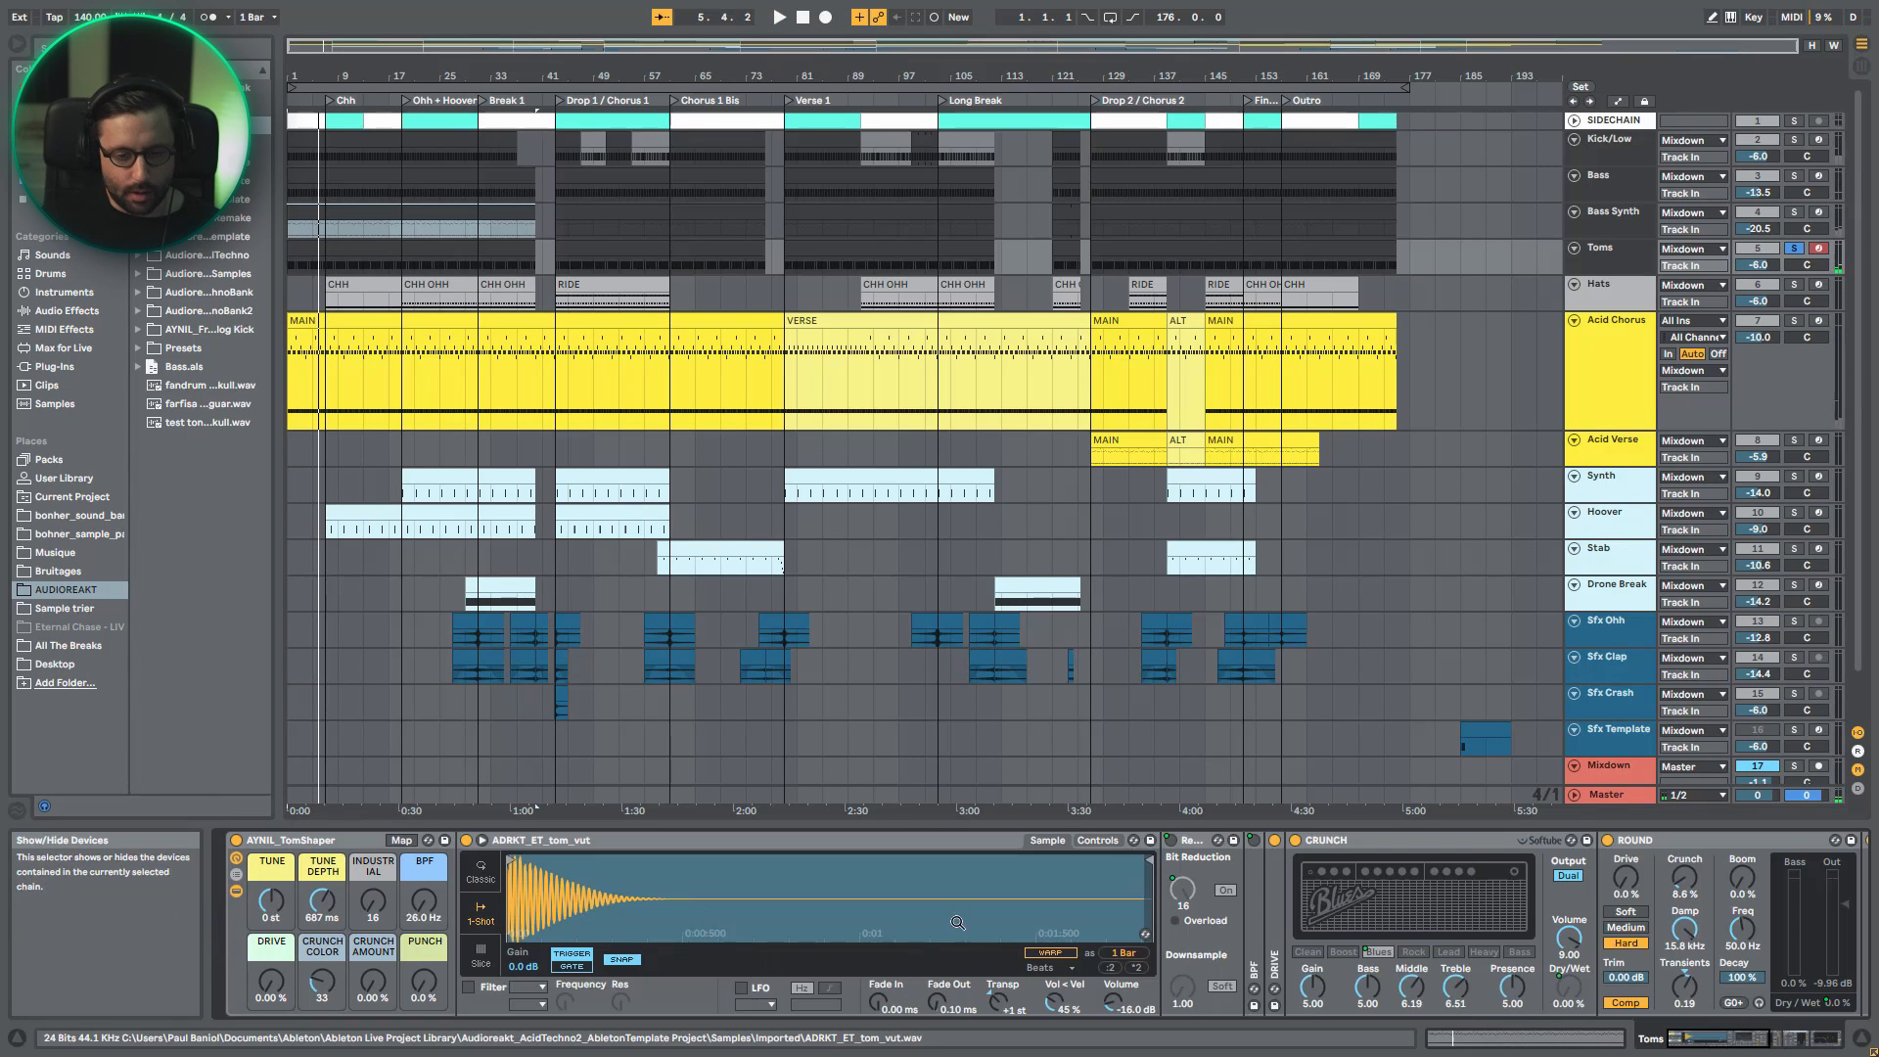
{"action": "left_click", "coordinate": [1145, 934]}
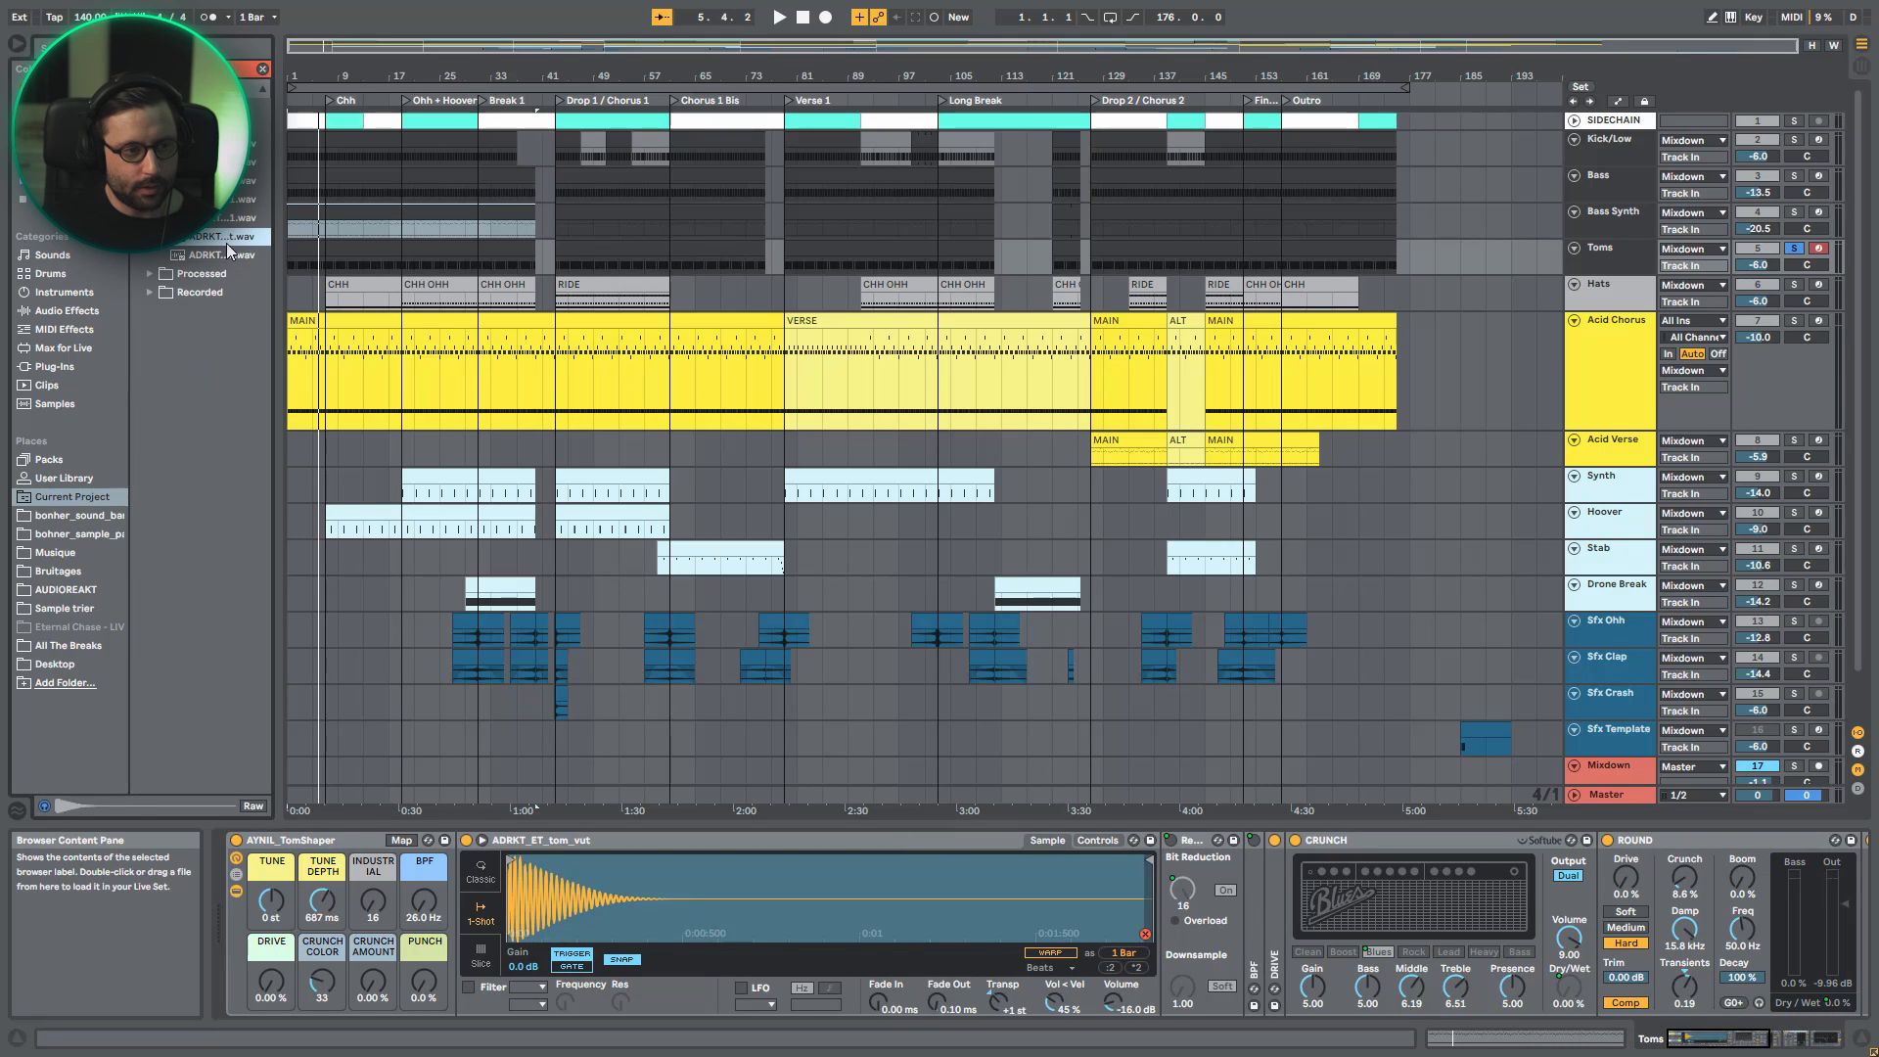
{"action": "left_click", "coordinate": [1144, 934]}
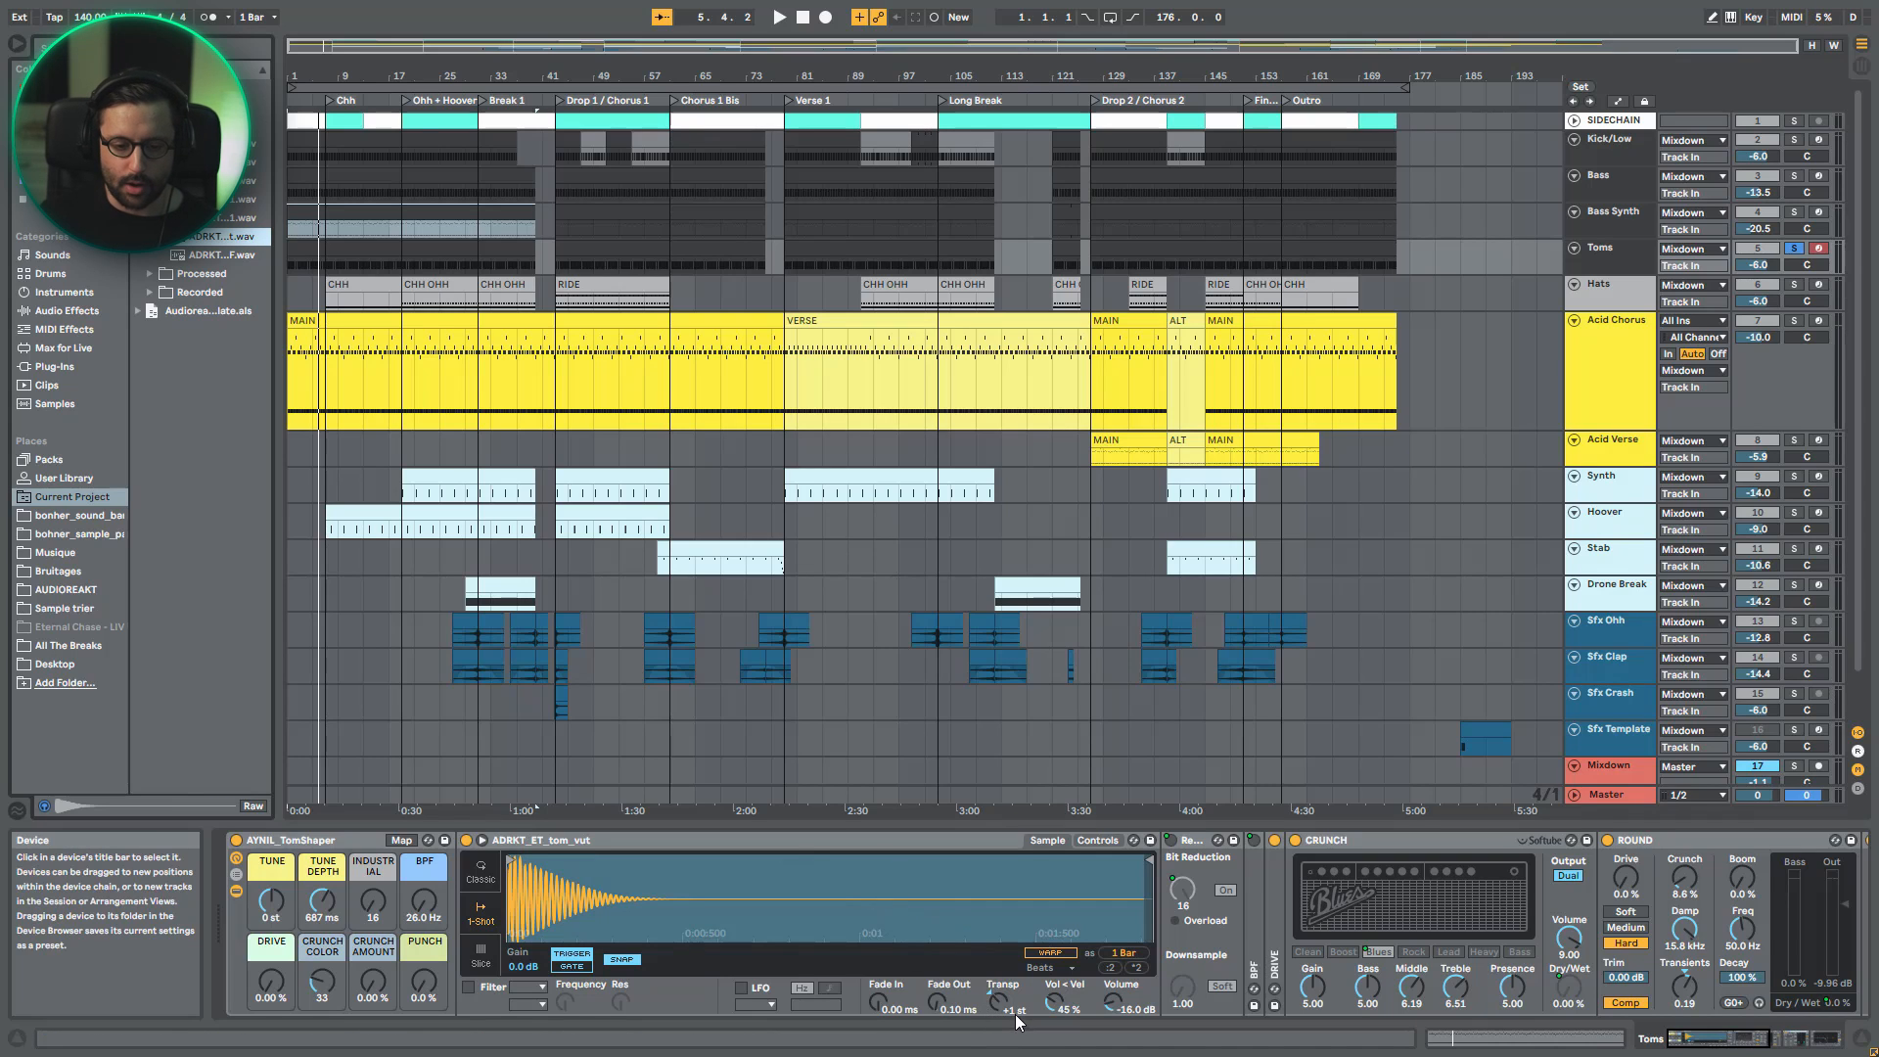
{"action": "left_click", "coordinate": [251, 872]}
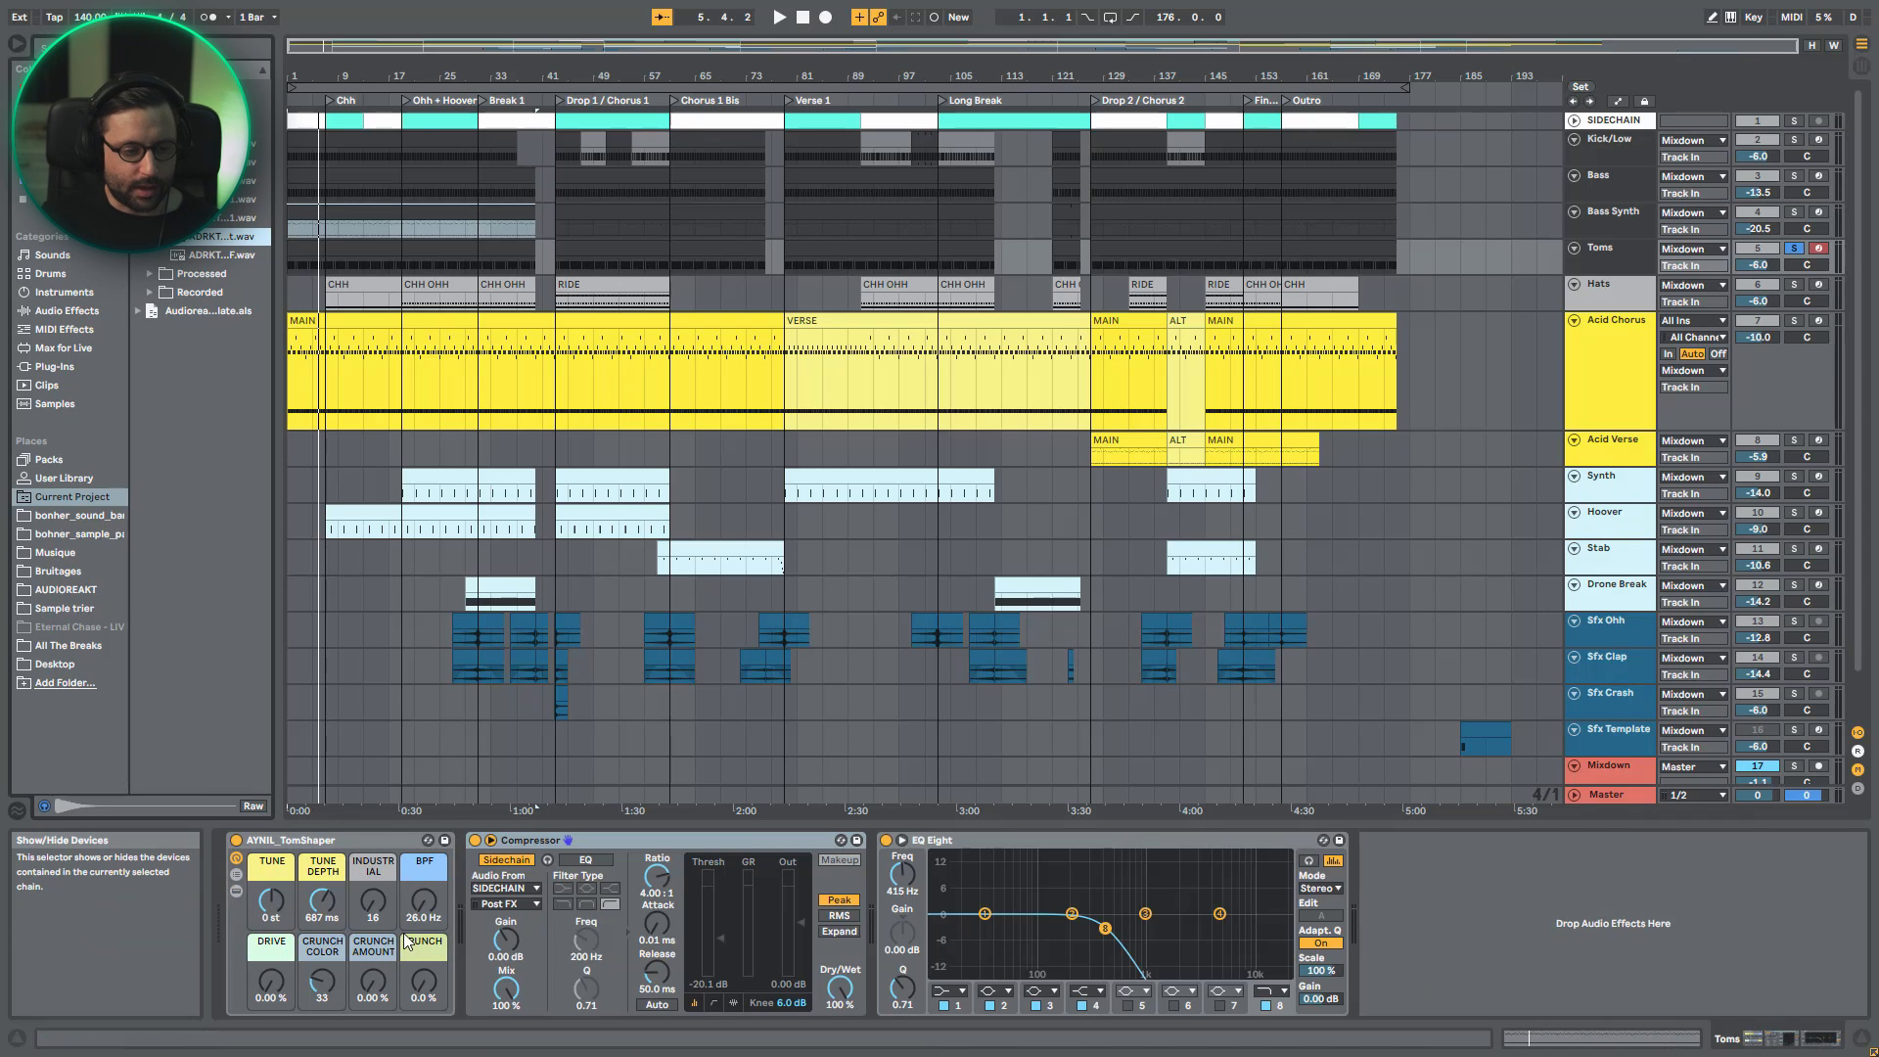
{"action": "left_click", "coordinate": [308, 844]}
- Play the Toms track and examine the MIDI notes in the opening bars of its first clip
{"action": "key", "text": "space"}
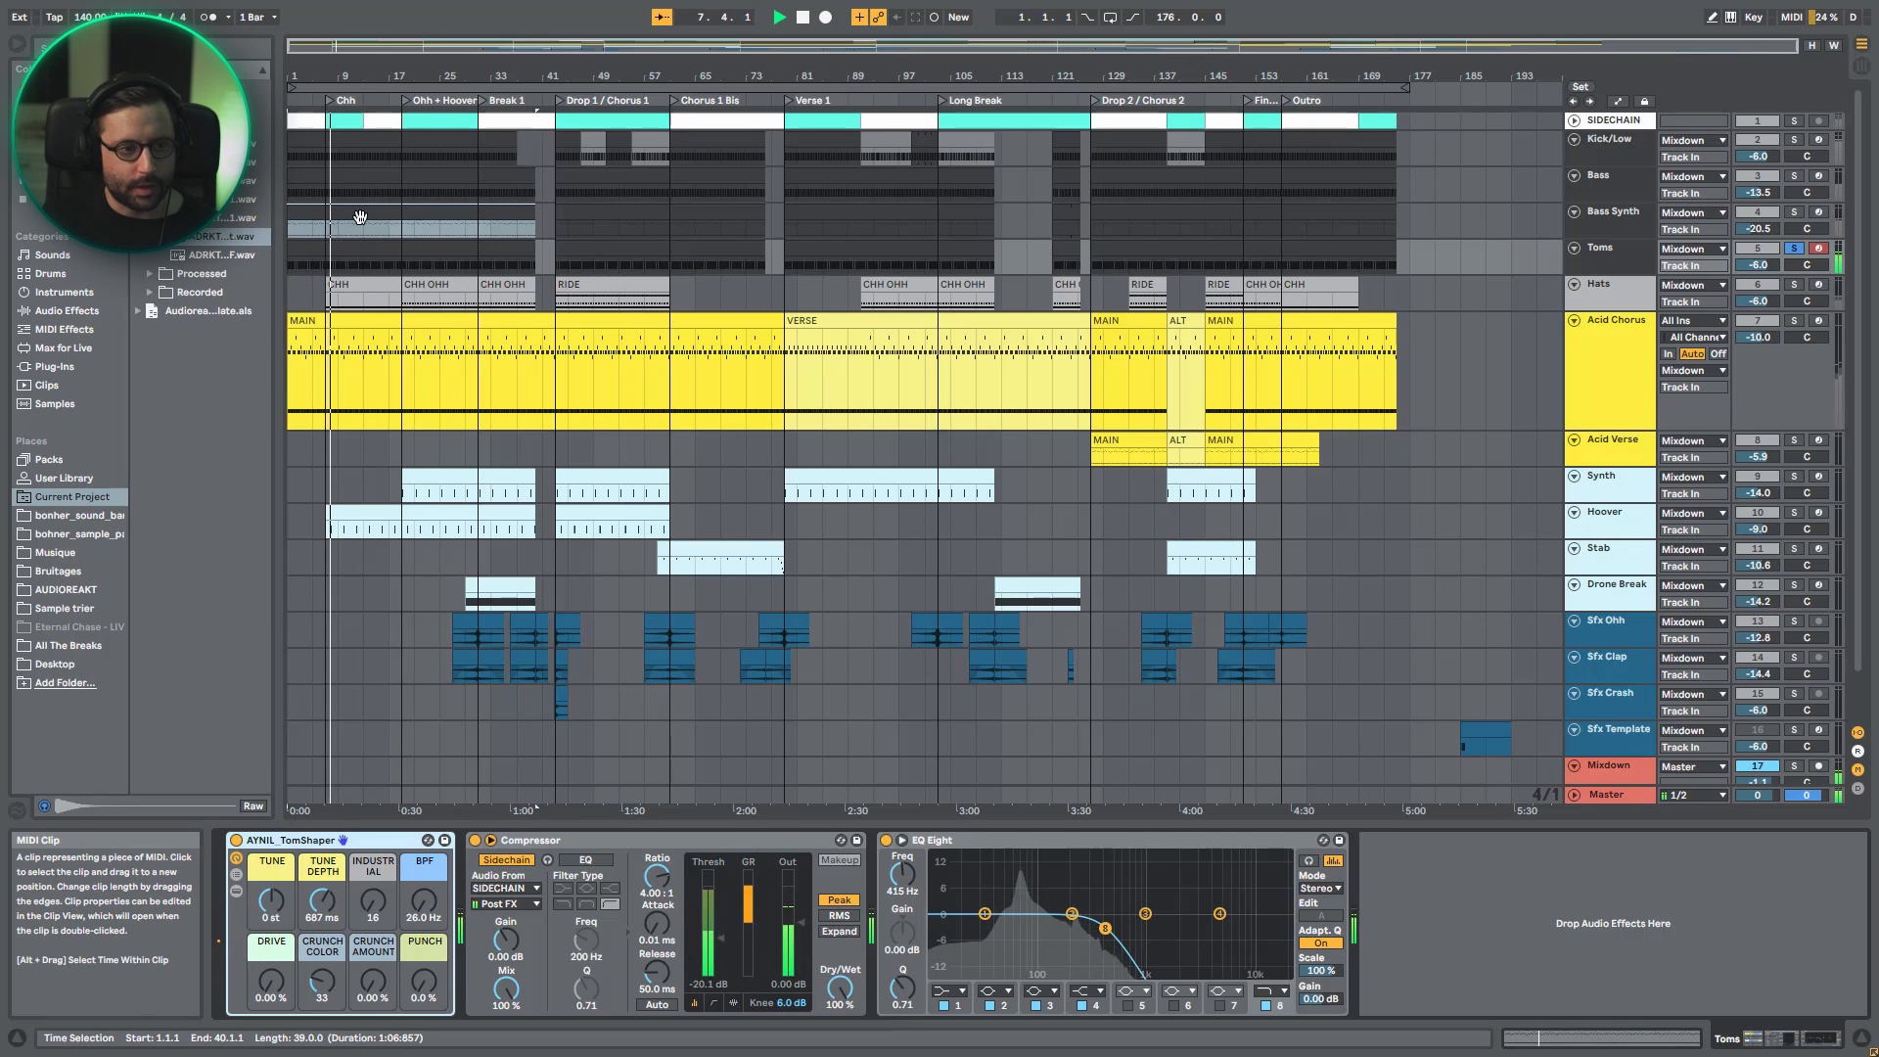
{"action": "double_click", "coordinate": [358, 260]}
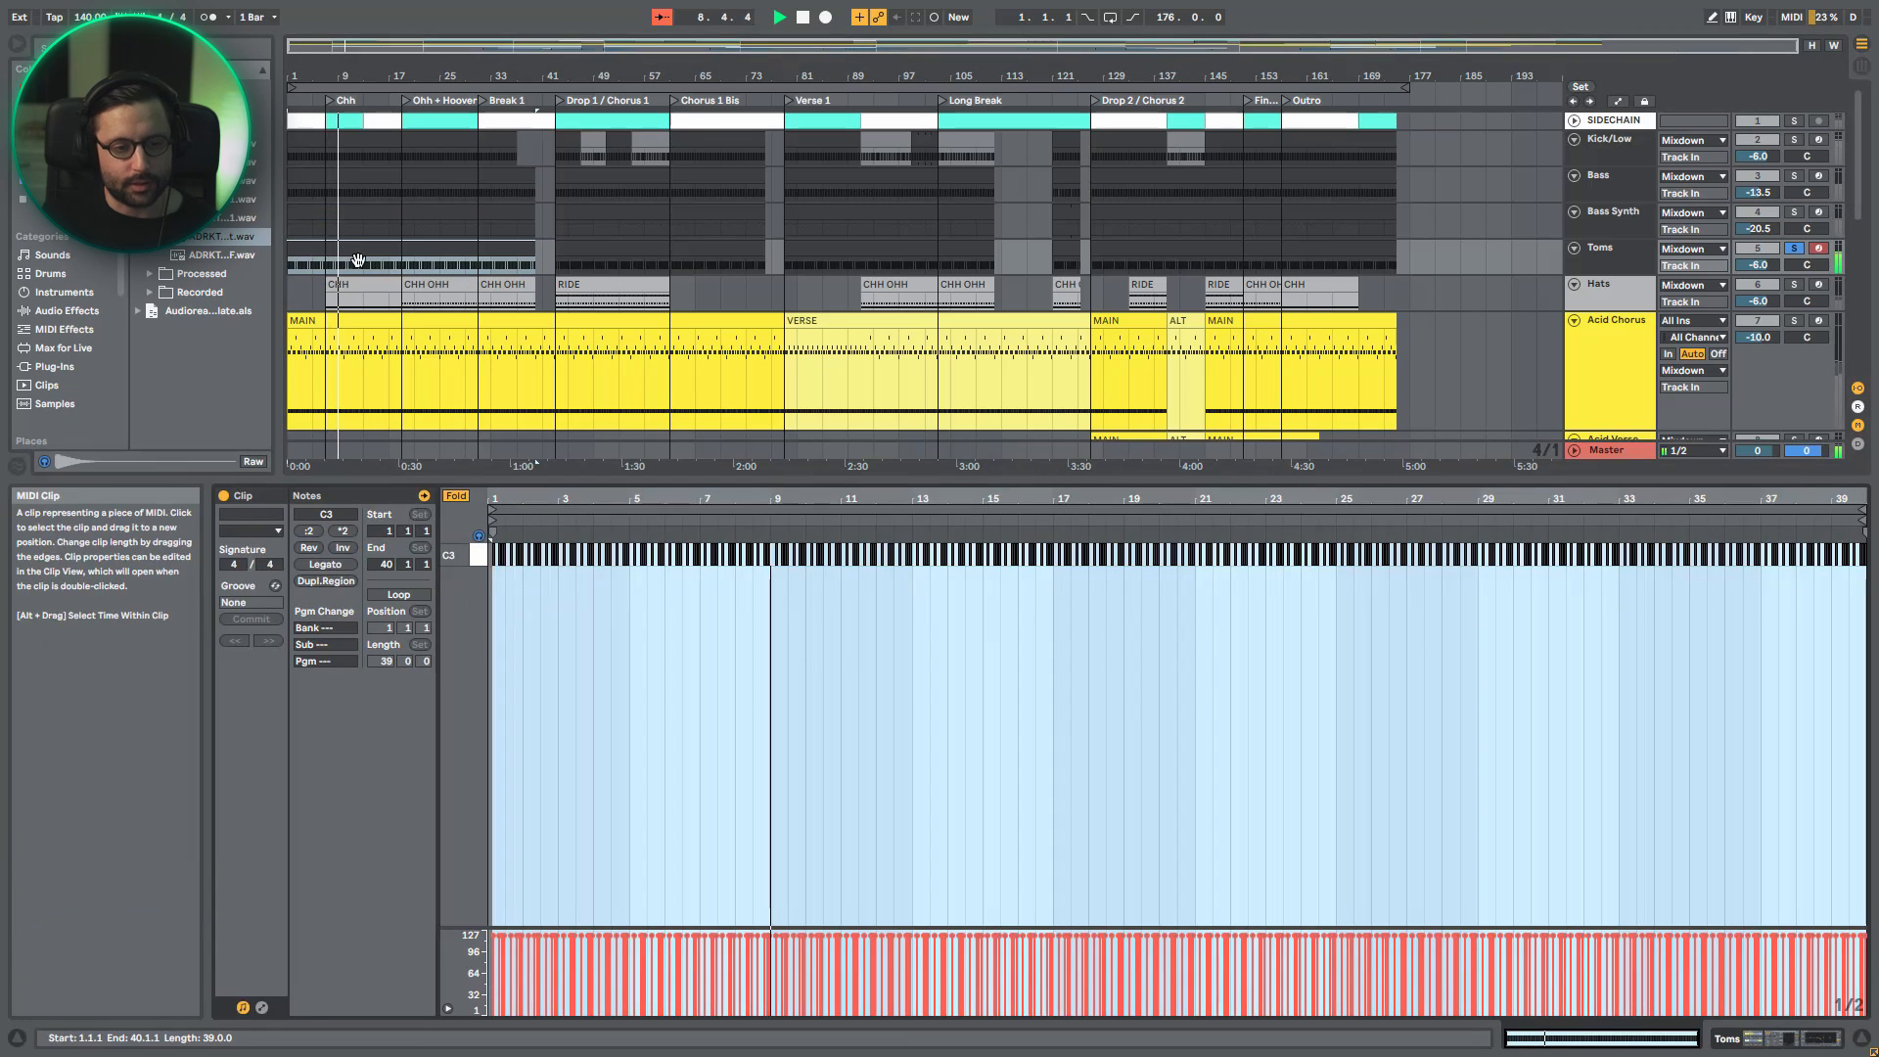
{"action": "left_click_drag", "start_coordinate": [508, 498], "coordinate": [699, 665]}
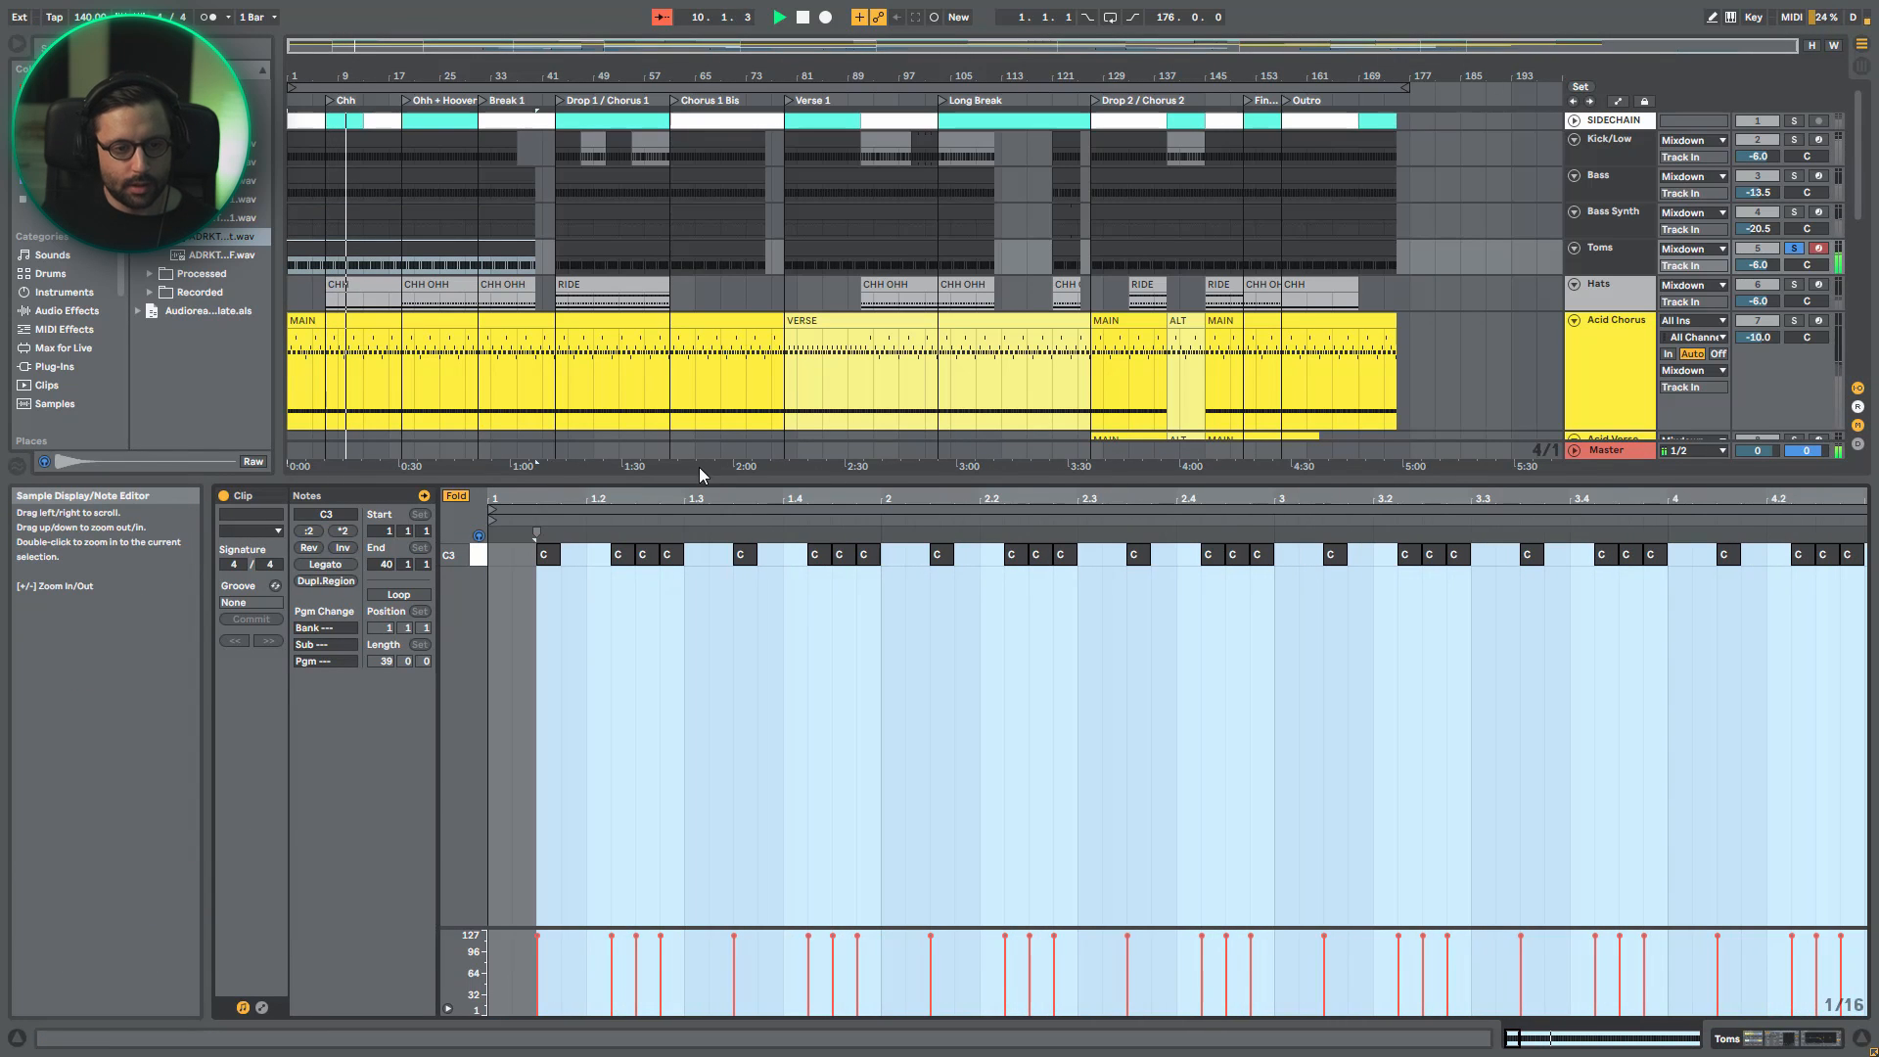
- Add Kick/Low to the solo and play it together with the Toms pattern
{"action": "left_click", "coordinate": [1802, 139]}
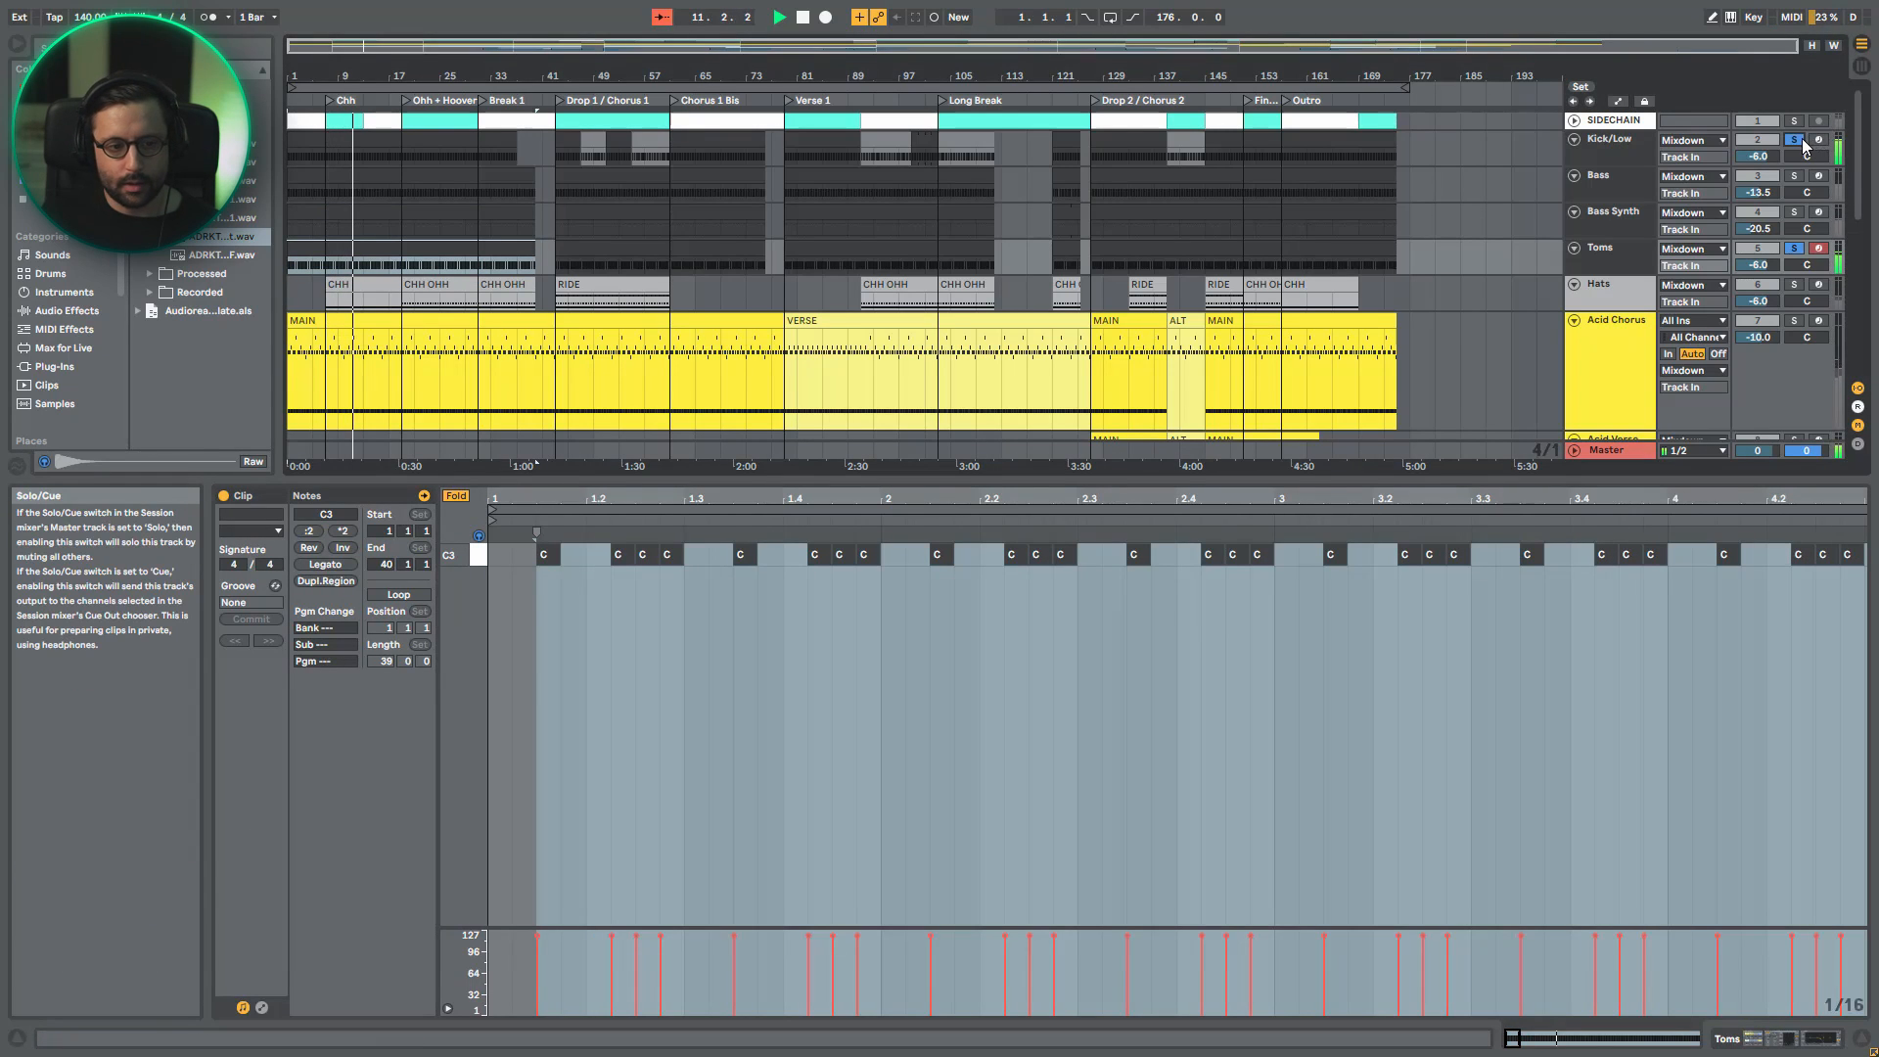
{"action": "key", "text": "space"}
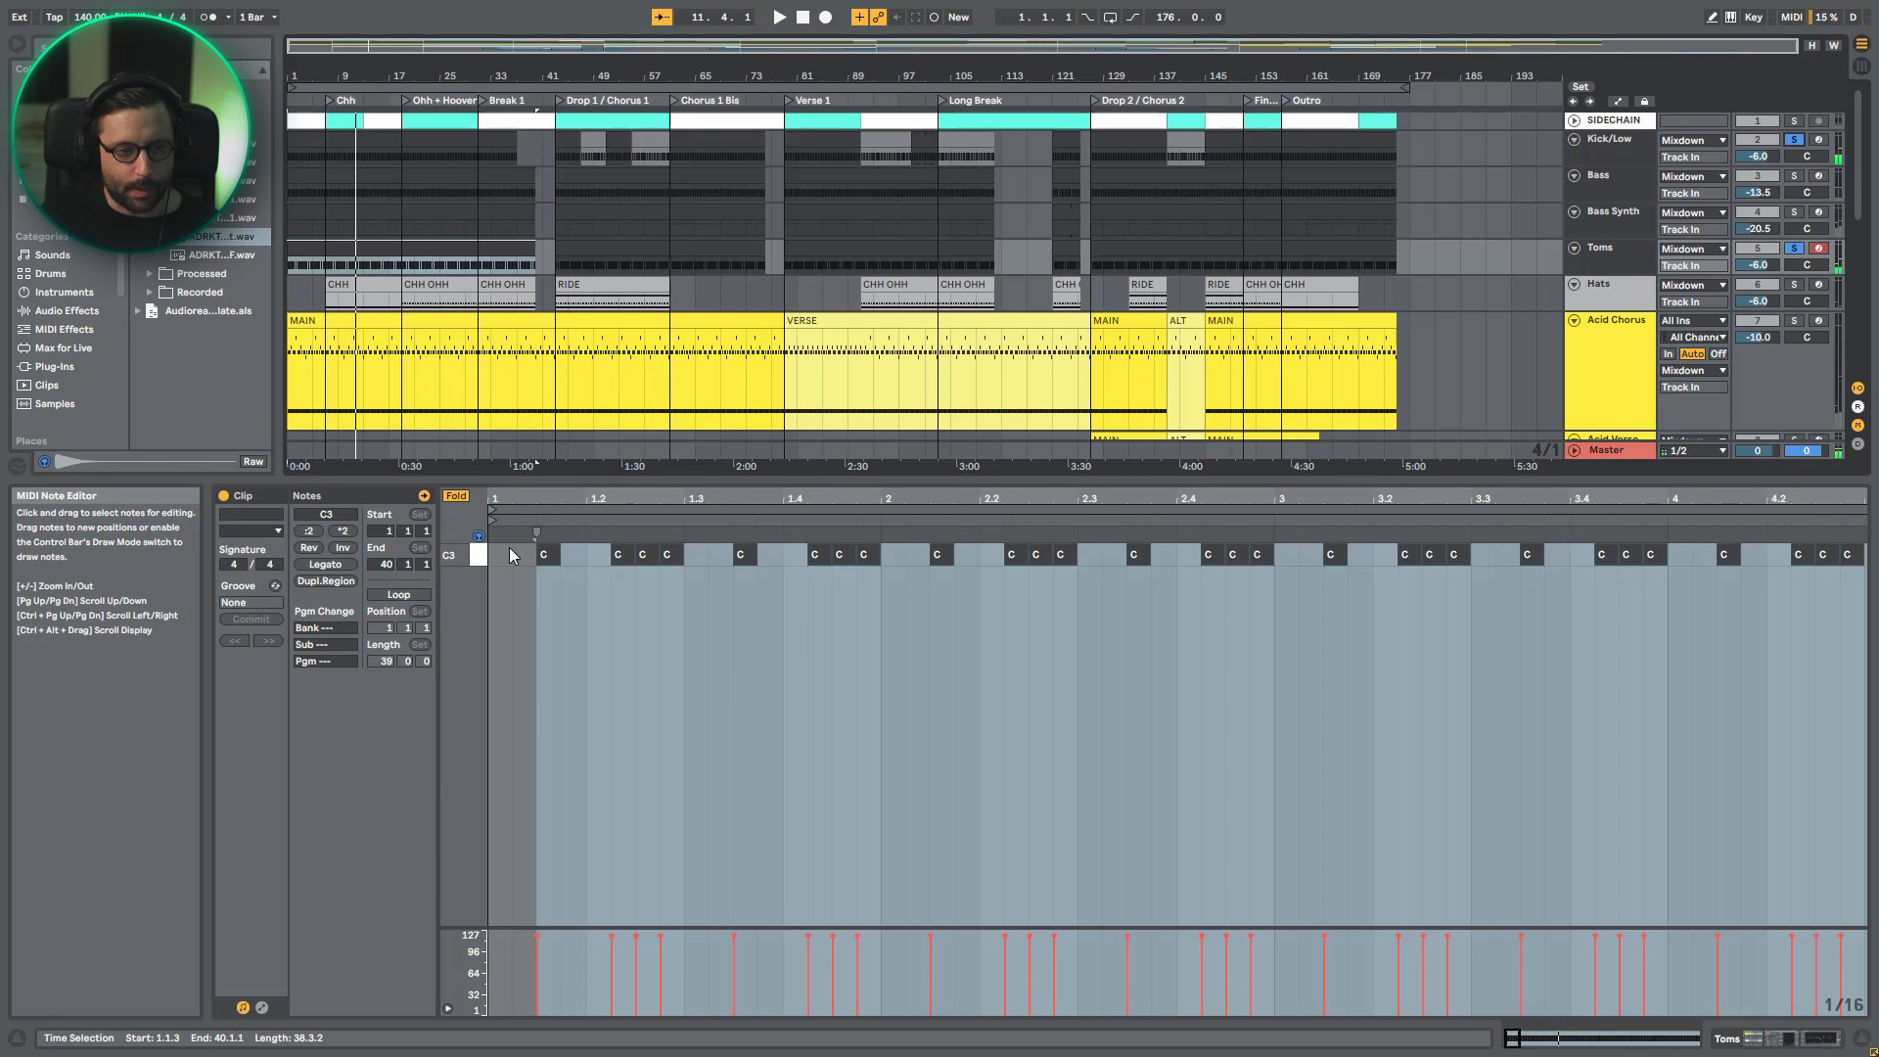
{"action": "left_click", "coordinate": [811, 554]}
{"action": "left_click", "coordinate": [794, 565]}
{"action": "key", "text": "space"}
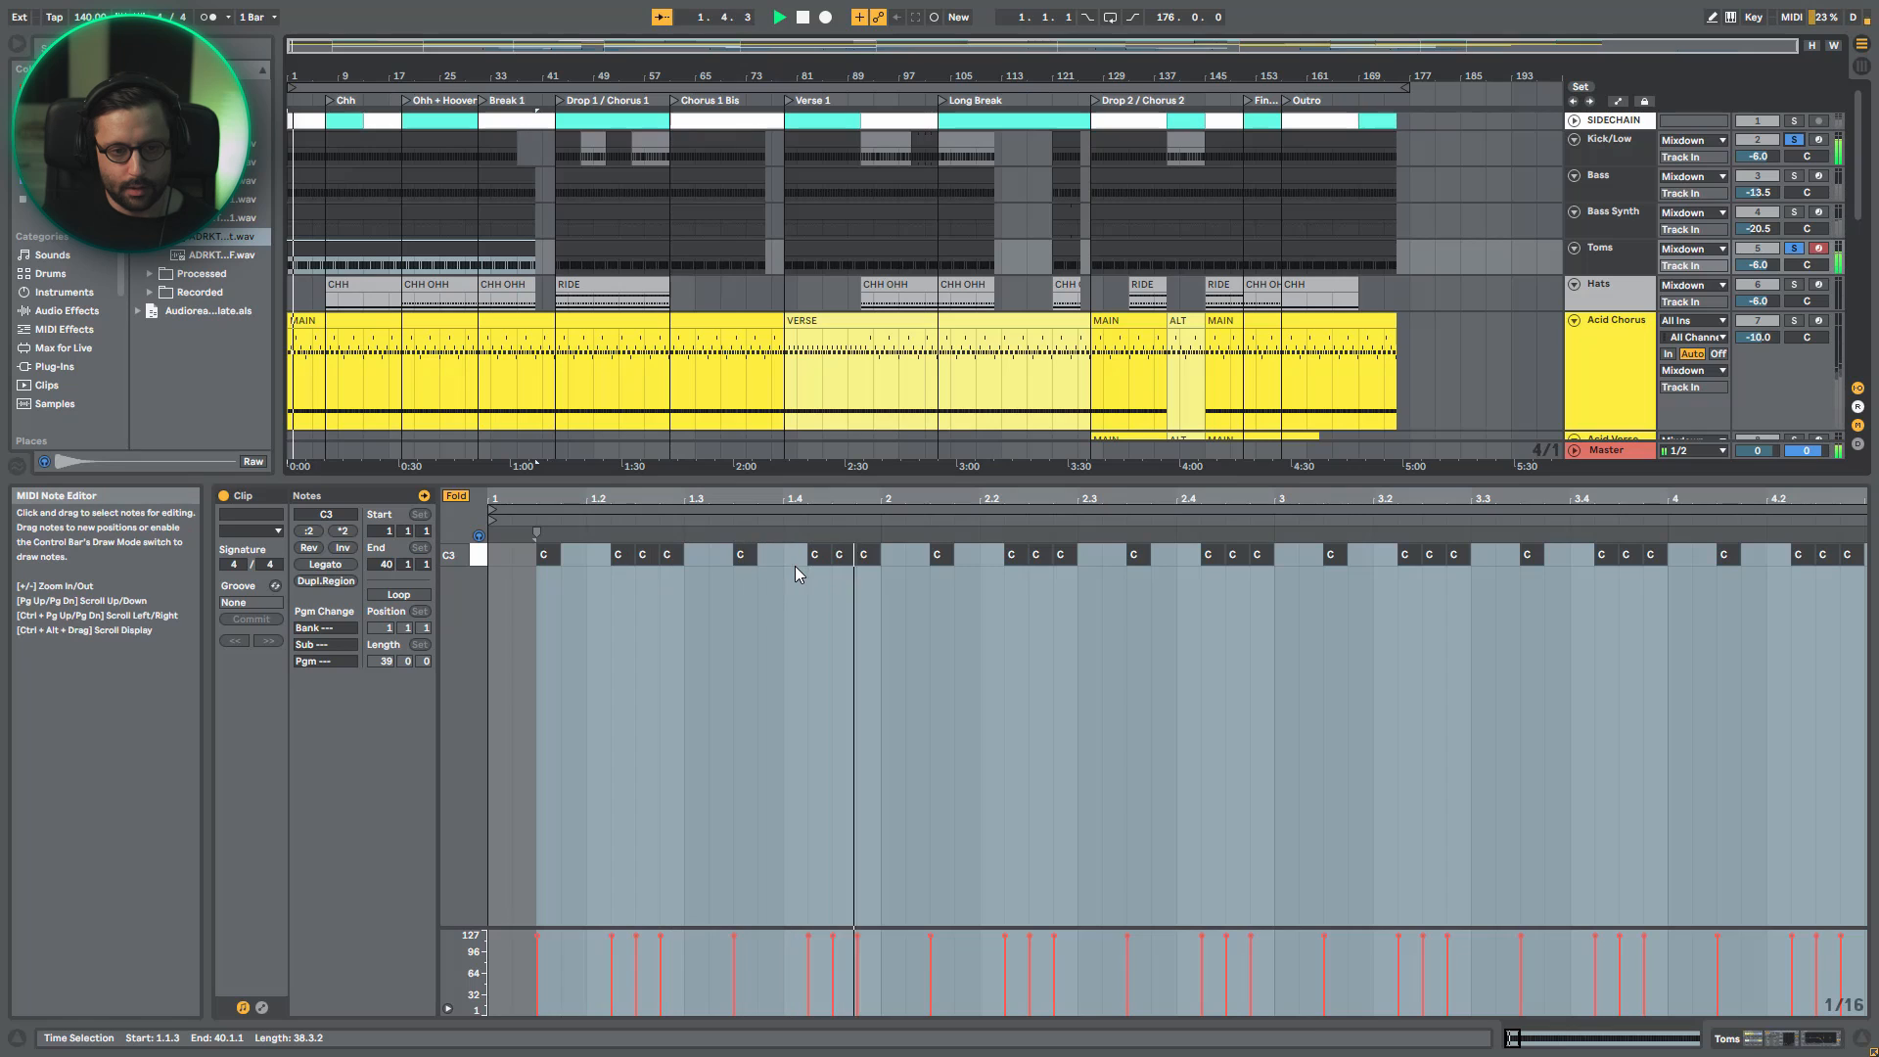
{"action": "key", "text": "space"}
- Examine where the tom notes fall within the first beats and replay the pattern with the kick
{"action": "left_click_drag", "start_coordinate": [640, 503], "coordinate": [780, 504]}
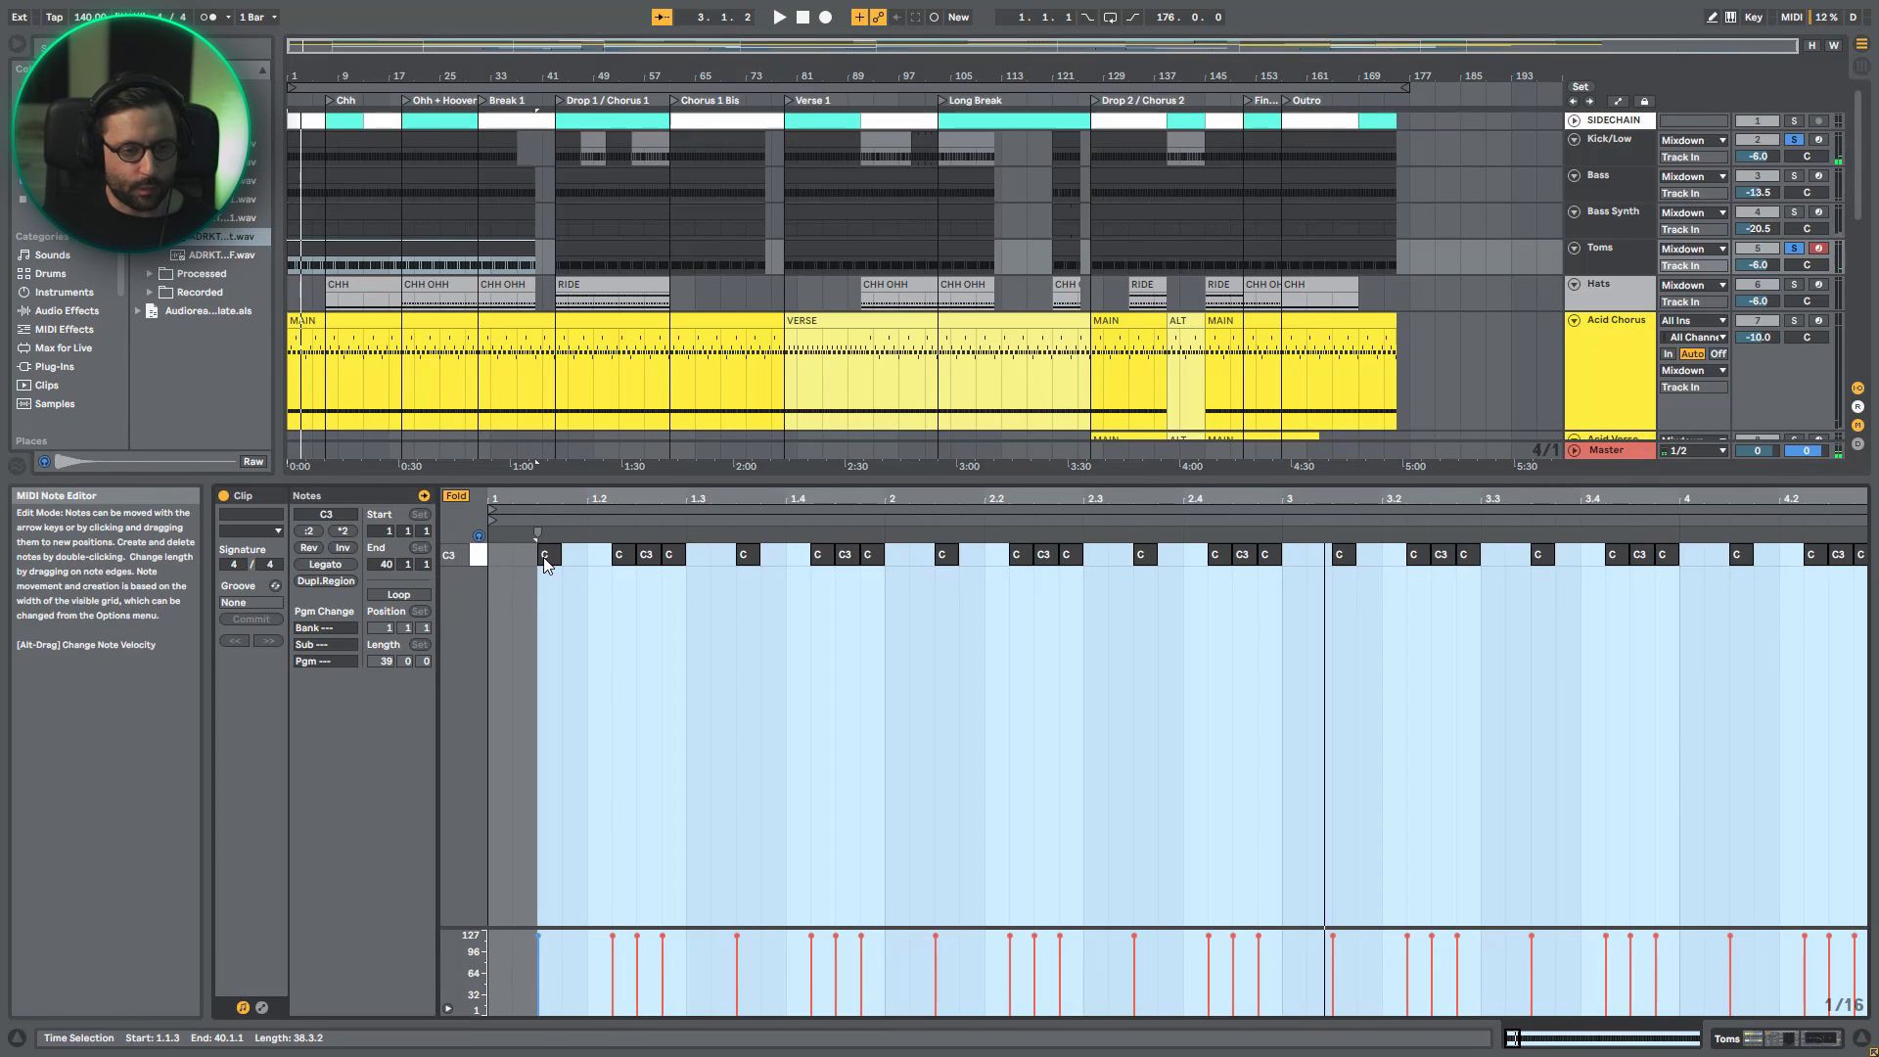
{"action": "left_click", "coordinate": [642, 554]}
{"action": "left_click", "coordinate": [661, 577]}
{"action": "key", "text": "space"}
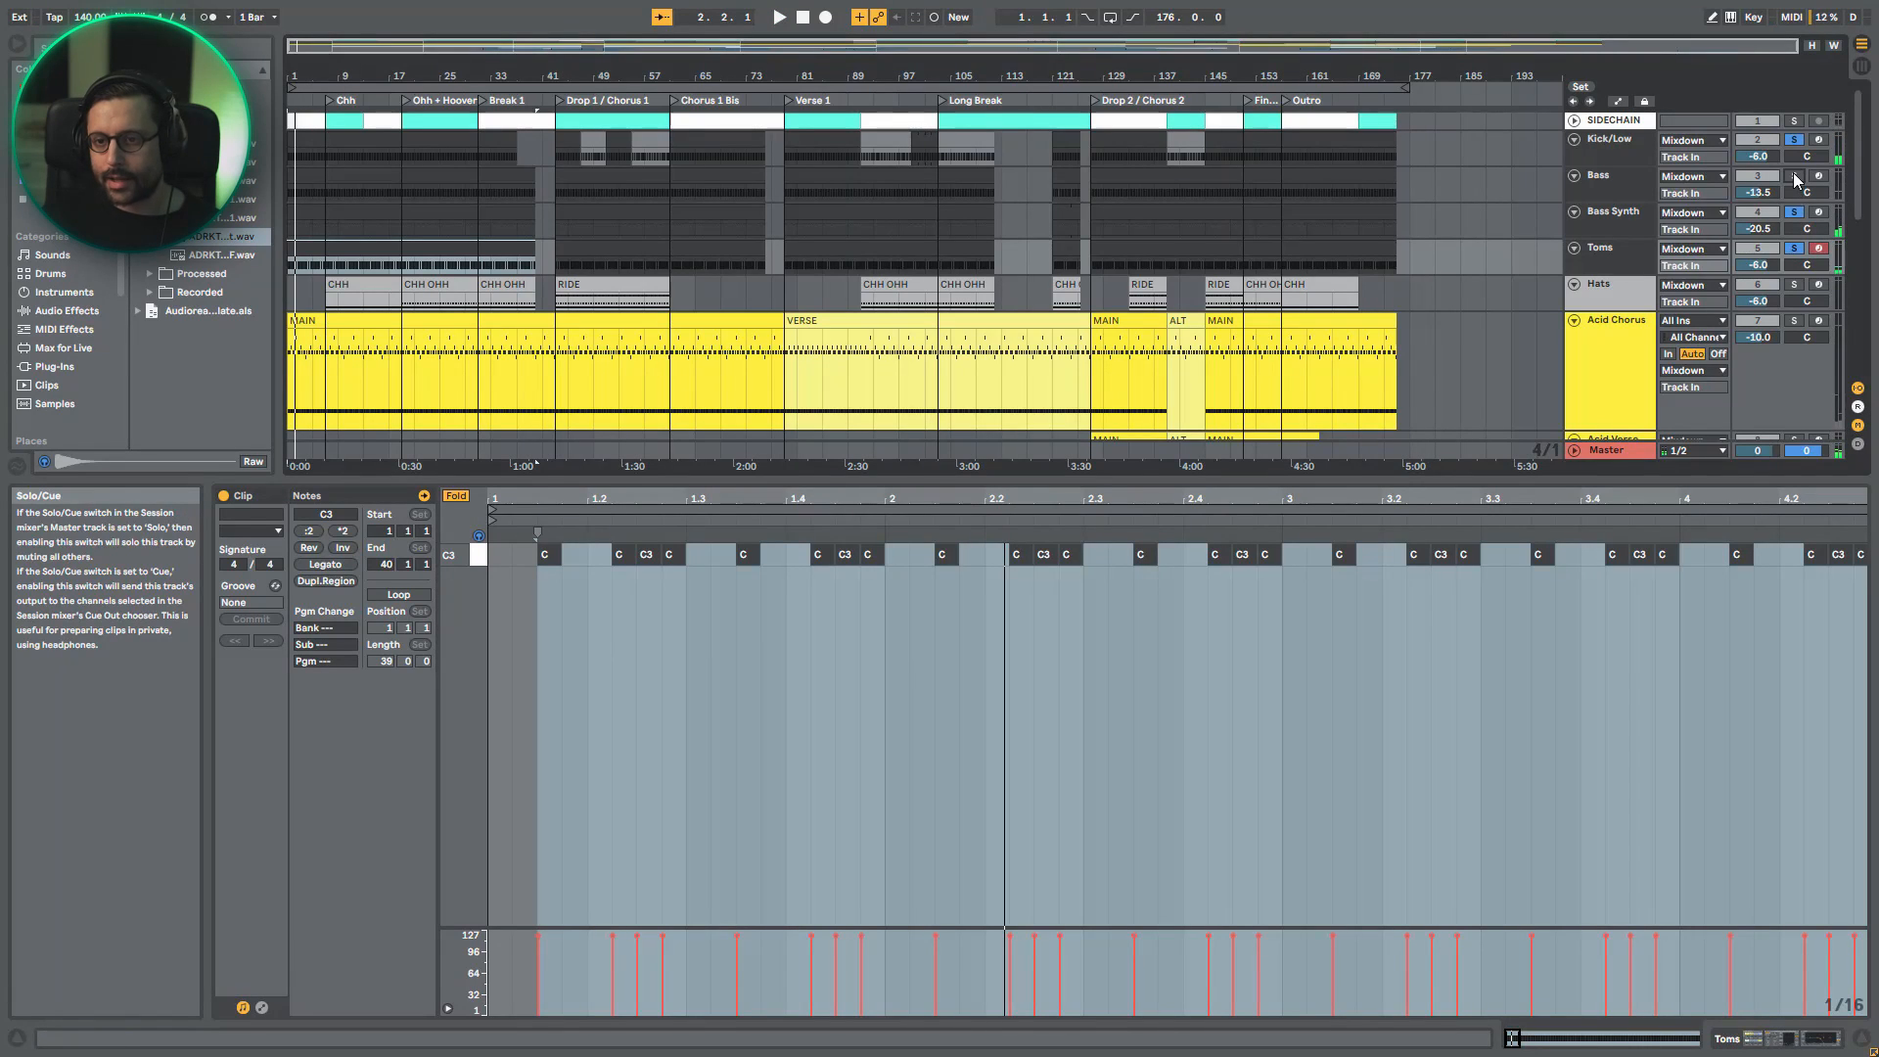
- Add Bass and Bass Synth to the solo, and switch the Toms solo off and on to hear its contribution
{"action": "left_click", "coordinate": [1795, 176]}
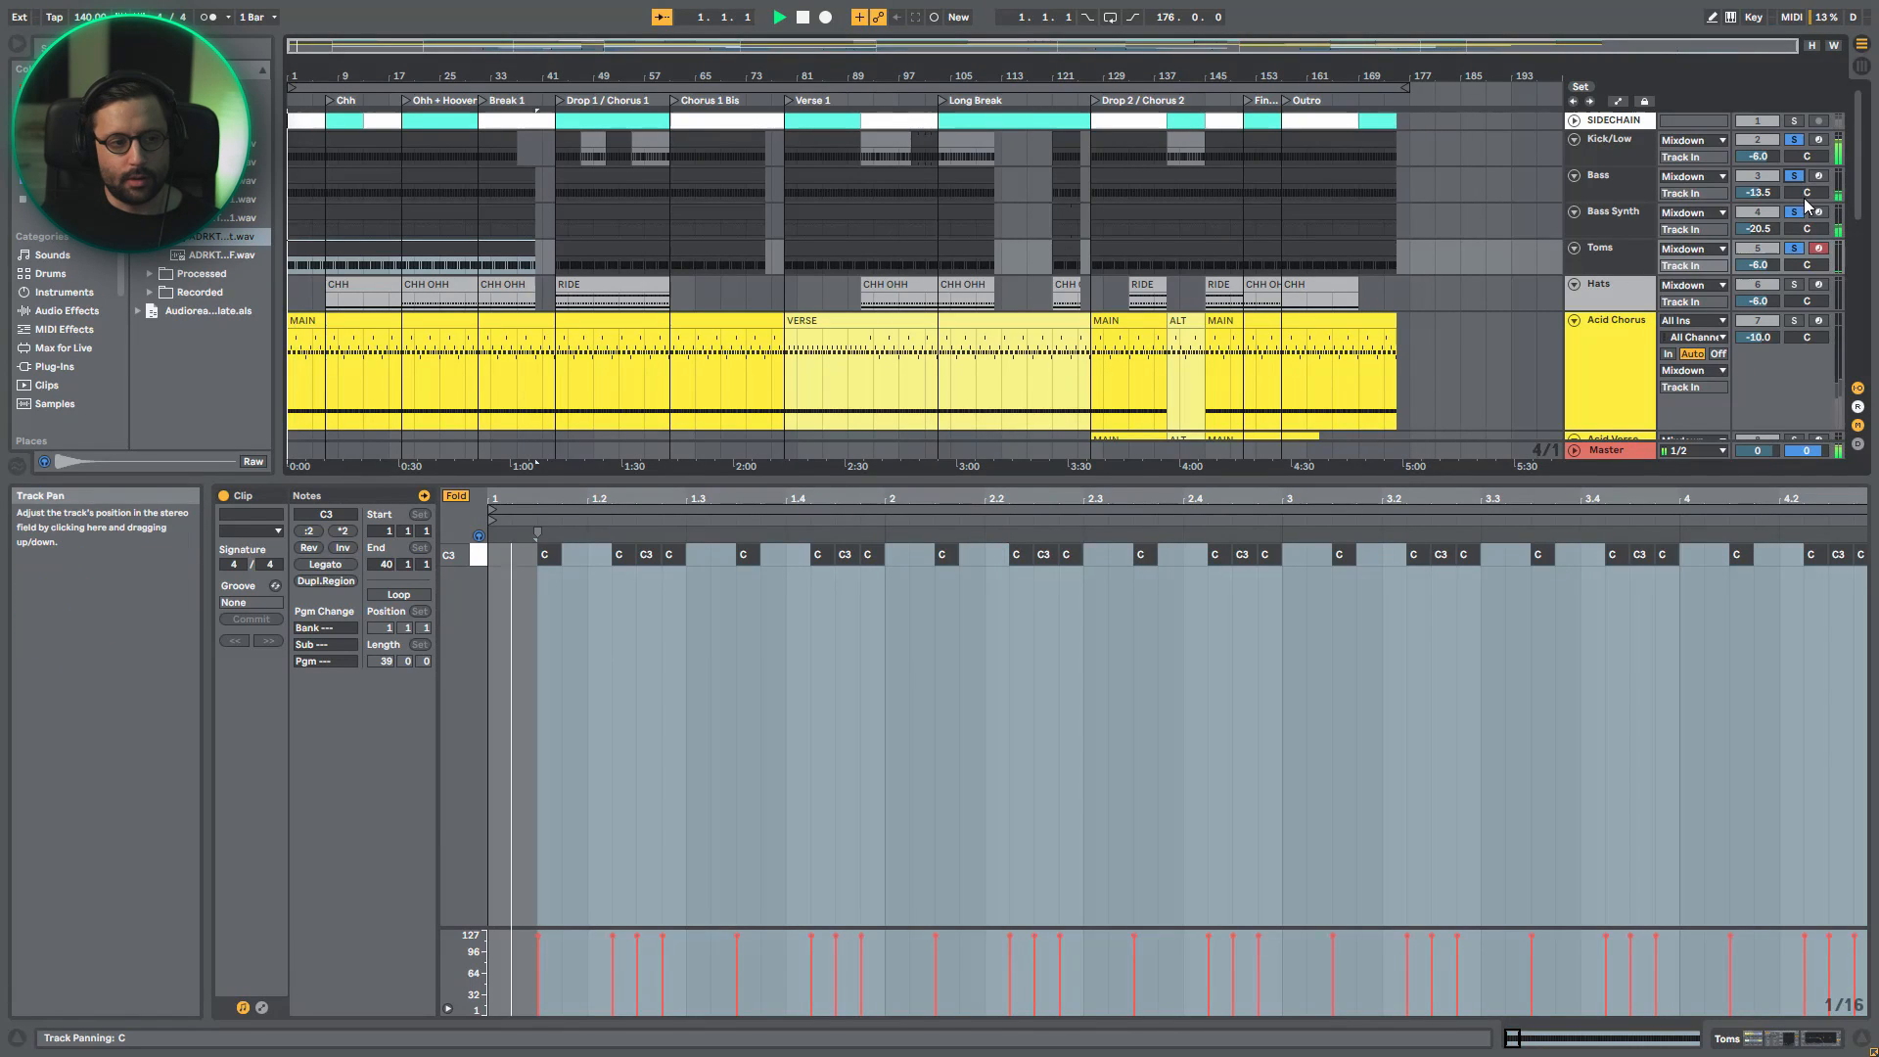
{"action": "left_click", "coordinate": [1795, 251]}
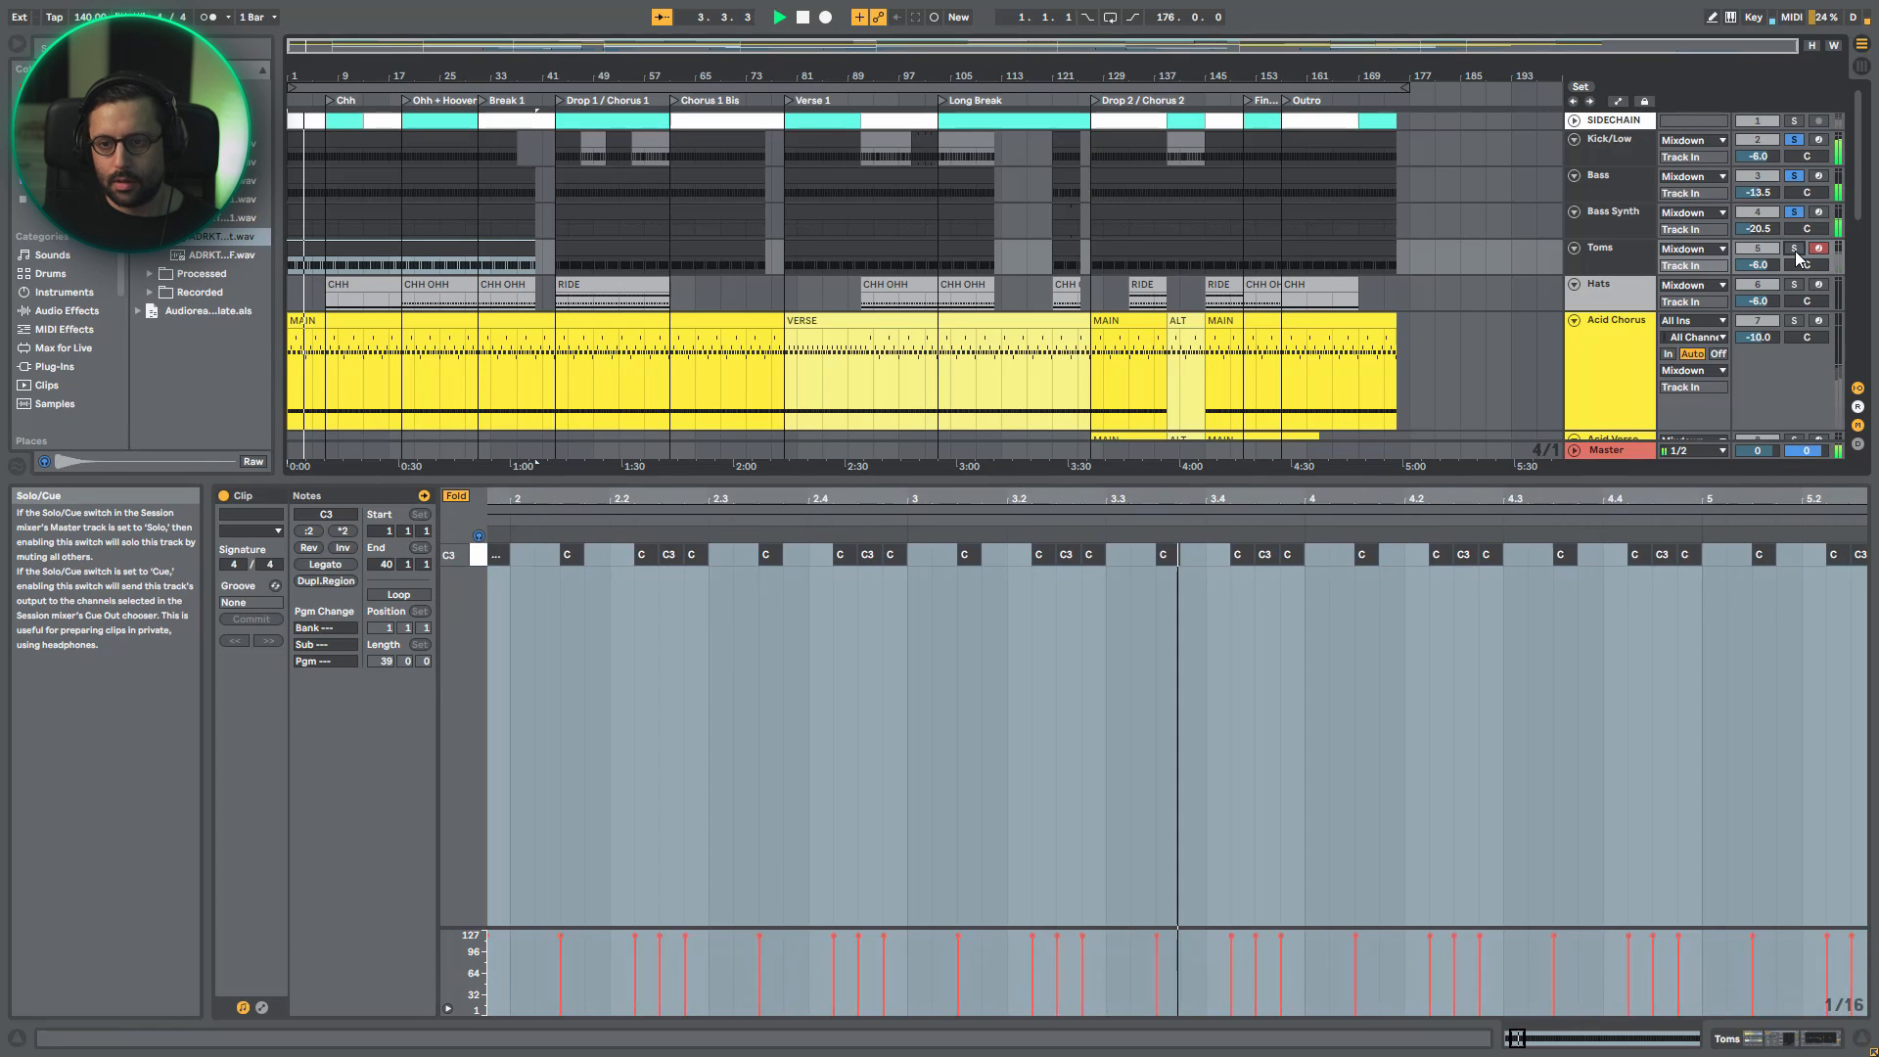
{"action": "left_click", "coordinate": [1794, 249]}
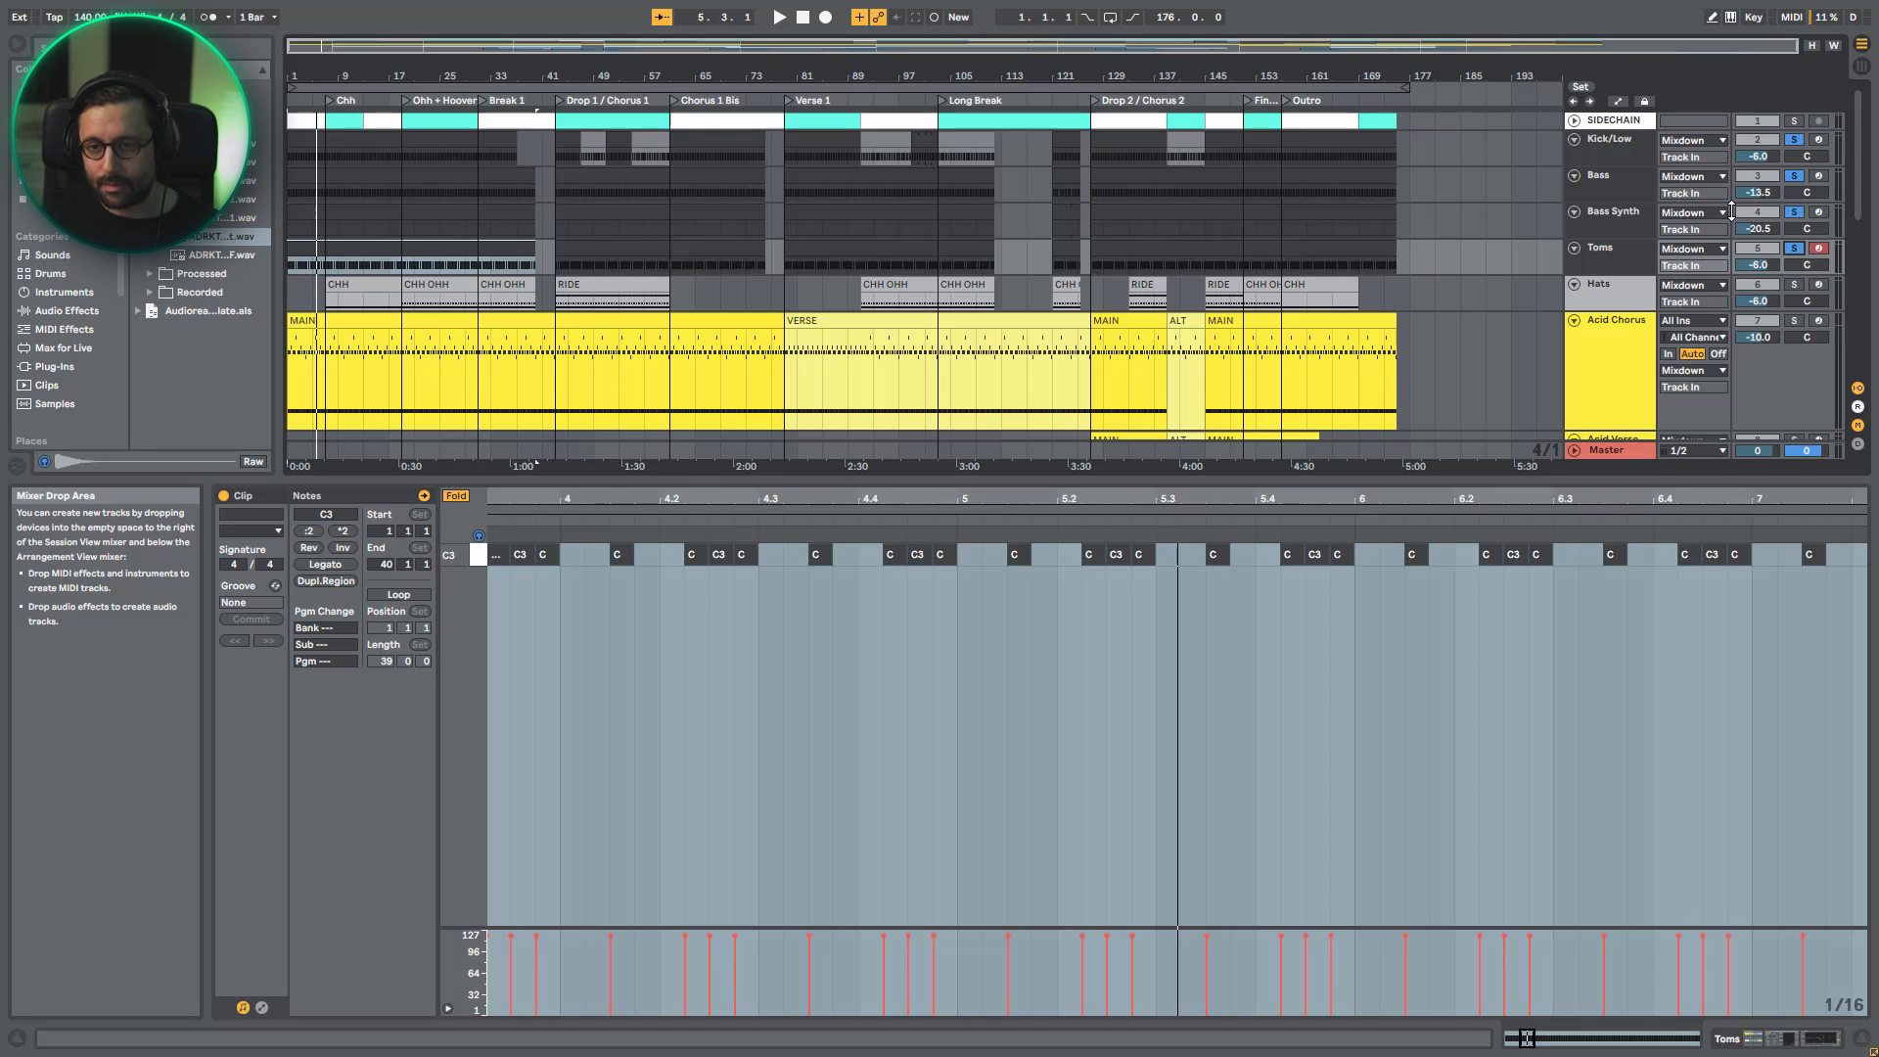
- Replay the soloed low-end group while switching the Bass solo off and on, and select Bass, Bass Synth and Toms in turn
{"action": "key", "text": "space"}
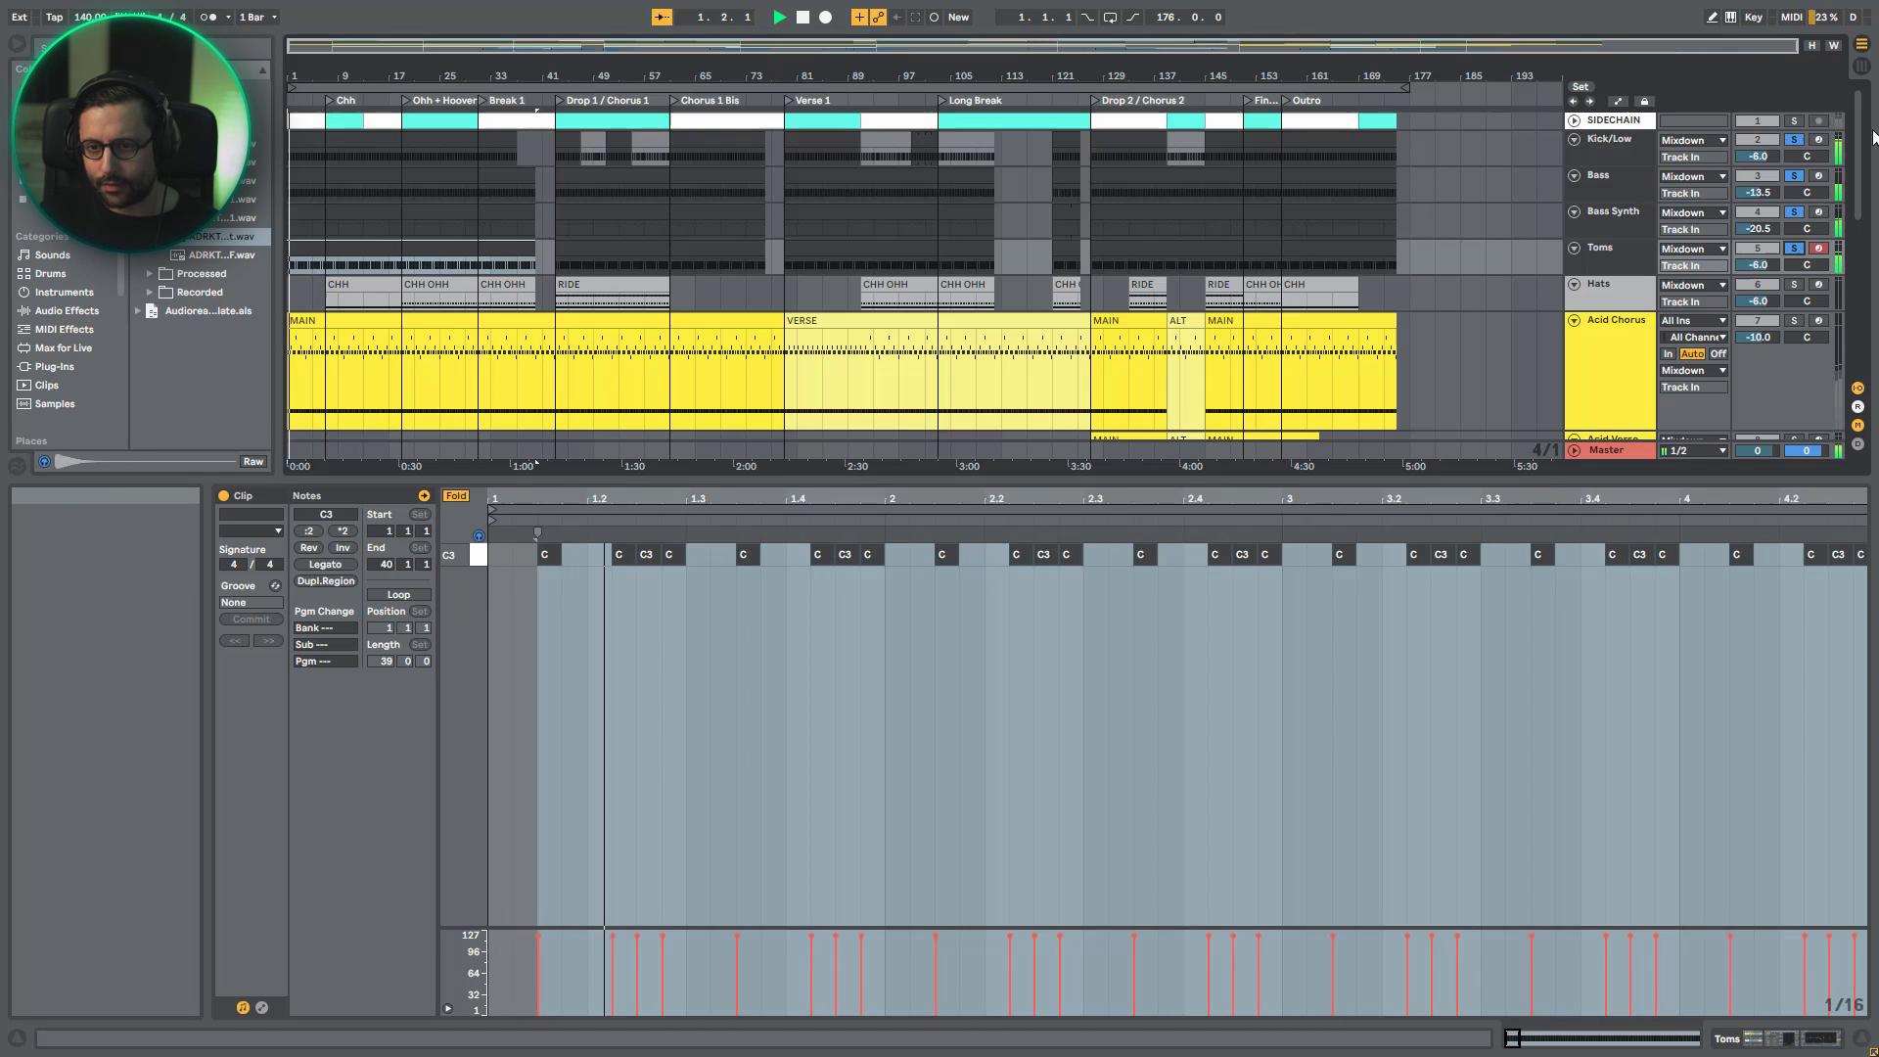
{"action": "left_click", "coordinate": [1794, 176]}
{"action": "left_click", "coordinate": [1794, 176]}
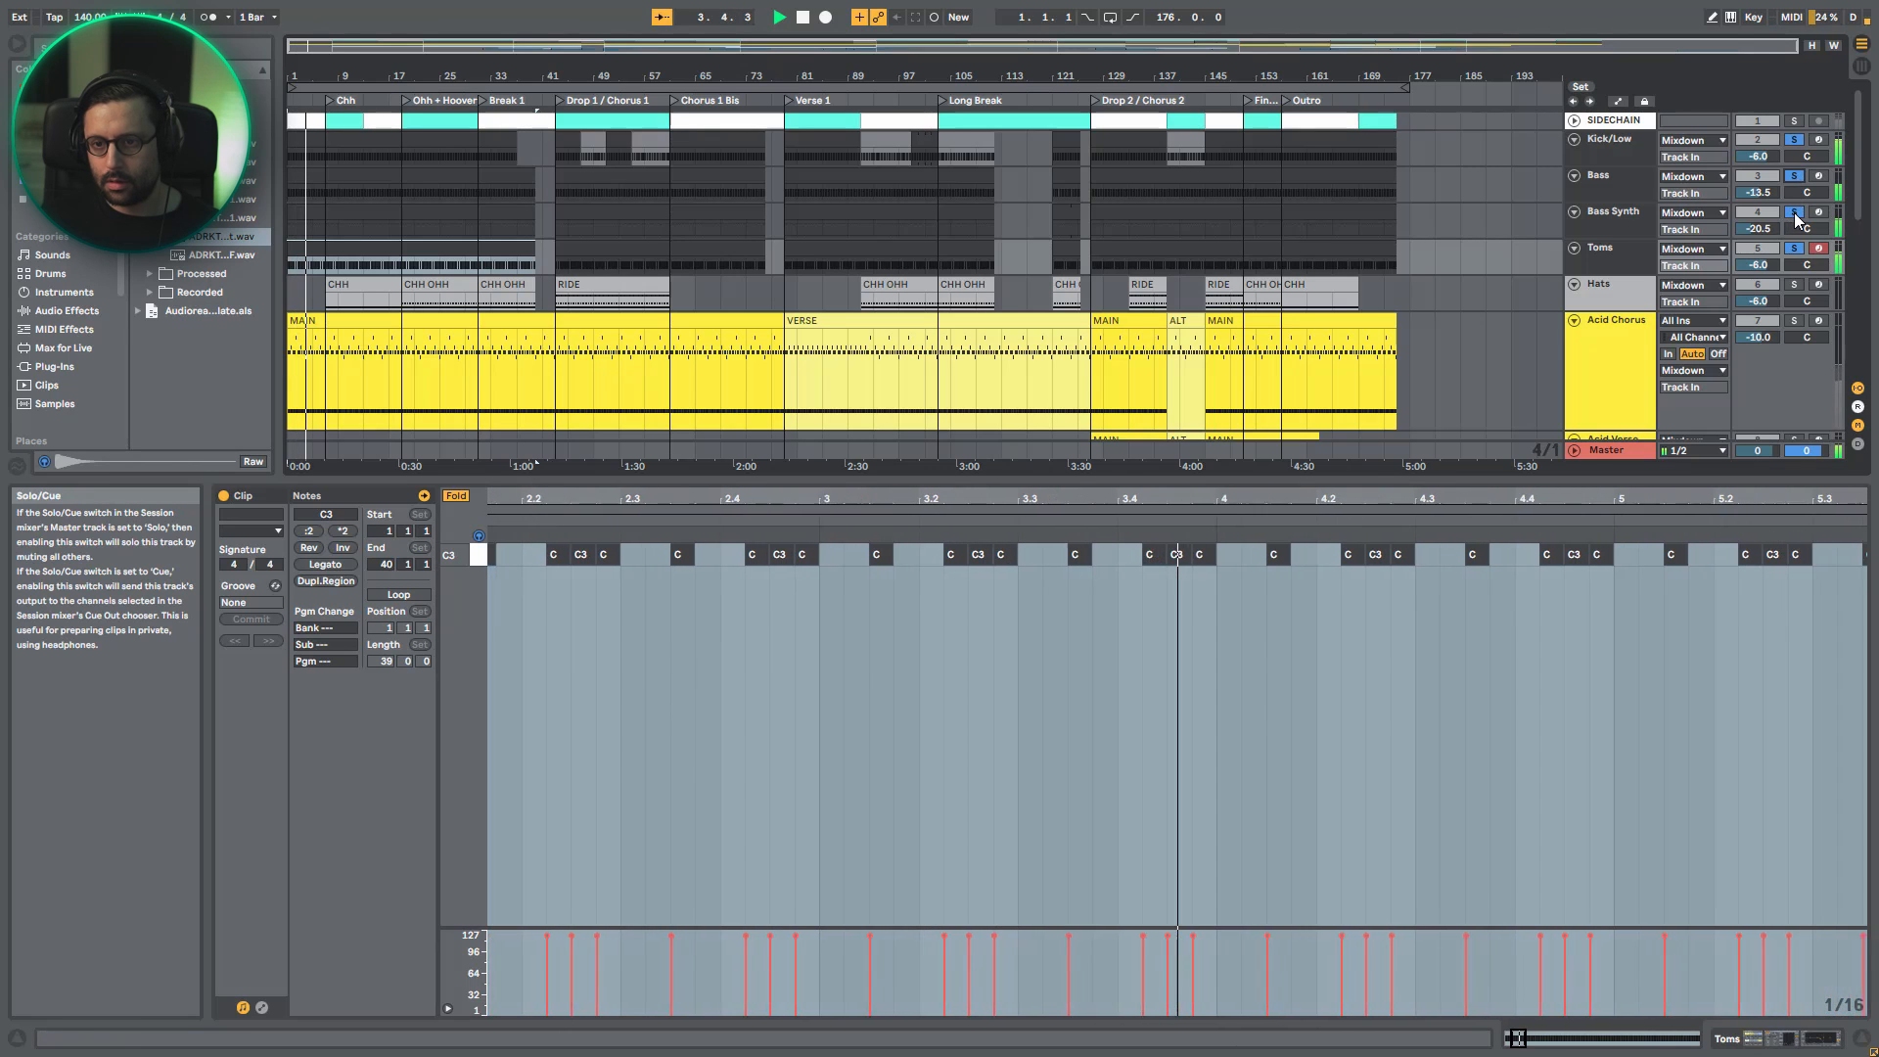
{"action": "left_click", "coordinate": [1622, 184]}
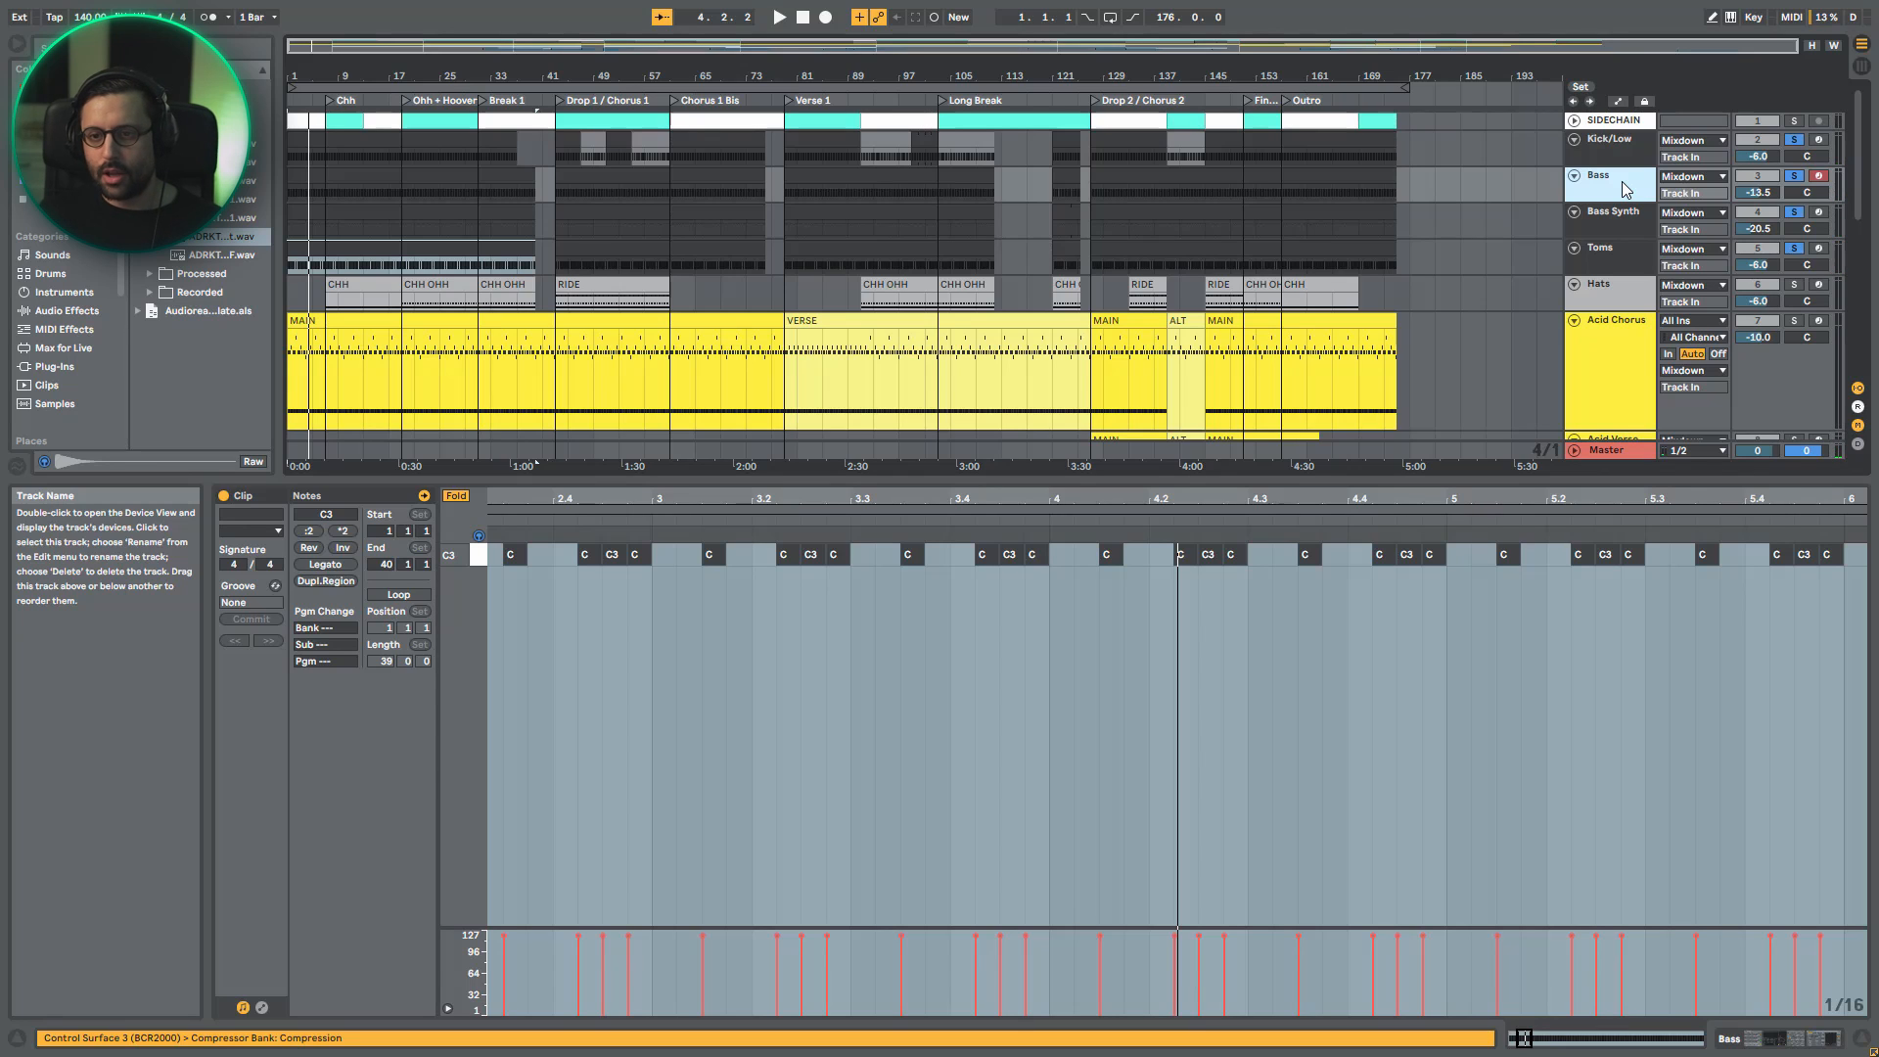
{"action": "left_click", "coordinate": [1632, 225]}
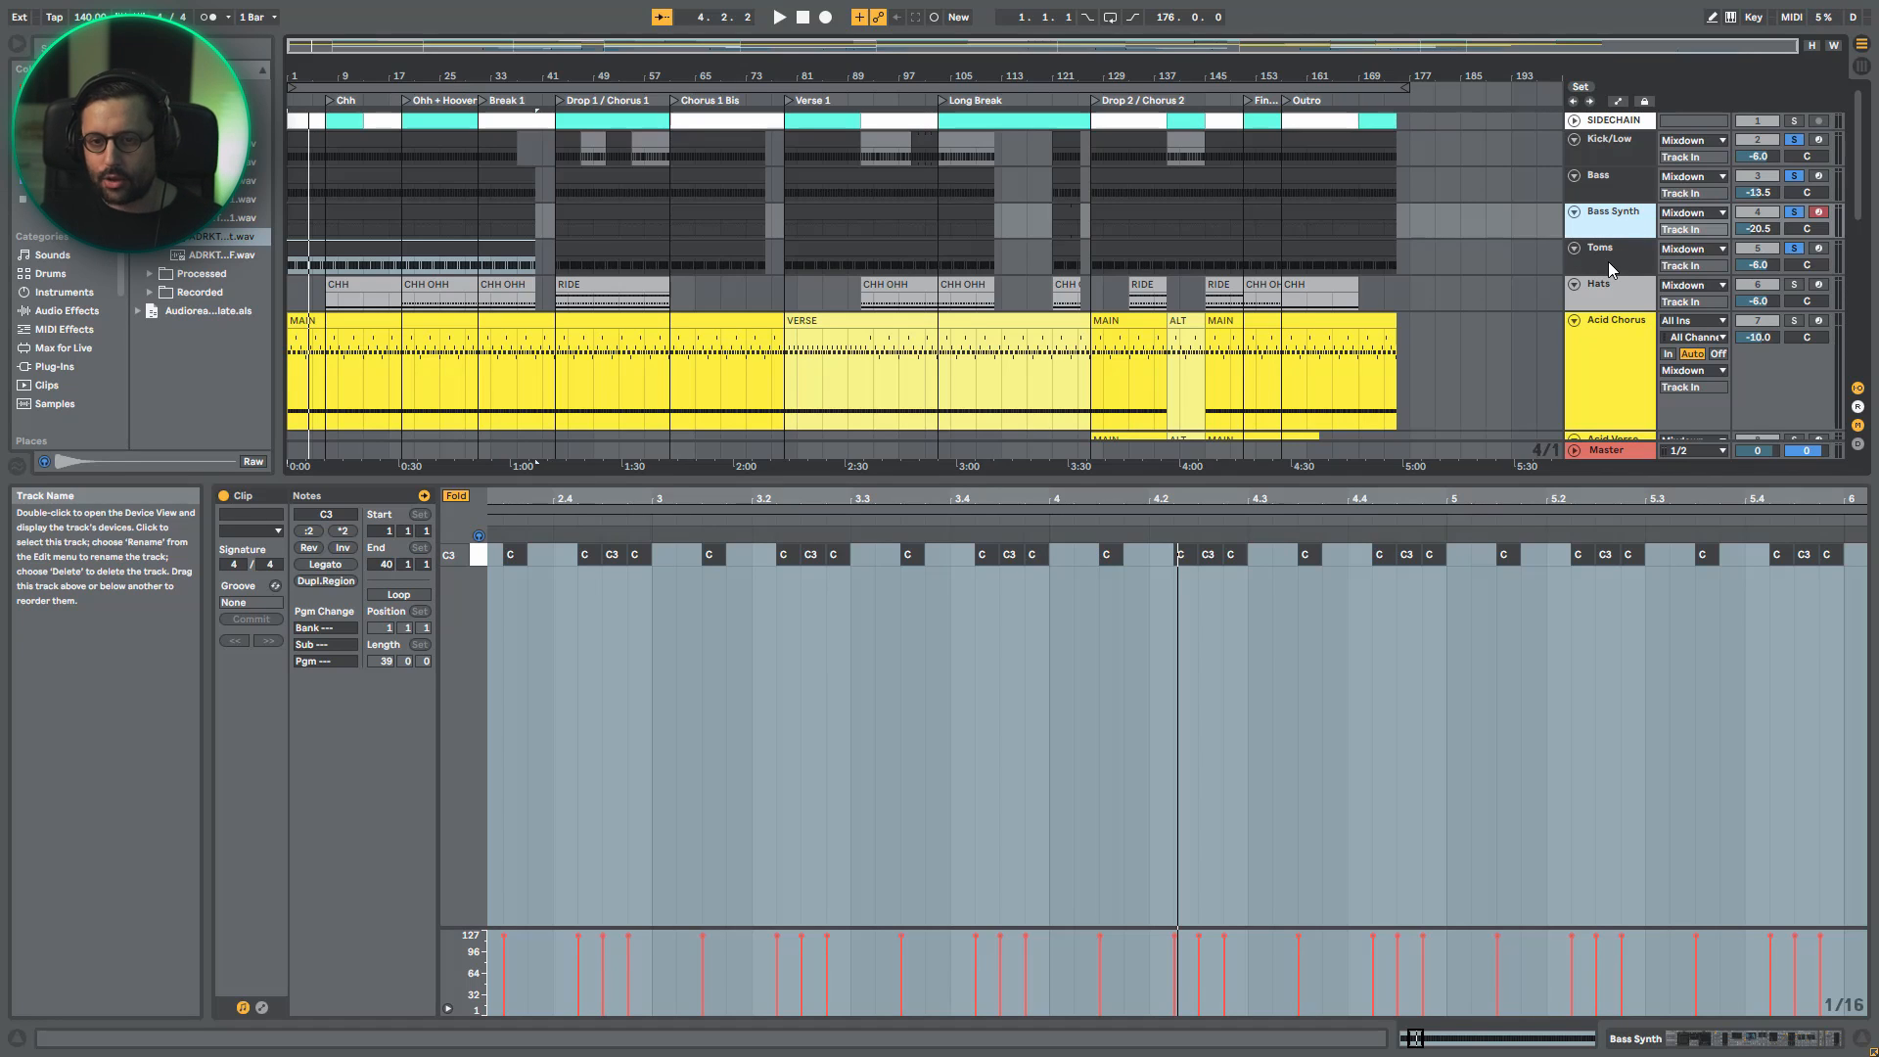
{"action": "left_click", "coordinate": [1607, 261]}
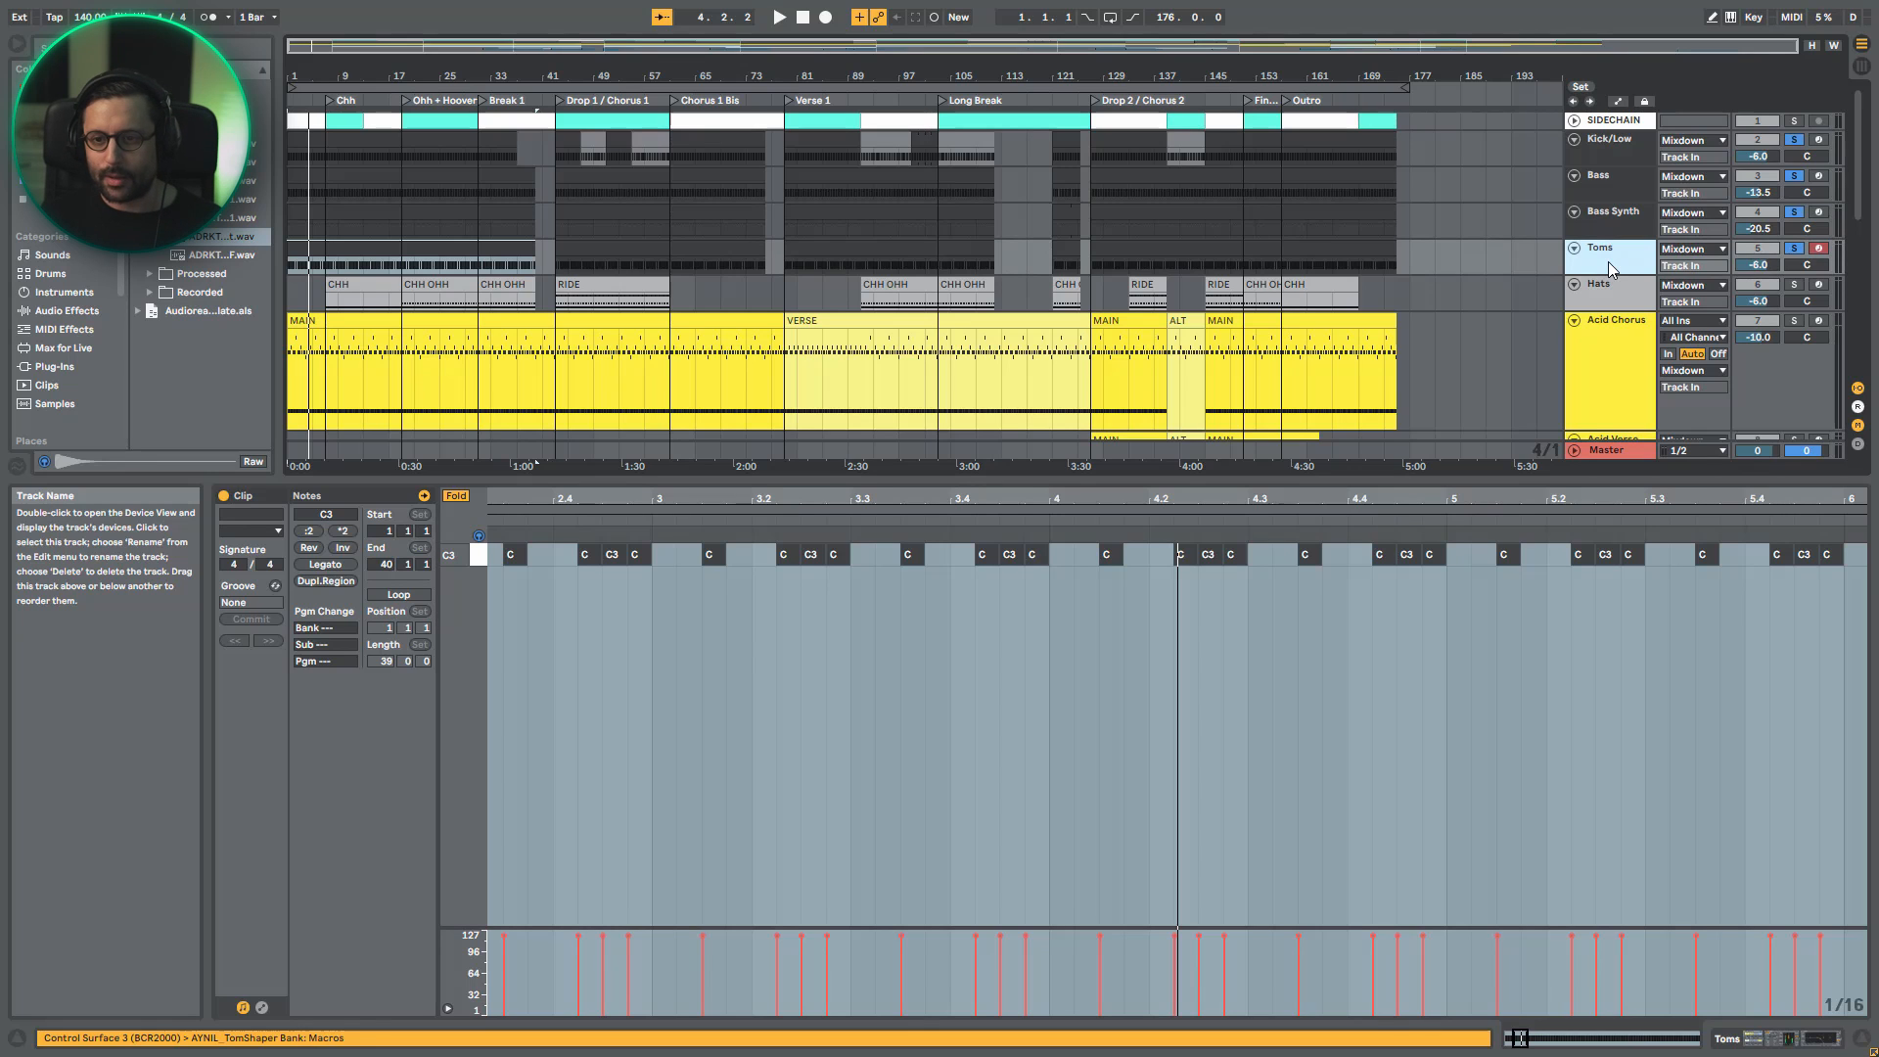
- Play the low-end group with the Toms solo switched off and on, and clear the solo on all tracks
{"action": "key", "text": "space"}
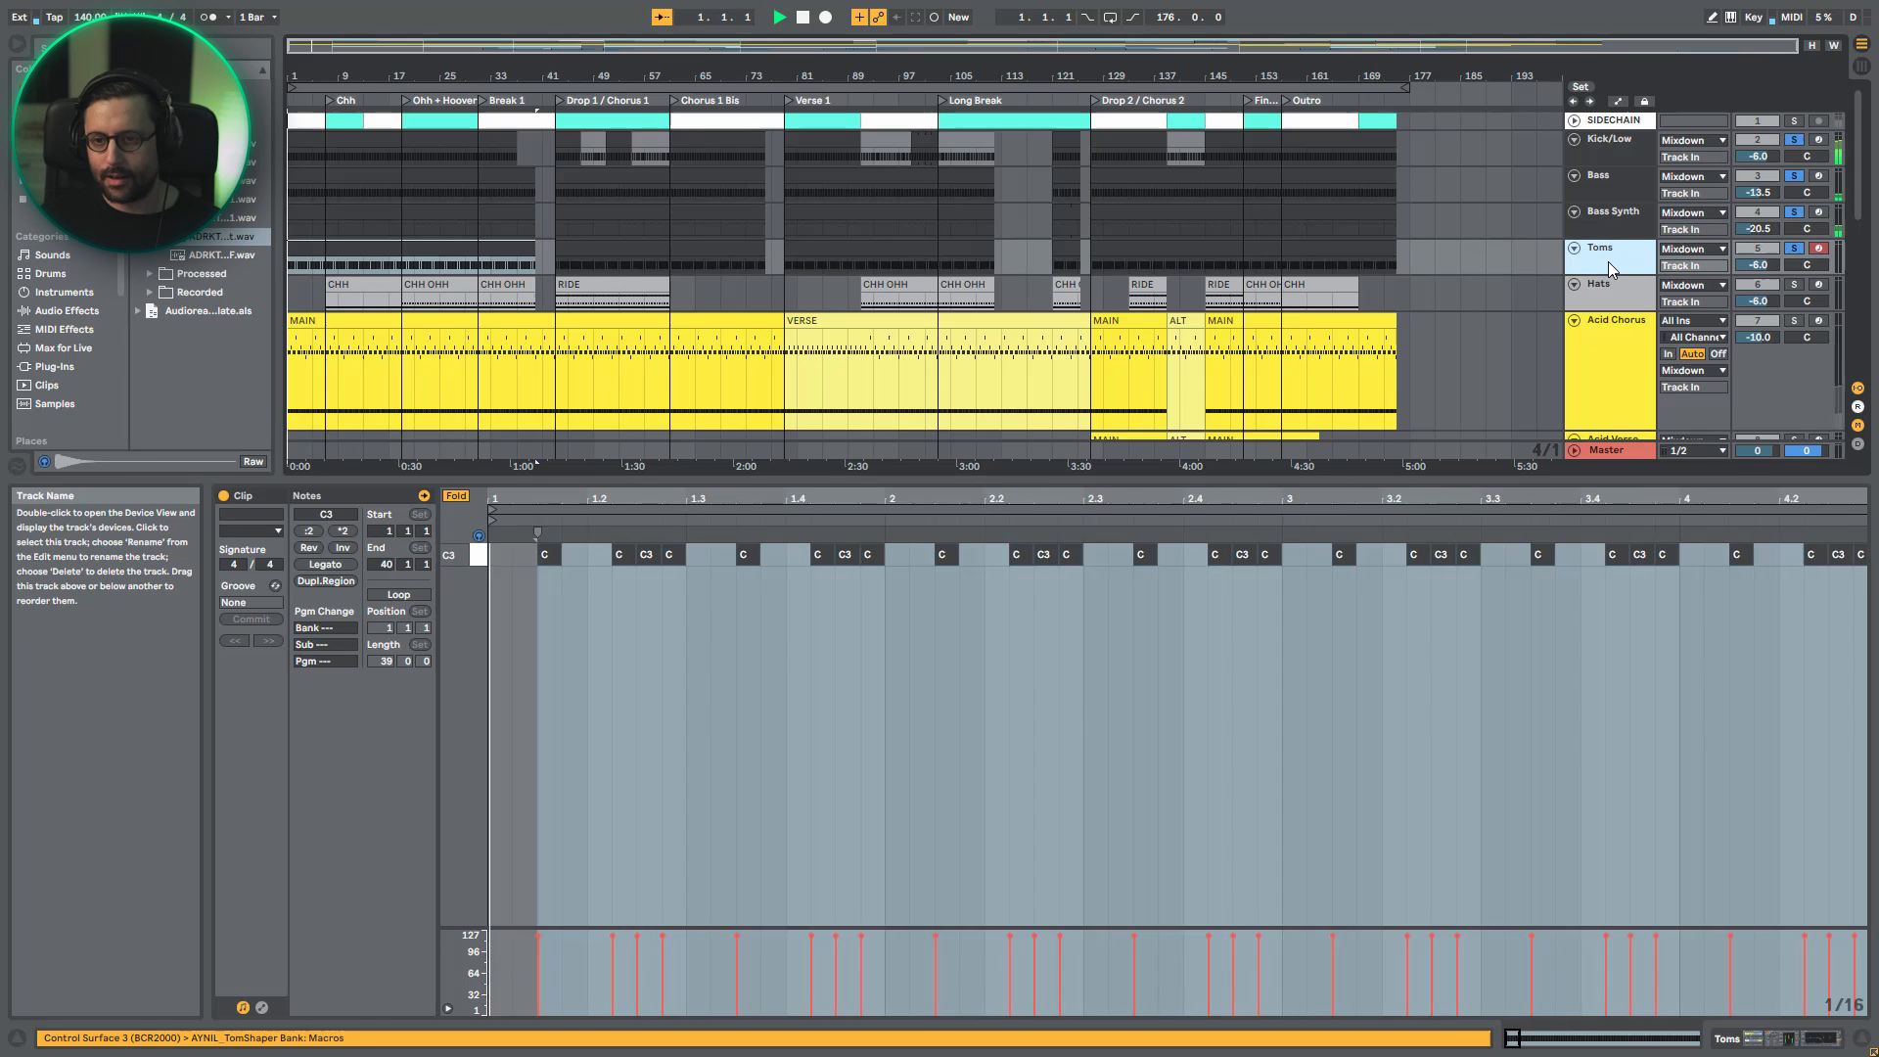
{"action": "left_click", "coordinate": [1790, 250]}
{"action": "left_click", "coordinate": [1790, 249]}
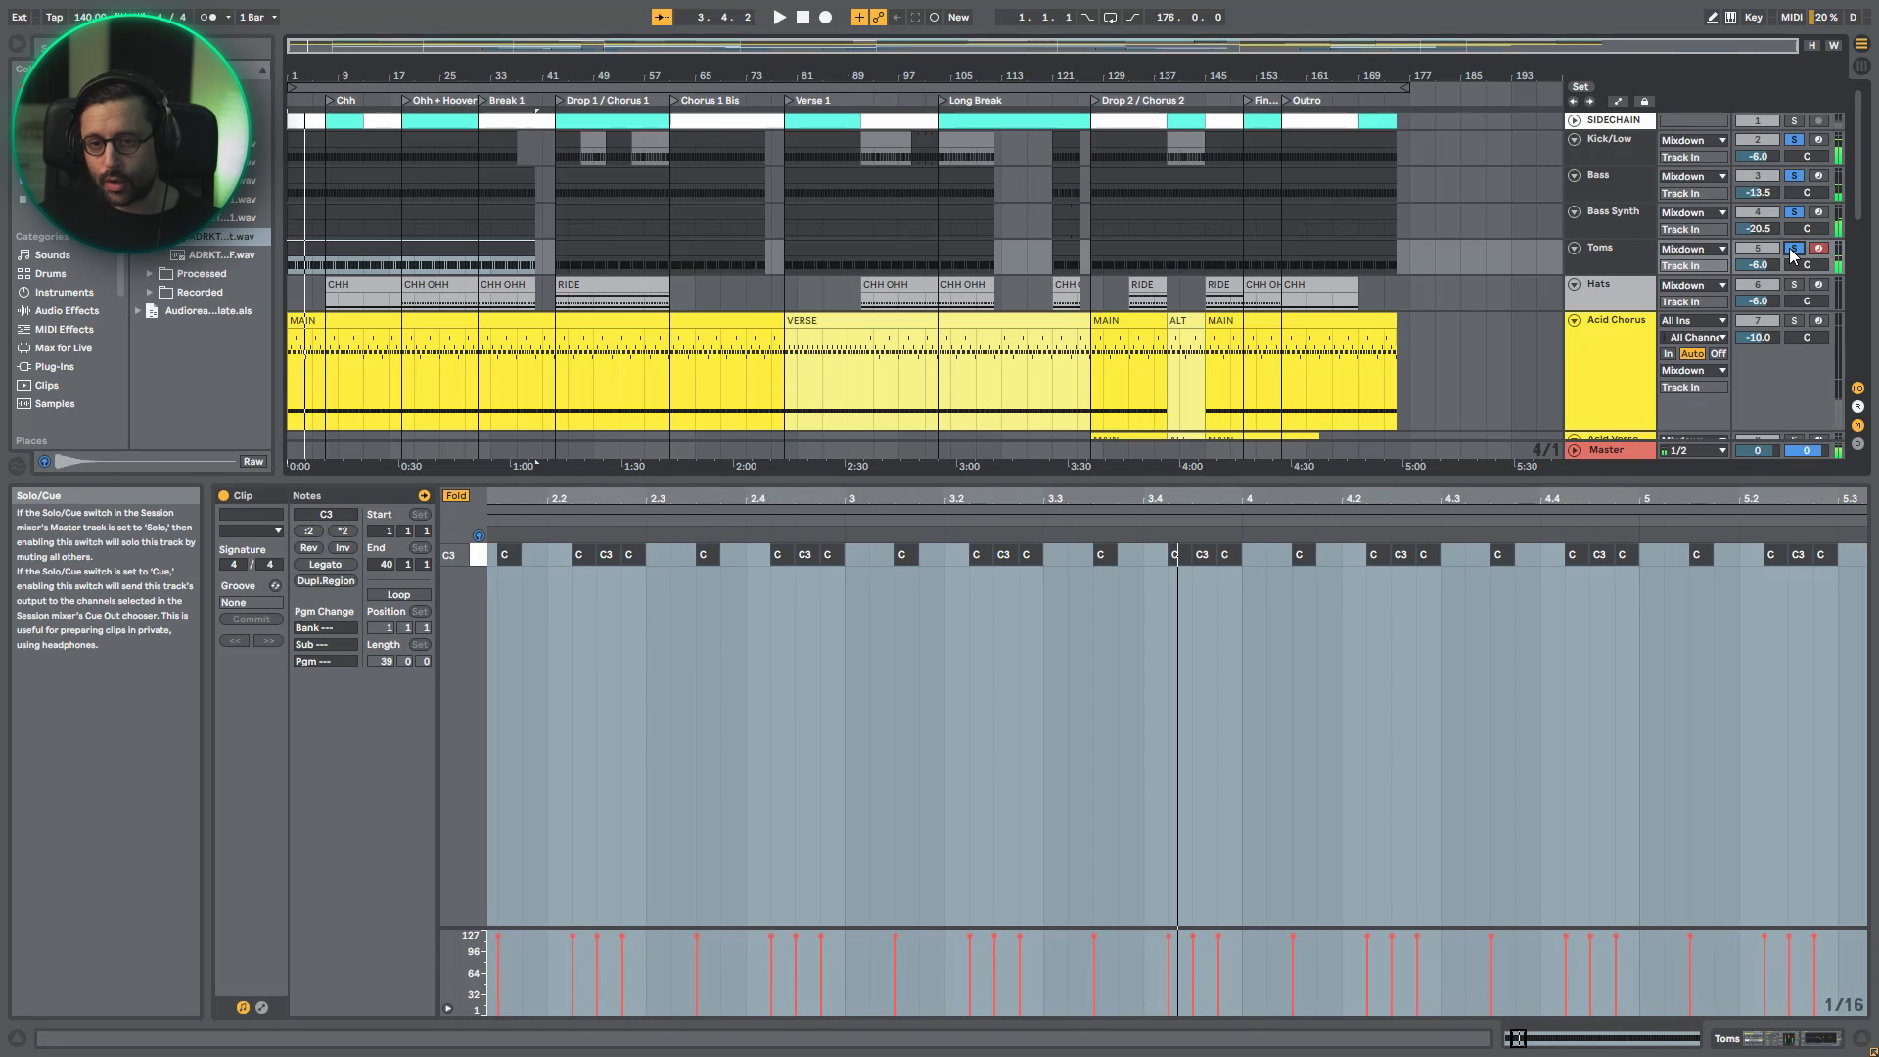
{"action": "left_click", "coordinate": [1789, 249]}
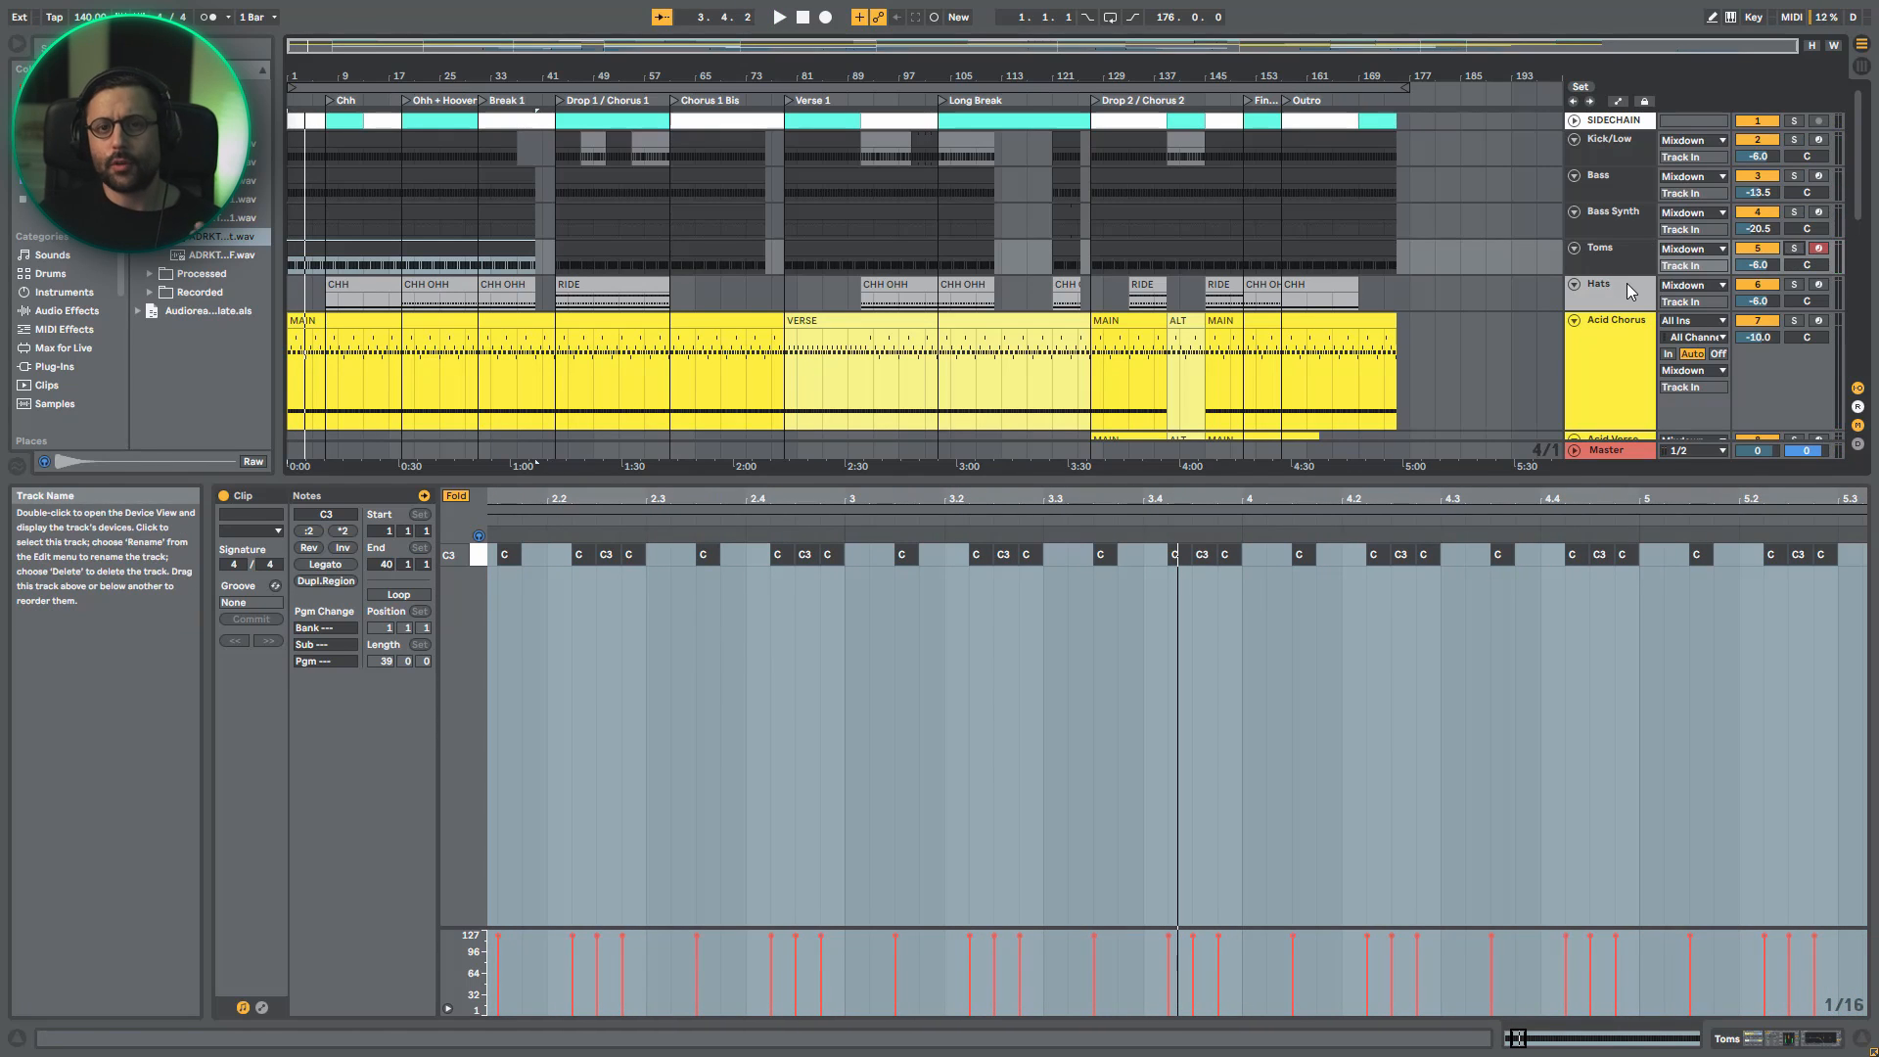
- Solo the Hats track, enlarge its lane and play the RIDE clip in Drop 1 / Chorus 1
{"action": "left_click", "coordinate": [1626, 285]}
{"action": "left_click", "coordinate": [1793, 285]}
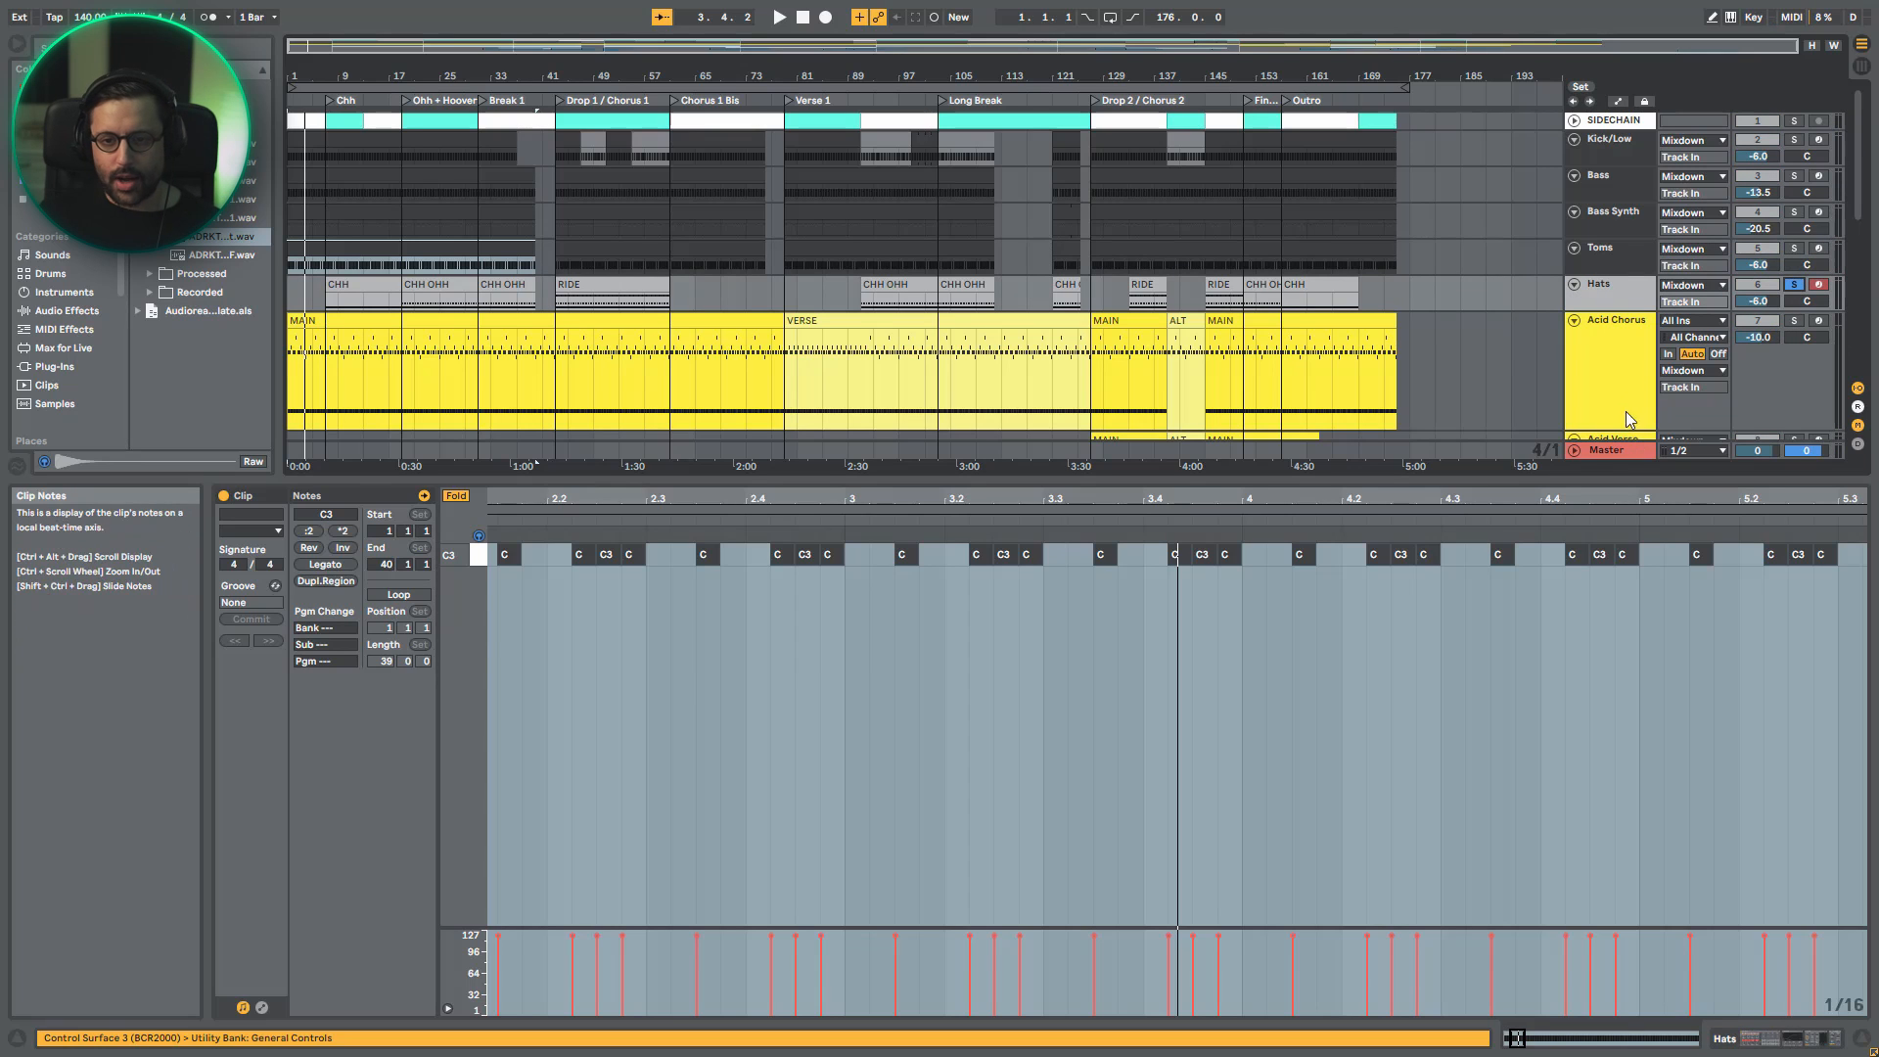
{"action": "left_click_drag", "start_coordinate": [1618, 313], "coordinate": [1610, 346]}
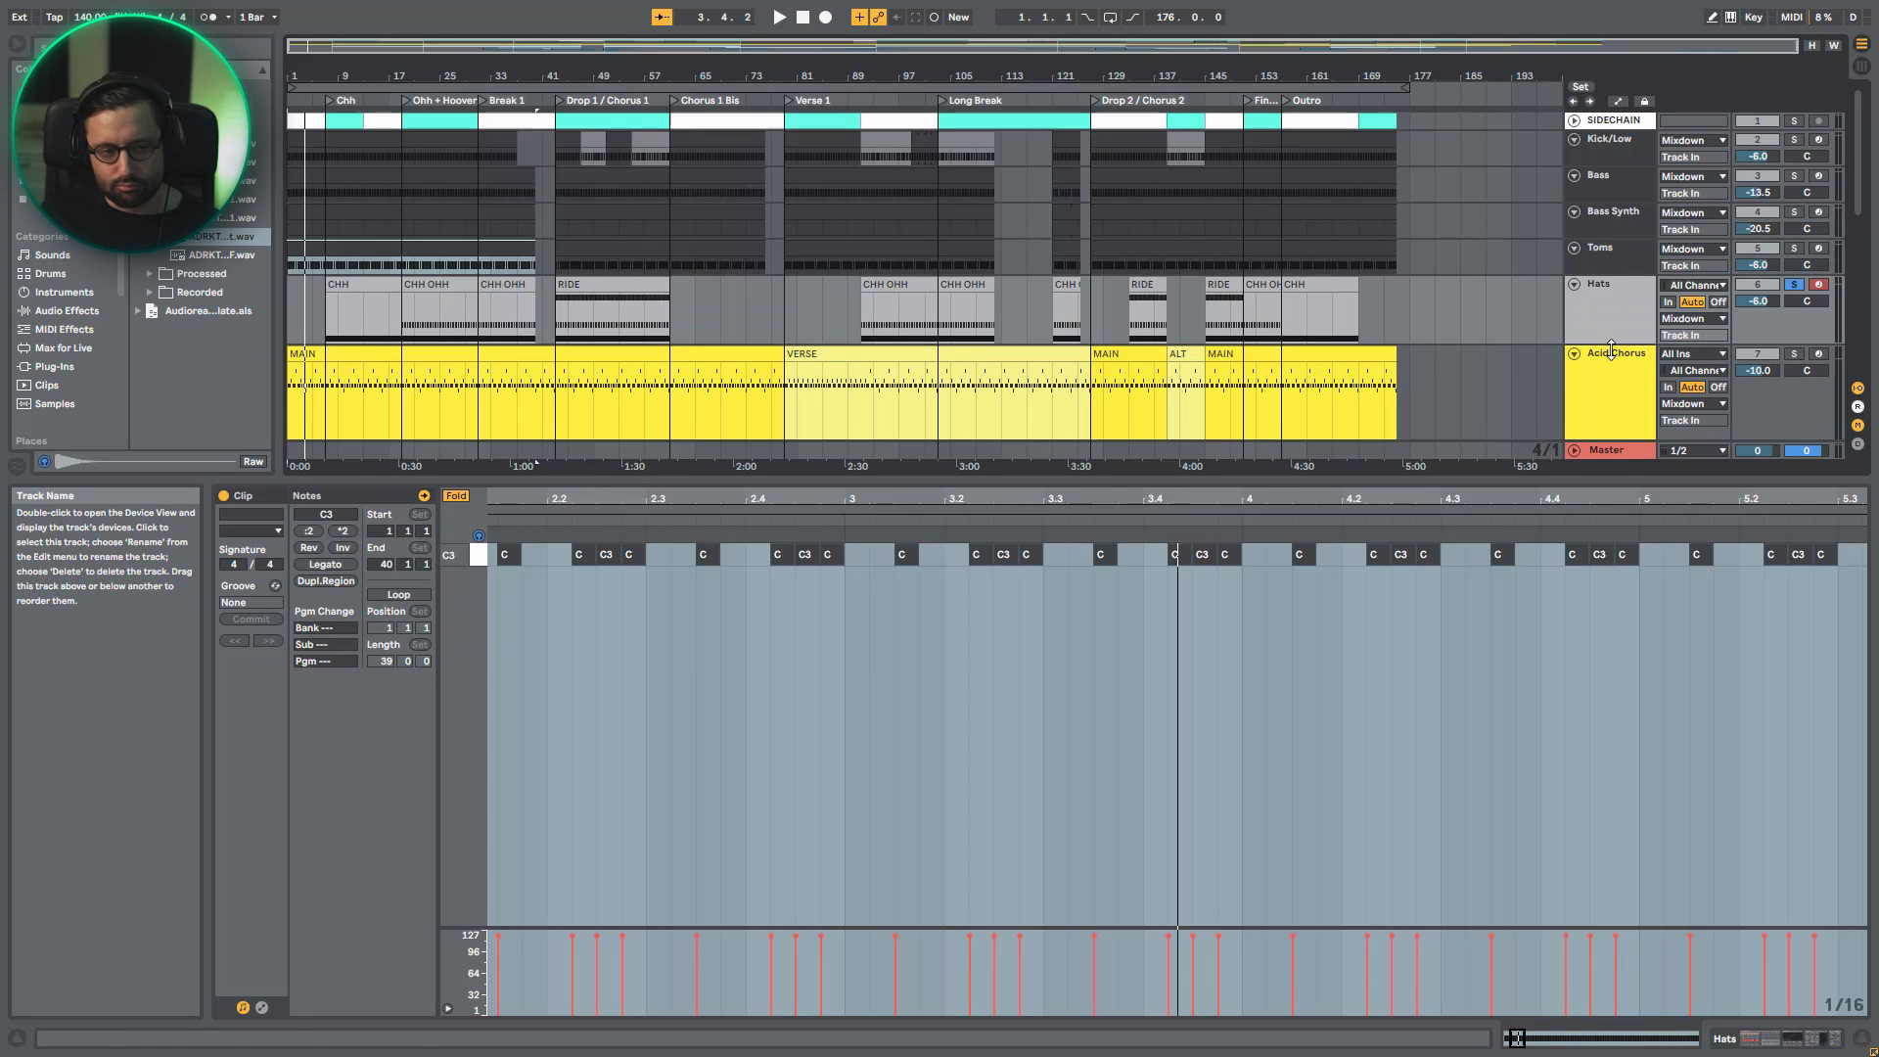
{"action": "left_click", "coordinate": [596, 318]}
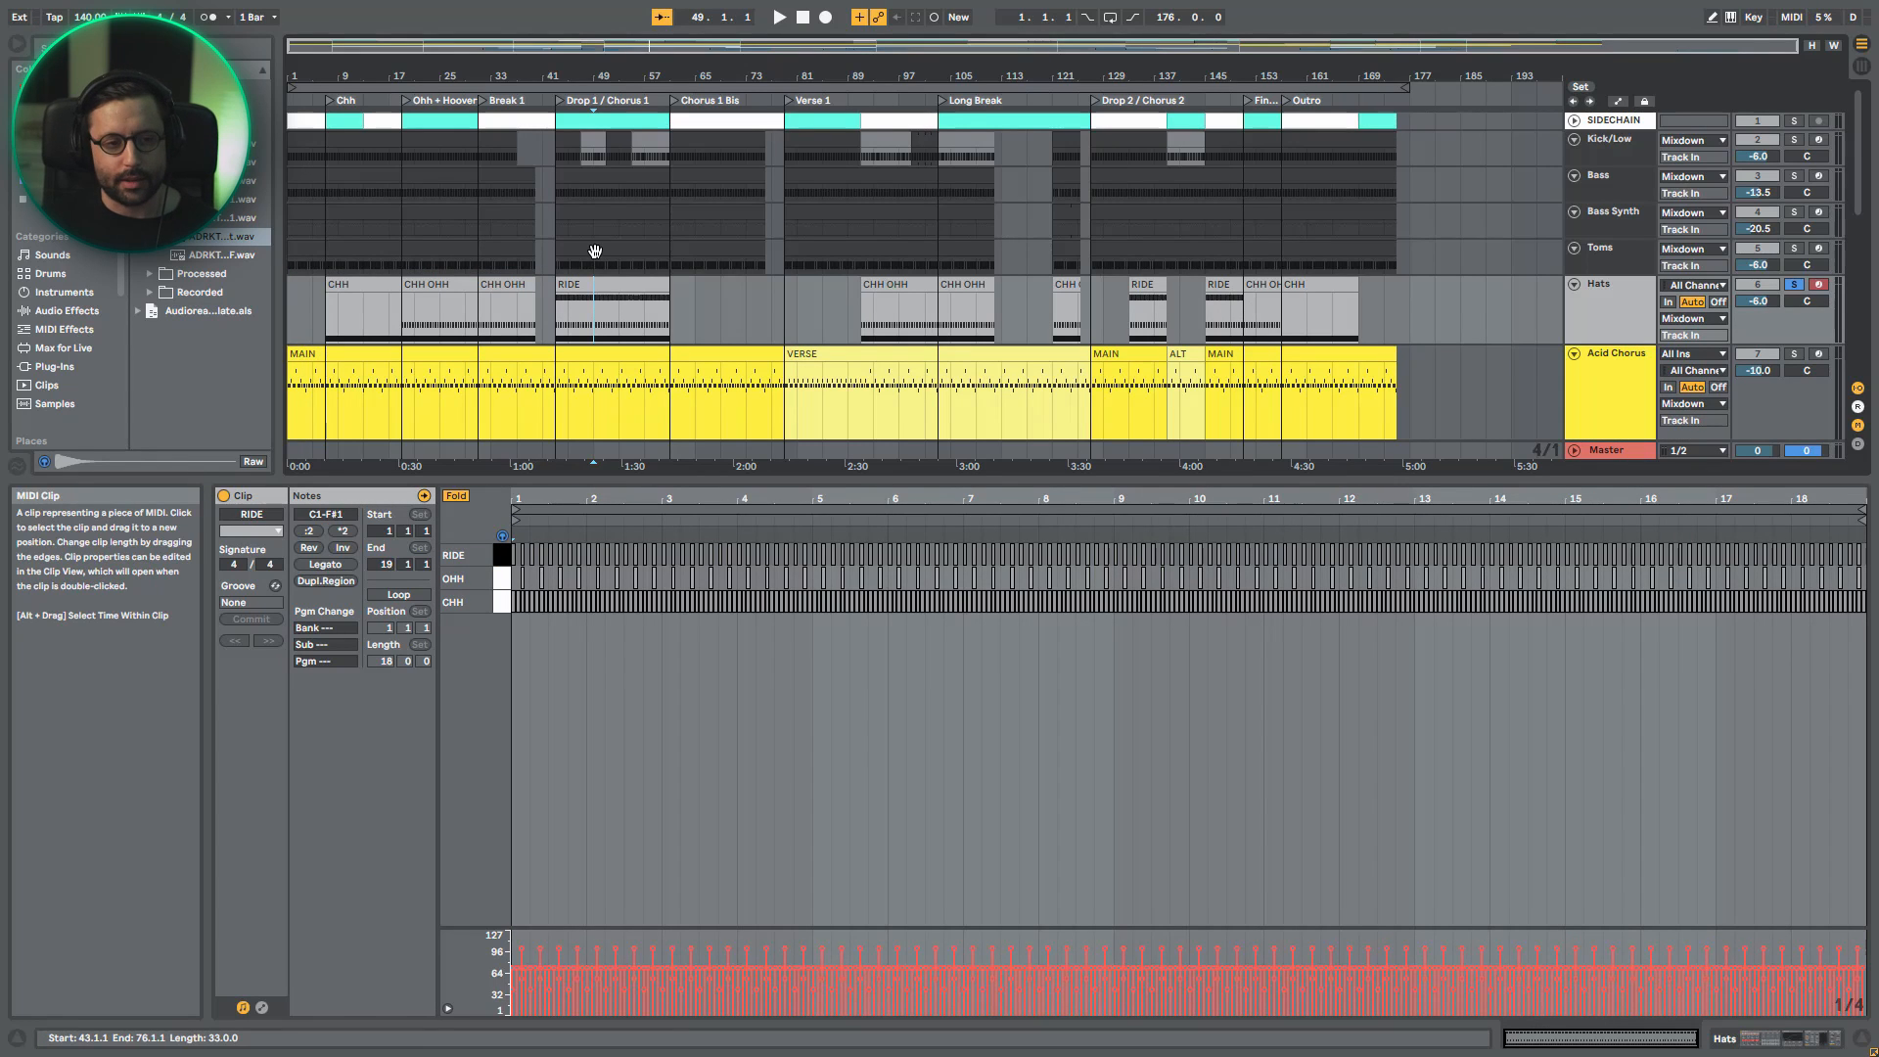
{"action": "left_click", "coordinate": [621, 285]}
{"action": "key", "text": "space"}
- Show the Hats track's devices and bypass Drum Buss and Channel EQ
{"action": "key", "text": "shift+Tab"}
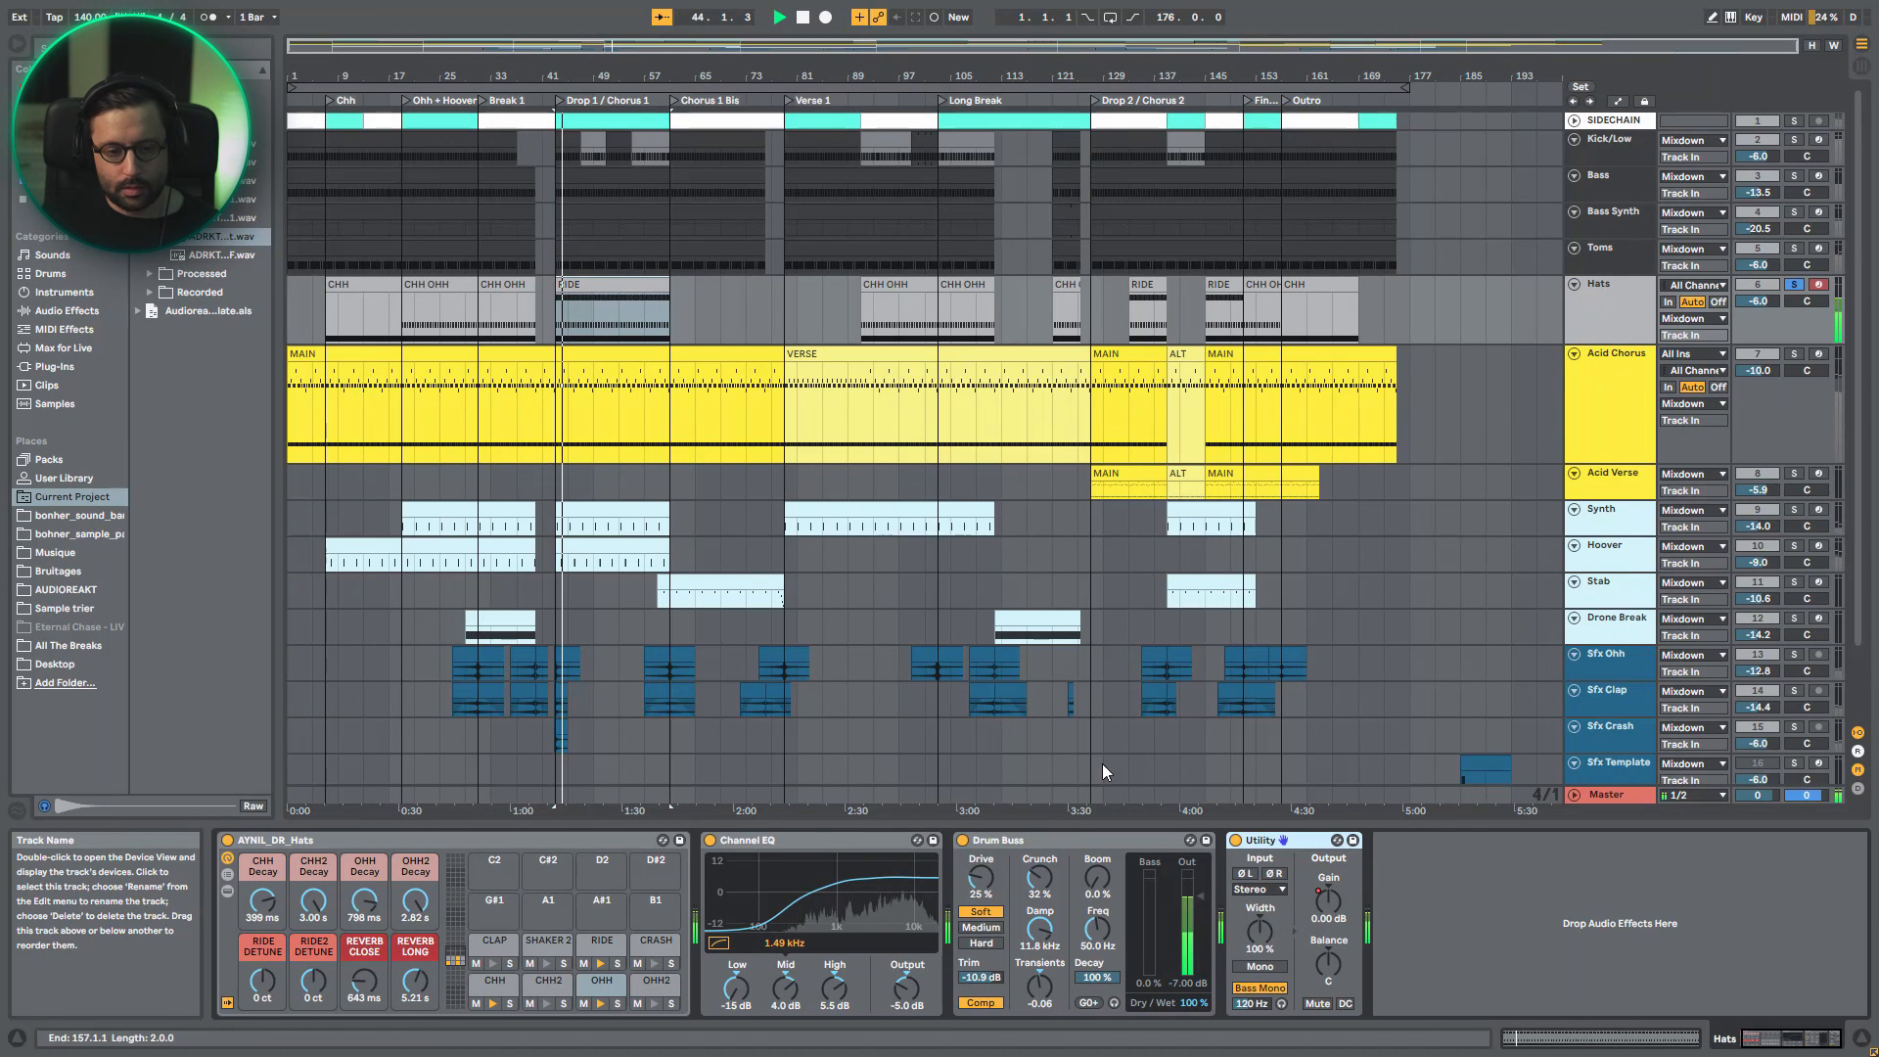
{"action": "left_click", "coordinate": [962, 840]}
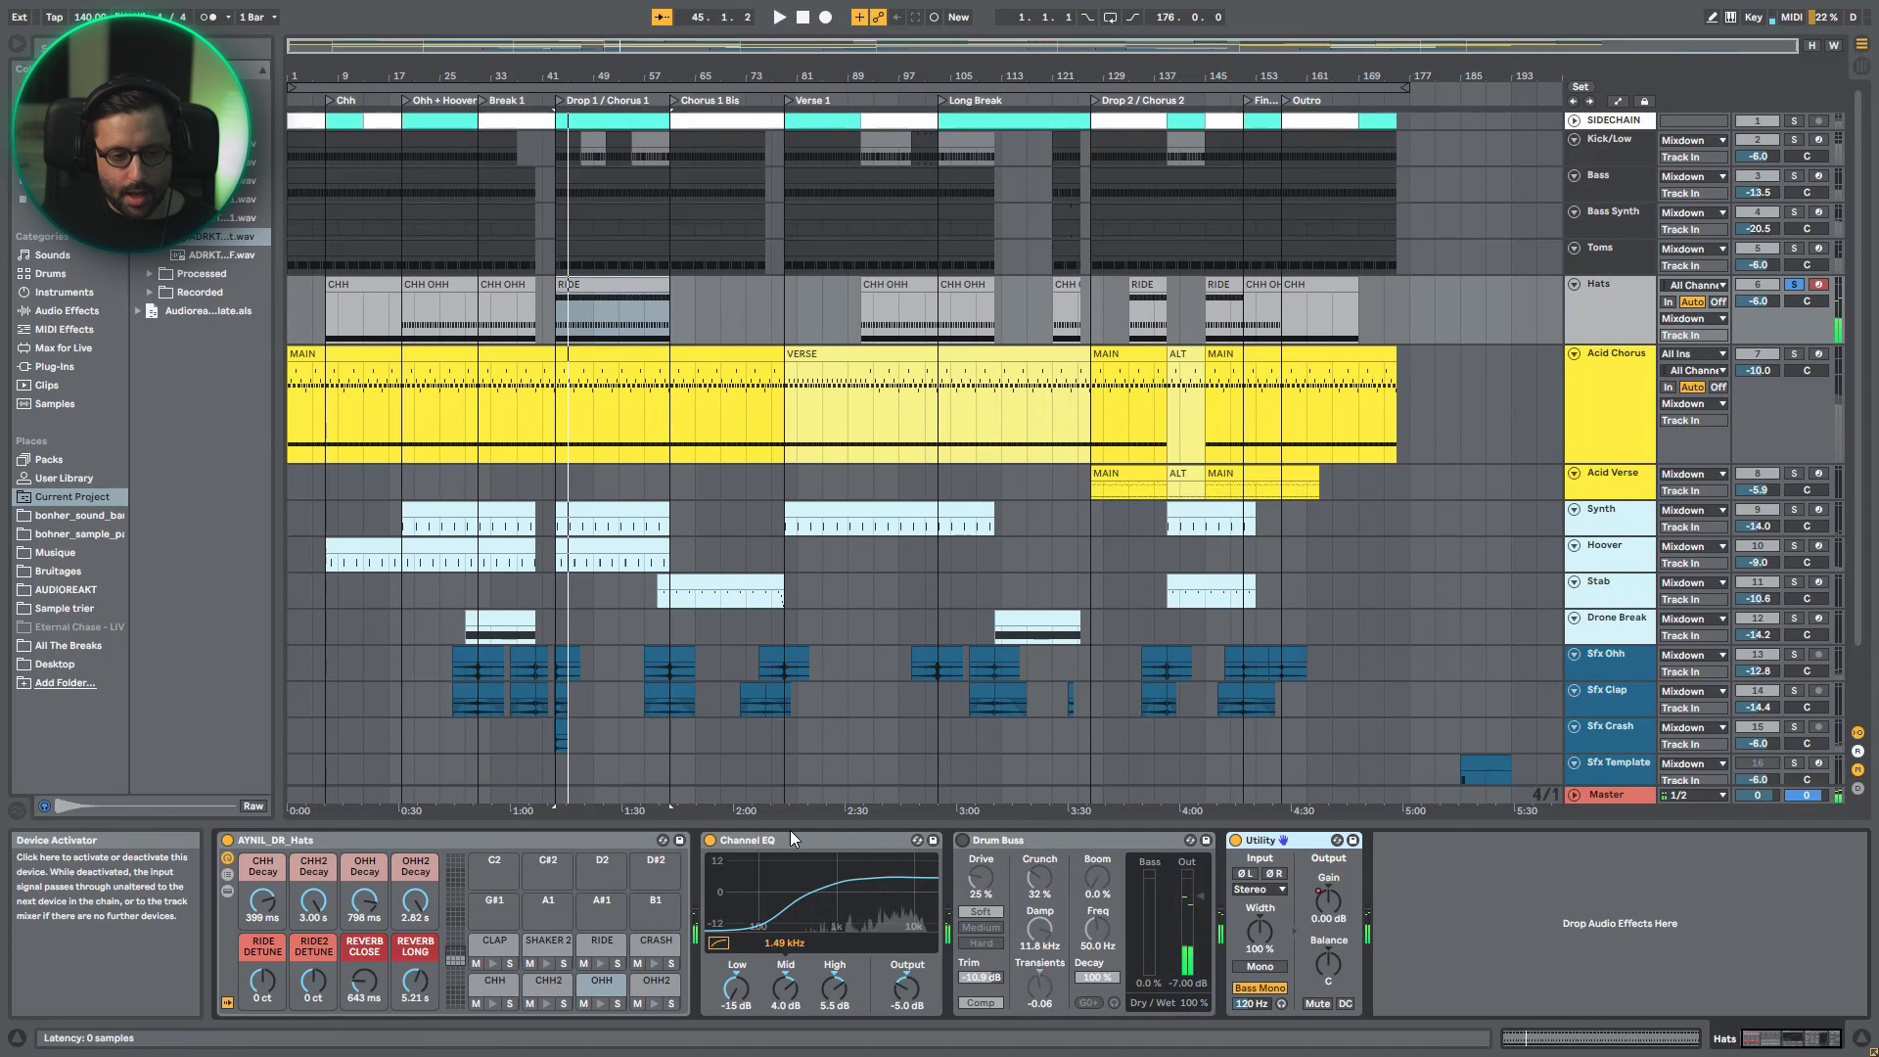
{"action": "left_click", "coordinate": [710, 839]}
- Play the hats with only the CHH pad soloed and open its chain to examine the sample and effects
{"action": "key", "text": "space"}
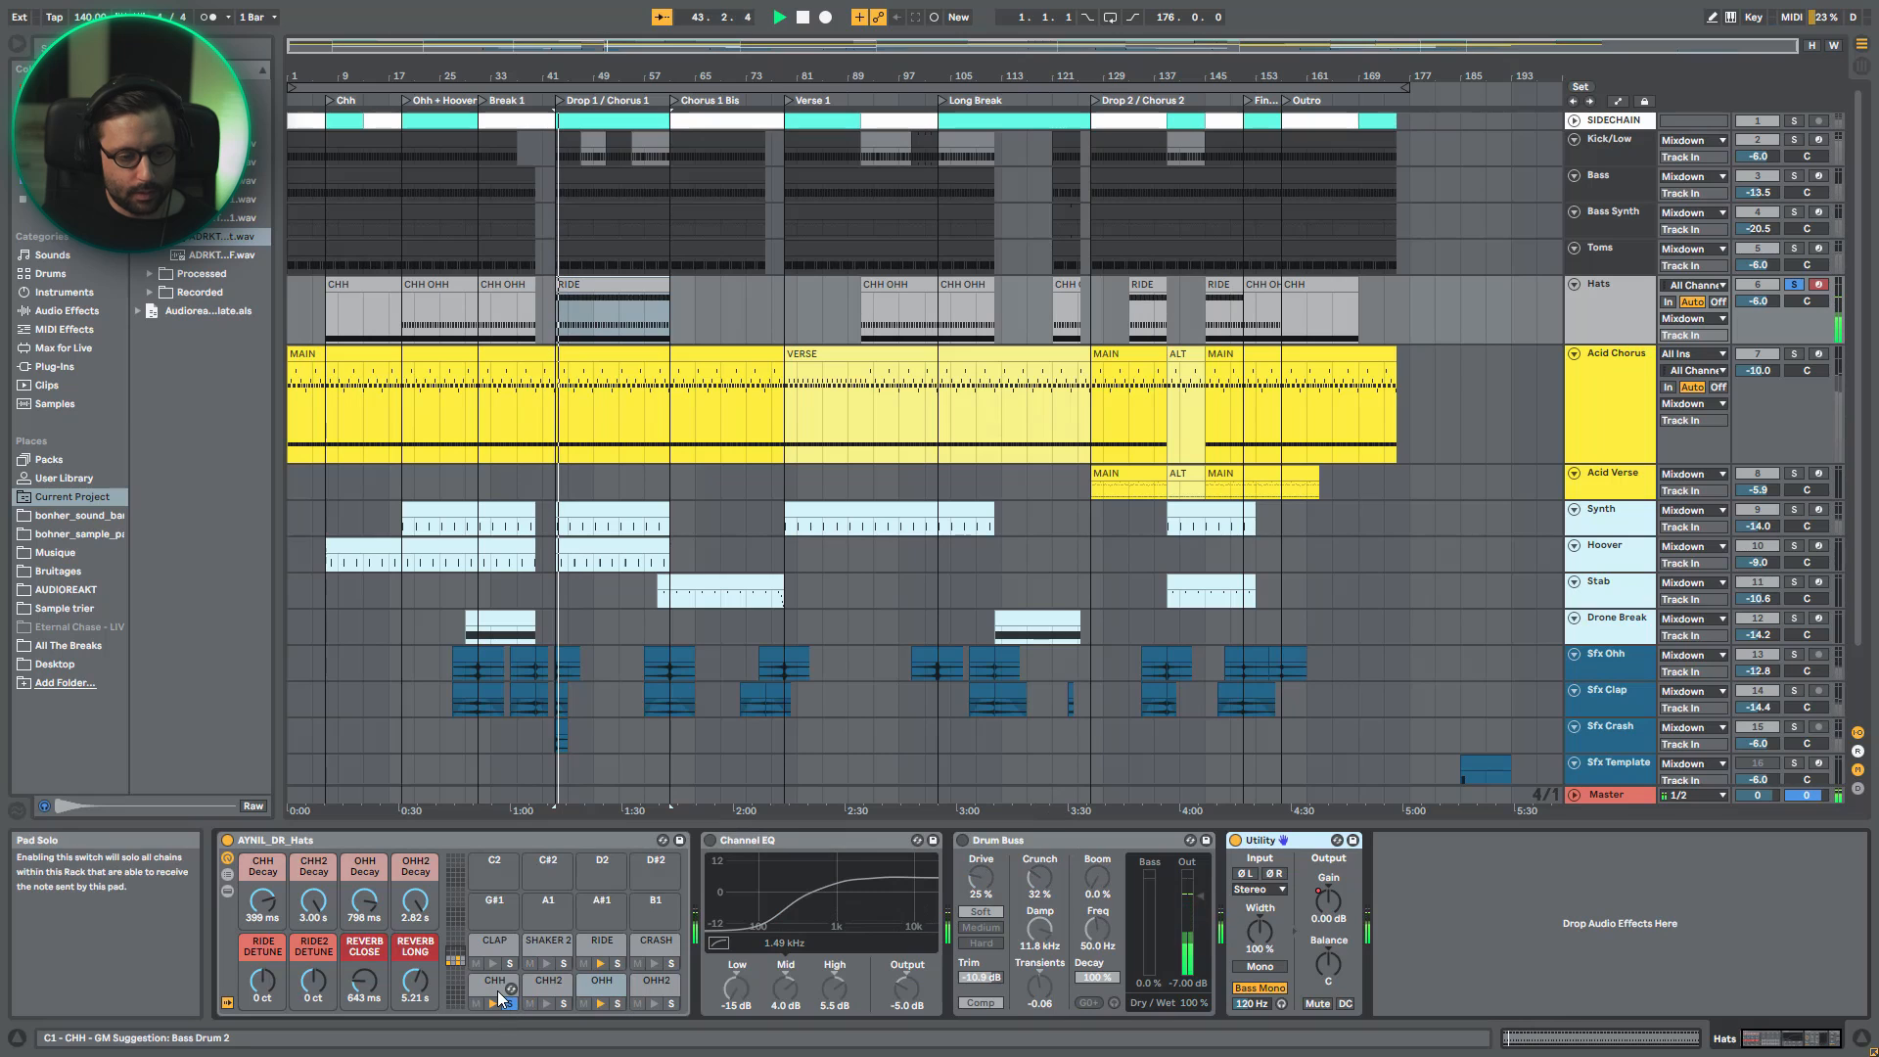
{"action": "left_click", "coordinate": [497, 990]}
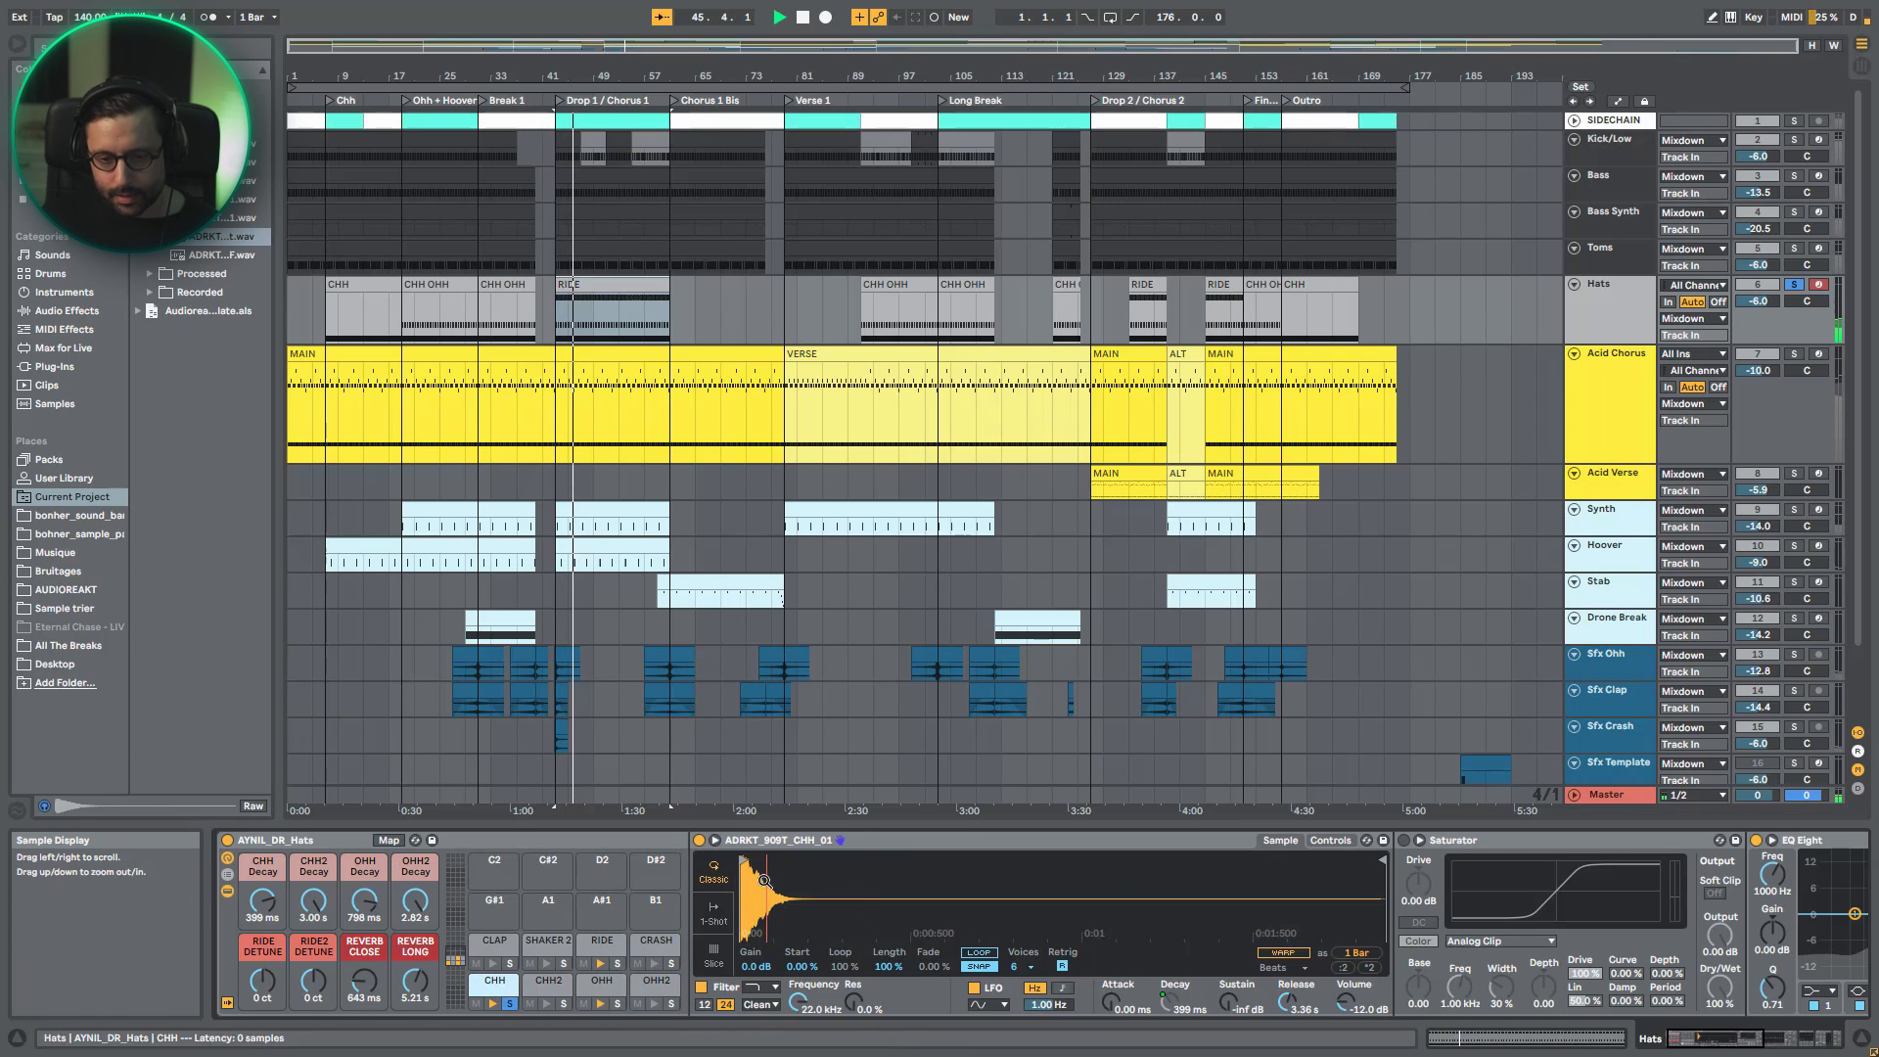
{"action": "scroll", "coordinate": [1294, 956], "scroll_direction": "right", "scroll_amount": 10}
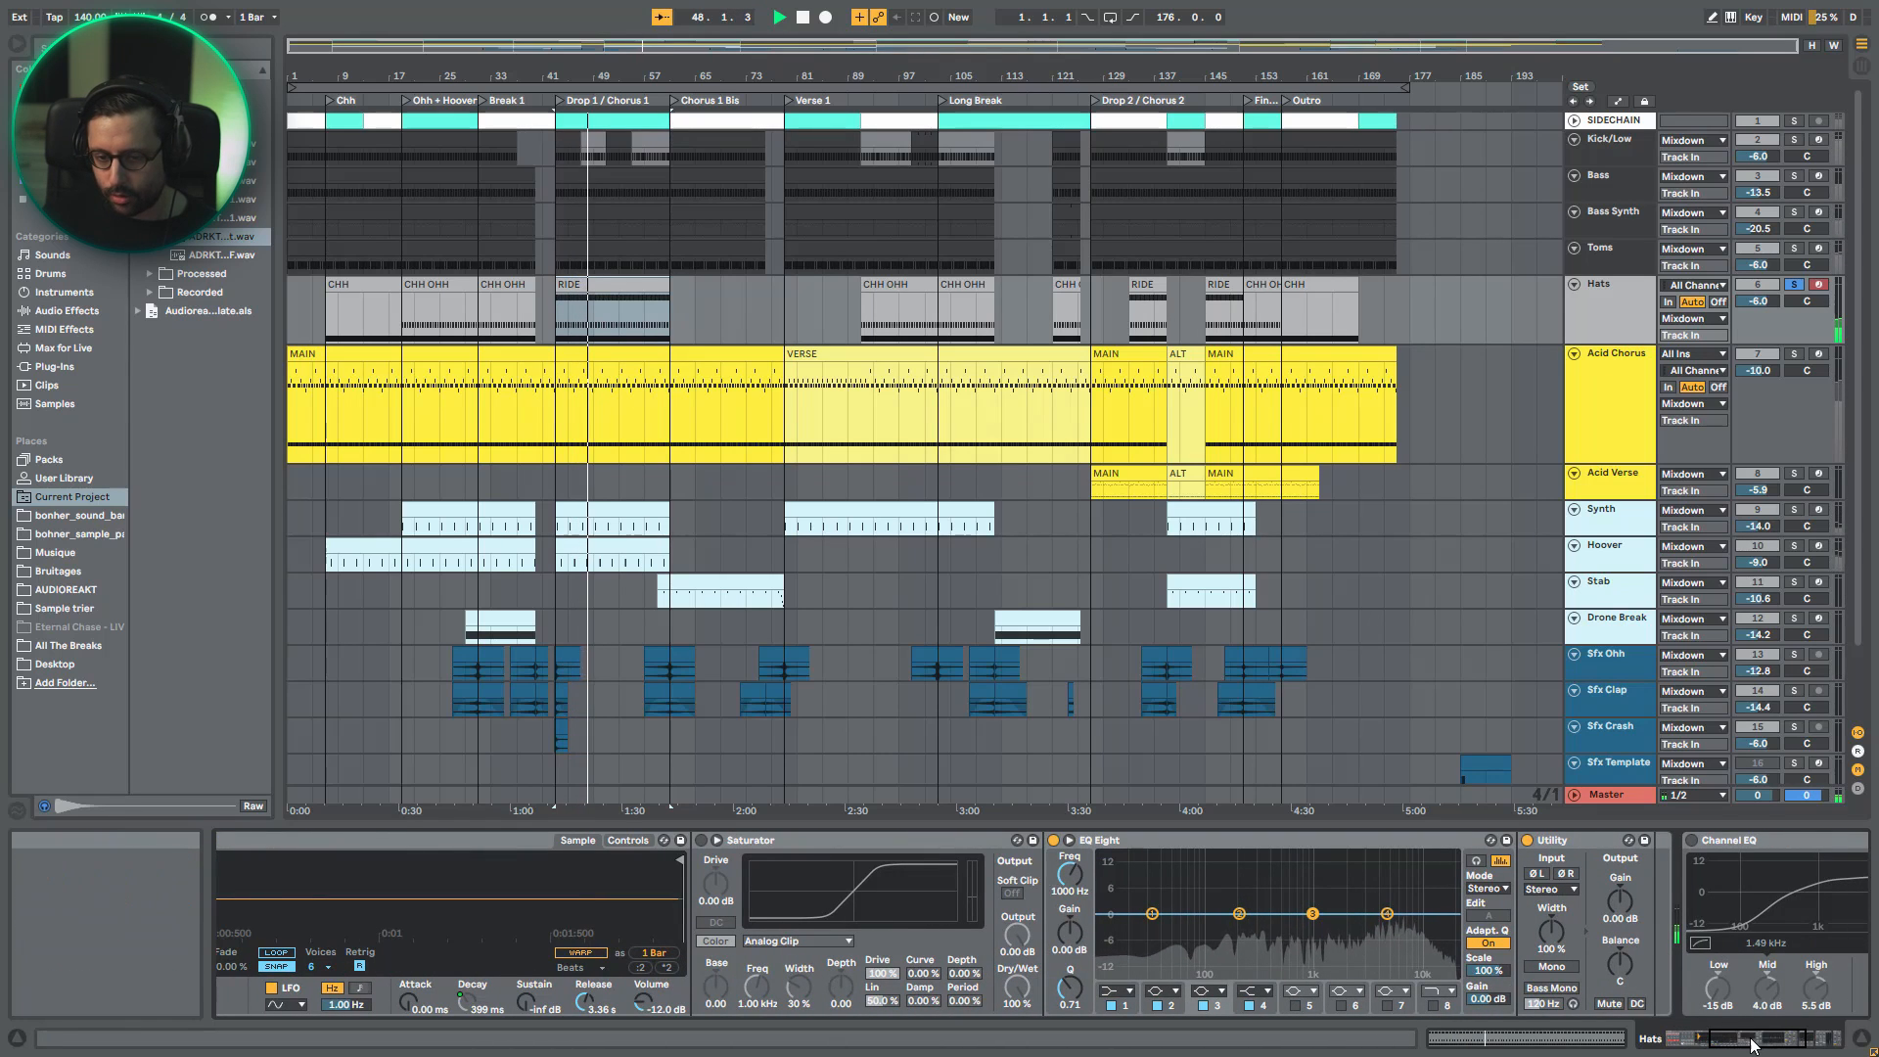
{"action": "left_click", "coordinate": [1714, 1046]}
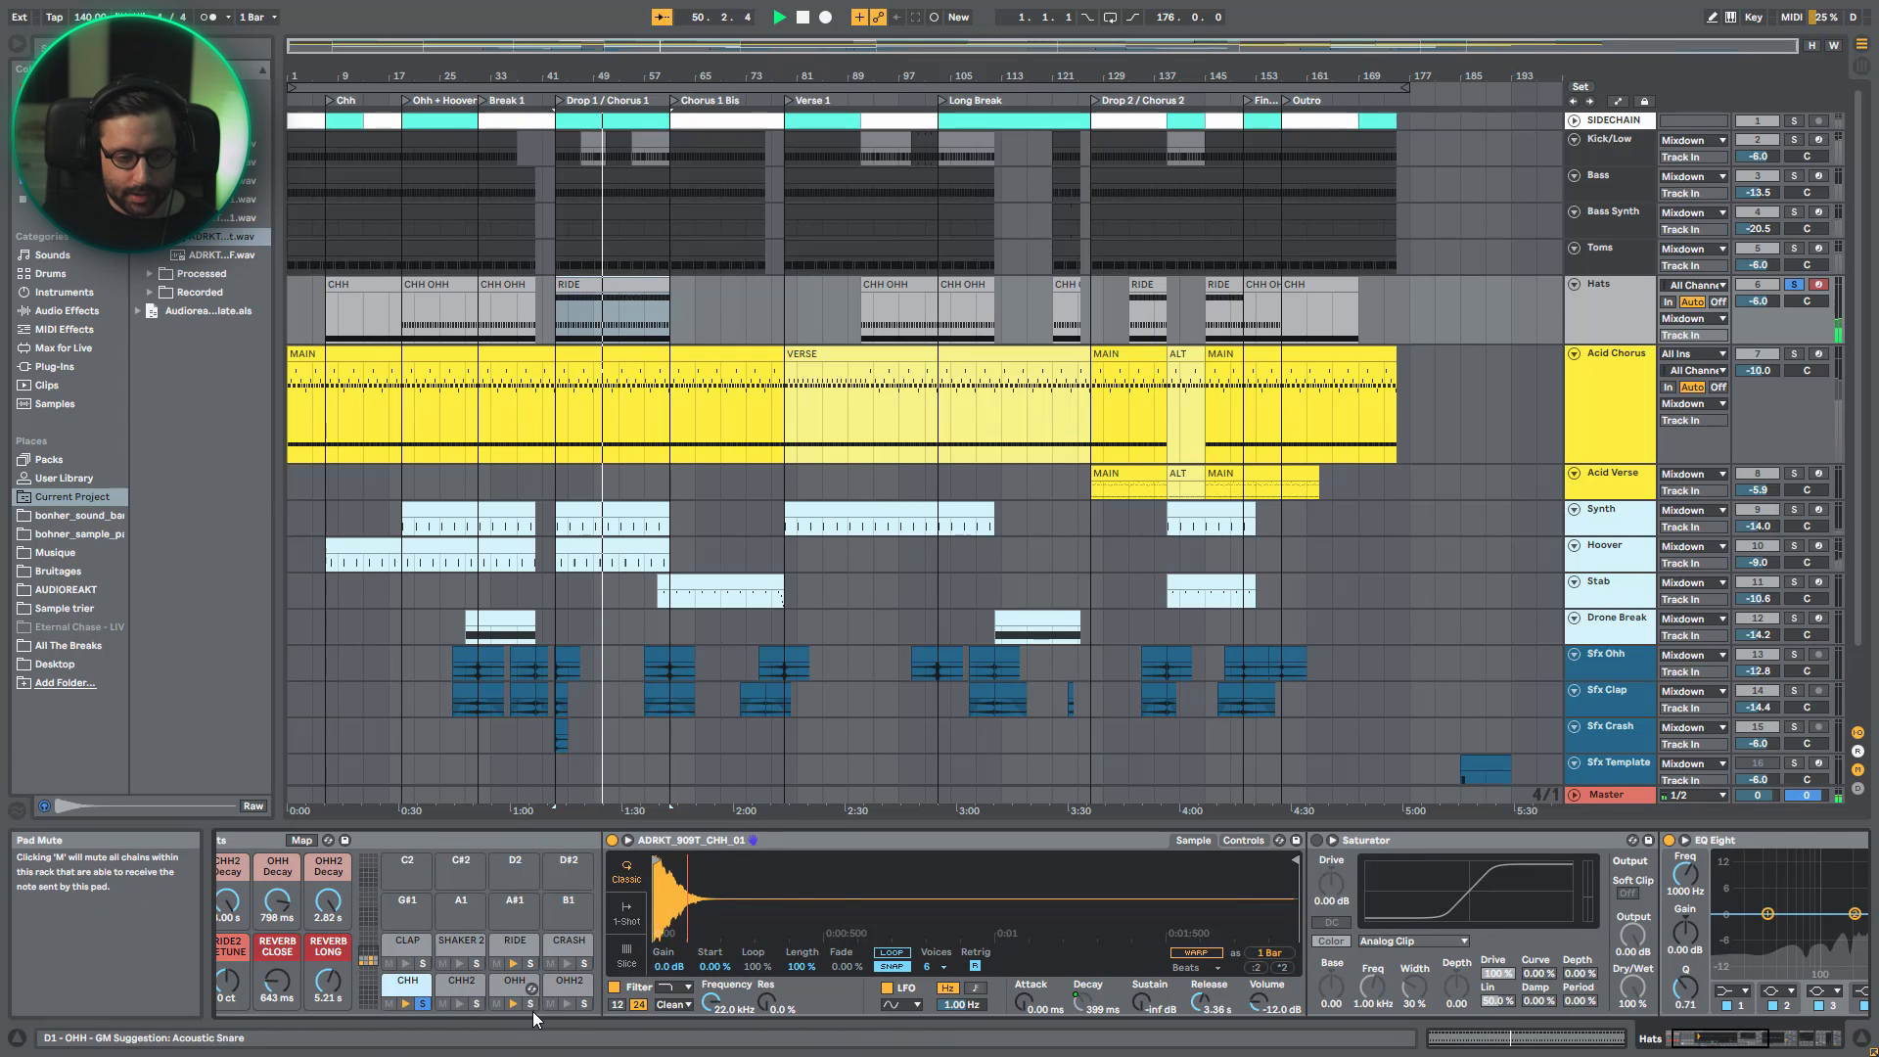
- Open the RIDE clip's first bars and select all CHH notes, then all OHH notes, to examine their placement
{"action": "left_click", "coordinate": [587, 300]}
{"action": "double_click", "coordinate": [587, 301]}
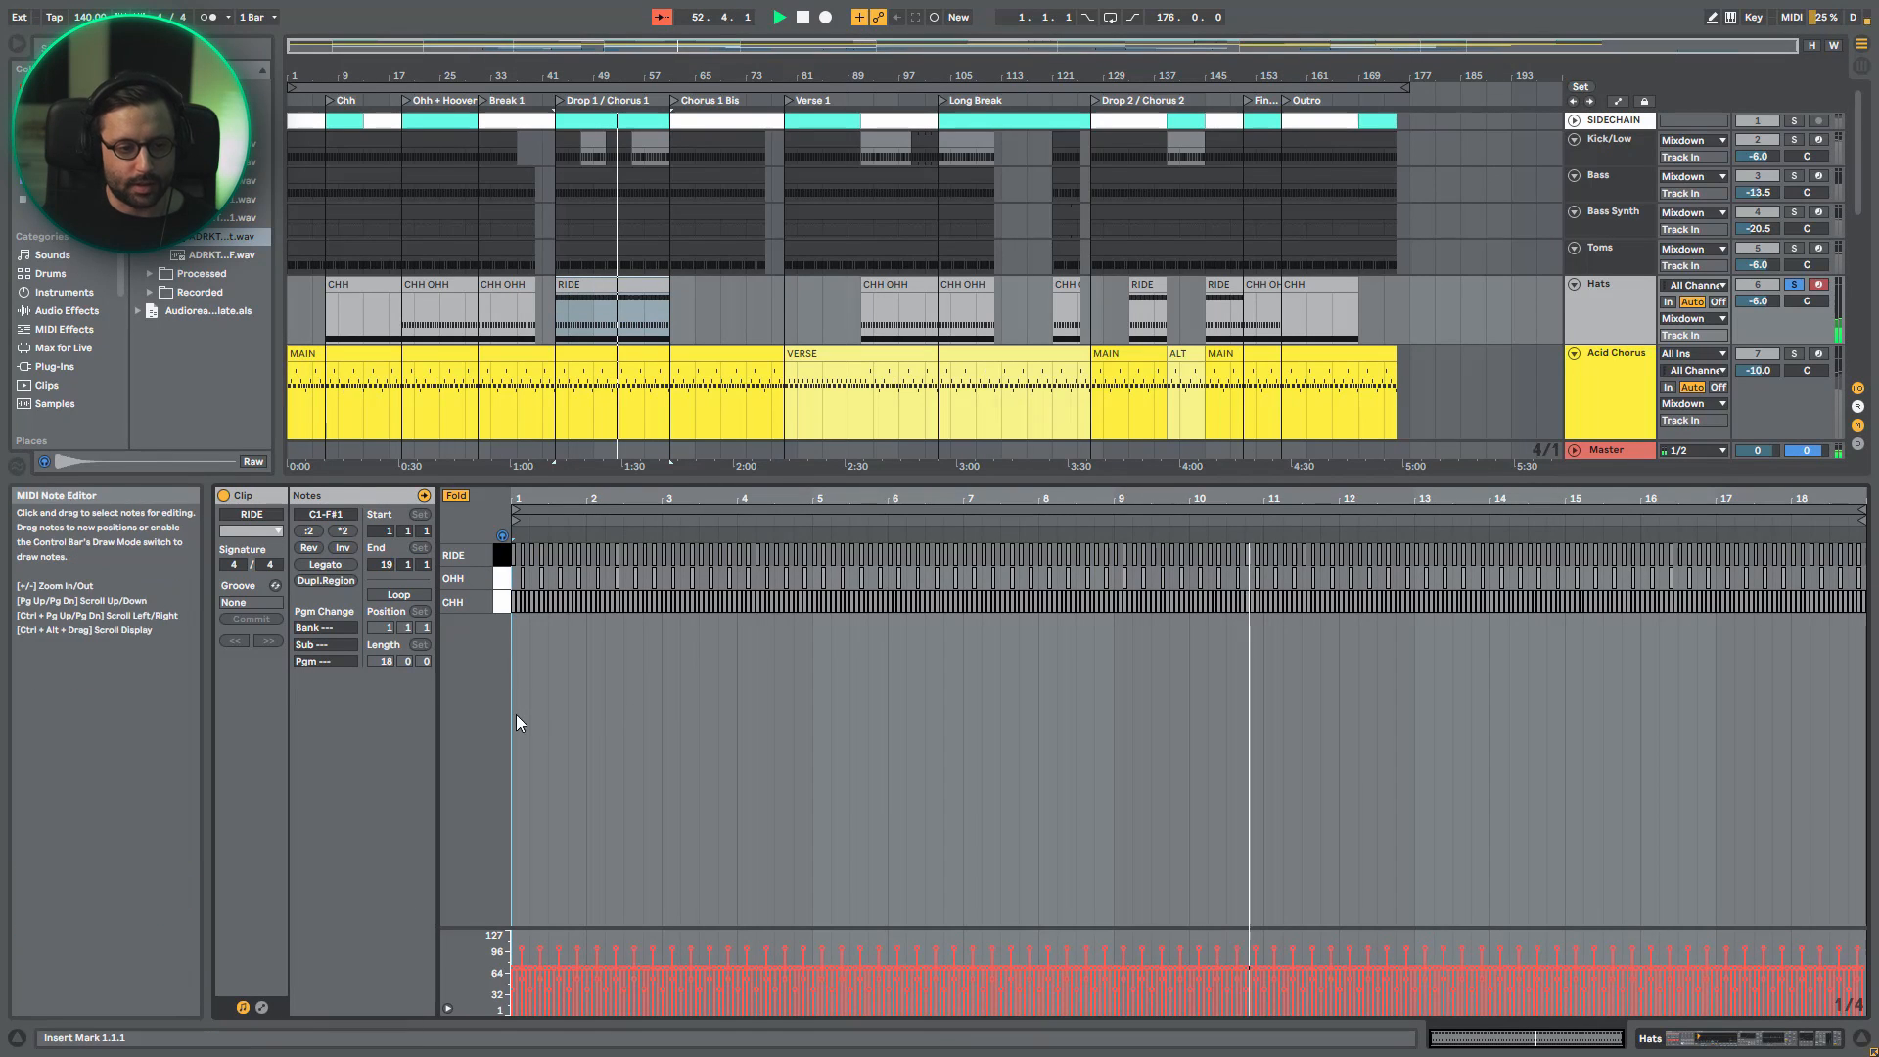
{"action": "left_click_drag", "start_coordinate": [563, 499], "coordinate": [563, 589]}
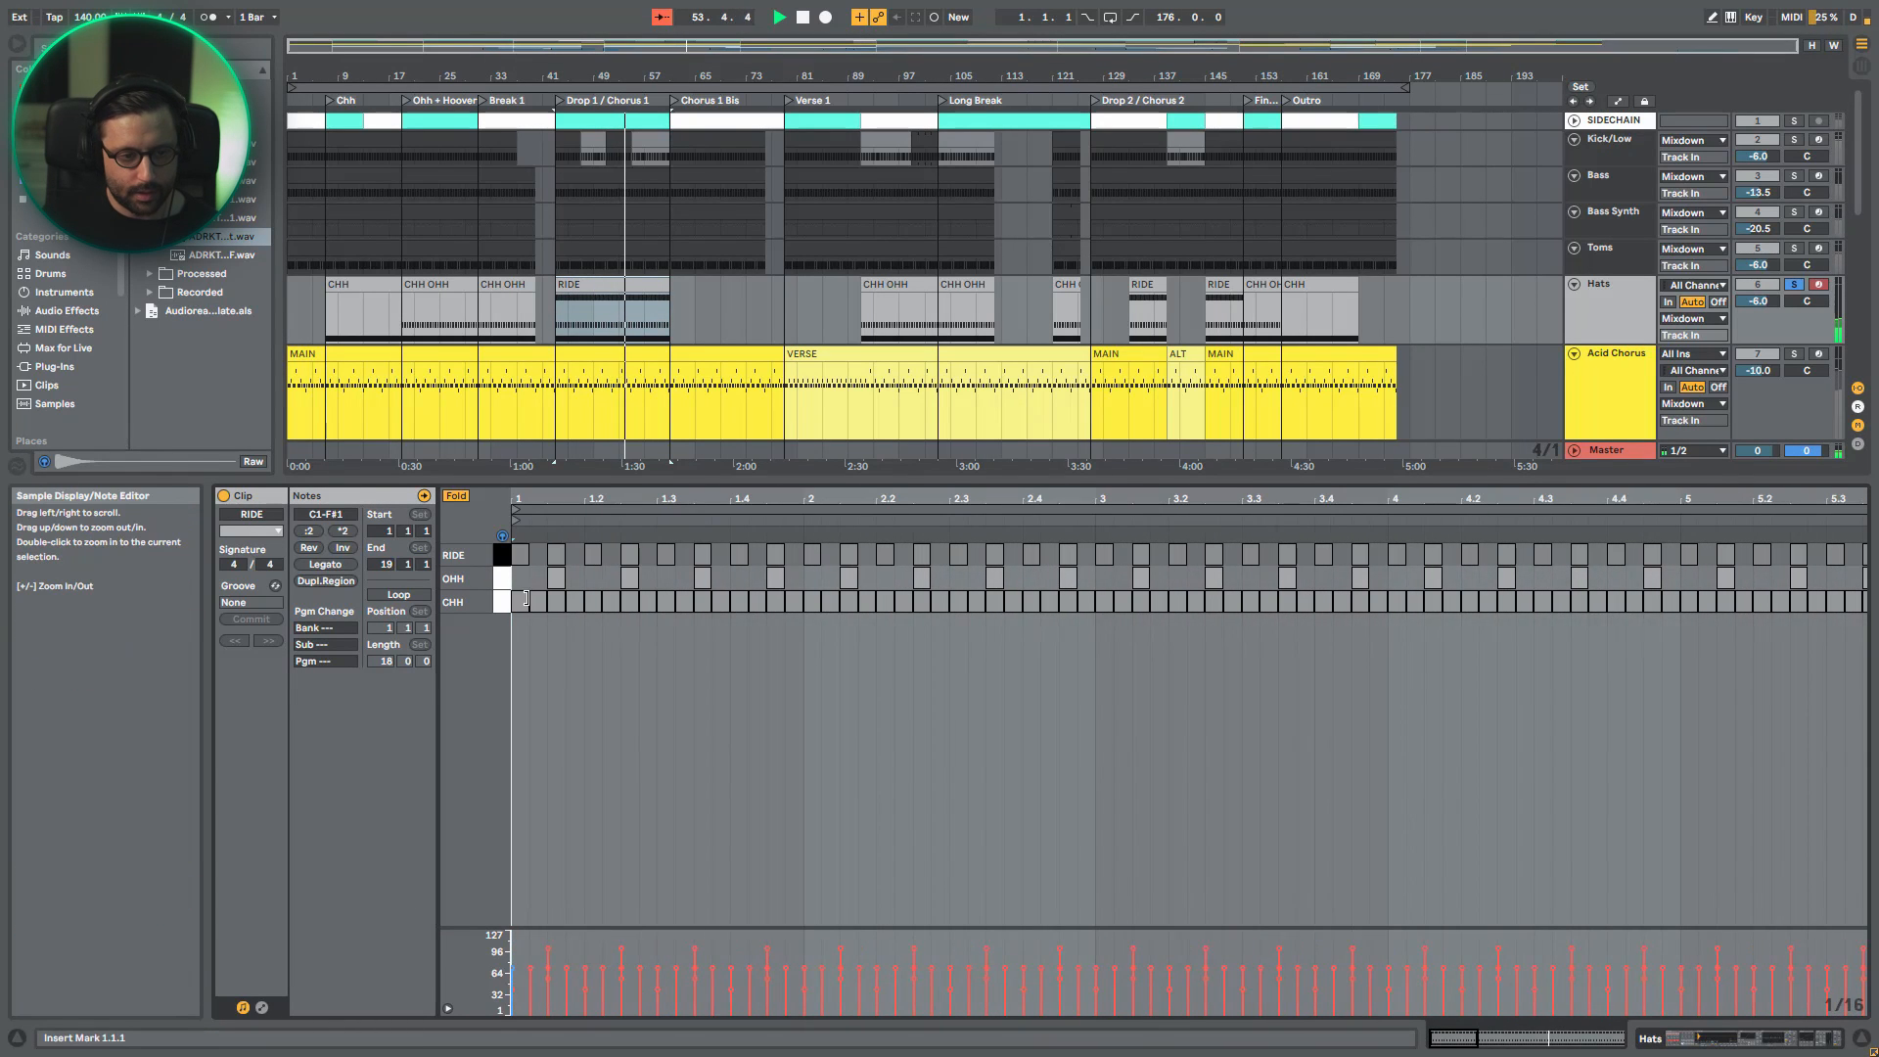
{"action": "left_click", "coordinate": [502, 606]}
{"action": "left_click", "coordinate": [500, 584]}
{"action": "key", "text": "space"}
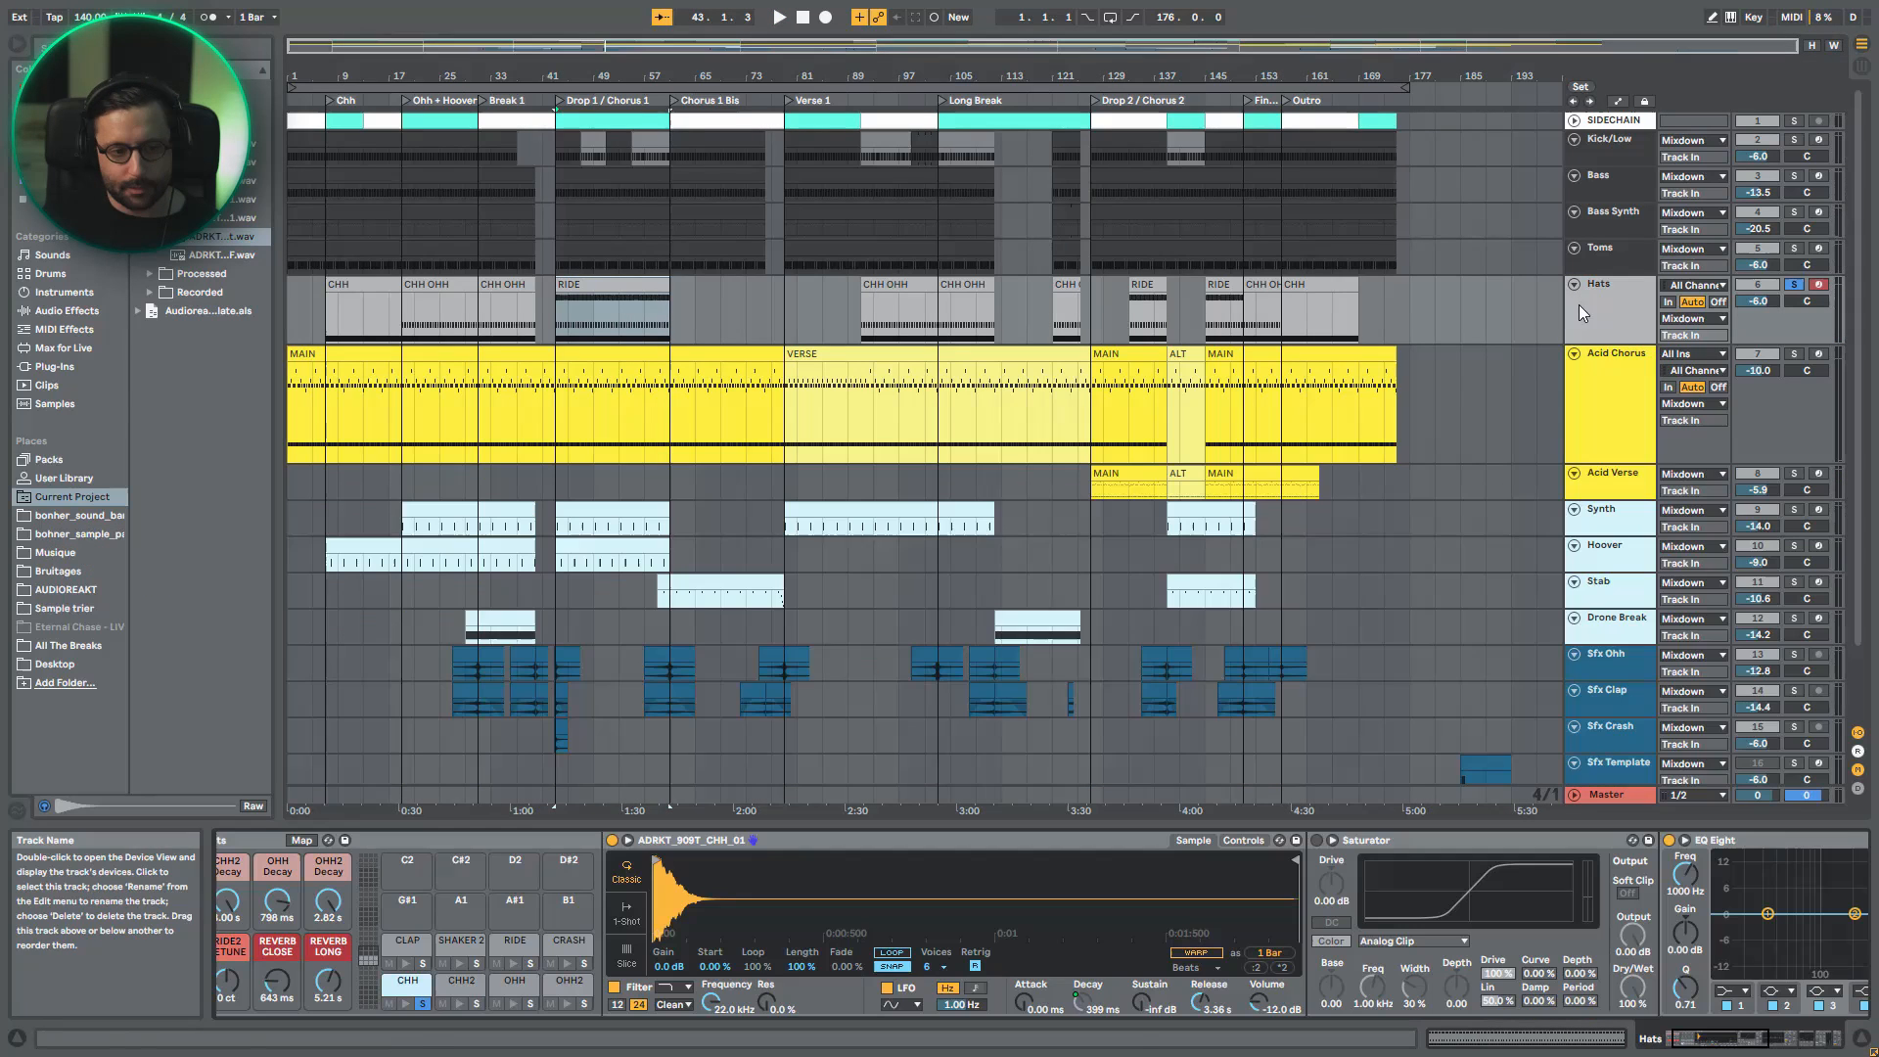
- Return to the hats drum rack, solo the OHH pad, open its chain and play it
{"action": "left_click", "coordinate": [1577, 303]}
{"action": "left_click", "coordinate": [531, 1002]}
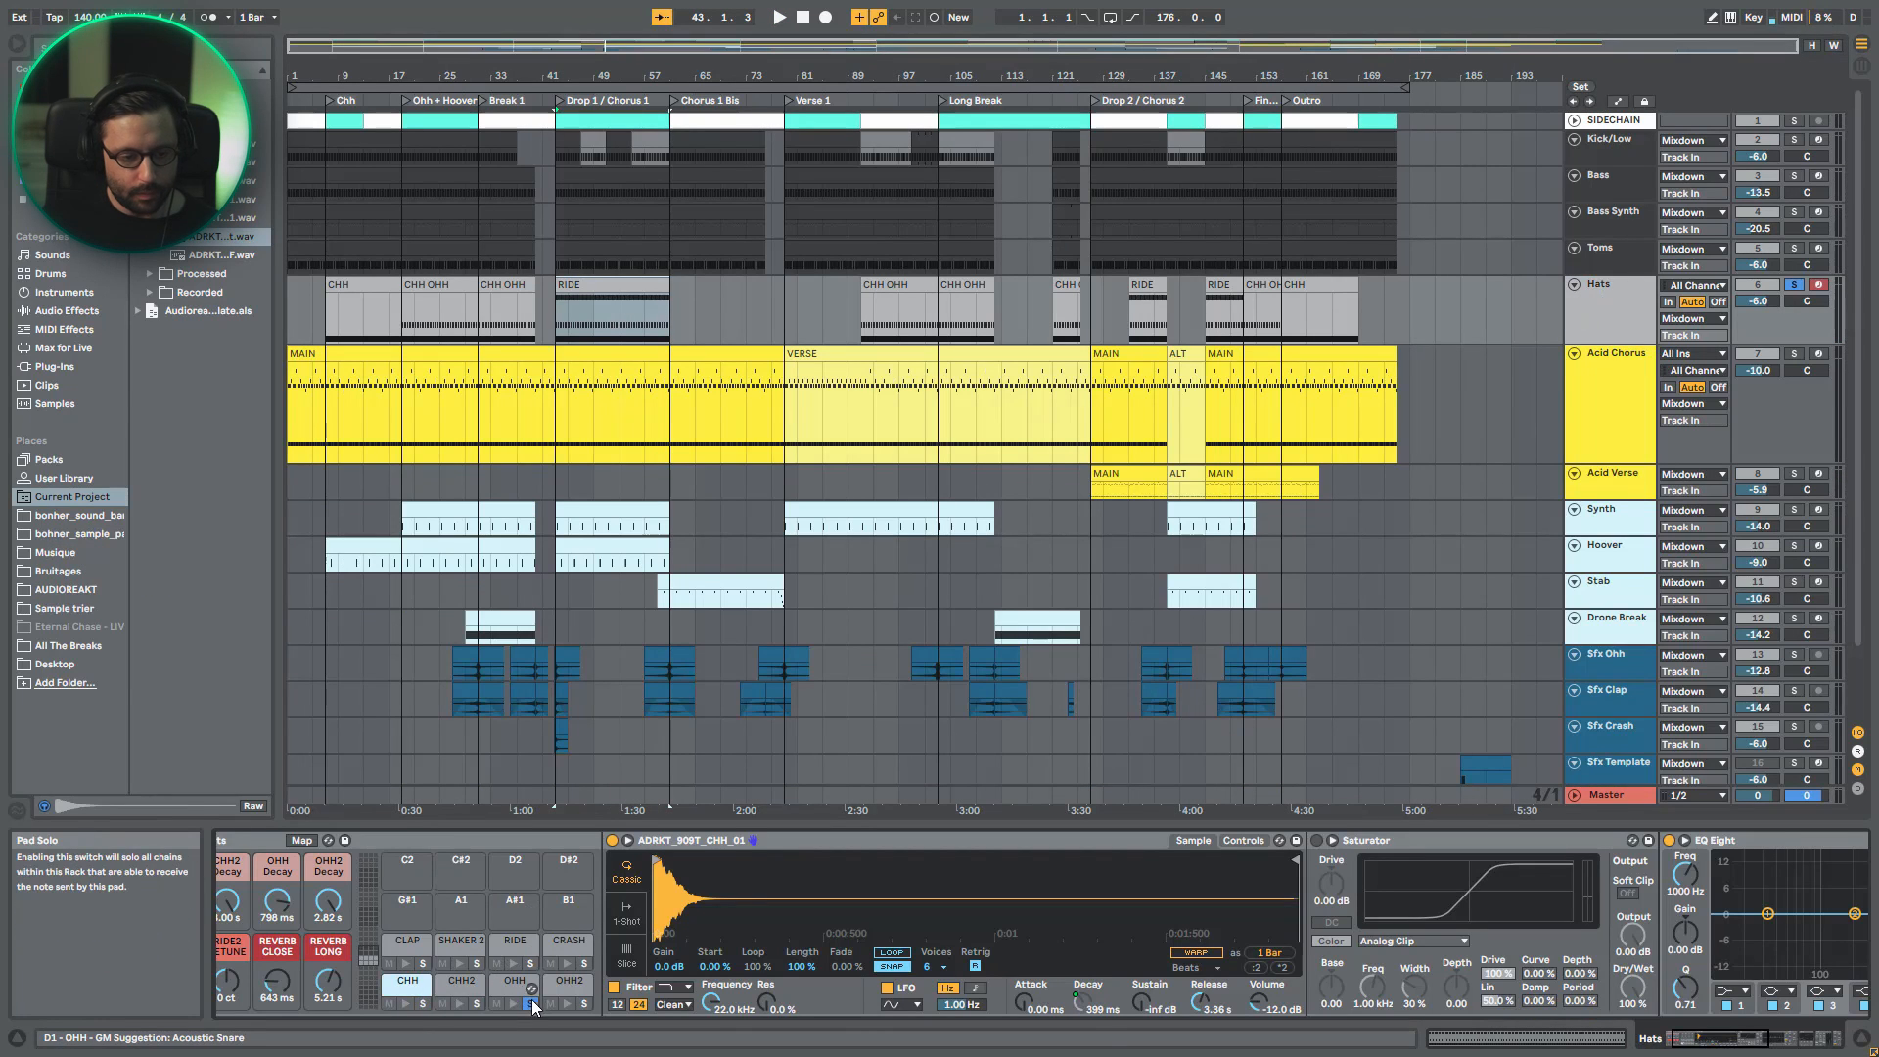
{"action": "left_click", "coordinate": [516, 982]}
{"action": "key", "text": "space"}
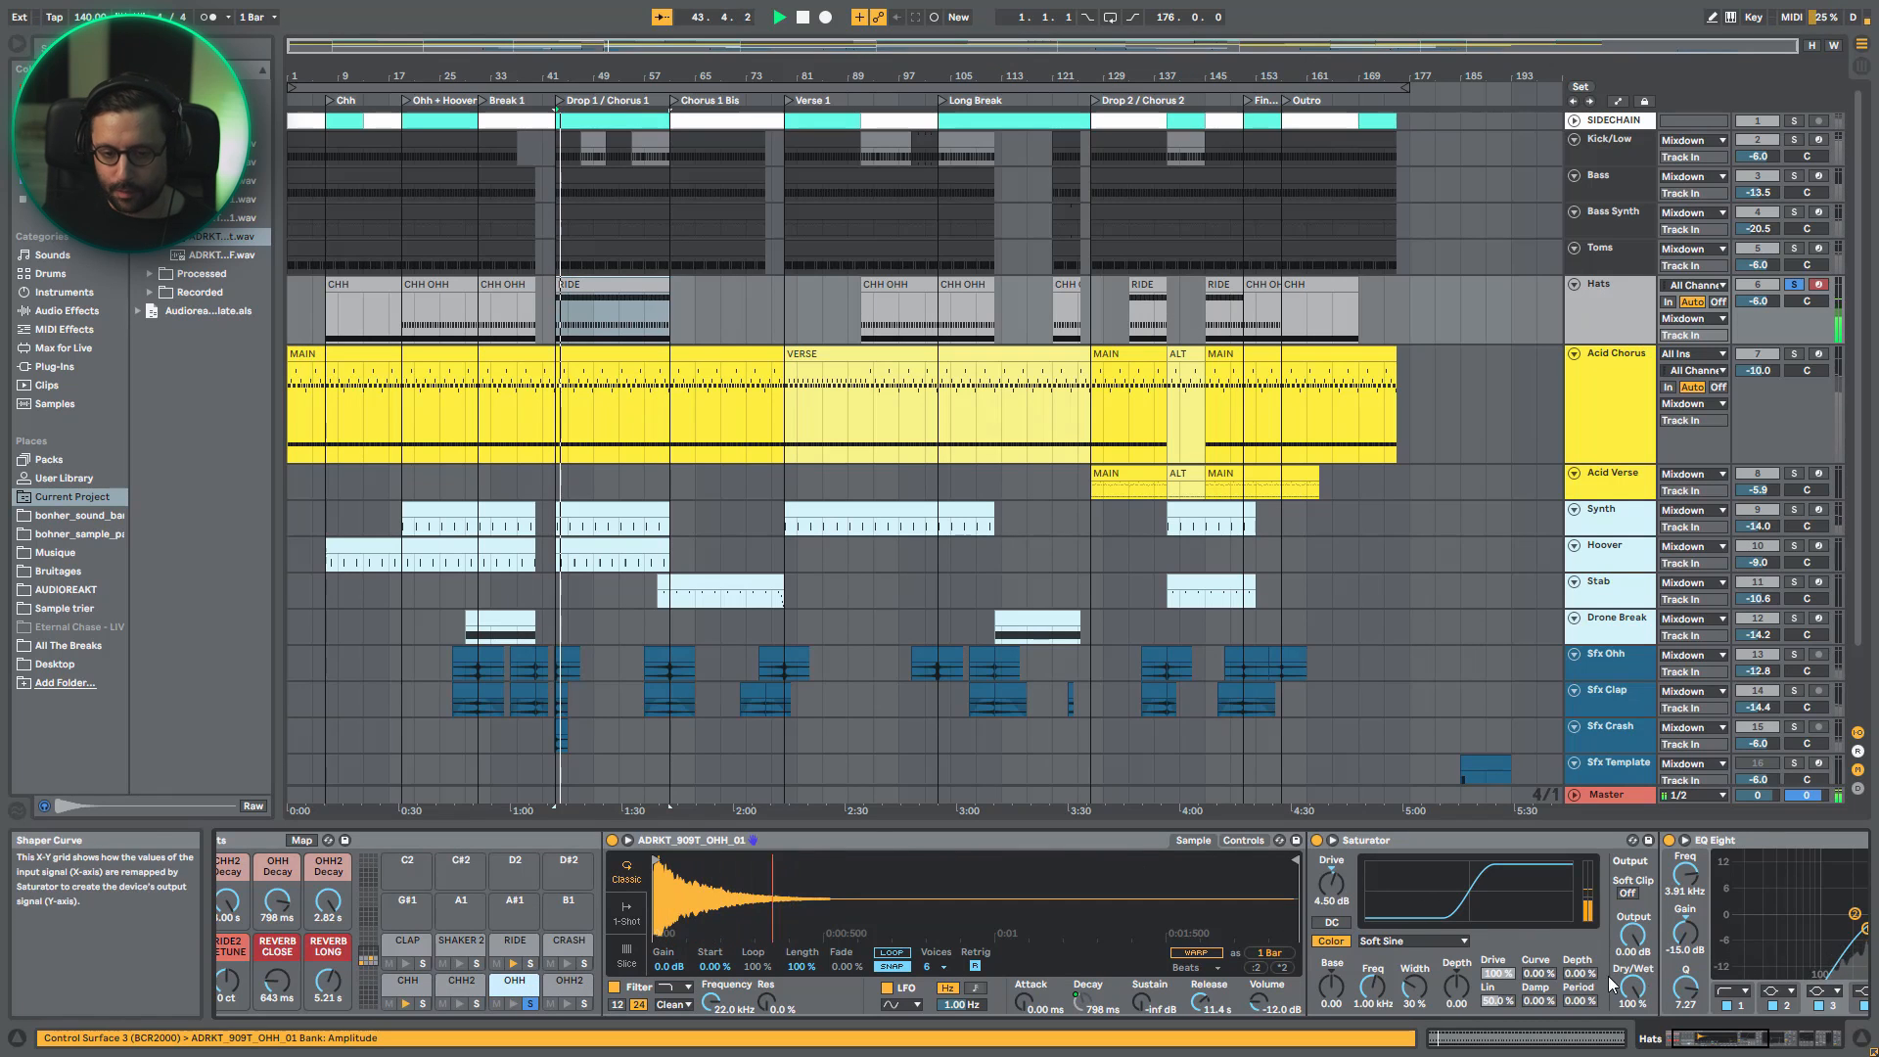
- Examine the OHH chain's Saturator and EQ Eight, and replay it while switching EQ Eight off and on
{"action": "scroll", "coordinate": [1125, 851], "scroll_direction": "down", "scroll_amount": 5}
{"action": "key", "text": "space"}
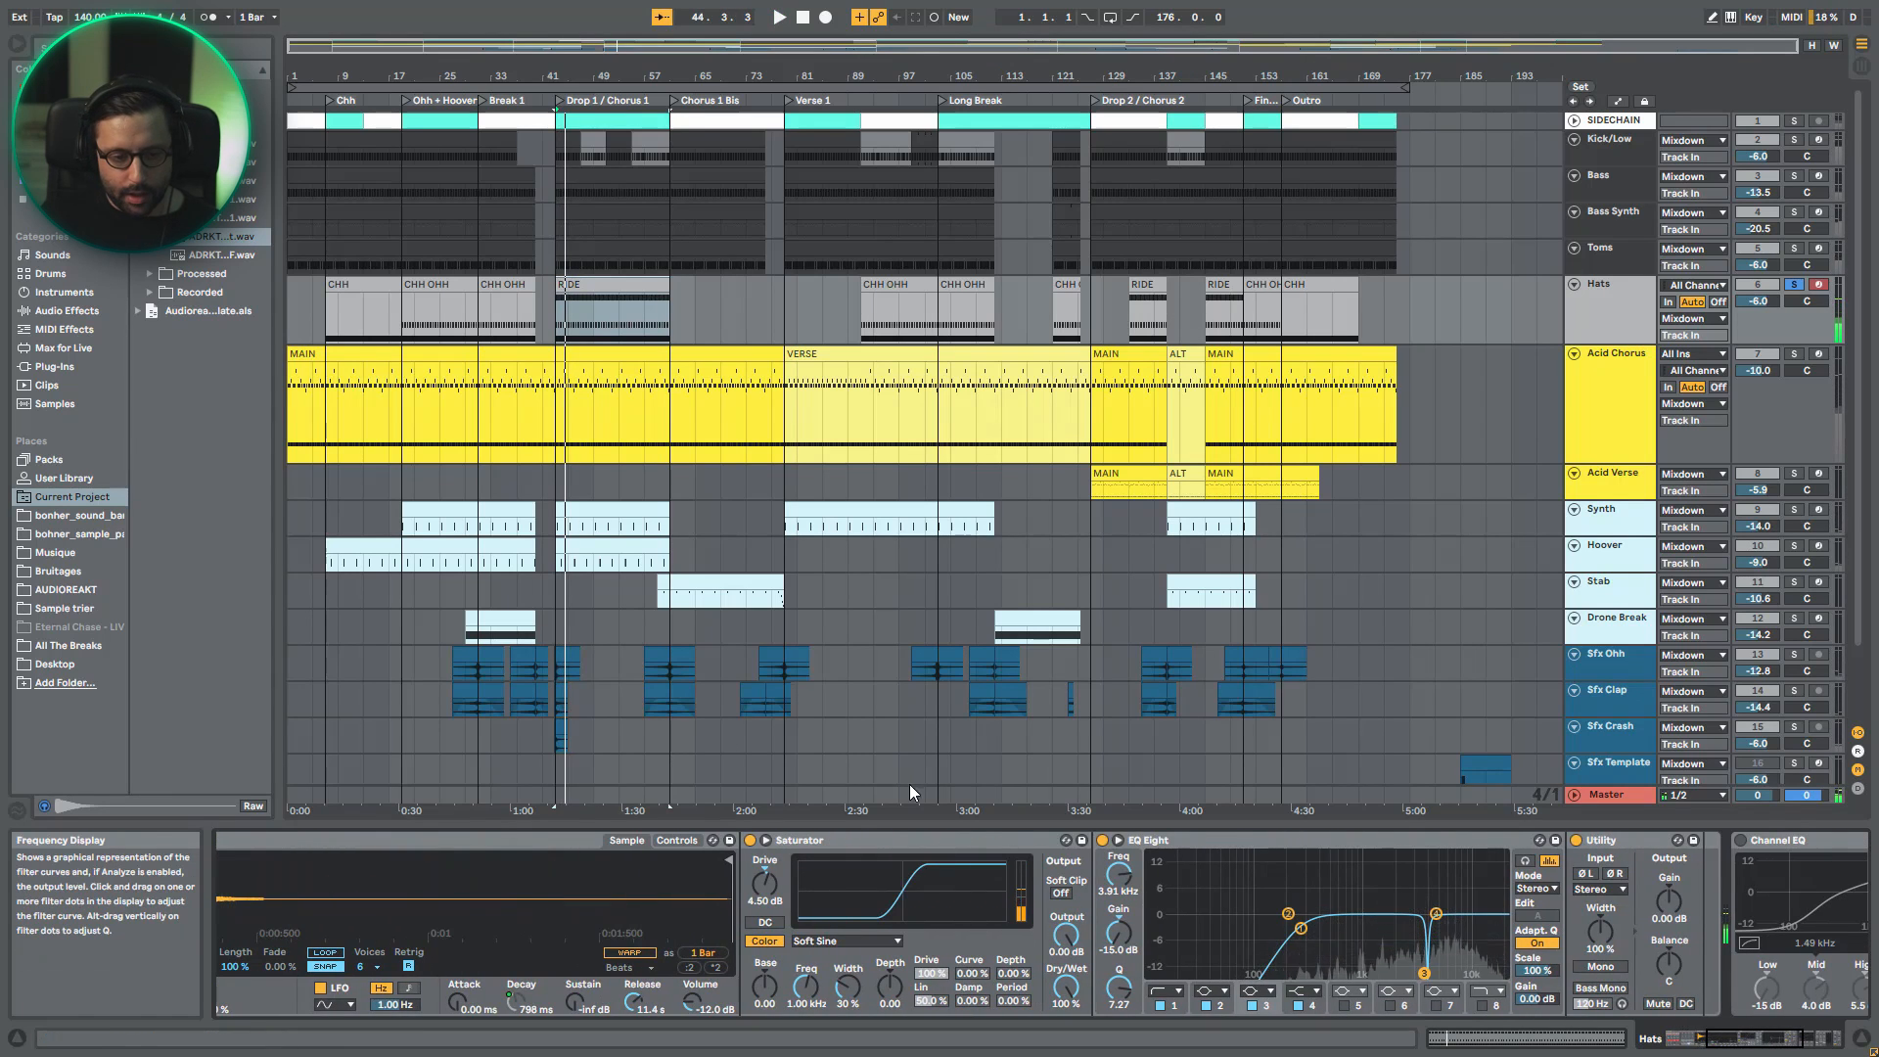
{"action": "key", "text": "space"}
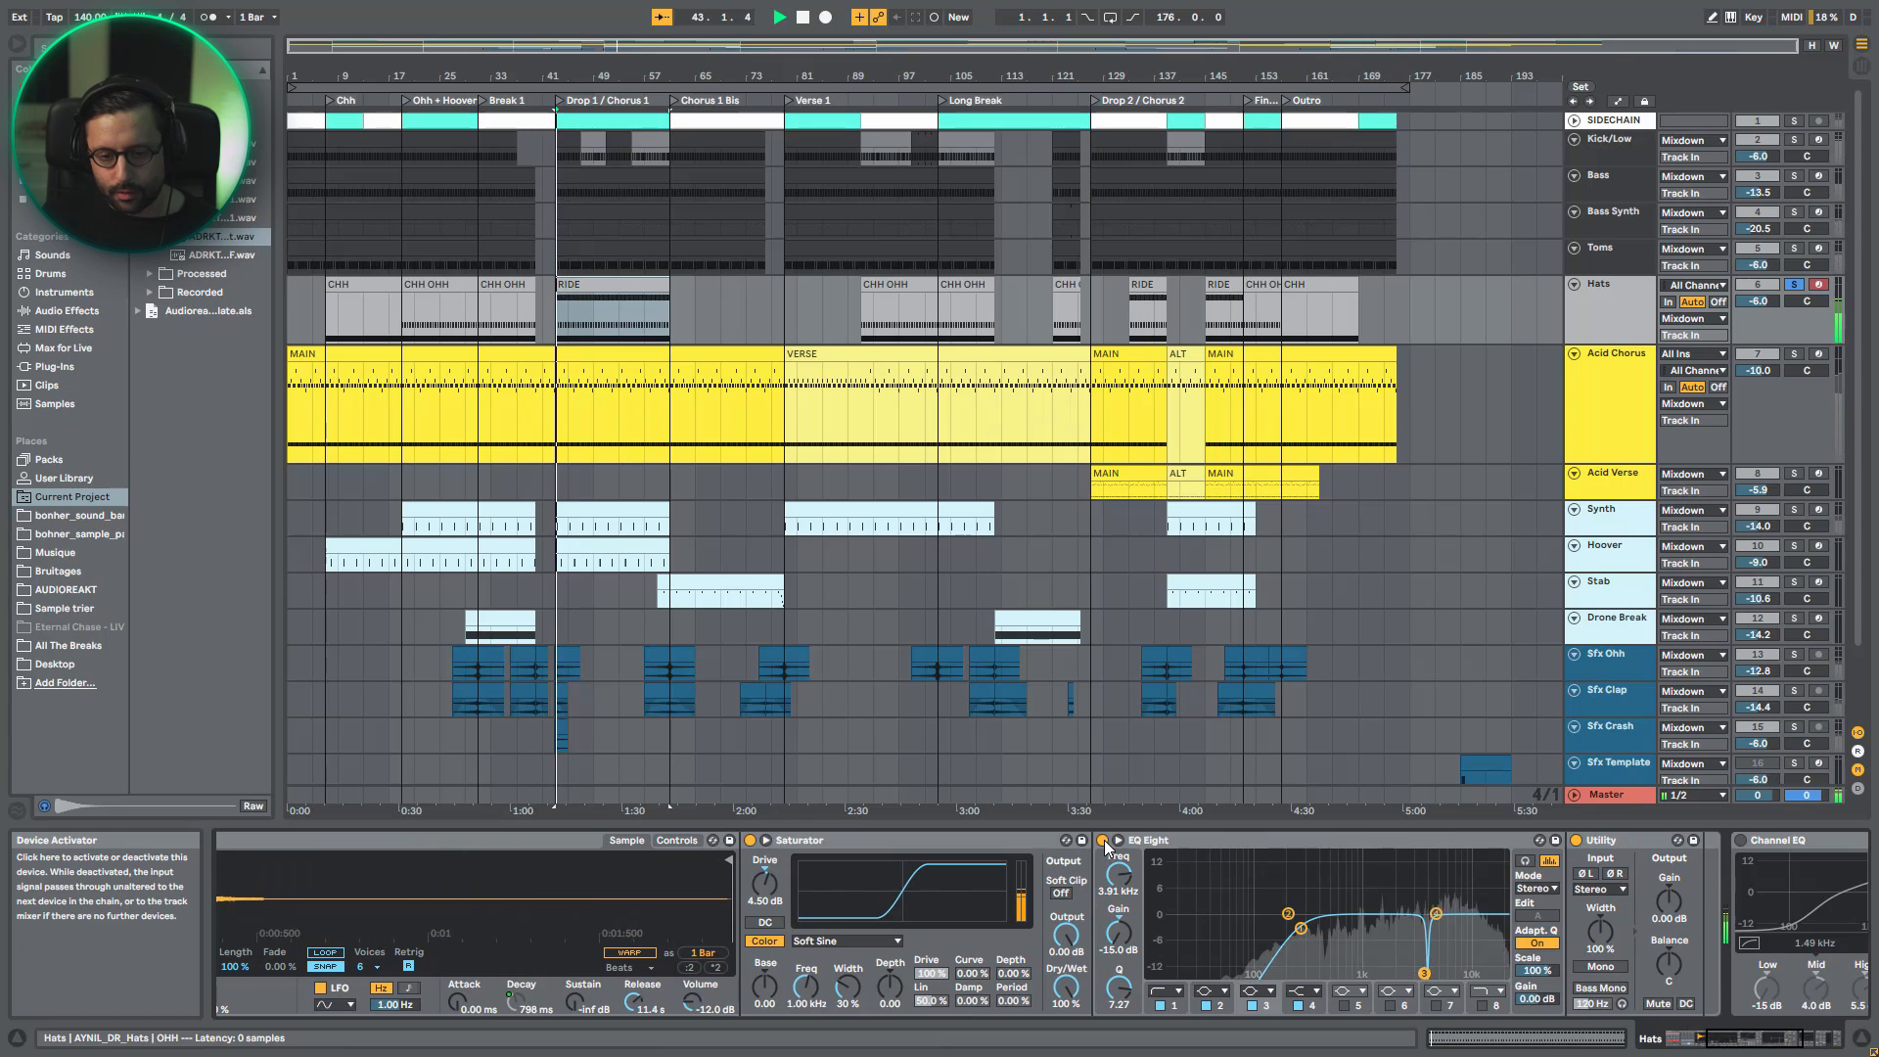
{"action": "left_click", "coordinate": [1104, 839]}
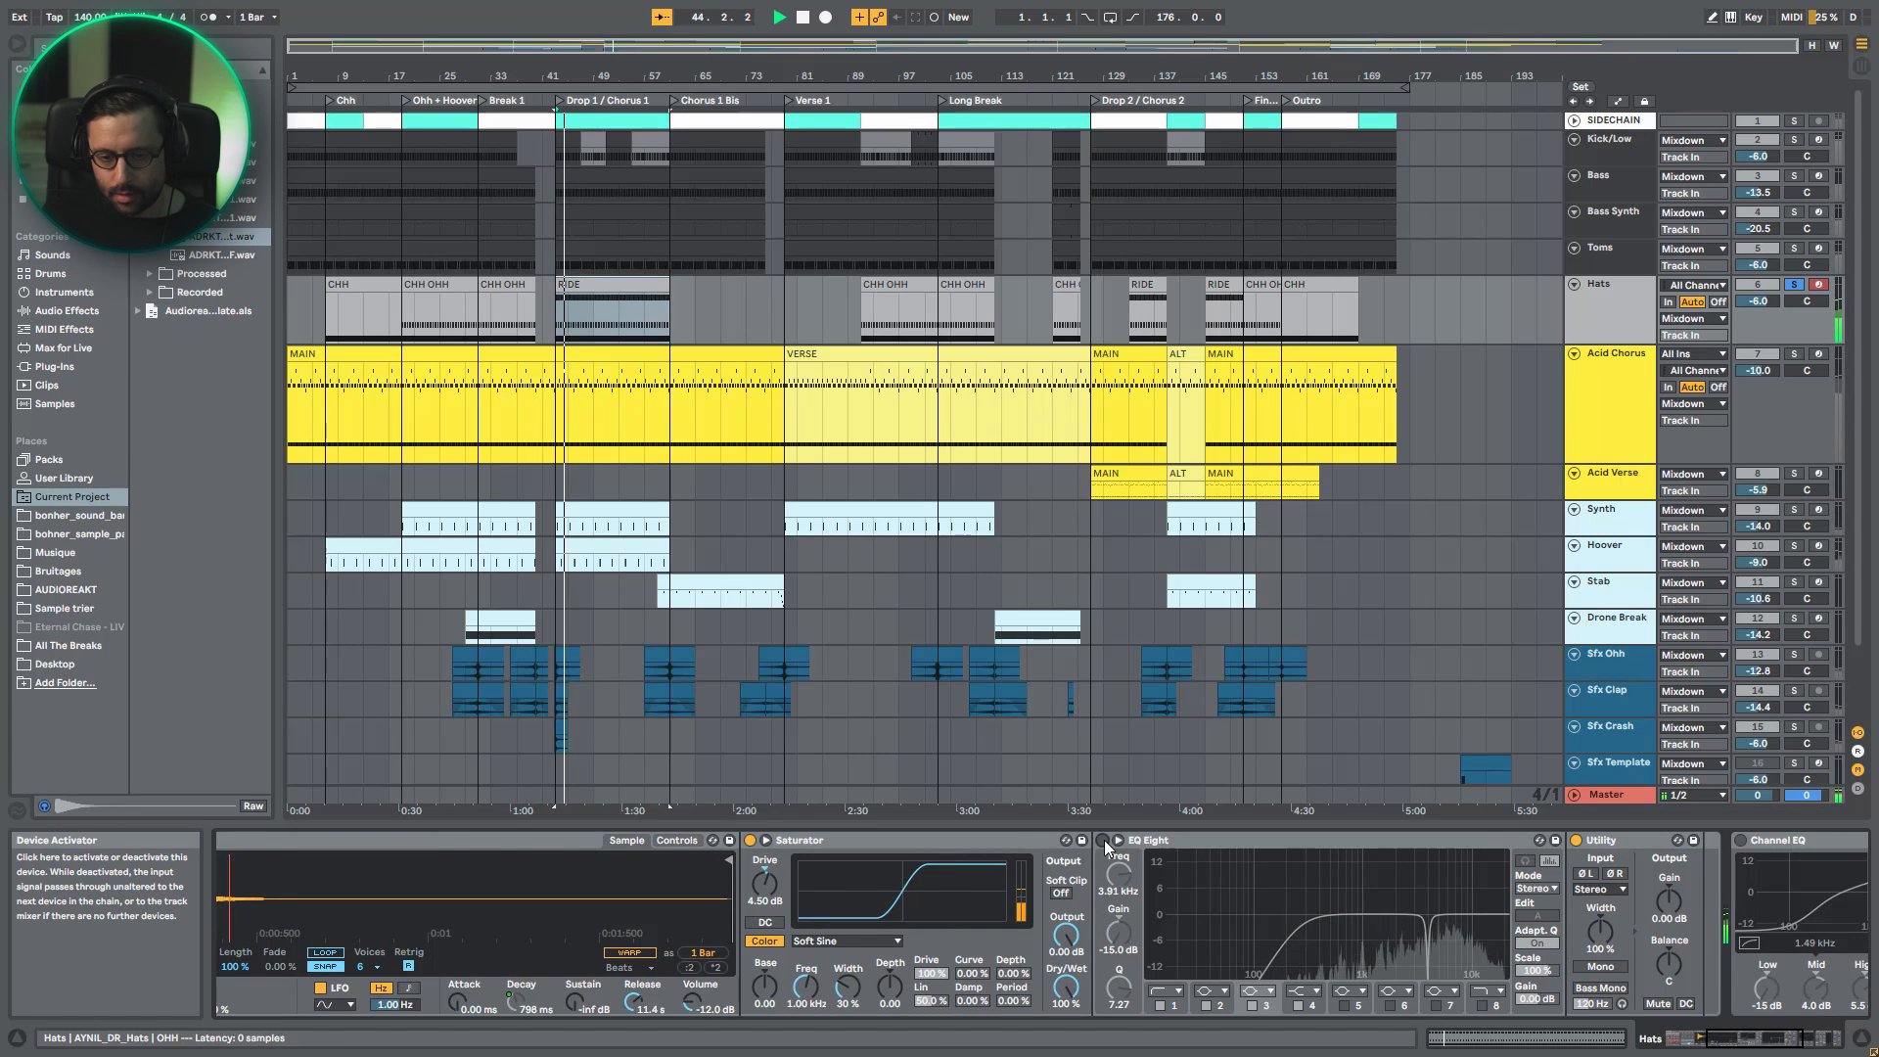
{"action": "left_click", "coordinate": [1104, 840]}
- Solo the RIDE pad and examine its sample, Saturator, EQ Eight and Compressor during playback
{"action": "left_click", "coordinate": [1726, 1045]}
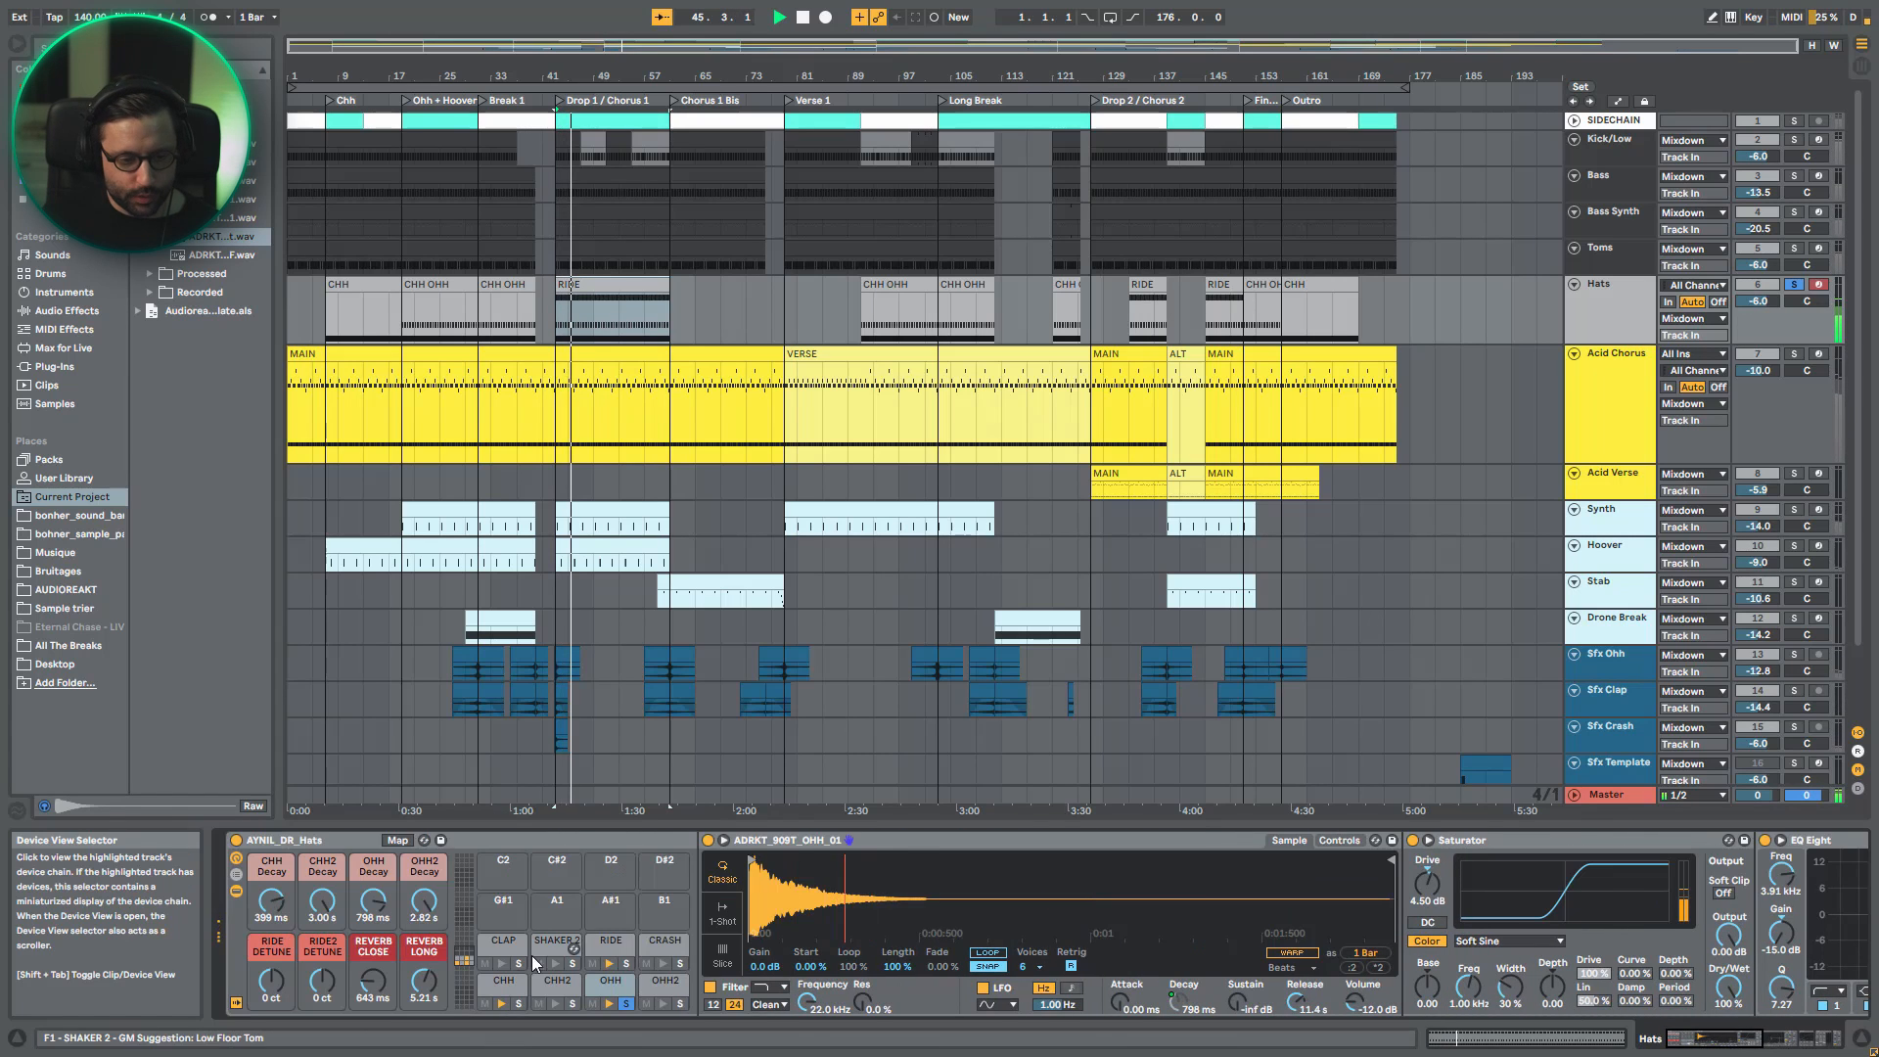
{"action": "left_click", "coordinate": [601, 945]}
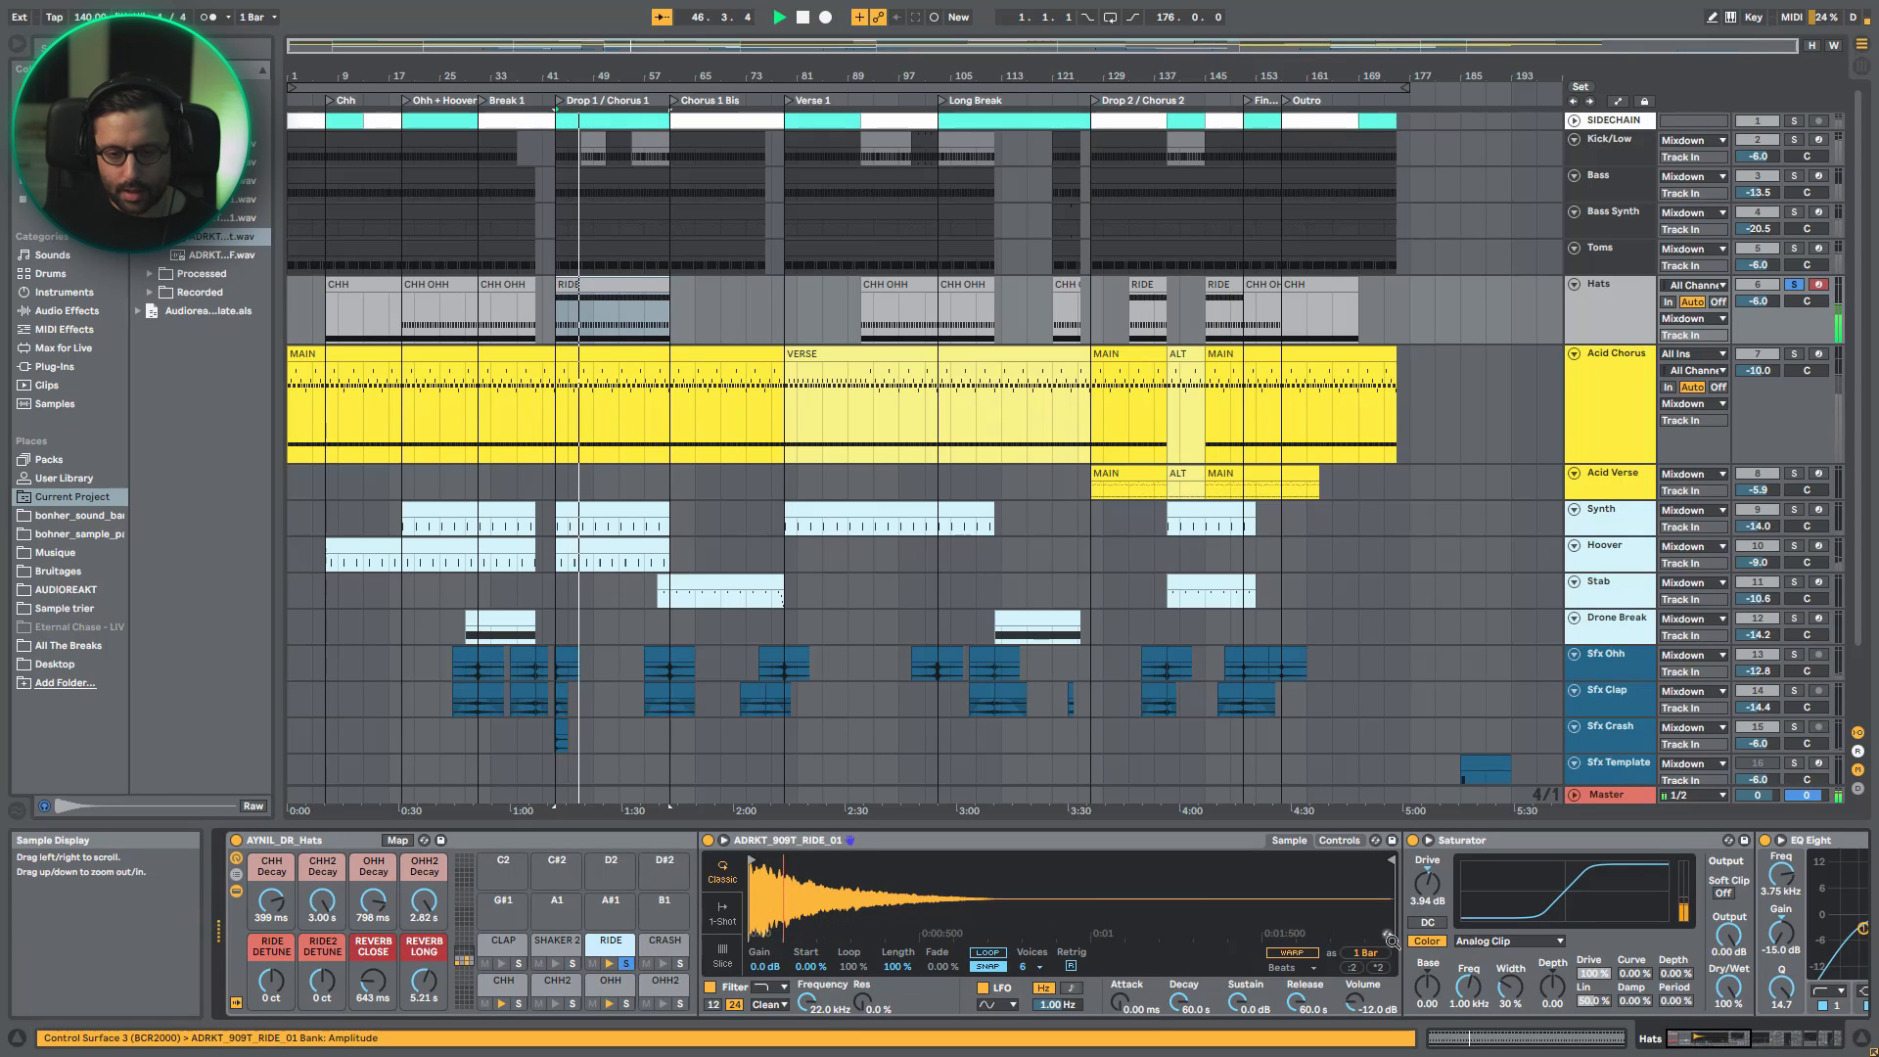
{"action": "left_click", "coordinate": [1710, 1045]}
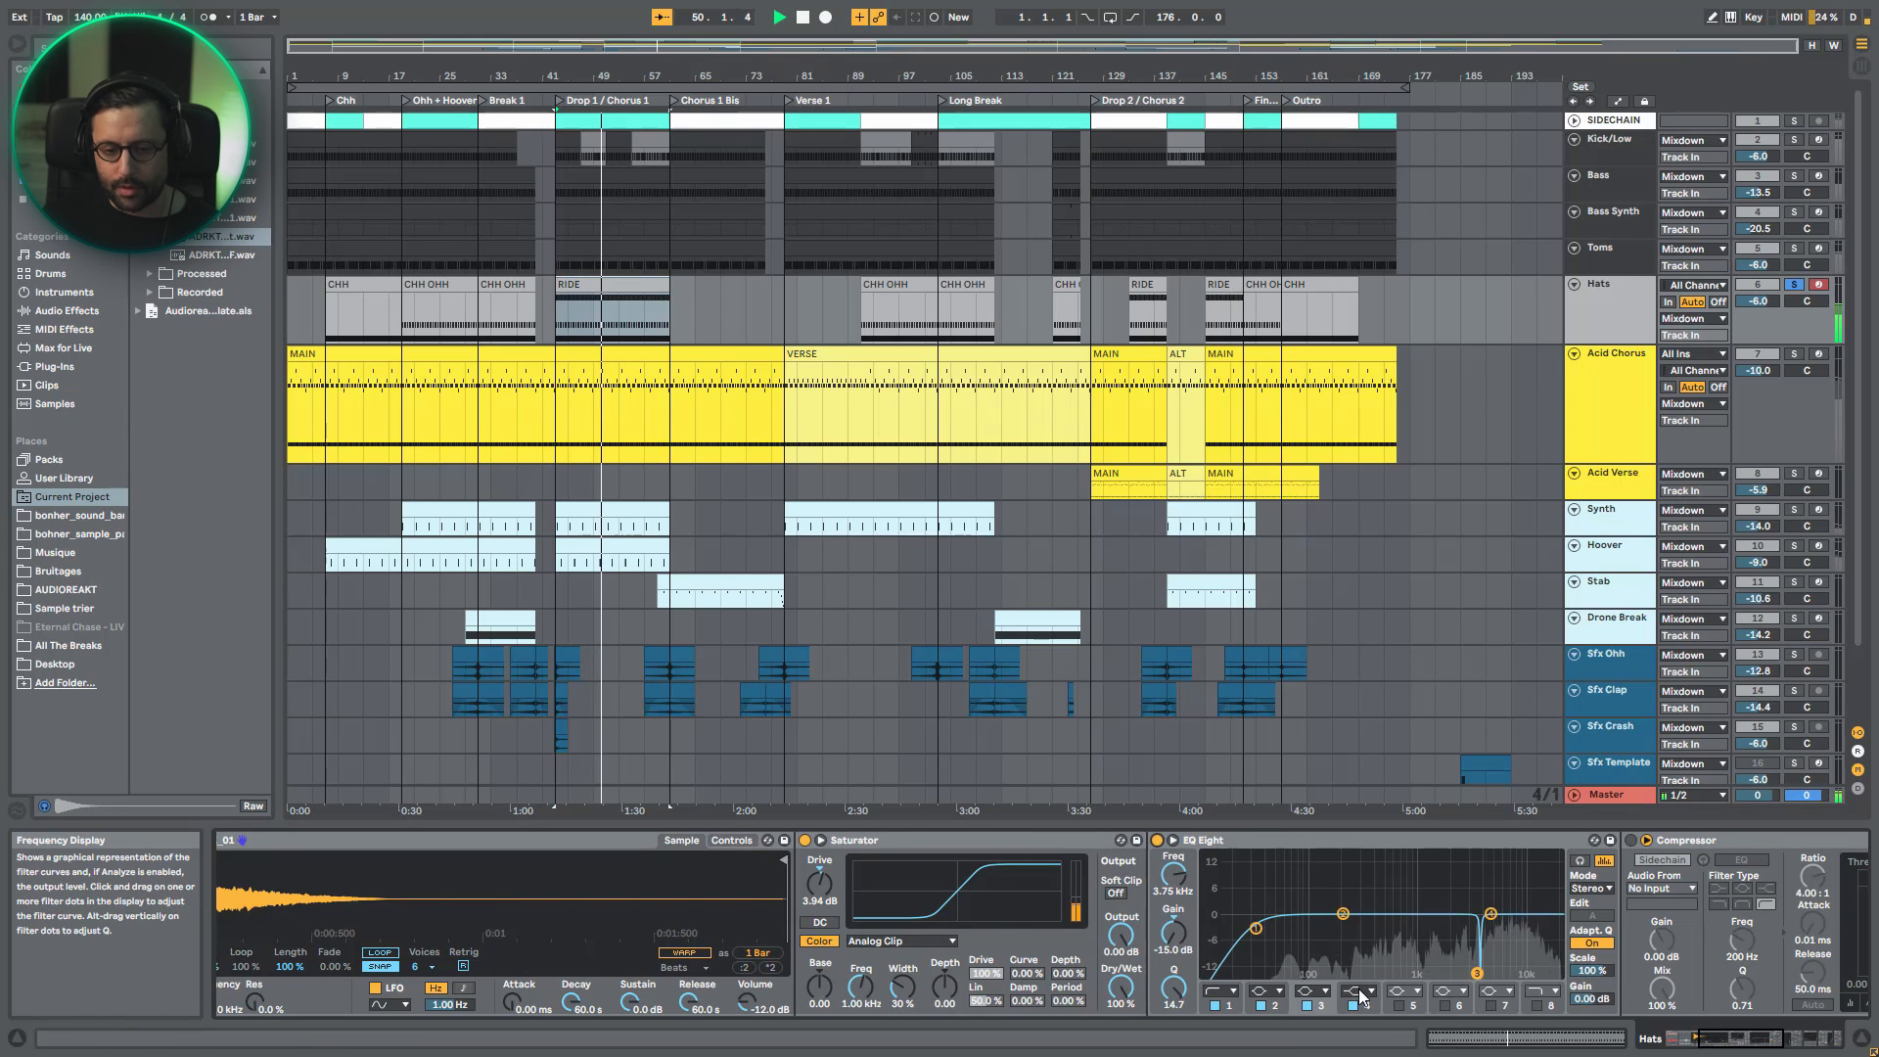
{"action": "left_click", "coordinate": [941, 845]}
{"action": "left_click", "coordinate": [1751, 1049]}
{"action": "mouse_move", "coordinate": [1753, 1049]}
{"action": "left_mouse_down"}
{"action": "mouse_move", "coordinate": [1803, 1047]}
{"action": "mouse_move", "coordinate": [1757, 1034]}
{"action": "left_mouse_up"}
{"action": "key", "text": "space"}
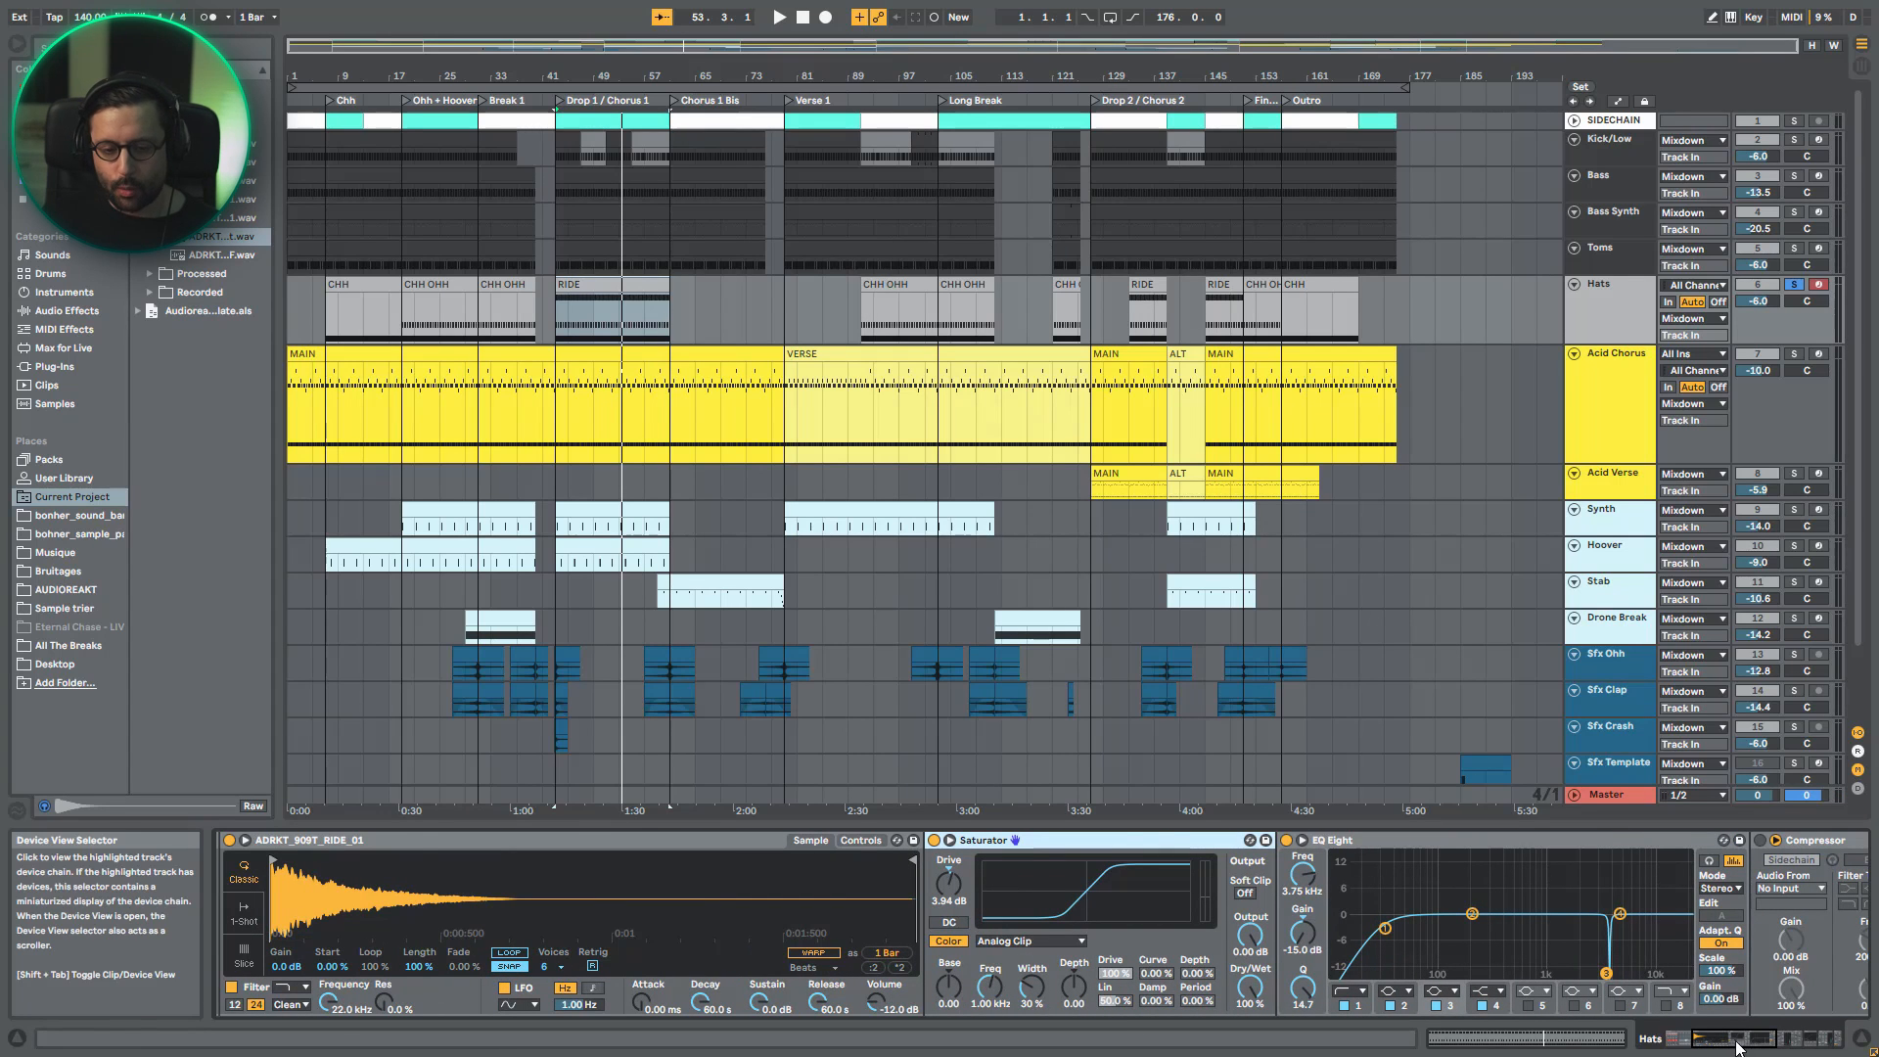
- Clear the RIDE pad's solo, play all the hats and show the rack's chain list to audition the Reverb Close return
{"action": "left_click_drag", "start_coordinate": [1728, 1039], "coordinate": [1672, 1038]}
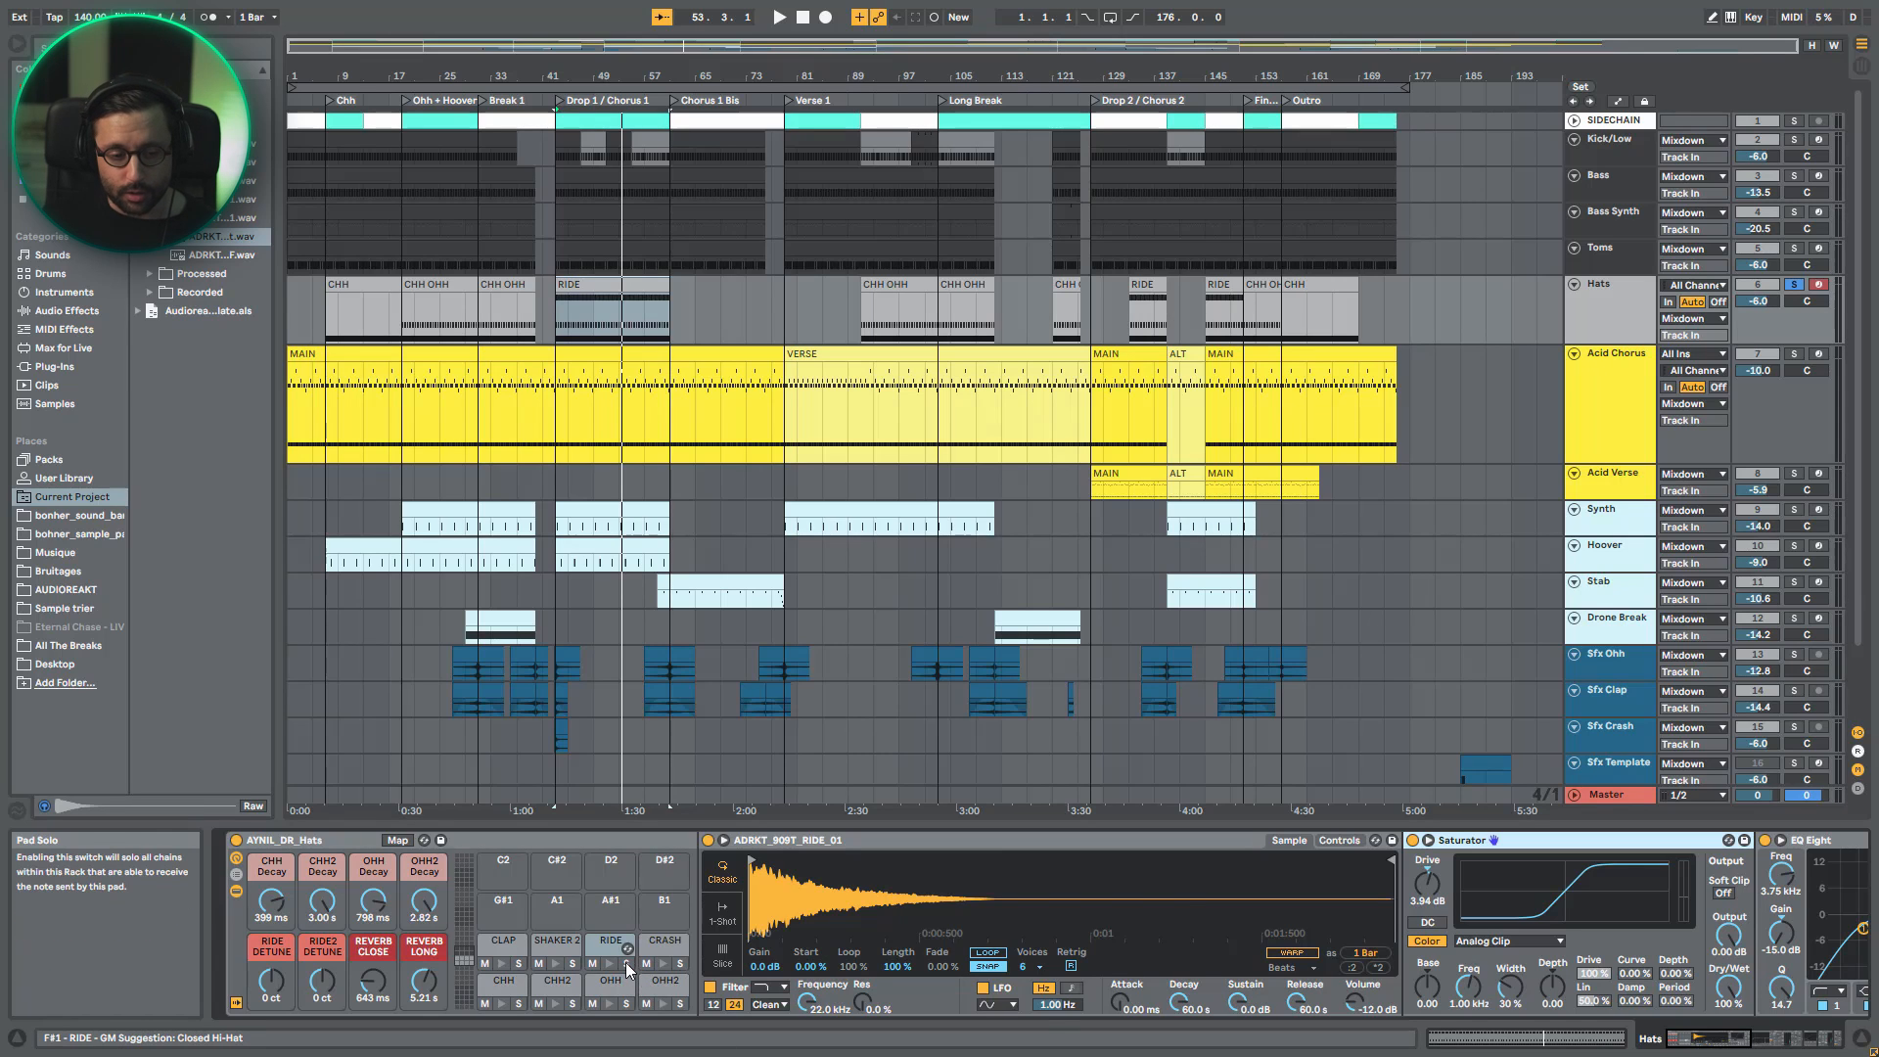
{"action": "key", "text": "space"}
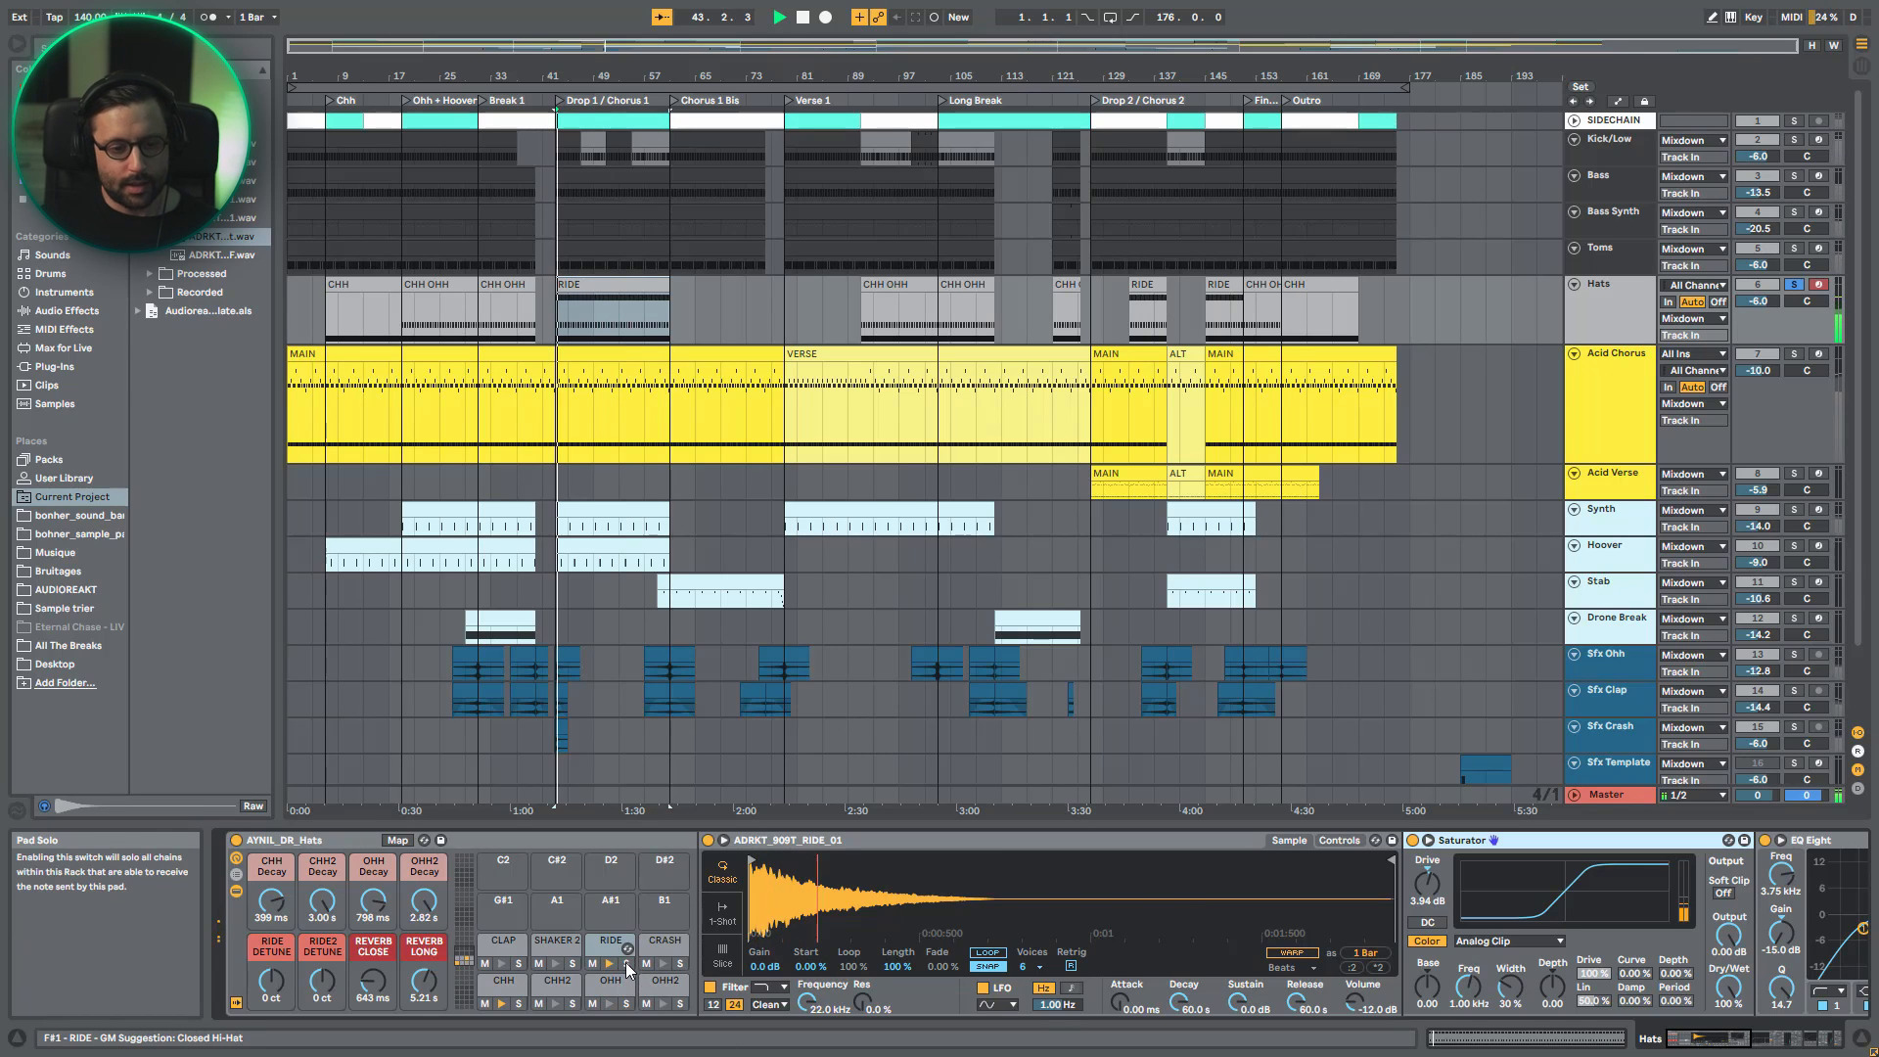
{"action": "left_click", "coordinate": [236, 876]}
{"action": "left_click", "coordinate": [740, 945]}
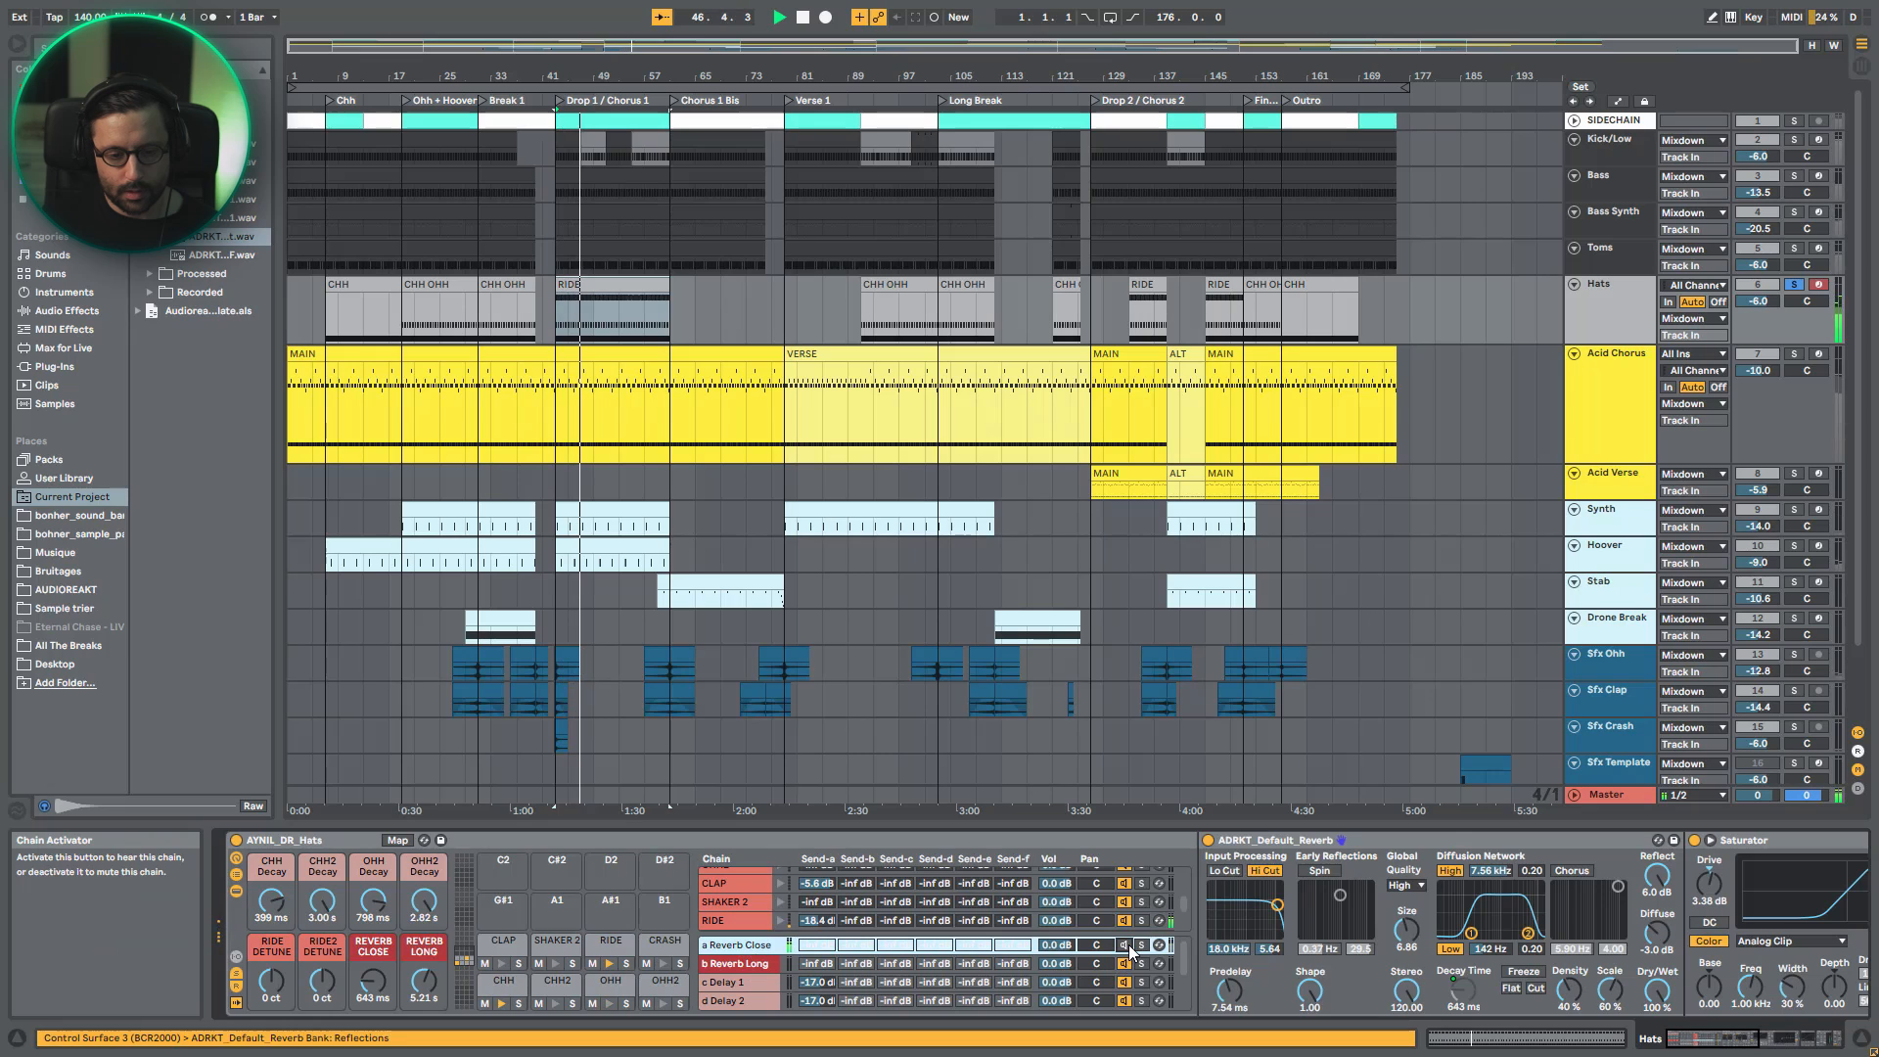
{"action": "key", "text": "space"}
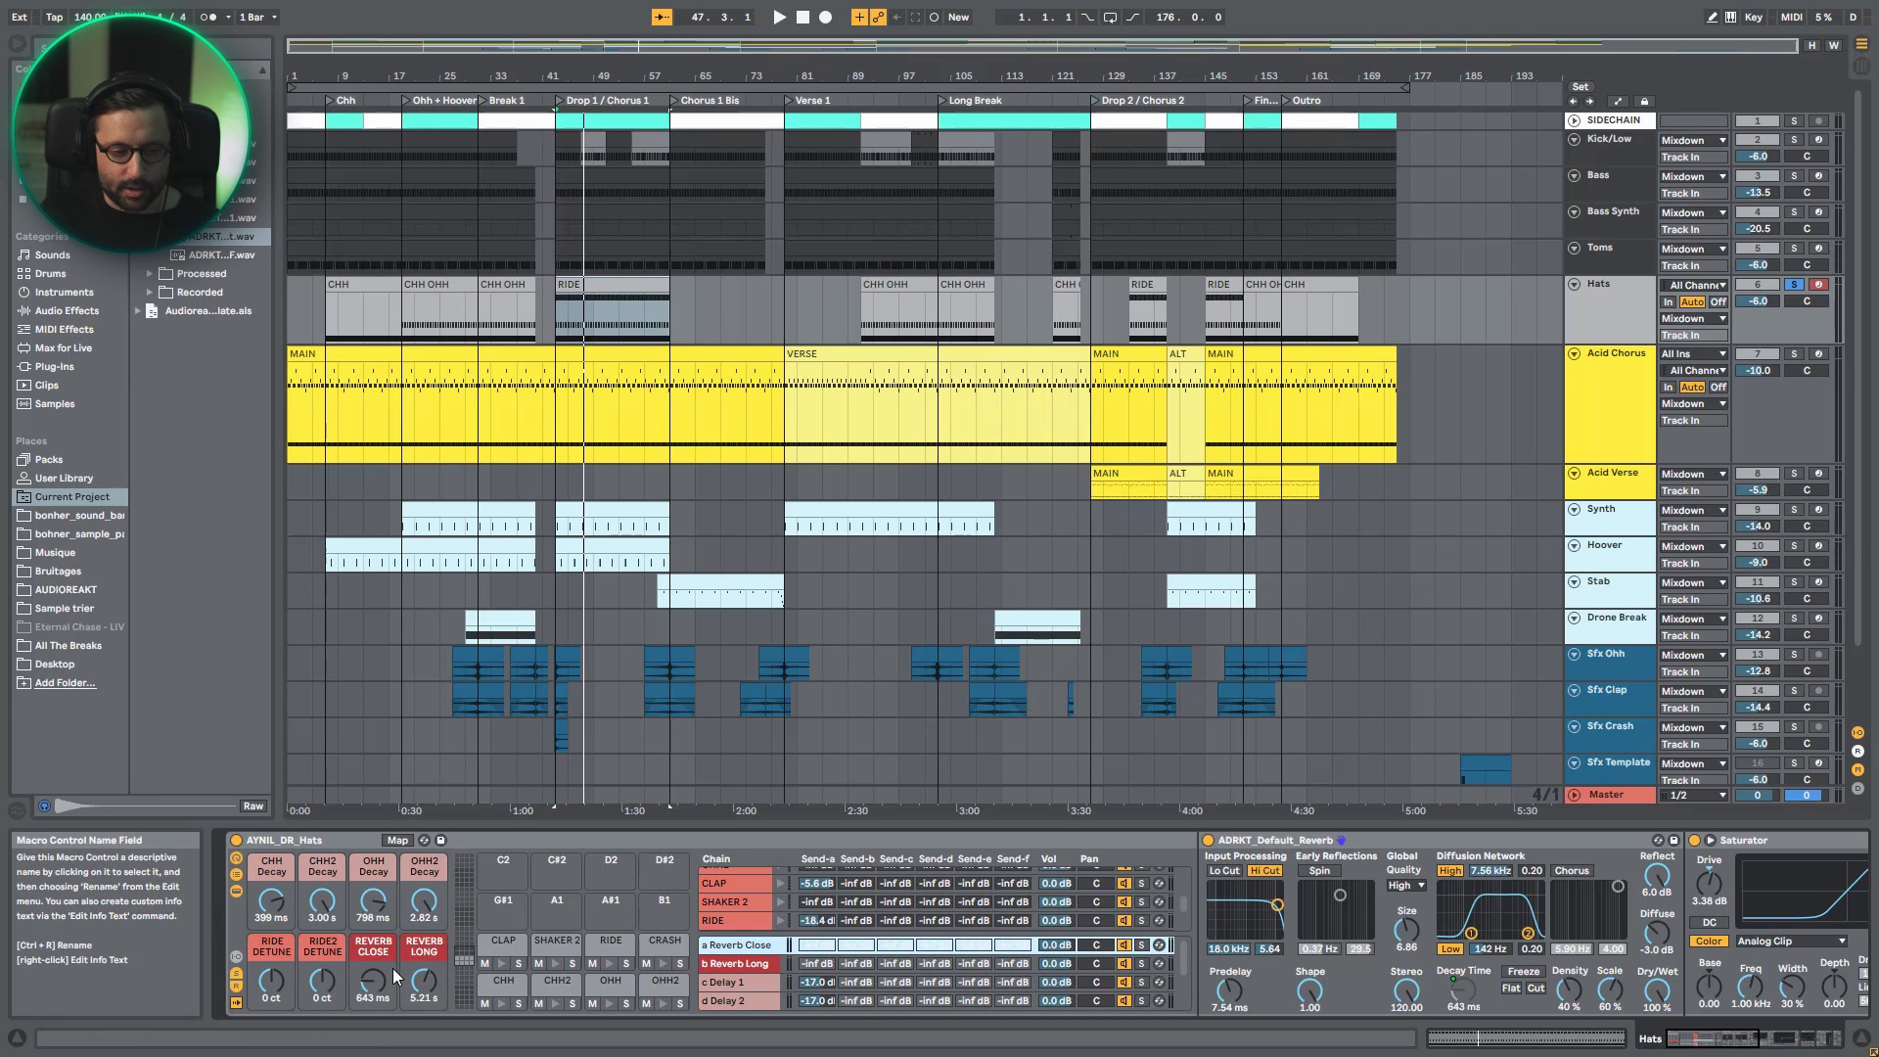
{"action": "left_click", "coordinate": [750, 941]}
{"action": "key", "text": "space"}
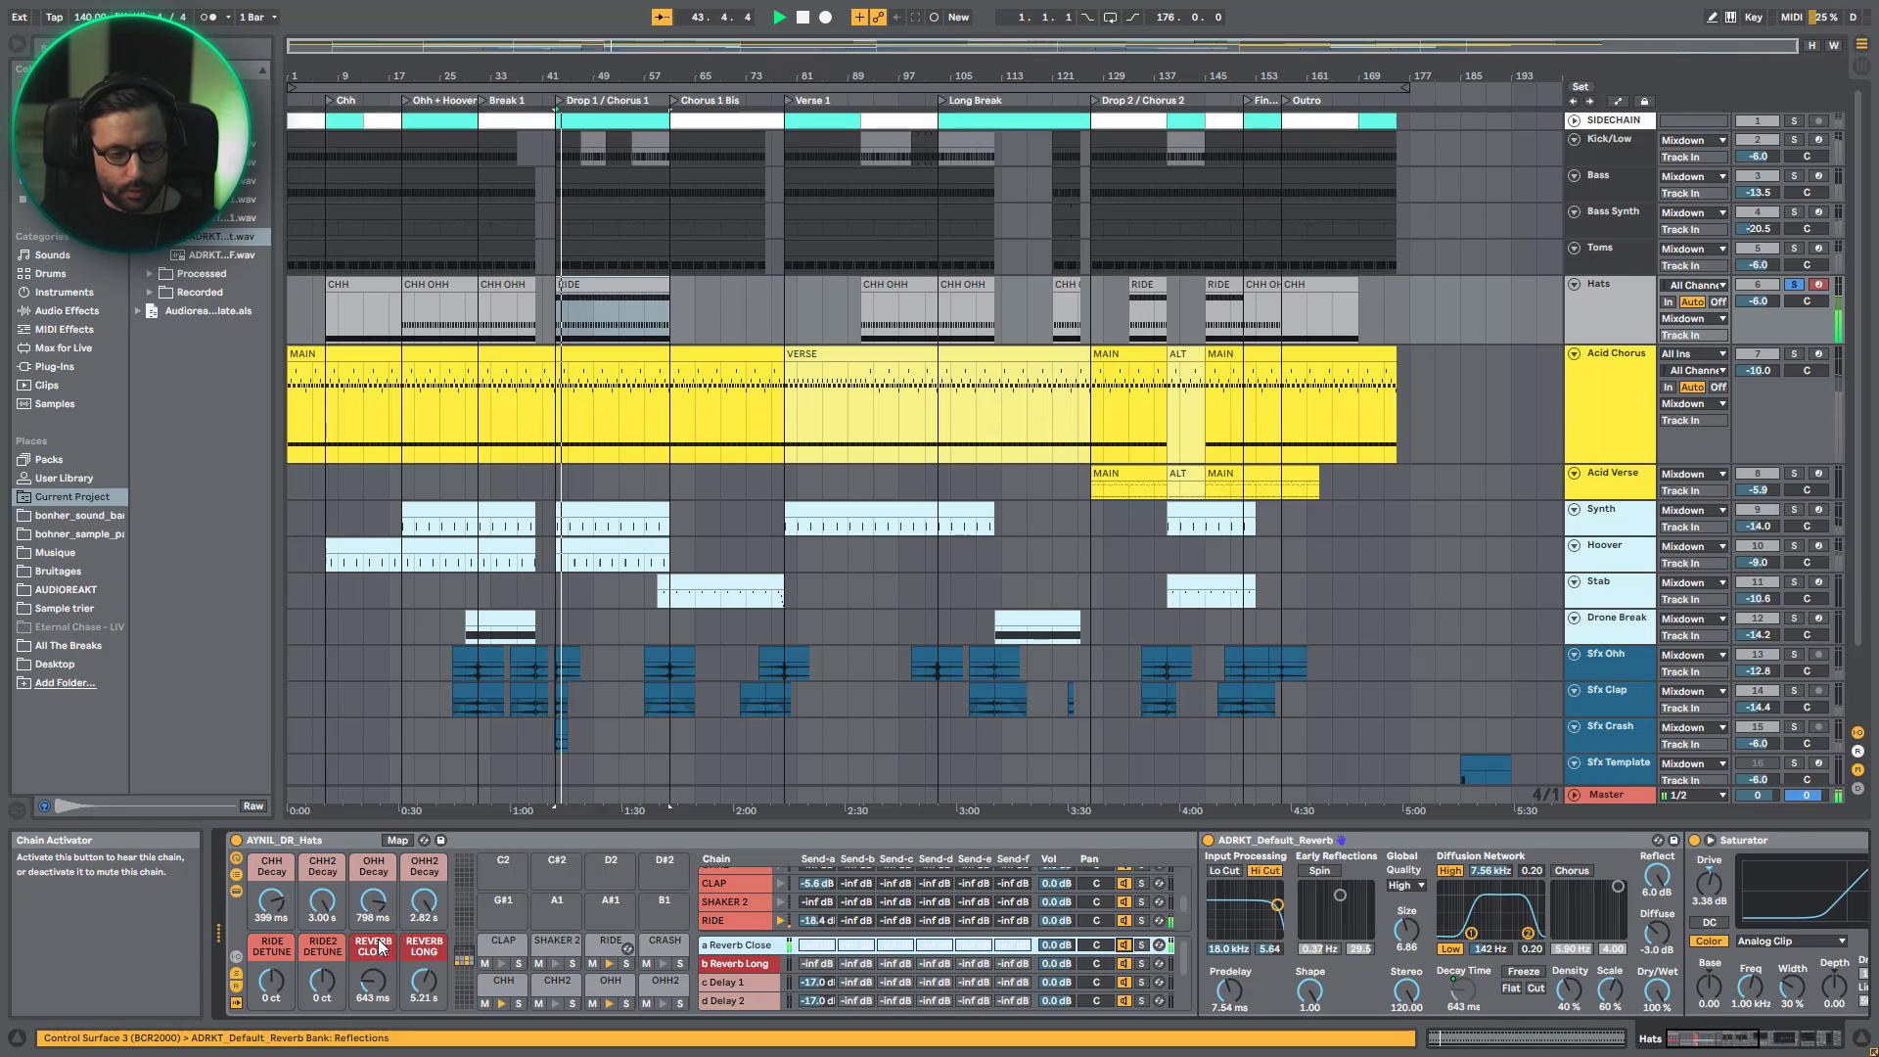
- Hide the rack's device and chain views, and replay the hats with Channel EQ turned back on
{"action": "left_click", "coordinate": [237, 891]}
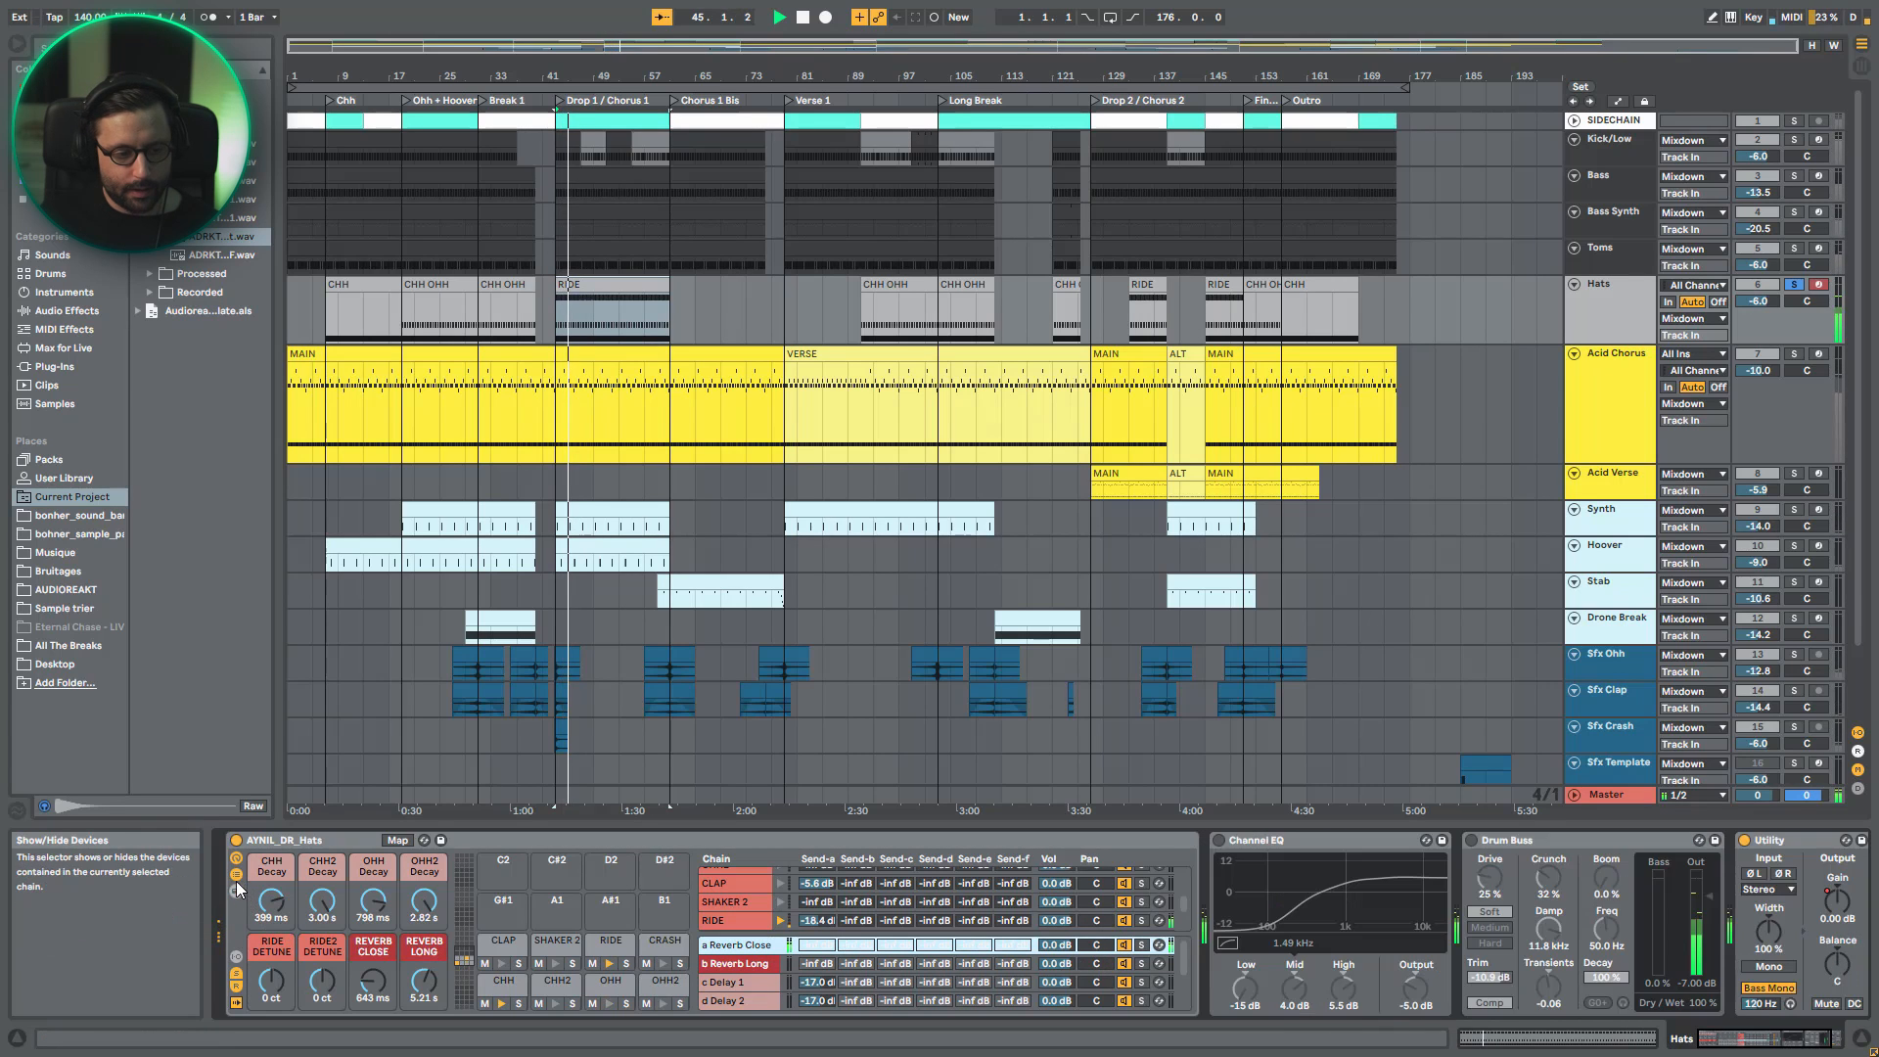
{"action": "left_click", "coordinate": [237, 874]}
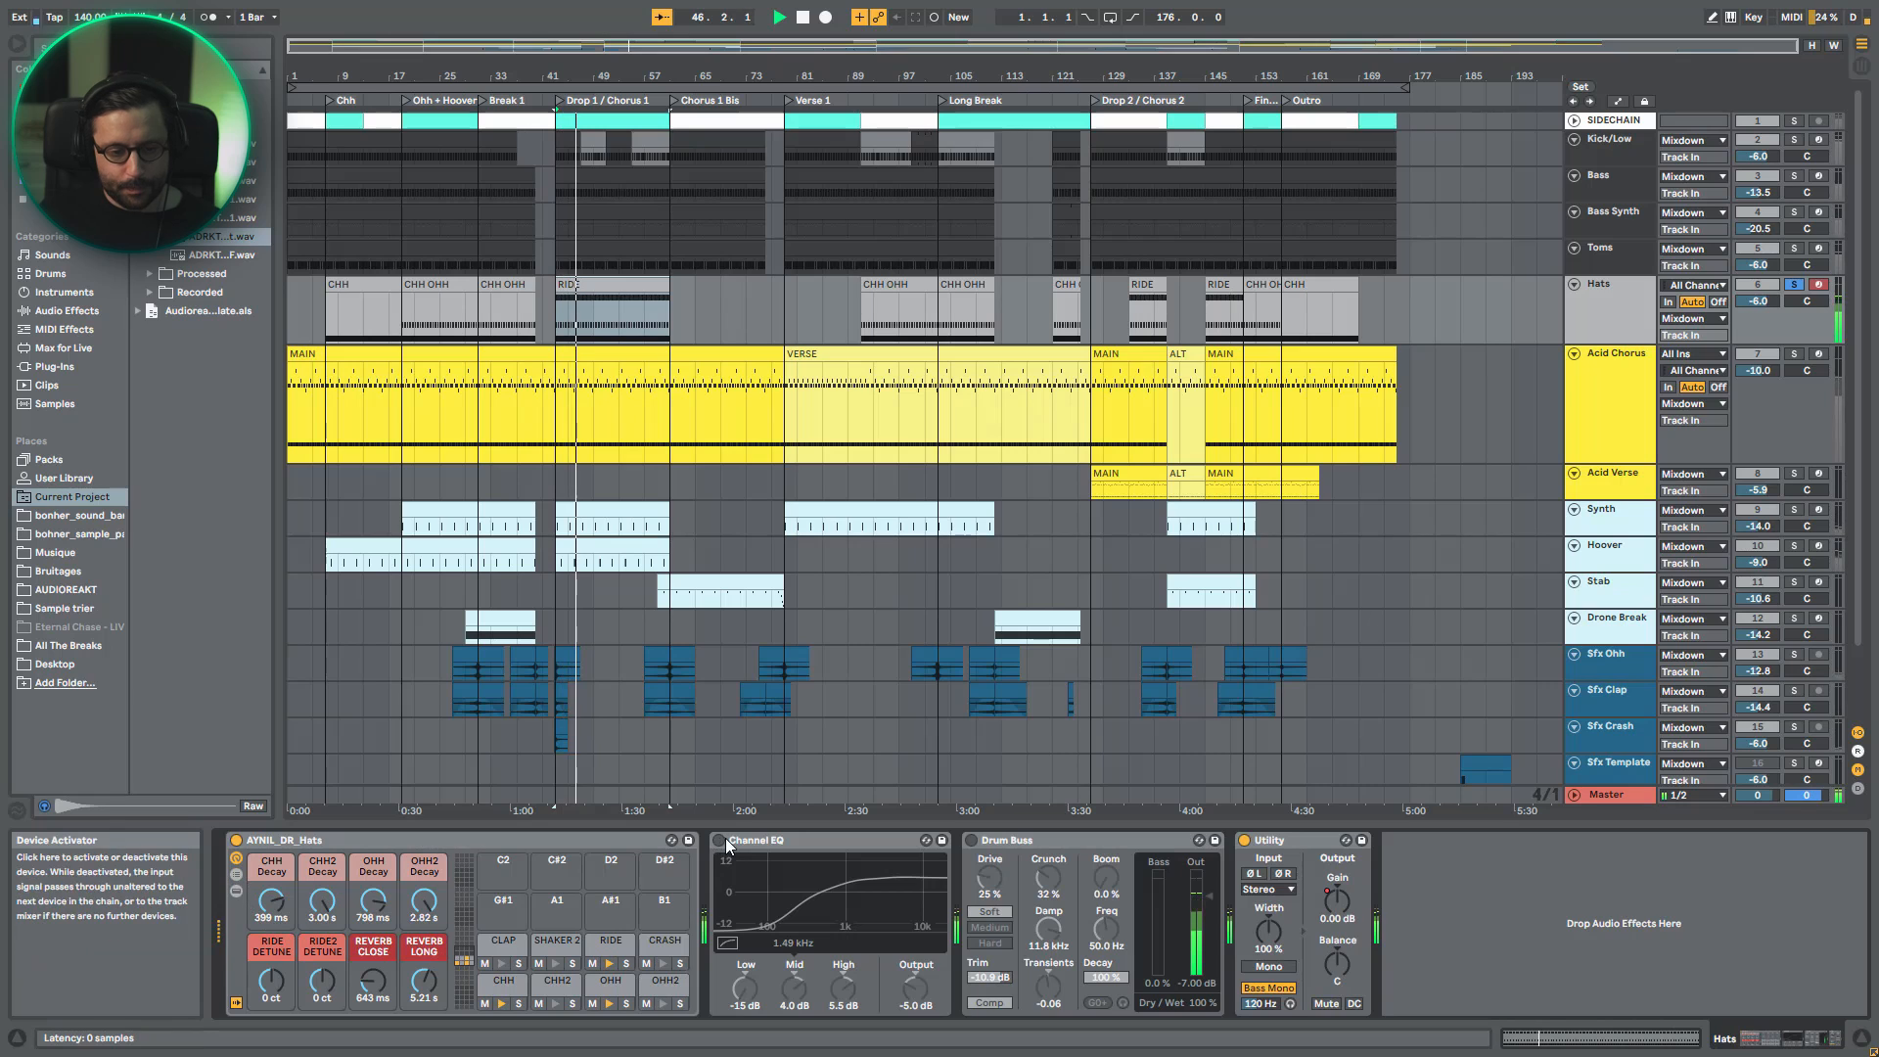
{"action": "key", "text": "space"}
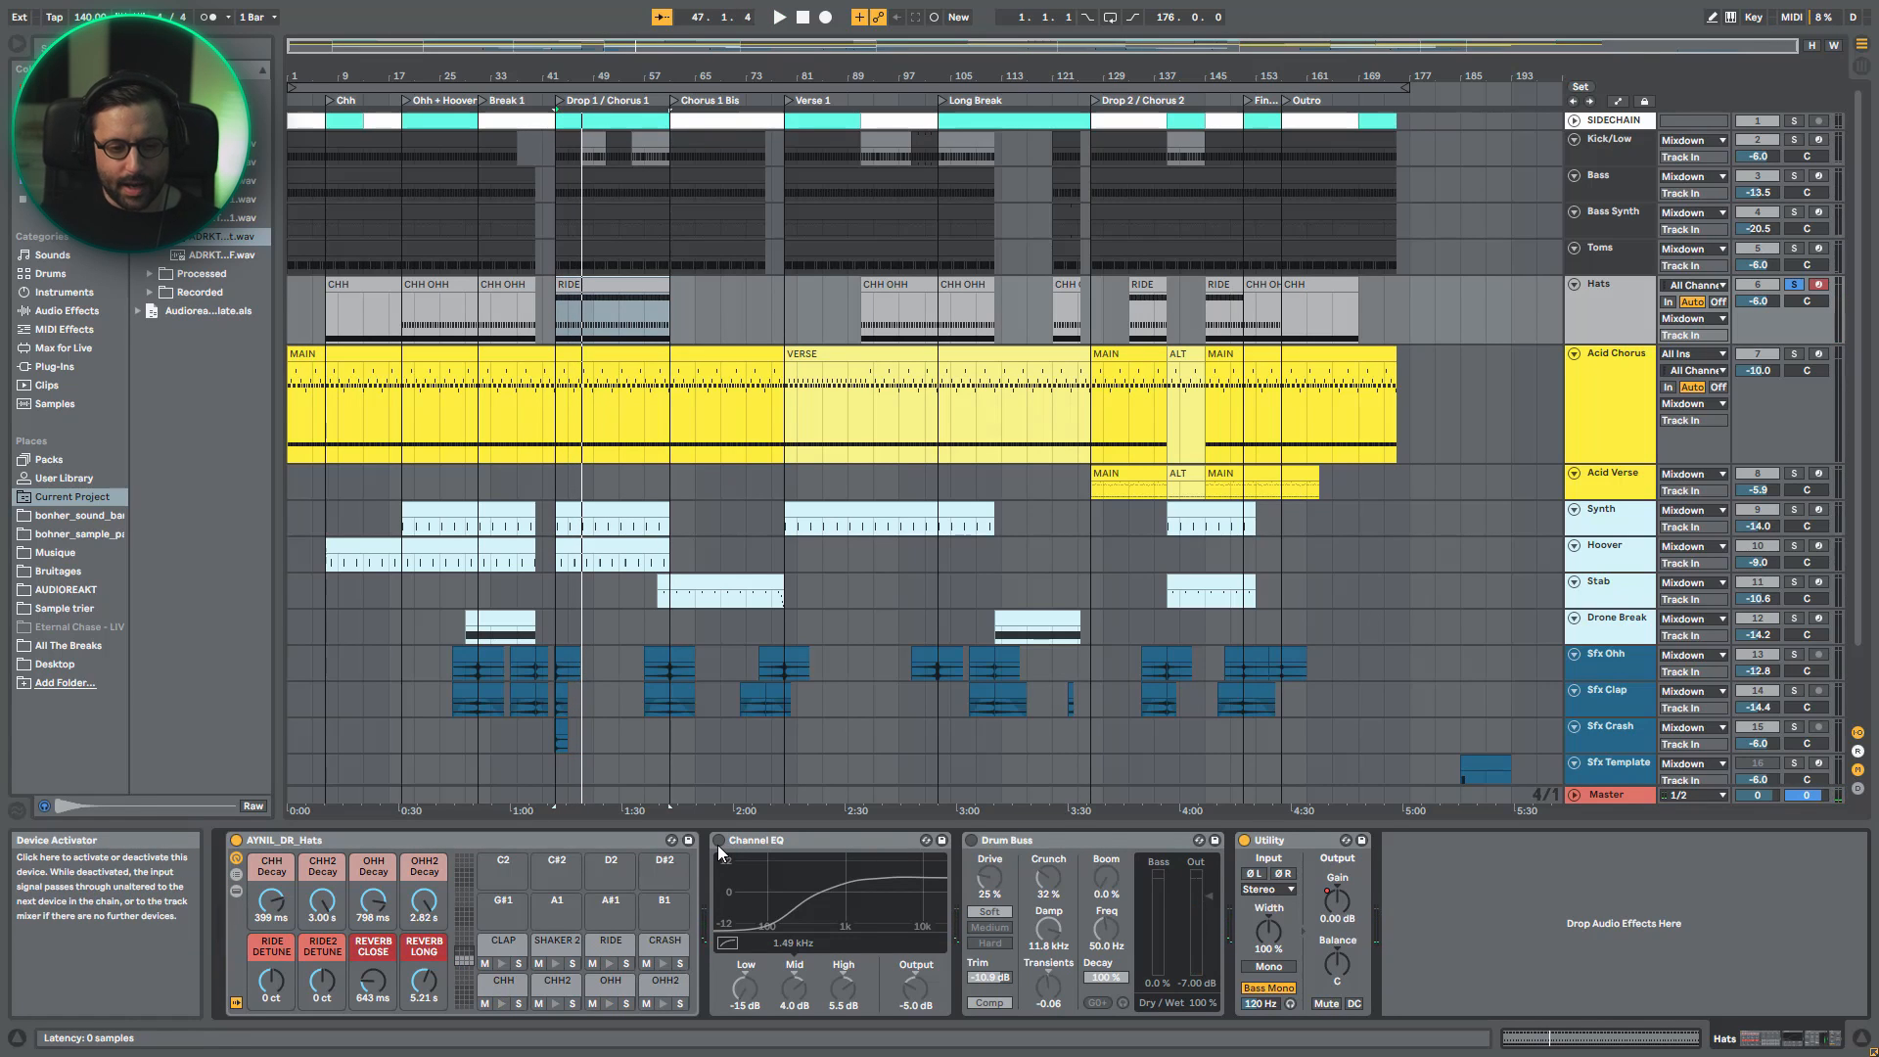
{"action": "left_click", "coordinate": [718, 843]}
{"action": "key", "text": "space"}
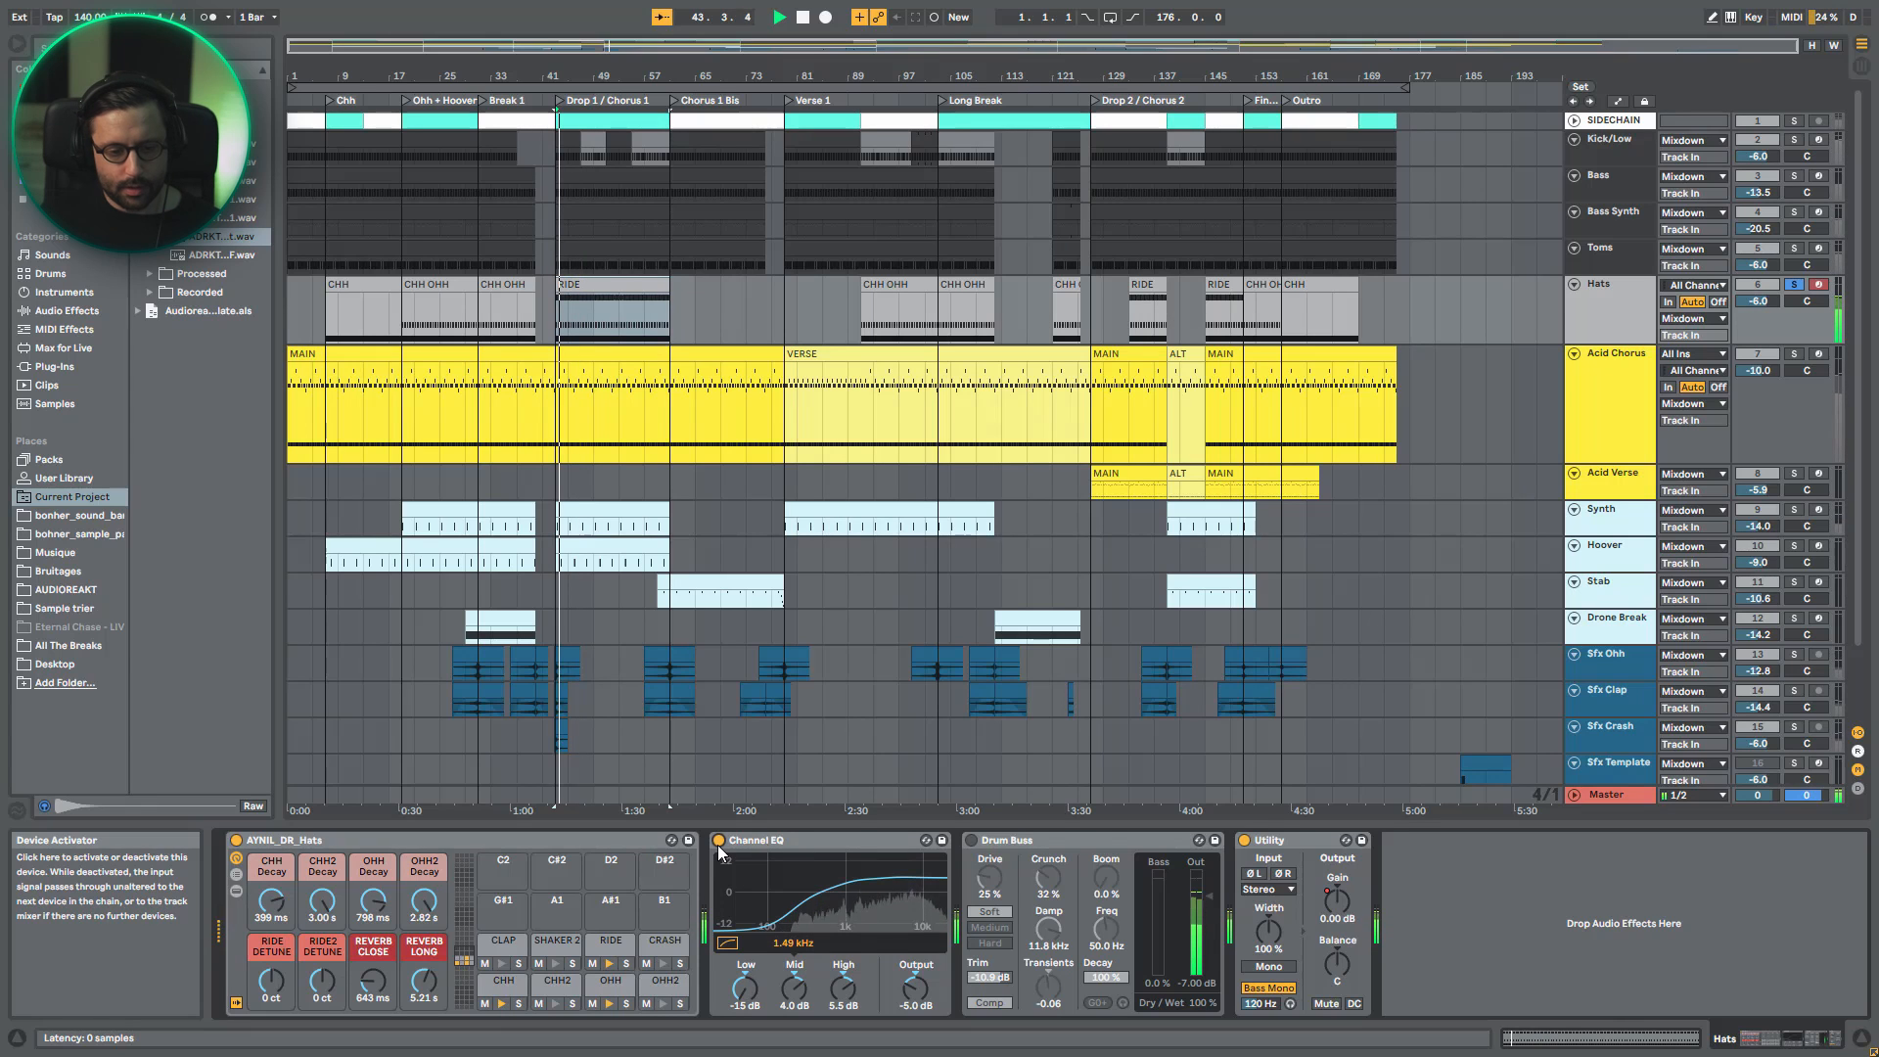
{"action": "key", "text": "space"}
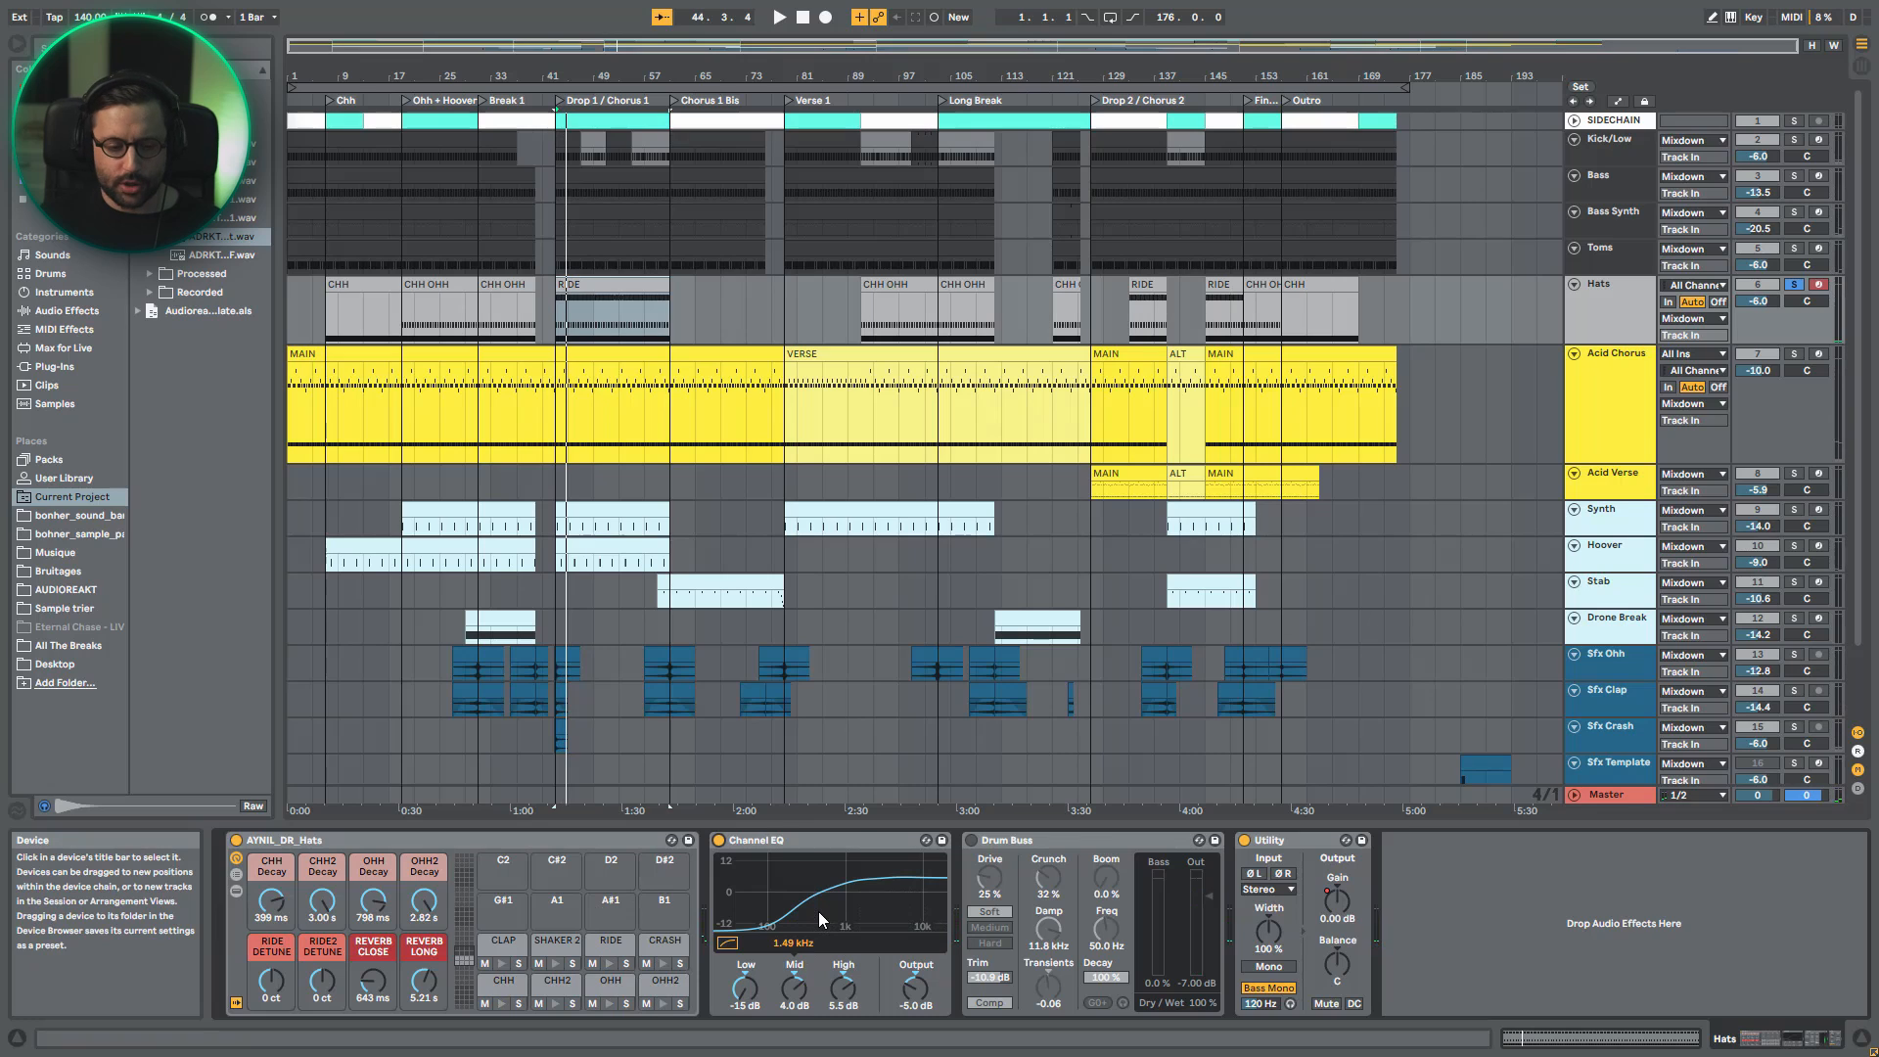
- Examine the Channel EQ's low and mid gain settings while replaying the hats
{"action": "left_click_drag", "start_coordinate": [737, 1008], "coordinate": [752, 1027]}
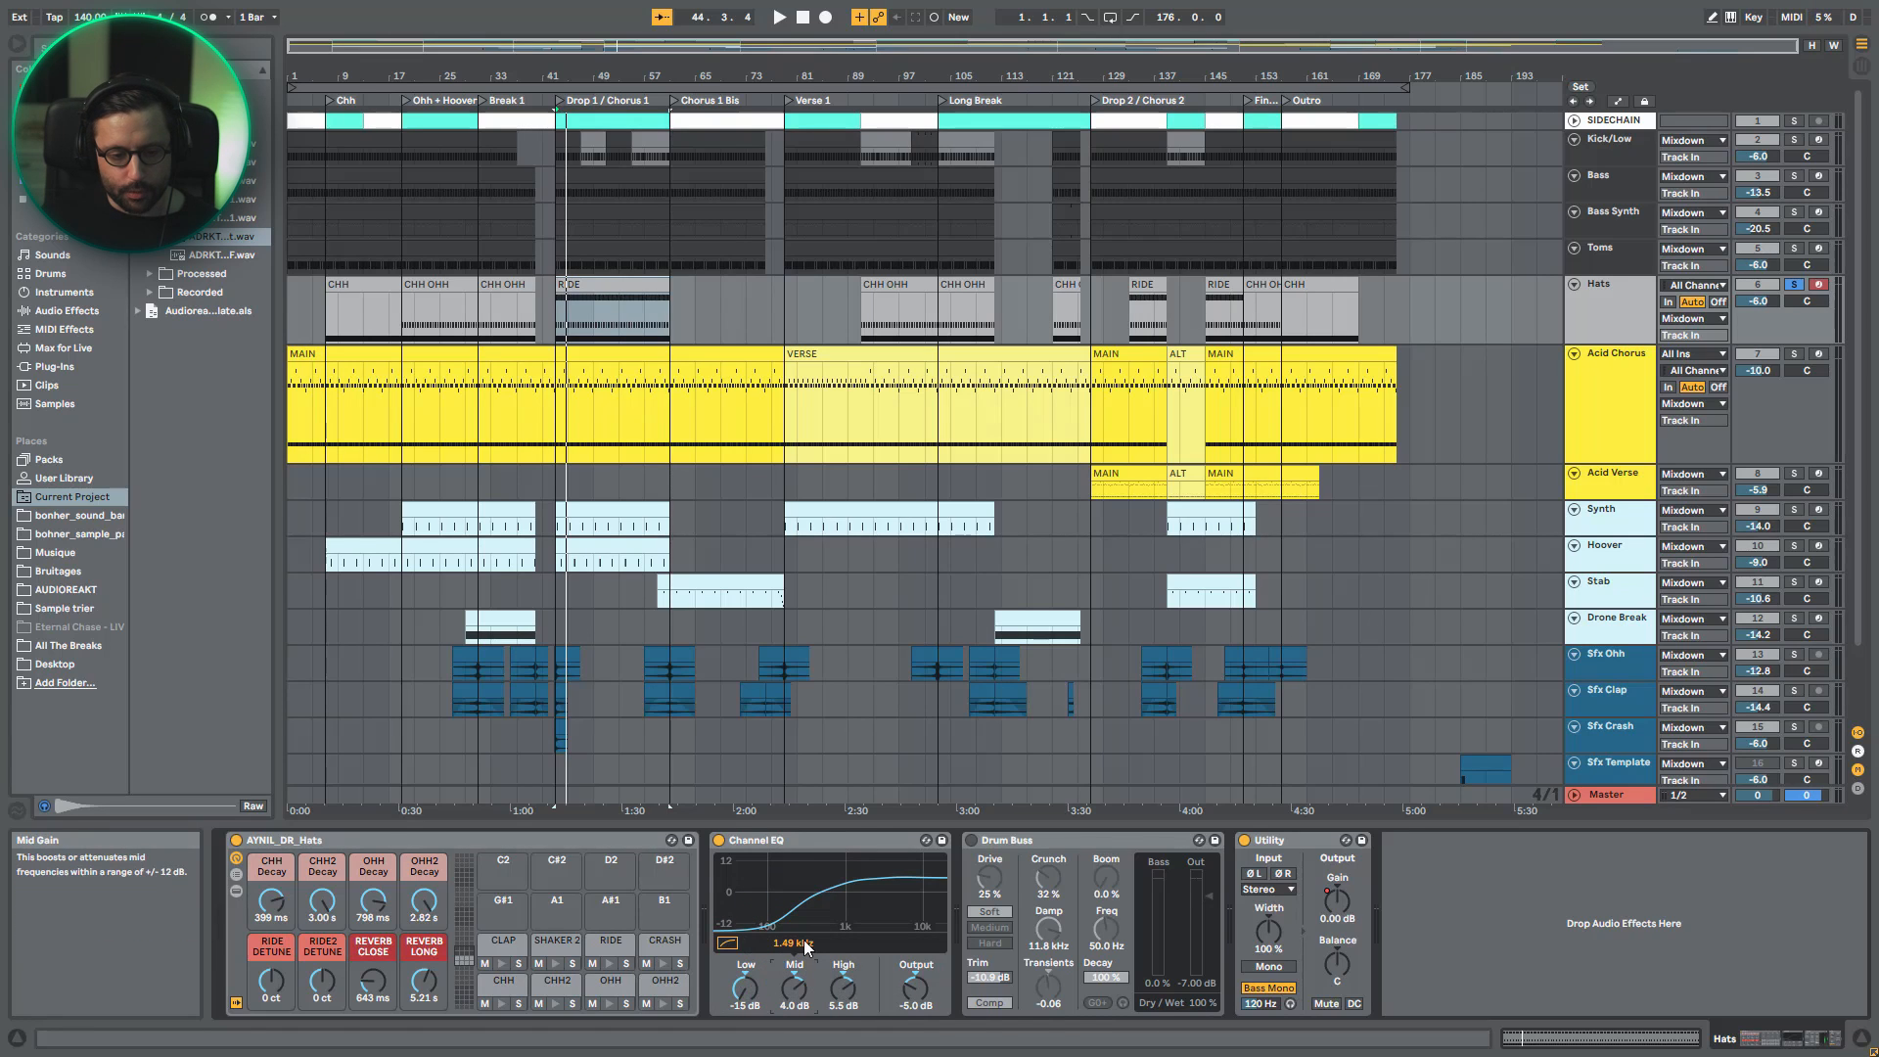
{"action": "key", "text": "space"}
{"action": "mouse_move", "coordinate": [794, 988]}
{"action": "left_mouse_down"}
{"action": "mouse_move", "coordinate": [793, 1008]}
{"action": "mouse_move", "coordinate": [794, 988]}
{"action": "left_mouse_up"}
{"action": "key", "text": "space"}
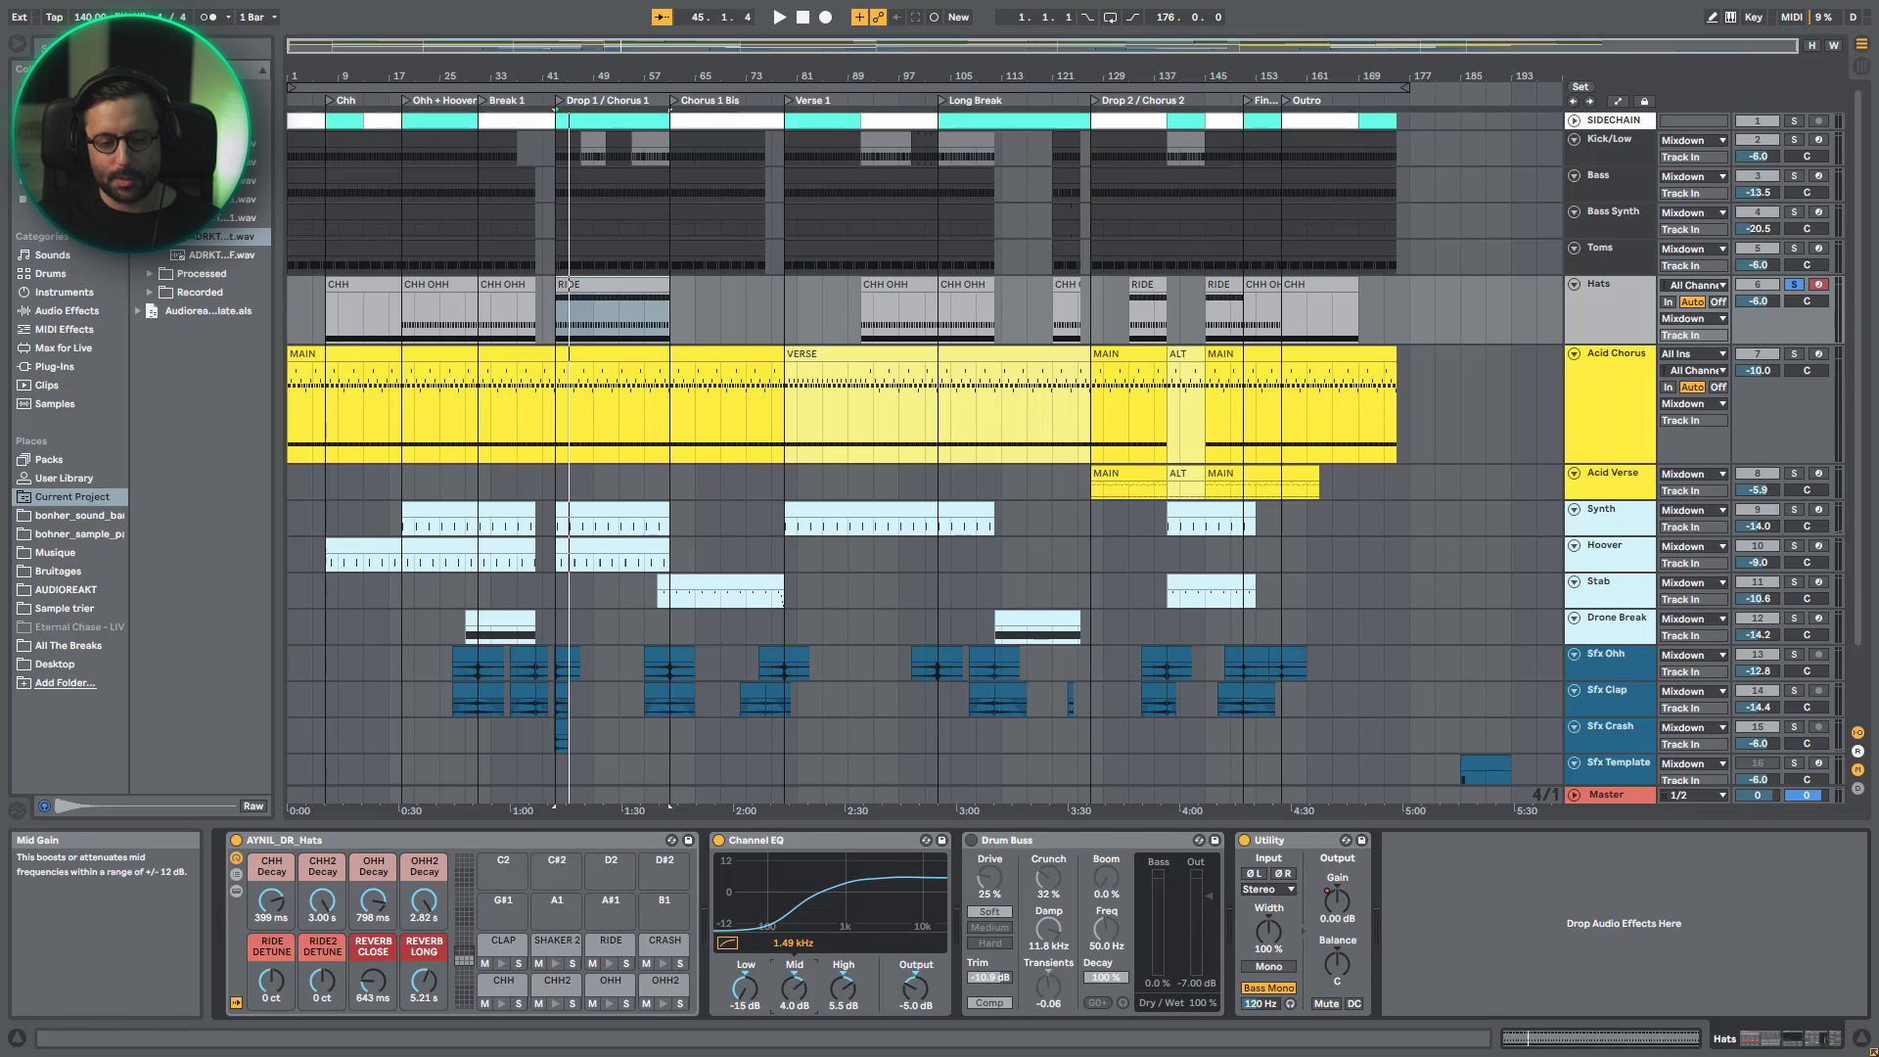
- Replay the hats and turn Drum Buss back on during playback
{"action": "key", "text": "space"}
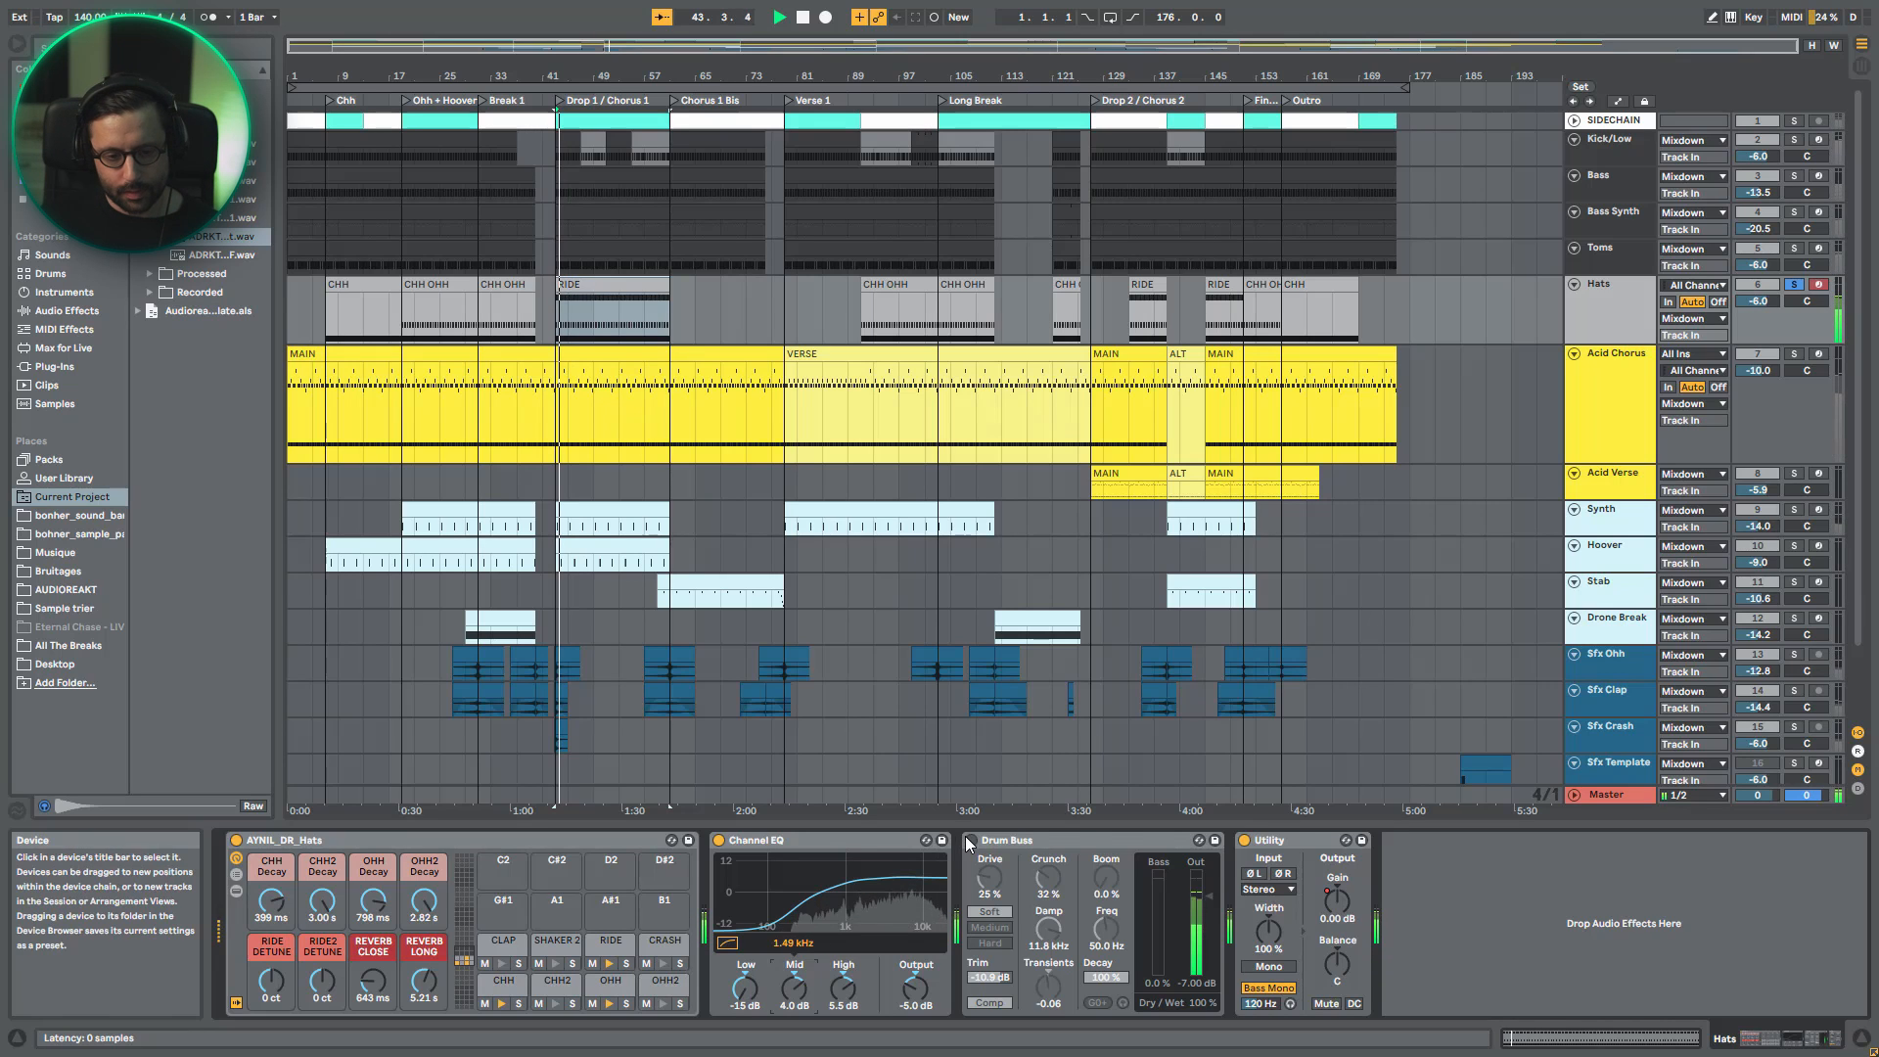
{"action": "left_click", "coordinate": [971, 840]}
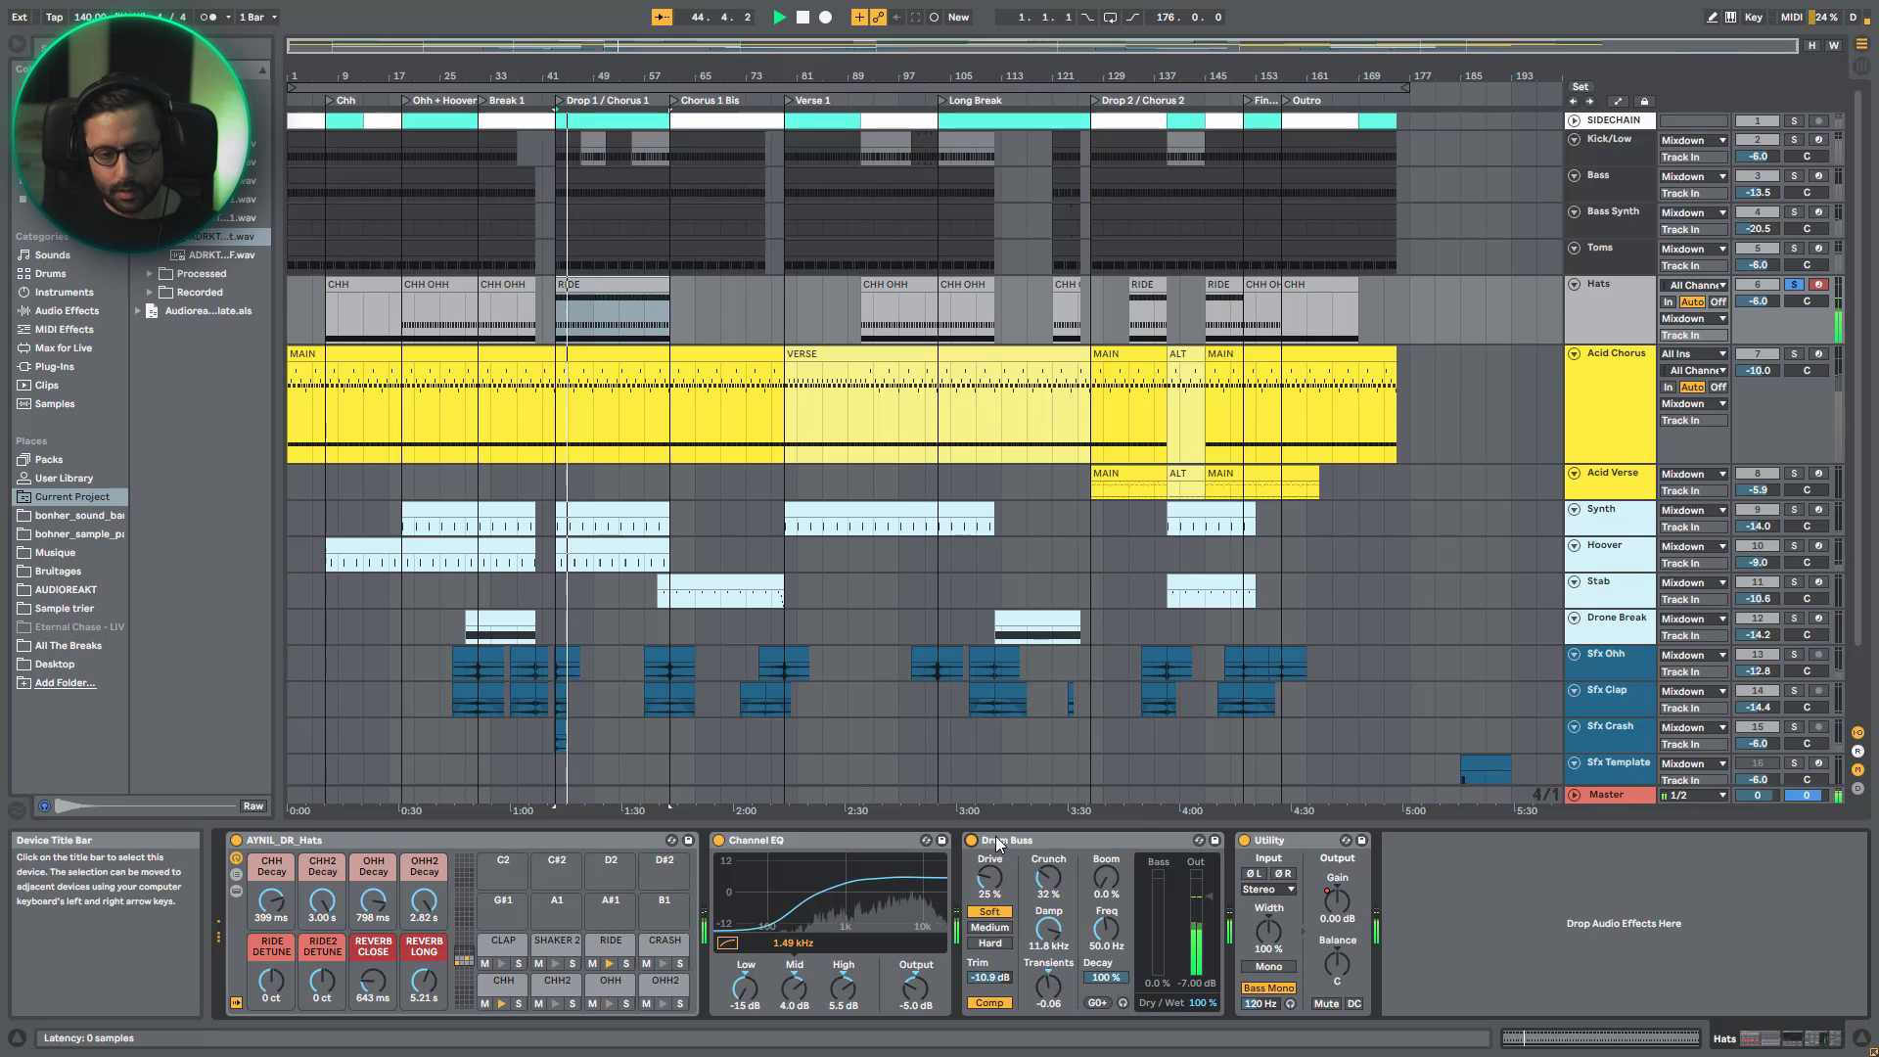
- Compare the hats with Drum Buss off and on during playback, and do the same for its compressor
{"action": "left_click", "coordinate": [990, 841]}
{"action": "left_click", "coordinate": [971, 840]}
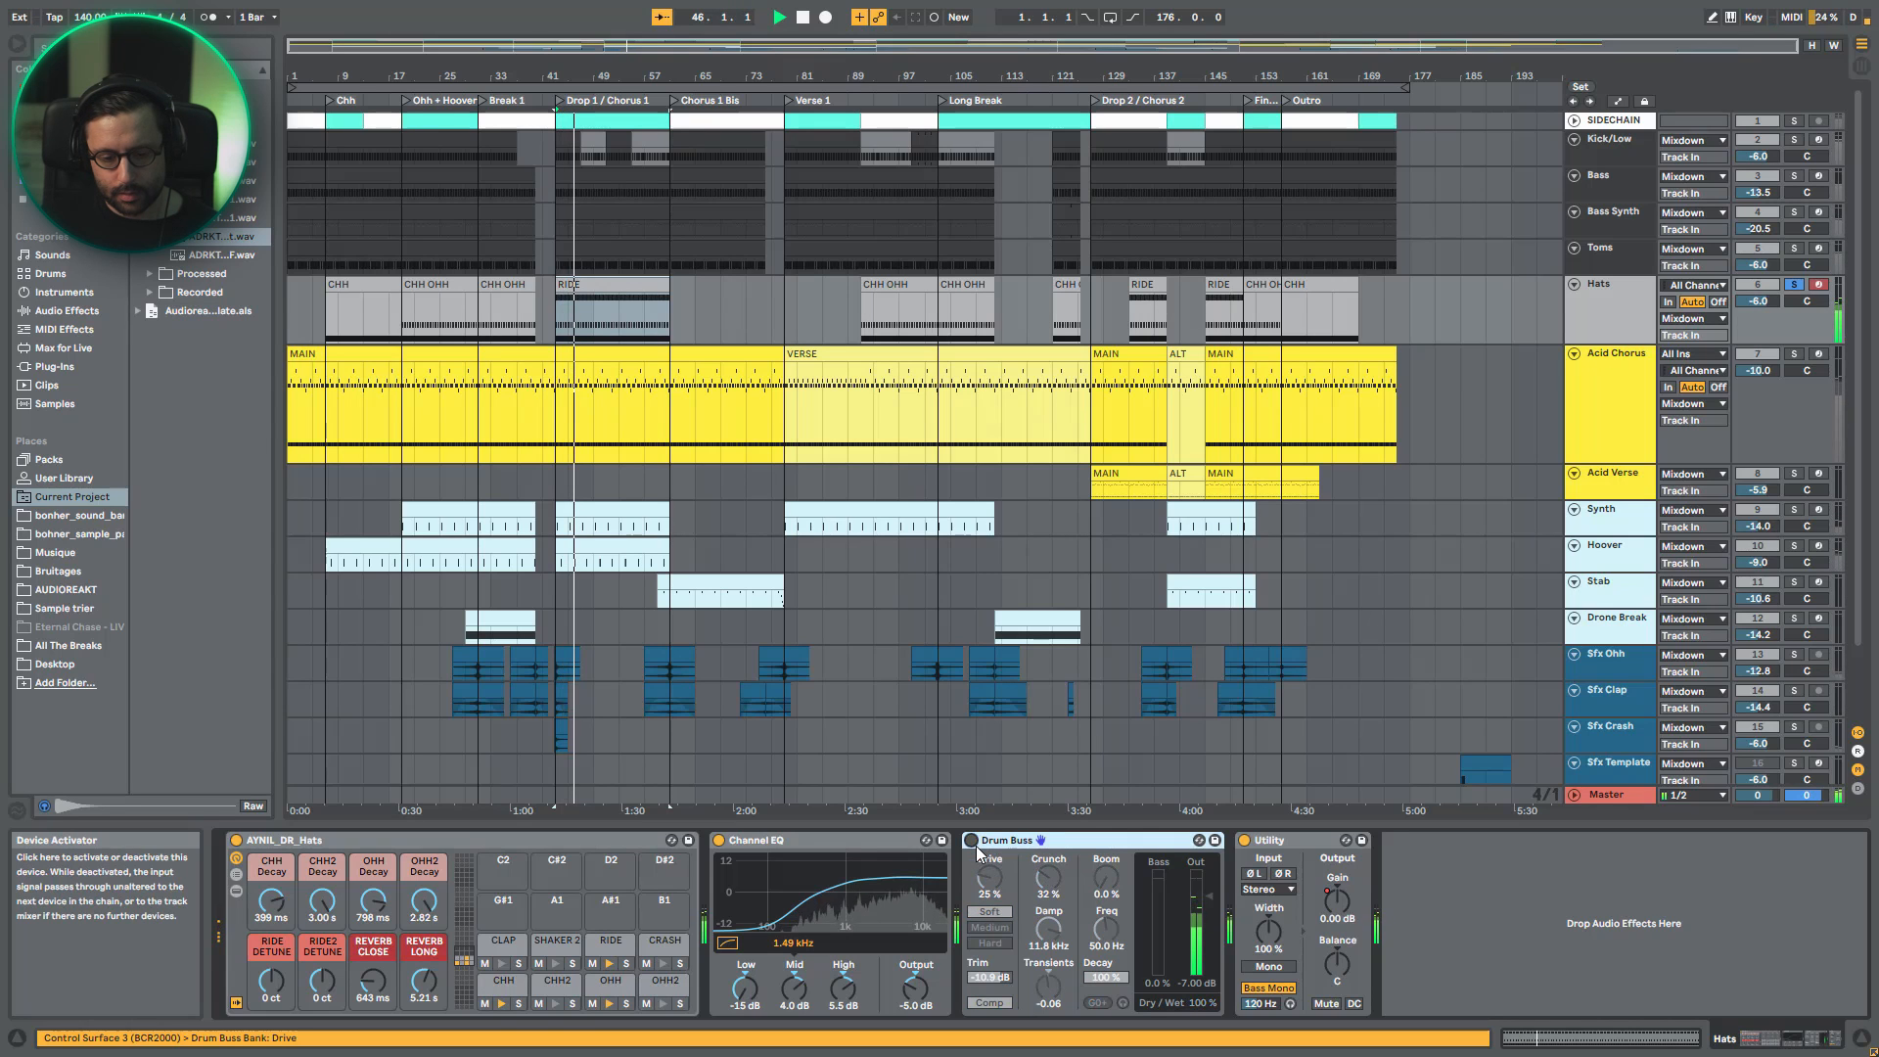
{"action": "left_click", "coordinate": [972, 842]}
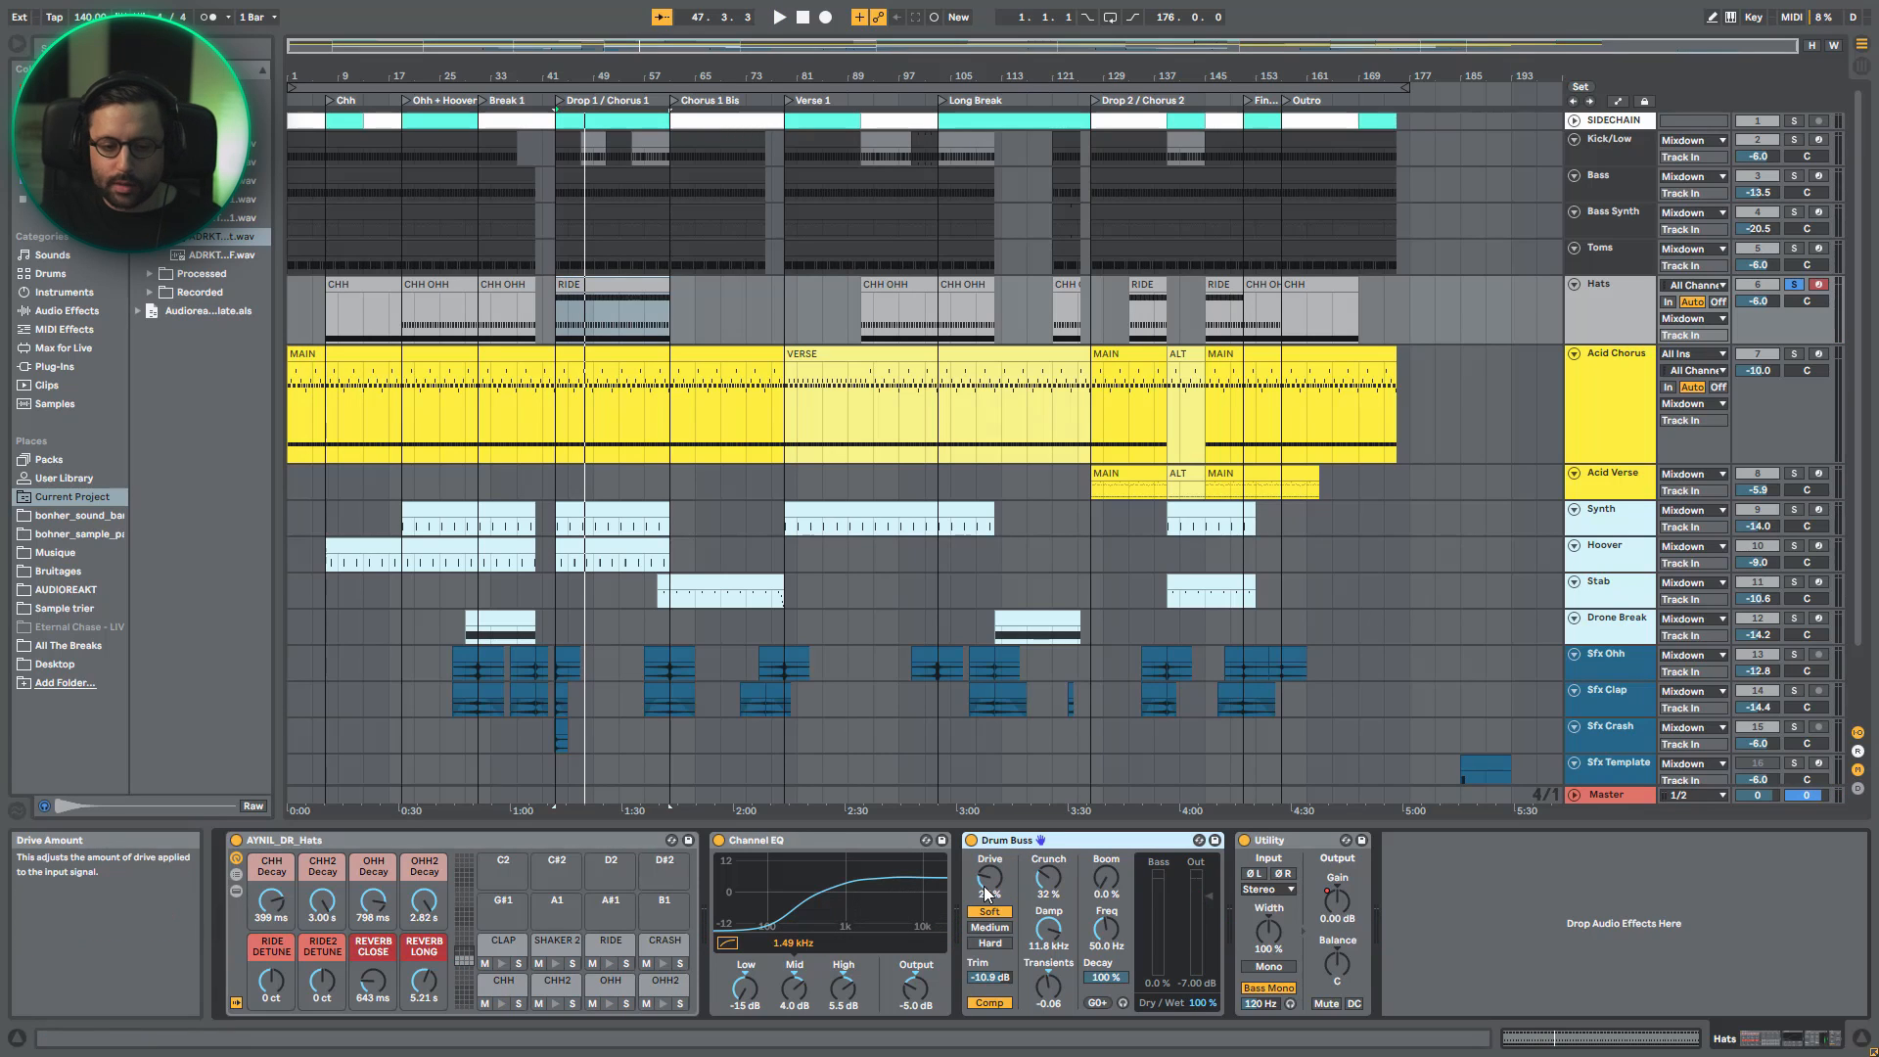
{"action": "key", "text": "space"}
{"action": "left_click", "coordinate": [983, 1001]}
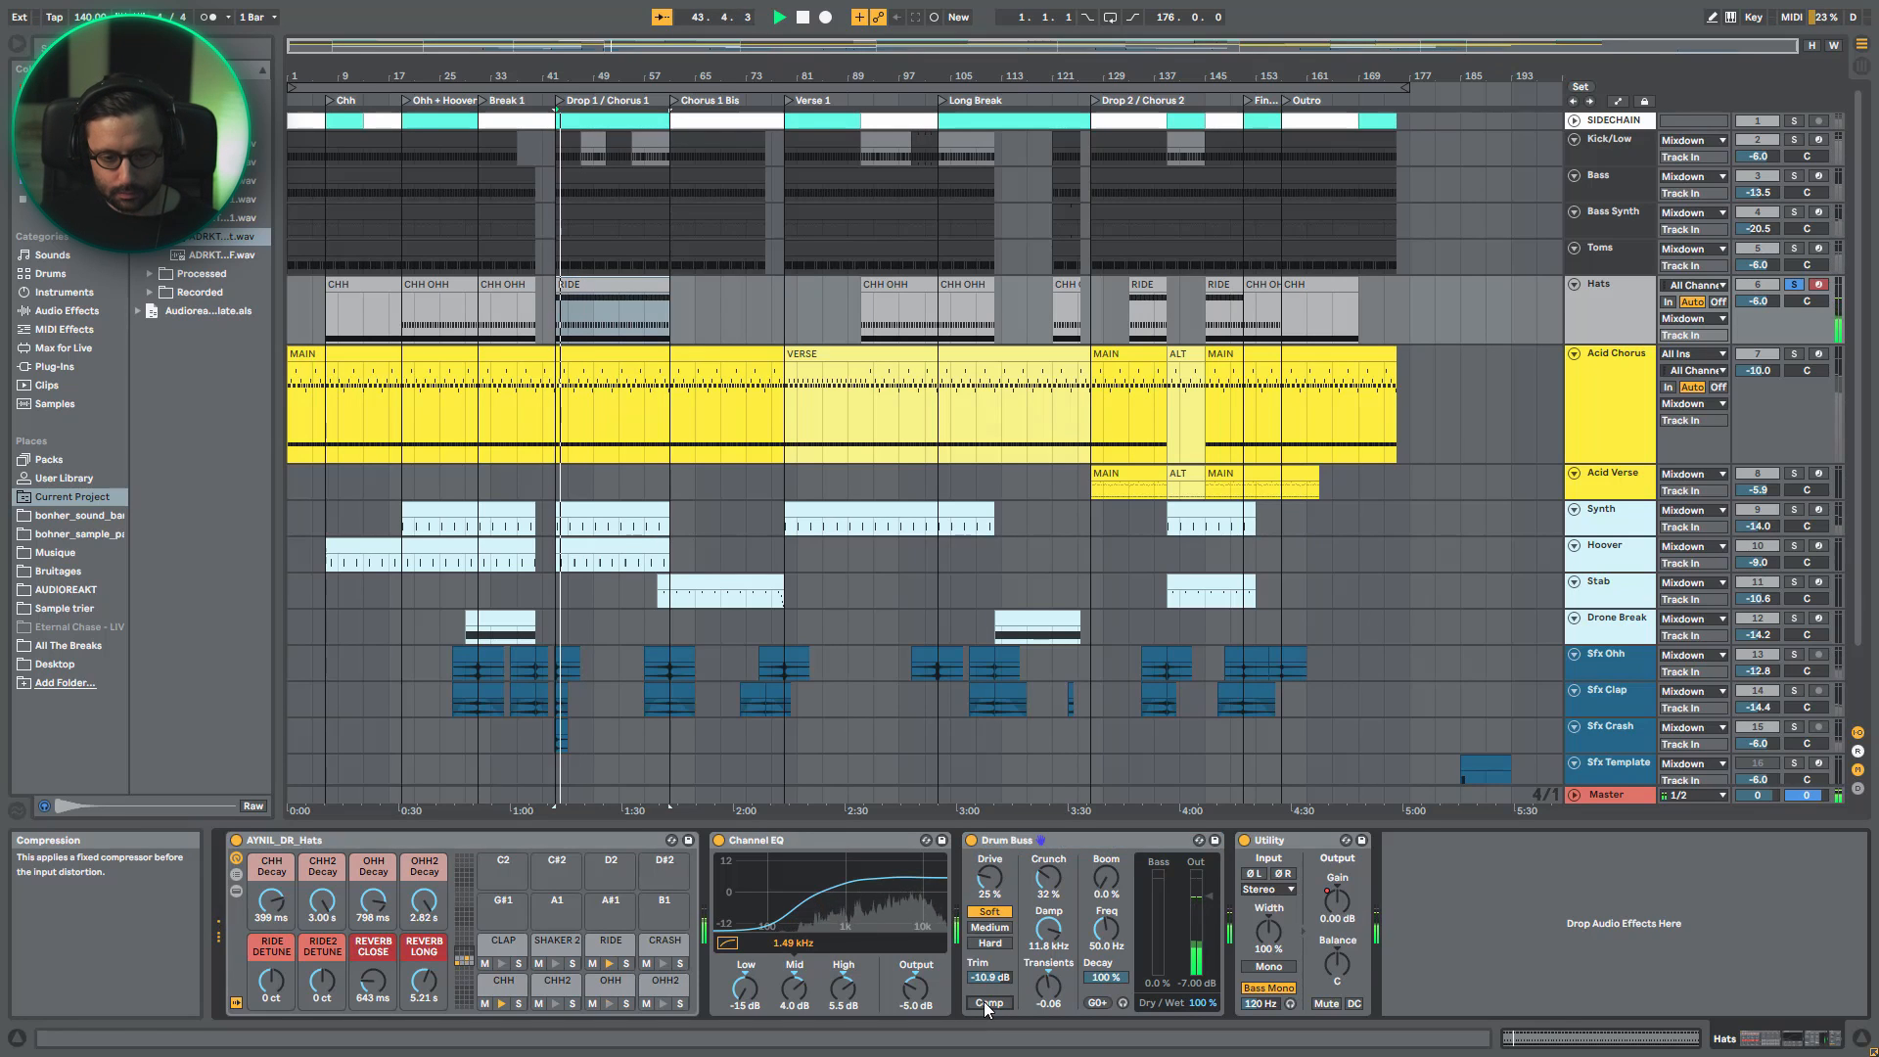
{"action": "left_click", "coordinate": [983, 1000]}
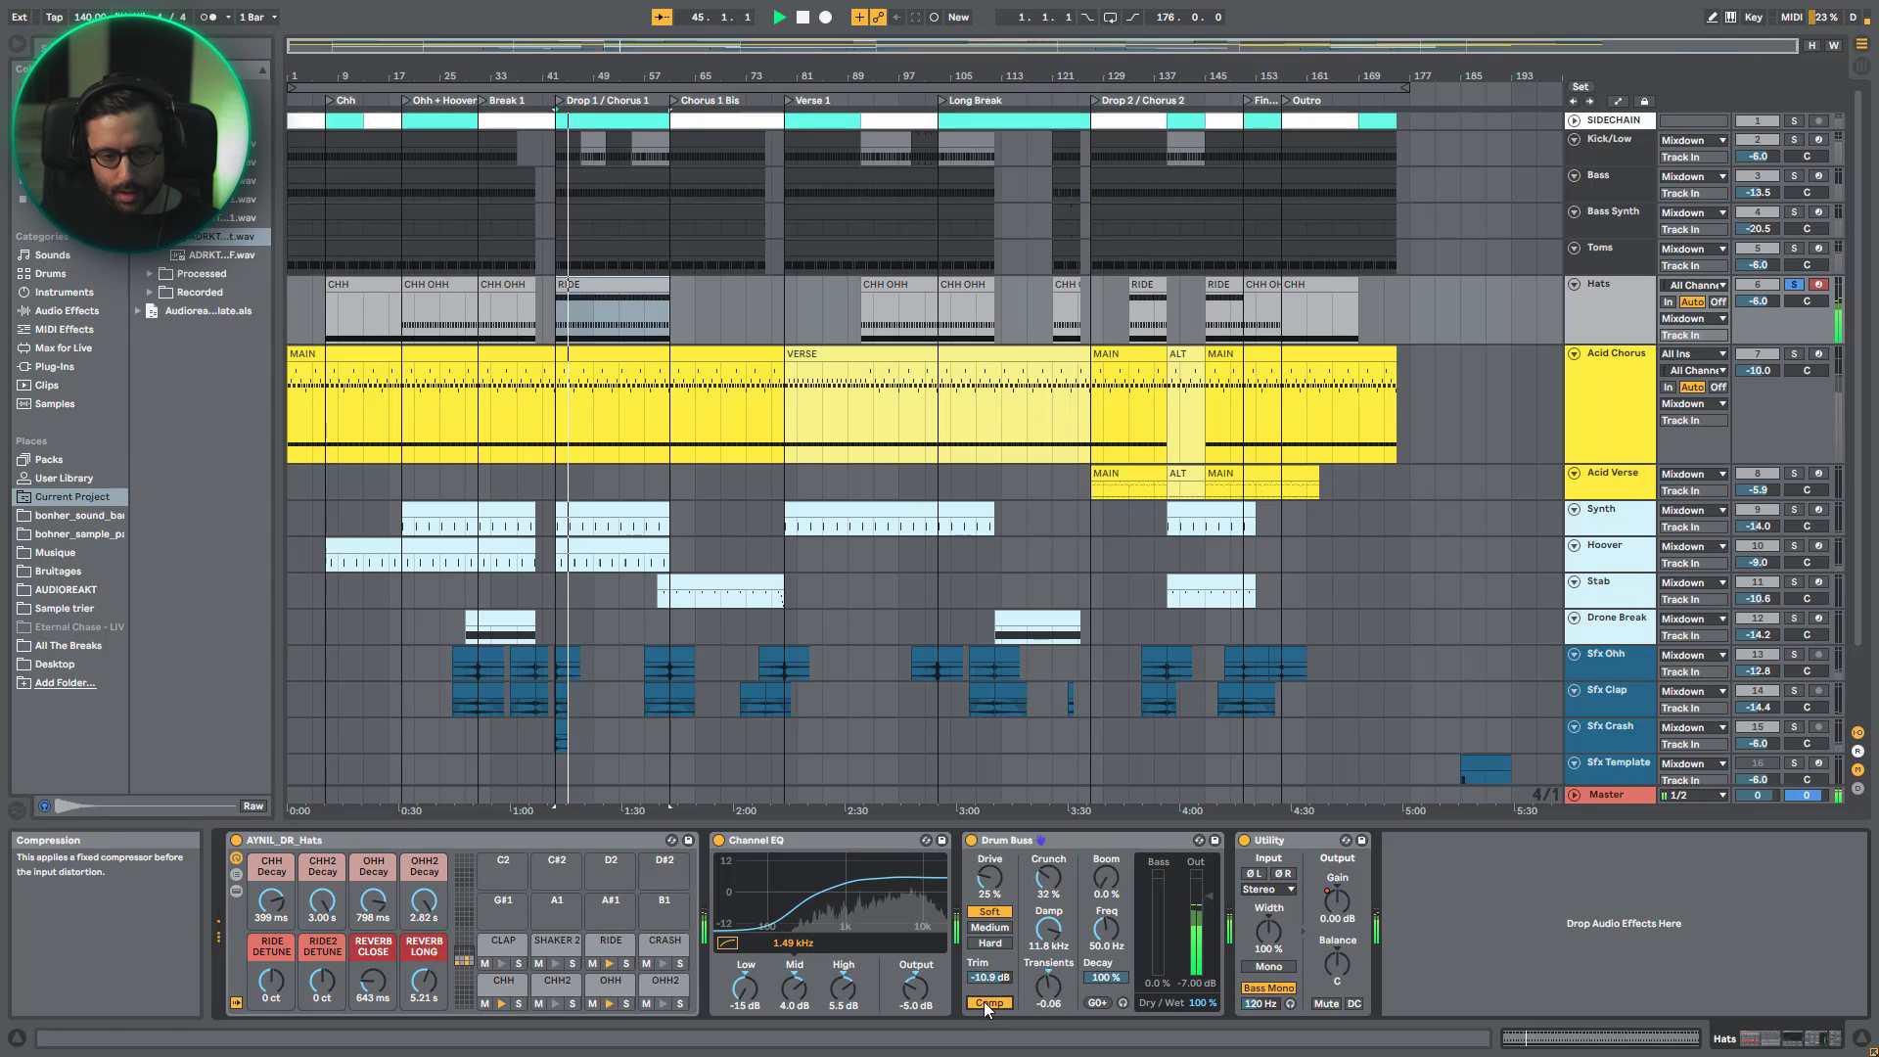
- Try different Crunch and Transients amounts on the hats' Drum Buss during playback, and restore the original settings
{"action": "left_click_drag", "start_coordinate": [1048, 877], "coordinate": [1048, 941]}
{"action": "key", "text": "ctrl+z"}
{"action": "key", "text": "space"}
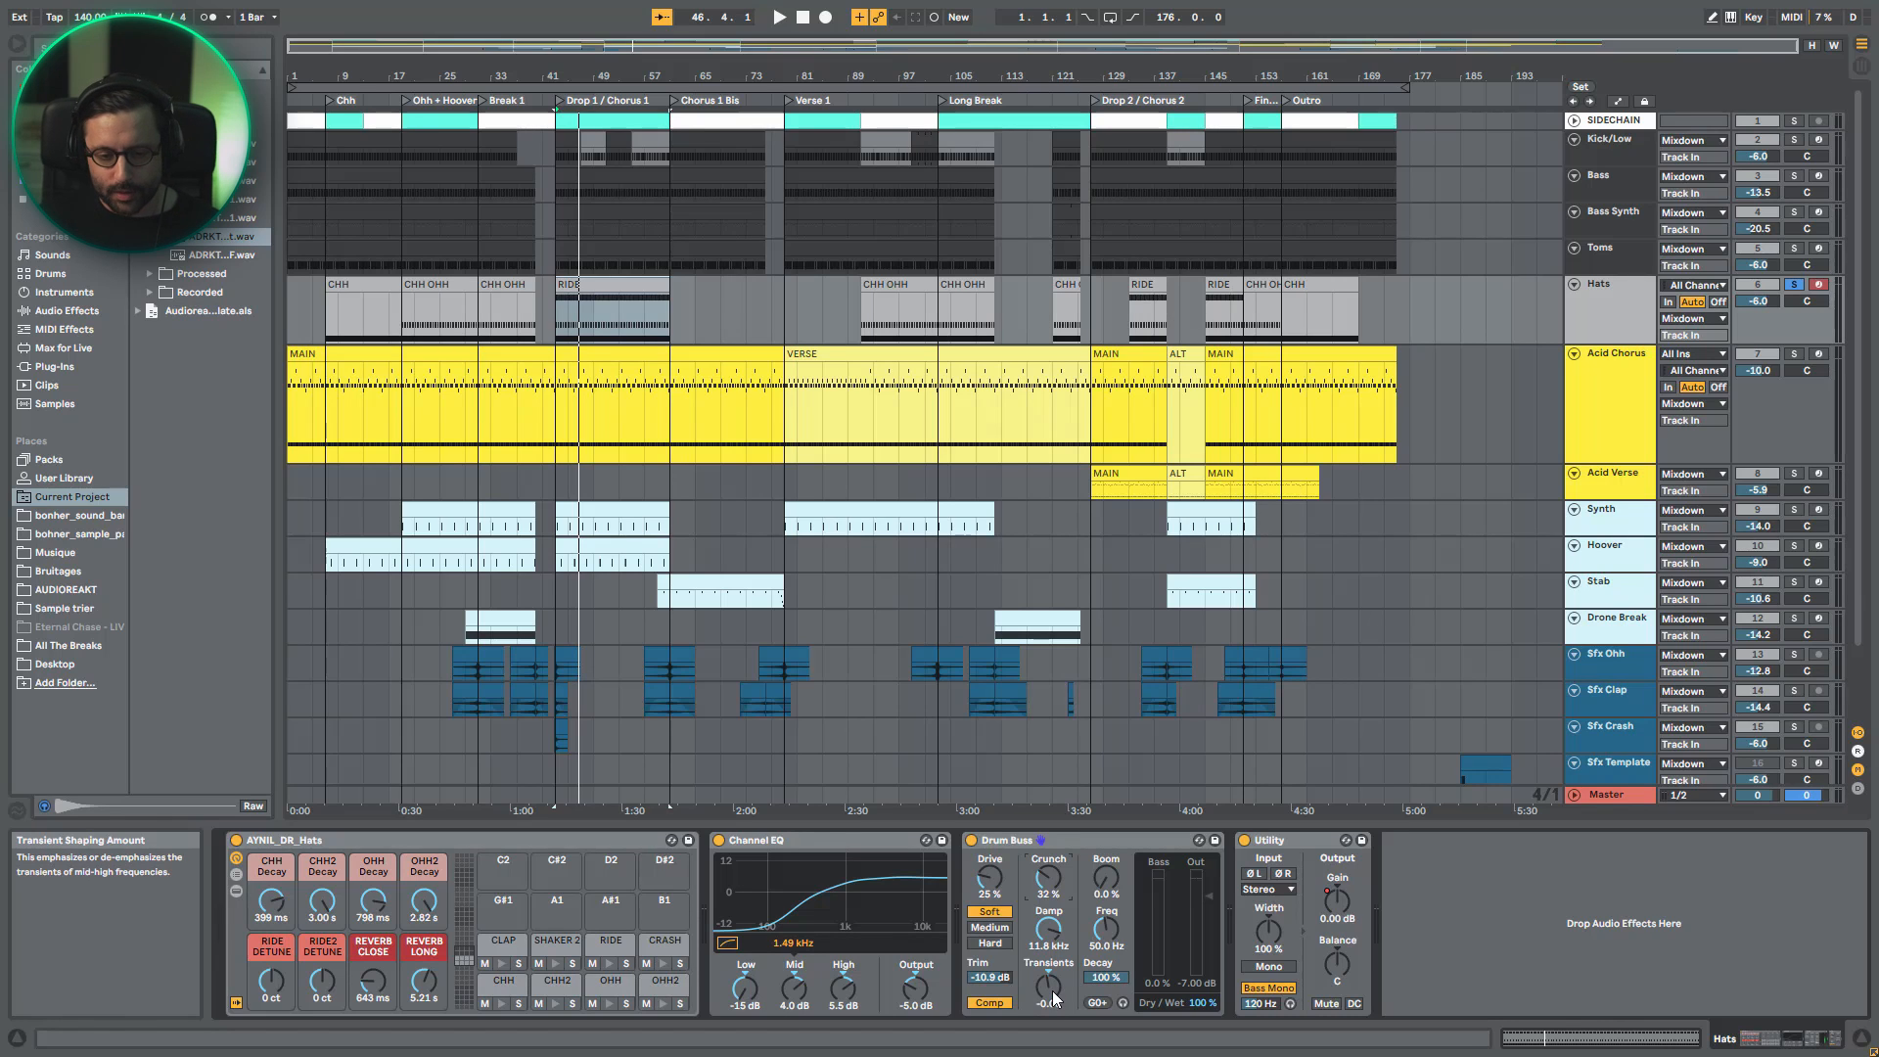
{"action": "key", "text": "space"}
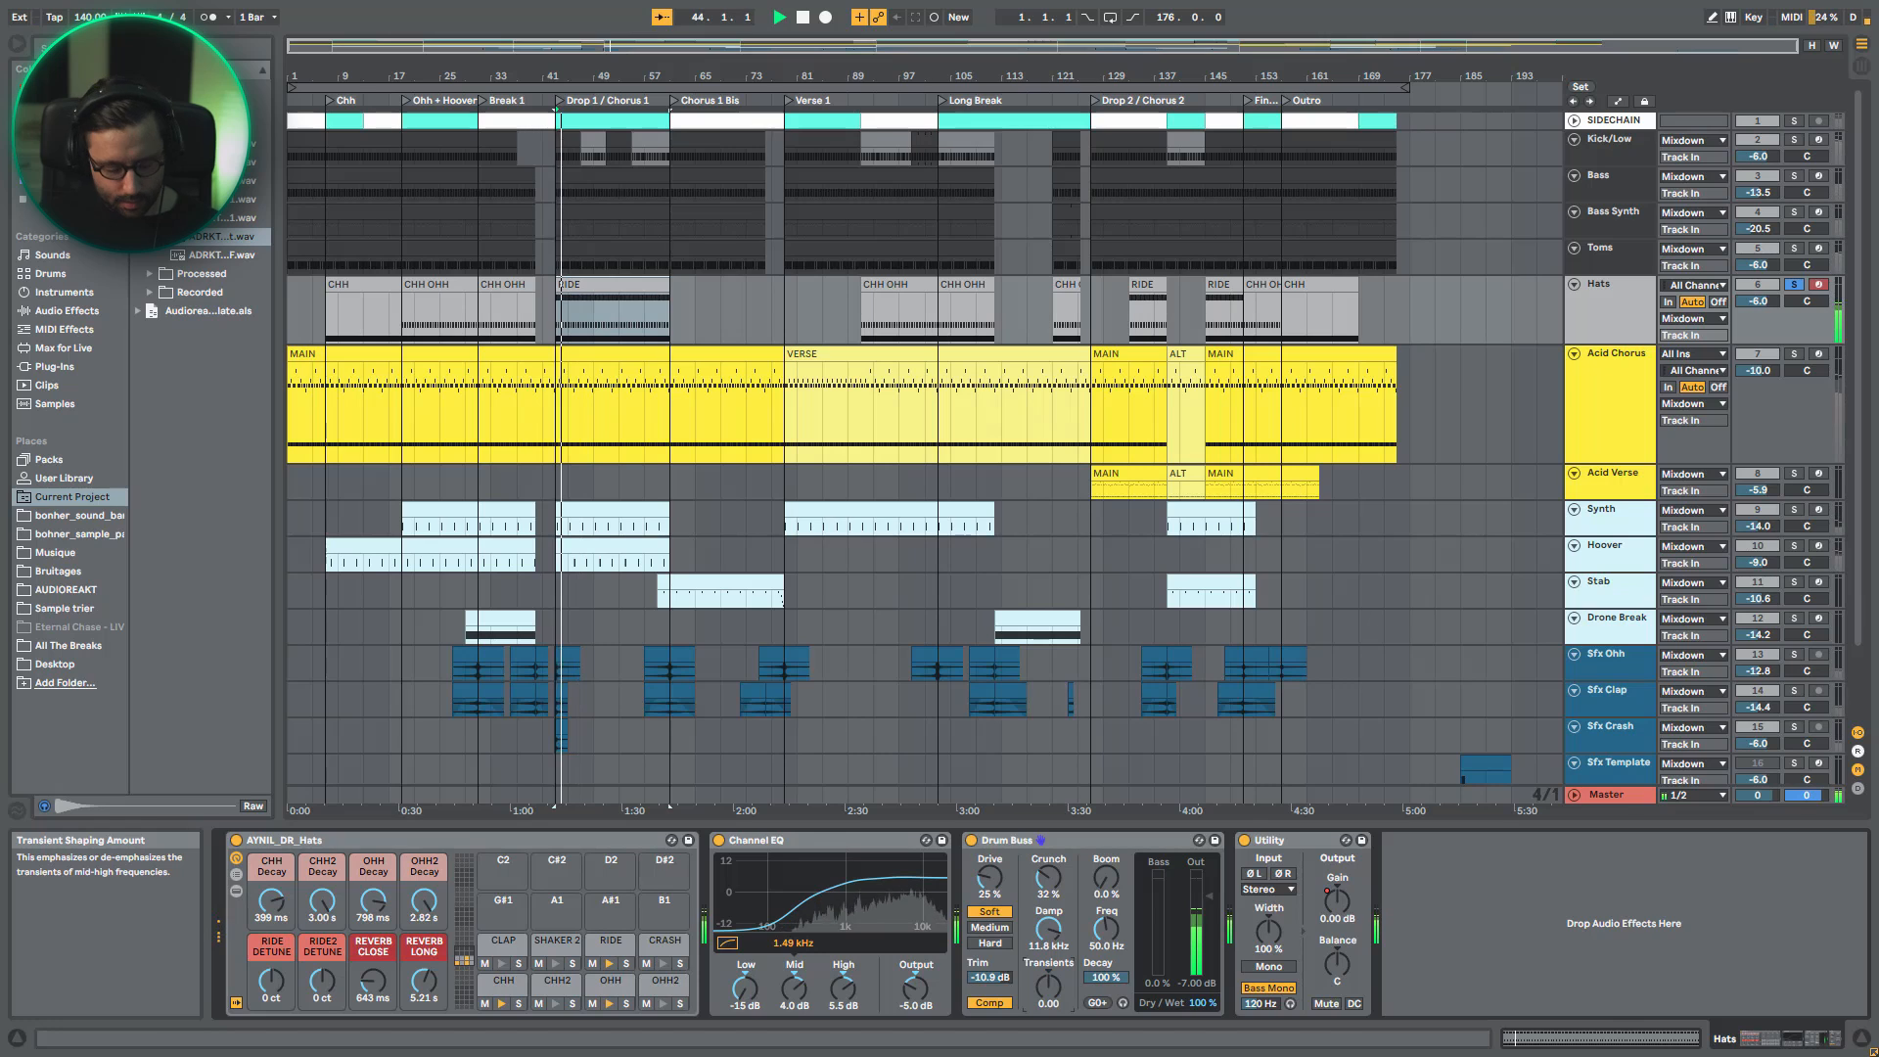
{"action": "left_click_drag", "start_coordinate": [1053, 991], "coordinate": [1053, 996]}
{"action": "key", "text": "space"}
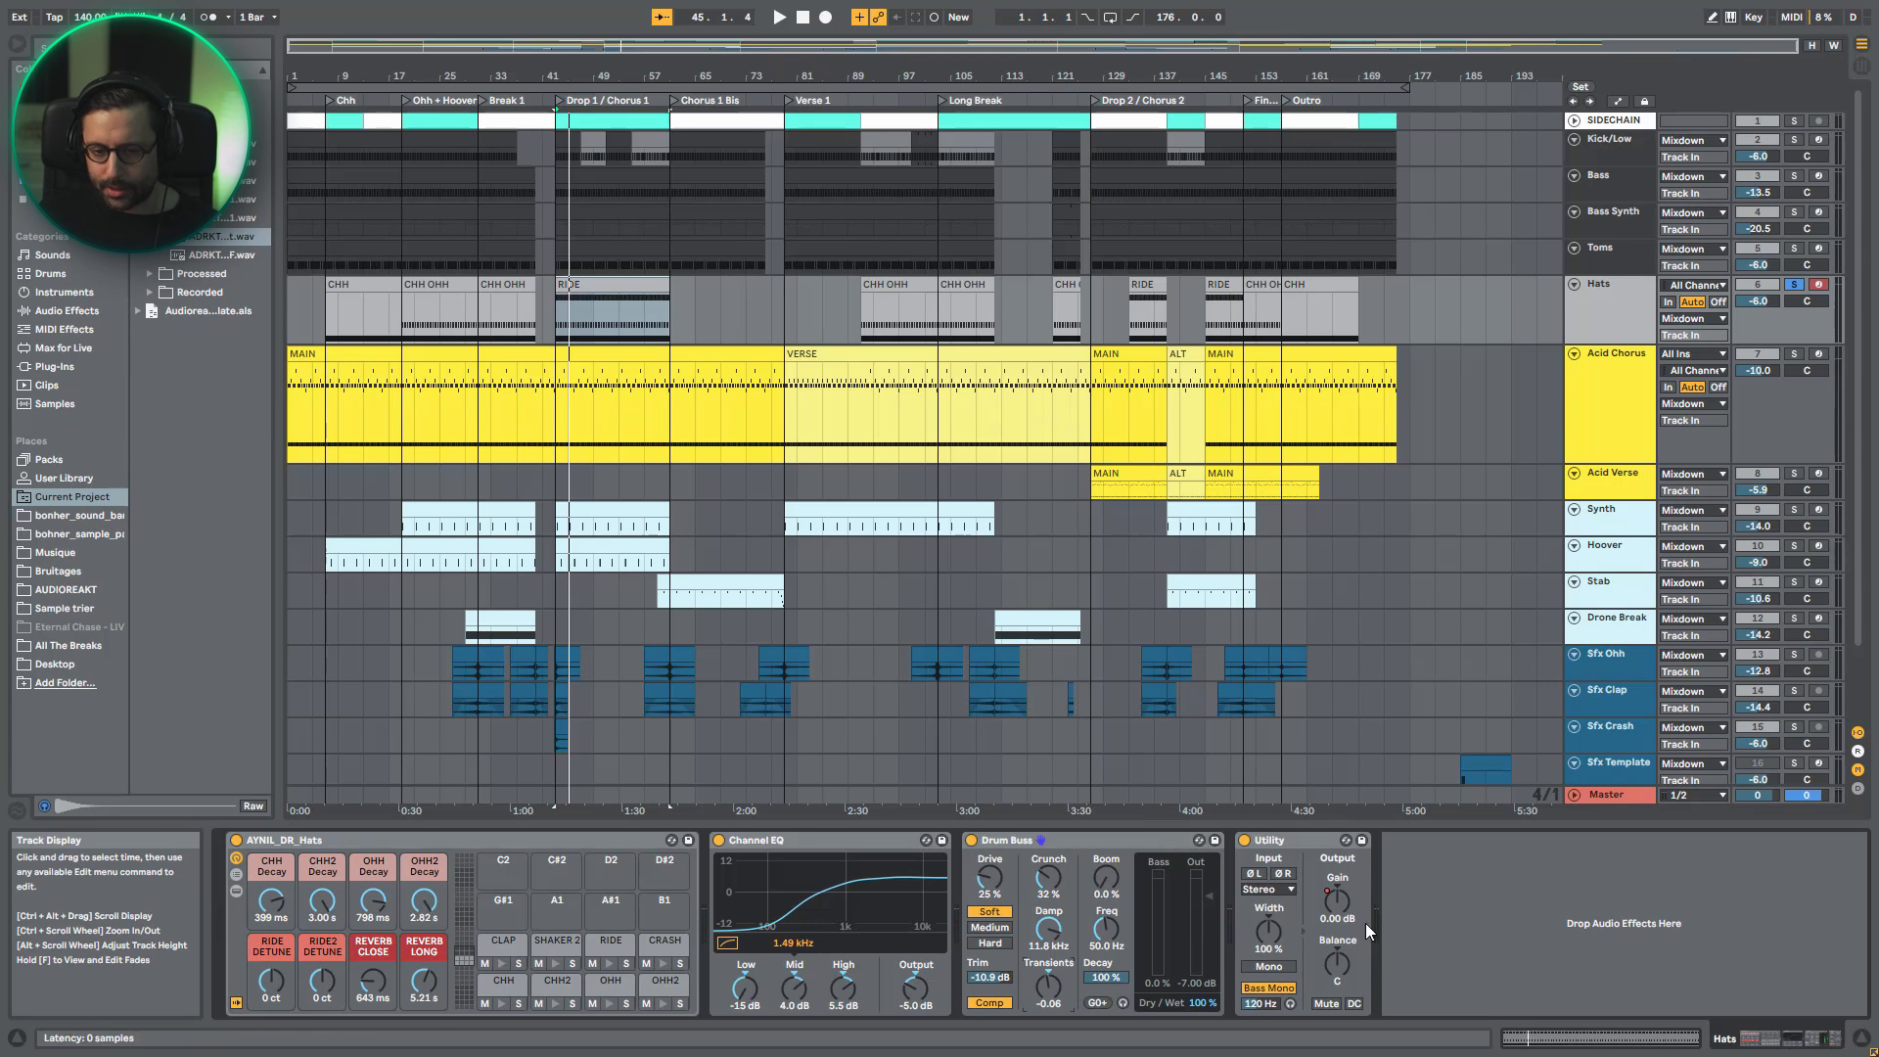
- Replay the hats, open the RIDE clip's notes in Drop 1 and select all its RIDE notes
{"action": "key", "text": "space"}
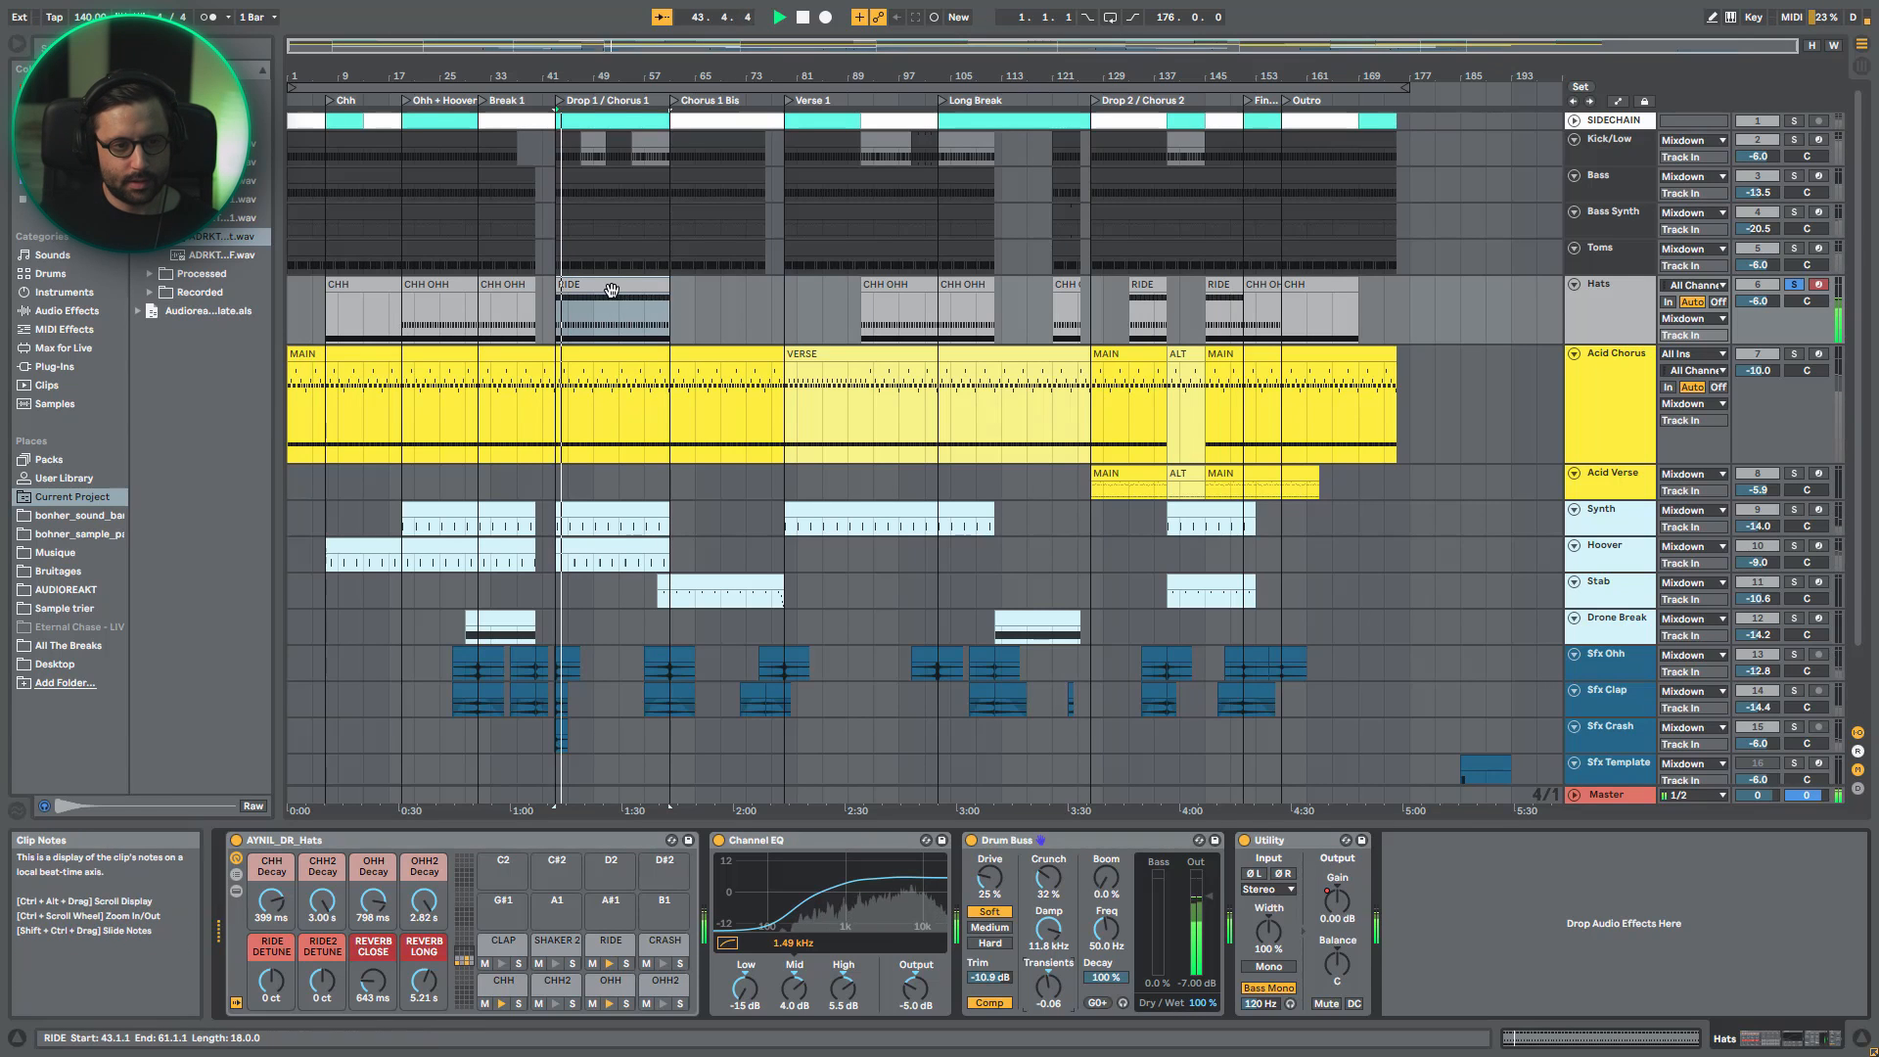
{"action": "double_click", "coordinate": [601, 332]}
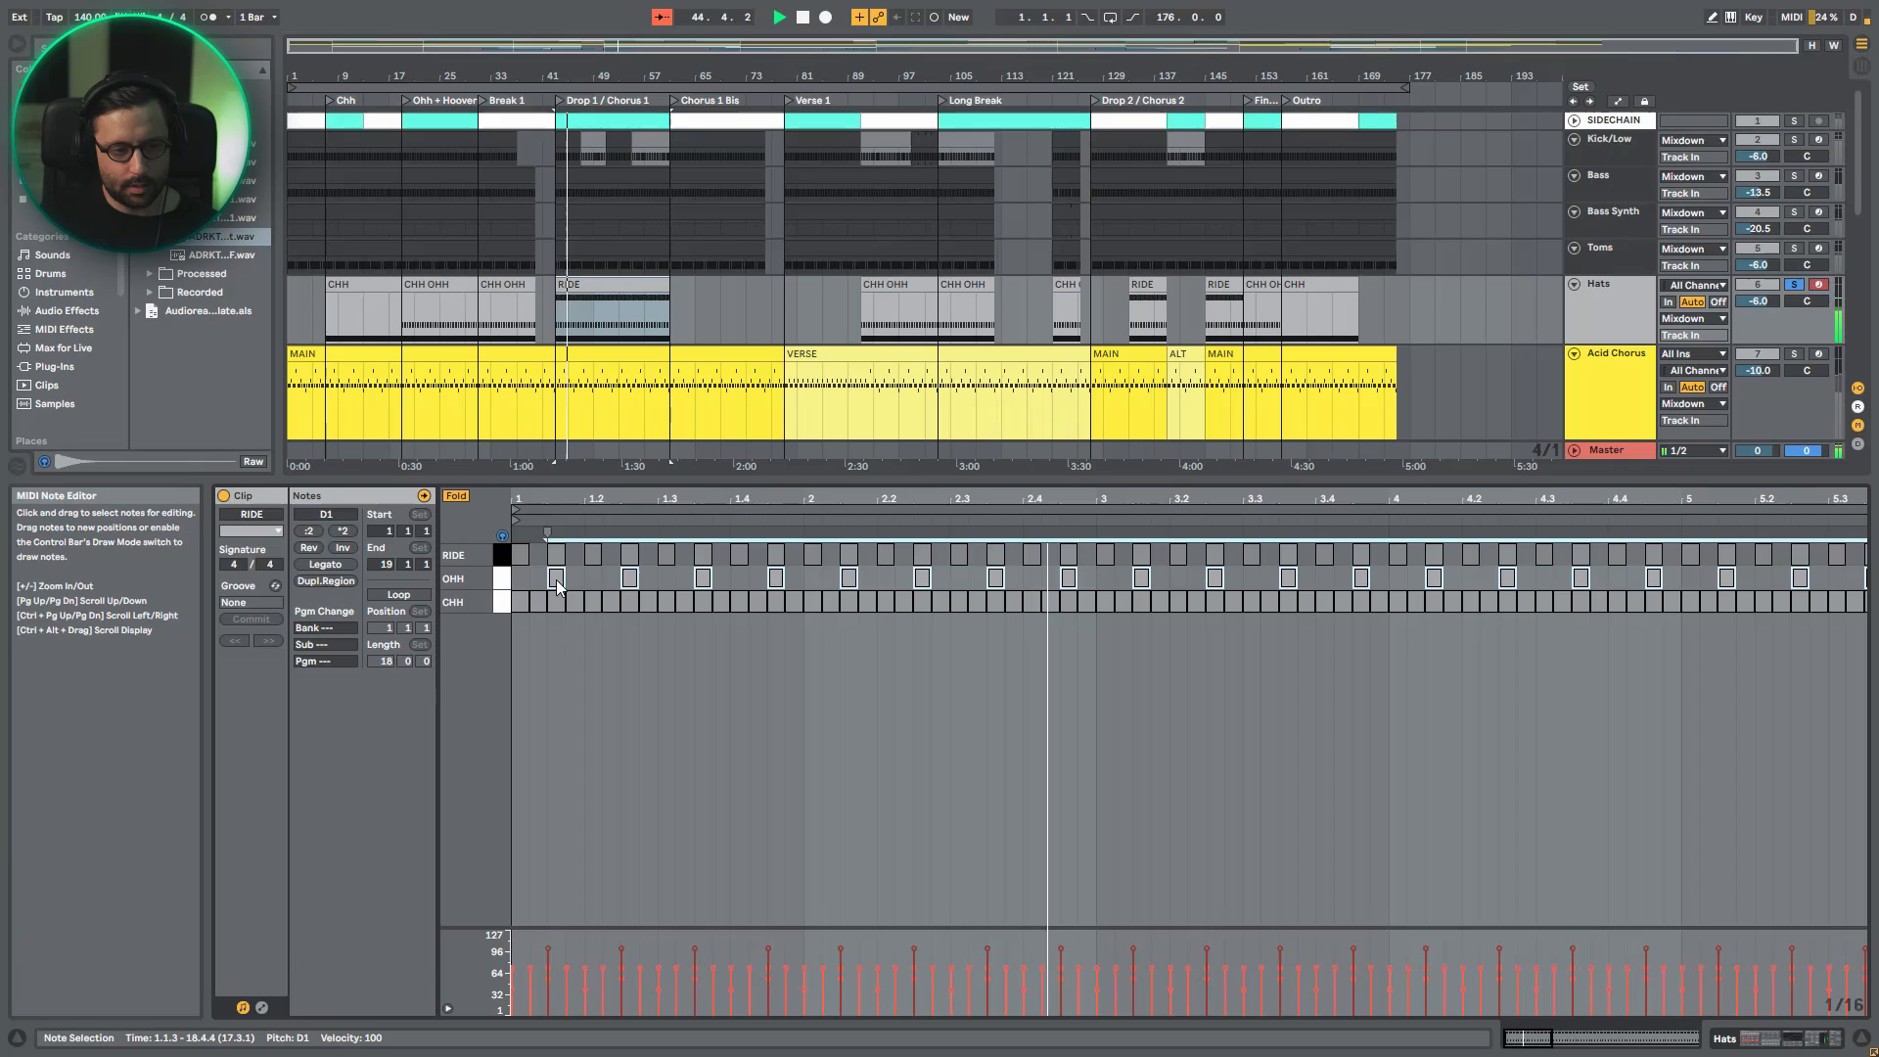
{"action": "key", "text": "space"}
{"action": "left_click", "coordinate": [504, 557]}
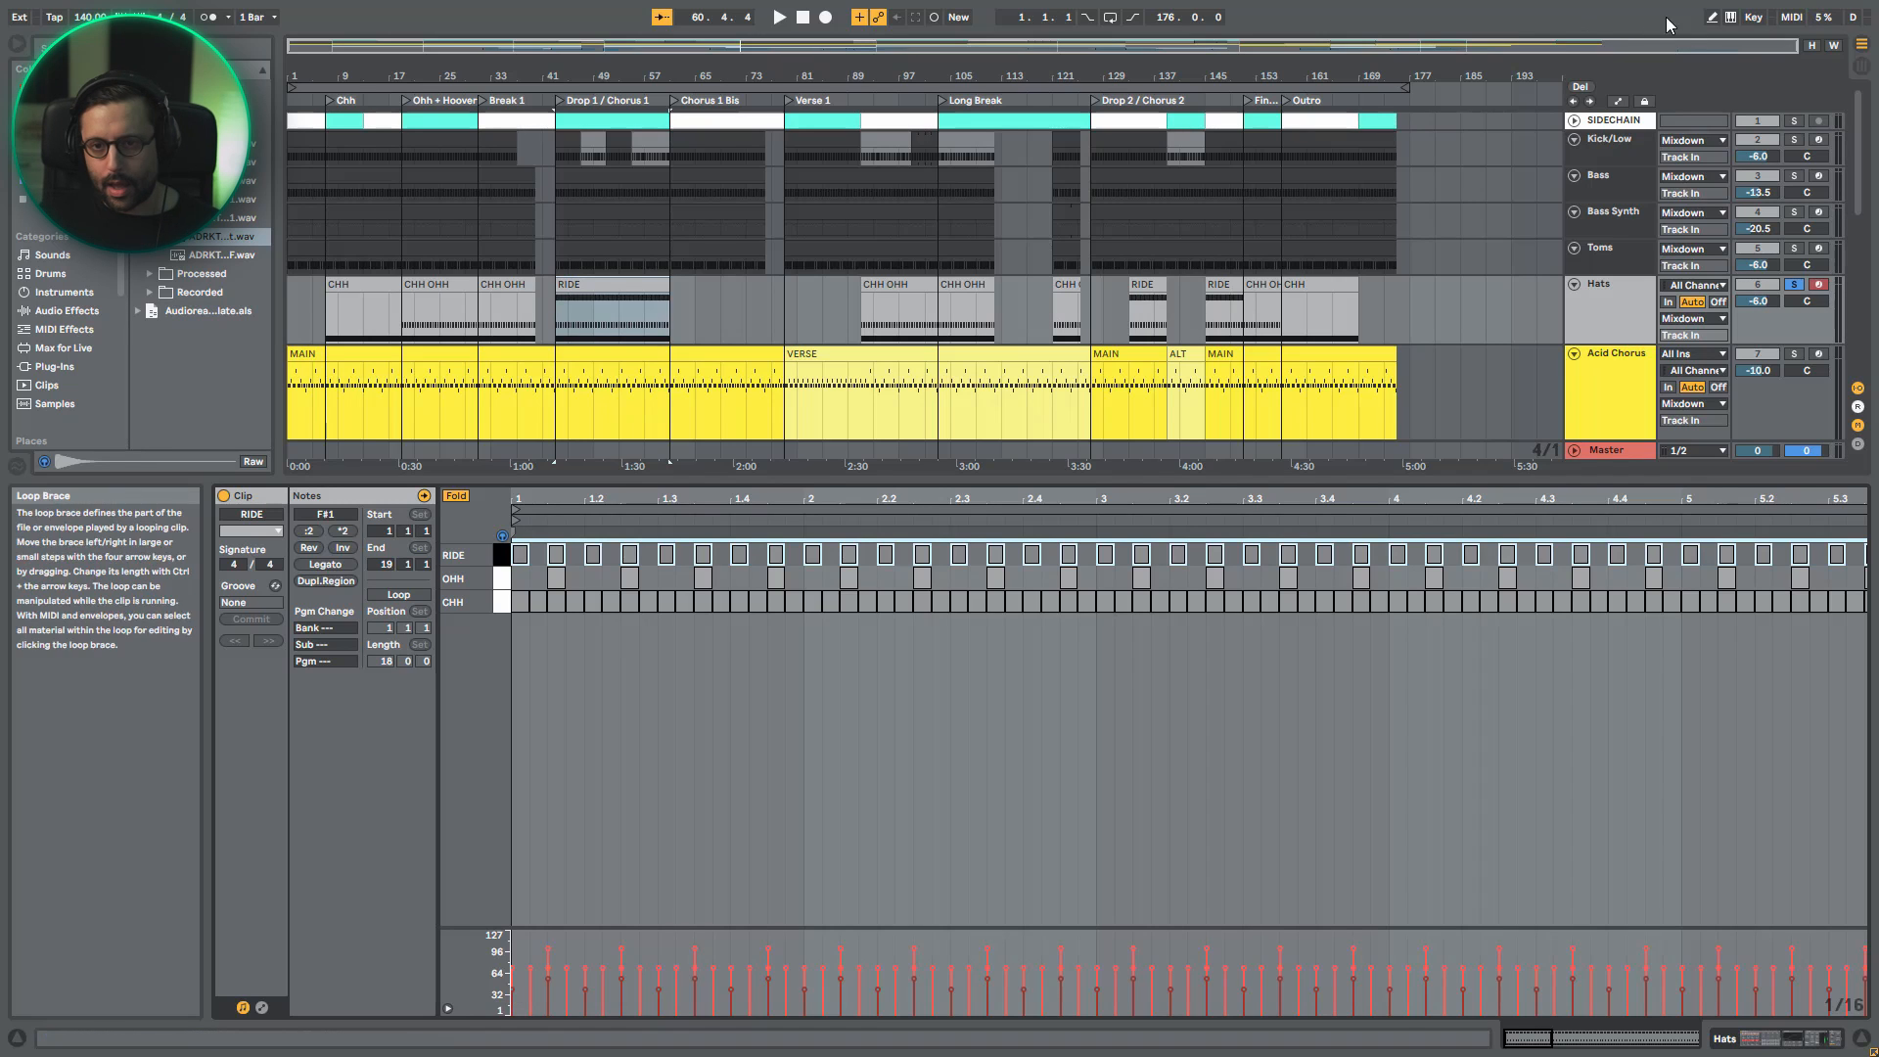
- Play the hats together with the Kick/Low track soloed, and clear the solos after stopping
{"action": "left_click", "coordinate": [1793, 140]}
{"action": "key", "text": "space"}
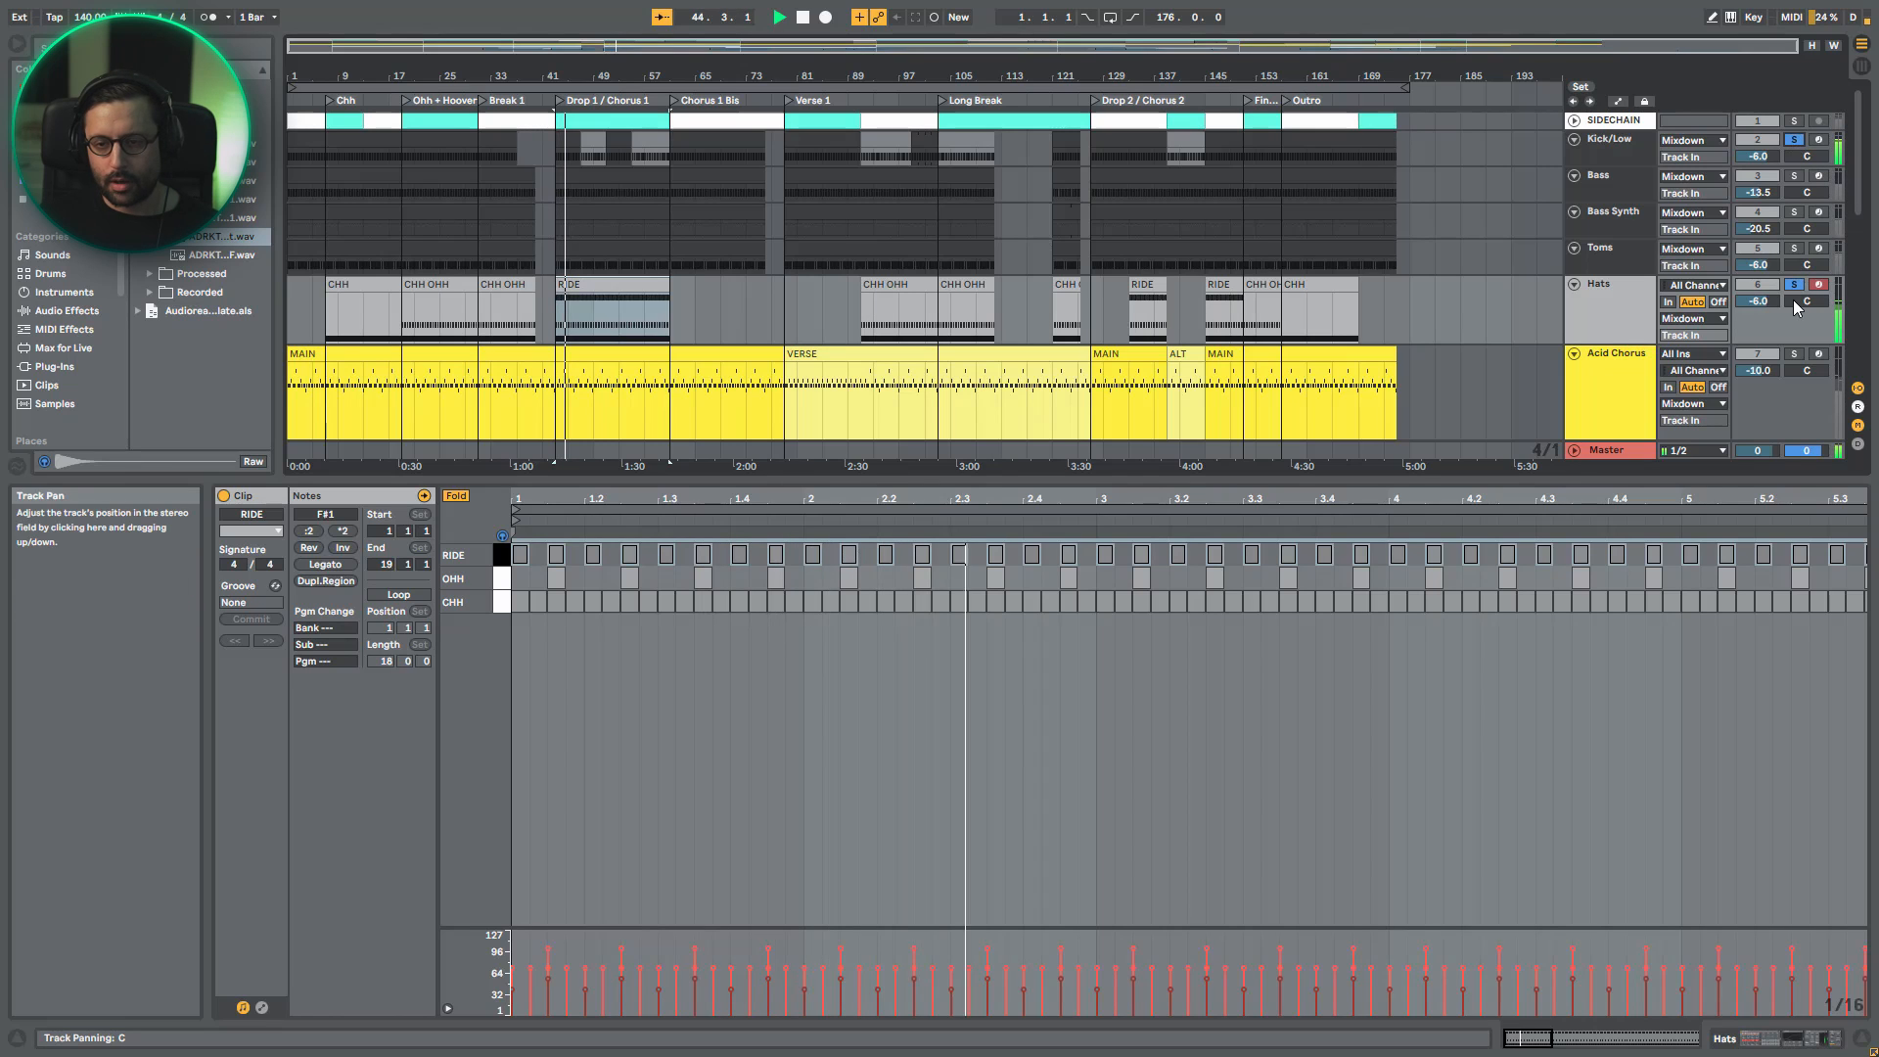
{"action": "key", "text": "space"}
{"action": "scroll", "coordinate": [1612, 296], "scroll_direction": "down", "scroll_amount": 3}
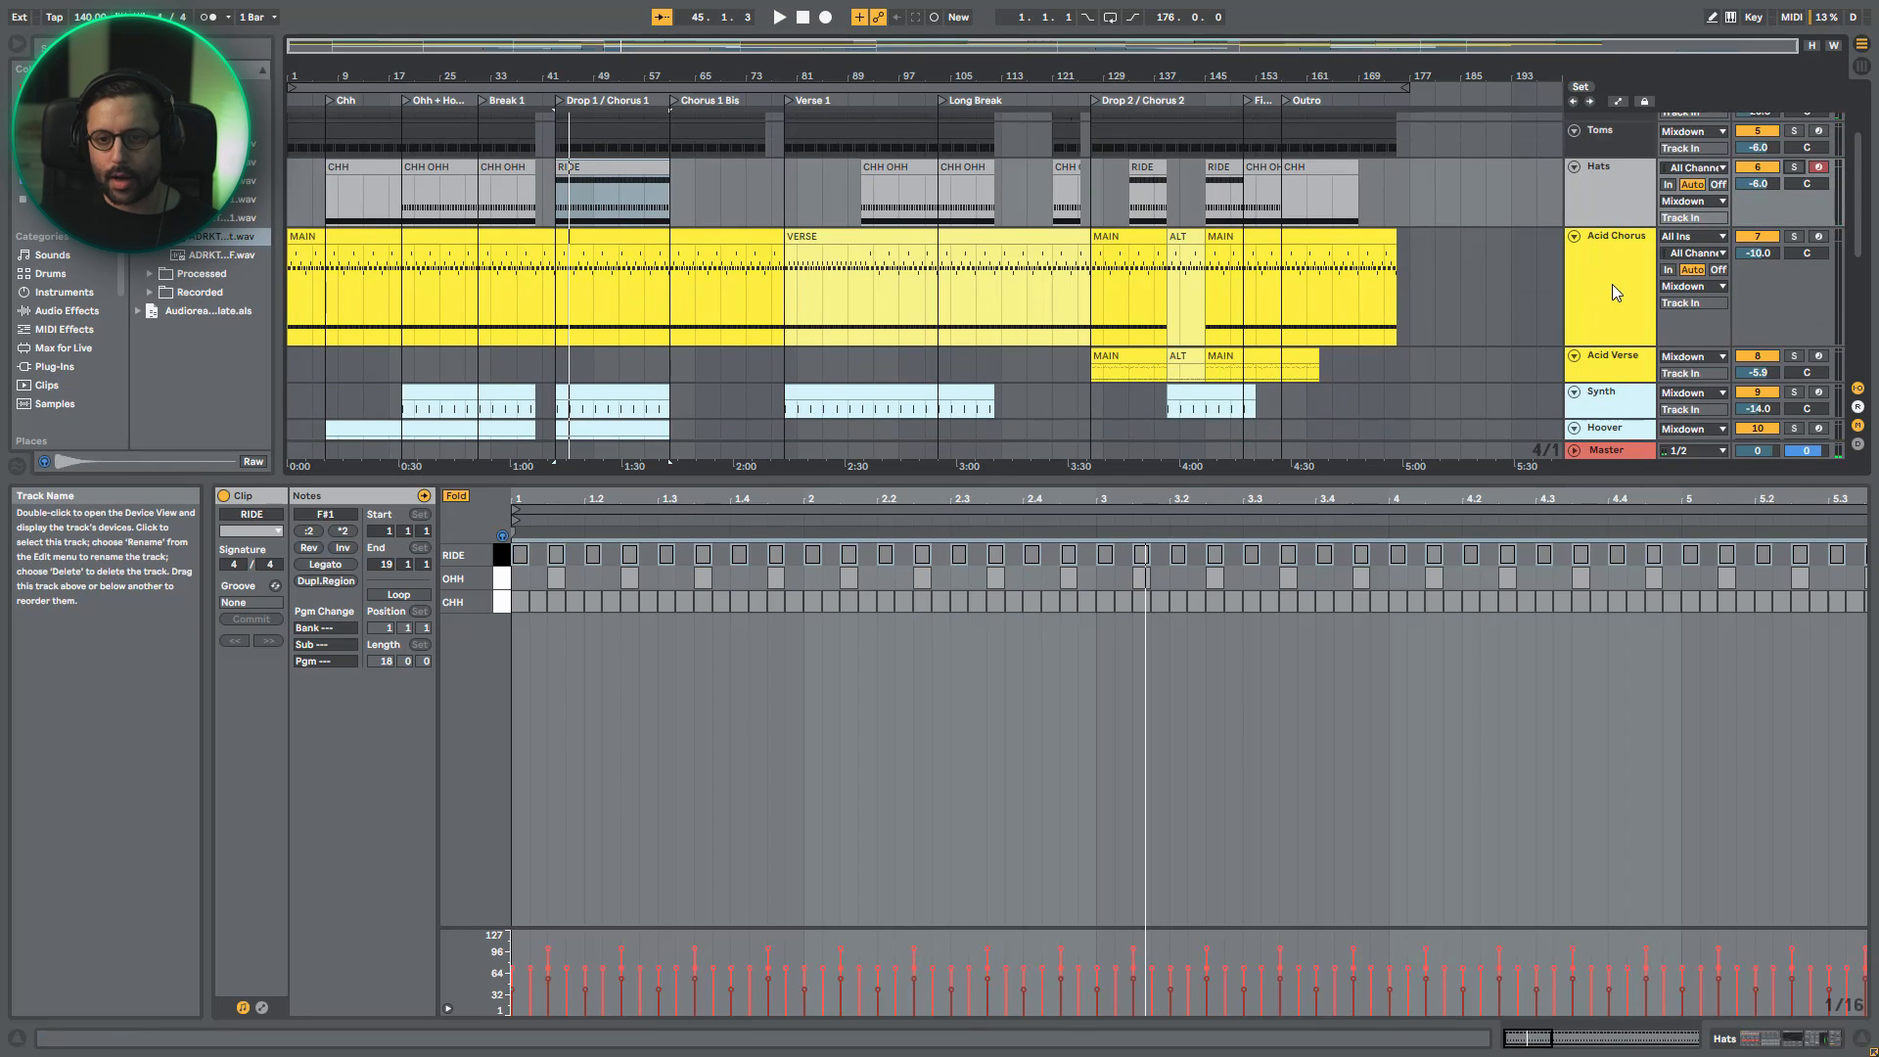
- Compare the device chains of the Acid Chorus and Acid Verse tracks, and solo Acid Verse
{"action": "left_click", "coordinate": [1611, 284]}
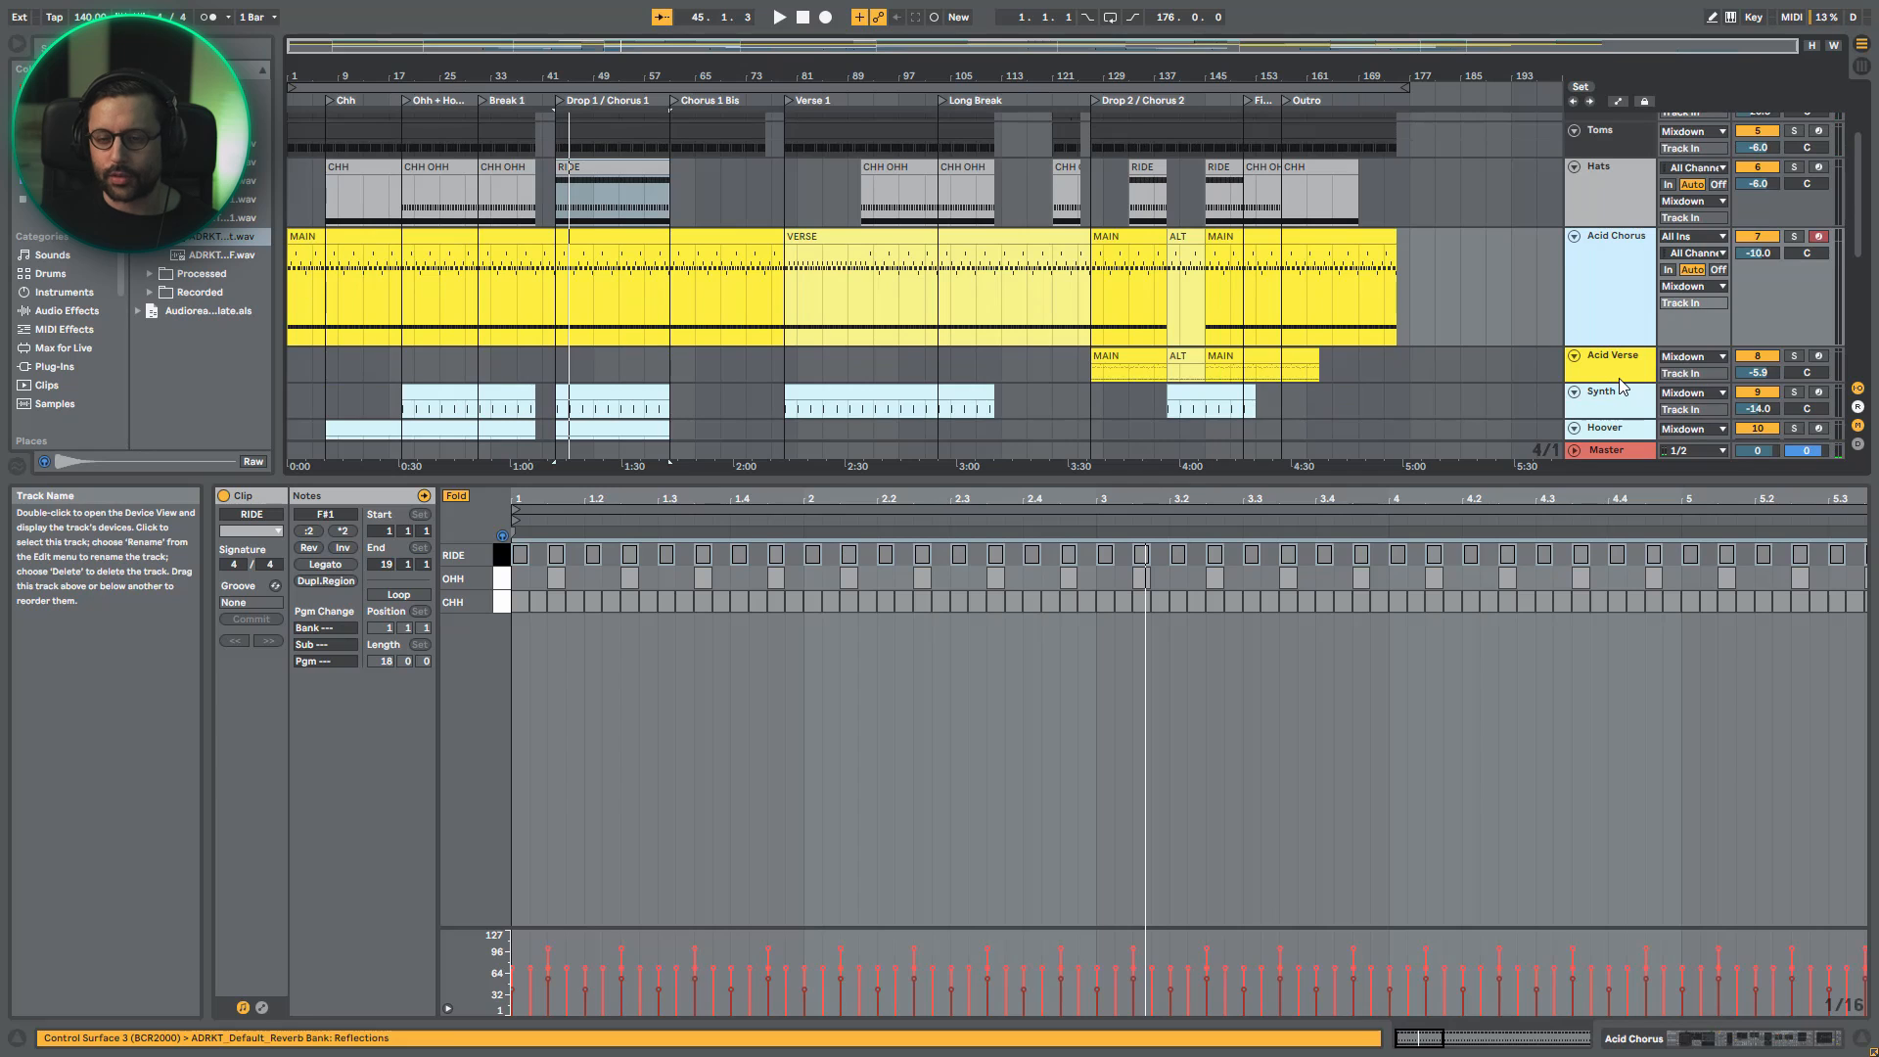
{"action": "left_click", "coordinate": [1619, 377]}
{"action": "left_click", "coordinate": [1795, 1045]}
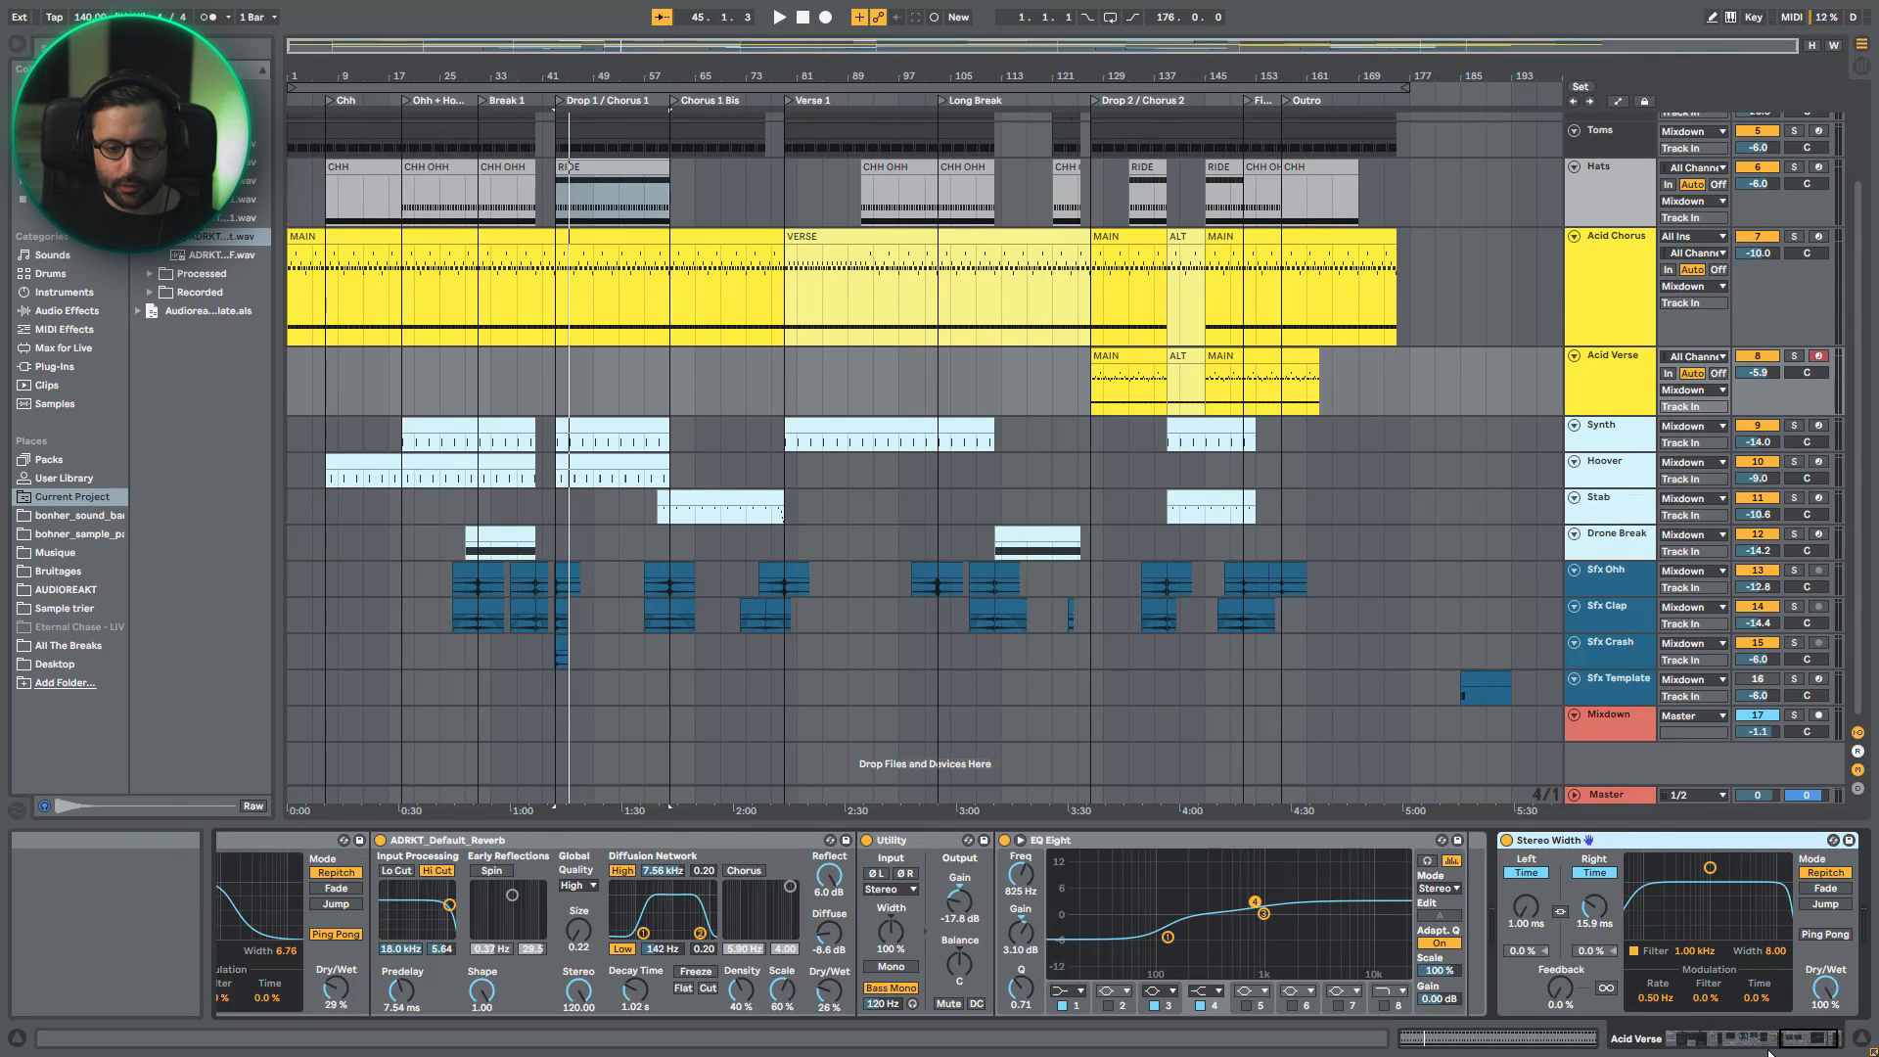
{"action": "left_click_drag", "start_coordinate": [1793, 1043], "coordinate": [1614, 1038]}
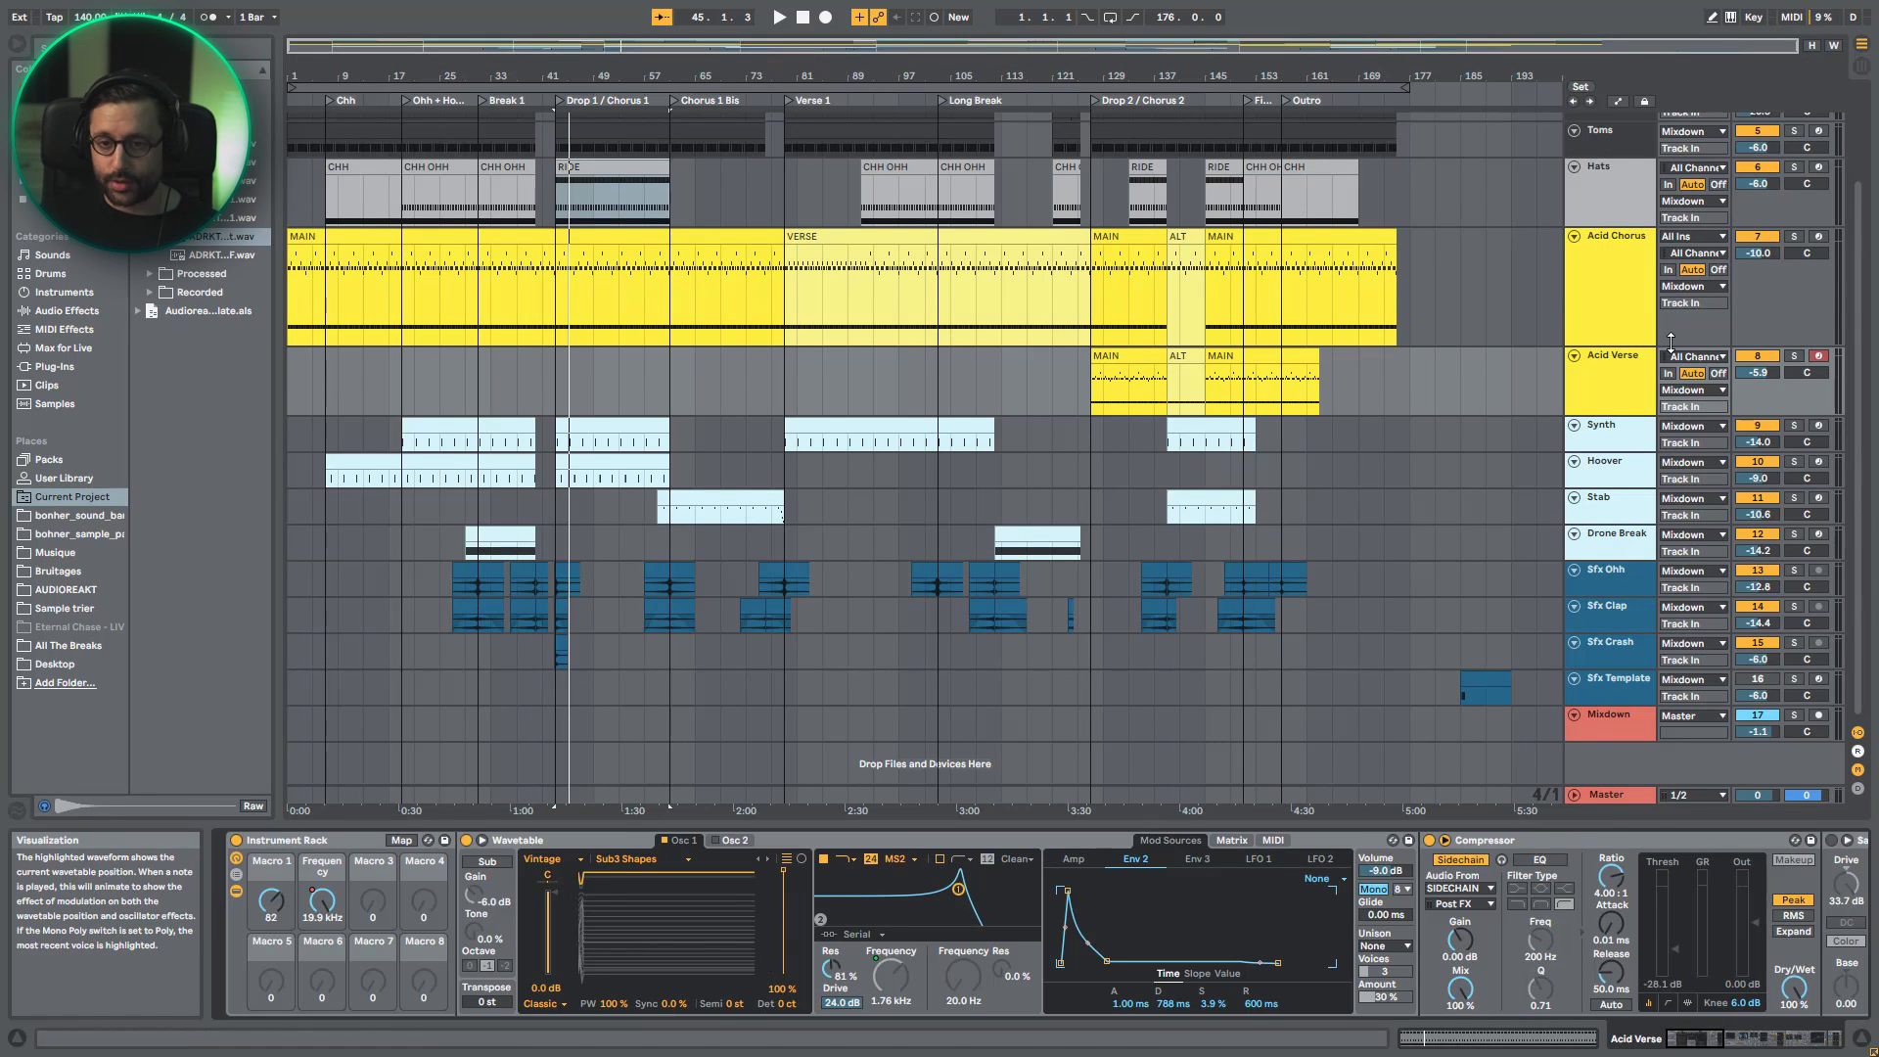
{"action": "left_click", "coordinate": [1599, 284]}
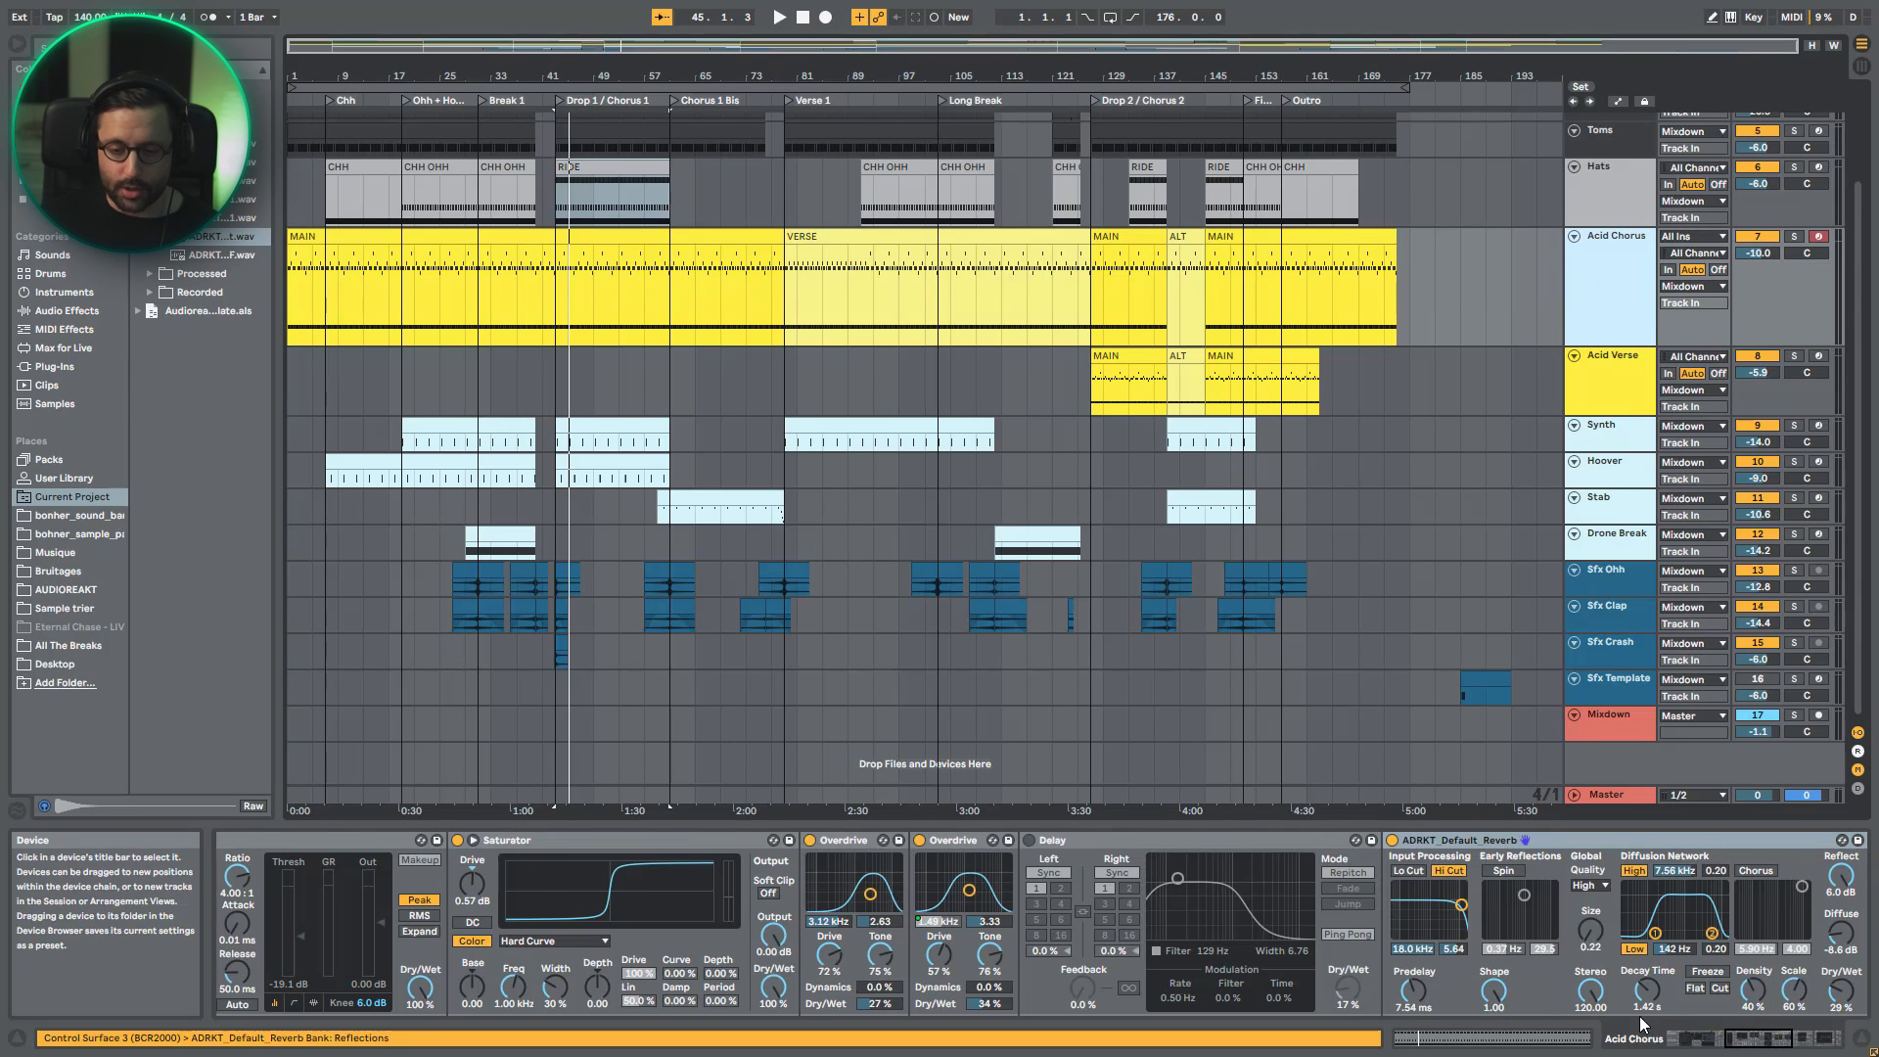
{"action": "left_click", "coordinate": [1635, 379]}
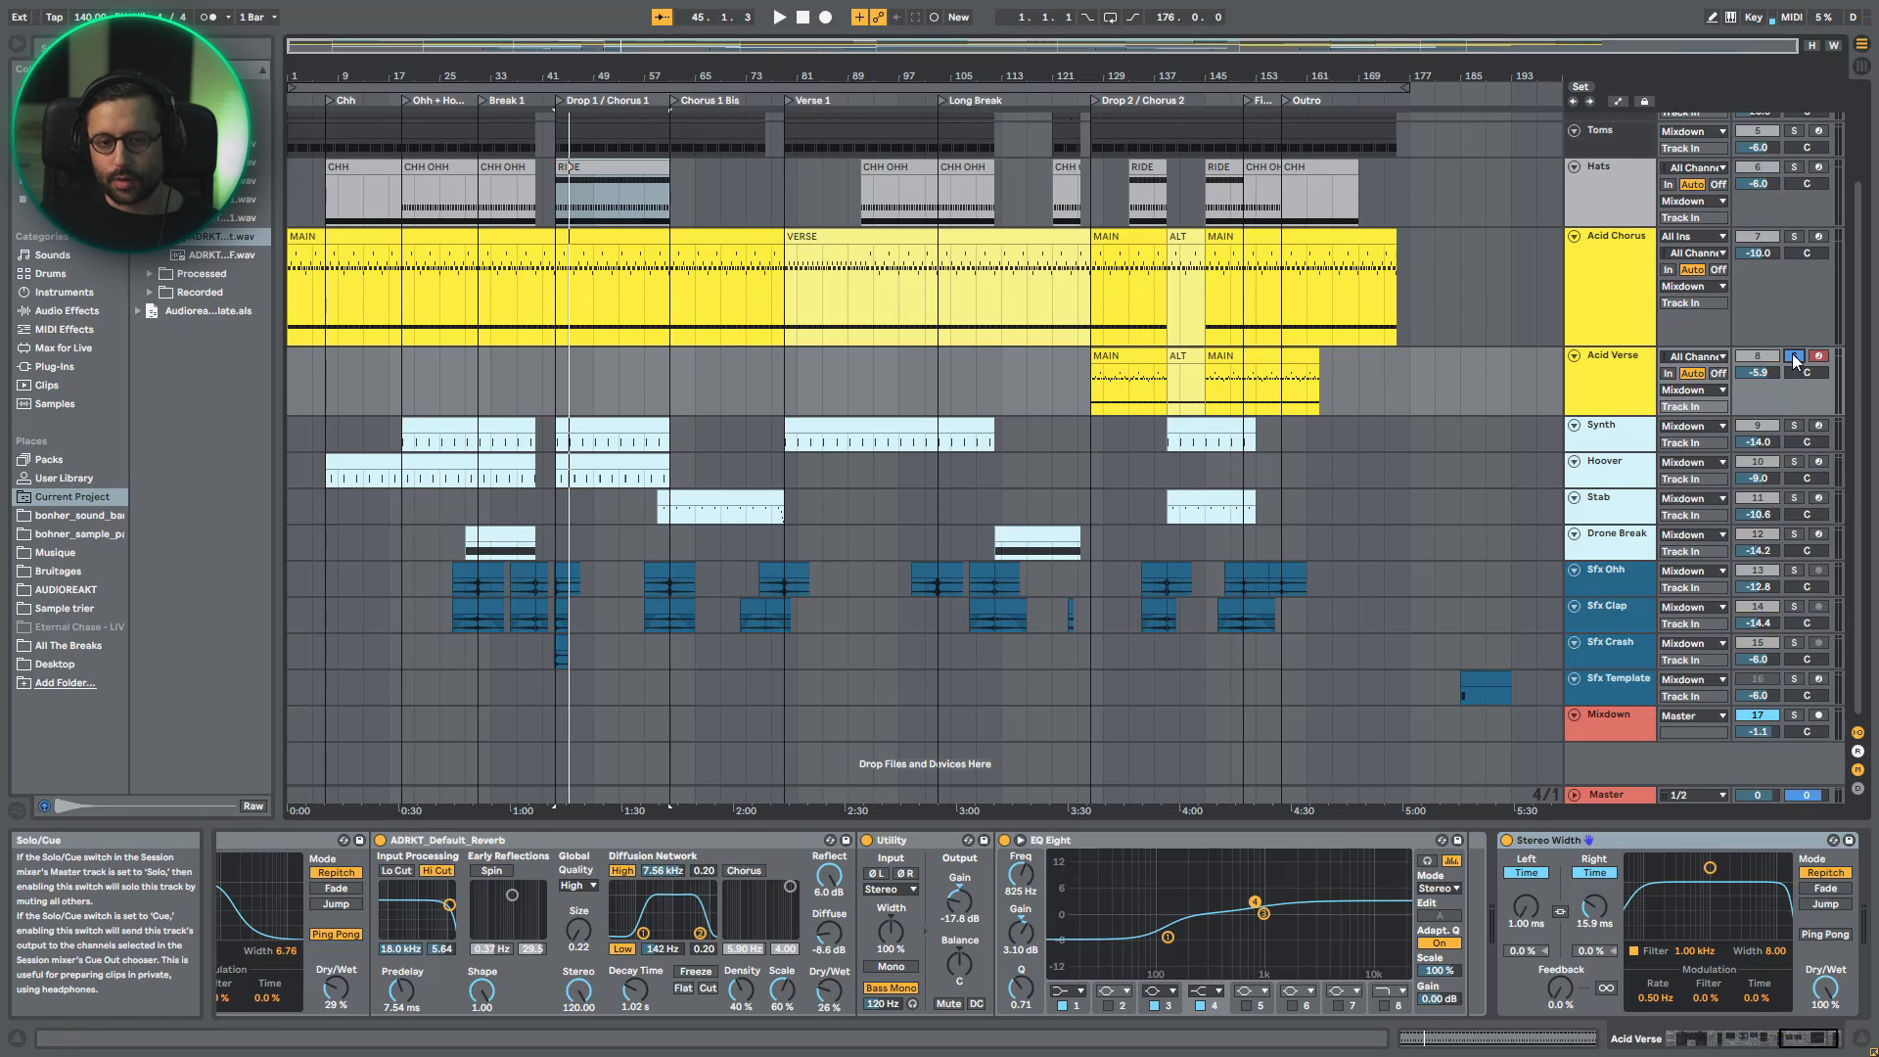
- Play the first MAIN clip of Acid Verse, switching the solo between Acid Chorus and Acid Verse to compare them
{"action": "left_click", "coordinate": [1140, 358]}
{"action": "key", "text": "space"}
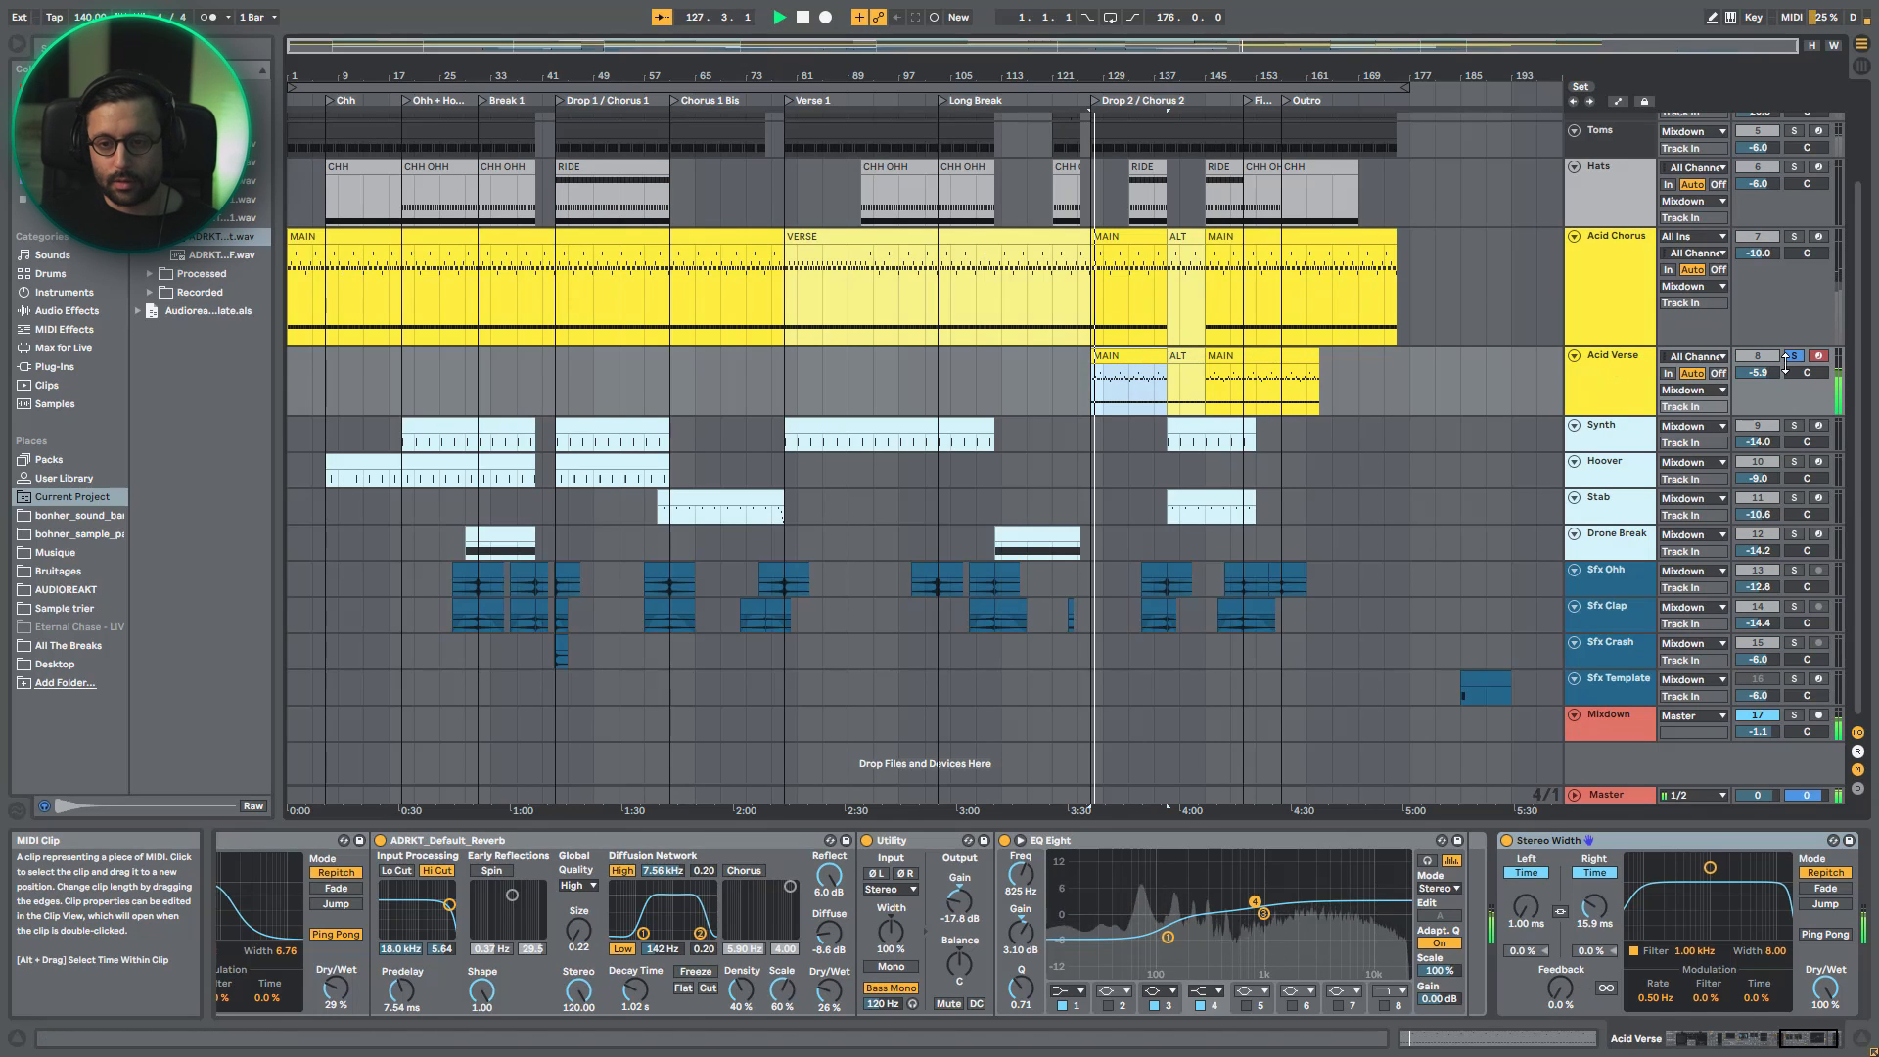
{"action": "left_click", "coordinate": [1793, 236]}
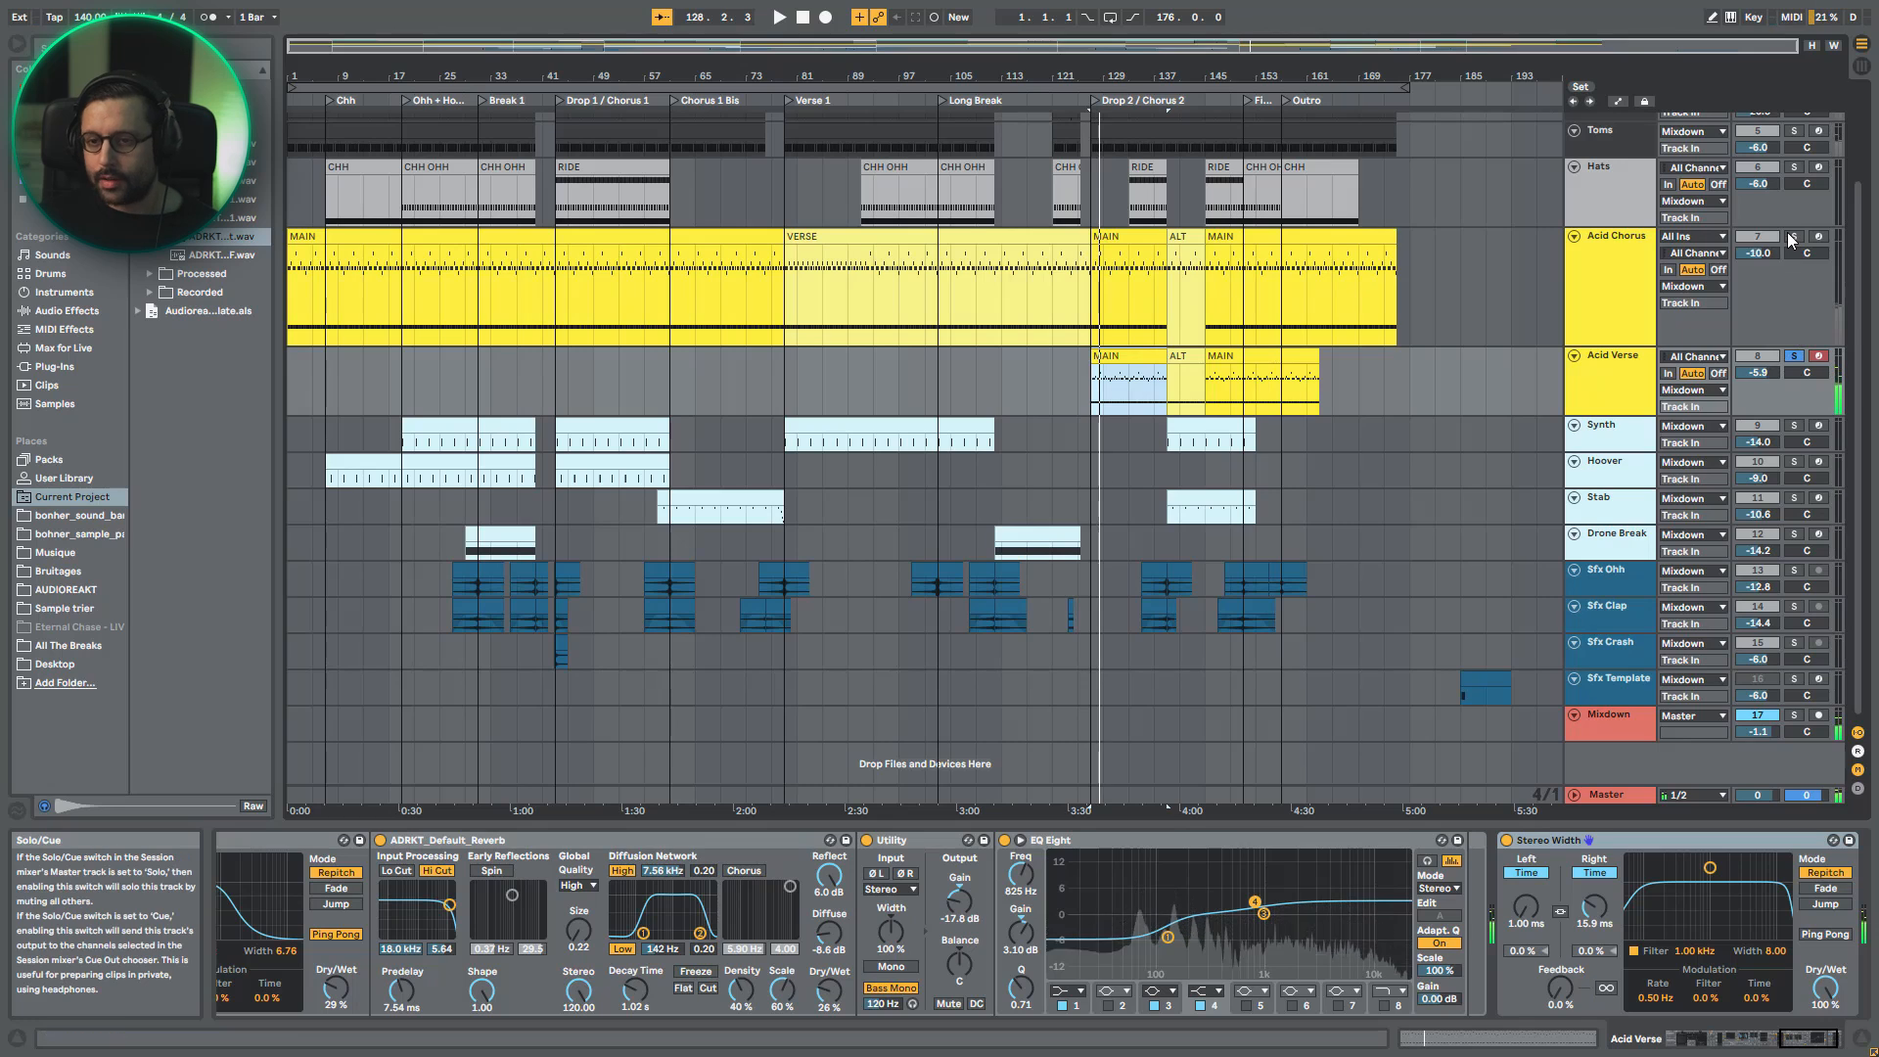
{"action": "key", "text": "space"}
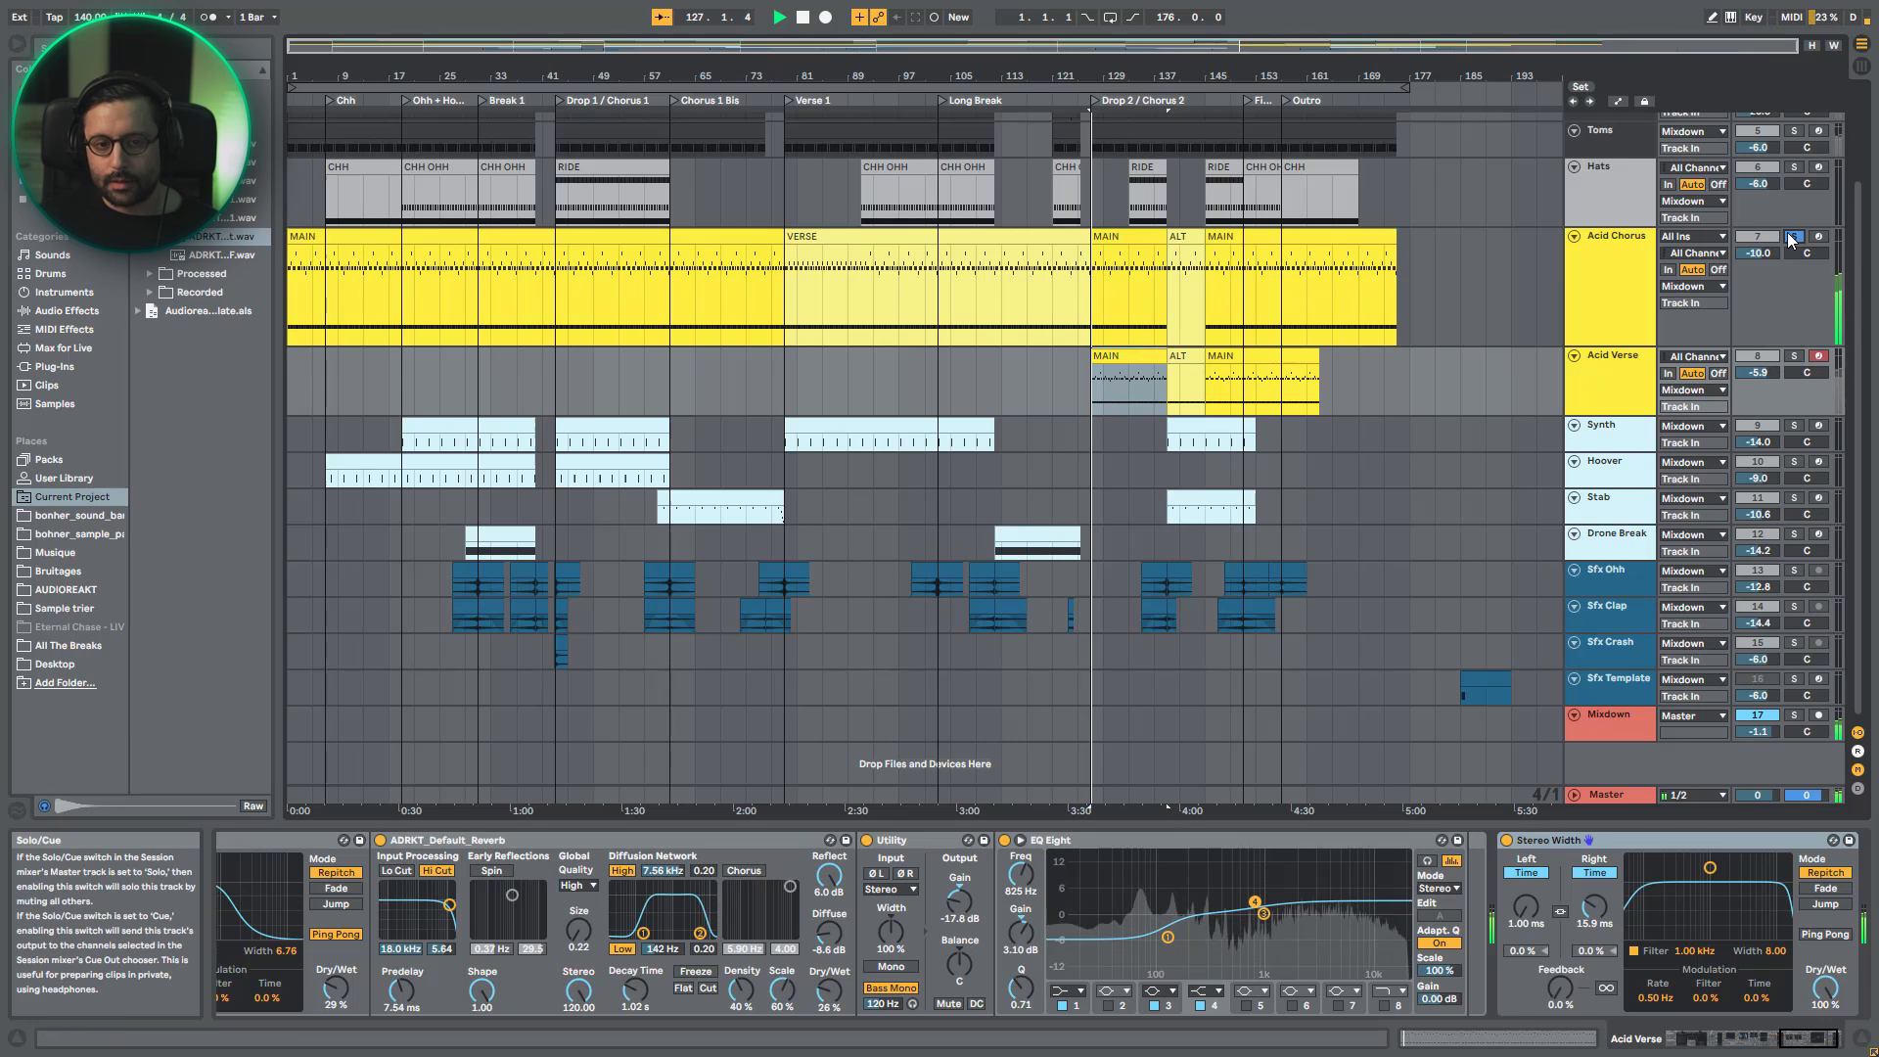
{"action": "left_click", "coordinate": [1795, 356]}
{"action": "key", "text": "space"}
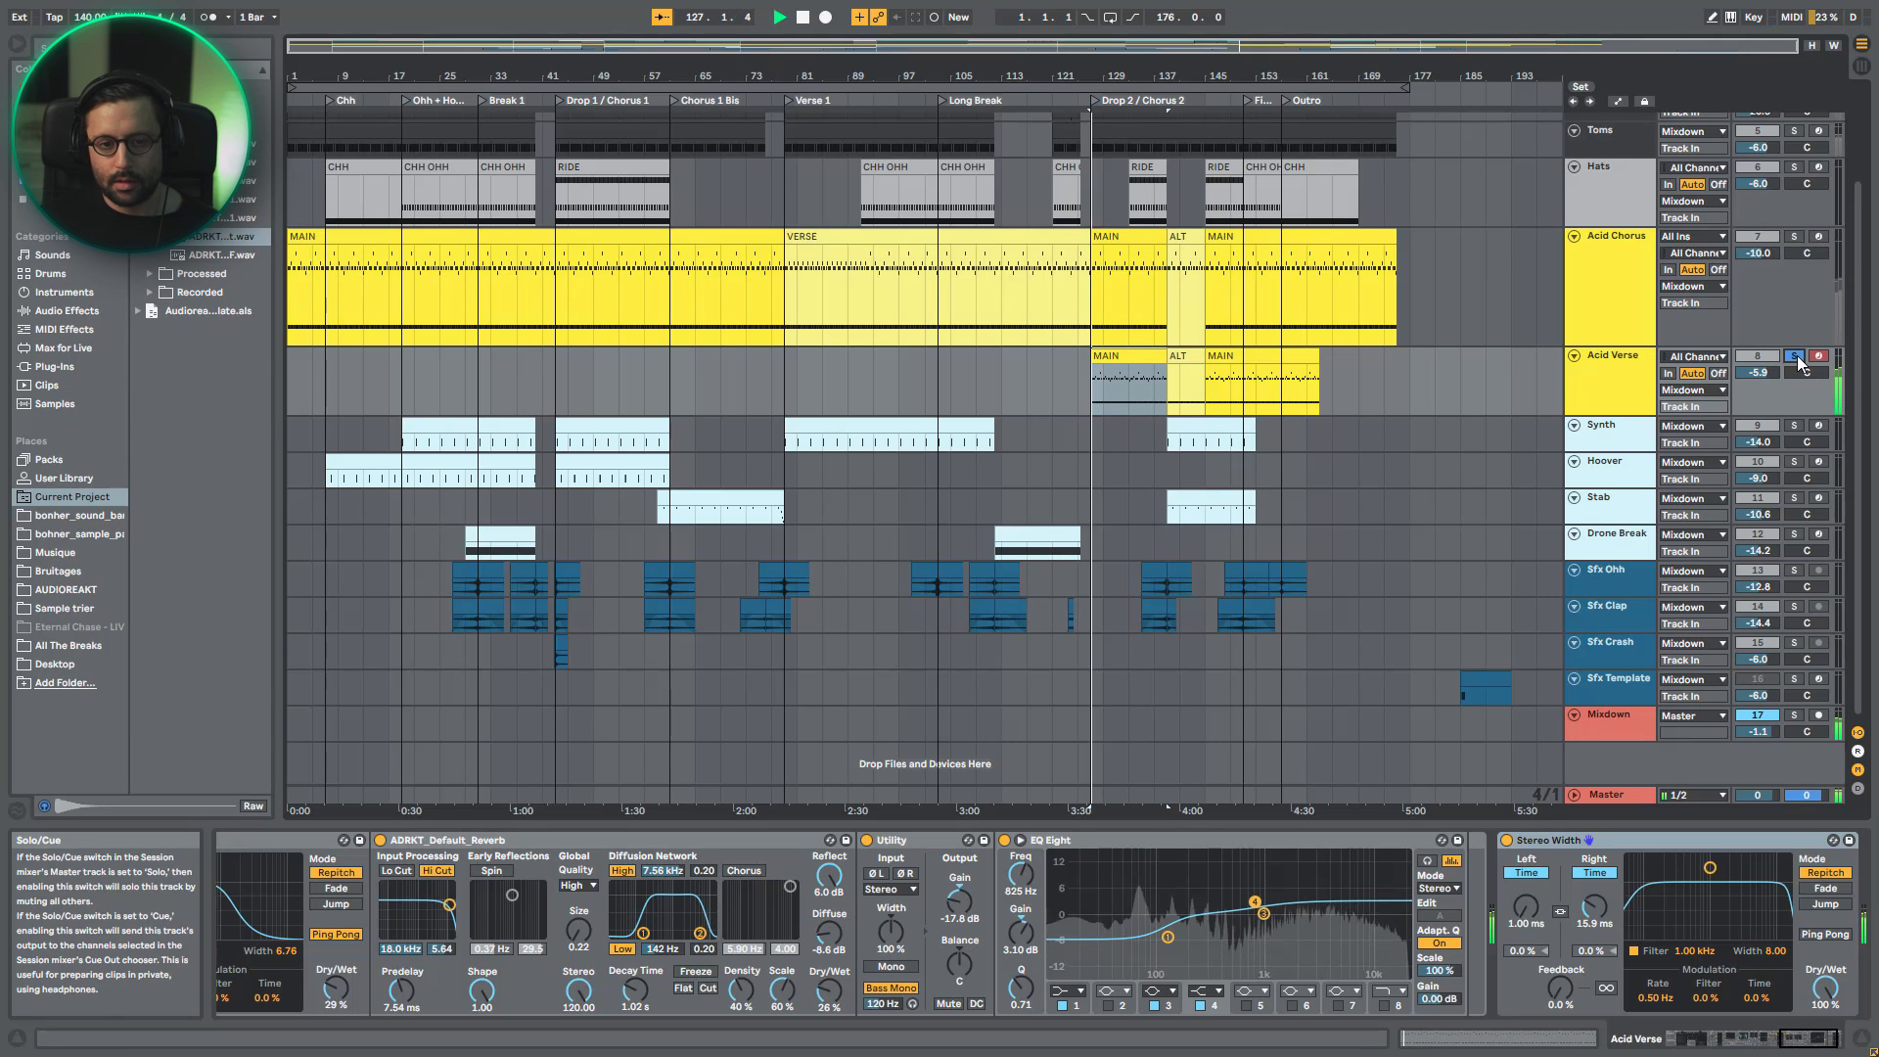
- Examine Acid Verse's Wavetable modulation matrix and amp envelope, and the Compressor and Saturators that follow
{"action": "left_click", "coordinate": [1702, 1034]}
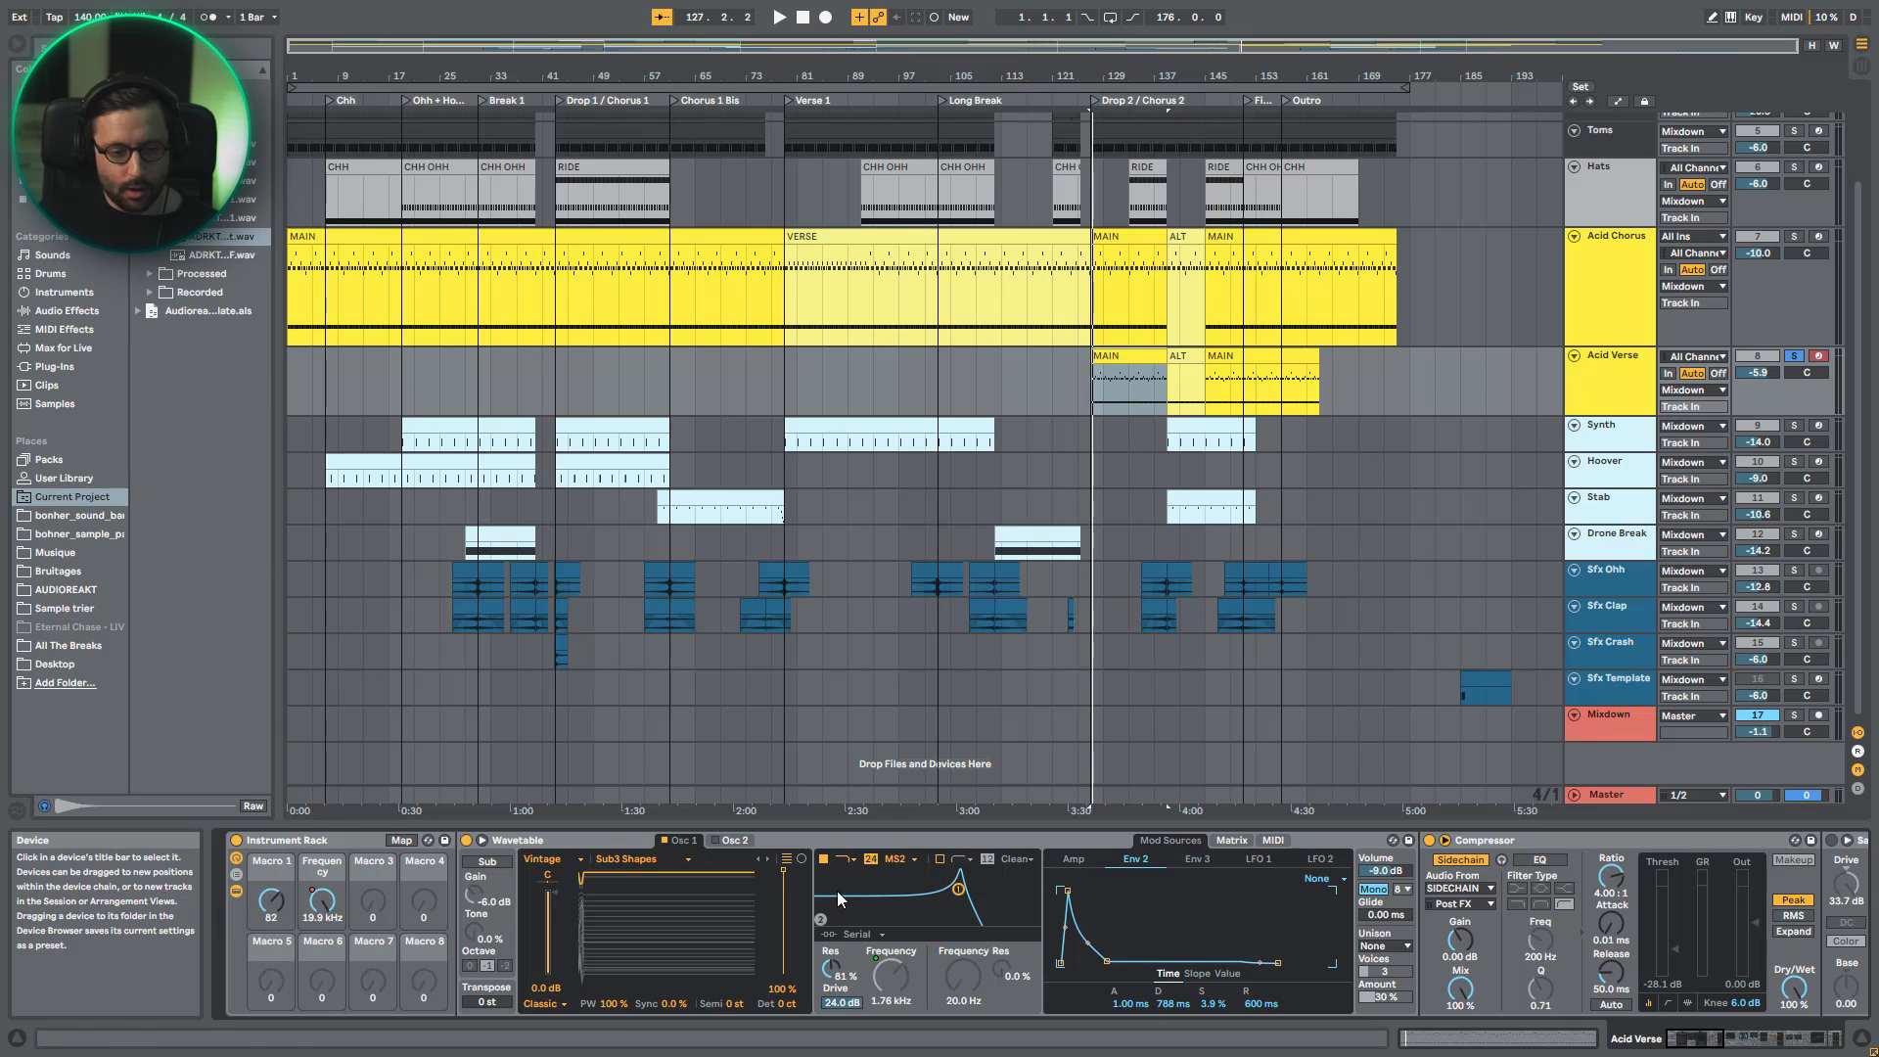
{"action": "left_click", "coordinate": [1231, 840]}
{"action": "left_click", "coordinate": [1174, 841]}
{"action": "left_click", "coordinate": [1074, 858]}
{"action": "scroll", "coordinate": [1423, 943], "scroll_direction": "right", "scroll_amount": 10}
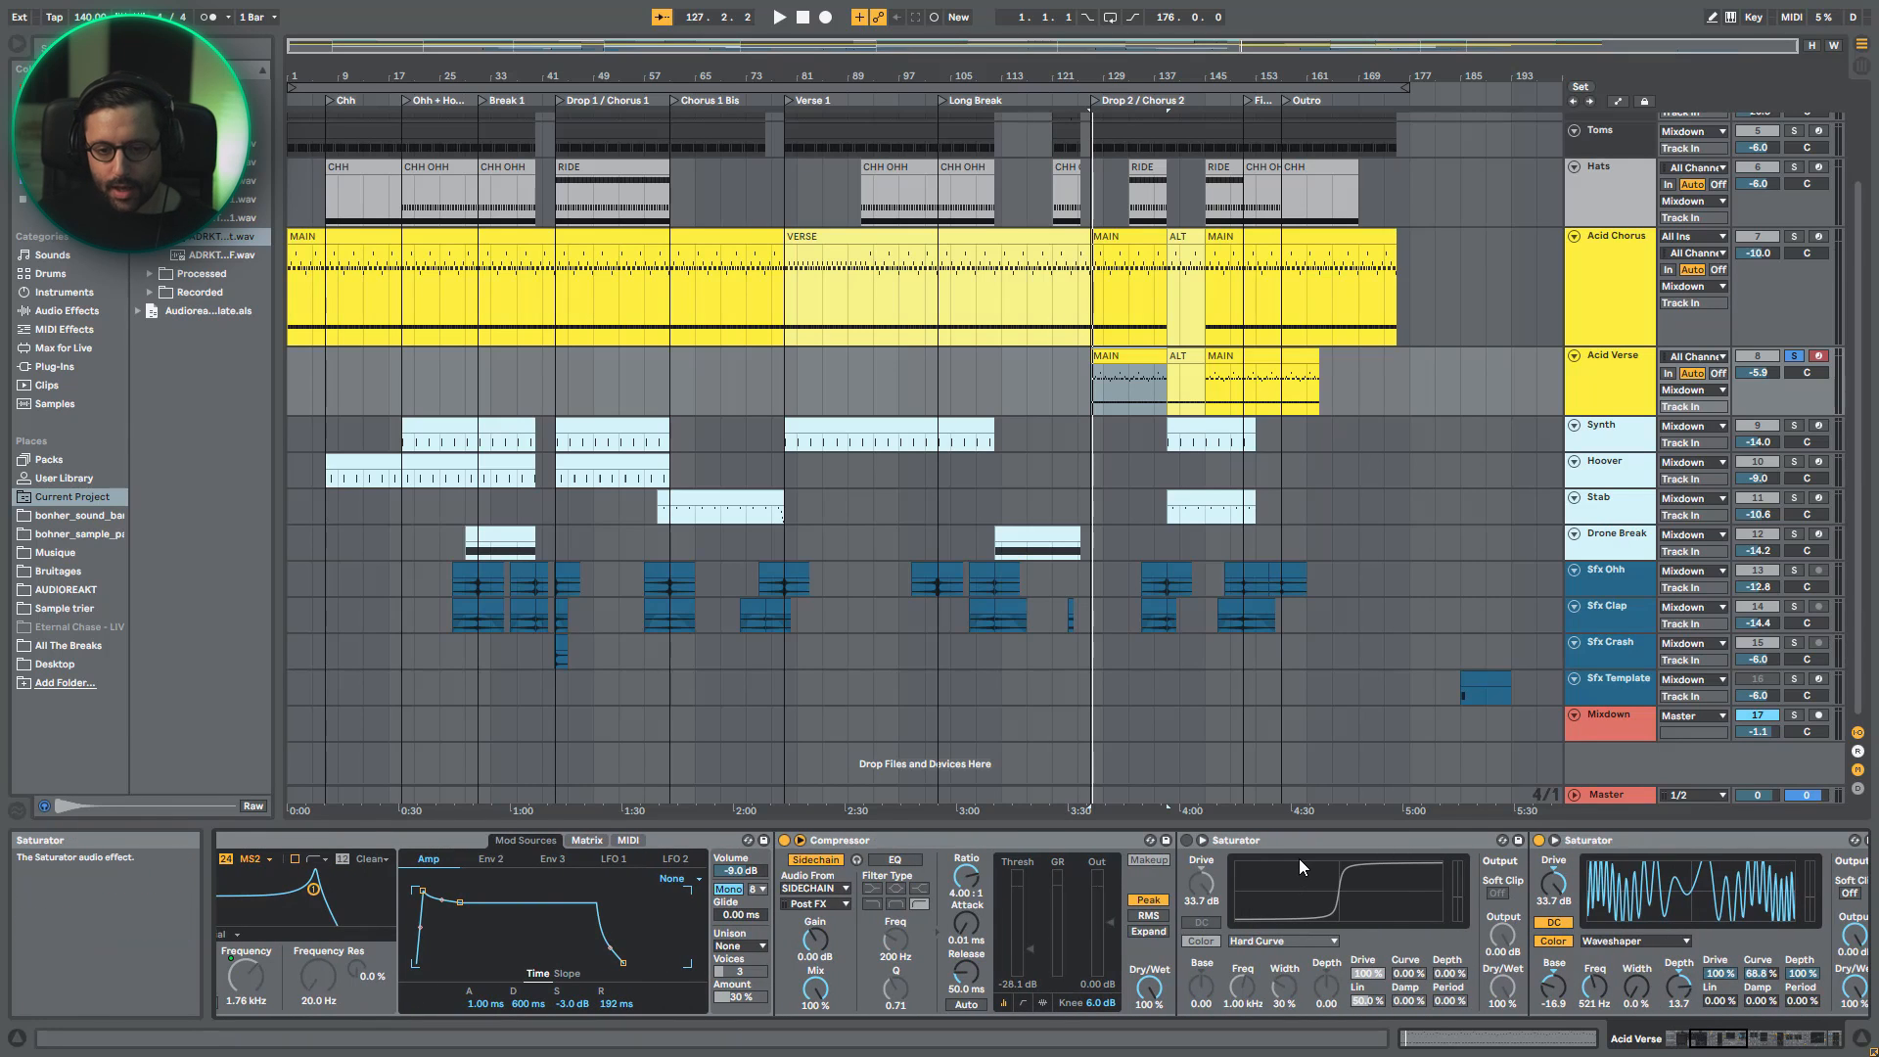
{"action": "mouse_move", "coordinate": [1735, 1038]}
{"action": "left_mouse_down"}
{"action": "mouse_move", "coordinate": [1821, 1046]}
{"action": "mouse_move", "coordinate": [1745, 1040]}
{"action": "left_mouse_up"}
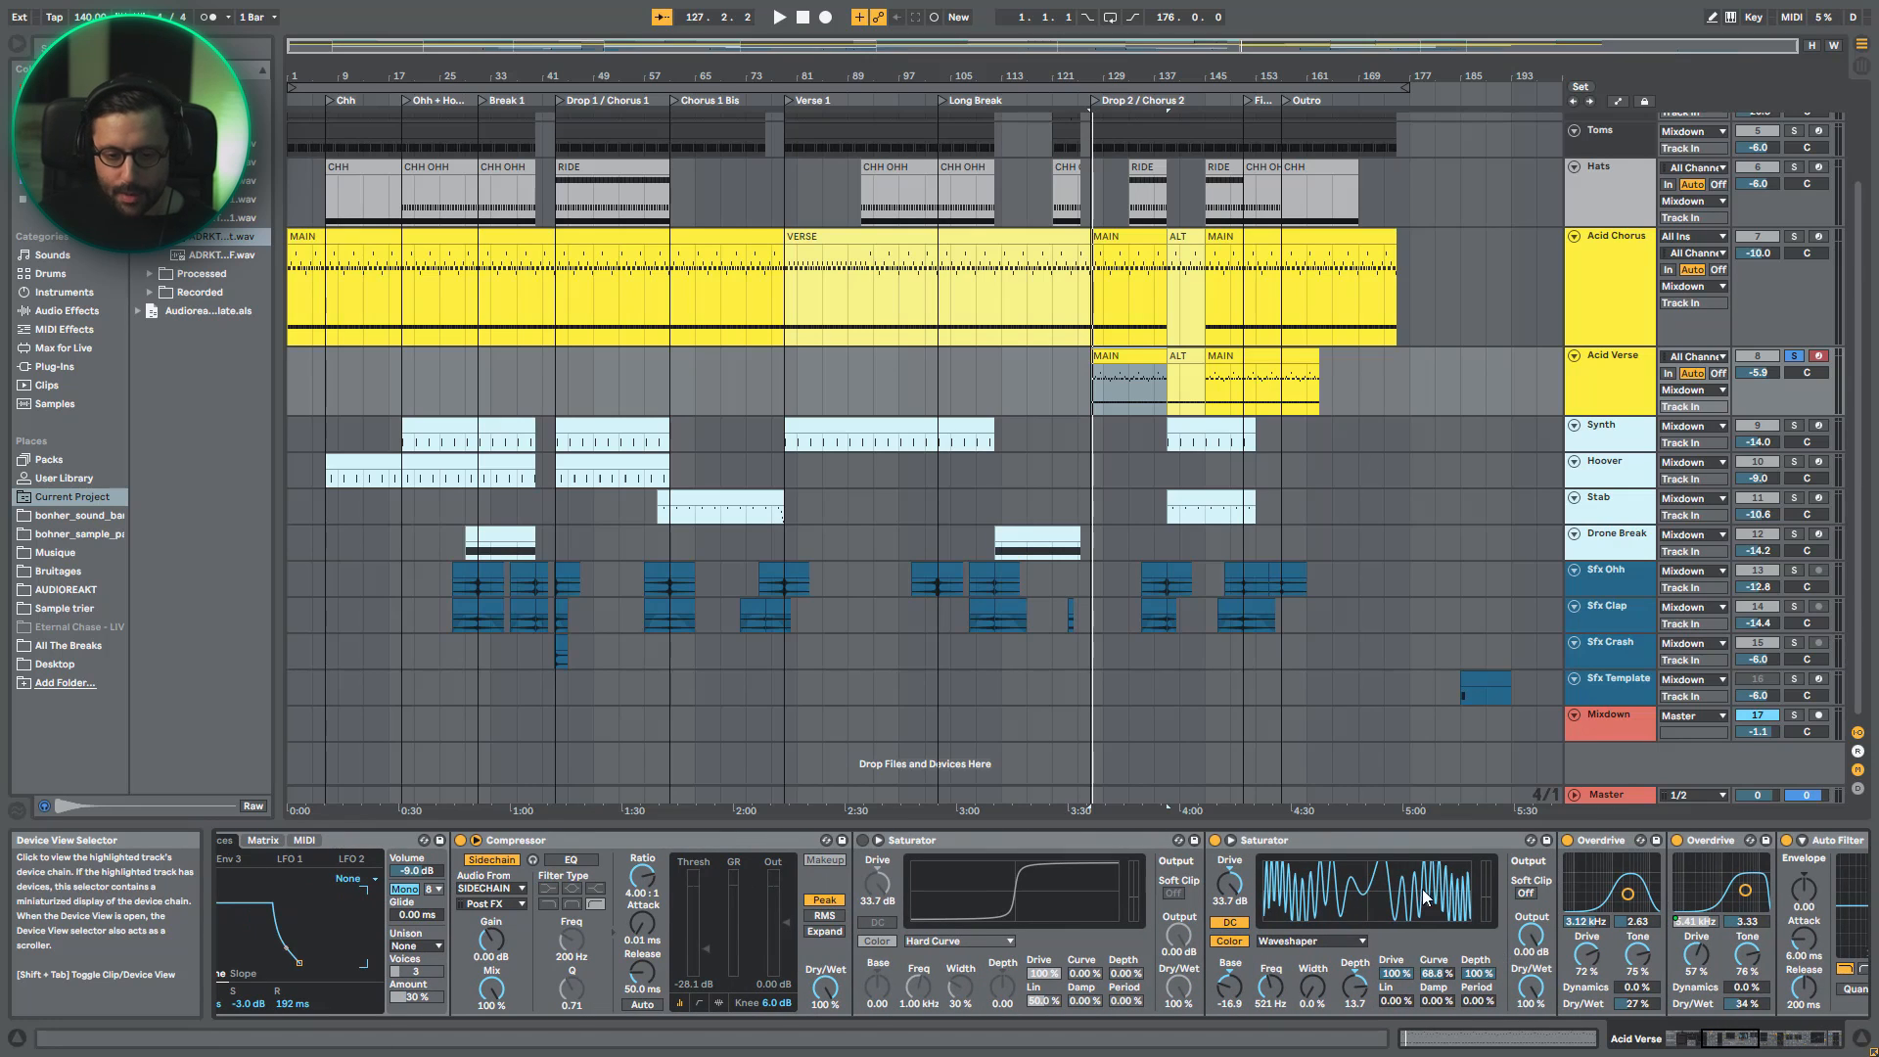
- Compare Acid Verse's Saturator section with the corresponding effects on Acid Chorus, and return to the Acid Verse chain
{"action": "left_click", "coordinate": [1630, 368]}
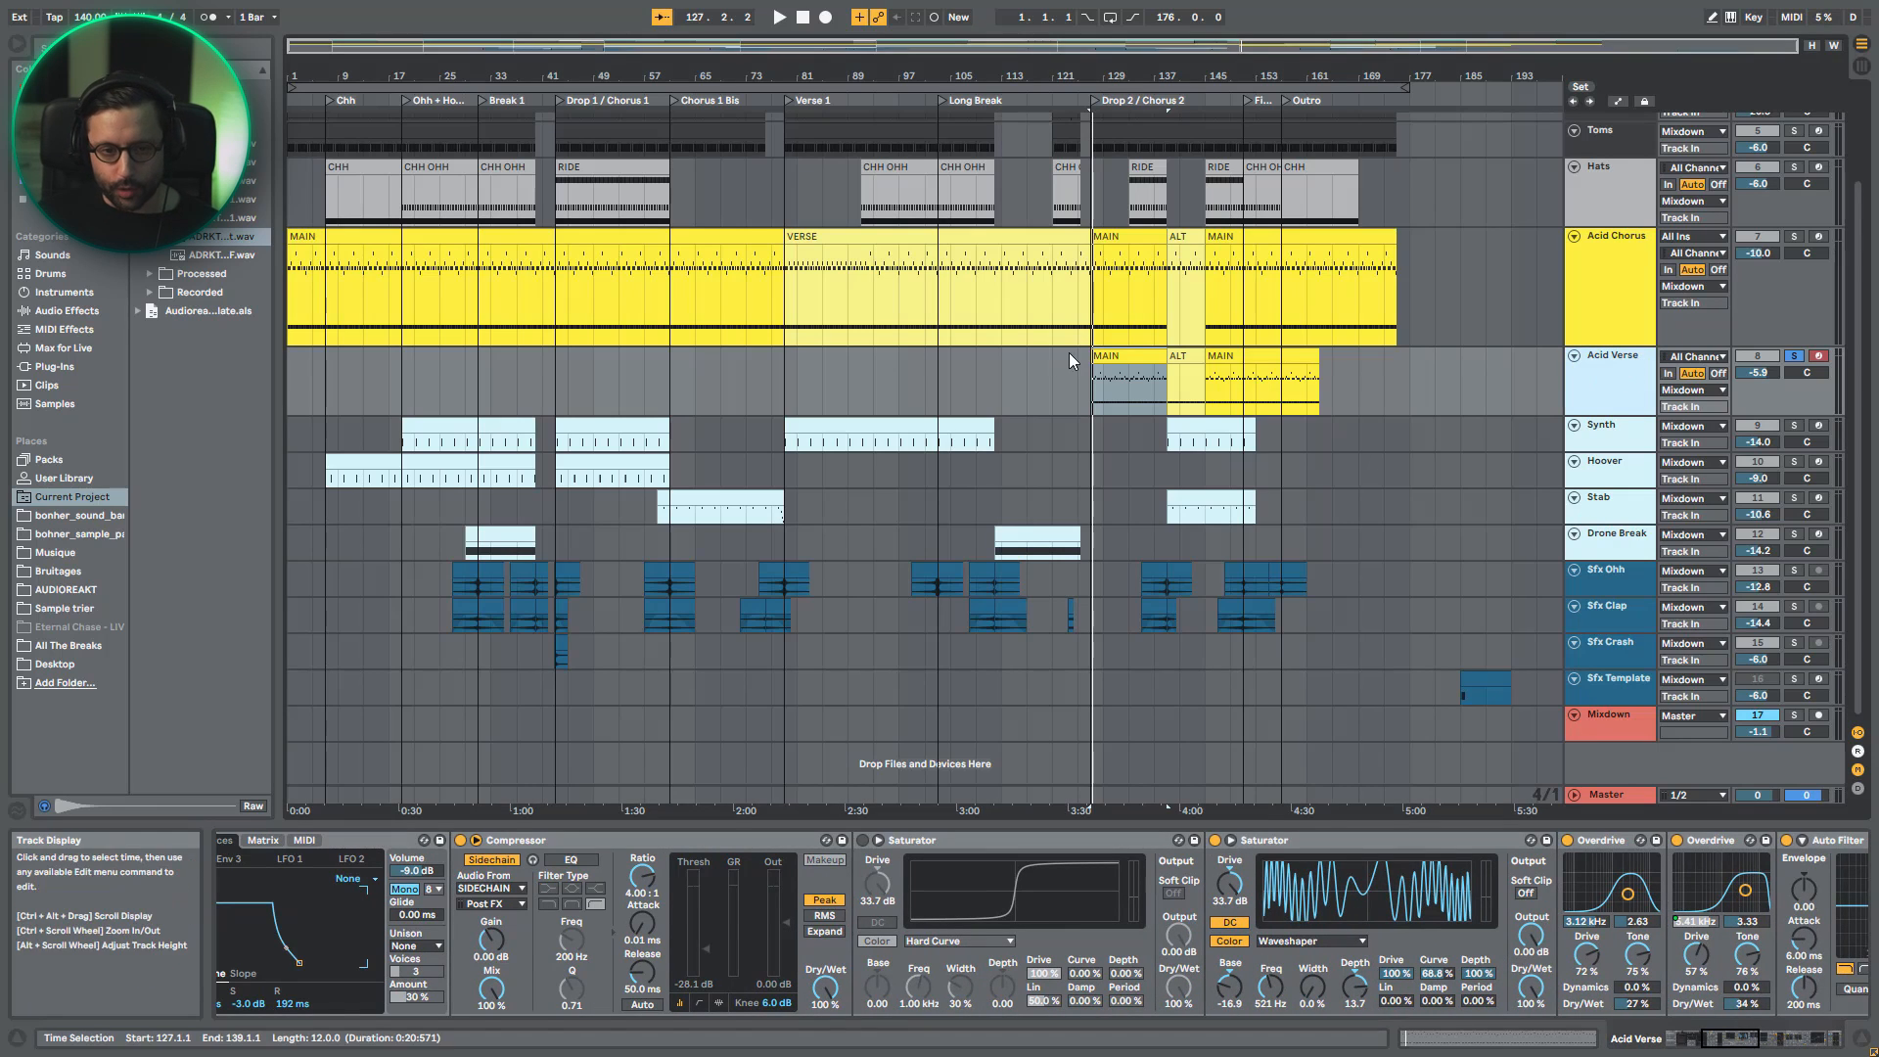
{"action": "left_click", "coordinate": [1125, 387]}
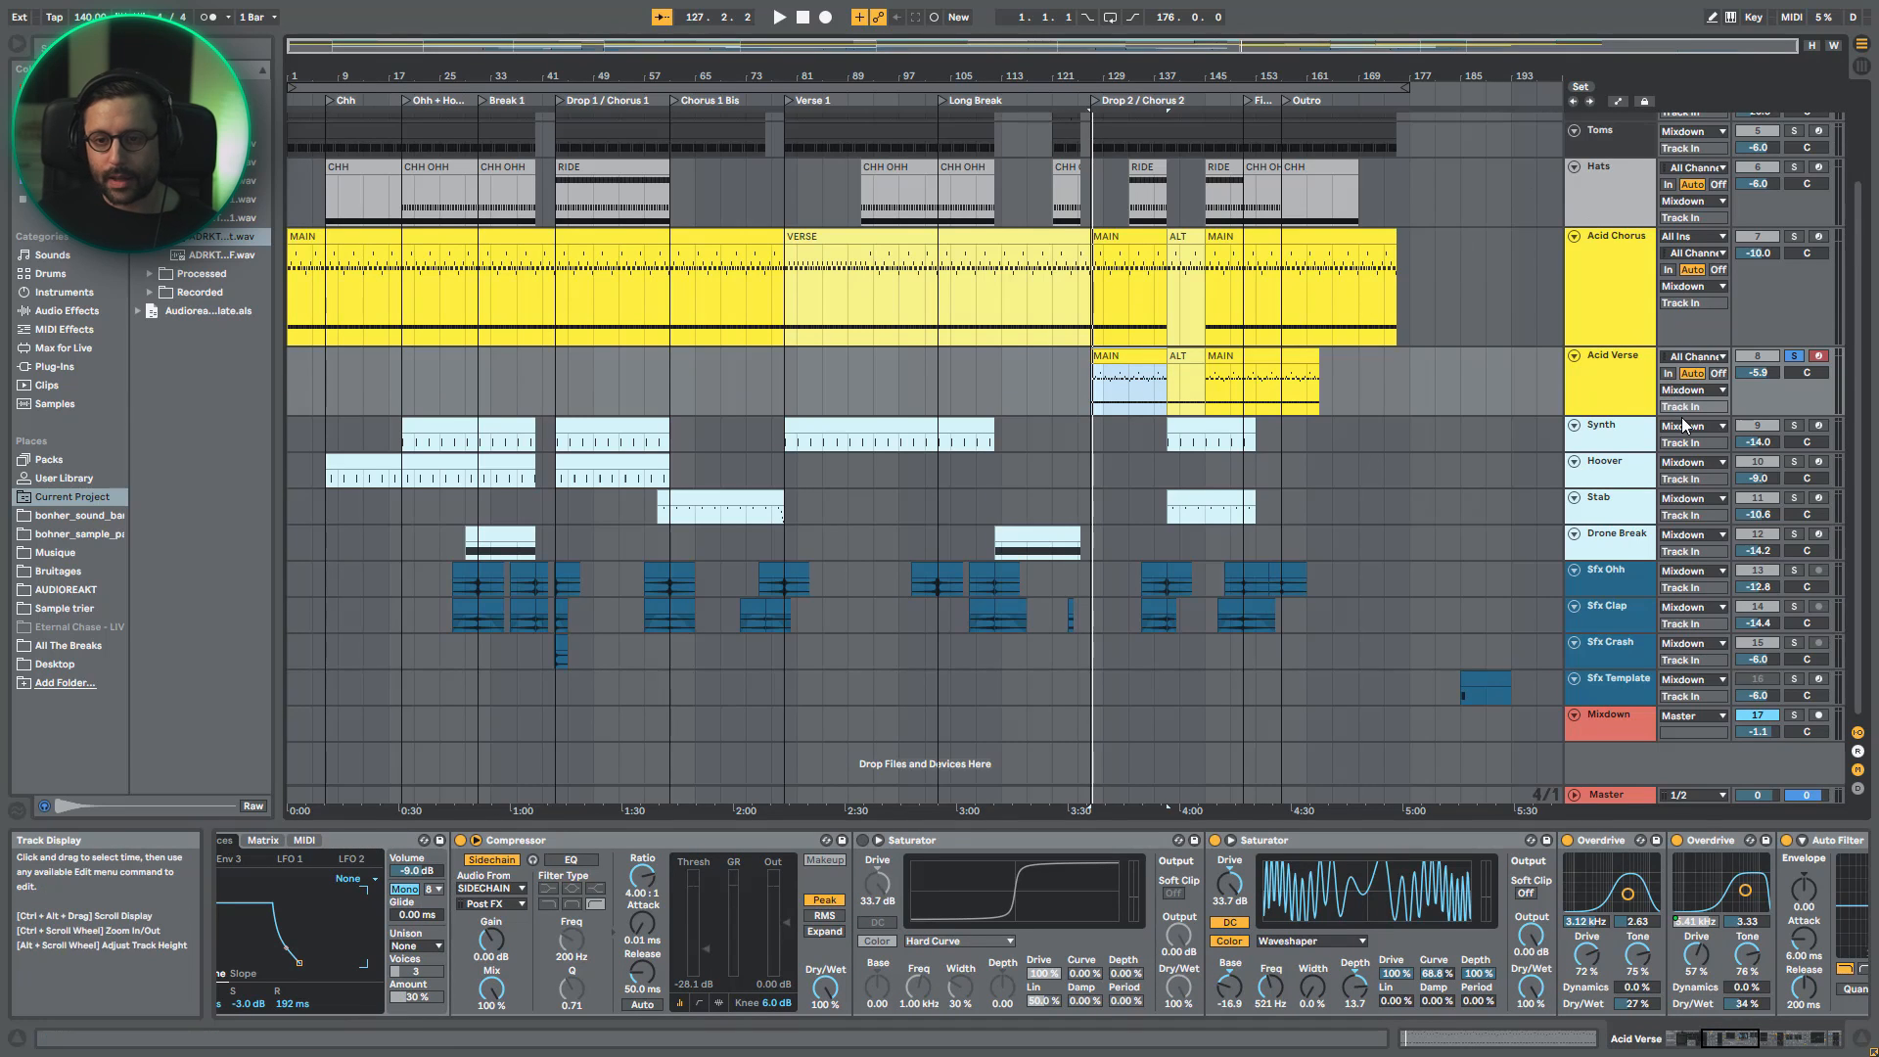
{"action": "scroll", "coordinate": [1664, 430], "scroll_direction": "up", "scroll_amount": 2}
{"action": "left_click", "coordinate": [1626, 454]}
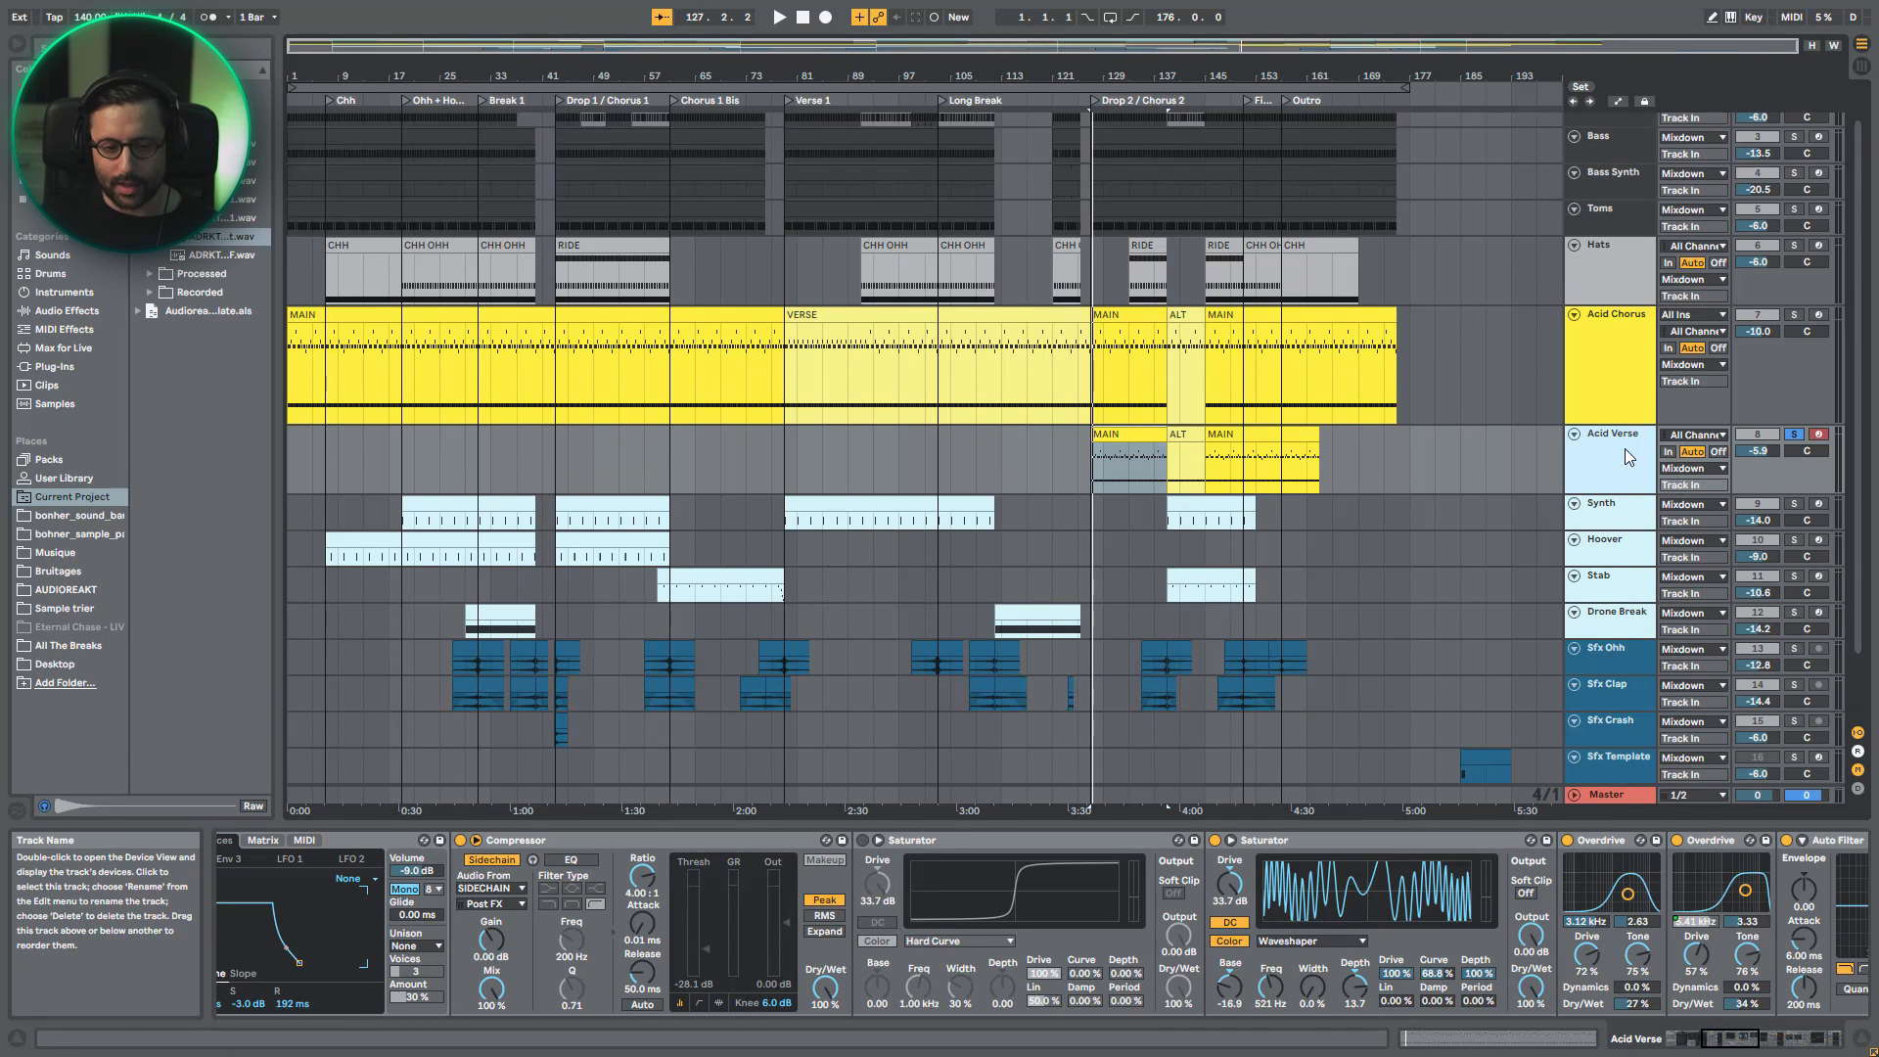
{"action": "left_click", "coordinate": [1591, 360]}
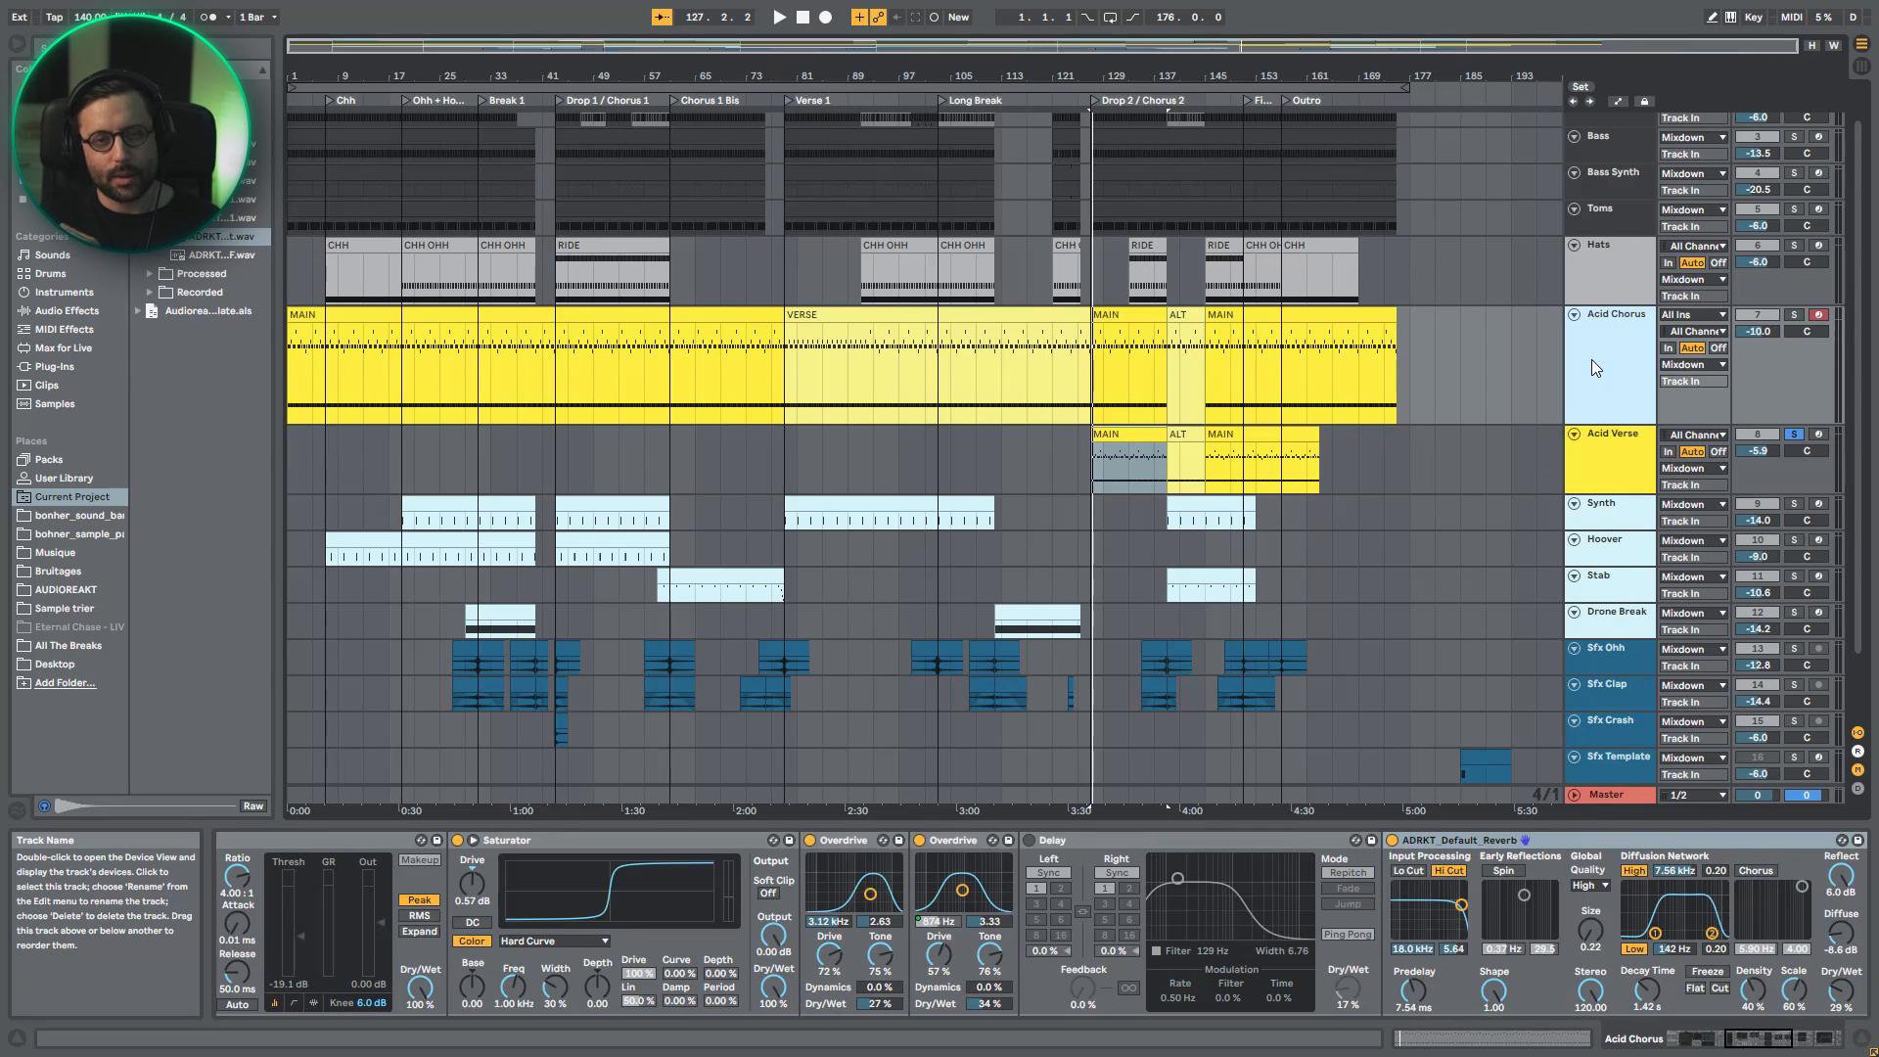
{"action": "left_click", "coordinate": [1710, 1038]}
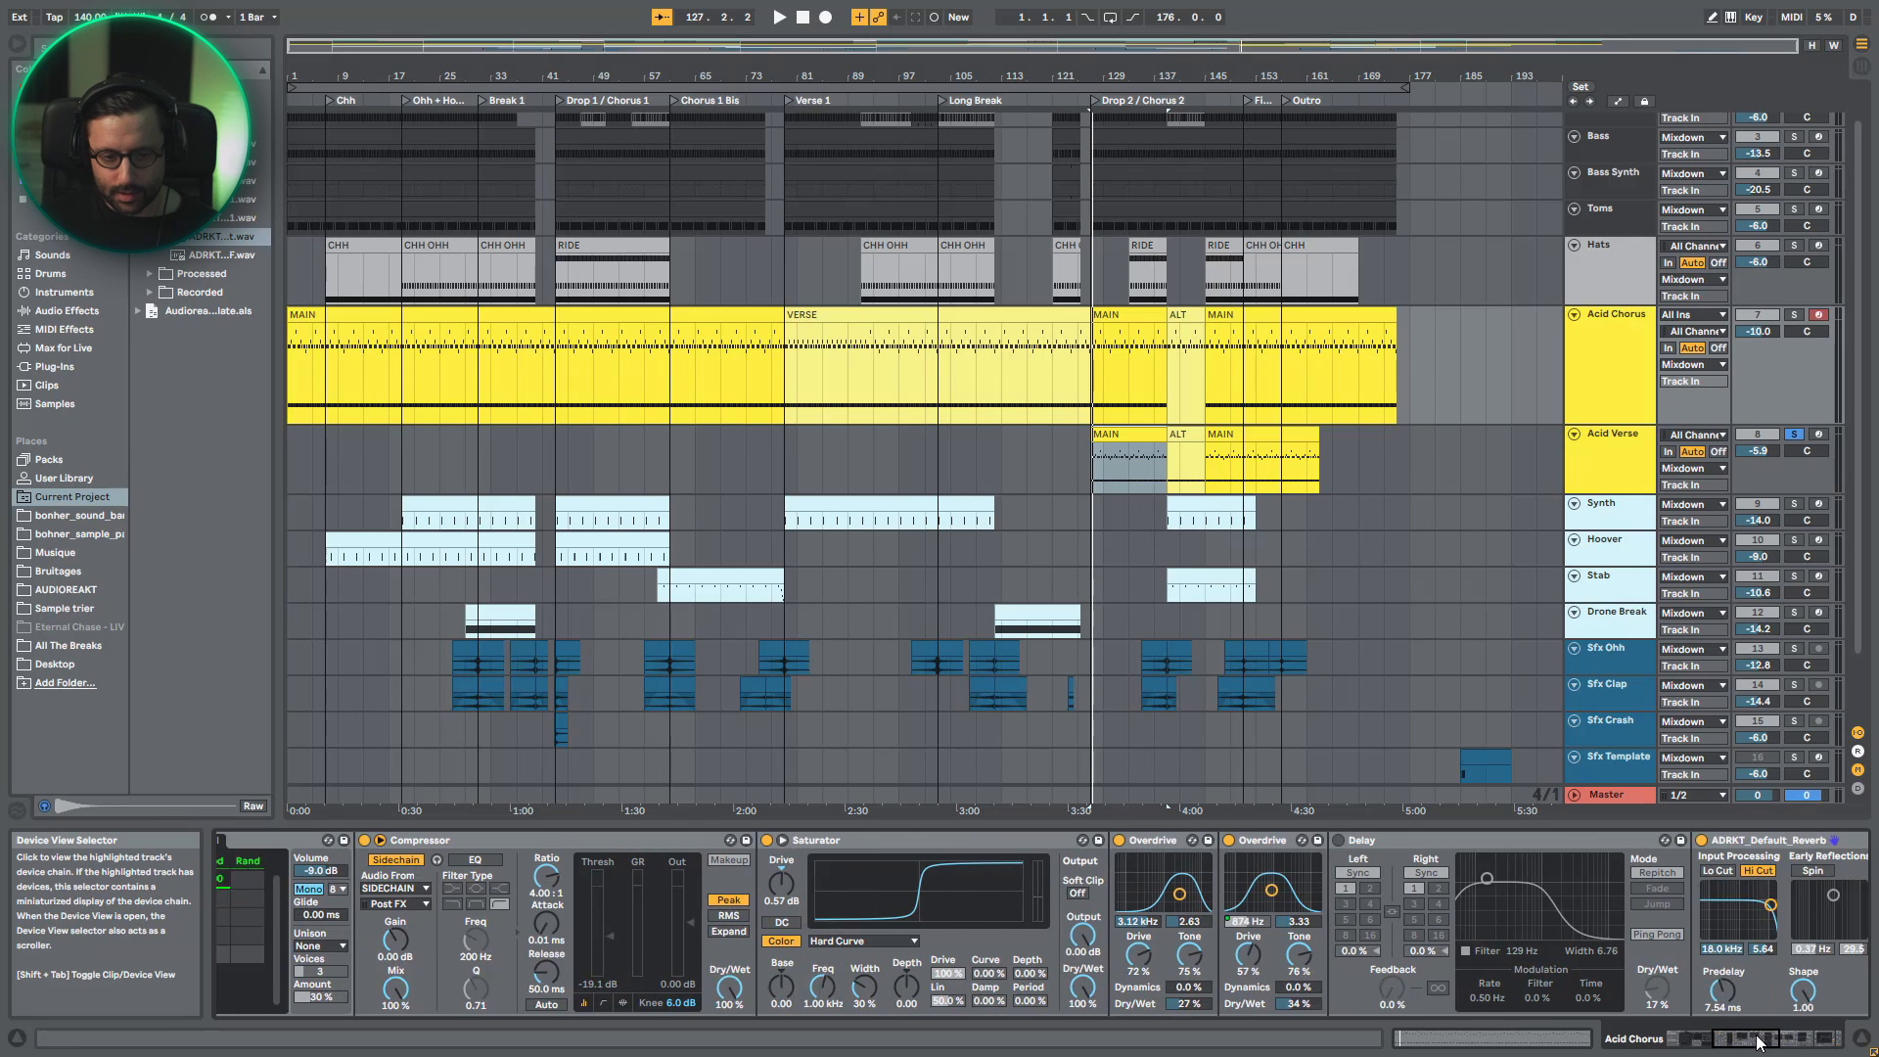
{"action": "left_click", "coordinate": [1625, 457]}
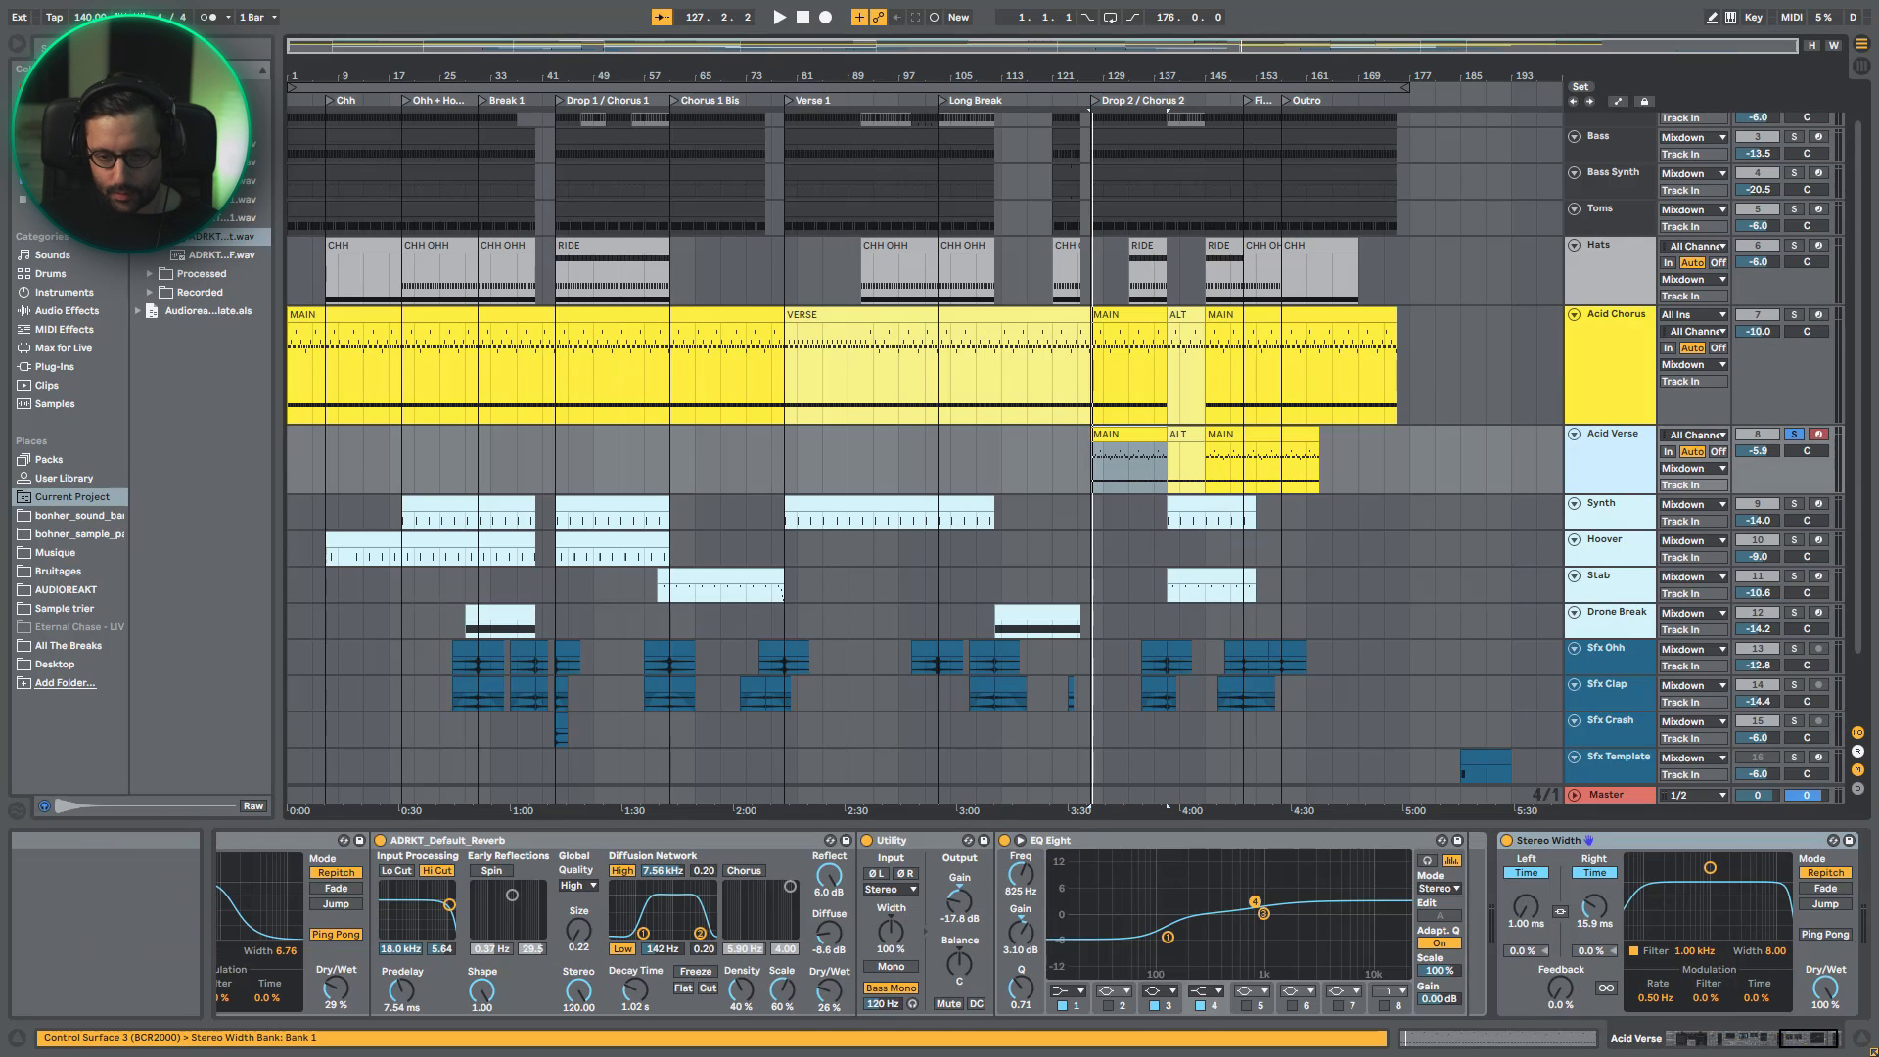
{"action": "left_click", "coordinate": [1795, 1045]}
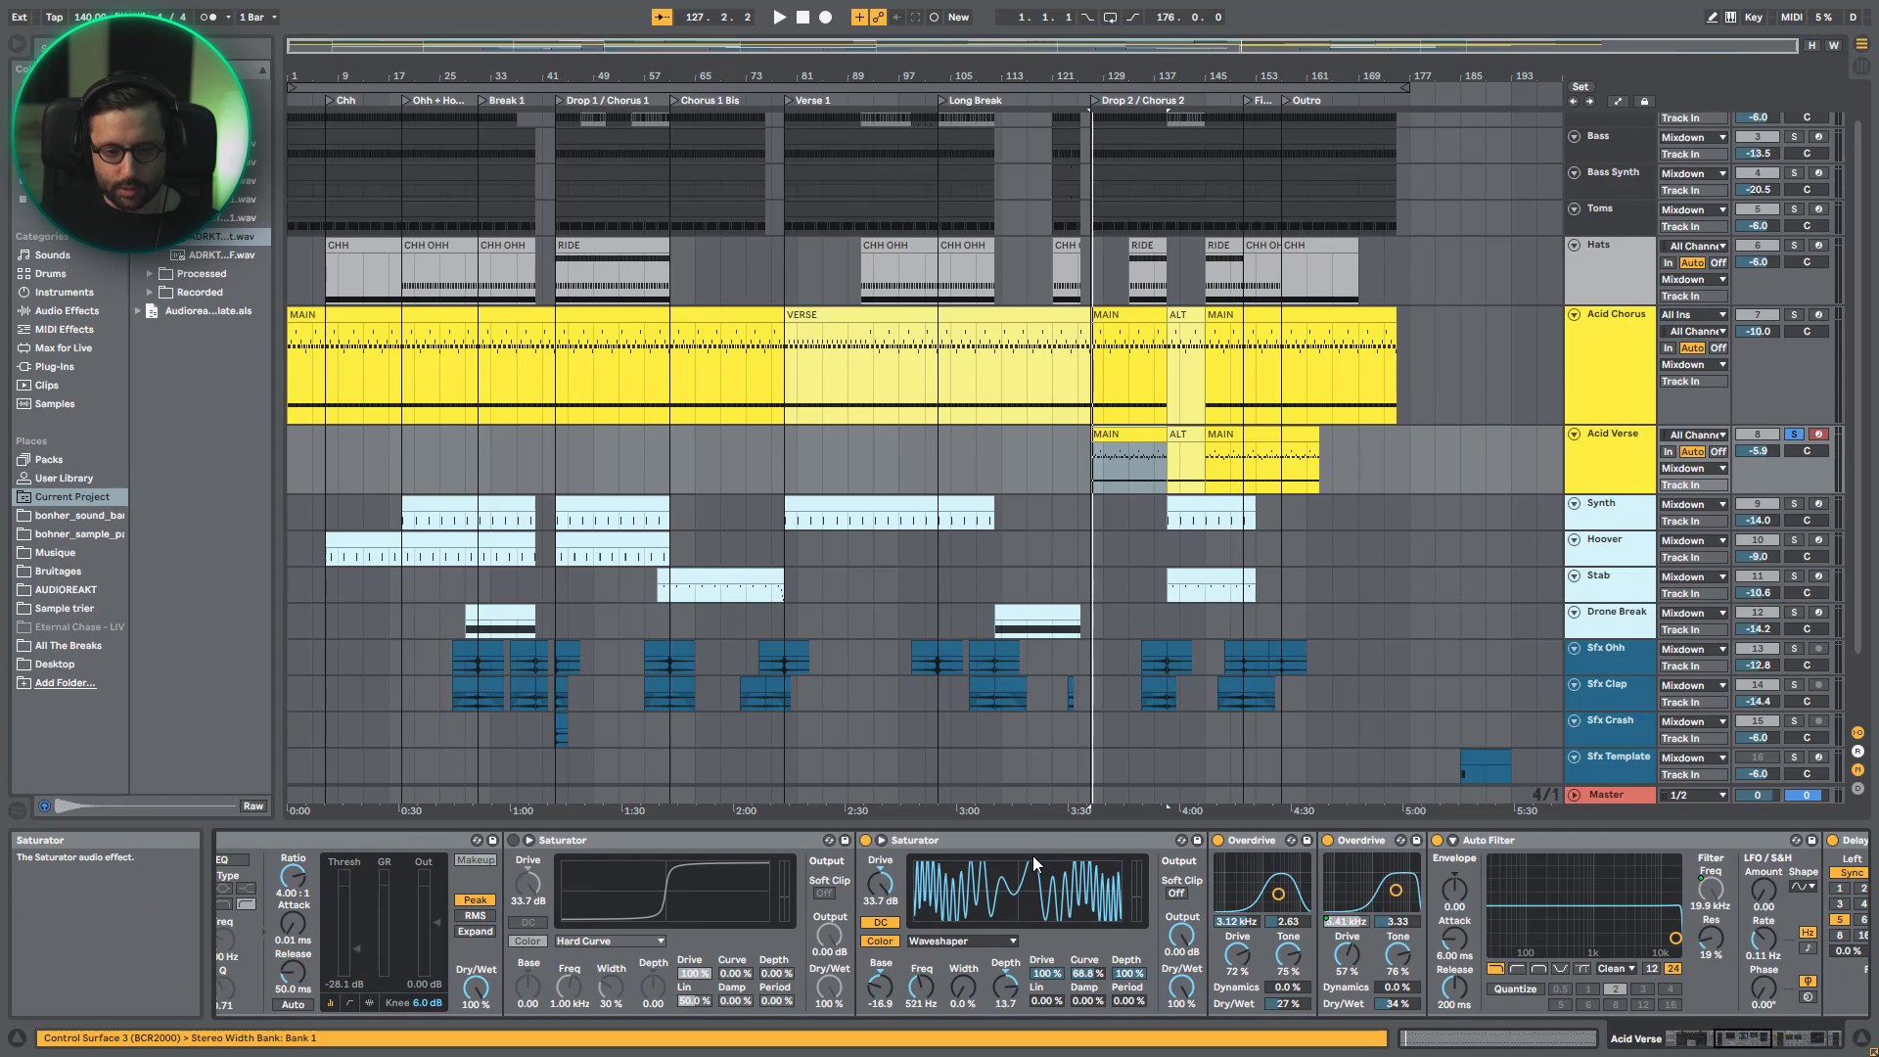
- Play Acid Verse with its Waveshaper Saturator bypassed, and turn the Saturator back on after stopping
{"action": "key", "text": "space"}
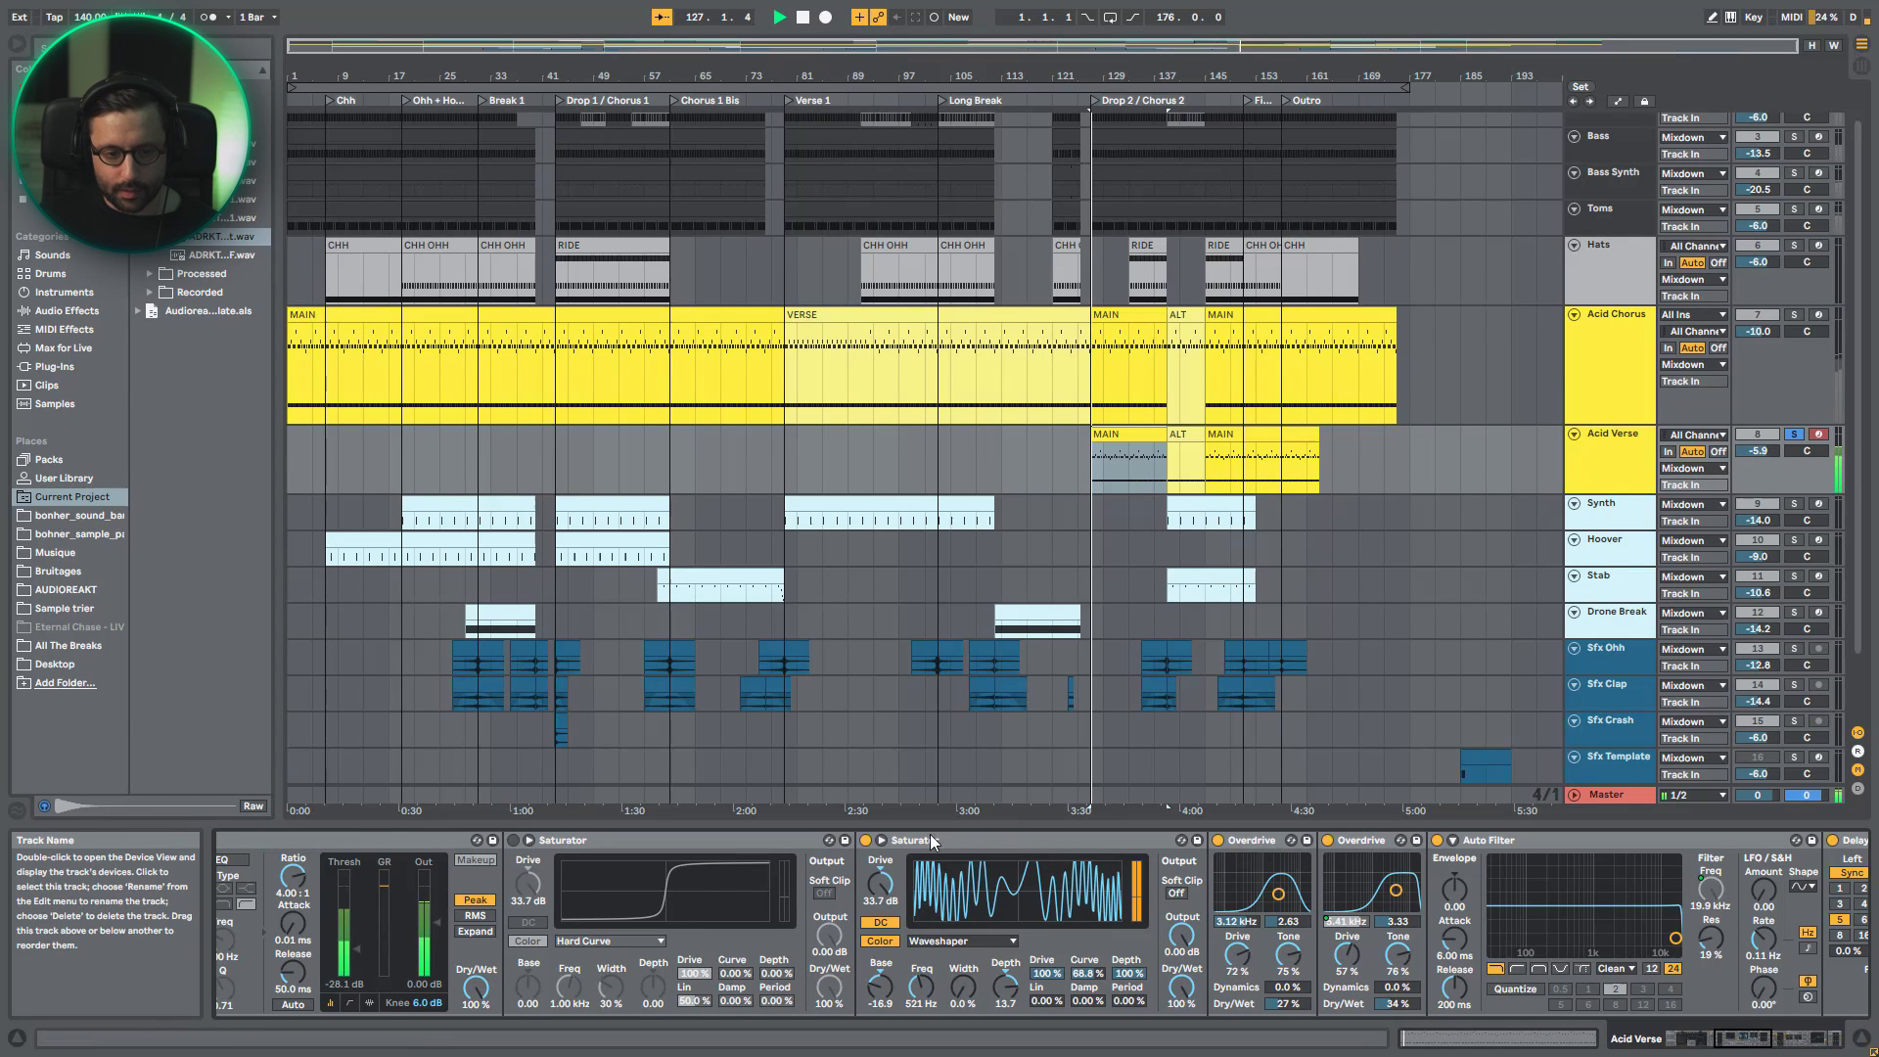
{"action": "left_click", "coordinate": [865, 839]}
{"action": "mouse_move", "coordinate": [1741, 1038]}
{"action": "left_mouse_down"}
{"action": "mouse_move", "coordinate": [1815, 1039]}
{"action": "mouse_move", "coordinate": [1706, 1040]}
{"action": "mouse_move", "coordinate": [1729, 1038]}
{"action": "left_mouse_up"}
{"action": "key", "text": "space"}
{"action": "left_click", "coordinate": [1720, 1035]}
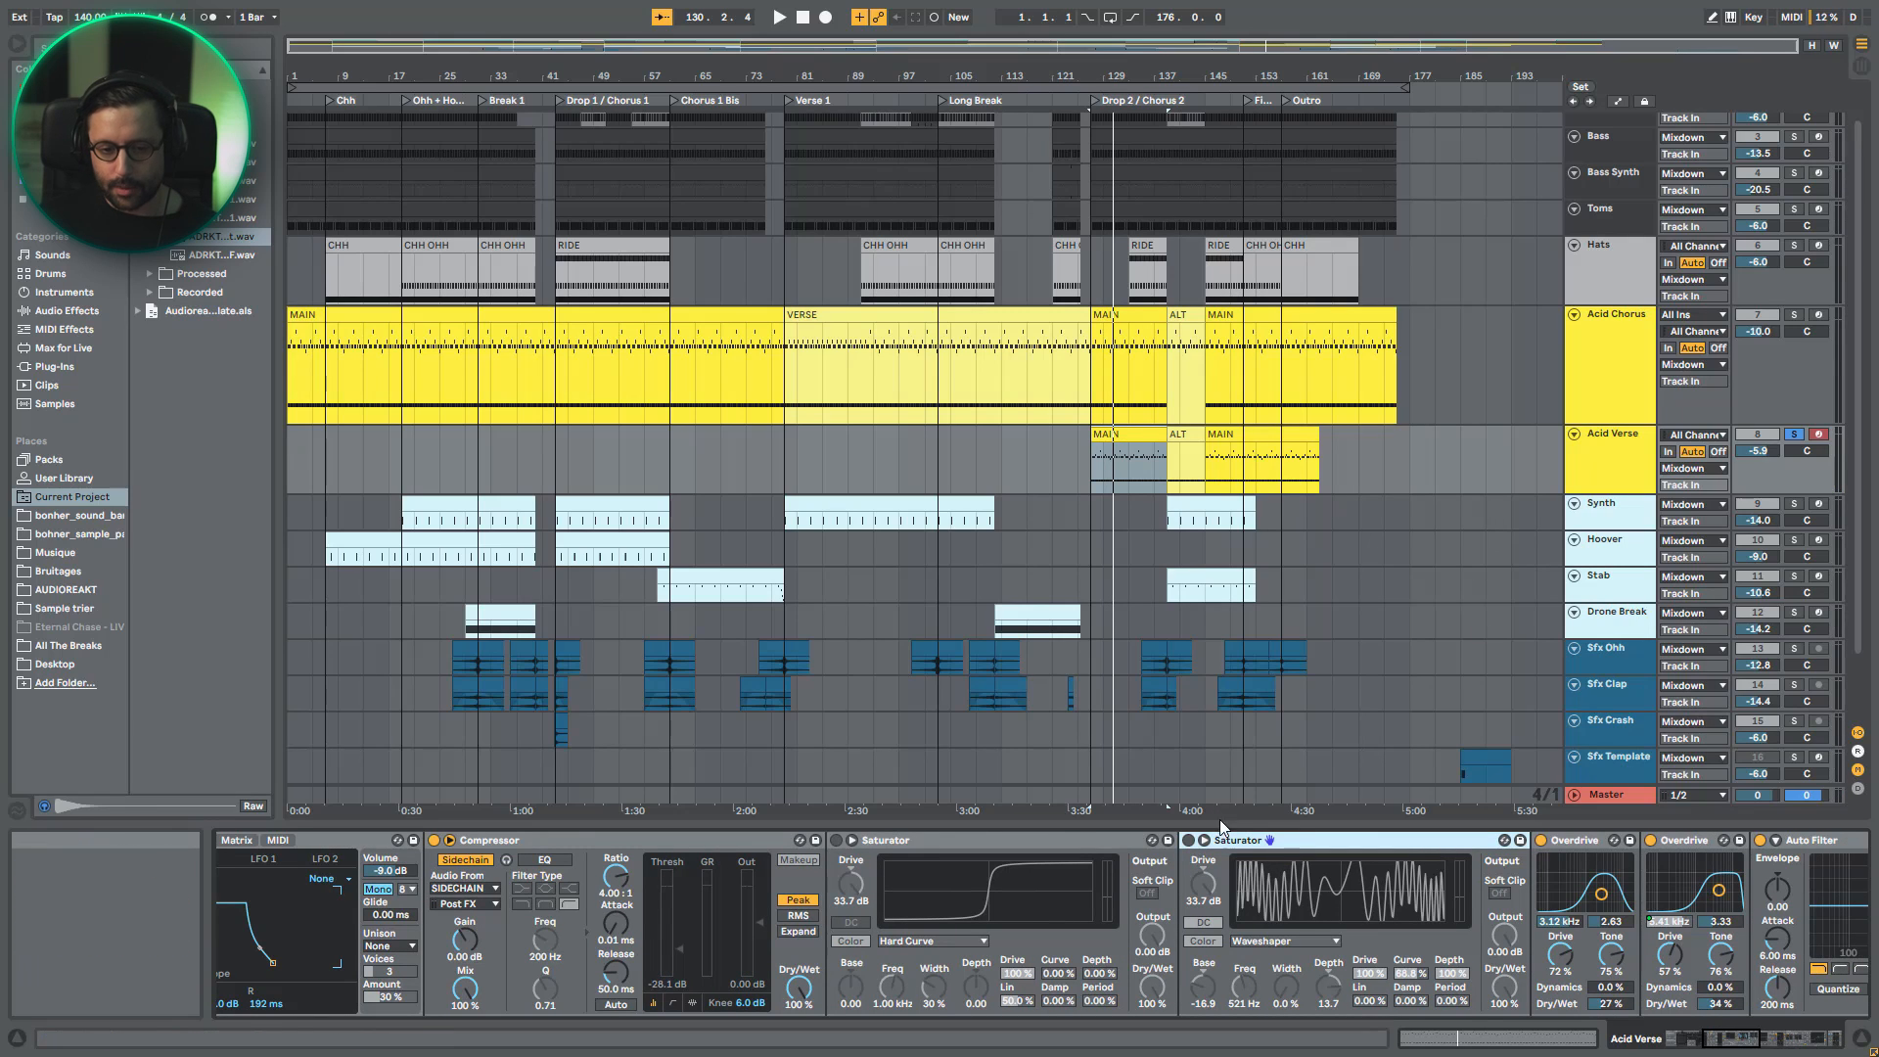
{"action": "left_click", "coordinate": [1189, 841]}
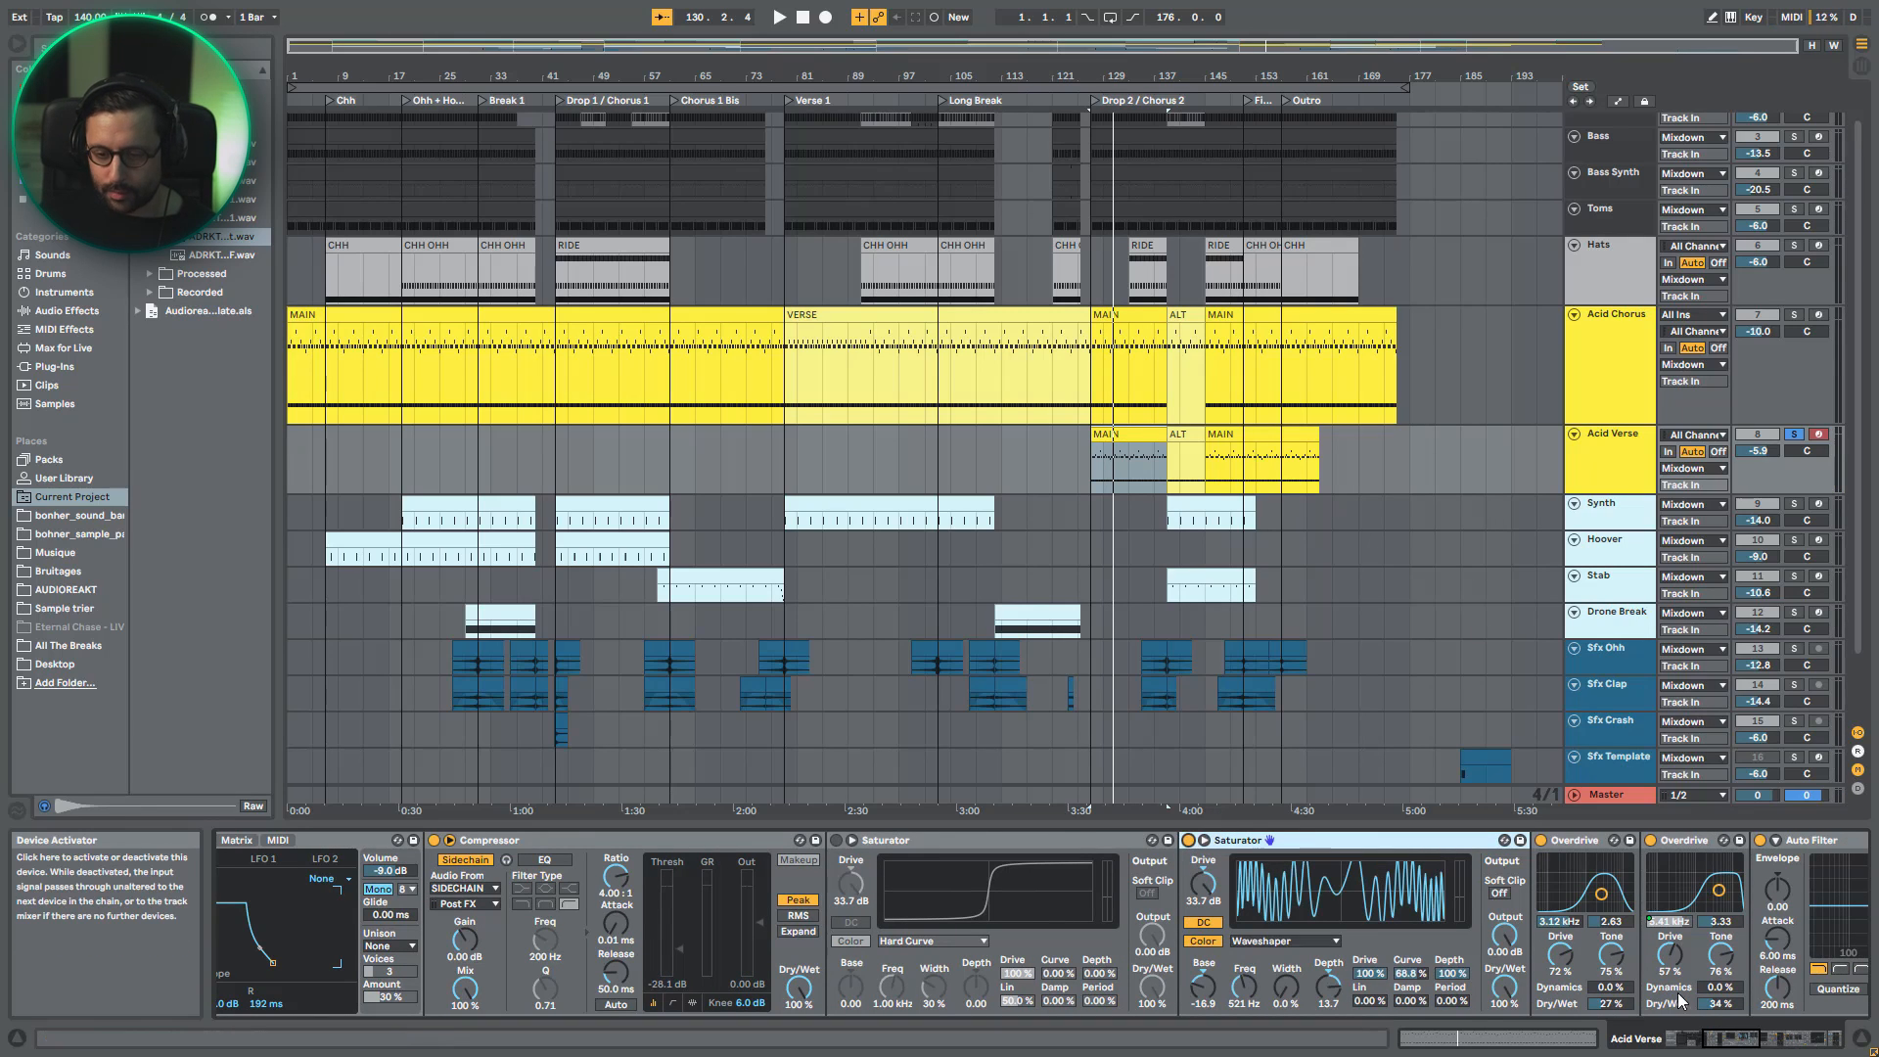
- Play Acid Verse with the Stereo Width device at the chain's end switched off and on to compare
{"action": "left_click_drag", "start_coordinate": [1736, 1042], "coordinate": [1845, 1038]}
{"action": "key", "text": "space"}
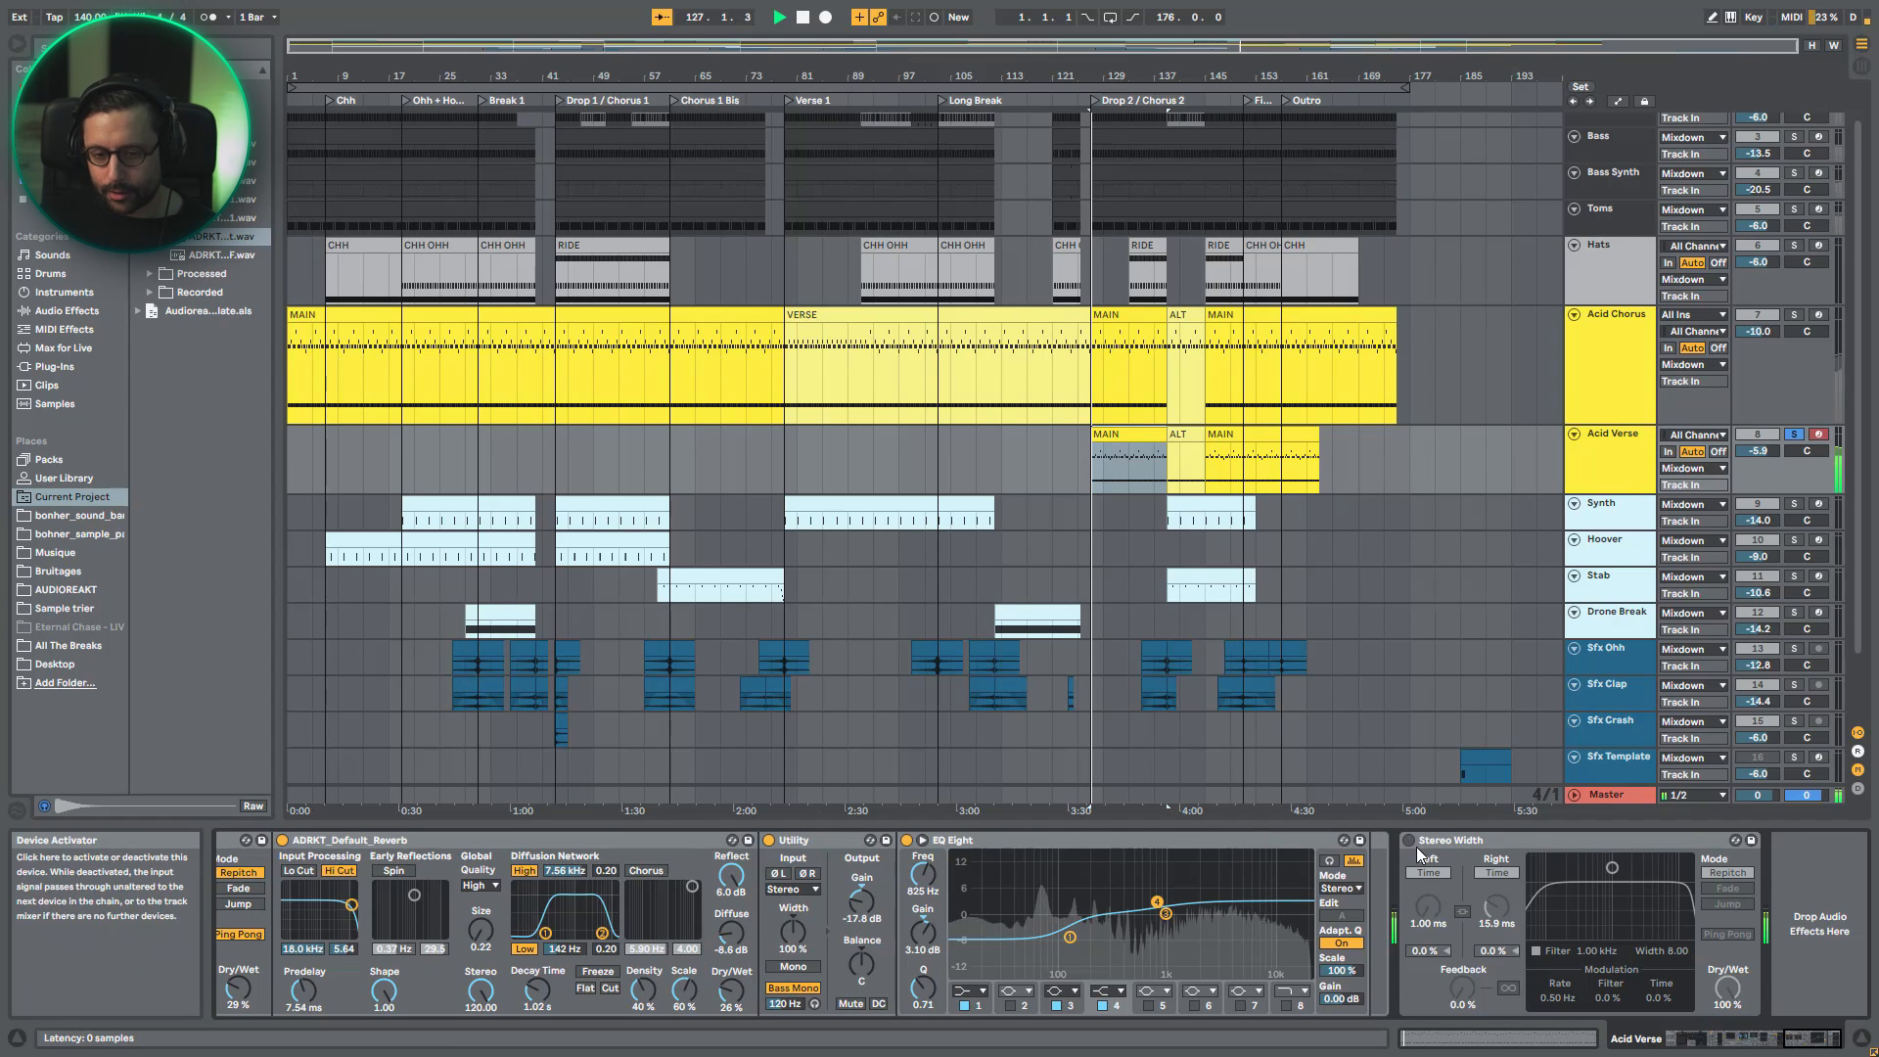
{"action": "left_click", "coordinate": [1410, 842]}
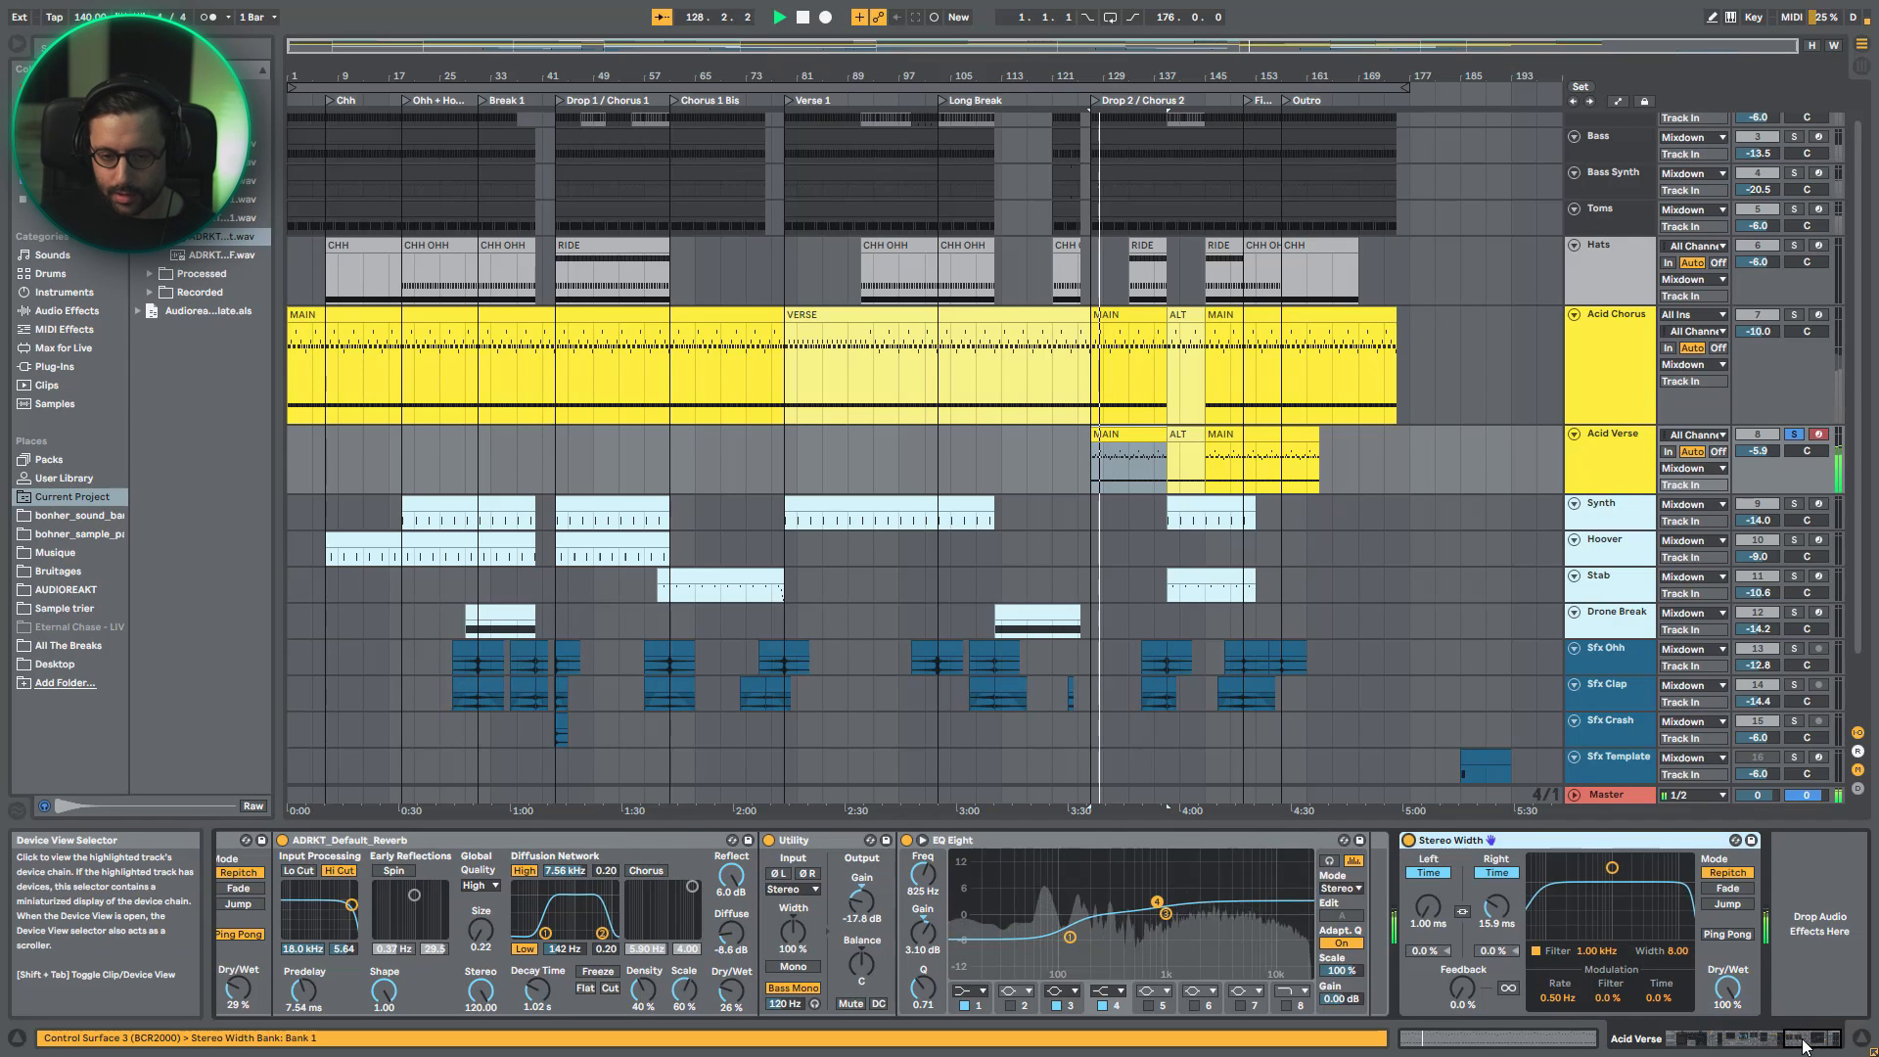
- Stop playback and review Acid Verse's effects from the reverb and Delay back to the Saturators and Compressor
{"action": "left_click", "coordinate": [1778, 1042]}
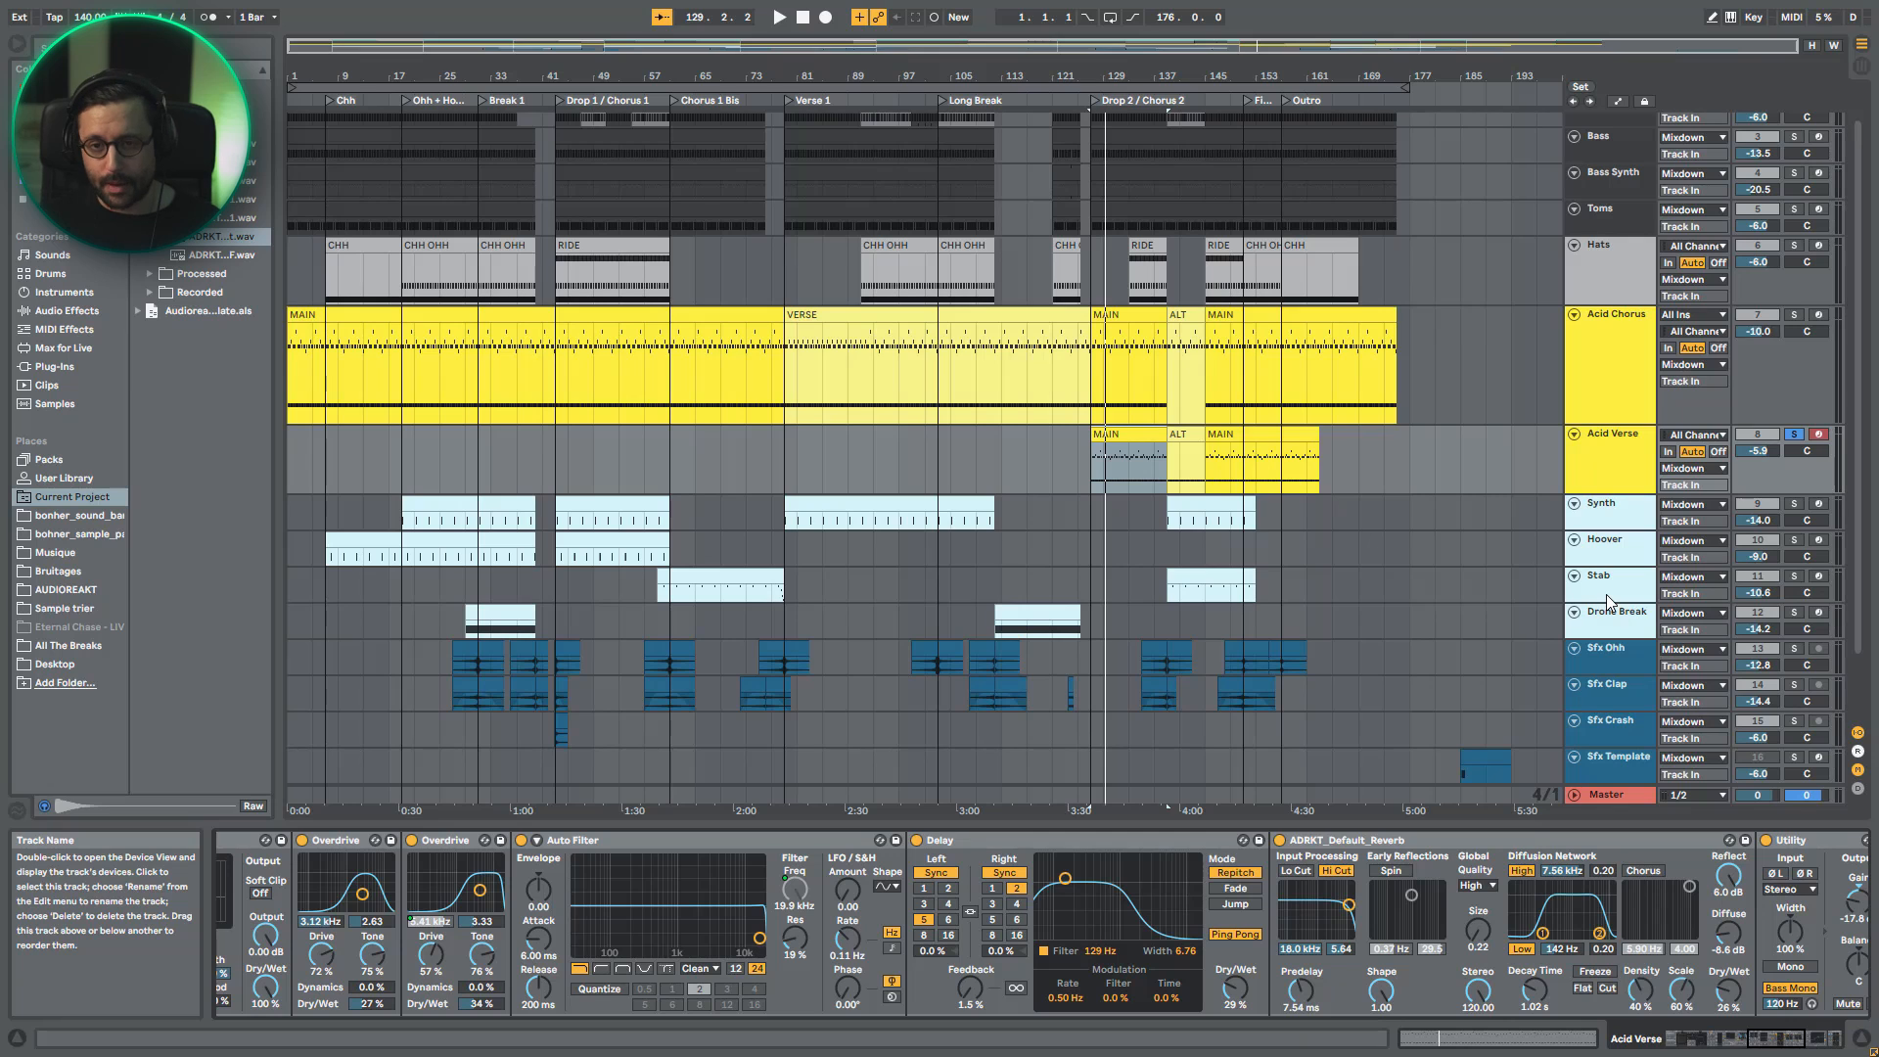
{"action": "left_click_drag", "start_coordinate": [1761, 1038], "coordinate": [1734, 1038]}
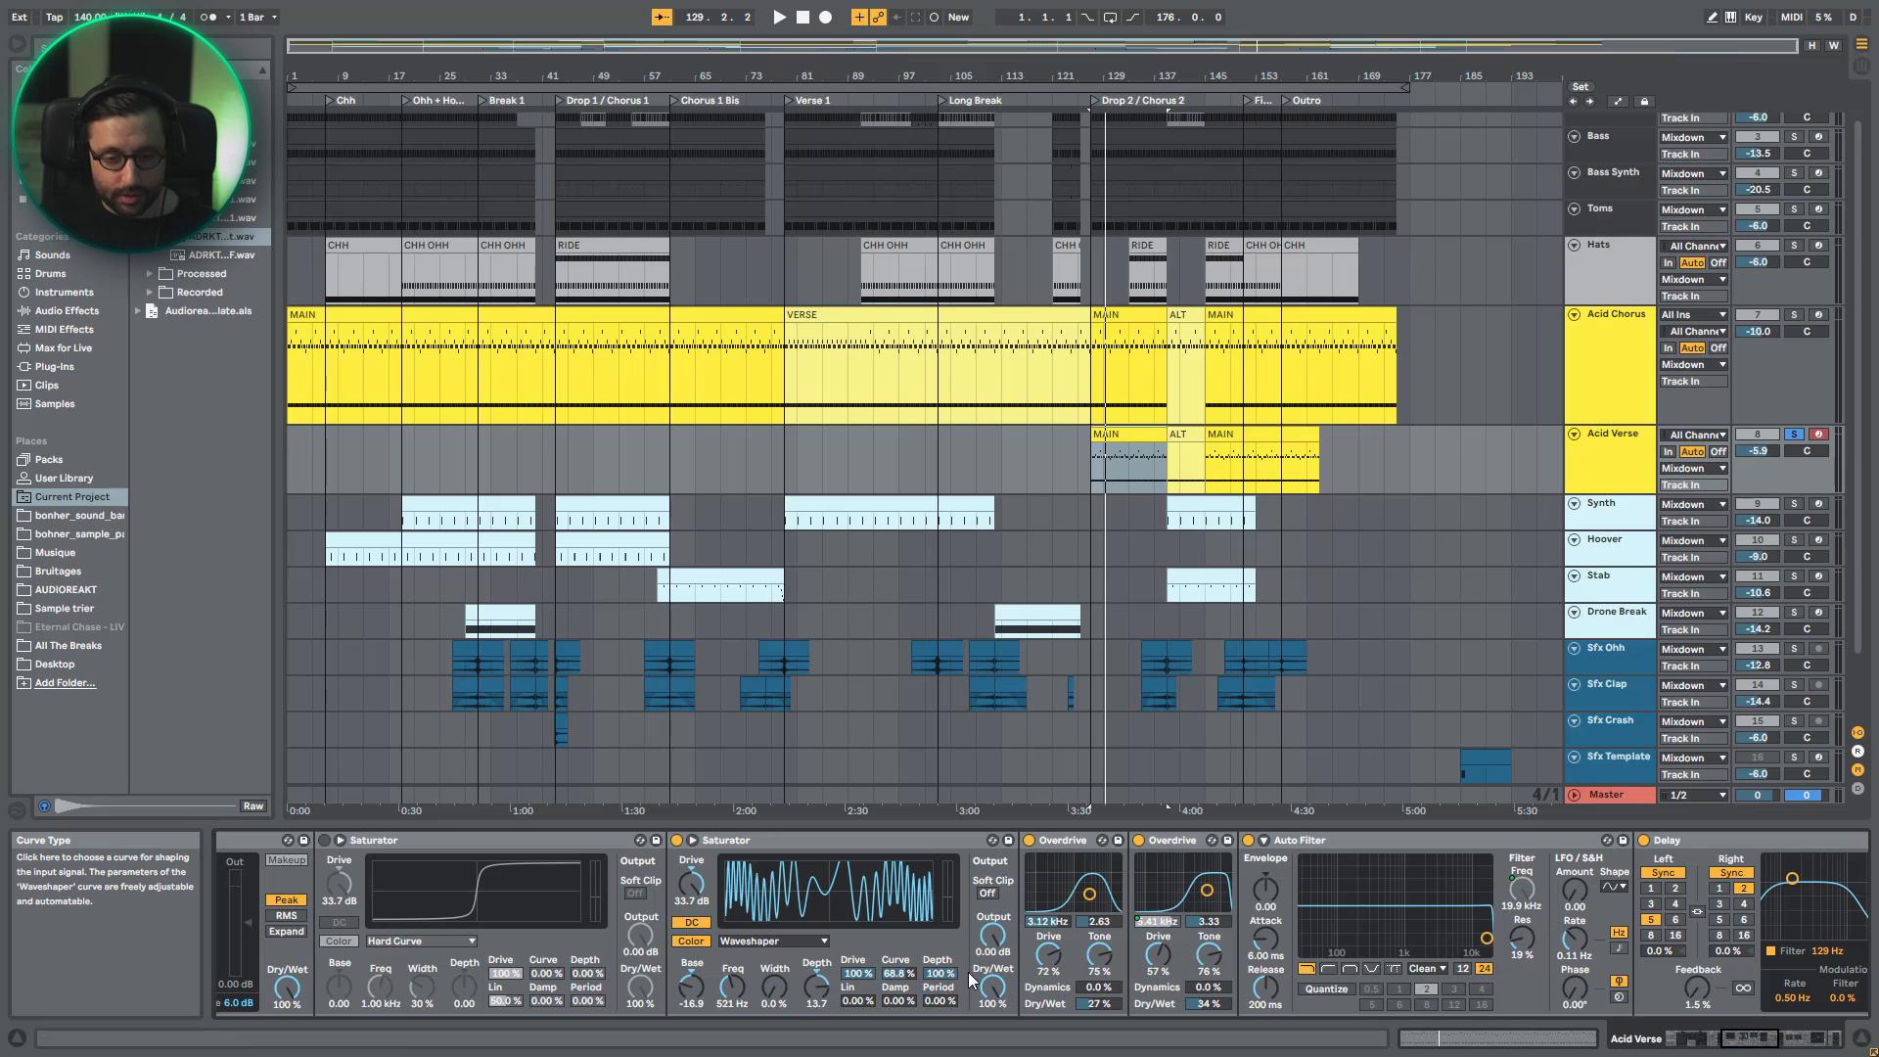
{"action": "scroll", "coordinate": [1176, 937], "scroll_direction": "left", "scroll_amount": 5}
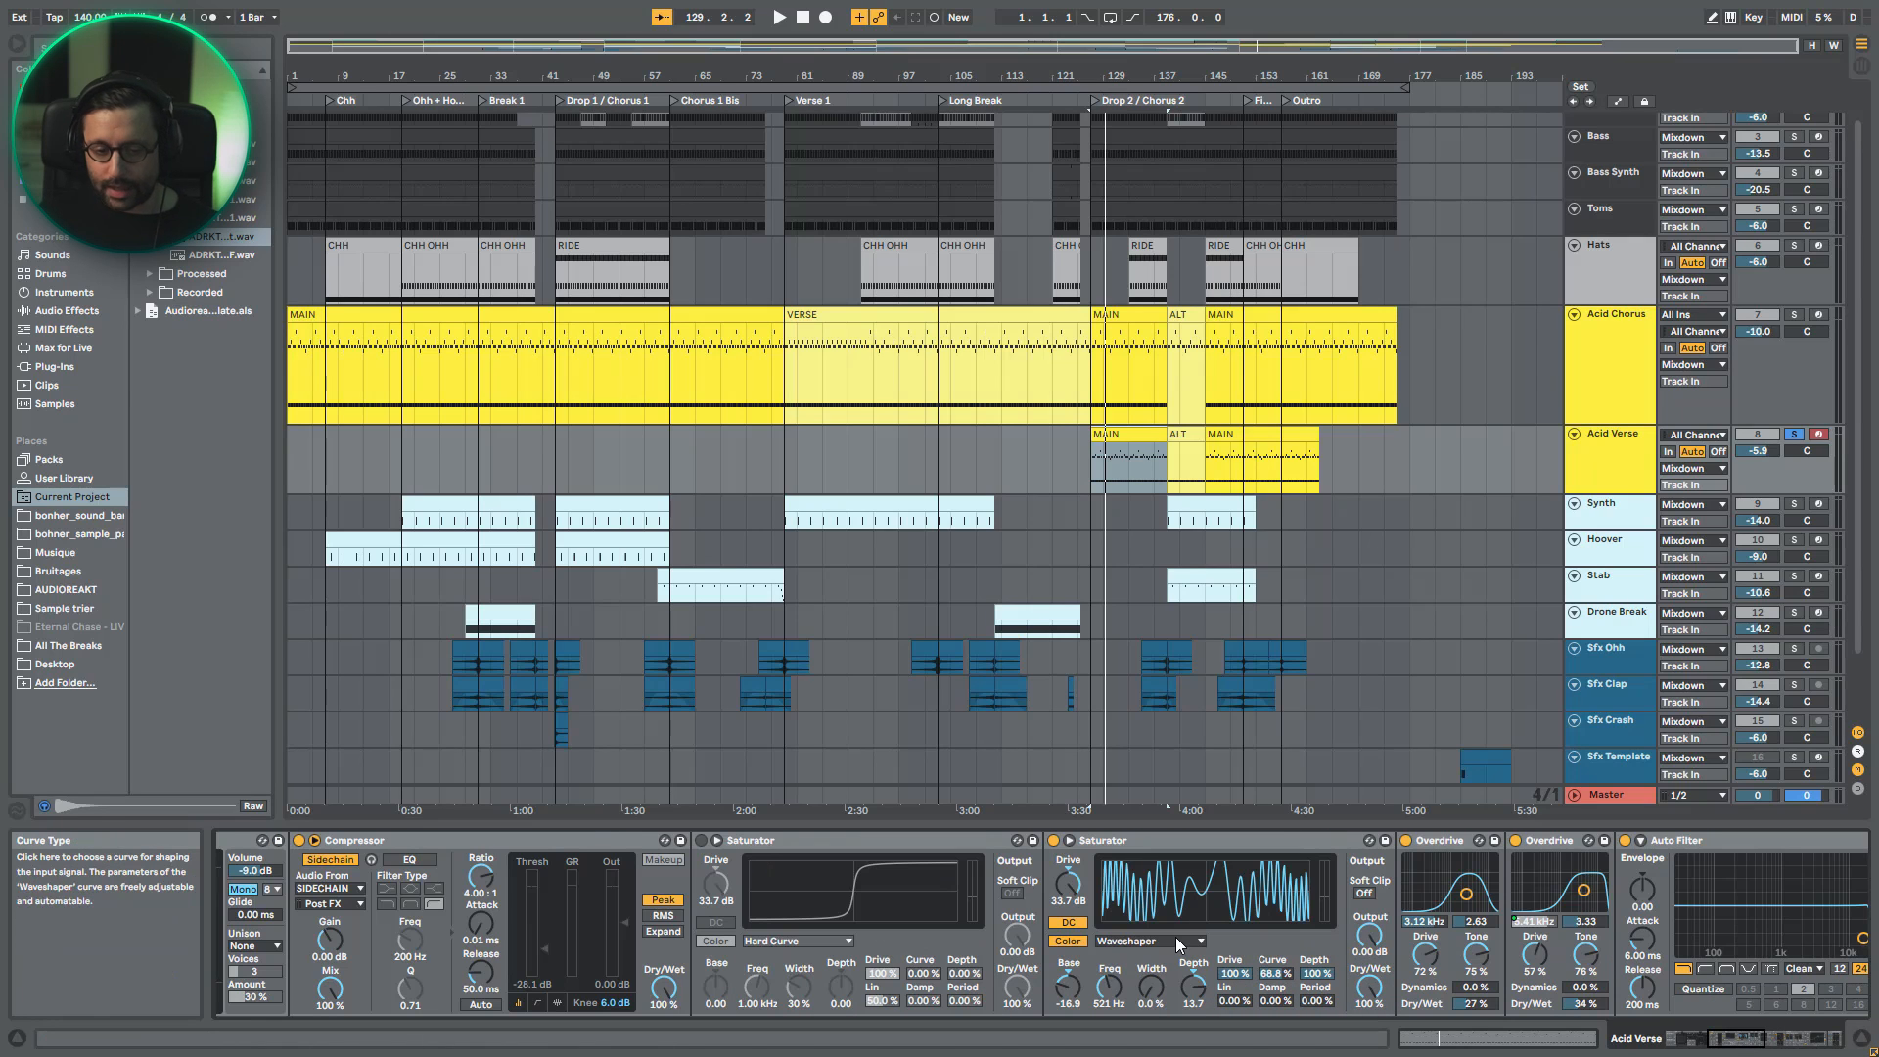
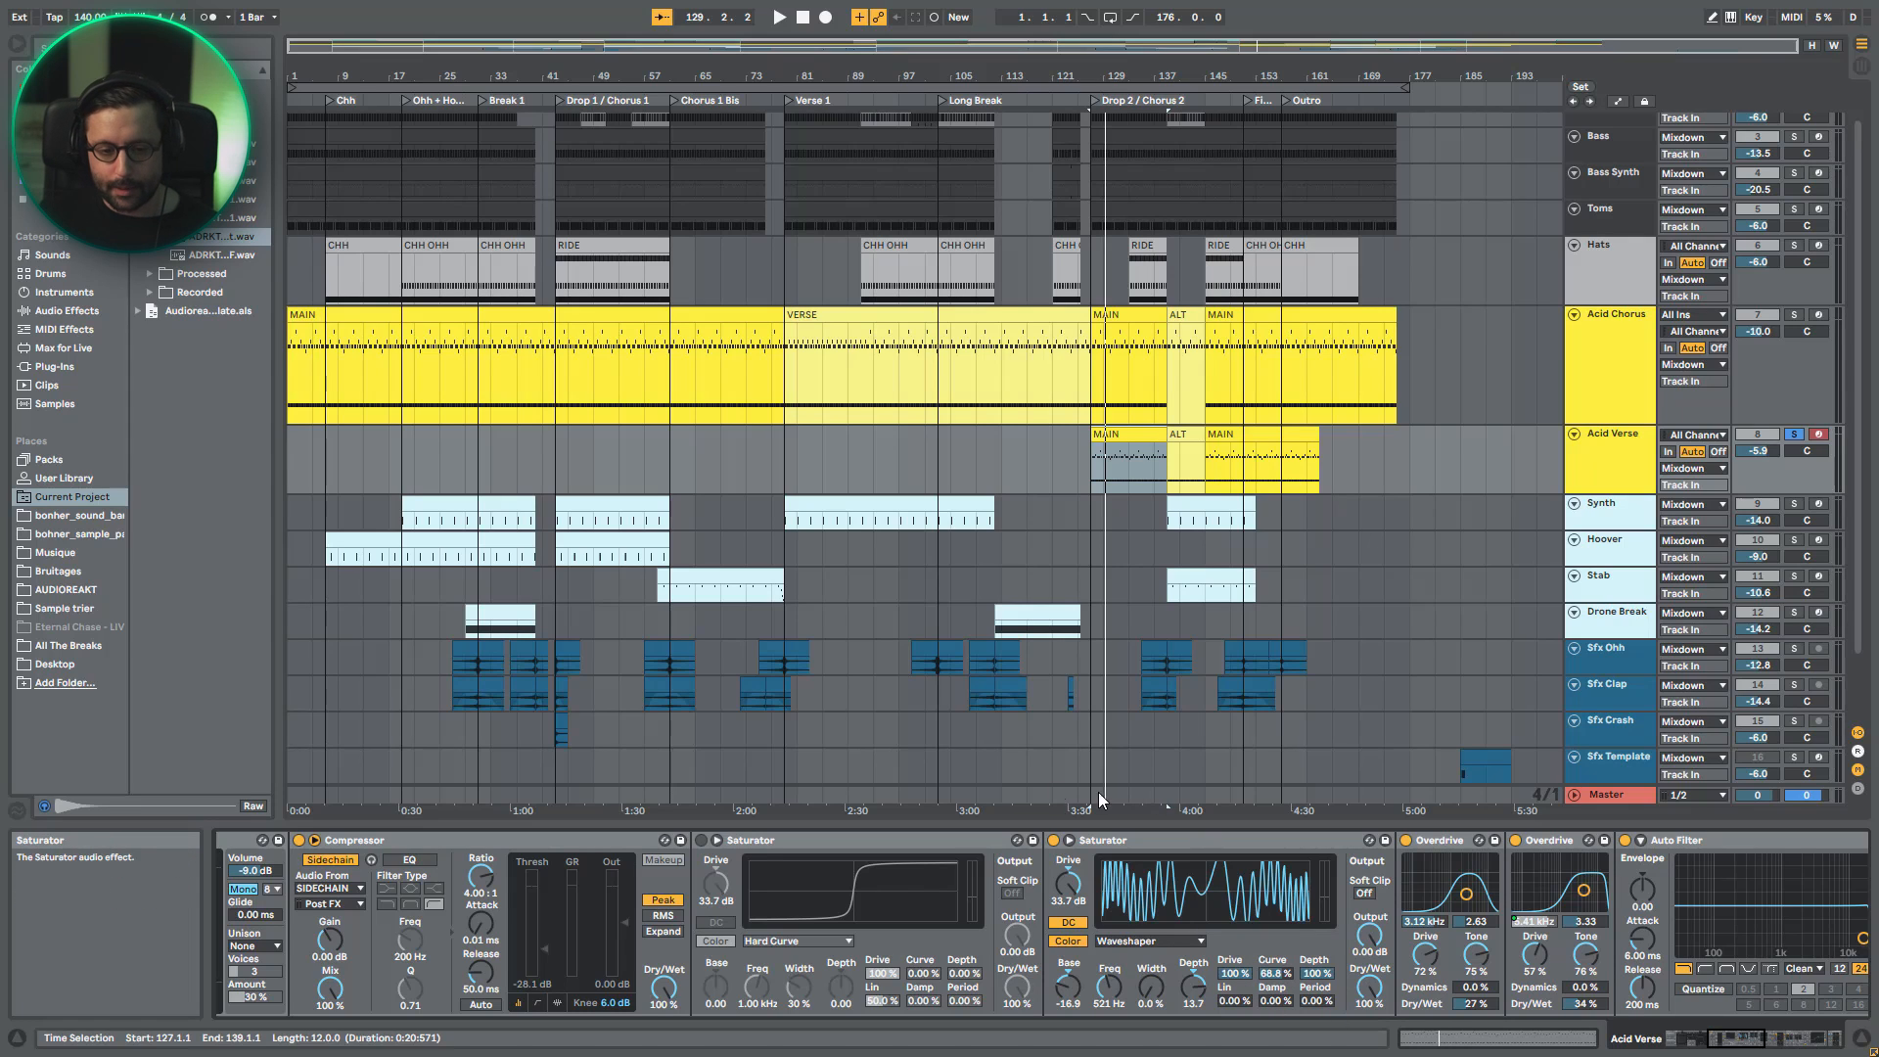
- Play Acid Verse with its Waveshaper Saturator switched off and on to compare, and review the Waveshaper's settings
{"action": "key", "text": "space"}
{"action": "left_click", "coordinate": [1055, 842]}
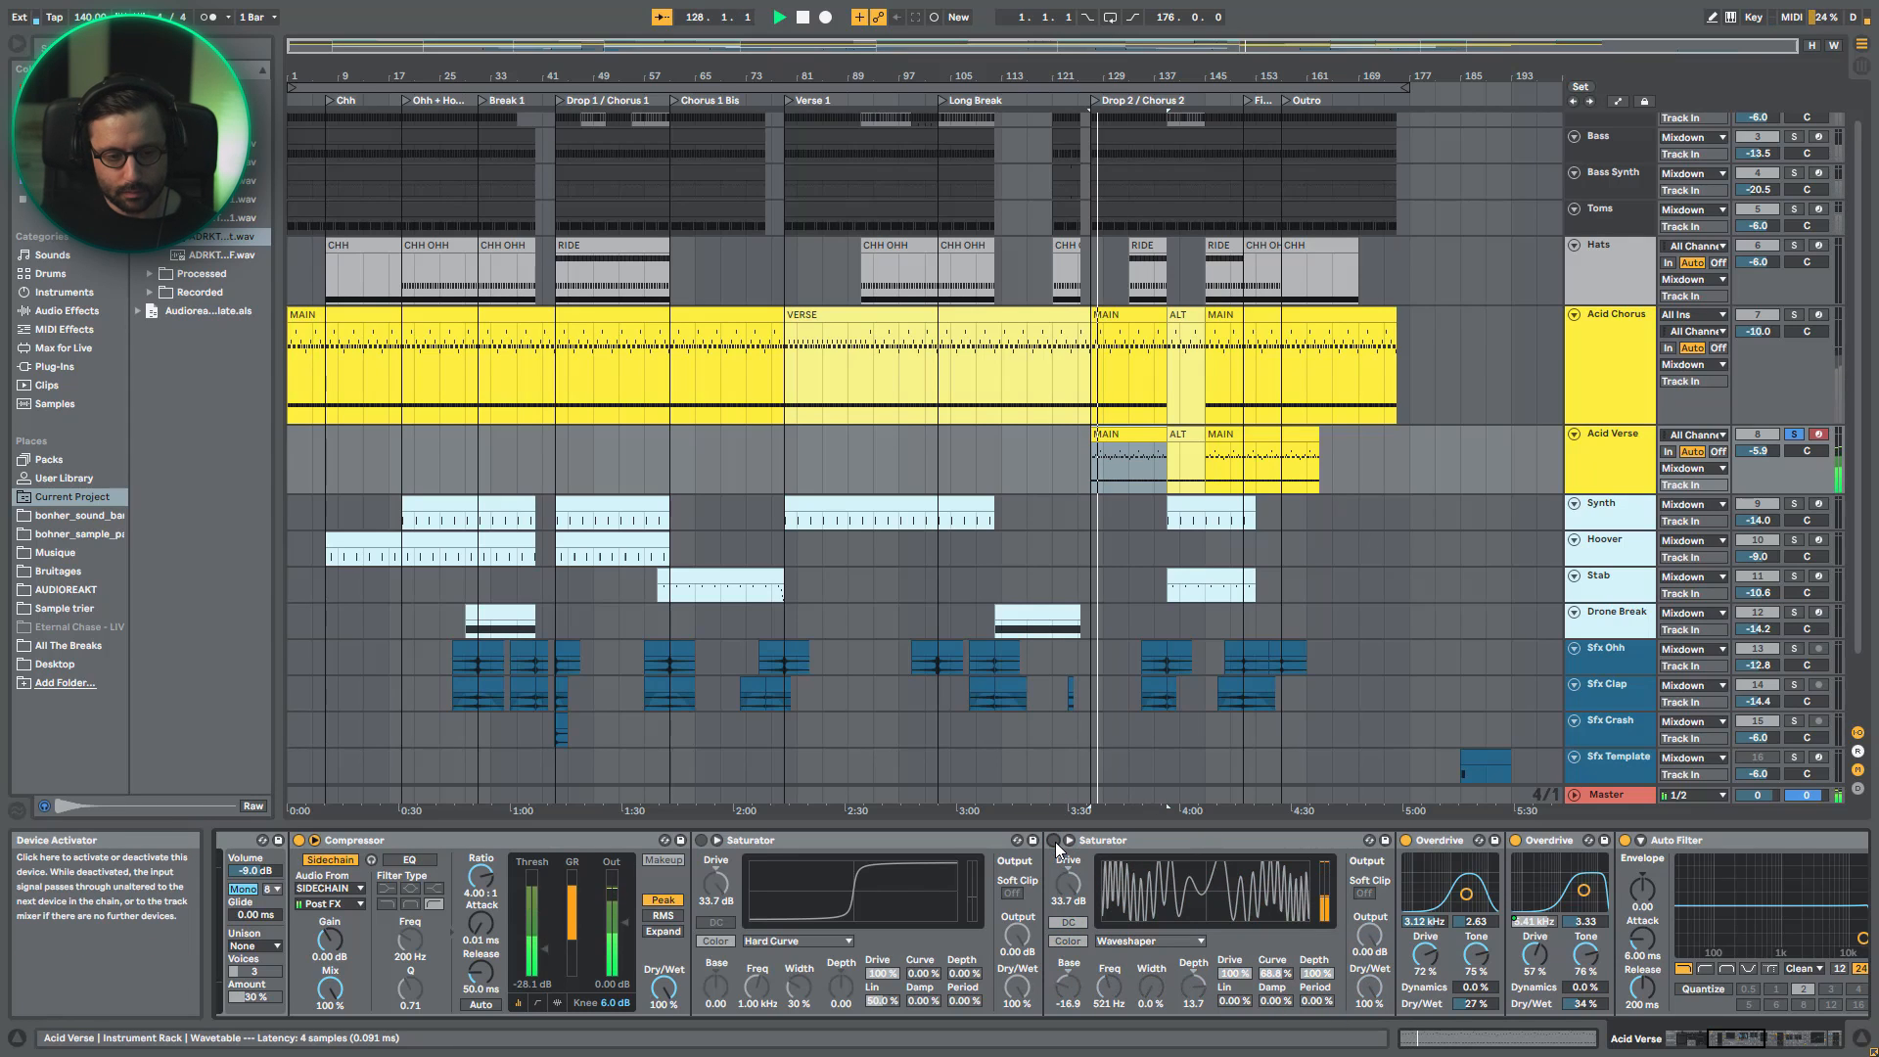
{"action": "left_click", "coordinate": [1053, 842]}
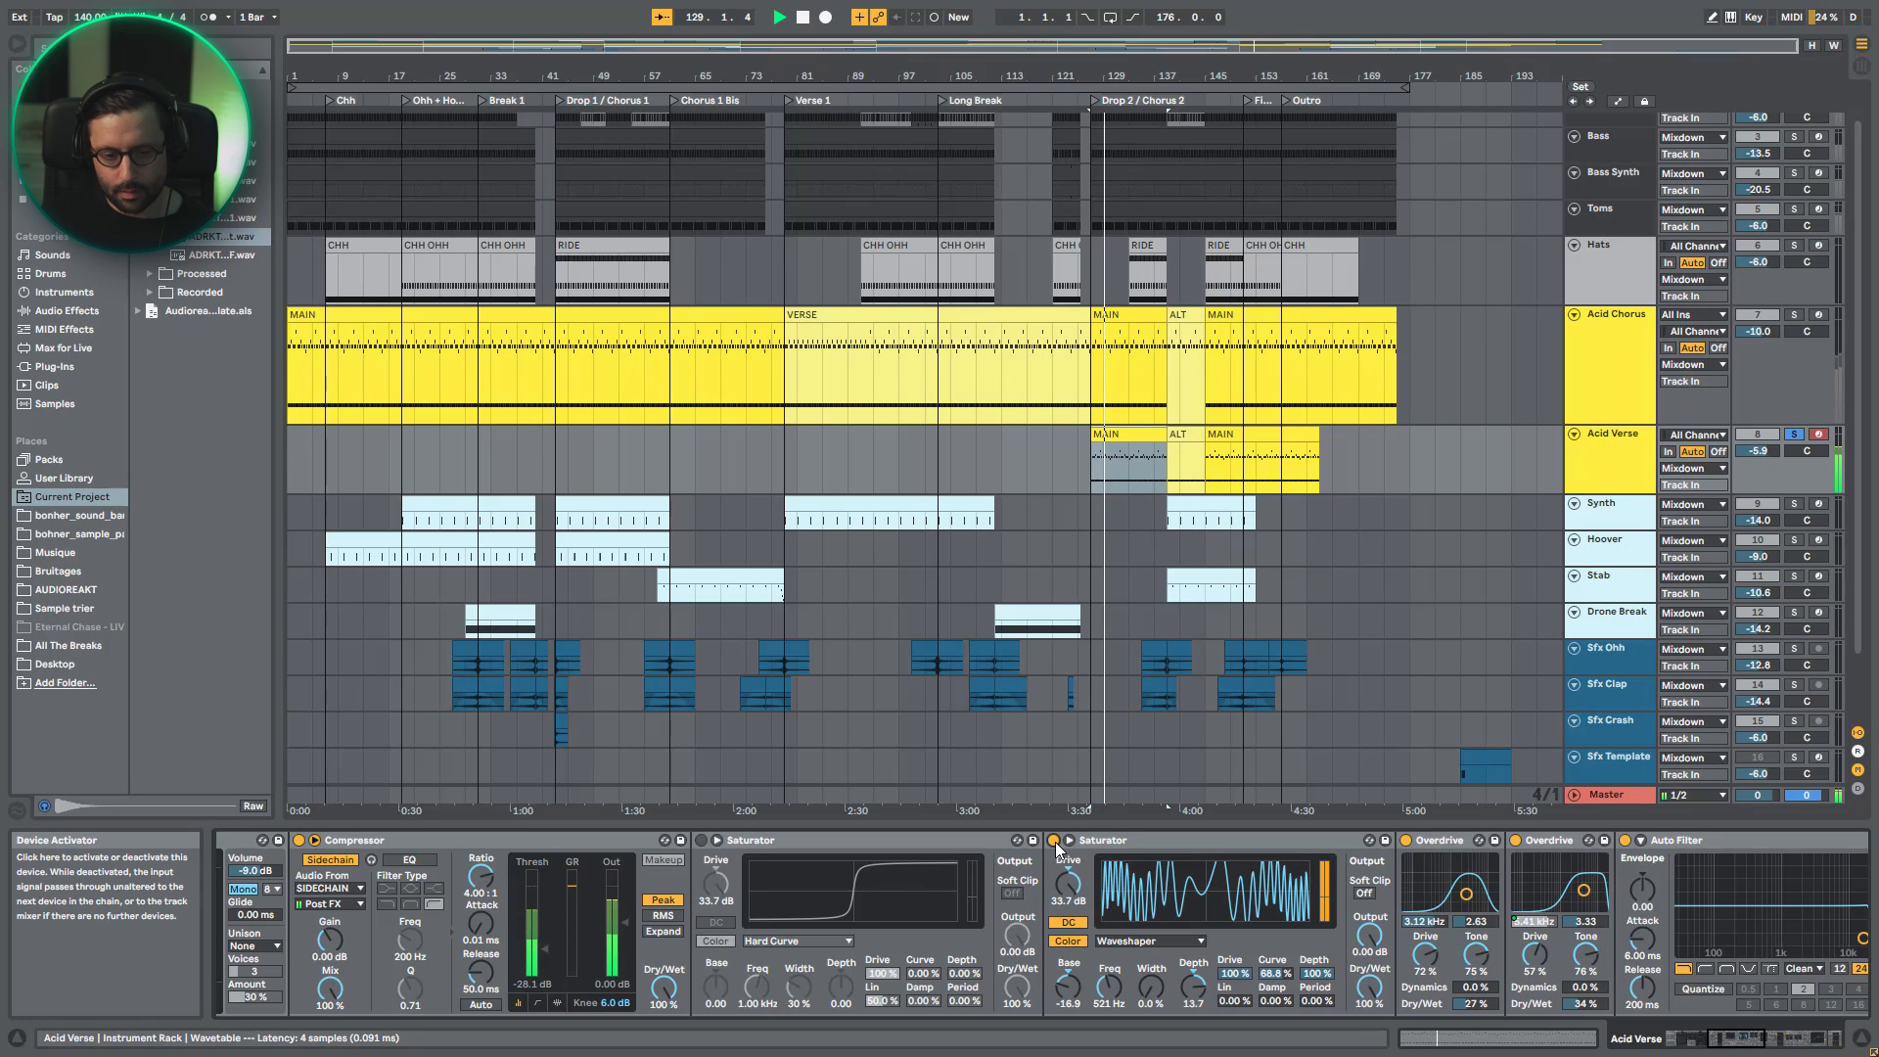
{"action": "double_click", "coordinate": [1067, 1001]}
{"action": "double_click", "coordinate": [1193, 1001]}
{"action": "left_click_drag", "start_coordinate": [1174, 987], "coordinate": [1192, 959]}
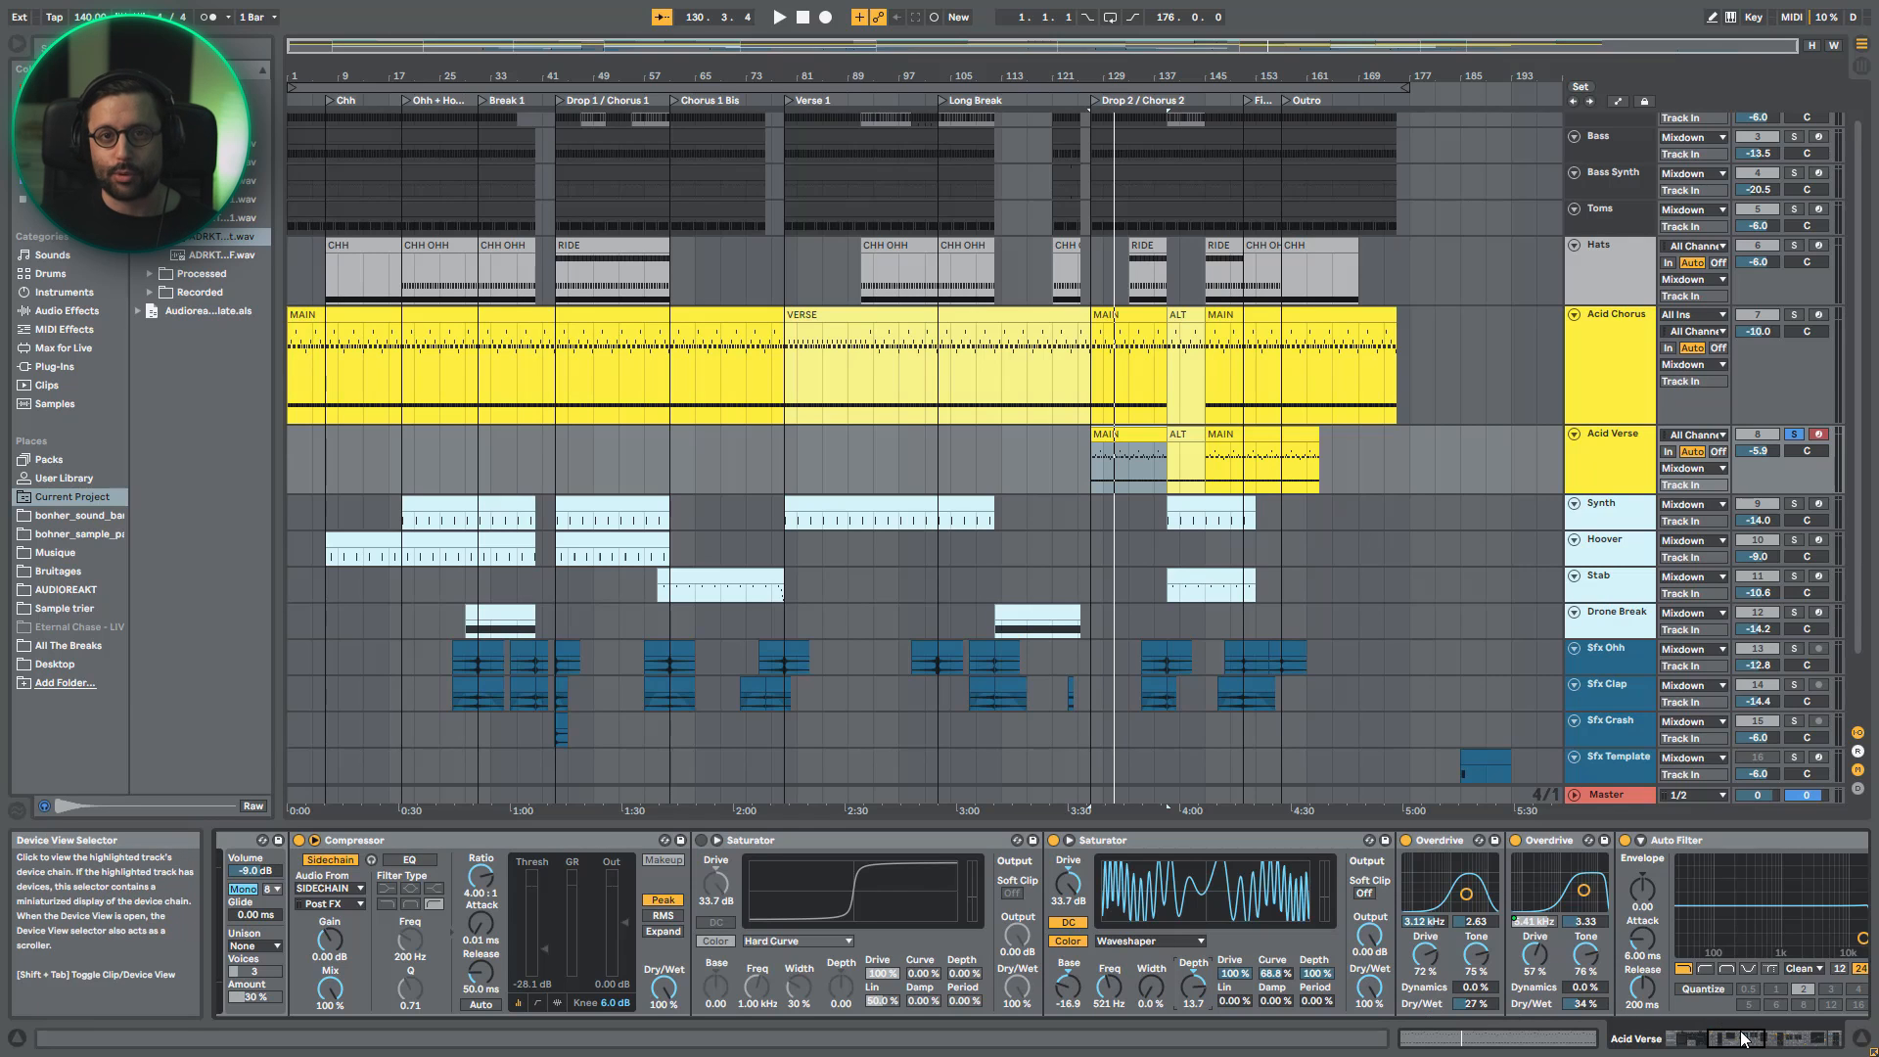
- Go to the end of the Acid Verse chain and play it with the Stereo Width device switched off and on
{"action": "left_click_drag", "start_coordinate": [1743, 1038], "coordinate": [1810, 1038]}
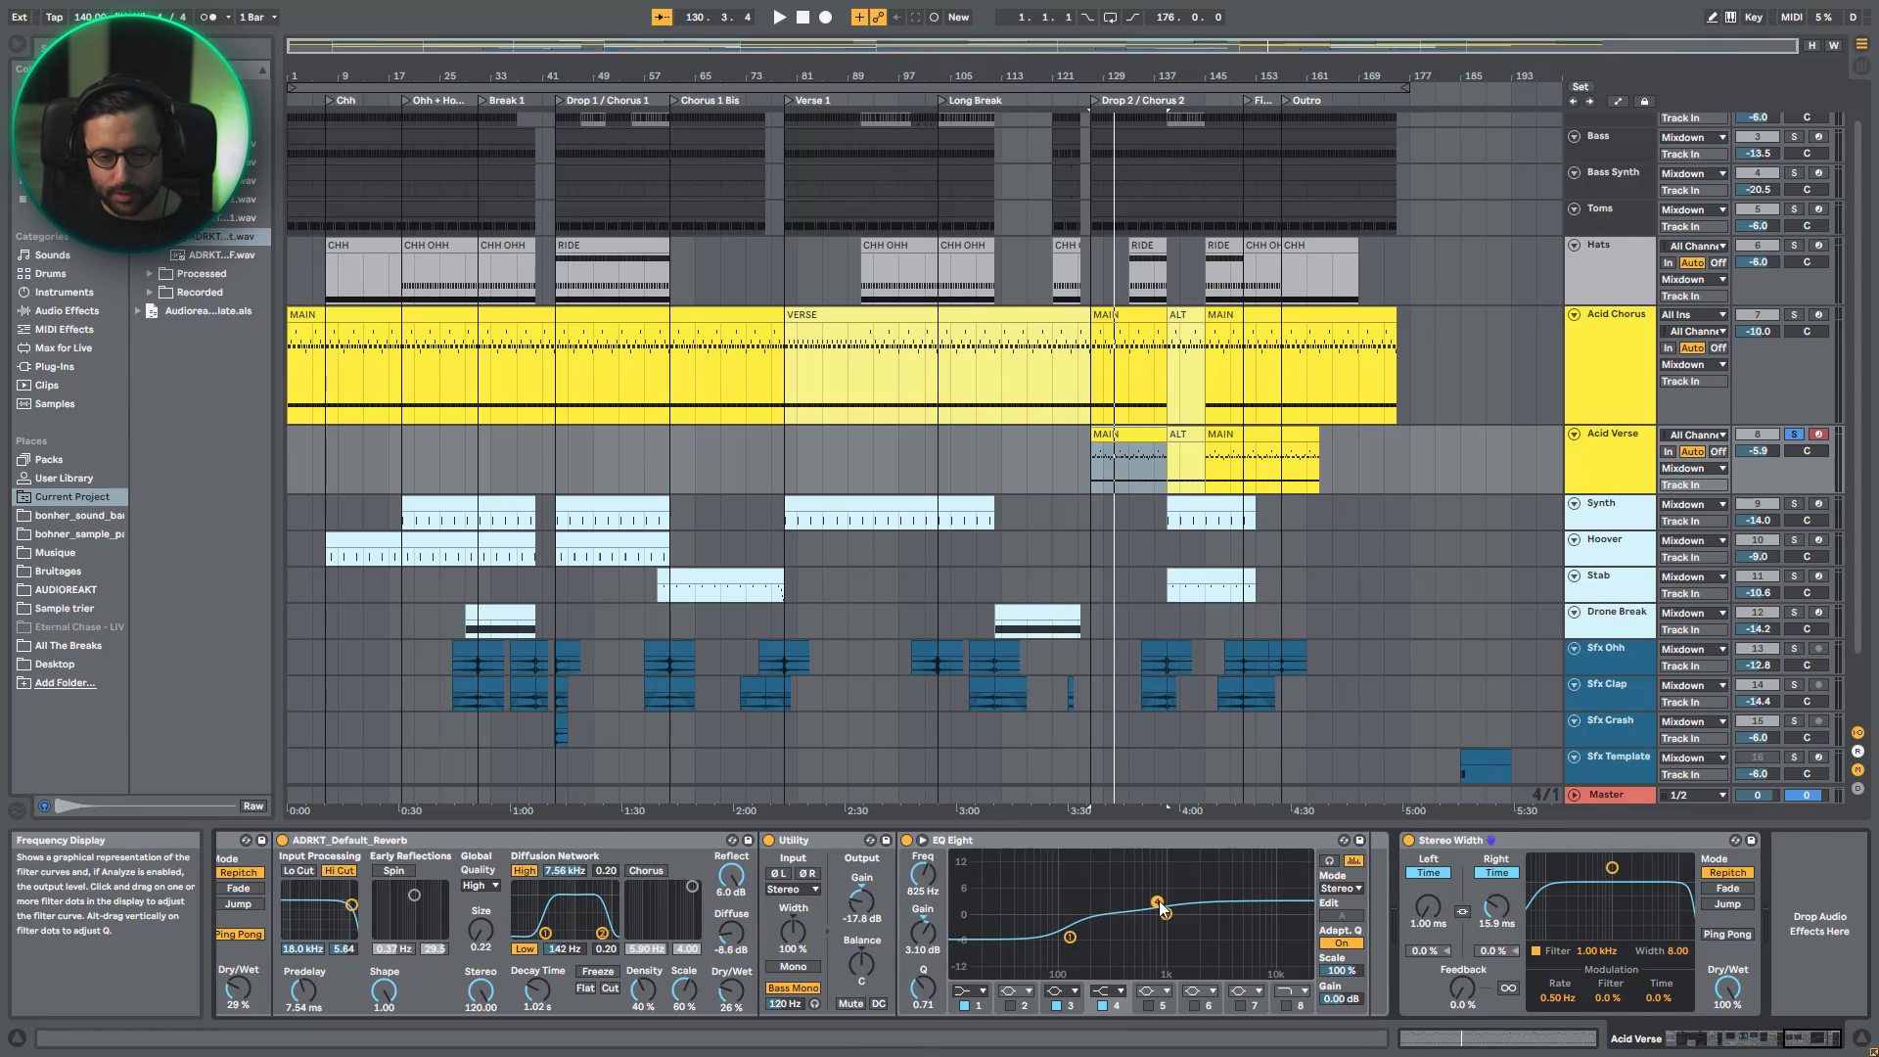
{"action": "key", "text": "space"}
{"action": "left_click", "coordinate": [1409, 840]}
{"action": "left_click", "coordinate": [1409, 839]}
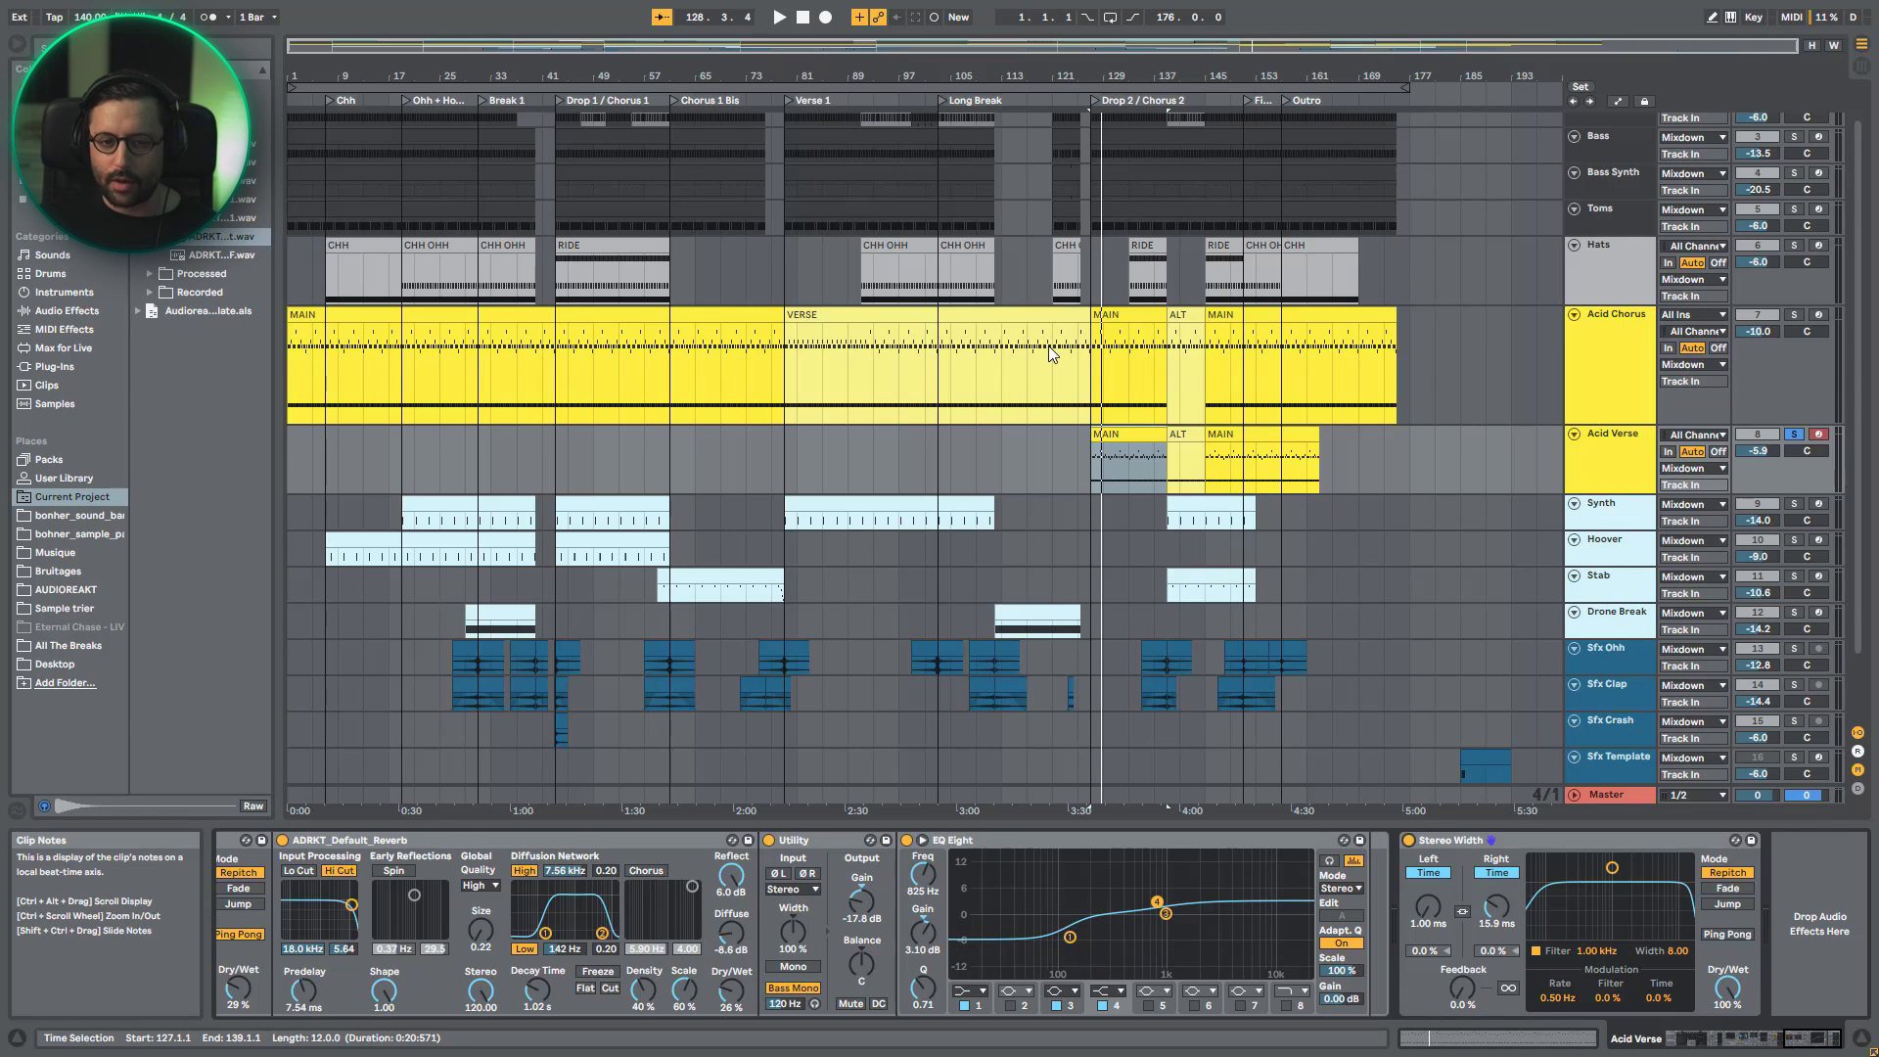
- Play the Drop 2 acid lines soloed in turn, Acid Chorus first and Acid Verse second
{"action": "left_click", "coordinate": [1132, 369]}
{"action": "left_click", "coordinate": [1793, 314]}
{"action": "key", "text": "space"}
{"action": "left_click", "coordinate": [1794, 435]}
{"action": "key", "text": "space"}
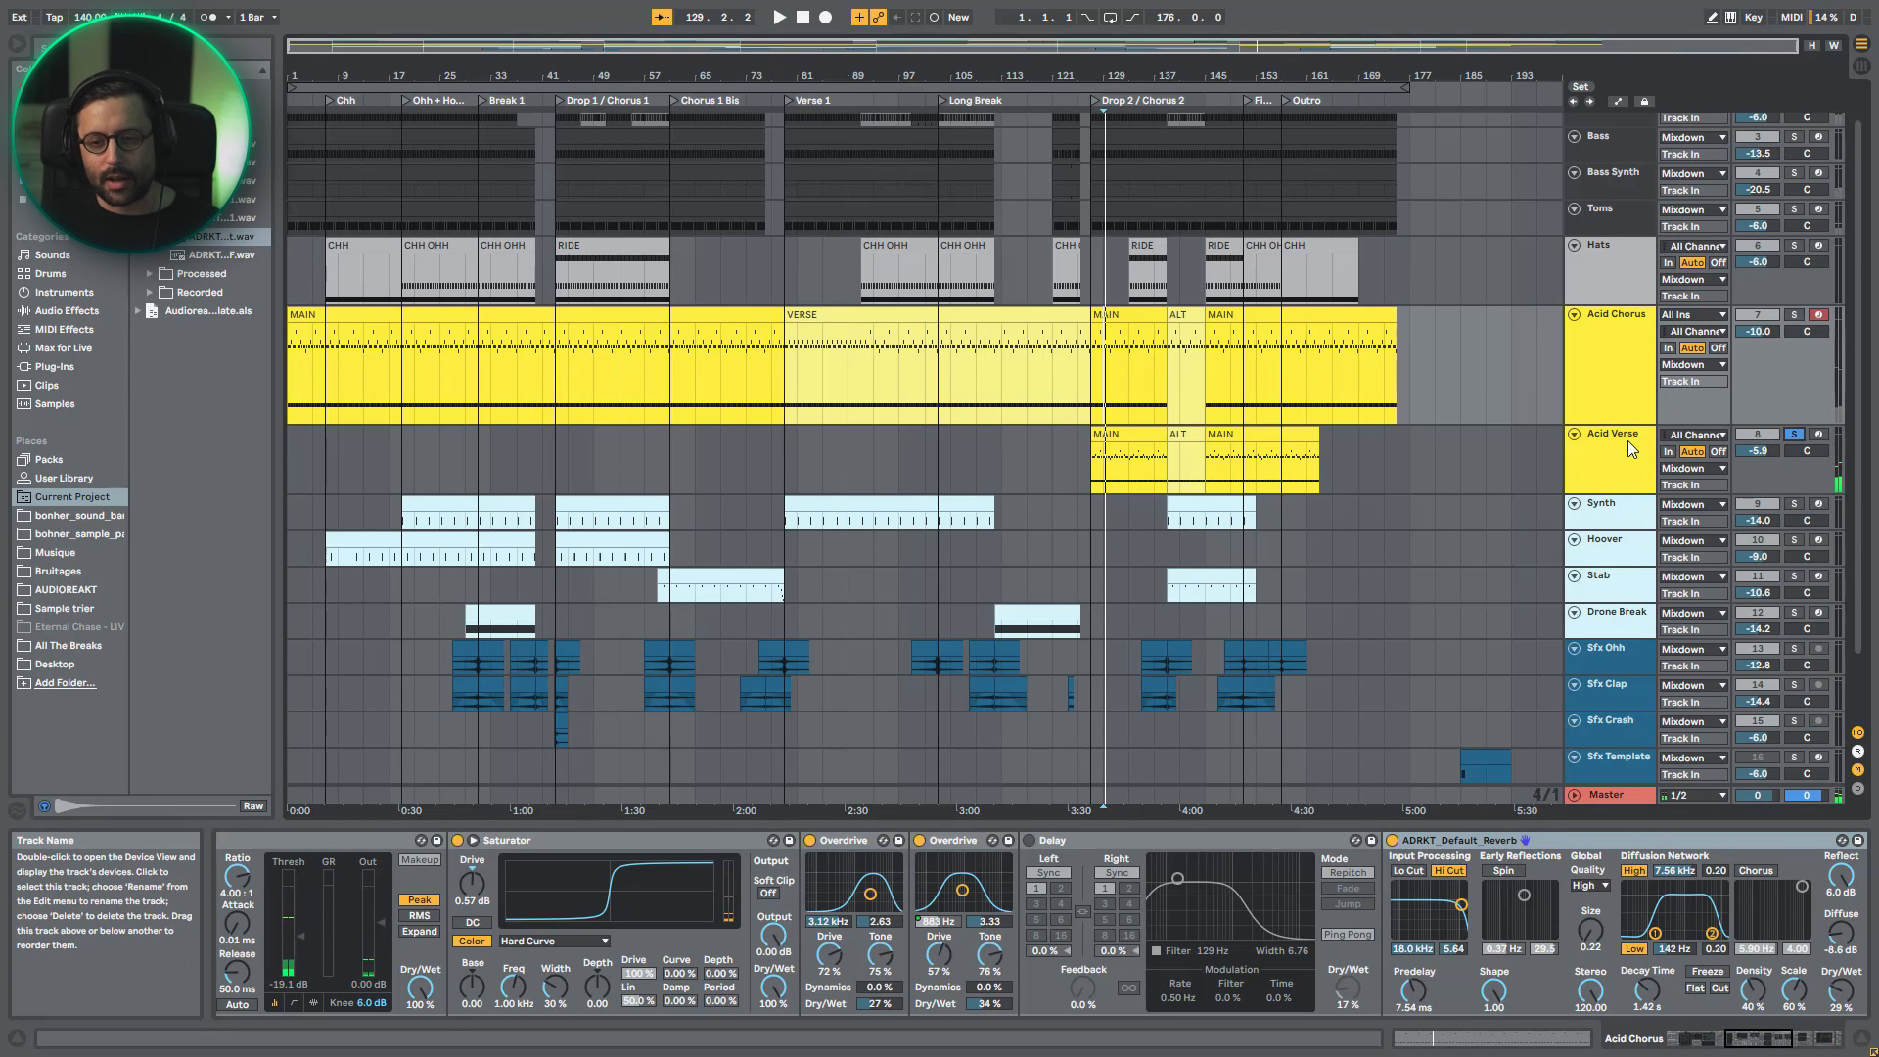
- Solo Acid Chorus together with Acid Verse and bypass Acid Verse's Stereo Width device while both play
{"action": "left_click", "coordinate": [1793, 314], "text": "ctrl"}
{"action": "key", "text": "space"}
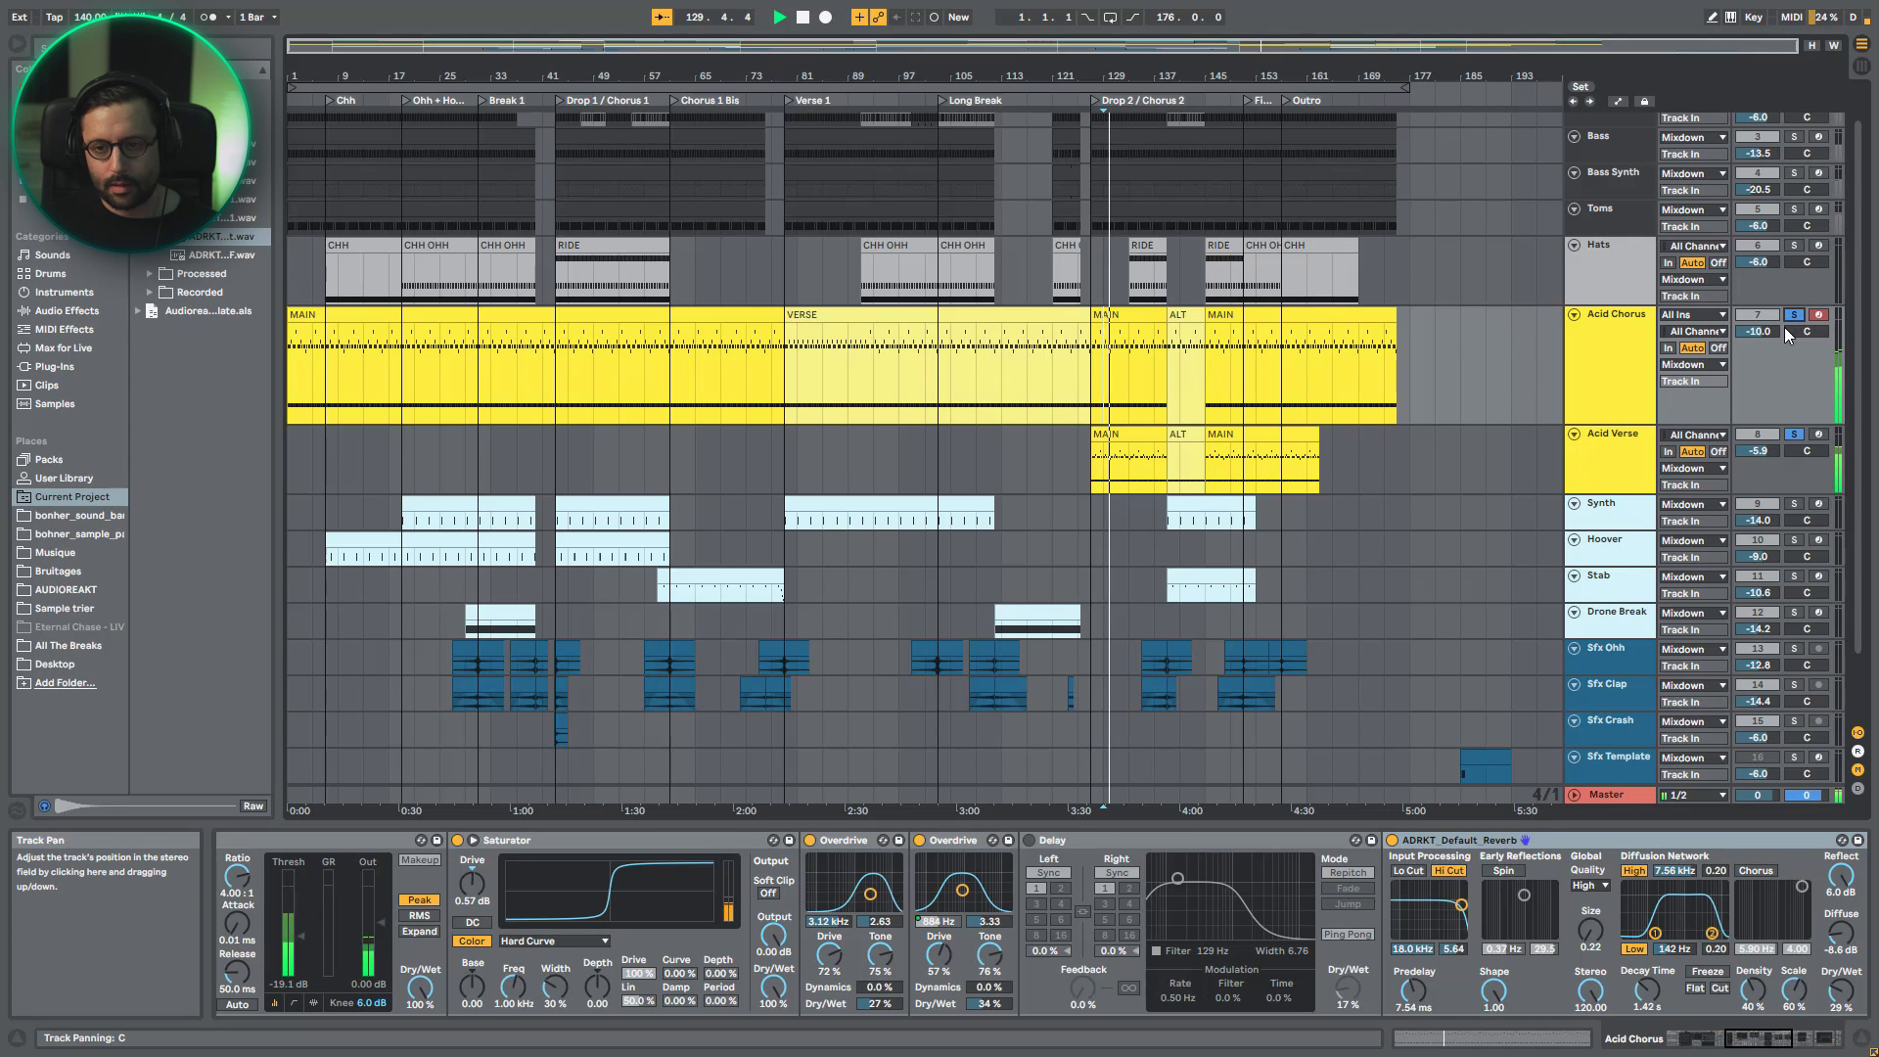
{"action": "left_click", "coordinate": [1636, 469]}
{"action": "left_click", "coordinate": [1412, 849]}
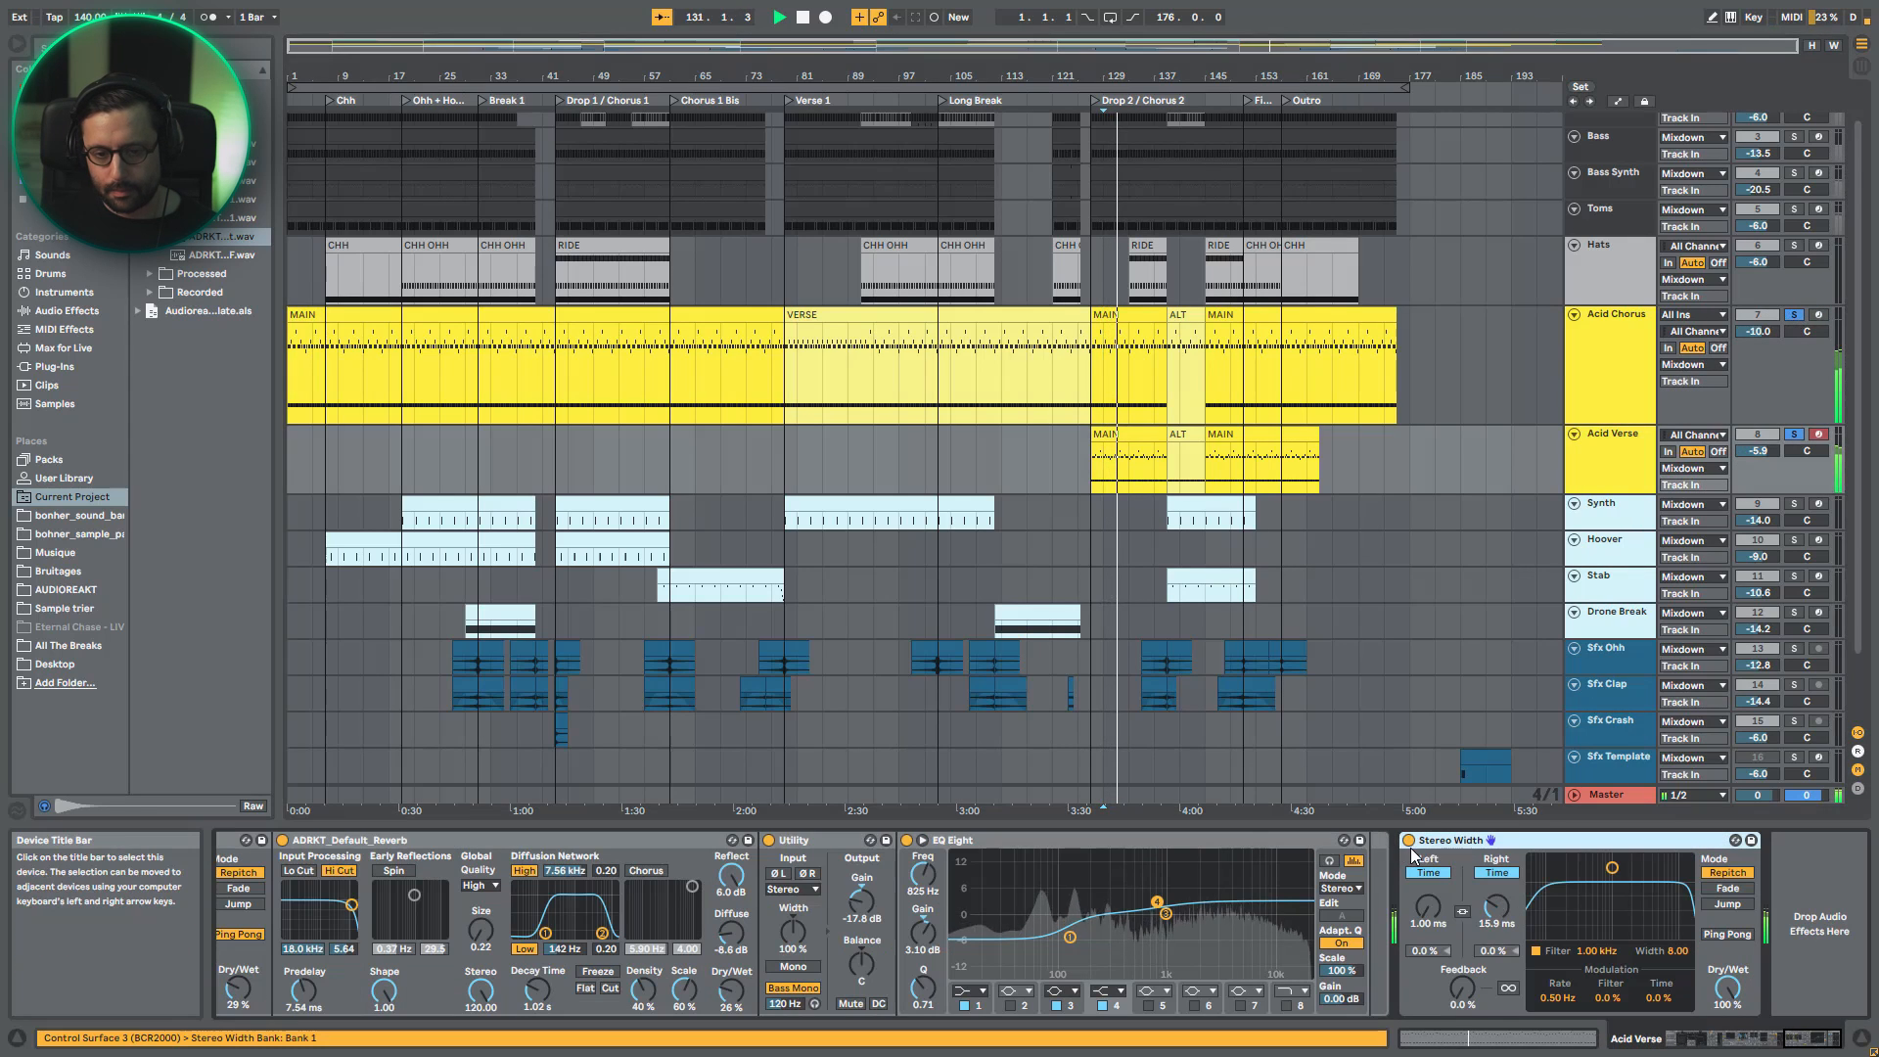
{"action": "left_click", "coordinate": [1410, 842]}
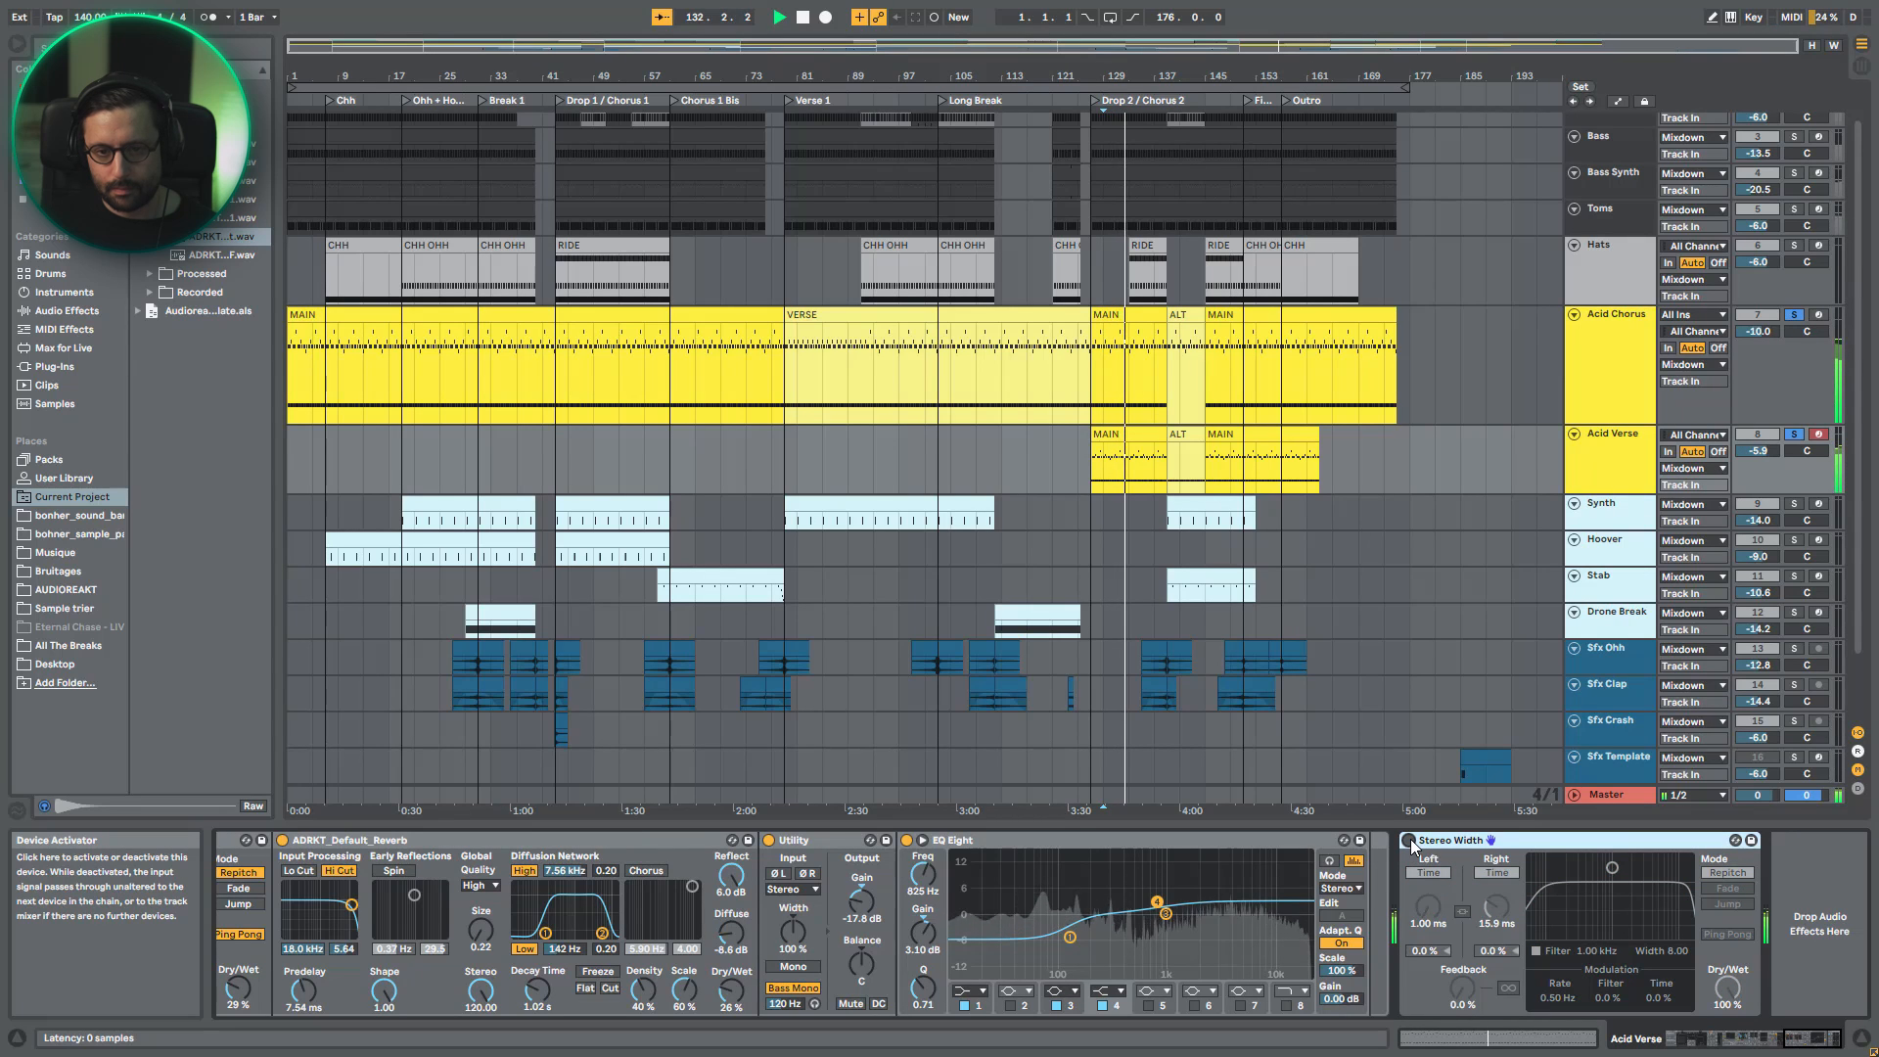
- Solo the Synth track, play it from the Ohh + Hoover section and show the devices inside its AYNIL_KraterSynth rack
{"action": "left_click", "coordinate": [1616, 511]}
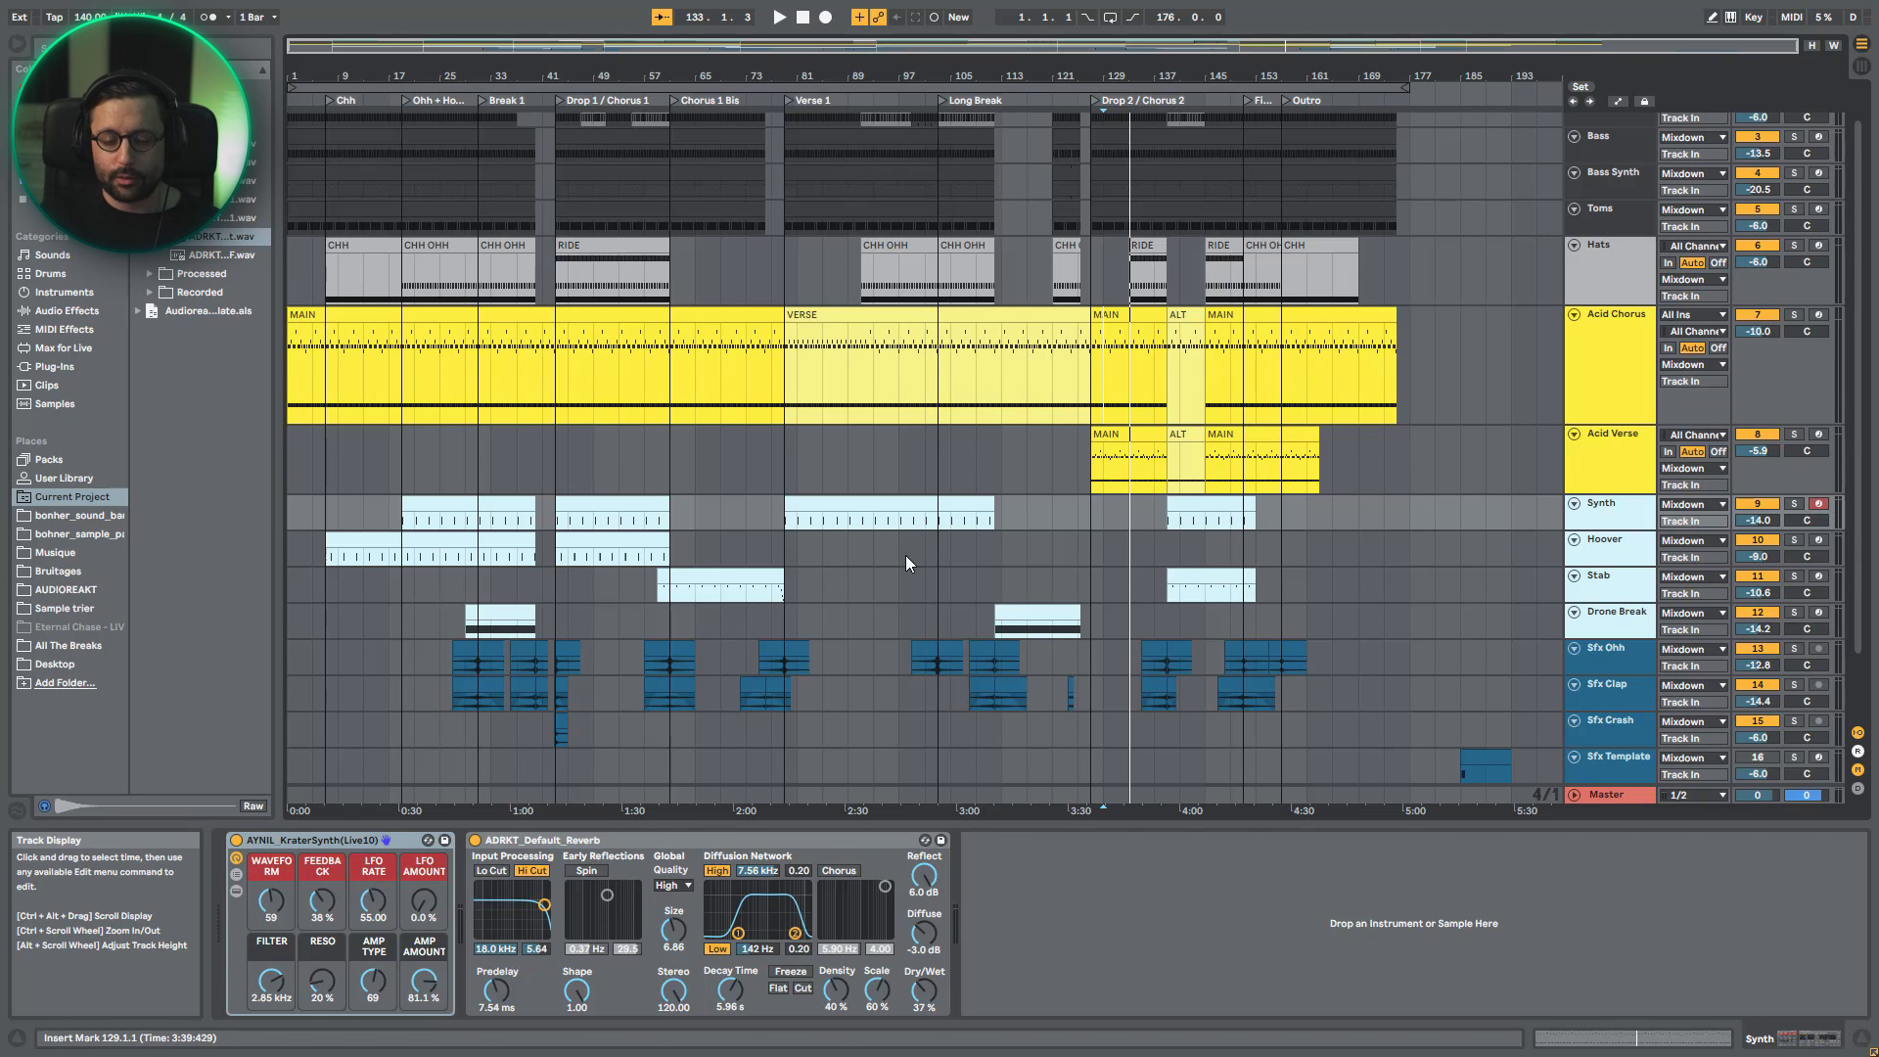
{"action": "left_click", "coordinate": [1793, 506]}
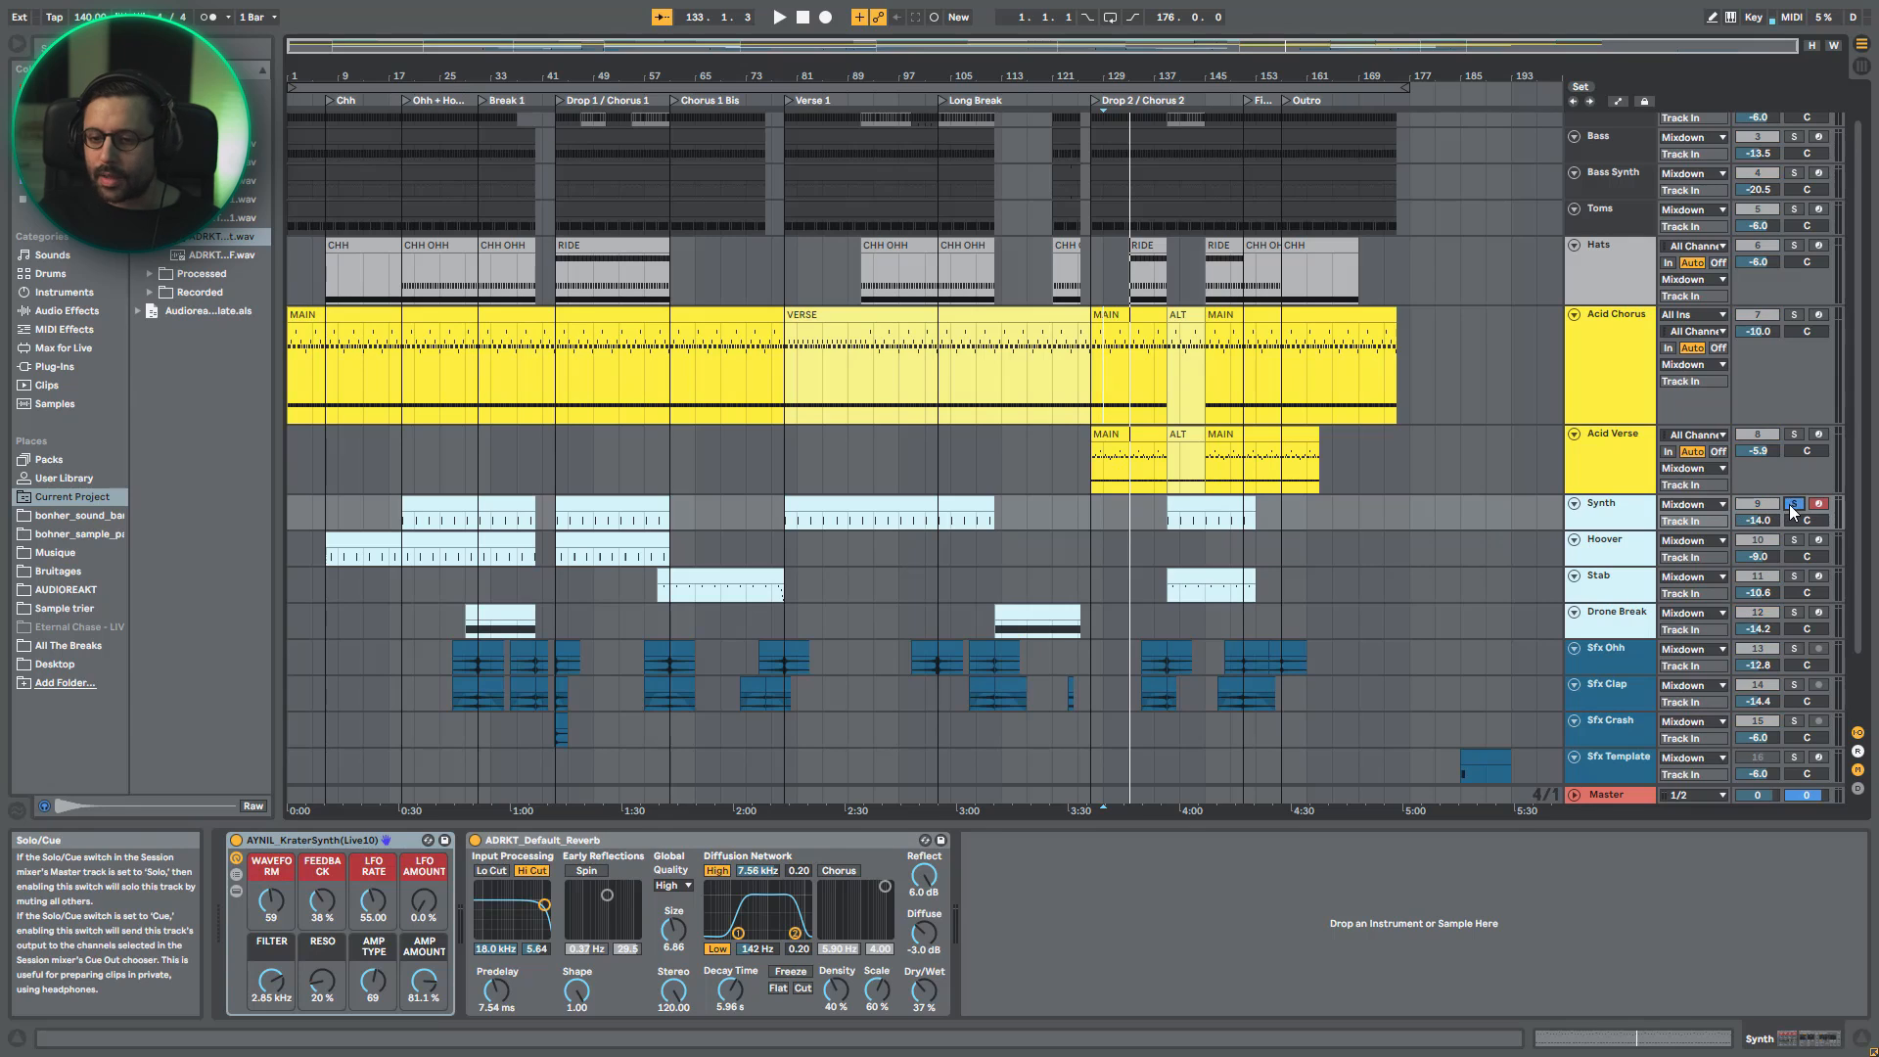
{"action": "left_click", "coordinate": [429, 504]}
{"action": "key", "text": "space"}
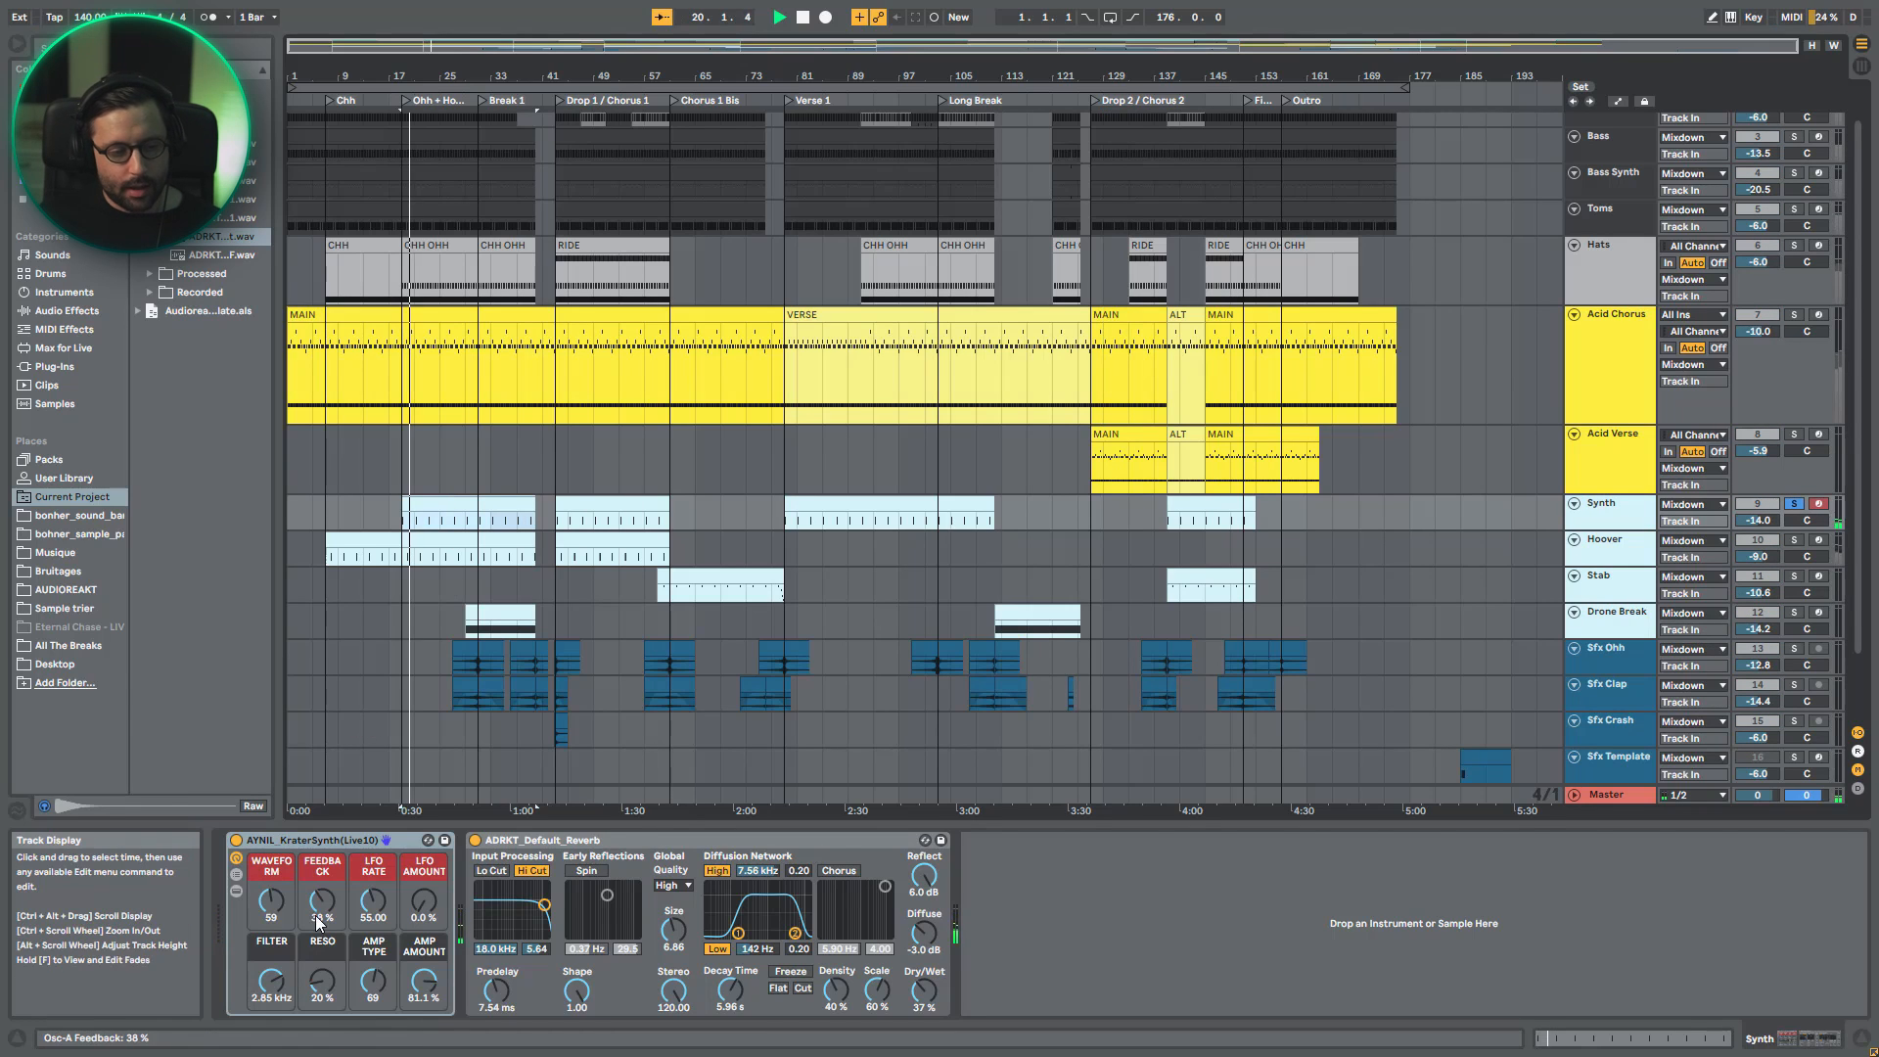
{"action": "left_click", "coordinate": [237, 890]}
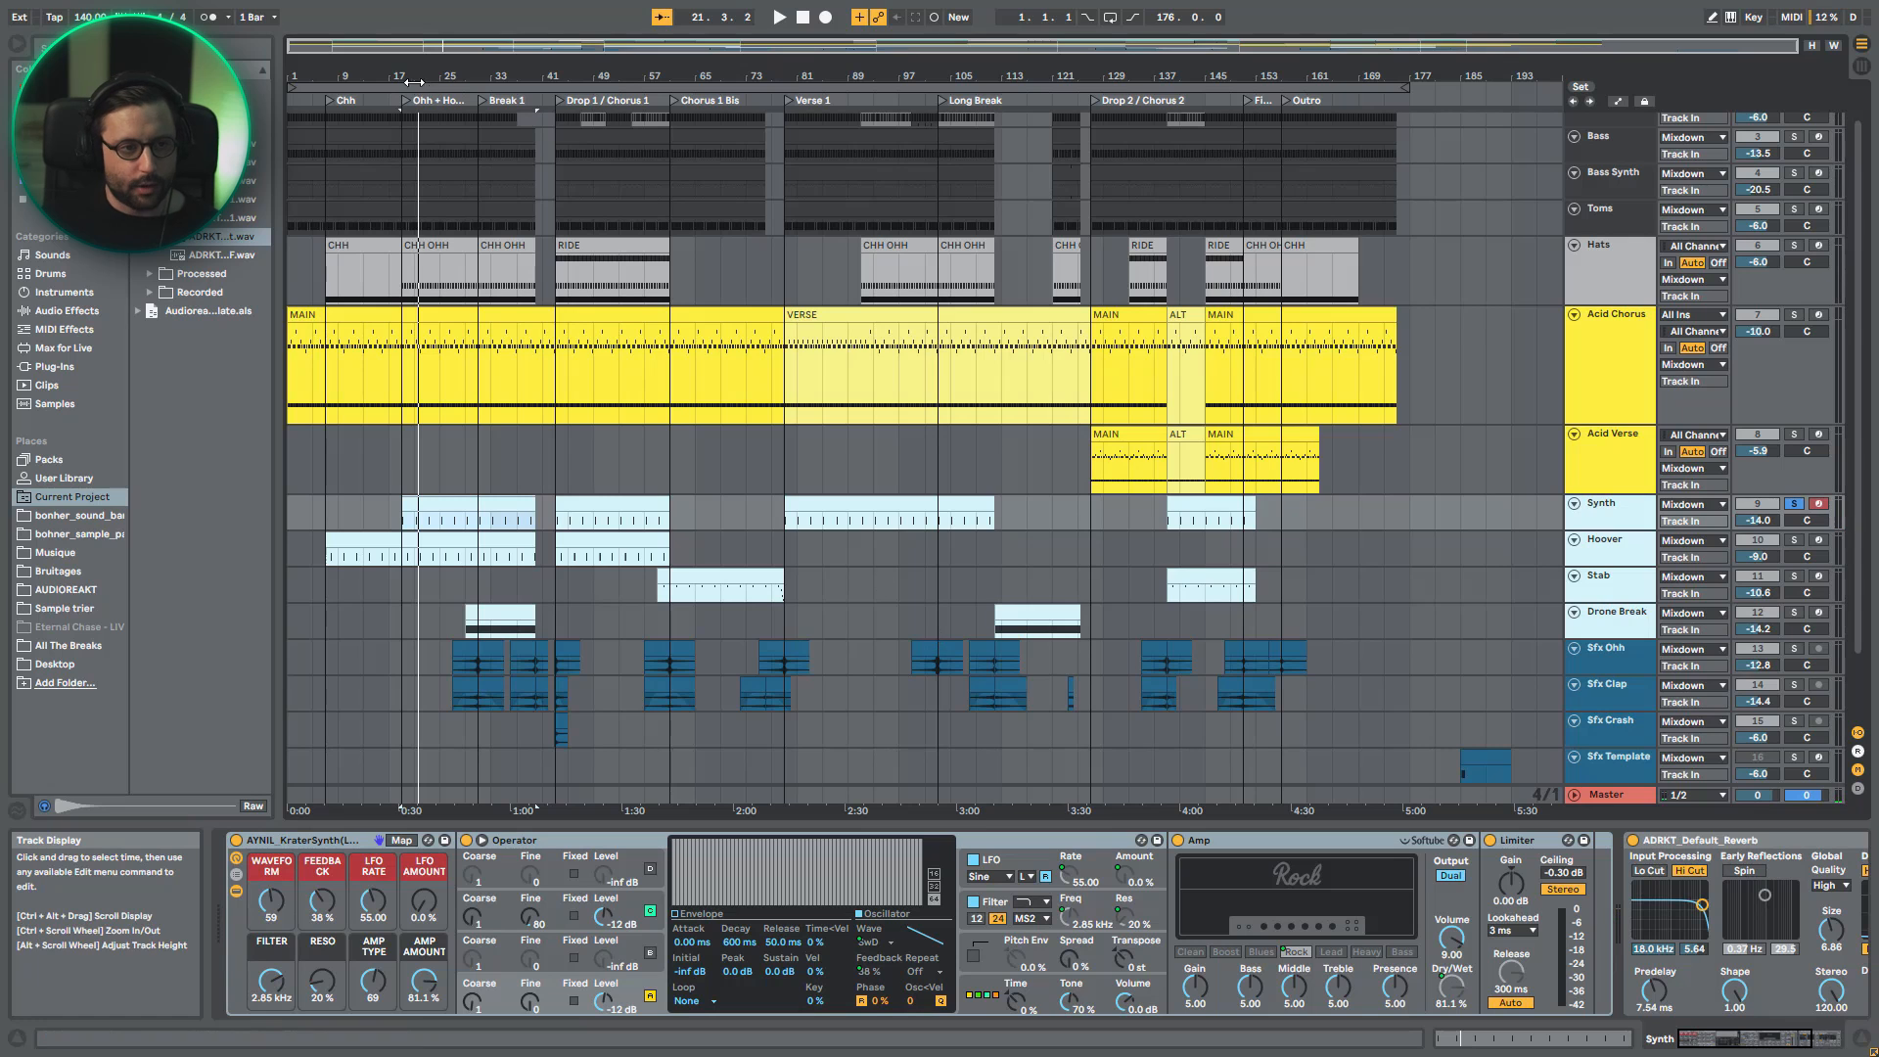
- Play Synth and Hoover soloed together from the Ohh + Hoover section to hear how their patterns interlock
{"action": "left_click_drag", "start_coordinate": [409, 46], "coordinate": [409, 156]}
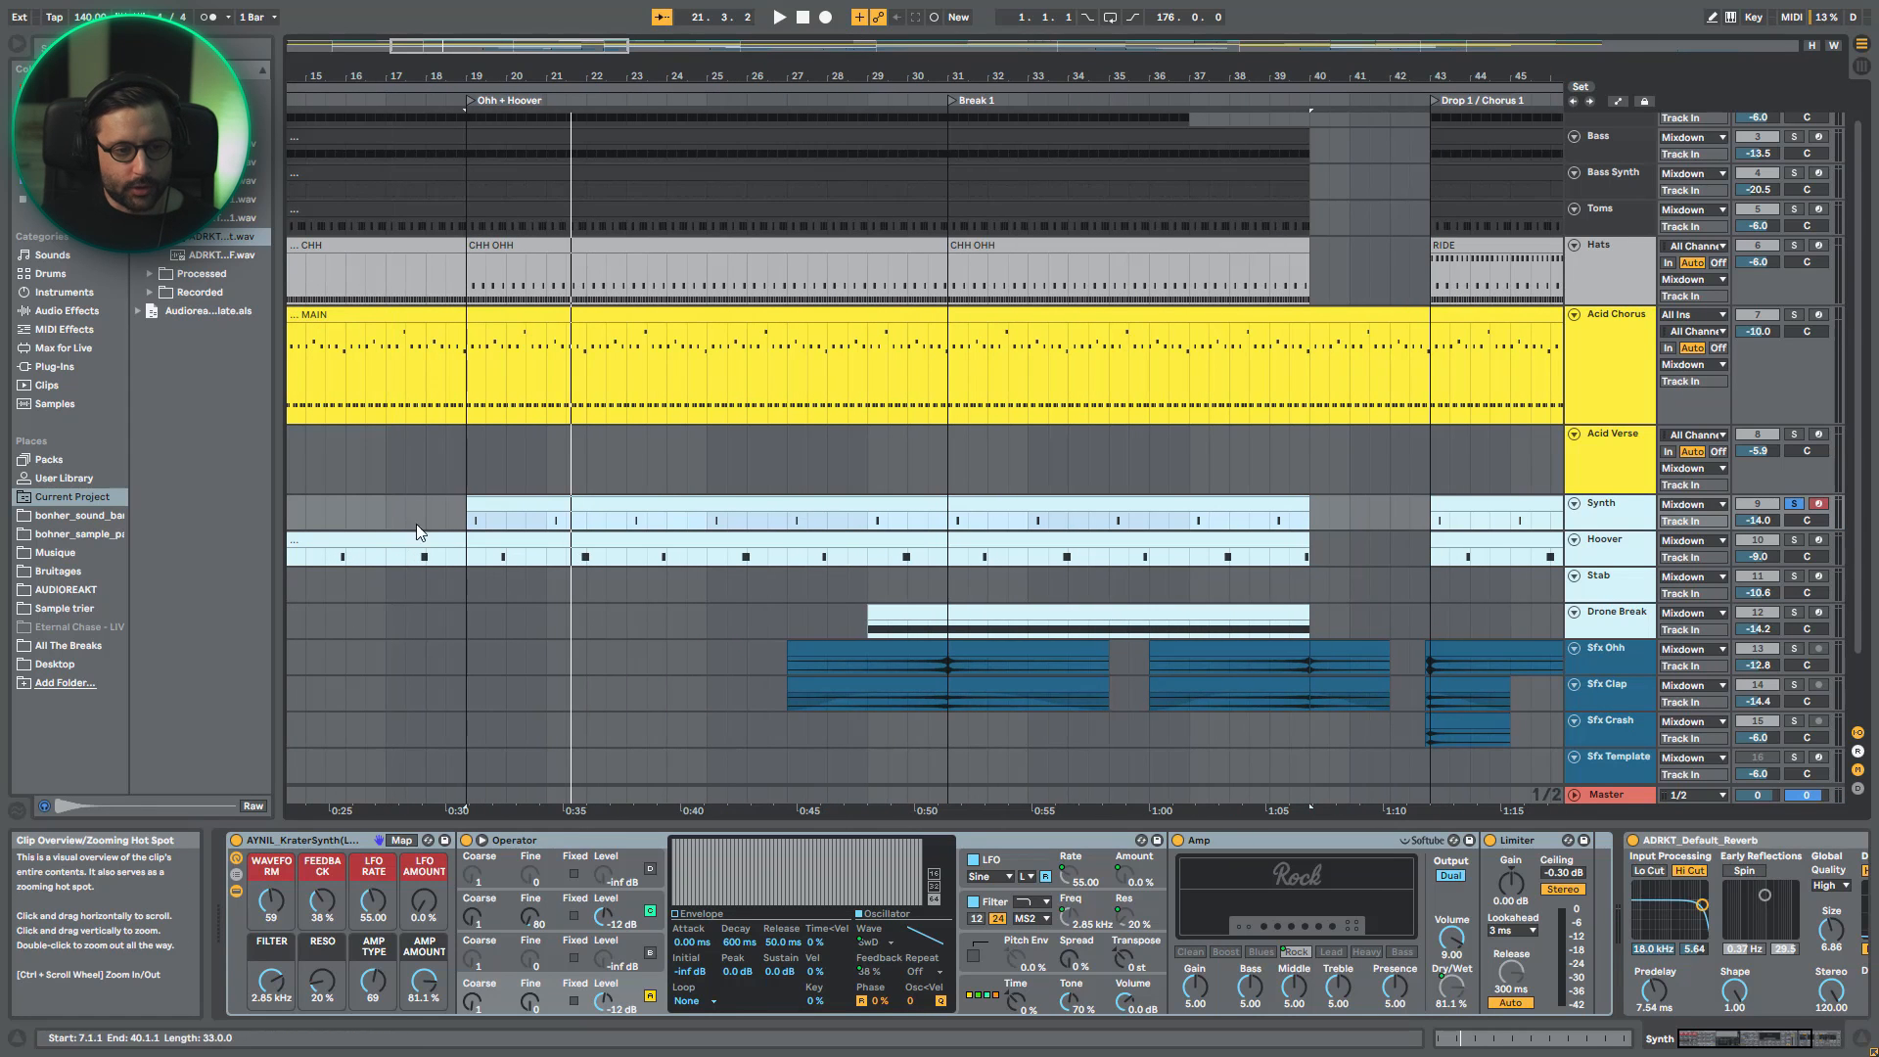
{"action": "left_click", "coordinate": [474, 562]}
{"action": "key", "text": "space"}
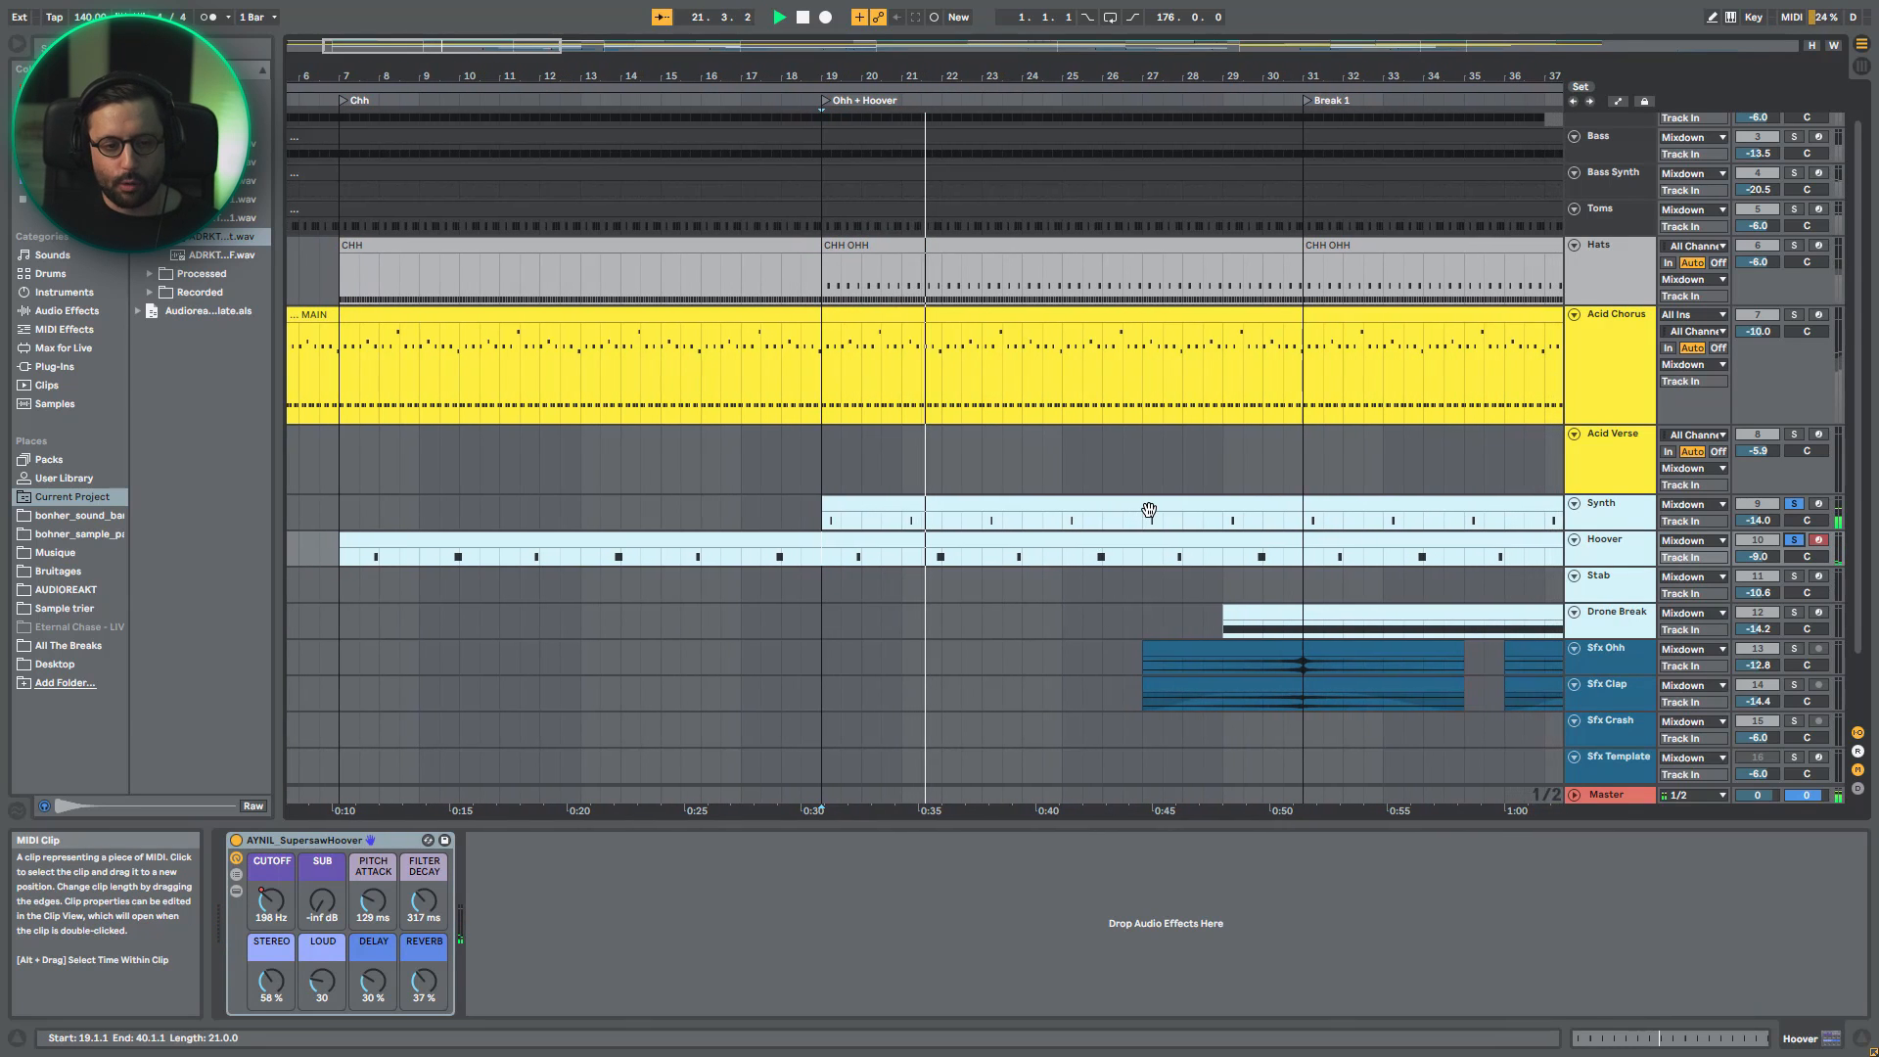
{"action": "key", "text": "space"}
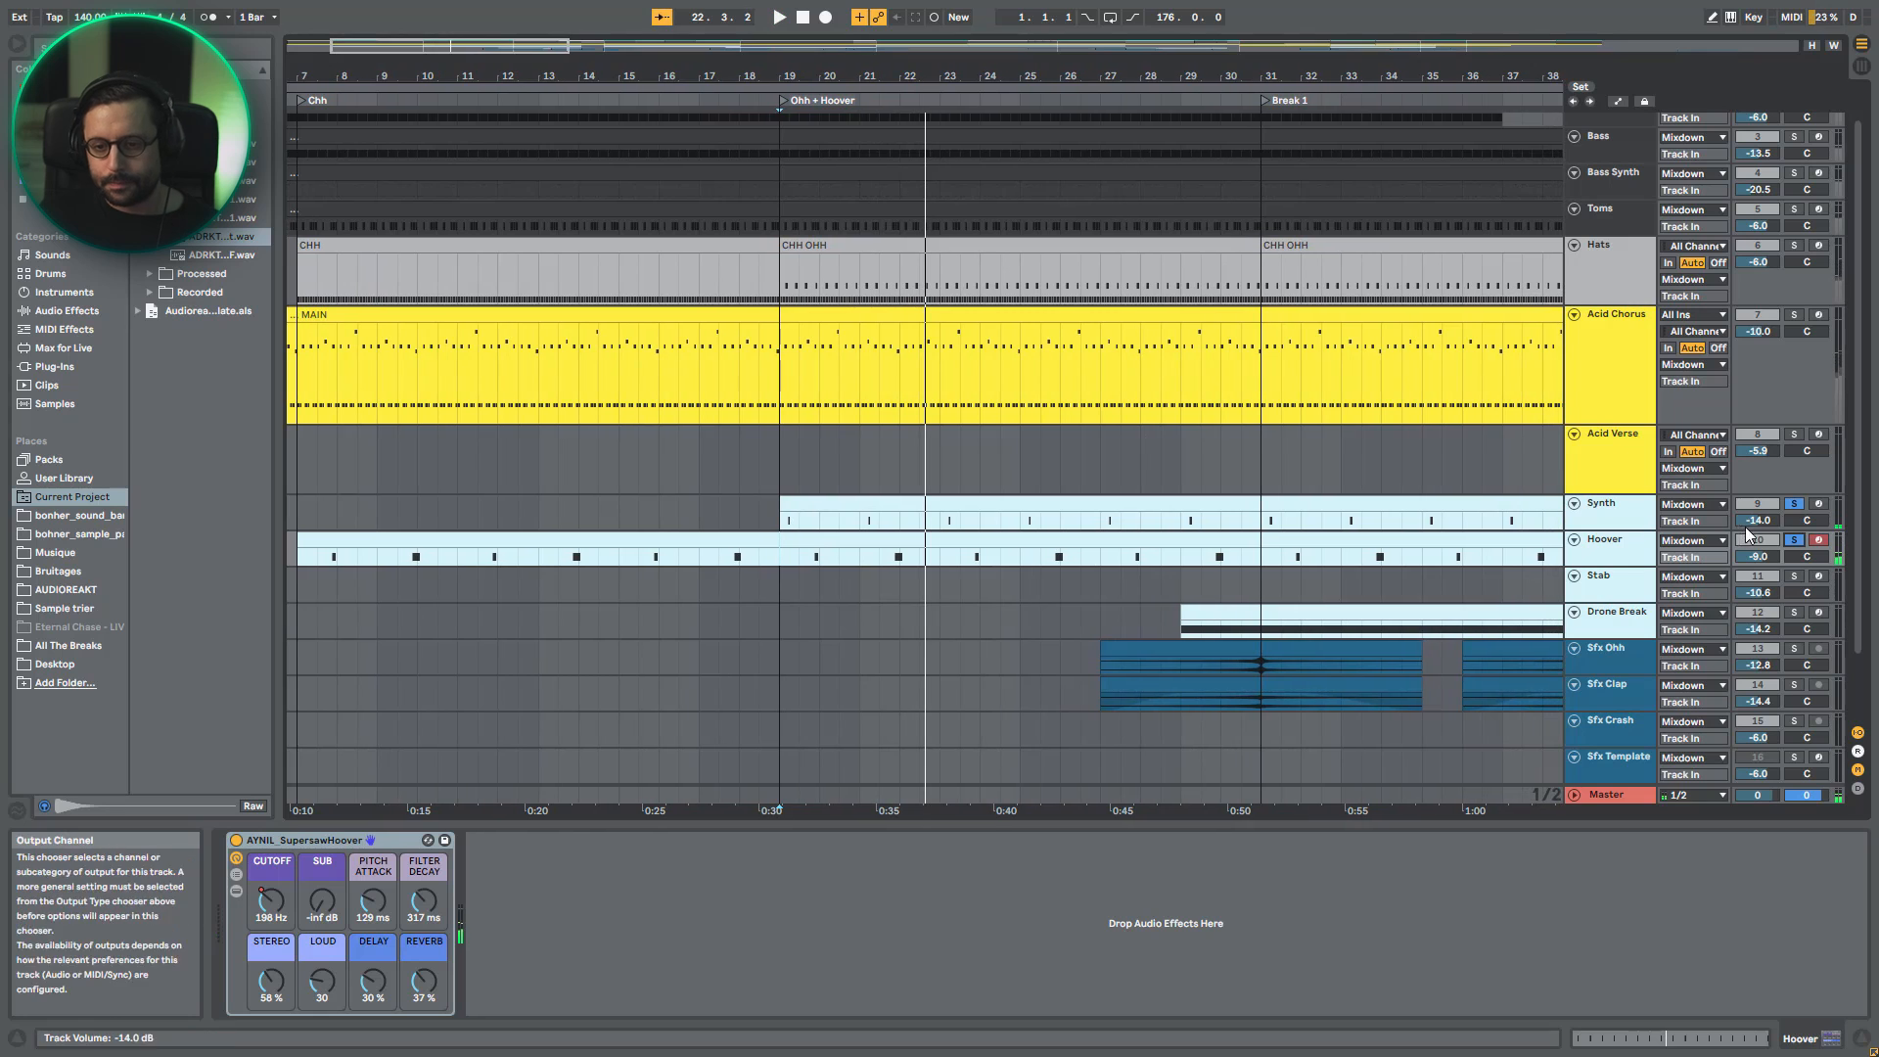
- Play Synth soloed again and compare its KraterSynth rack's macro view with the Operator, Amp and Limiter inside
{"action": "left_click", "coordinate": [1619, 518]}
{"action": "key", "text": "space"}
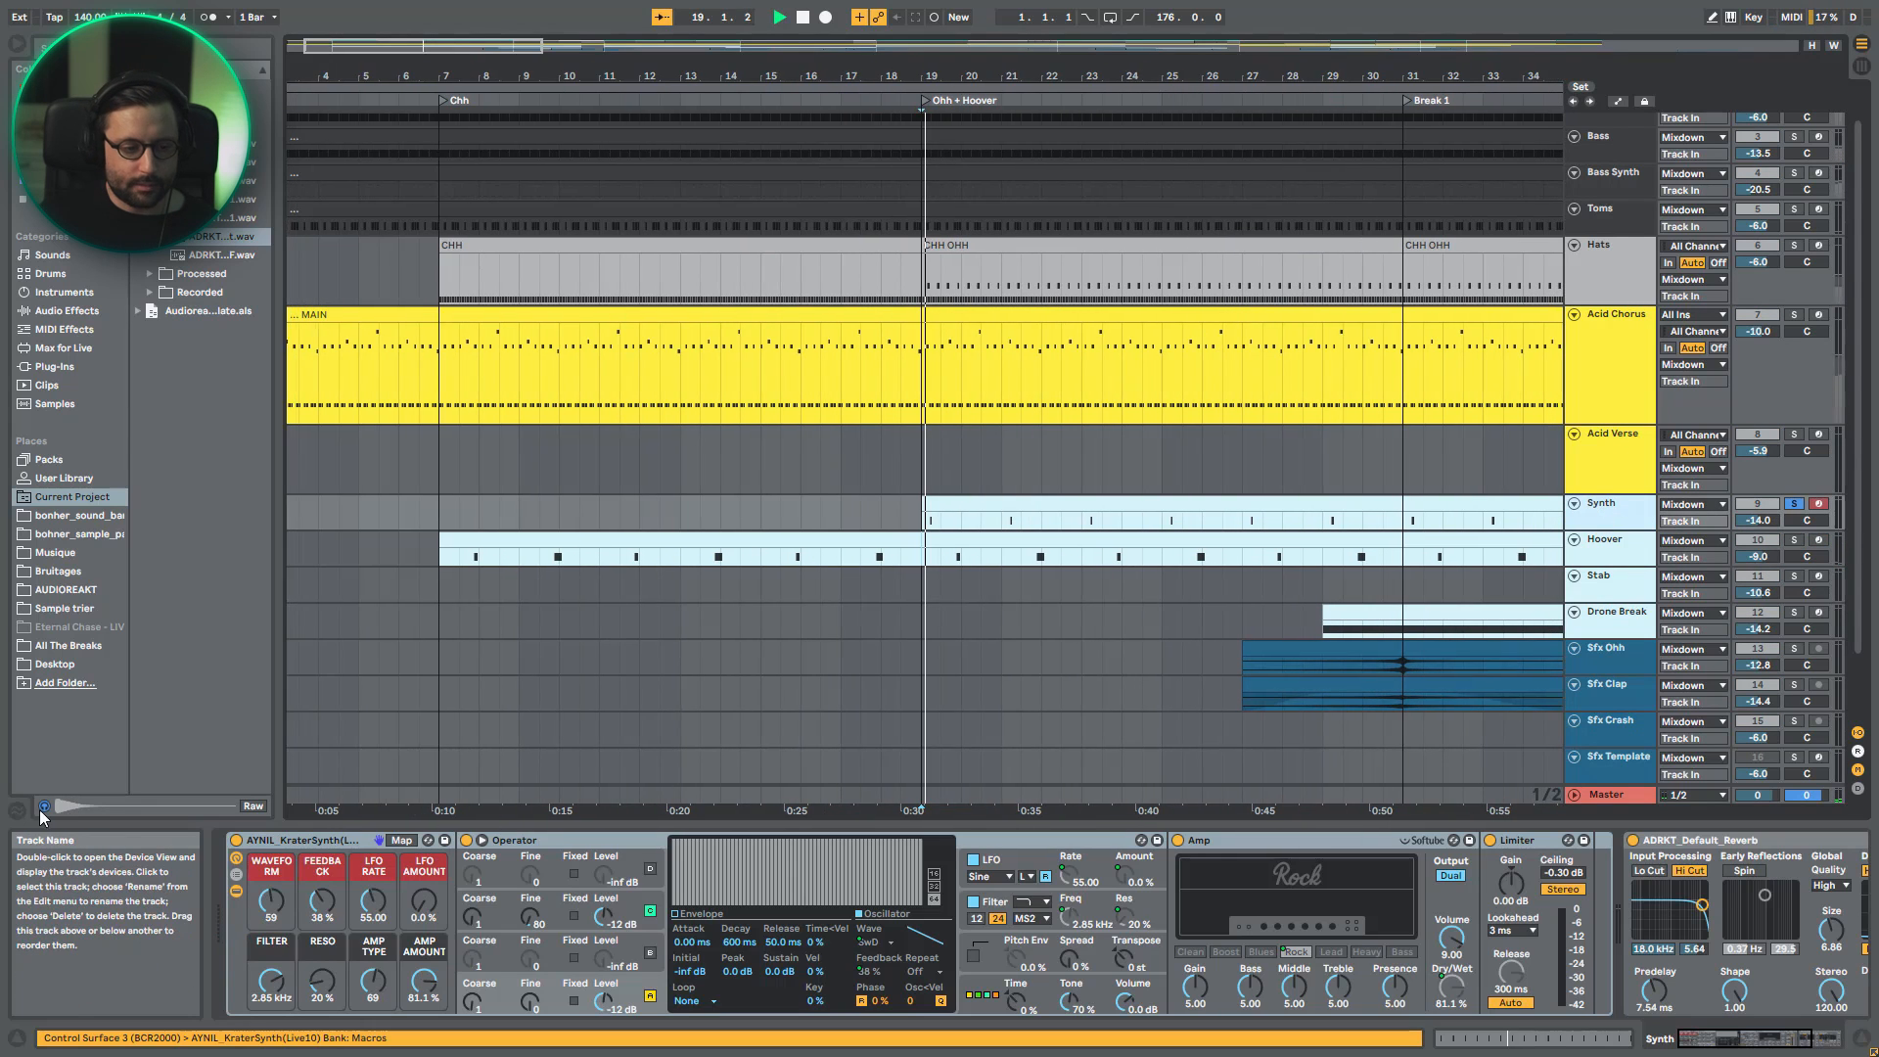
{"action": "left_click", "coordinate": [561, 837]}
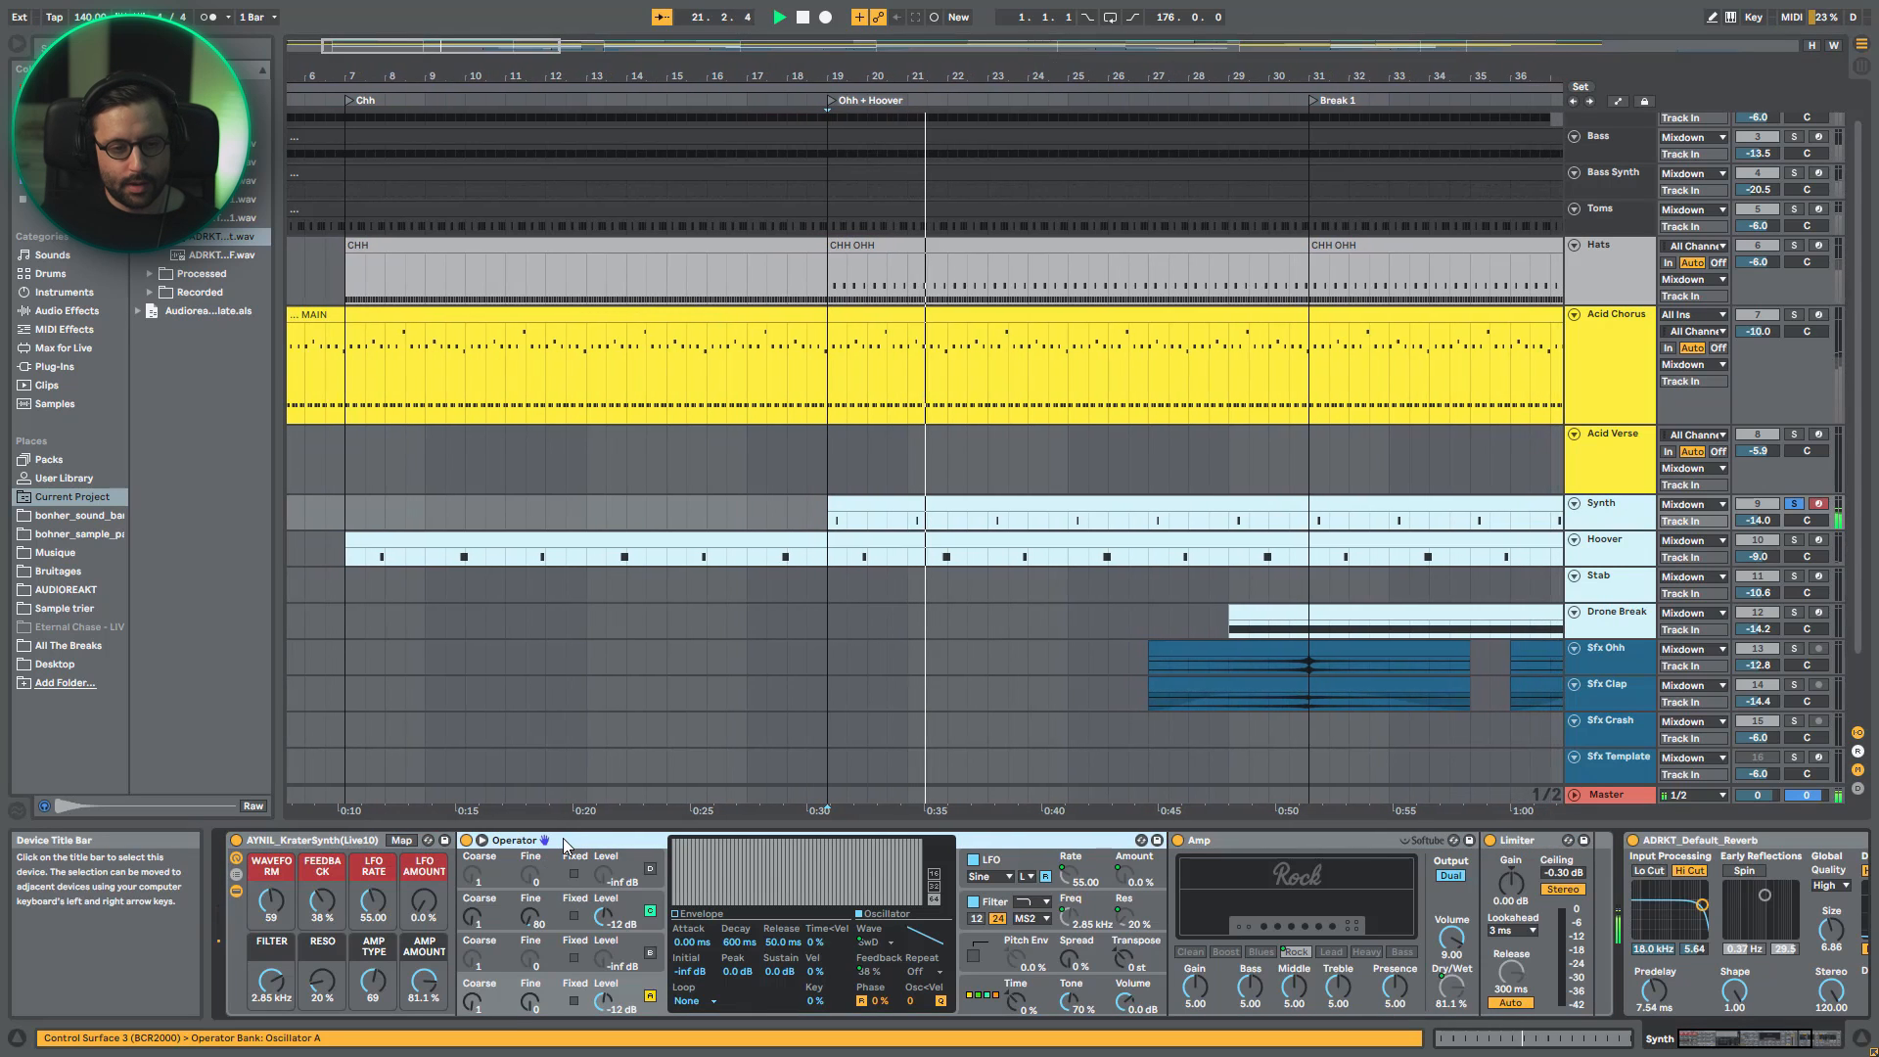
{"action": "left_click", "coordinate": [237, 890]}
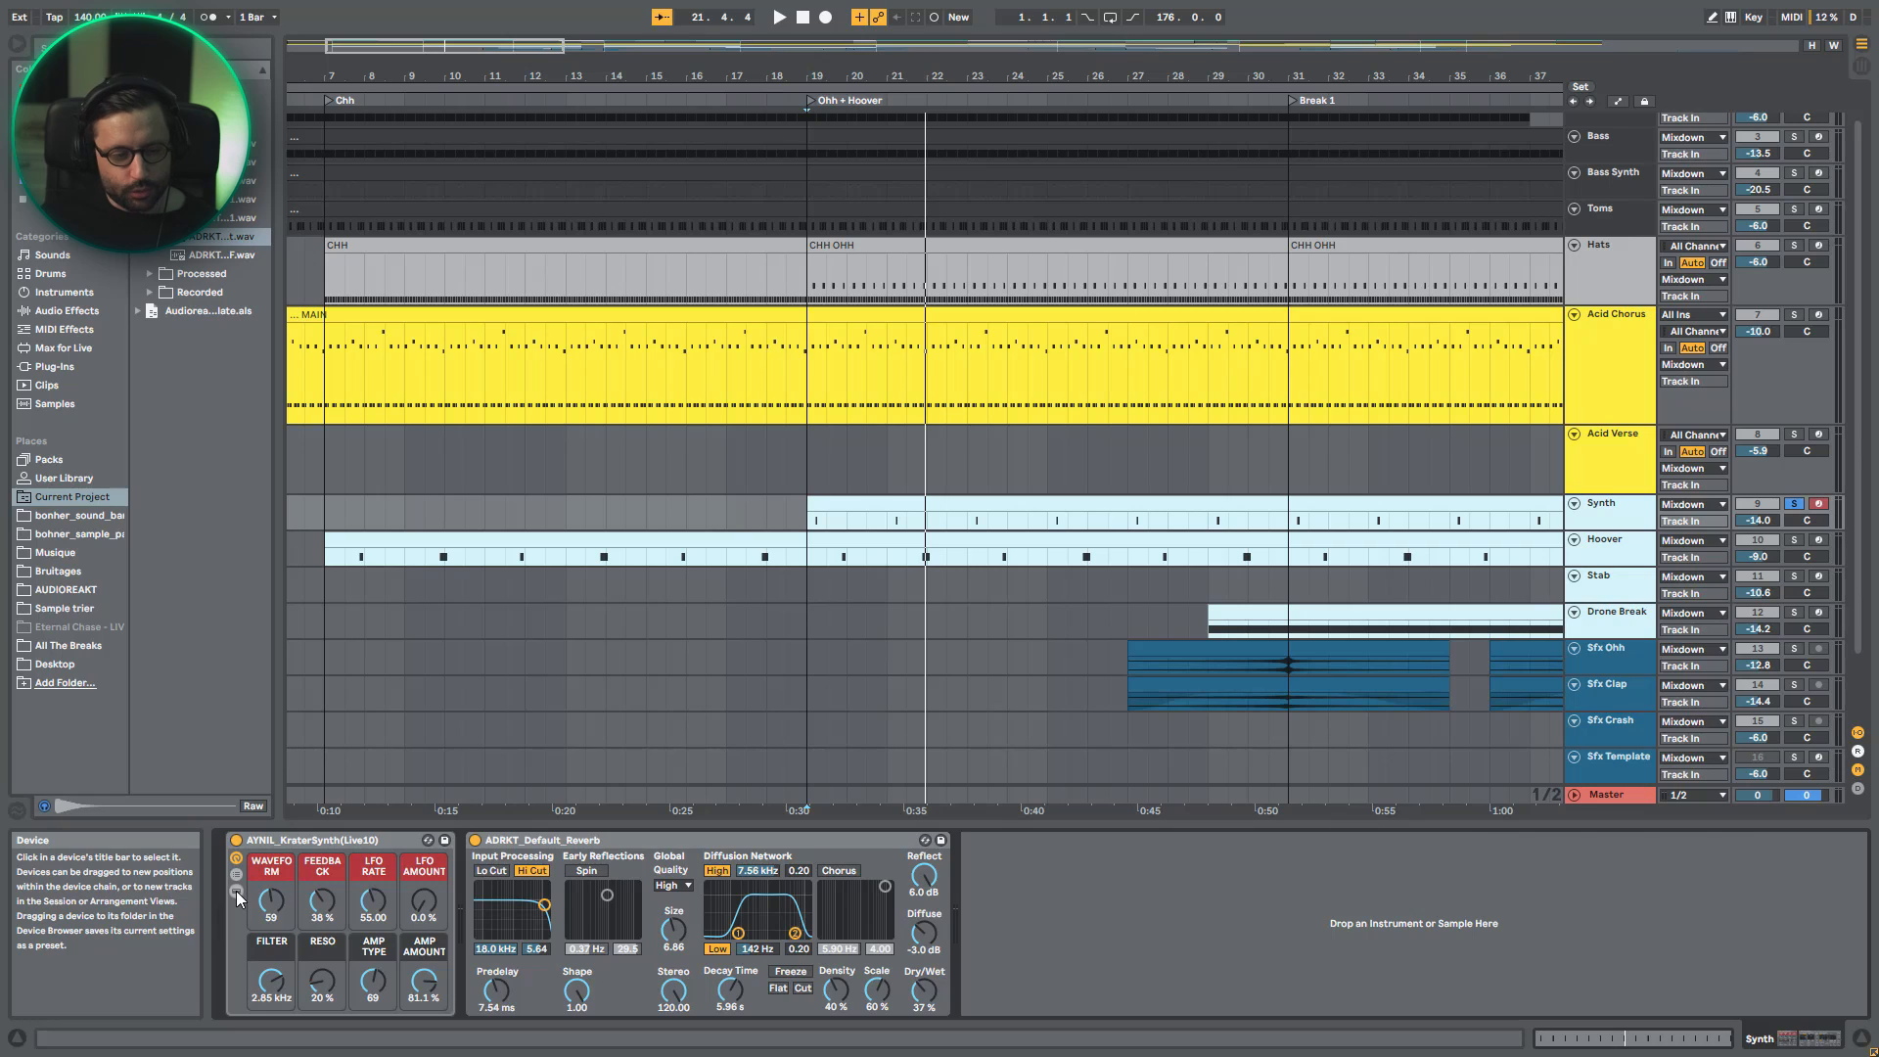
{"action": "left_click", "coordinate": [236, 890]}
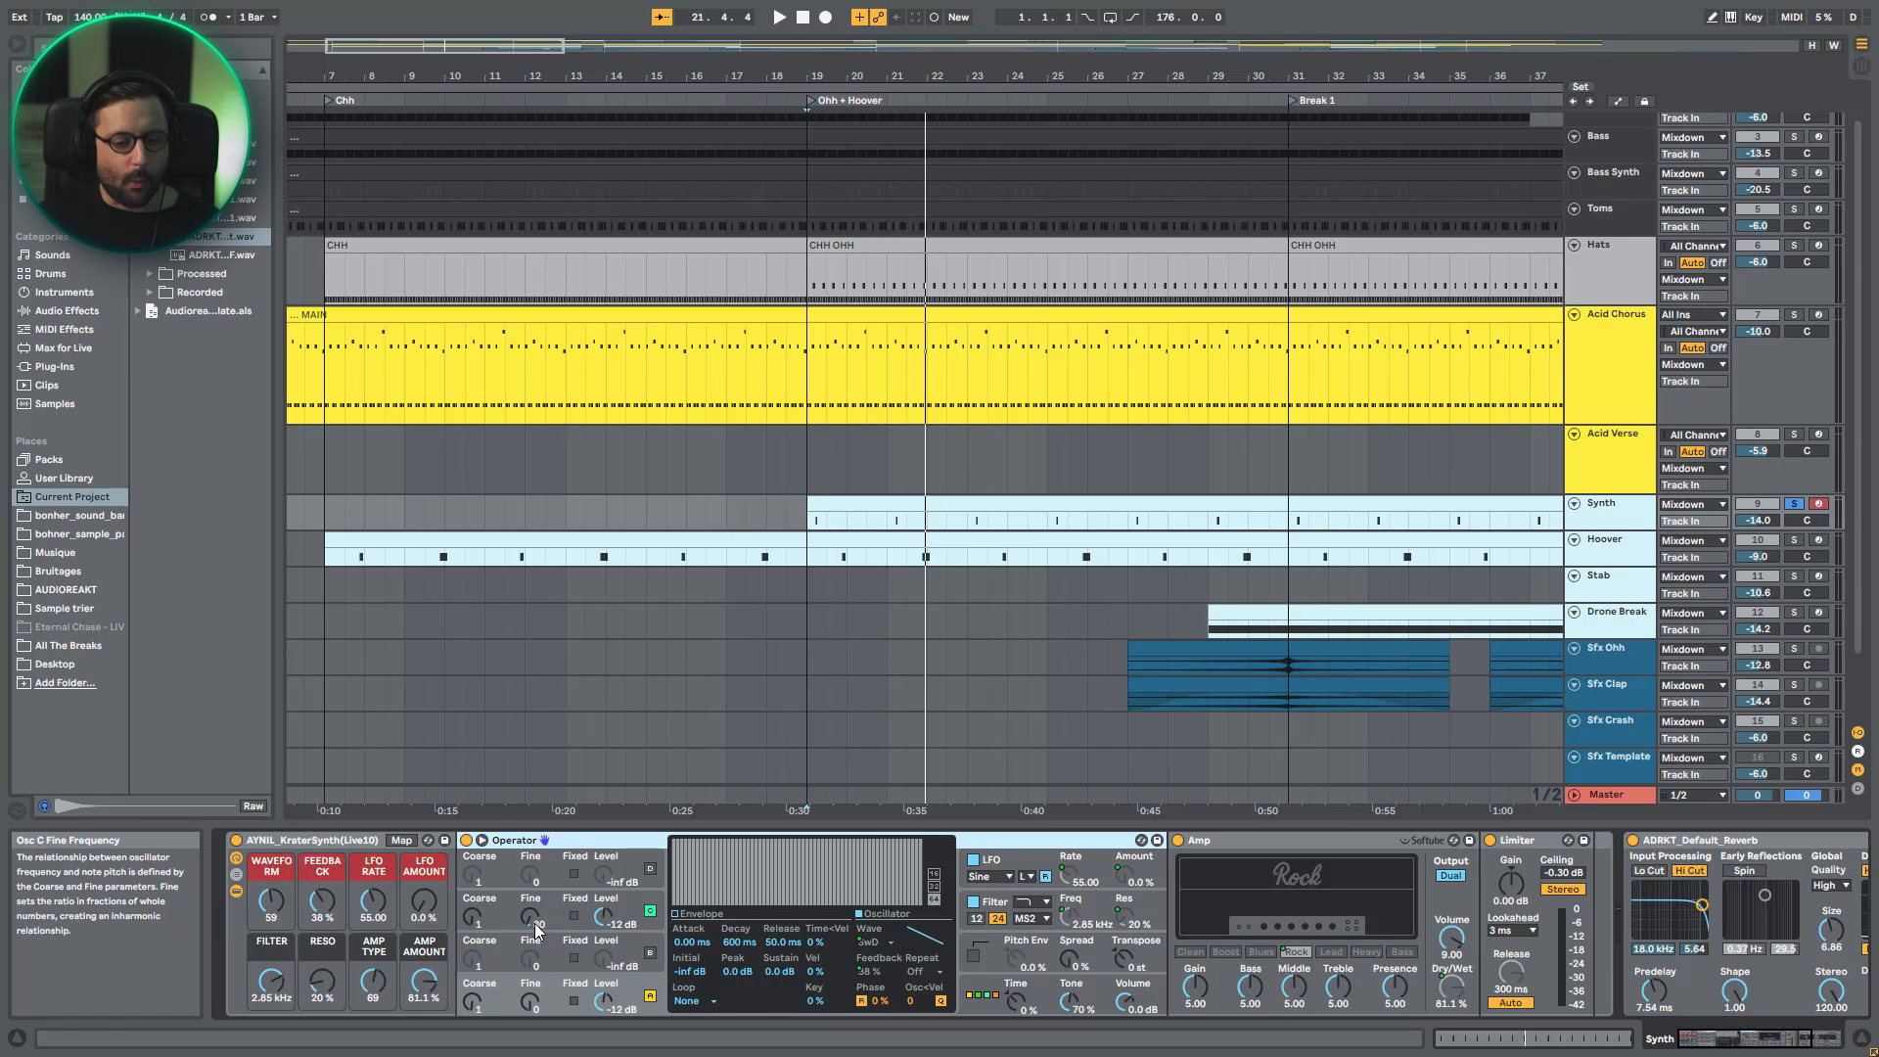
- Play short passages of Synth while trying out the Fine frequency of Operator's oscillator C
{"action": "key", "text": "space"}
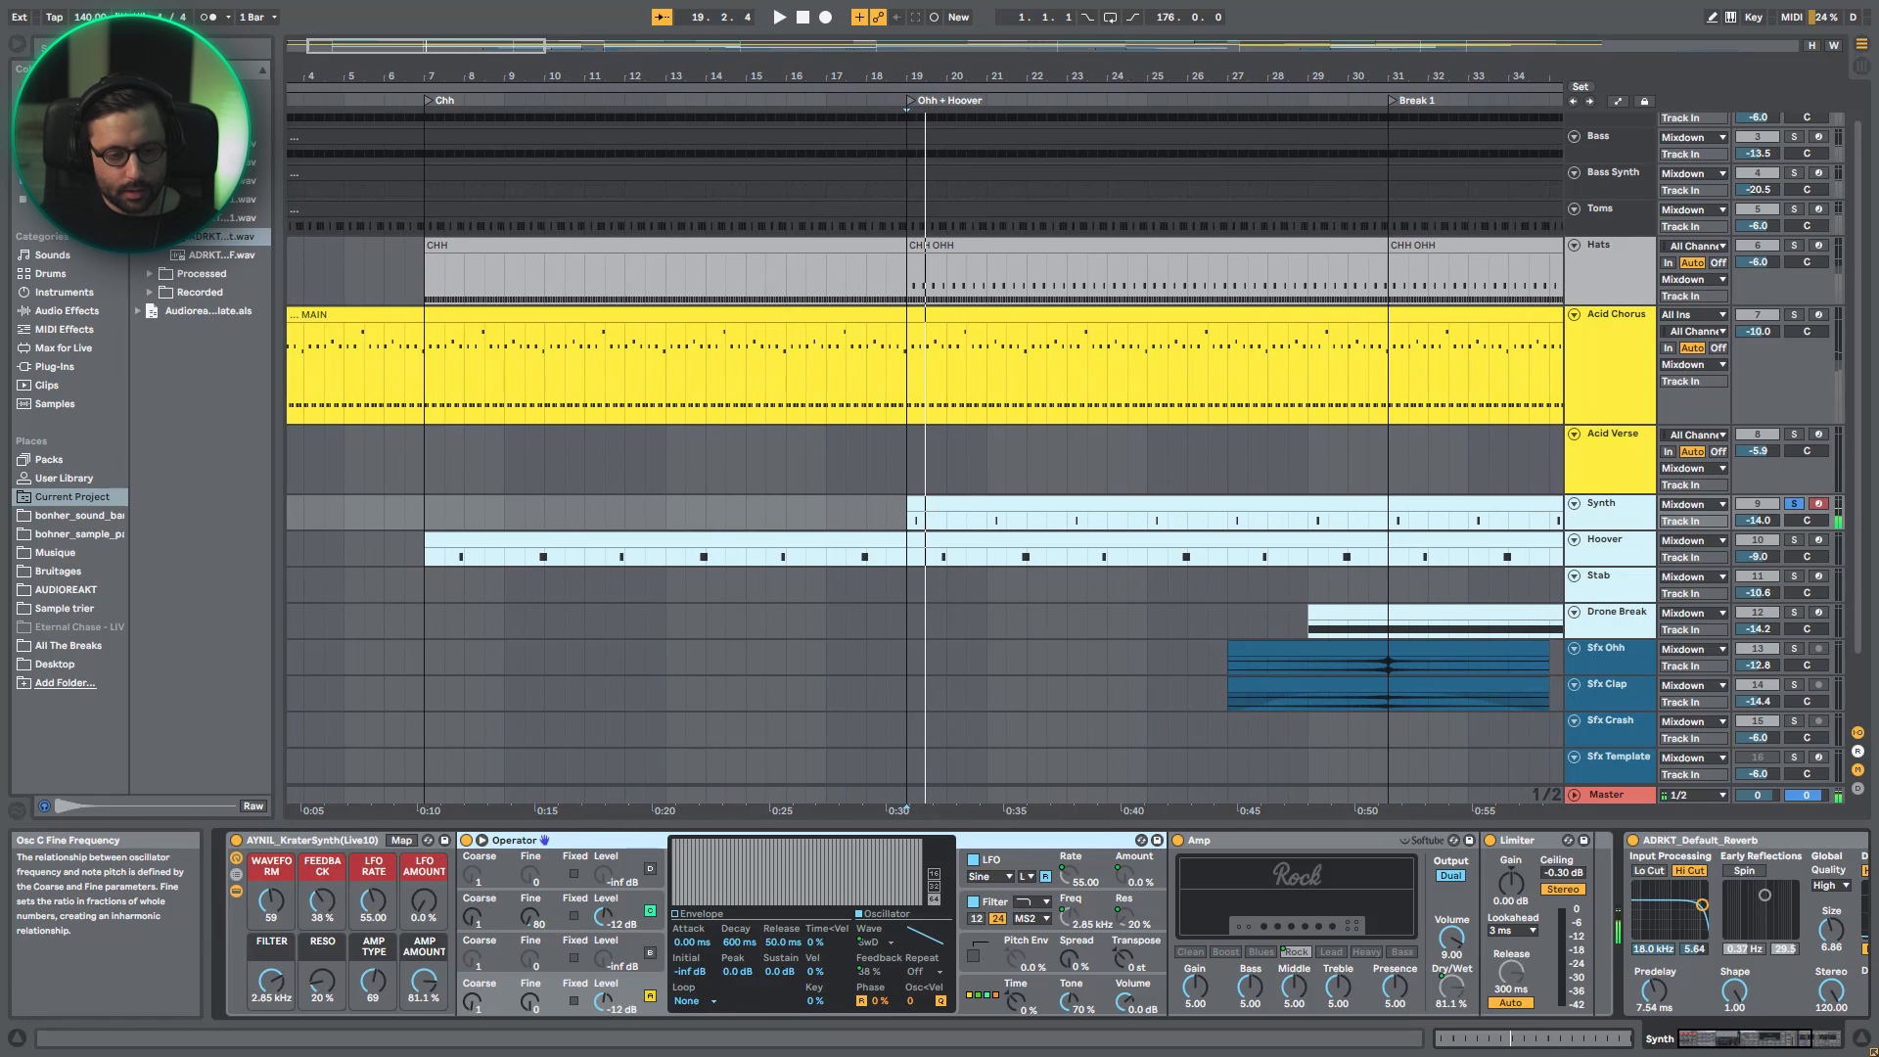
{"action": "key", "text": "space"}
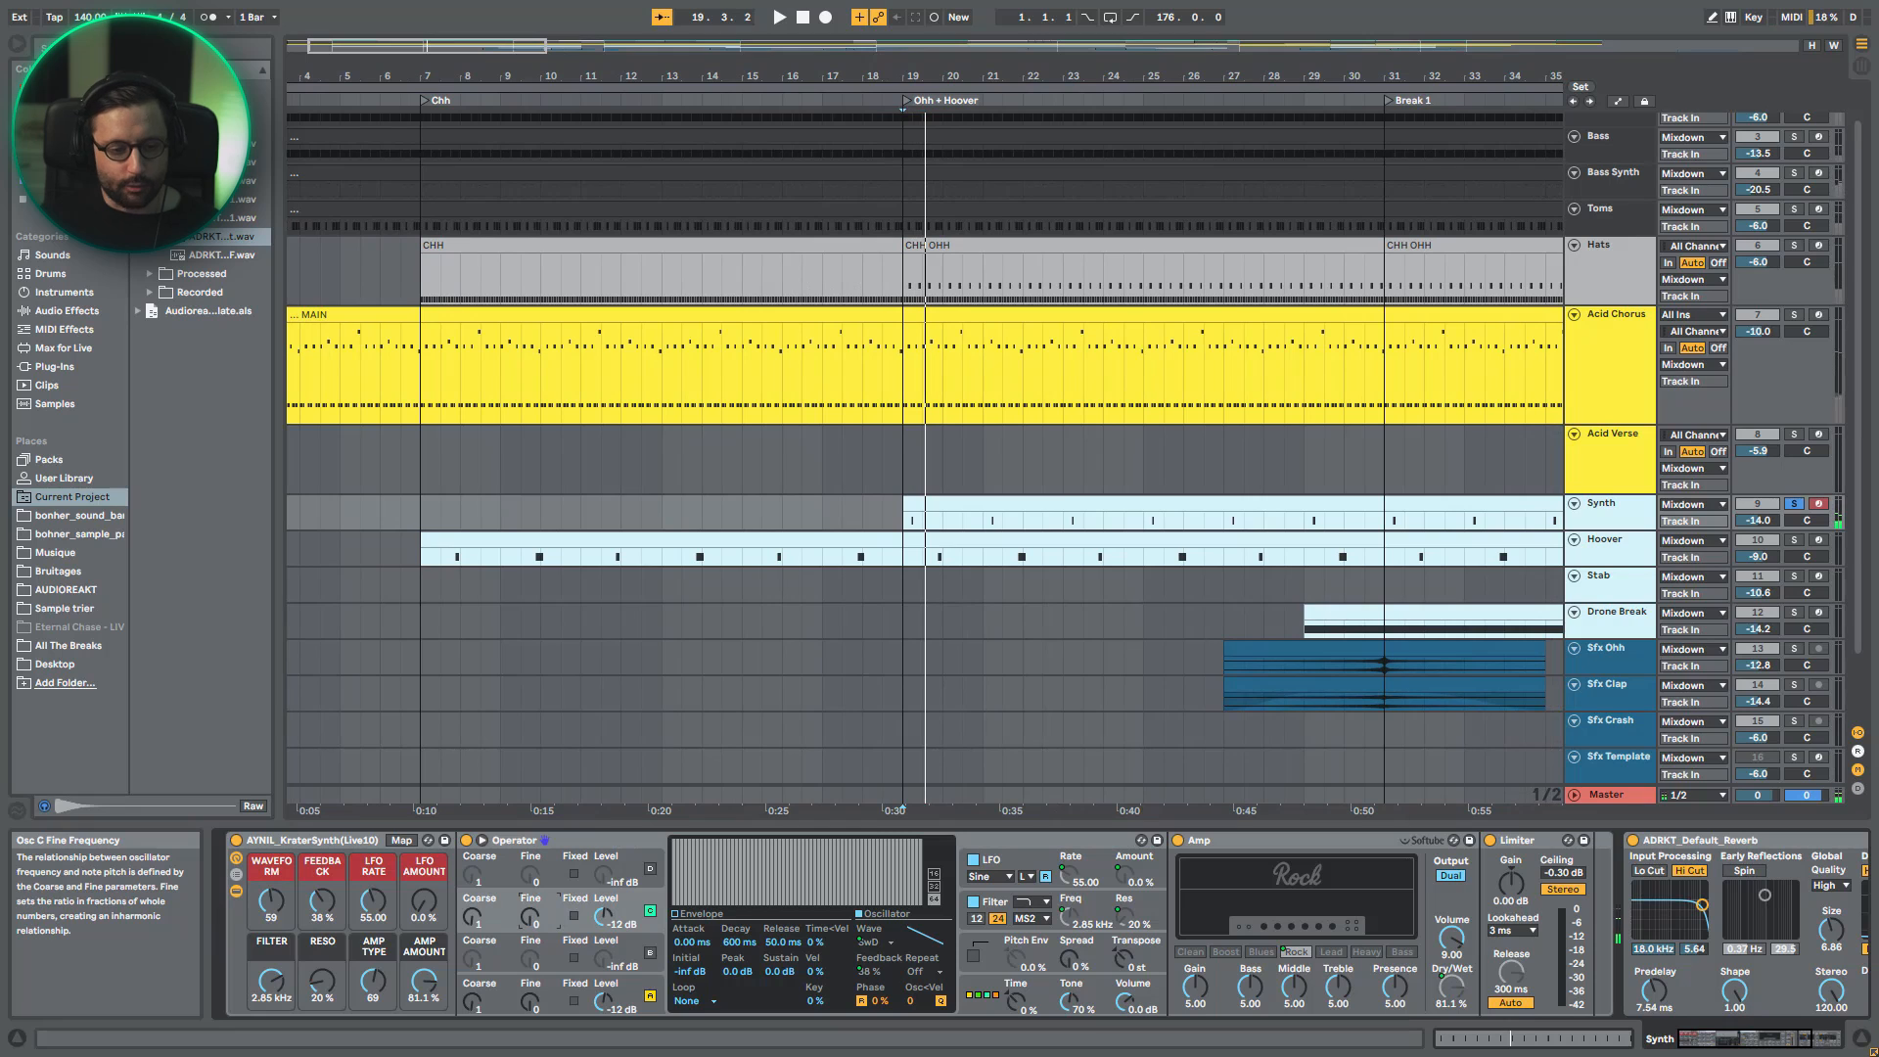
{"action": "left_click_drag", "start_coordinate": [529, 916], "coordinate": [529, 905]}
{"action": "key", "text": "space"}
{"action": "key", "text": "space"}
{"action": "key", "text": "space"}
{"action": "key", "text": "space"}
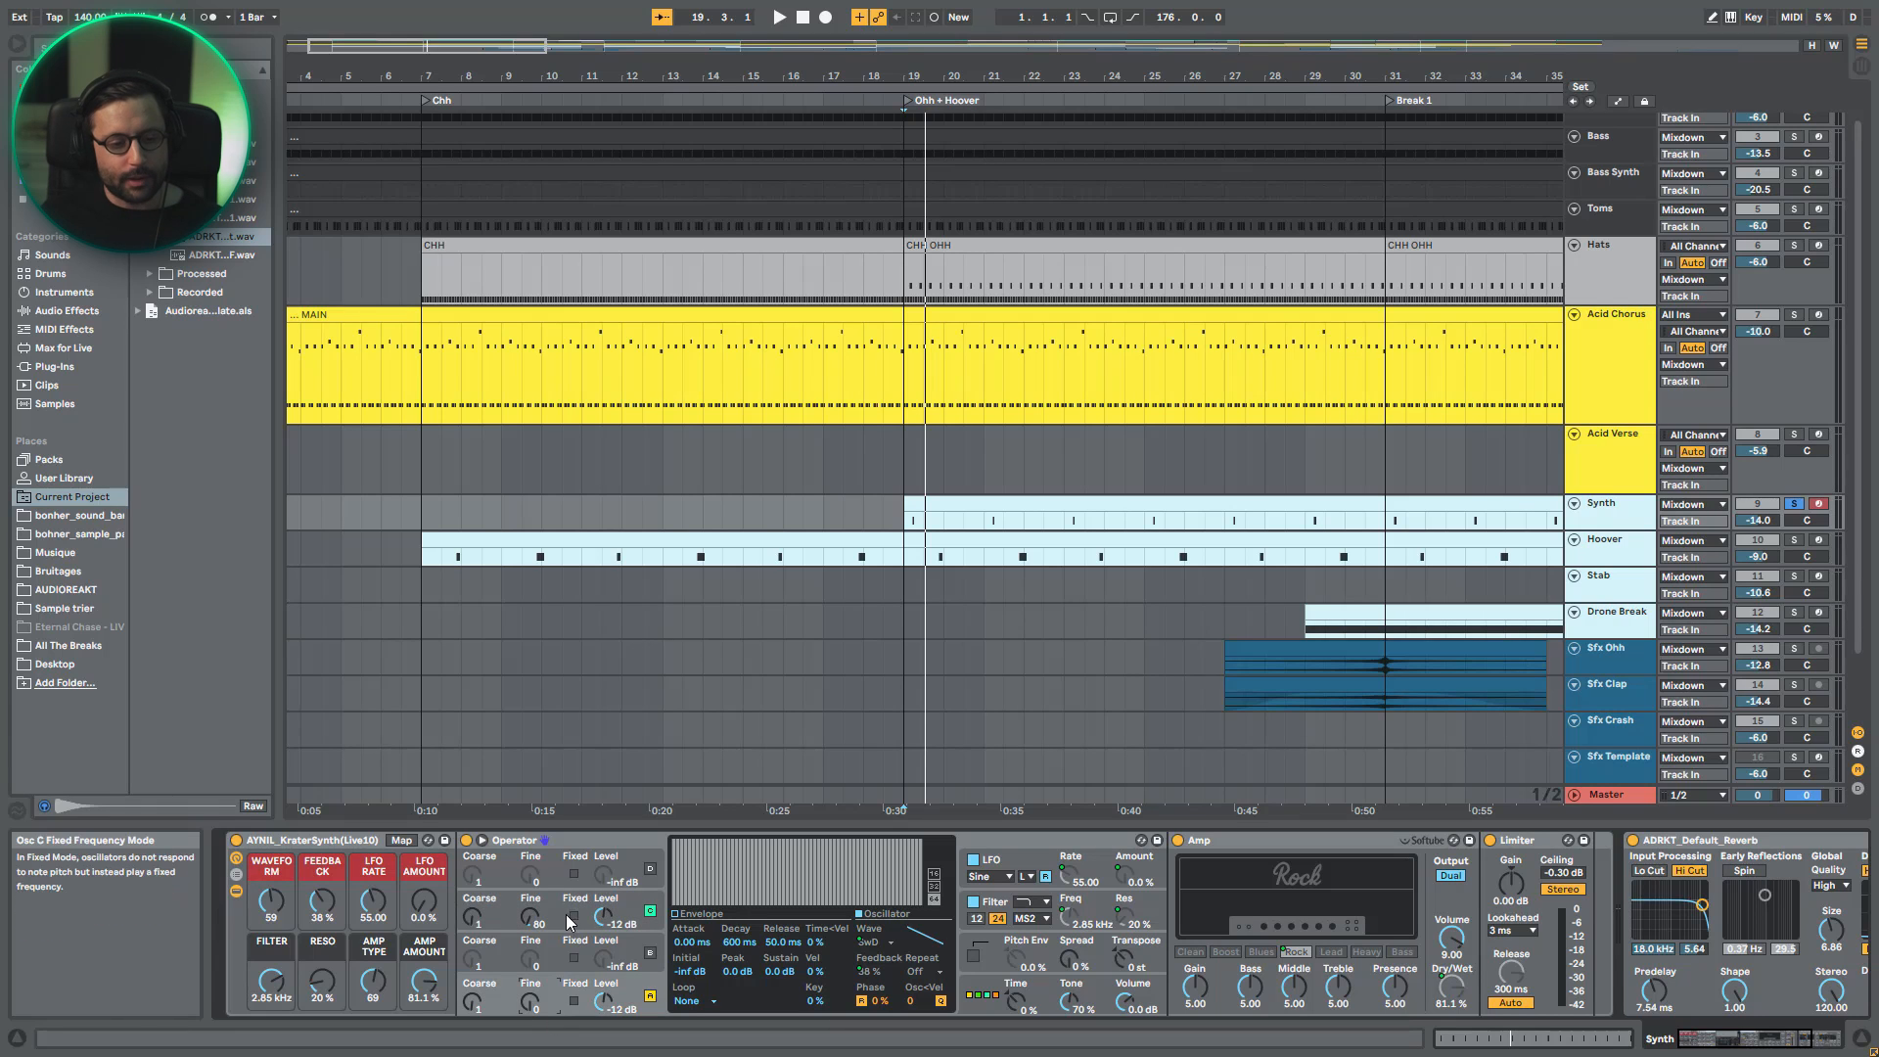
- Play Synth while reviewing the Rock model in its Amp, and hide the rack's inner devices
{"action": "key", "text": "space"}
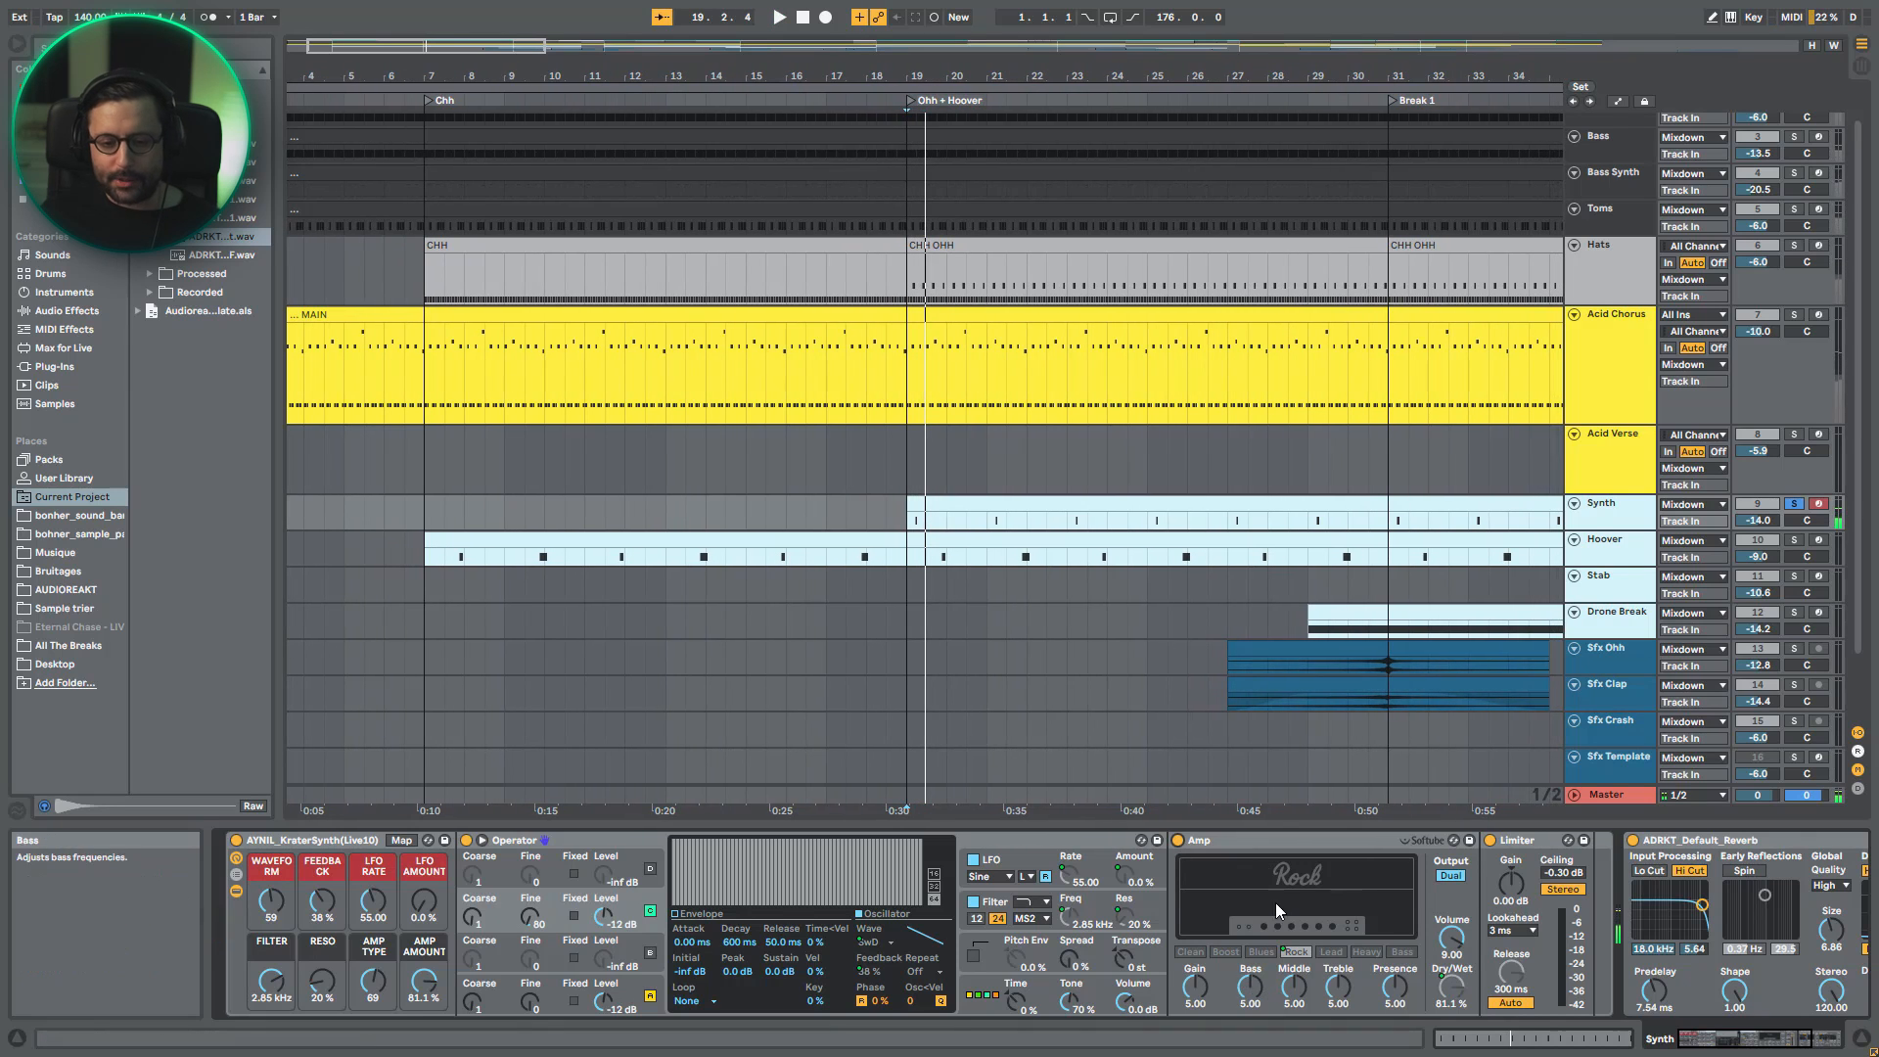
{"action": "left_click", "coordinate": [1288, 952]}
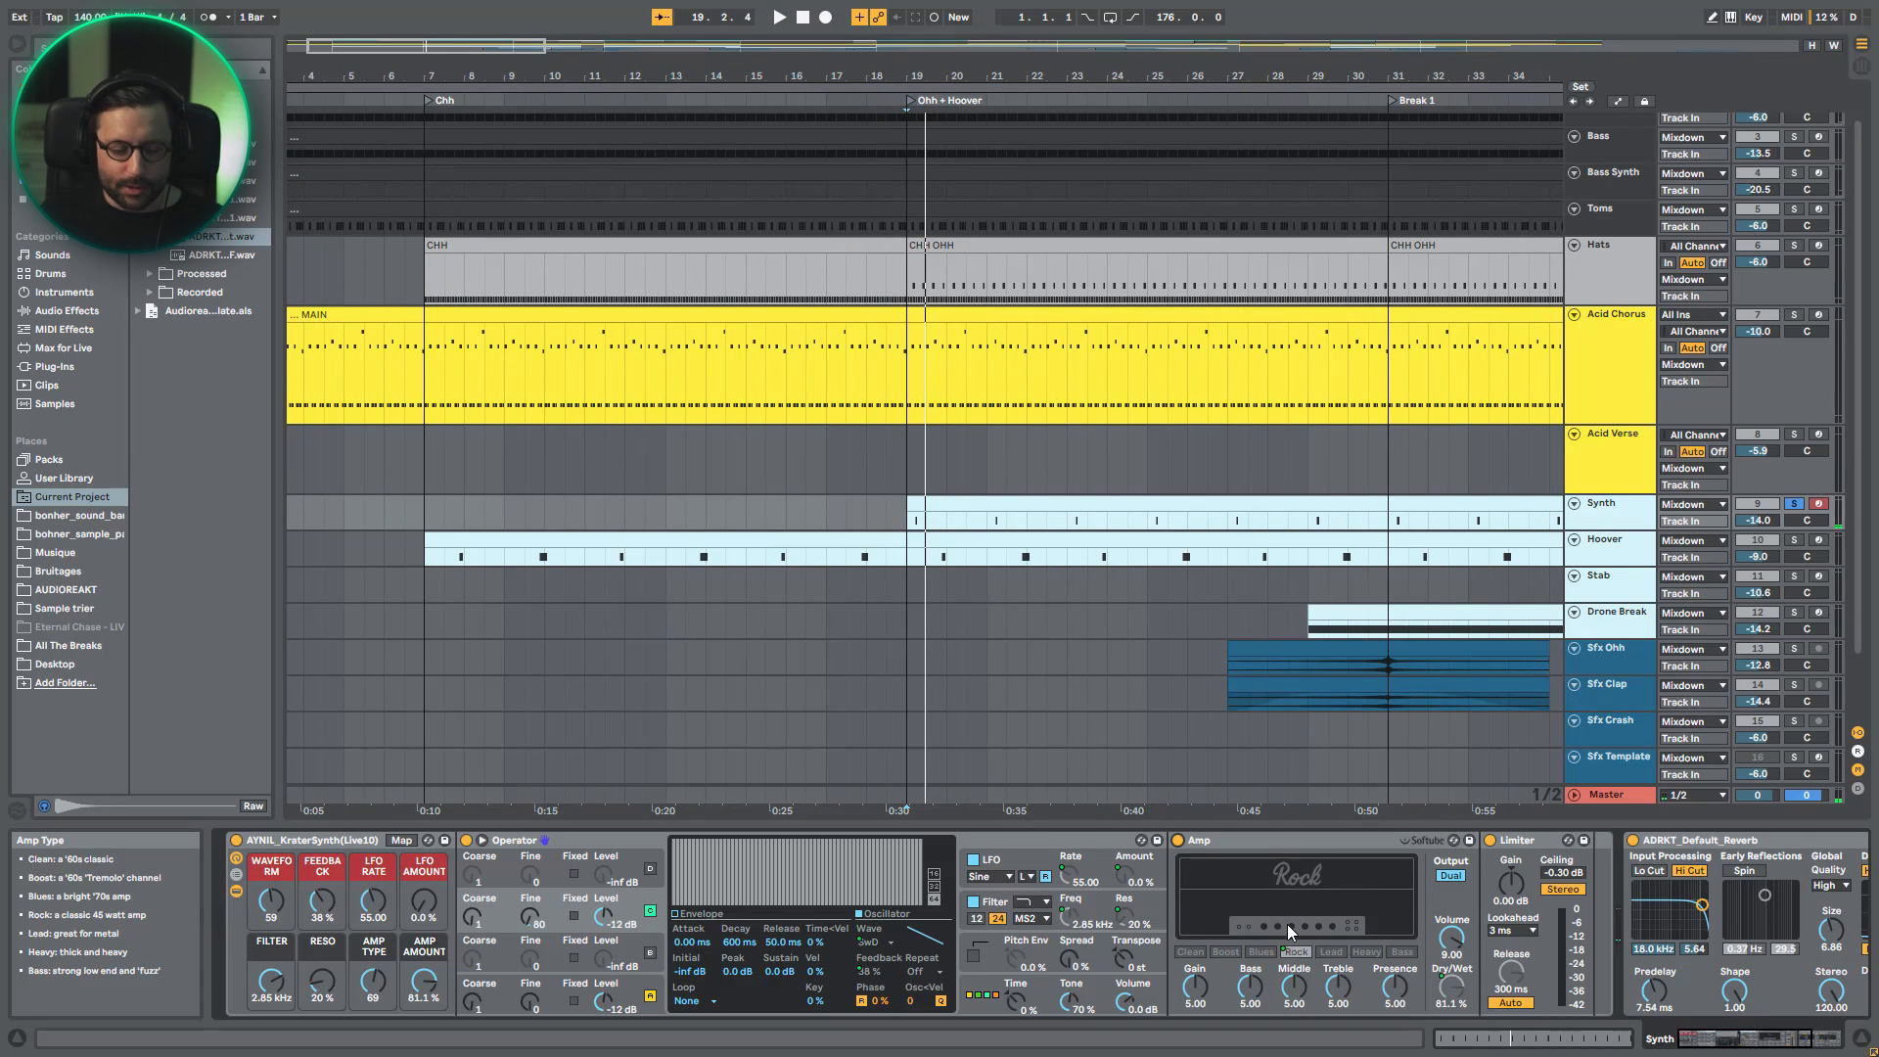
{"action": "left_click", "coordinate": [237, 893]}
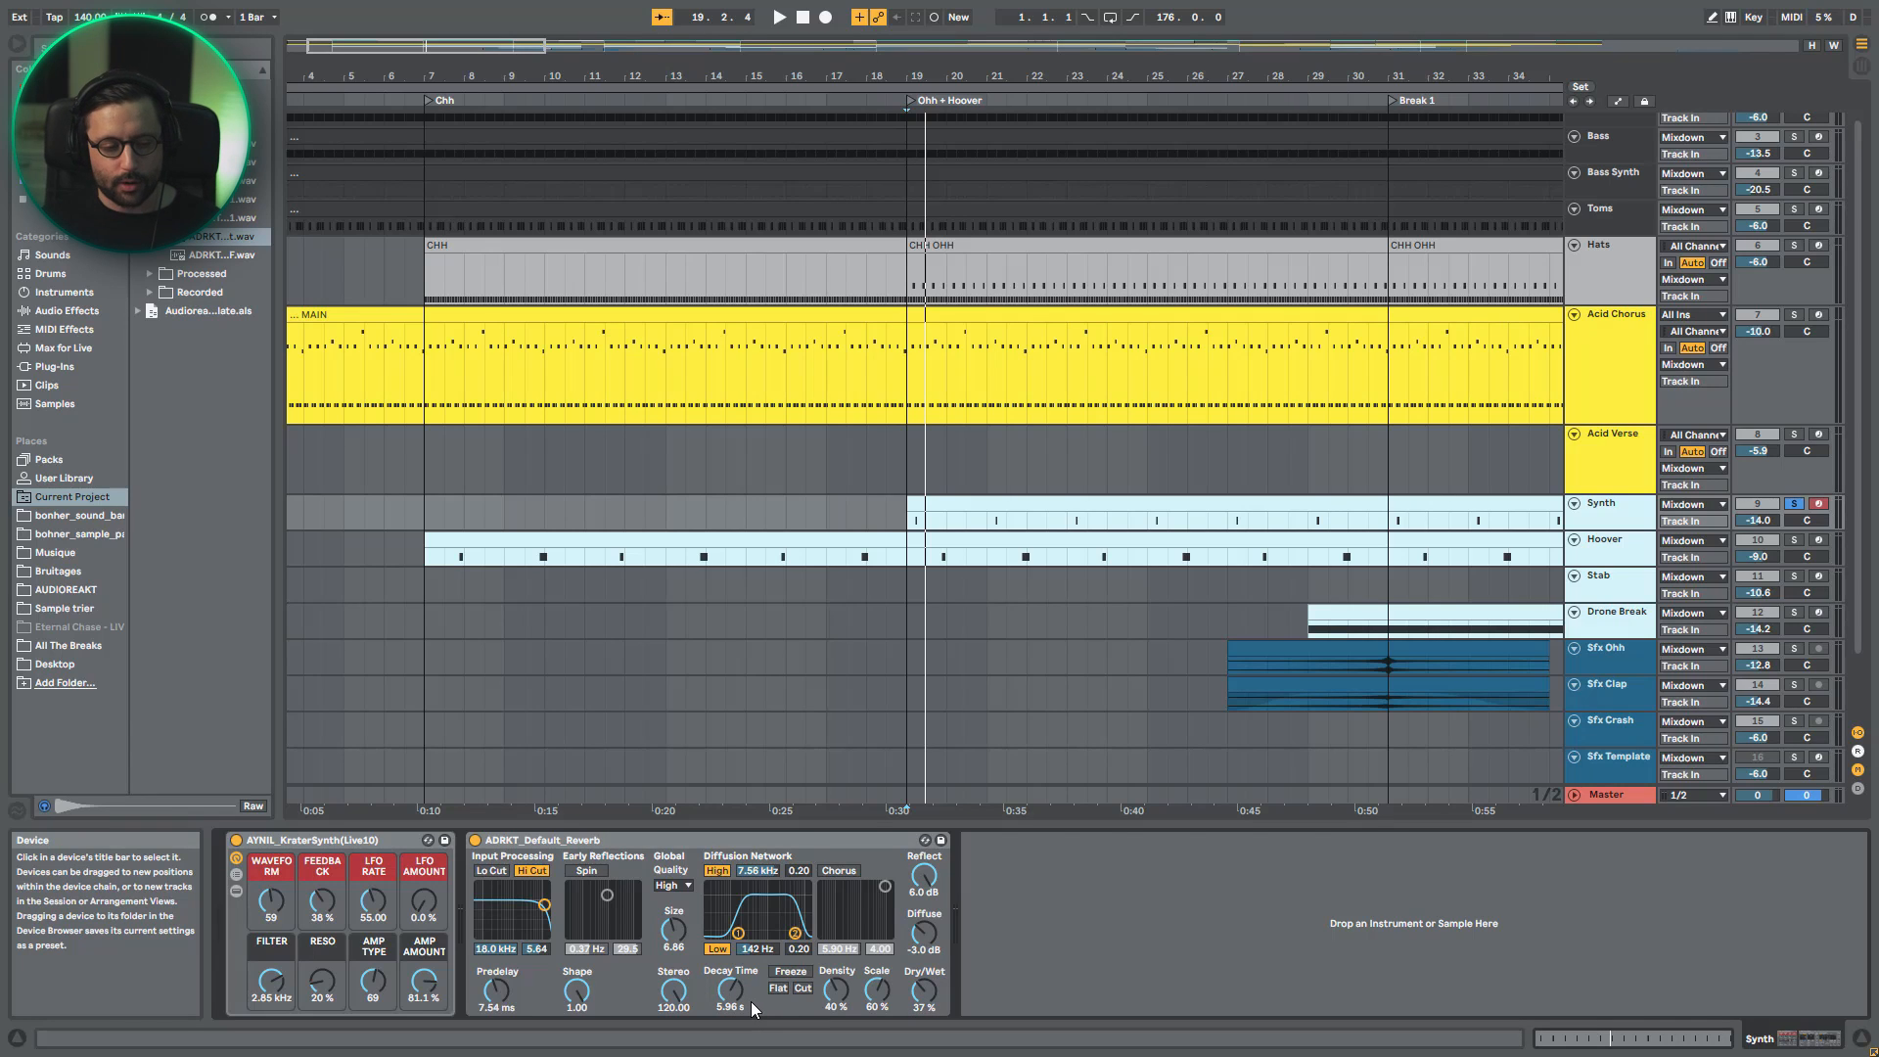
- Play Synth with its reverb, unsolo it to hear the full mix, and return to the whole arrangement after stopping
{"action": "key", "text": "space"}
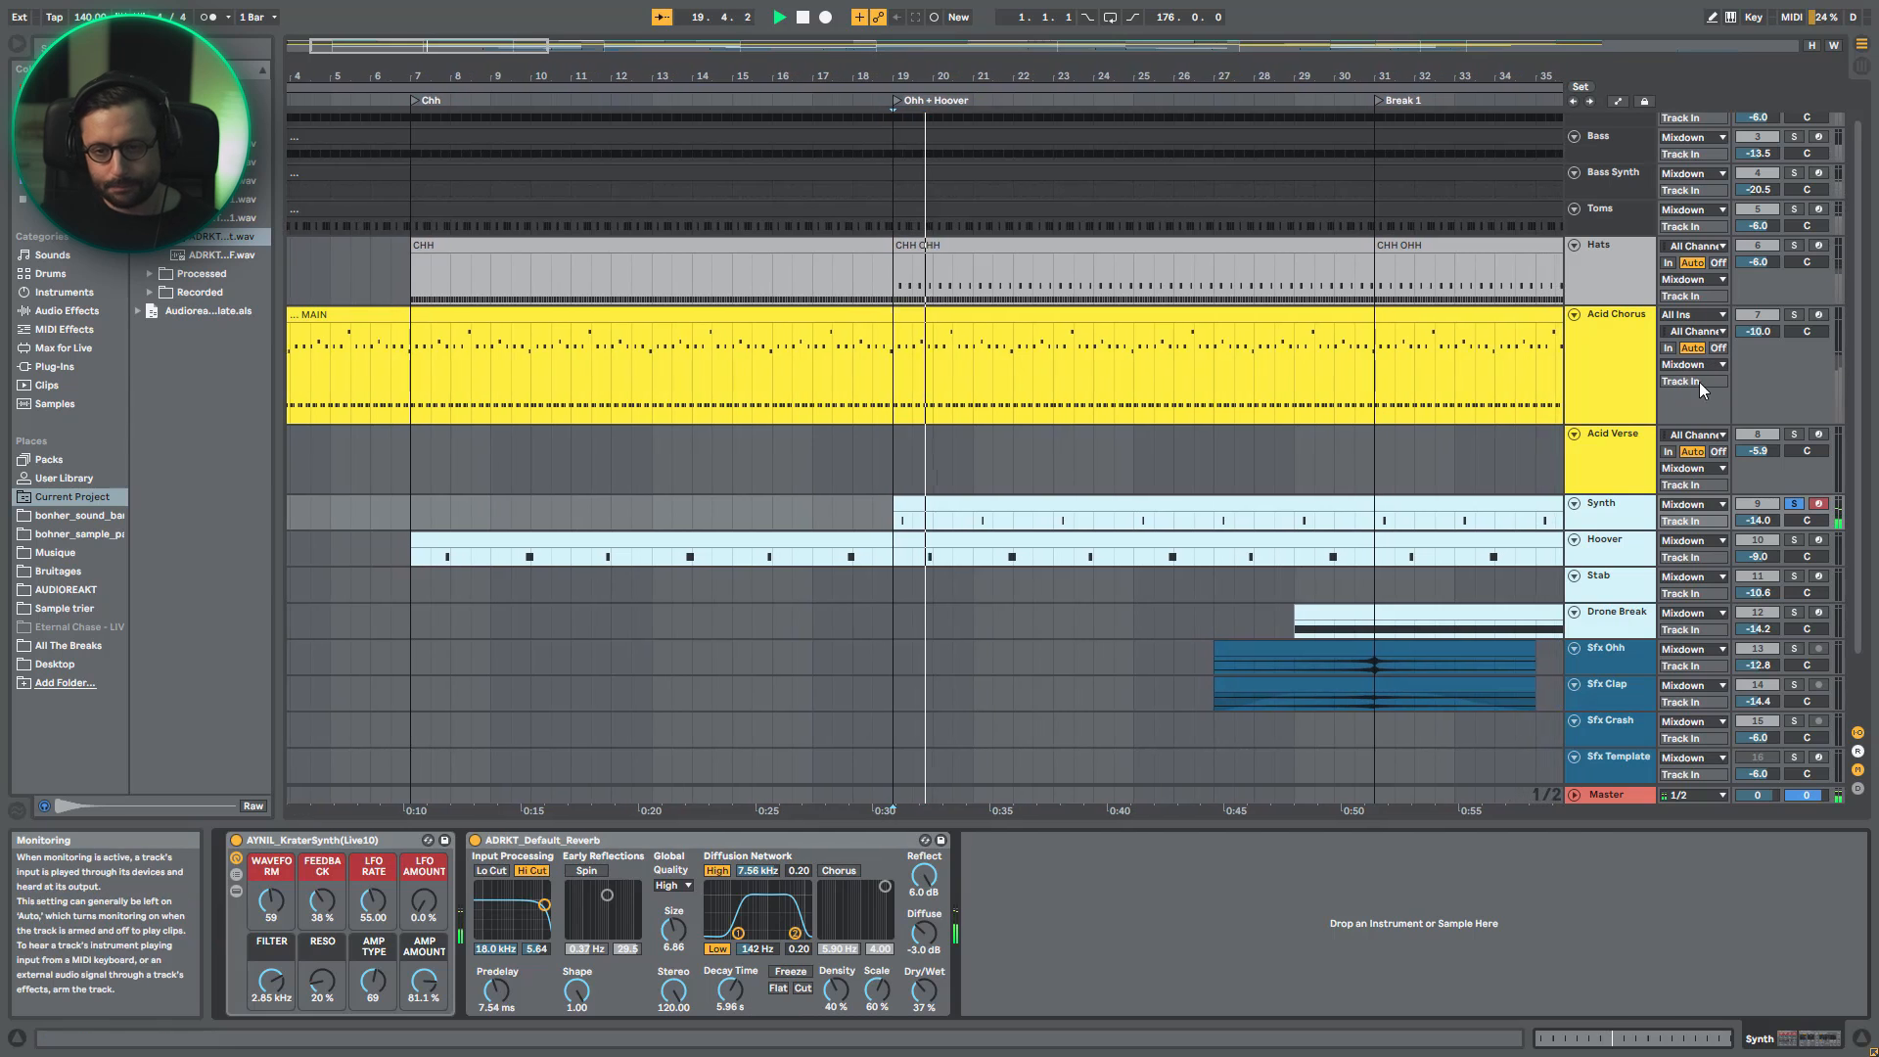
{"action": "left_click", "coordinate": [1794, 504]}
{"action": "left_click_drag", "start_coordinate": [456, 41], "coordinate": [456, 4]}
{"action": "scroll", "coordinate": [704, 455], "scroll_direction": "up", "scroll_amount": 2}
{"action": "key", "text": "space"}
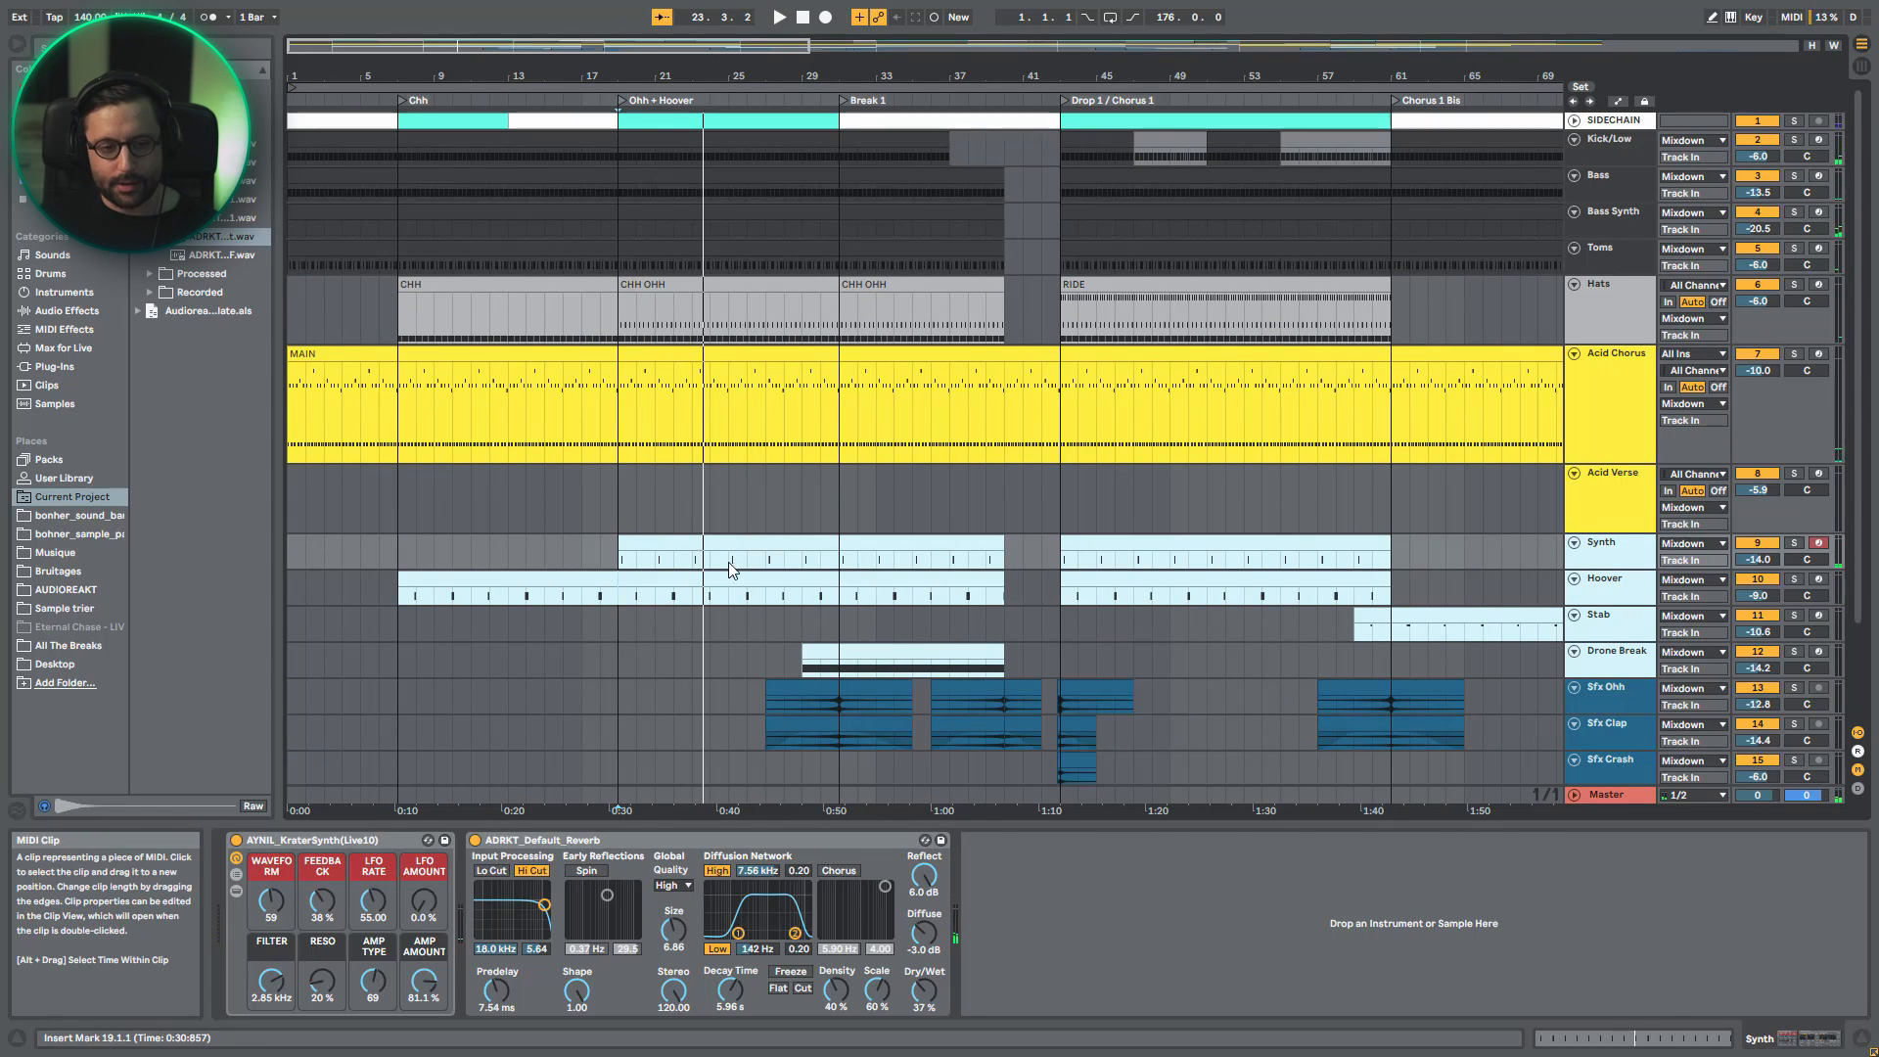
{"action": "key", "text": "minus"}
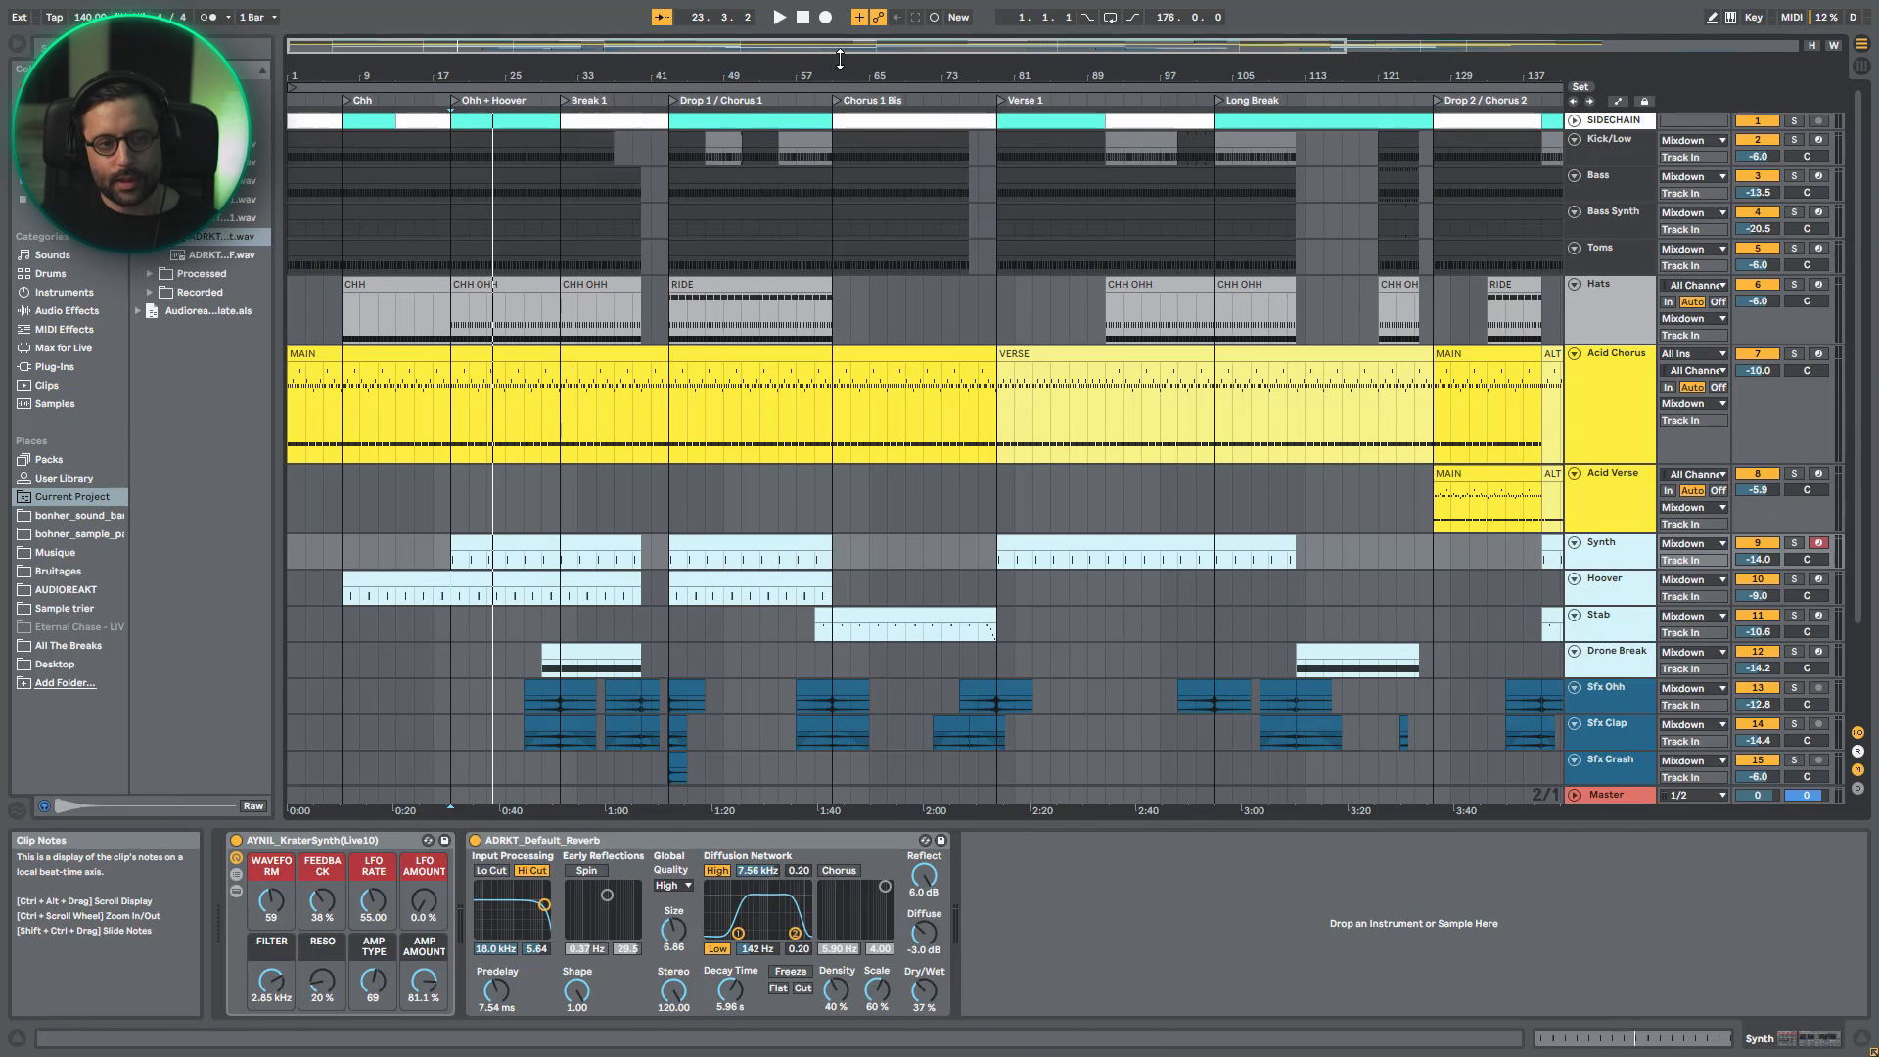
{"action": "left_click_drag", "start_coordinate": [803, 45], "coordinate": [802, 18]}
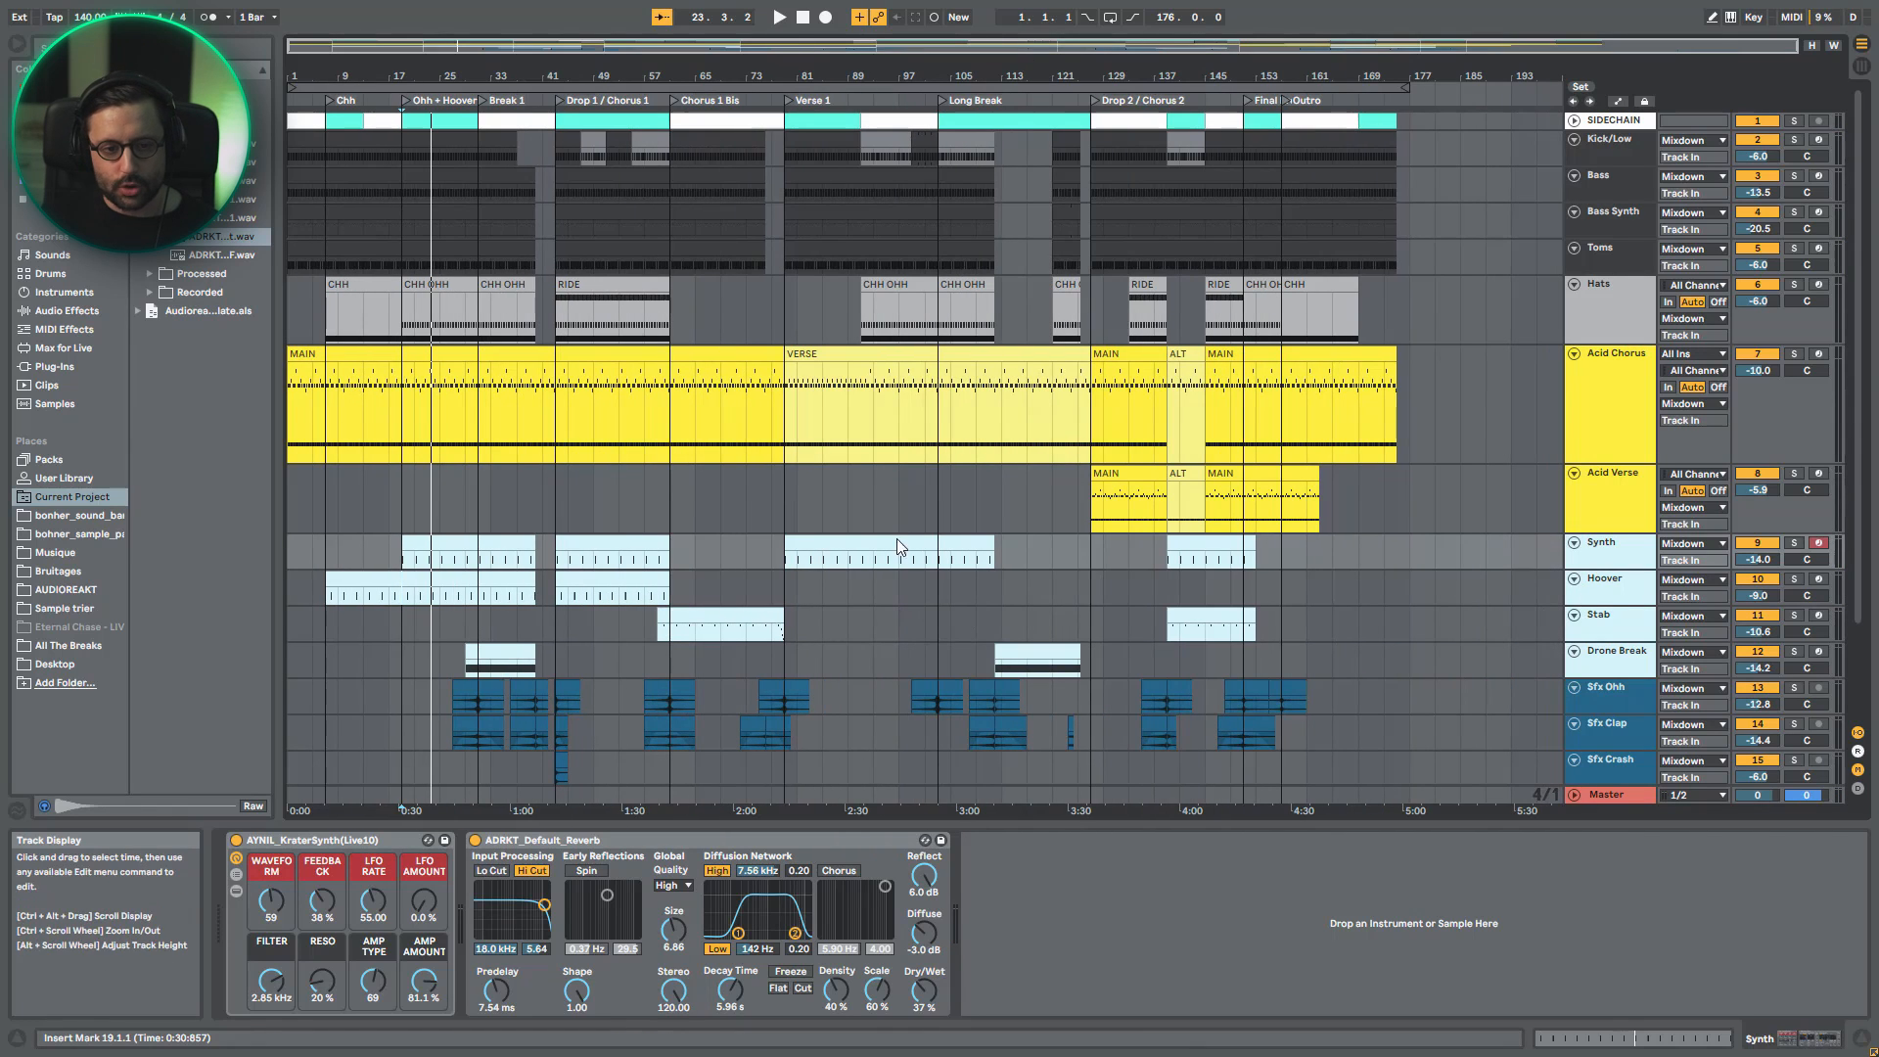
- Solo the Hoover track, play it from the Chh section and show the devices inside its AYNIL_SupersawHoover rack
{"action": "left_click", "coordinate": [1619, 592]}
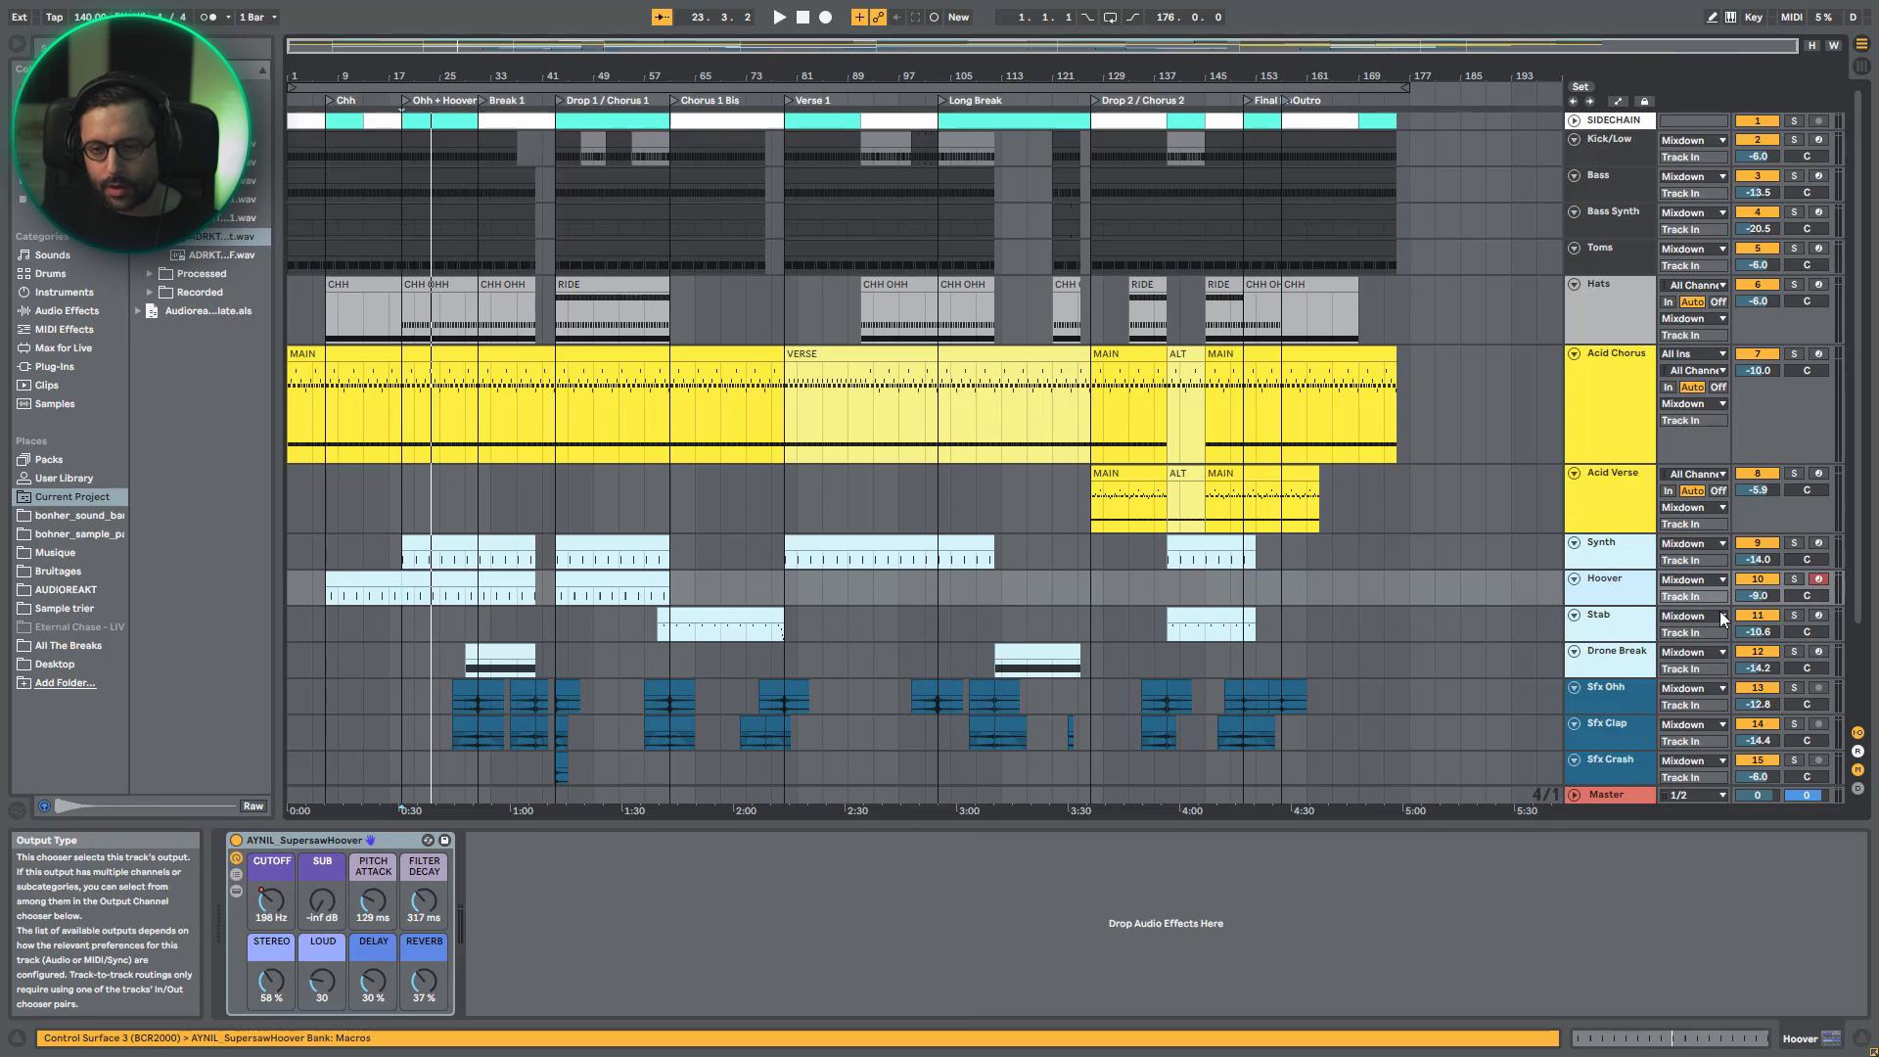
{"action": "left_click", "coordinate": [1793, 578]}
{"action": "left_click", "coordinate": [376, 577]}
{"action": "key", "text": "space"}
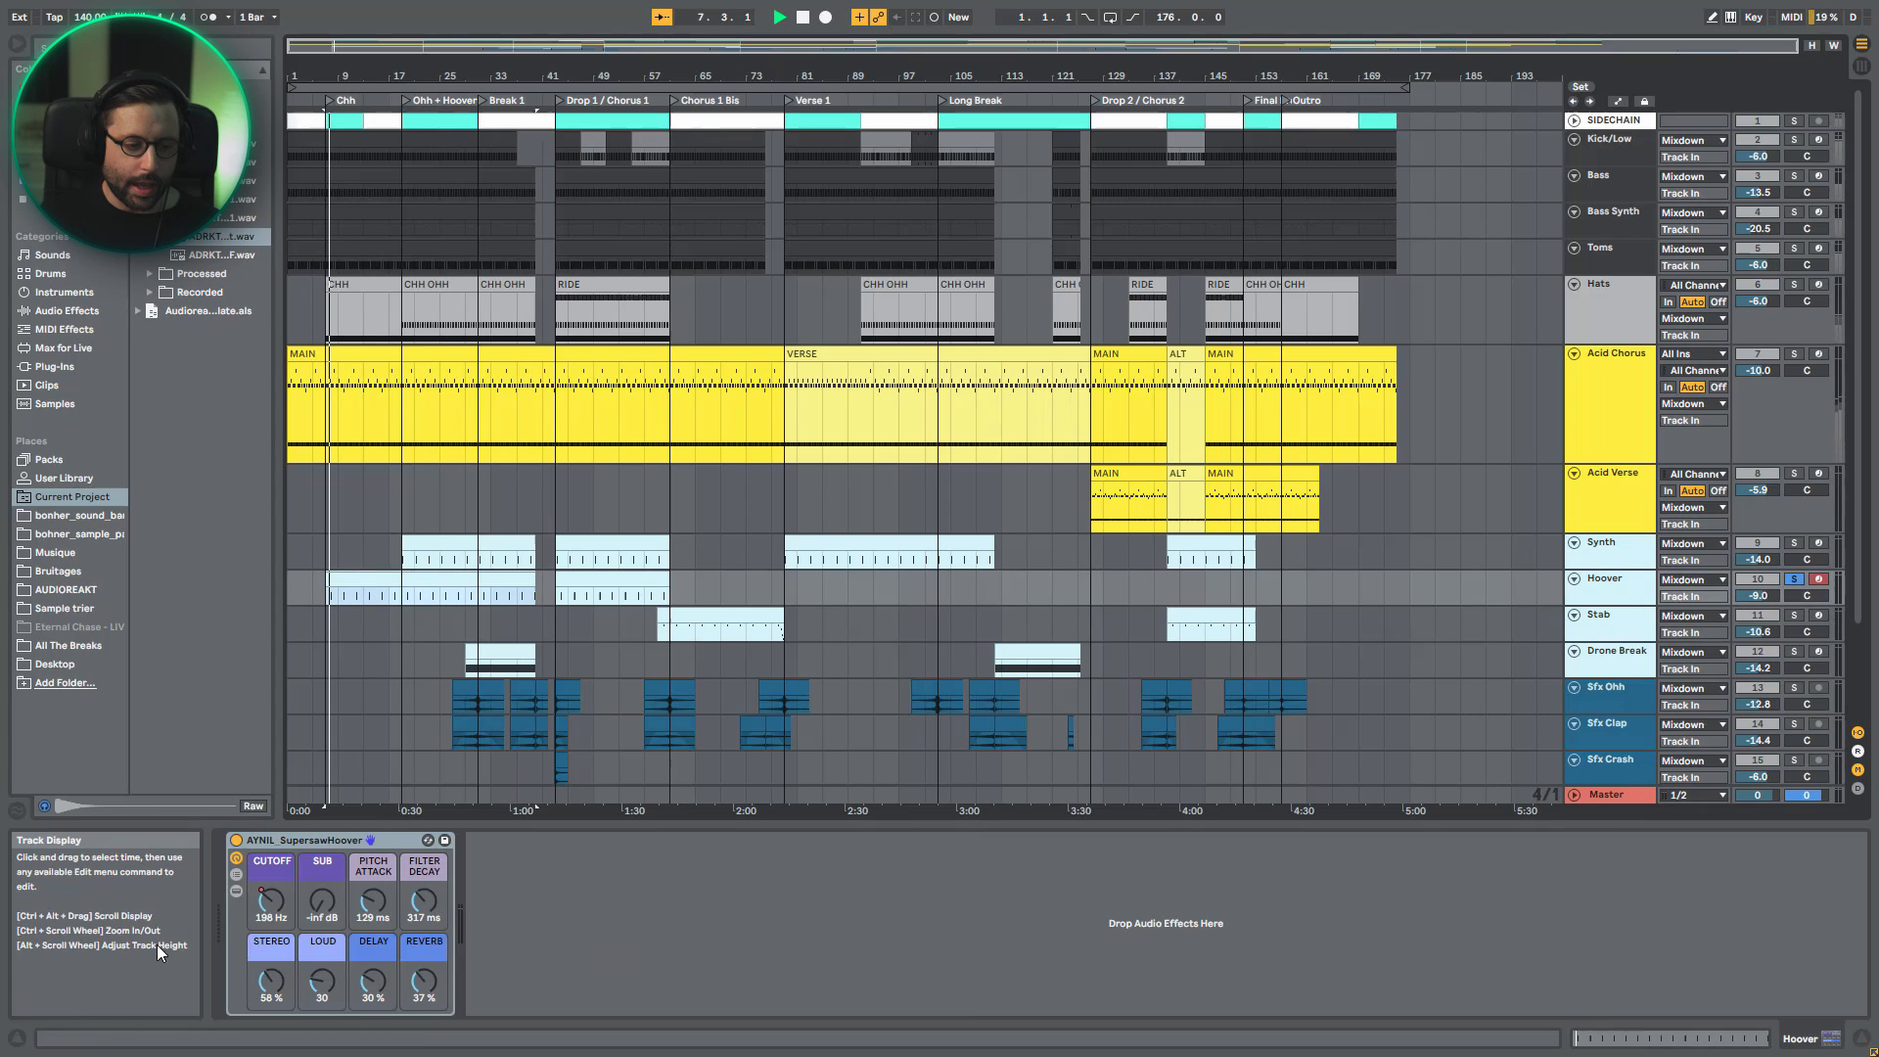
{"action": "left_click", "coordinate": [235, 892]}
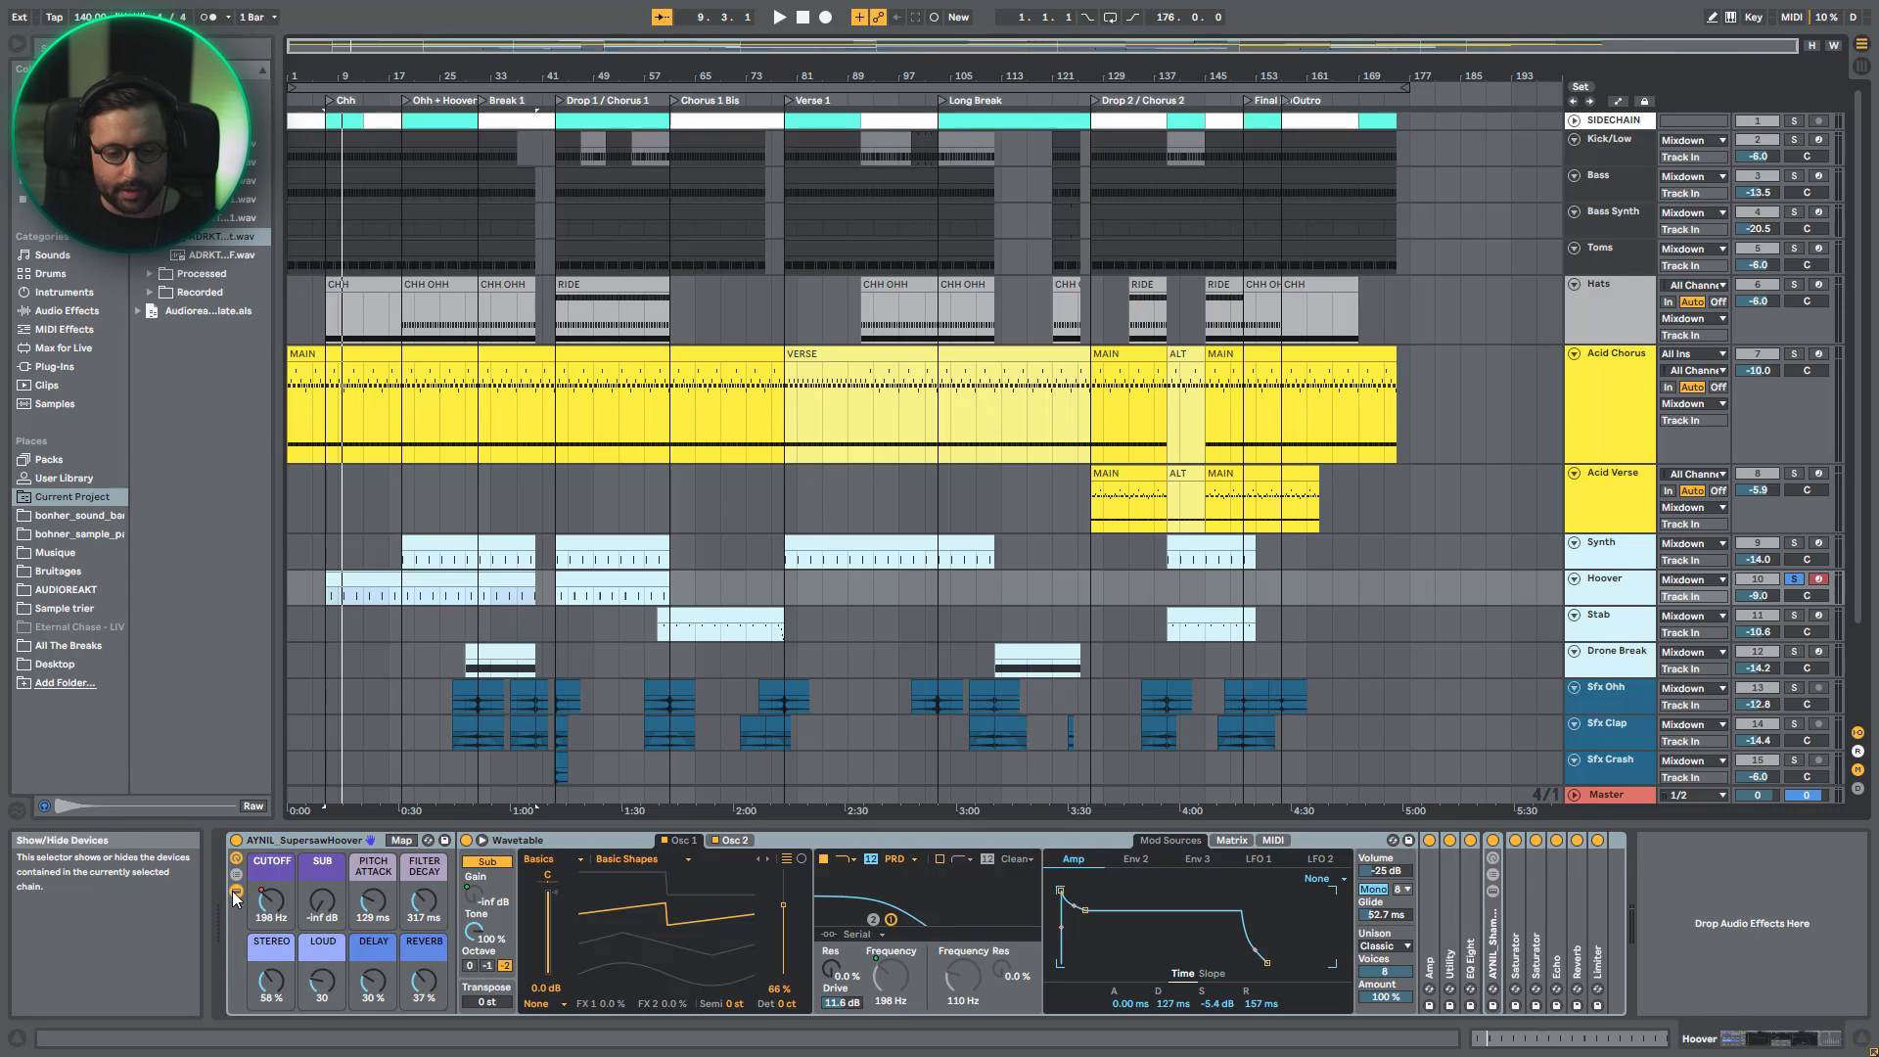
{"action": "key", "text": "space"}
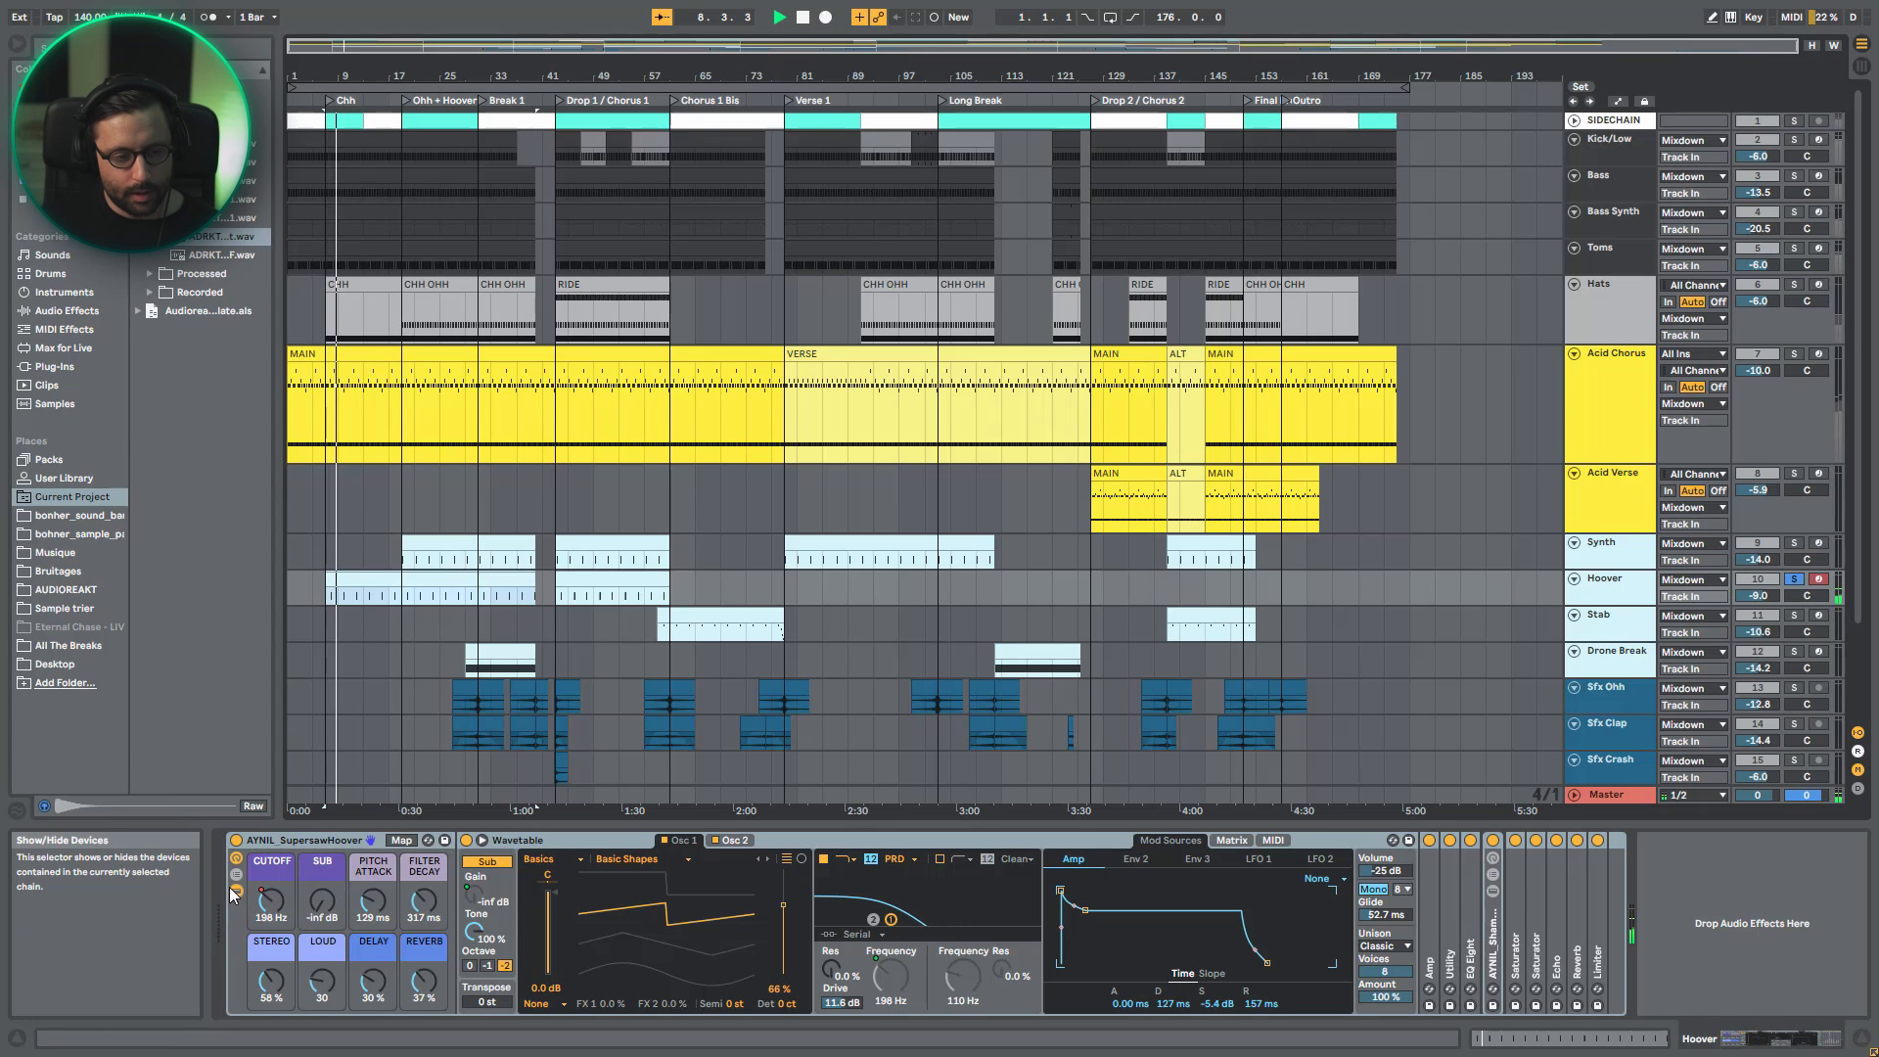
{"action": "left_click_drag", "start_coordinate": [584, 45], "coordinate": [388, 127]}
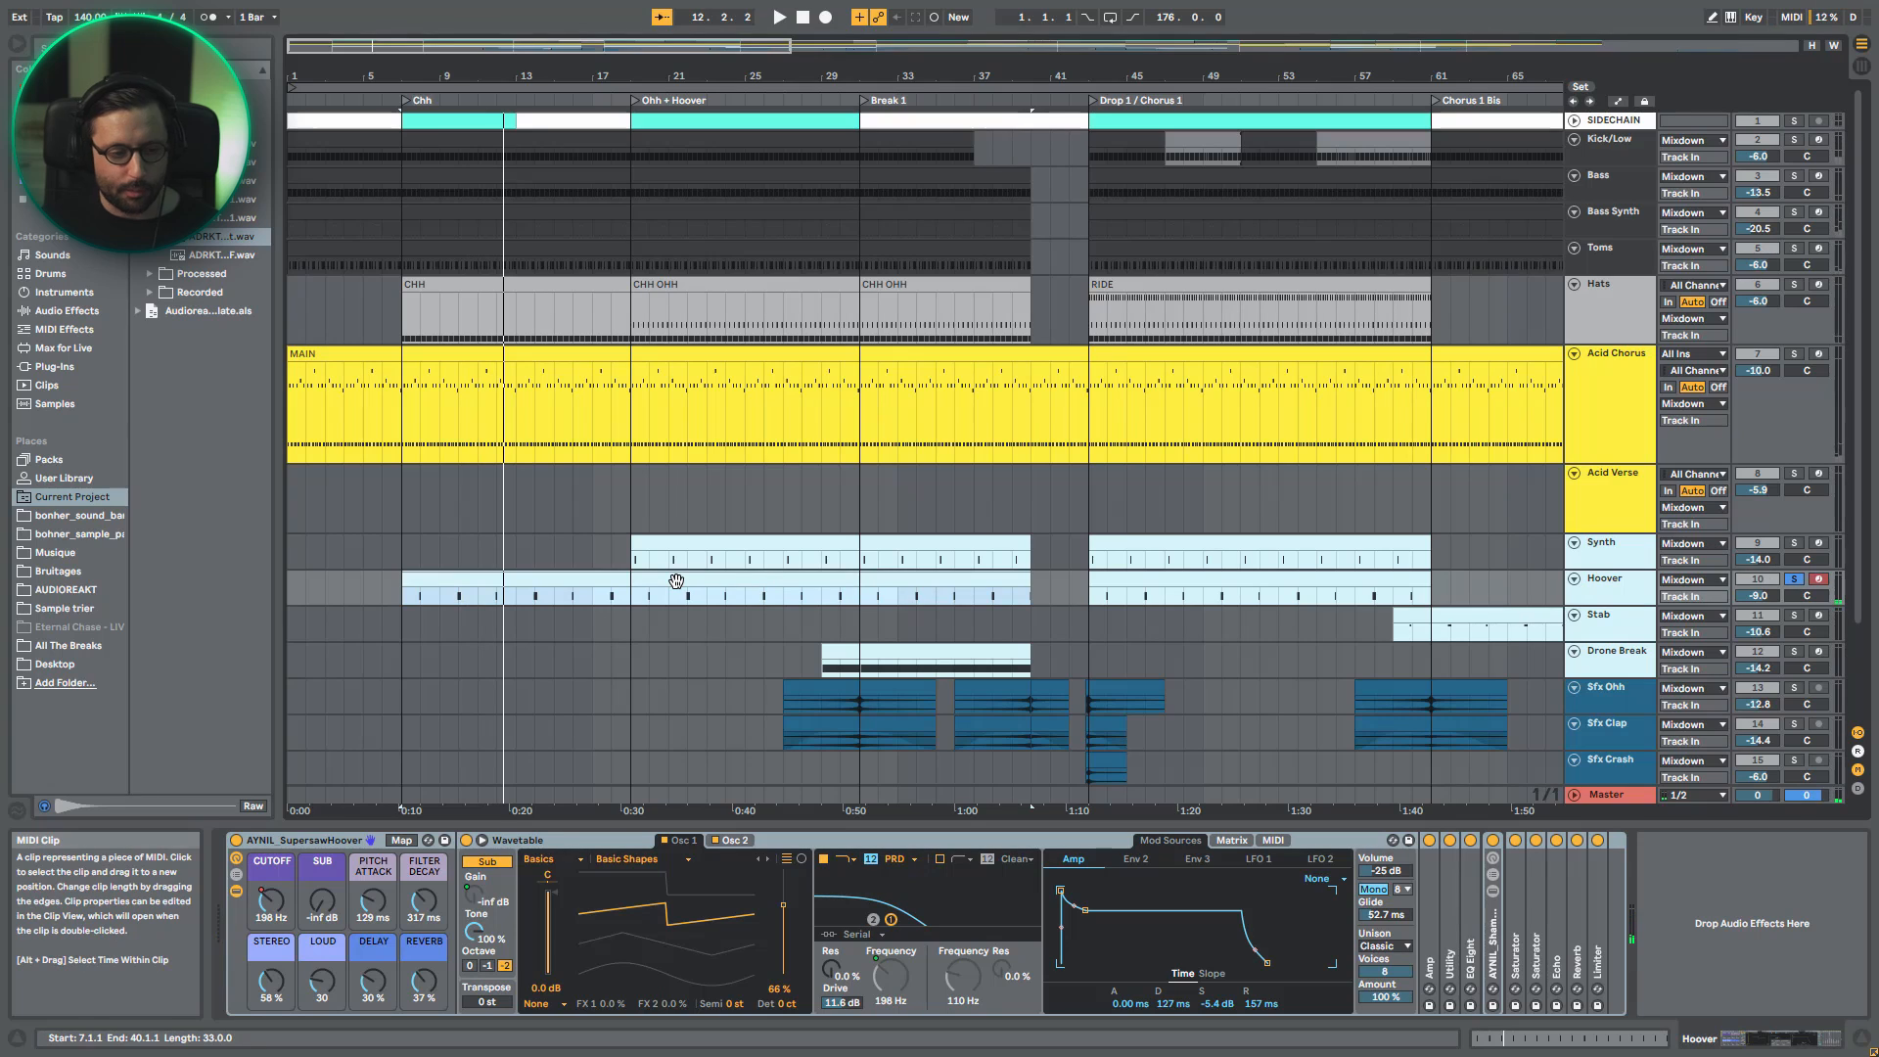
- Play the soloed Hoover part, review the MIDI notes of its first clip, and return to the track's devices
{"action": "key", "text": "space"}
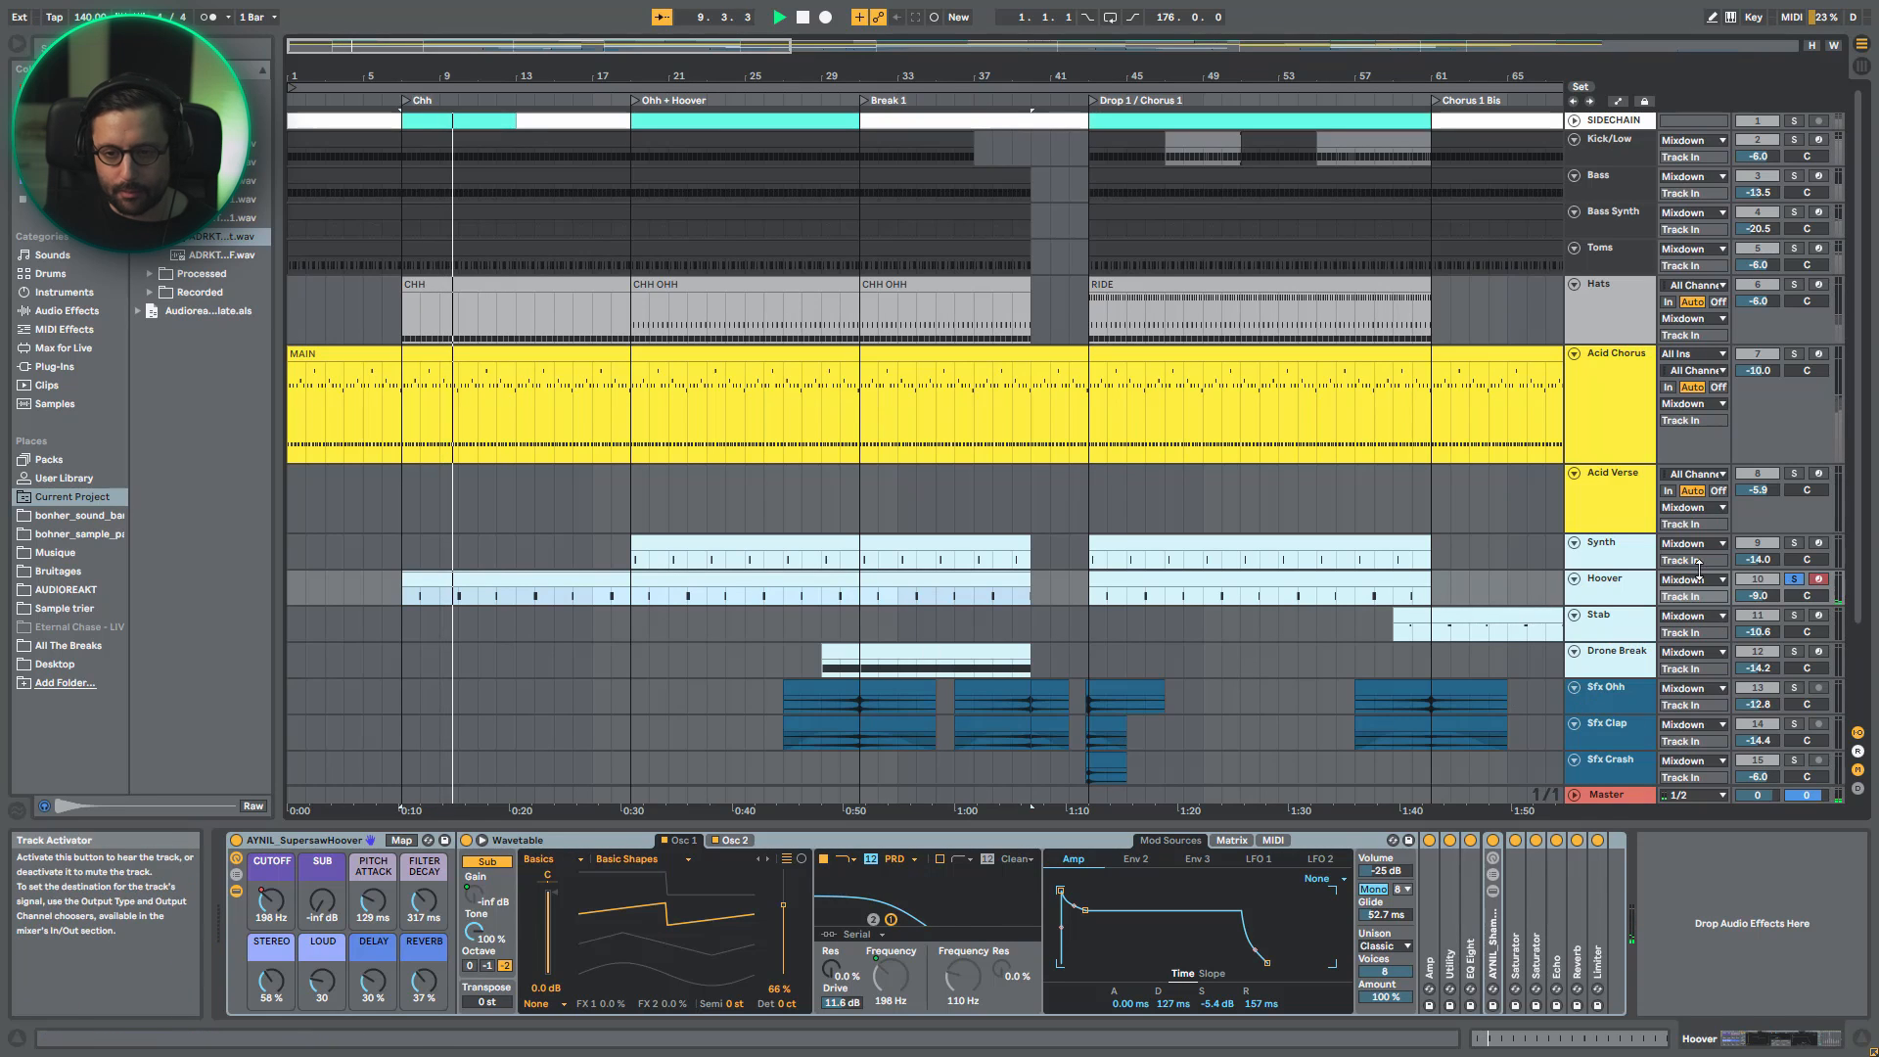
{"action": "double_click", "coordinate": [495, 592]}
{"action": "left_click_drag", "start_coordinate": [561, 500], "coordinate": [560, 622]}
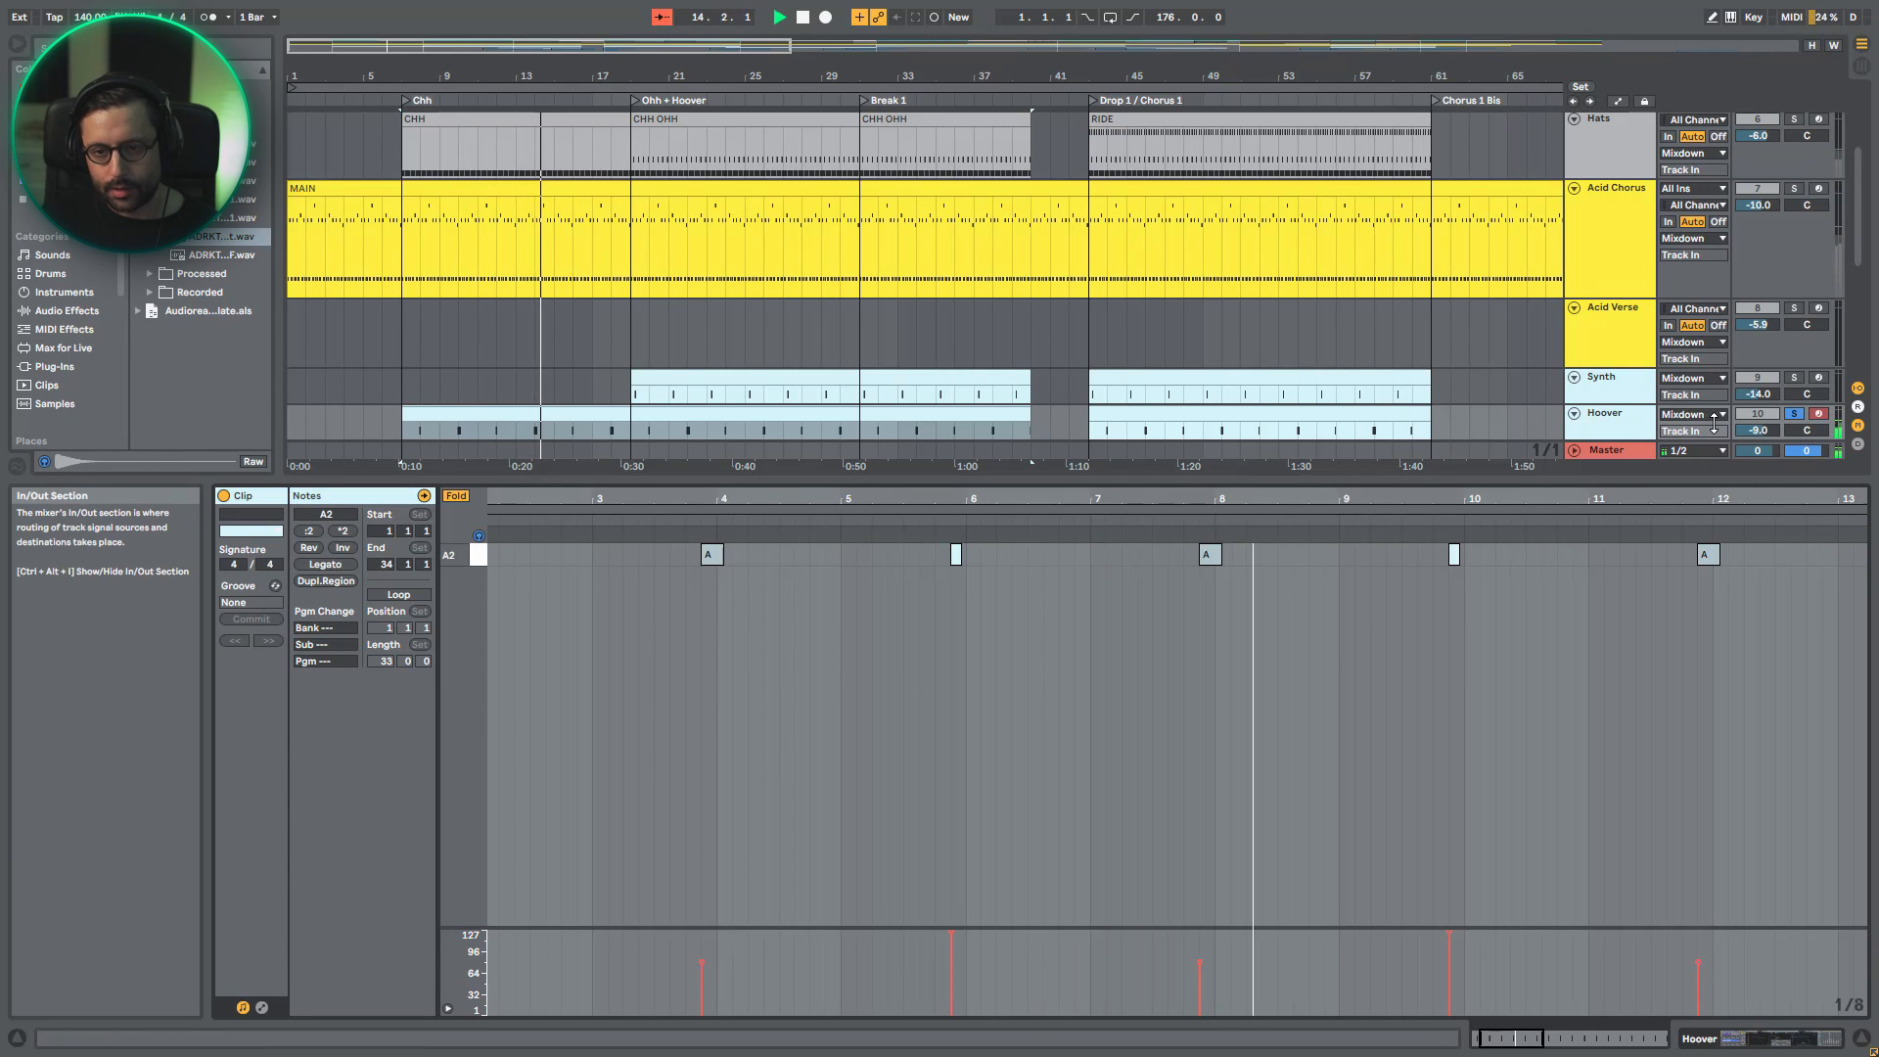
{"action": "double_click", "coordinate": [1631, 427]}
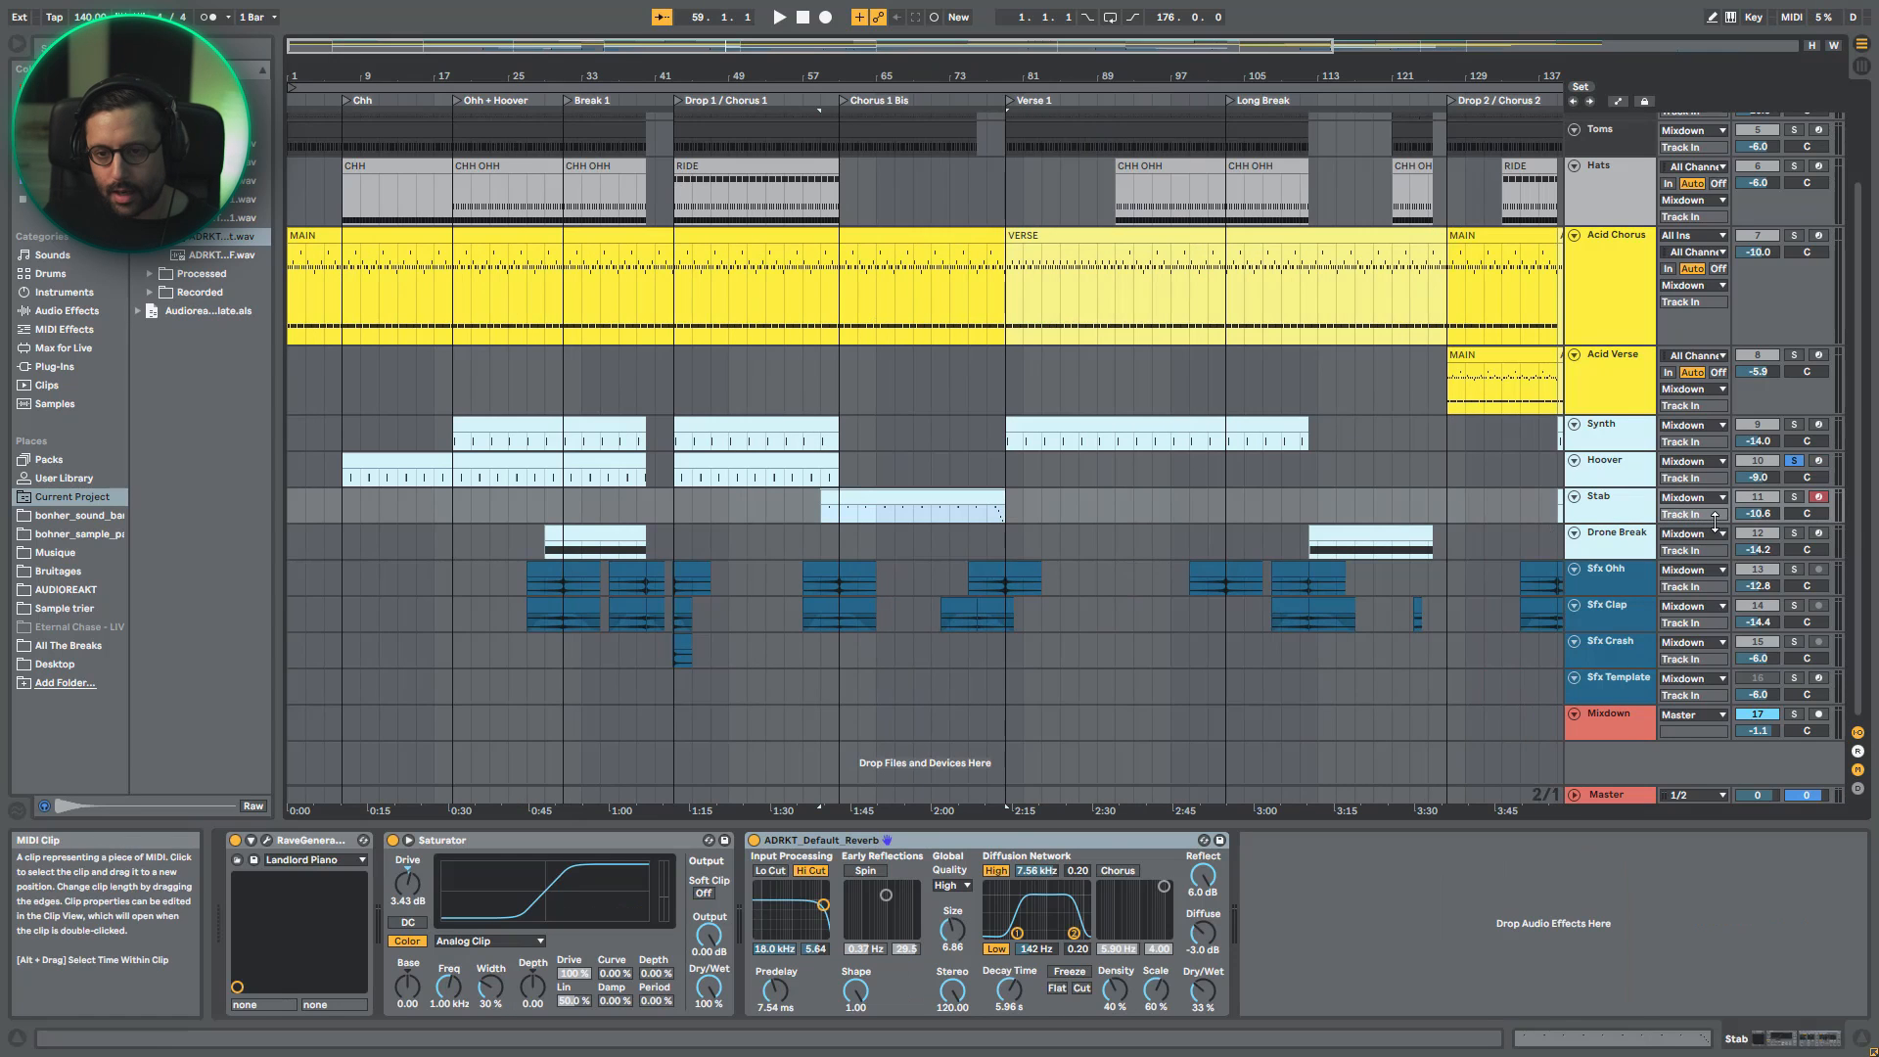
- Solo the Stab track and play a short passage from the start of its first clip
{"action": "left_click", "coordinate": [938, 511]}
{"action": "key", "text": "s"}
{"action": "key", "text": "space"}
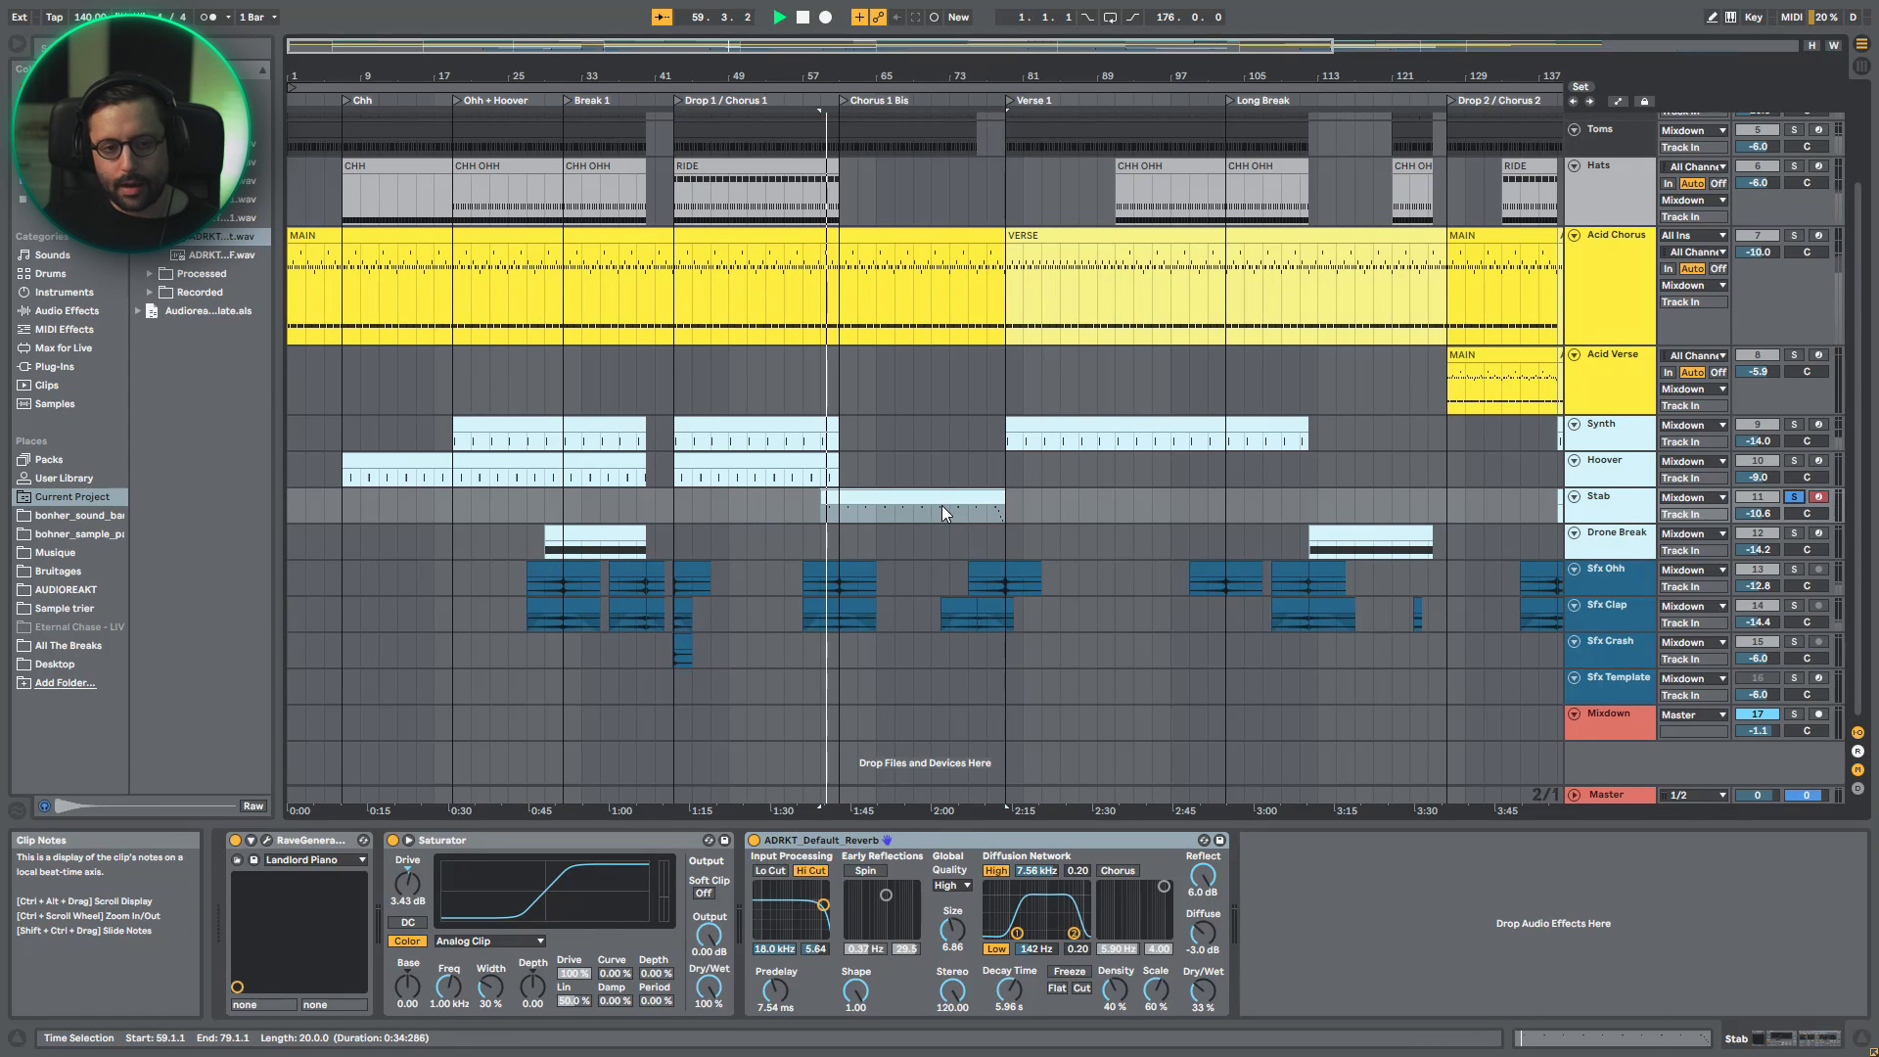
{"action": "key", "text": "space"}
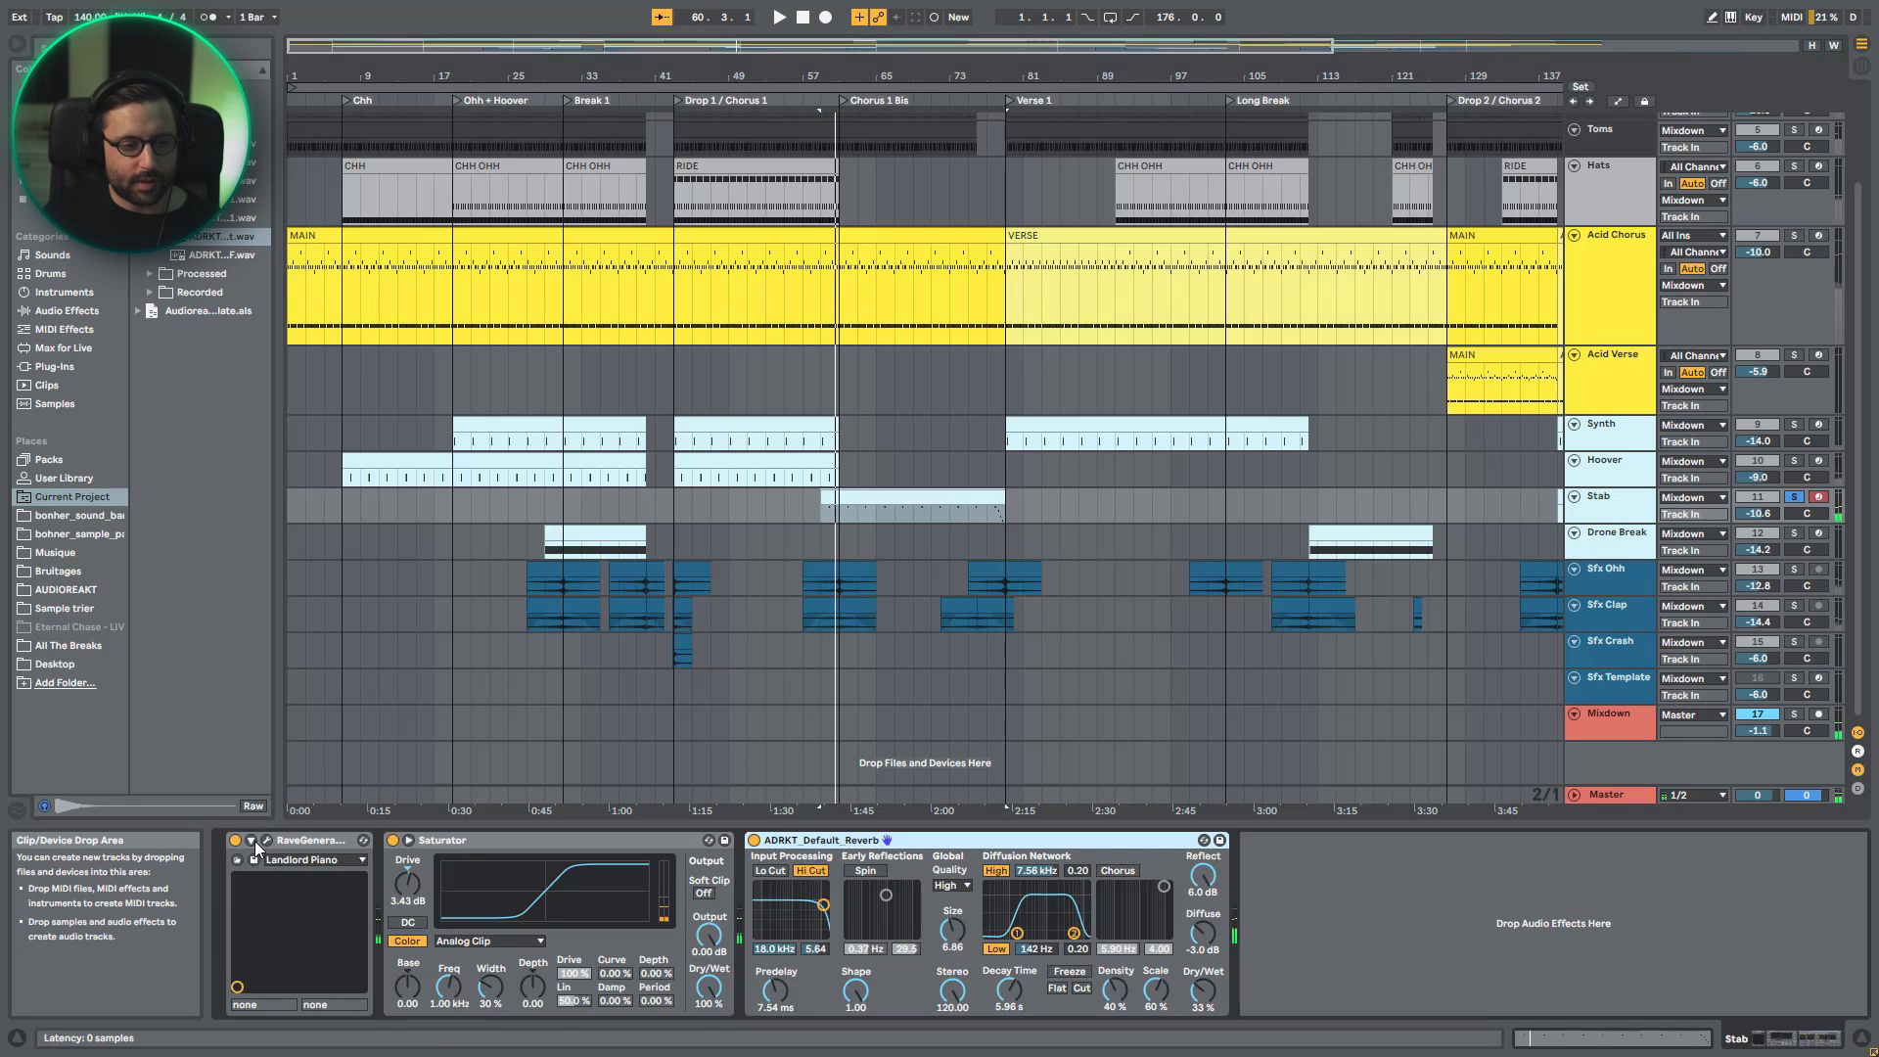
- Open the Stab track's RaveGenerator plug-in, play the part with its tgg anasthasia sound shown, and close the plug-in window
{"action": "left_click", "coordinate": [268, 845]}
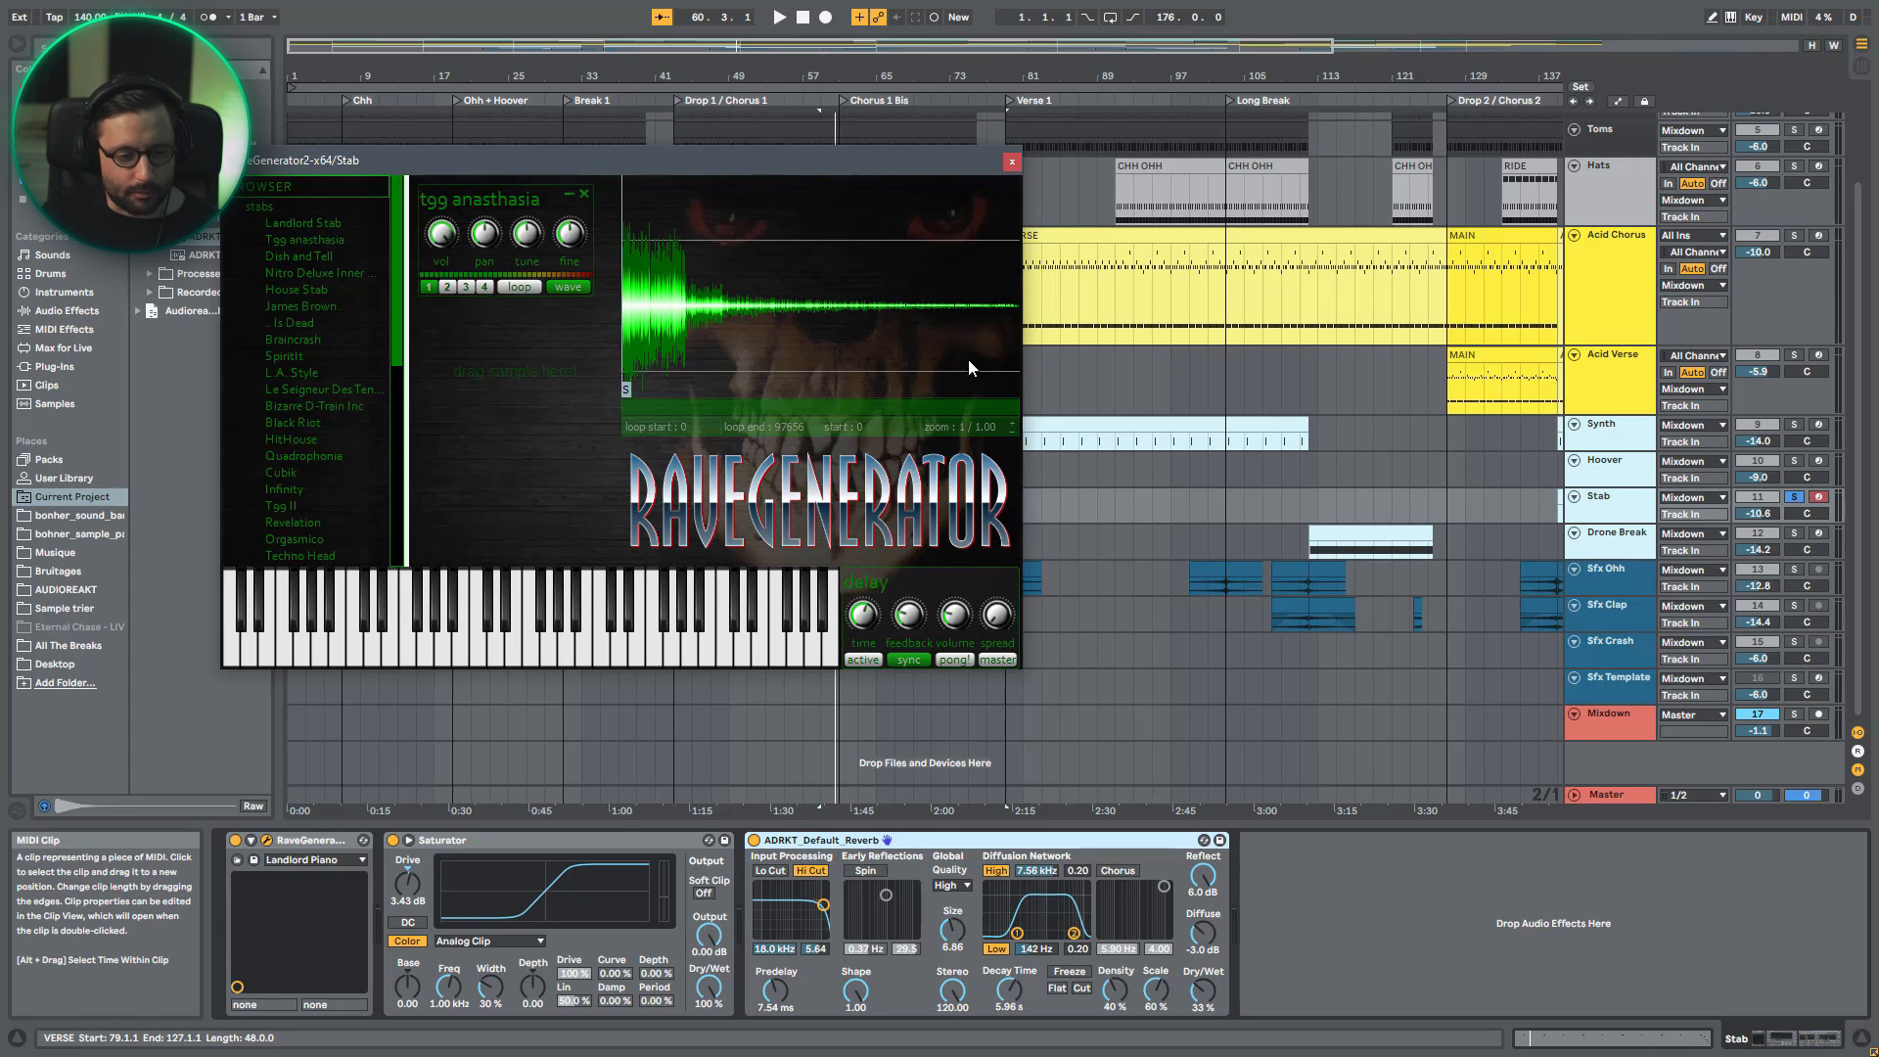
{"action": "key", "text": "space"}
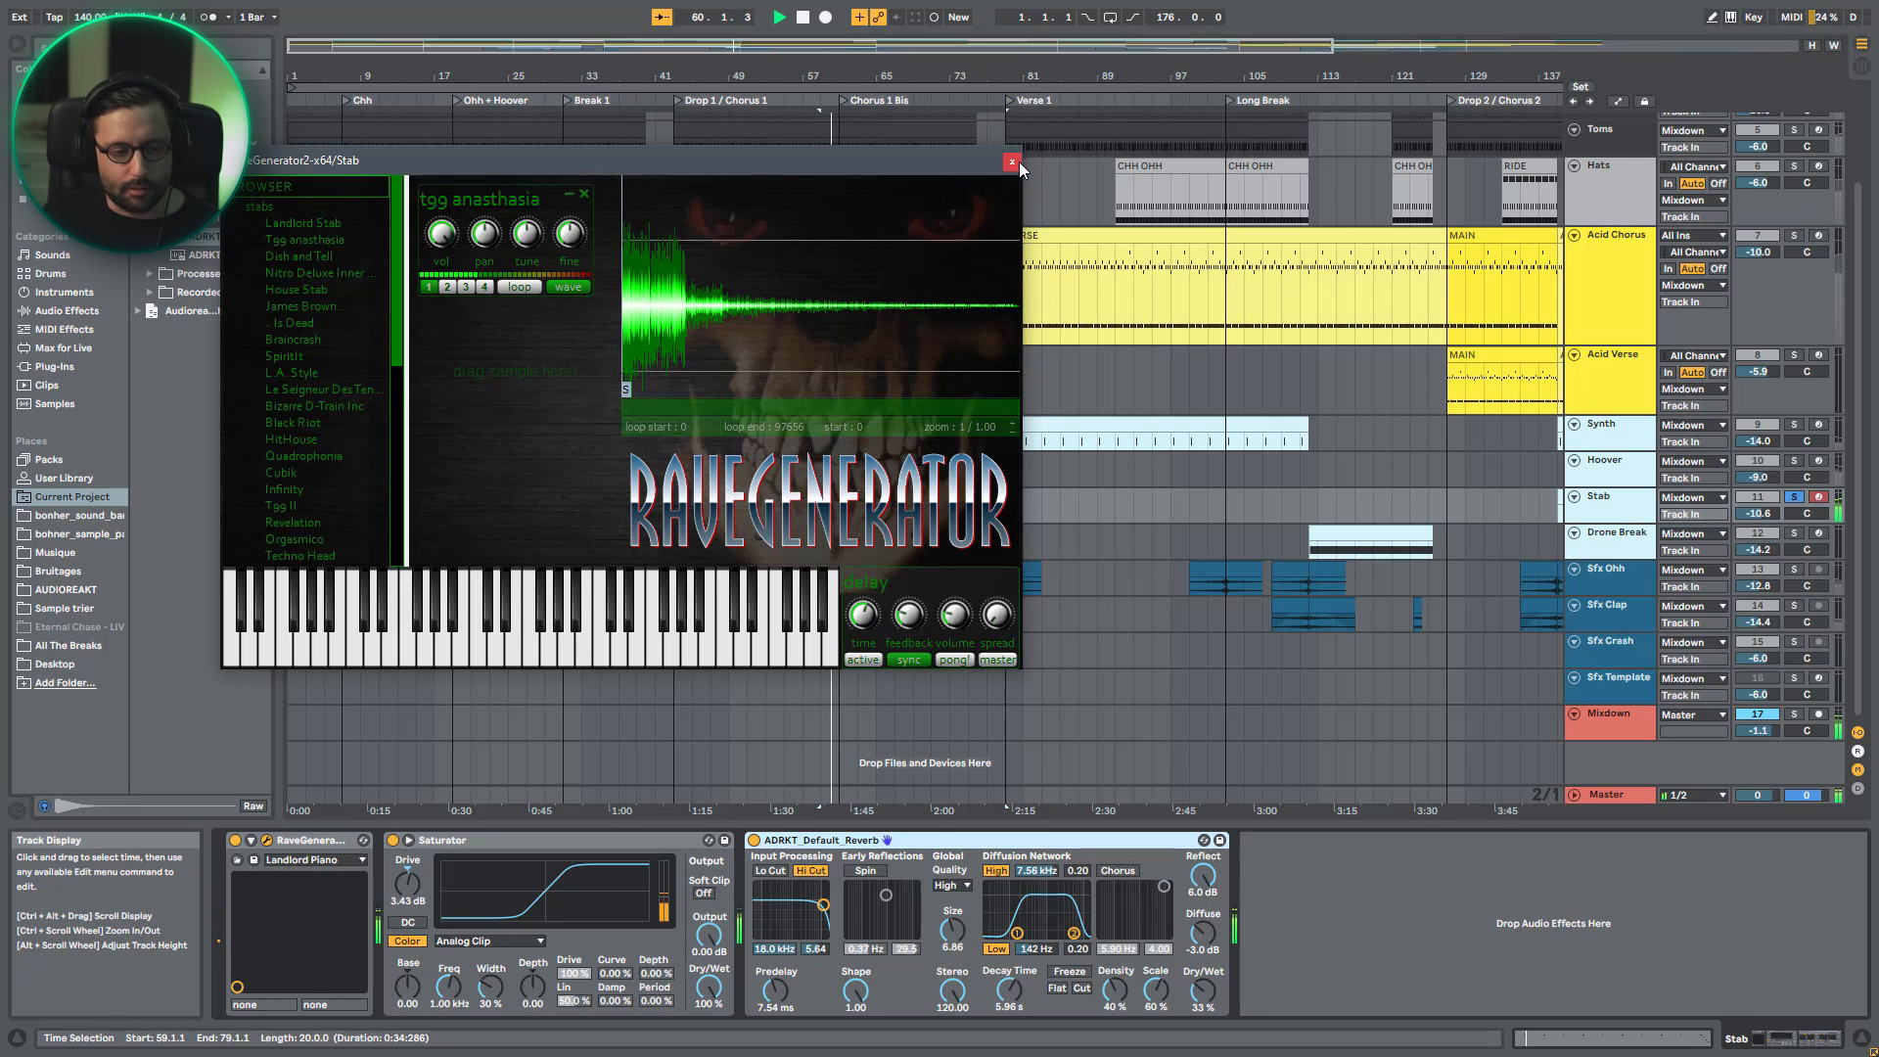
{"action": "key", "text": "space"}
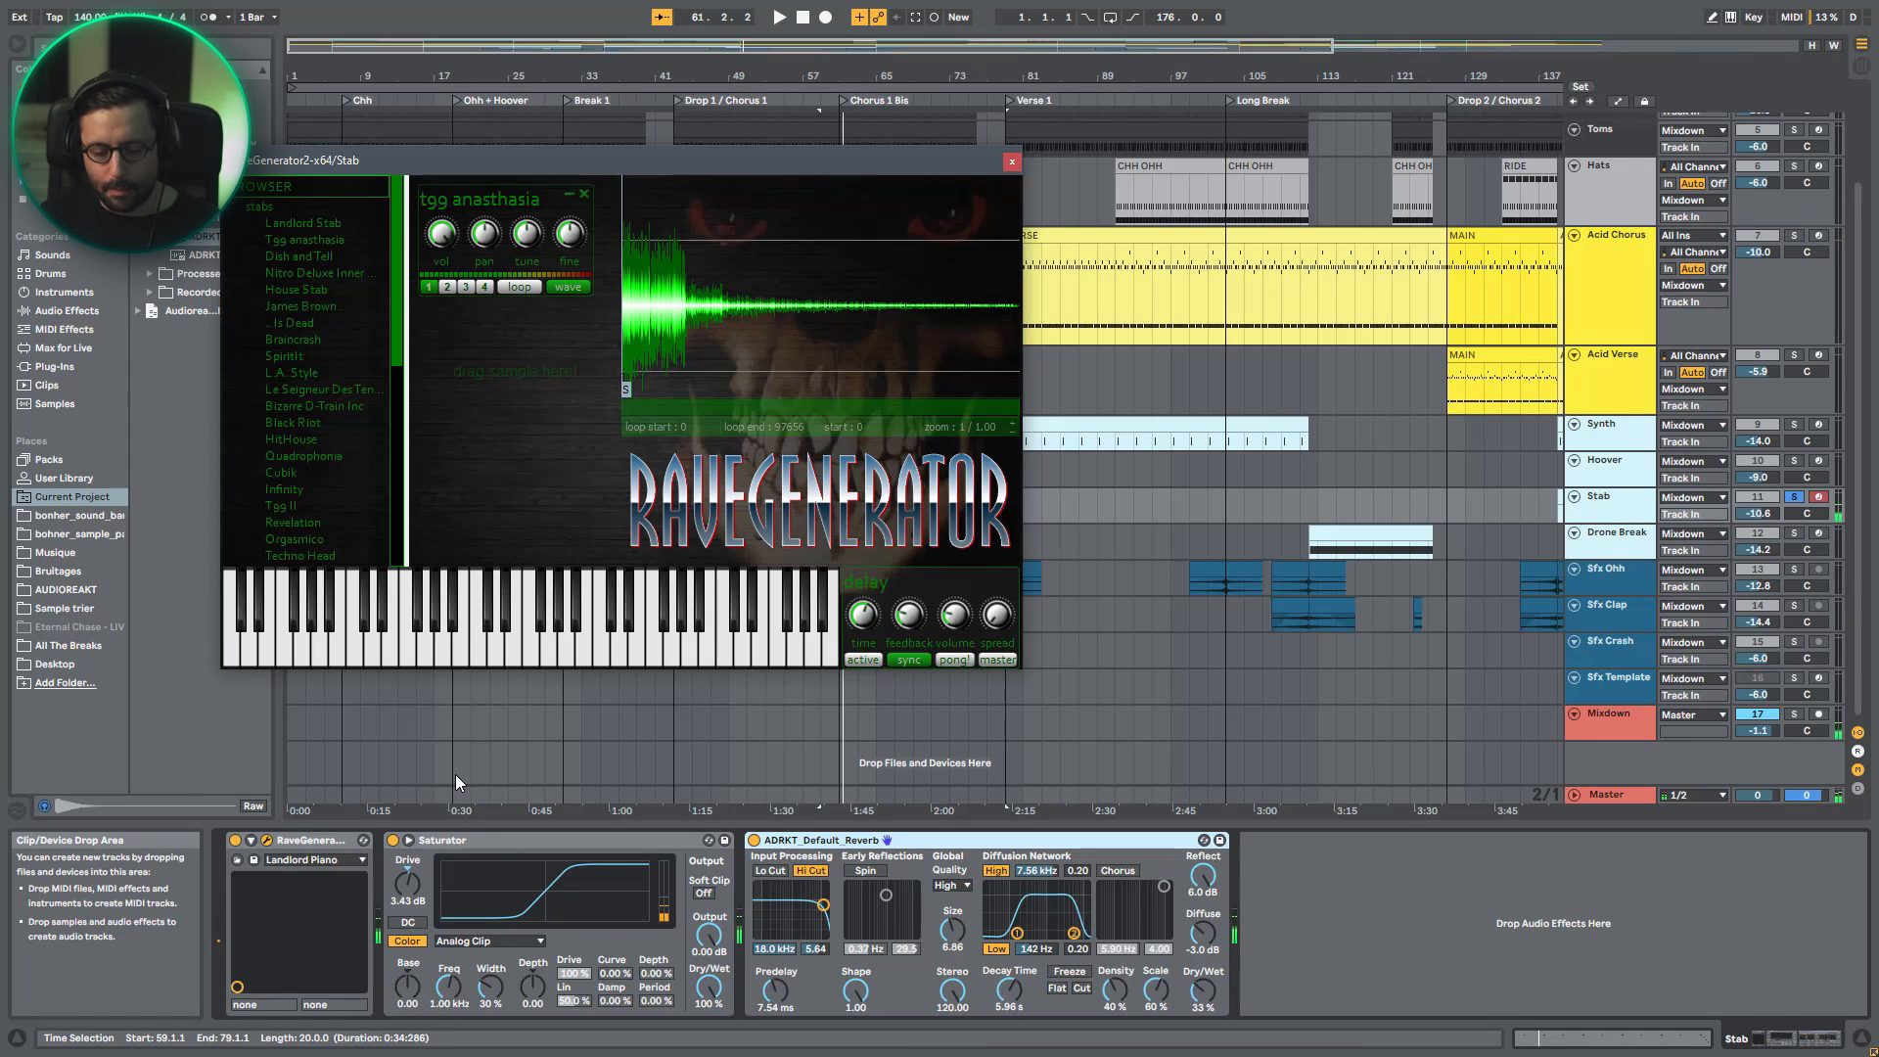
{"action": "left_click", "coordinate": [1010, 162]}
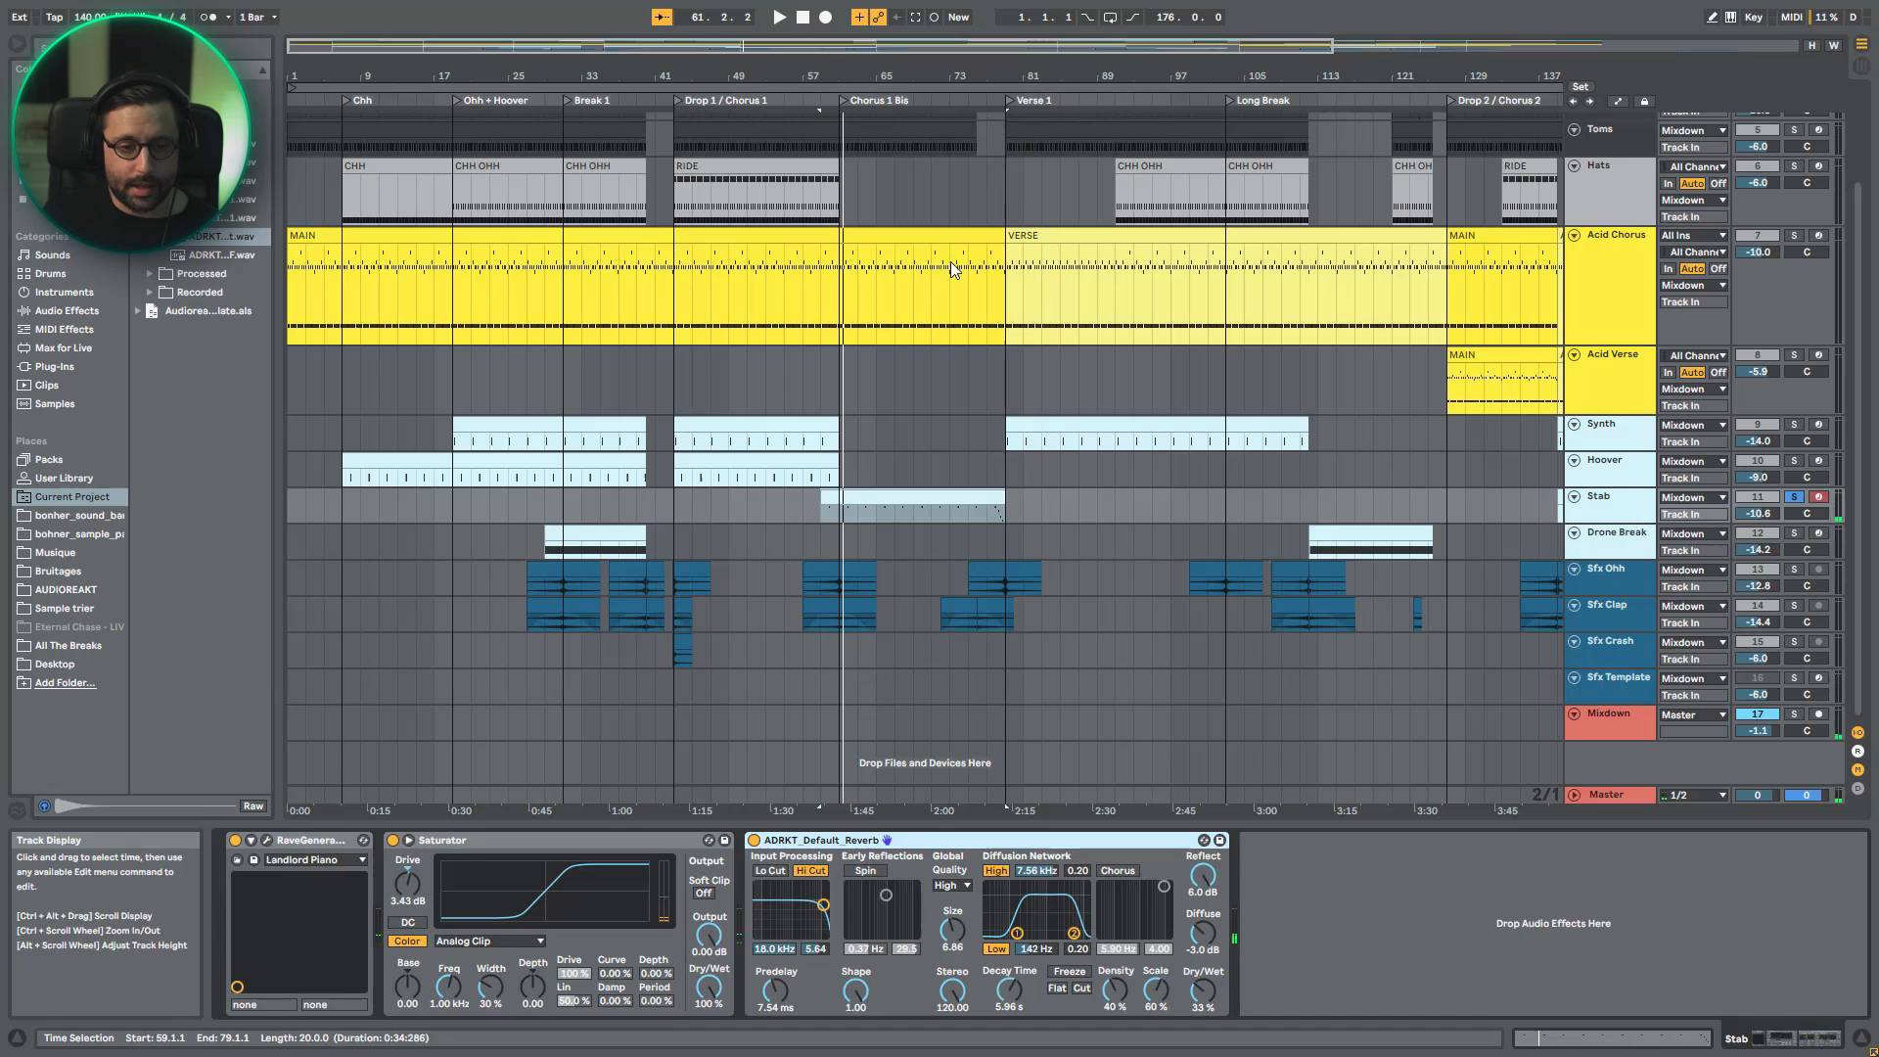
- Unsolo Stab and play it within the full mix from the start of its first clip
{"action": "left_click", "coordinate": [1794, 499]}
{"action": "left_click_drag", "start_coordinate": [831, 47], "coordinate": [831, 28]}
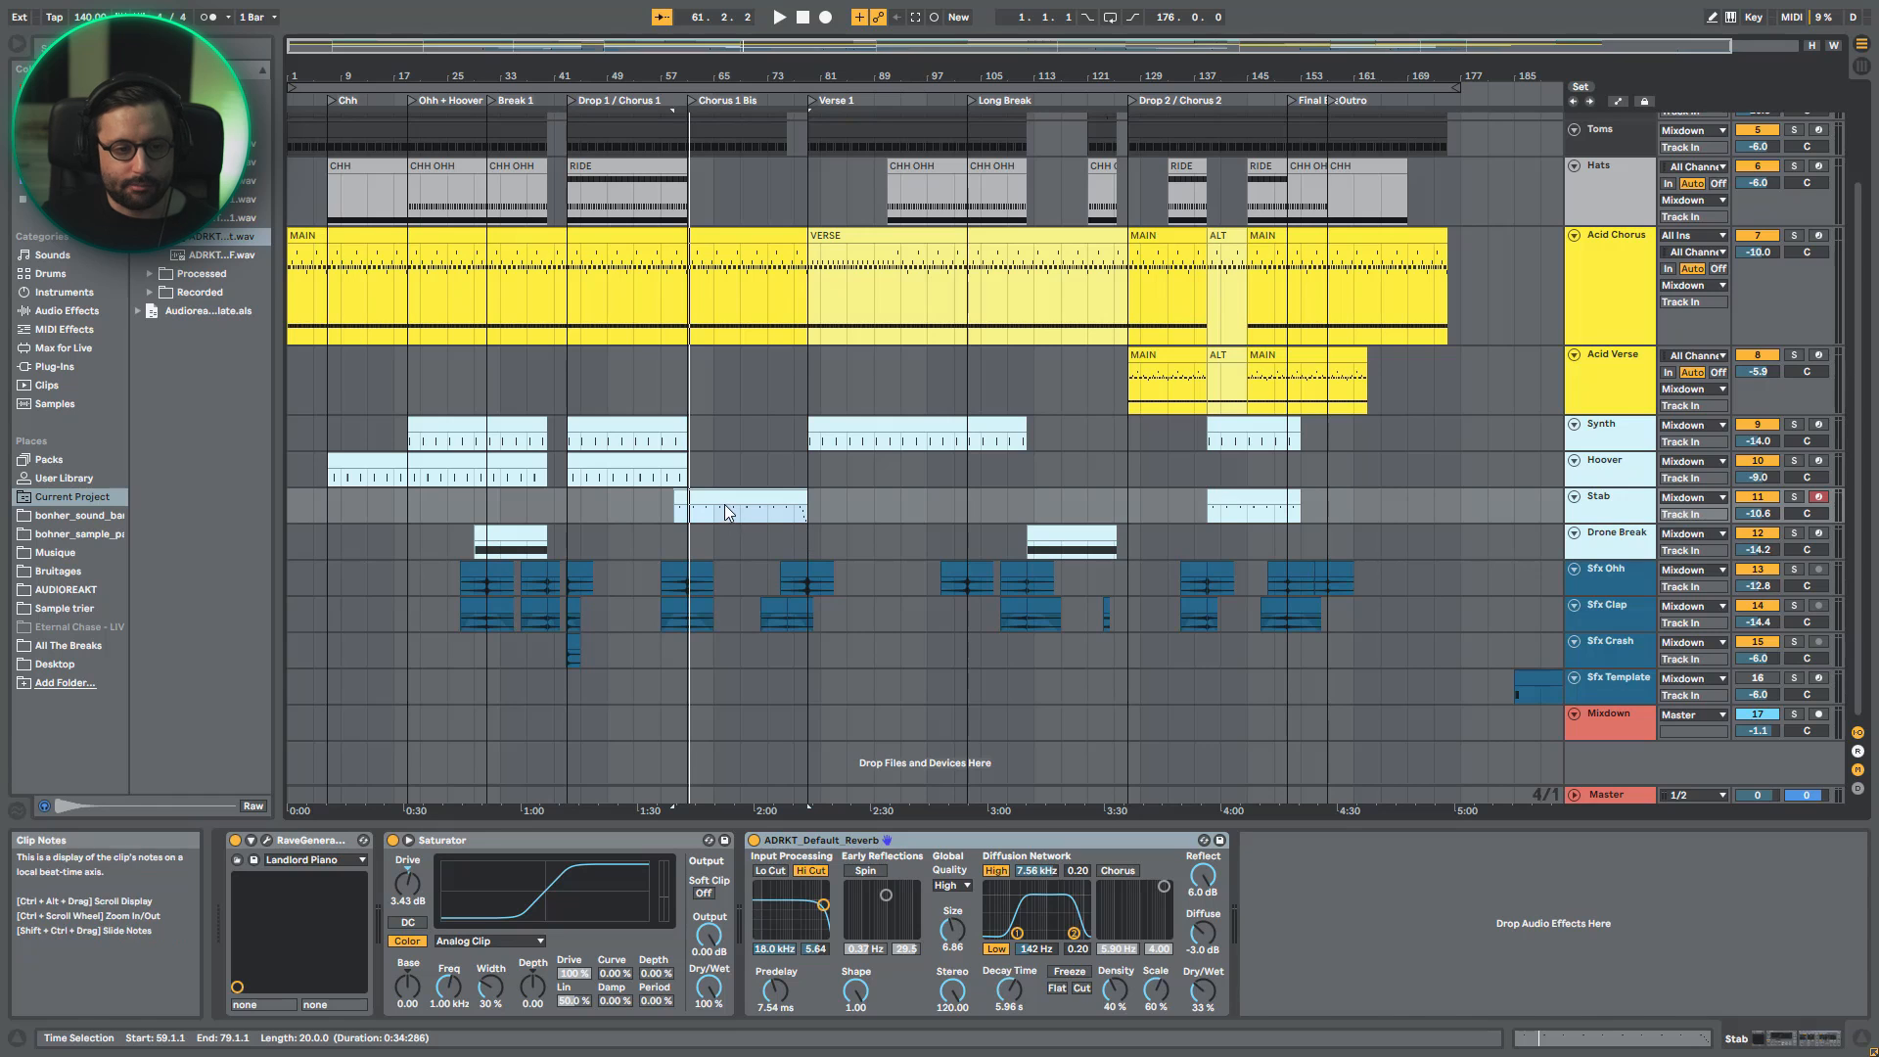
{"action": "key", "text": "space"}
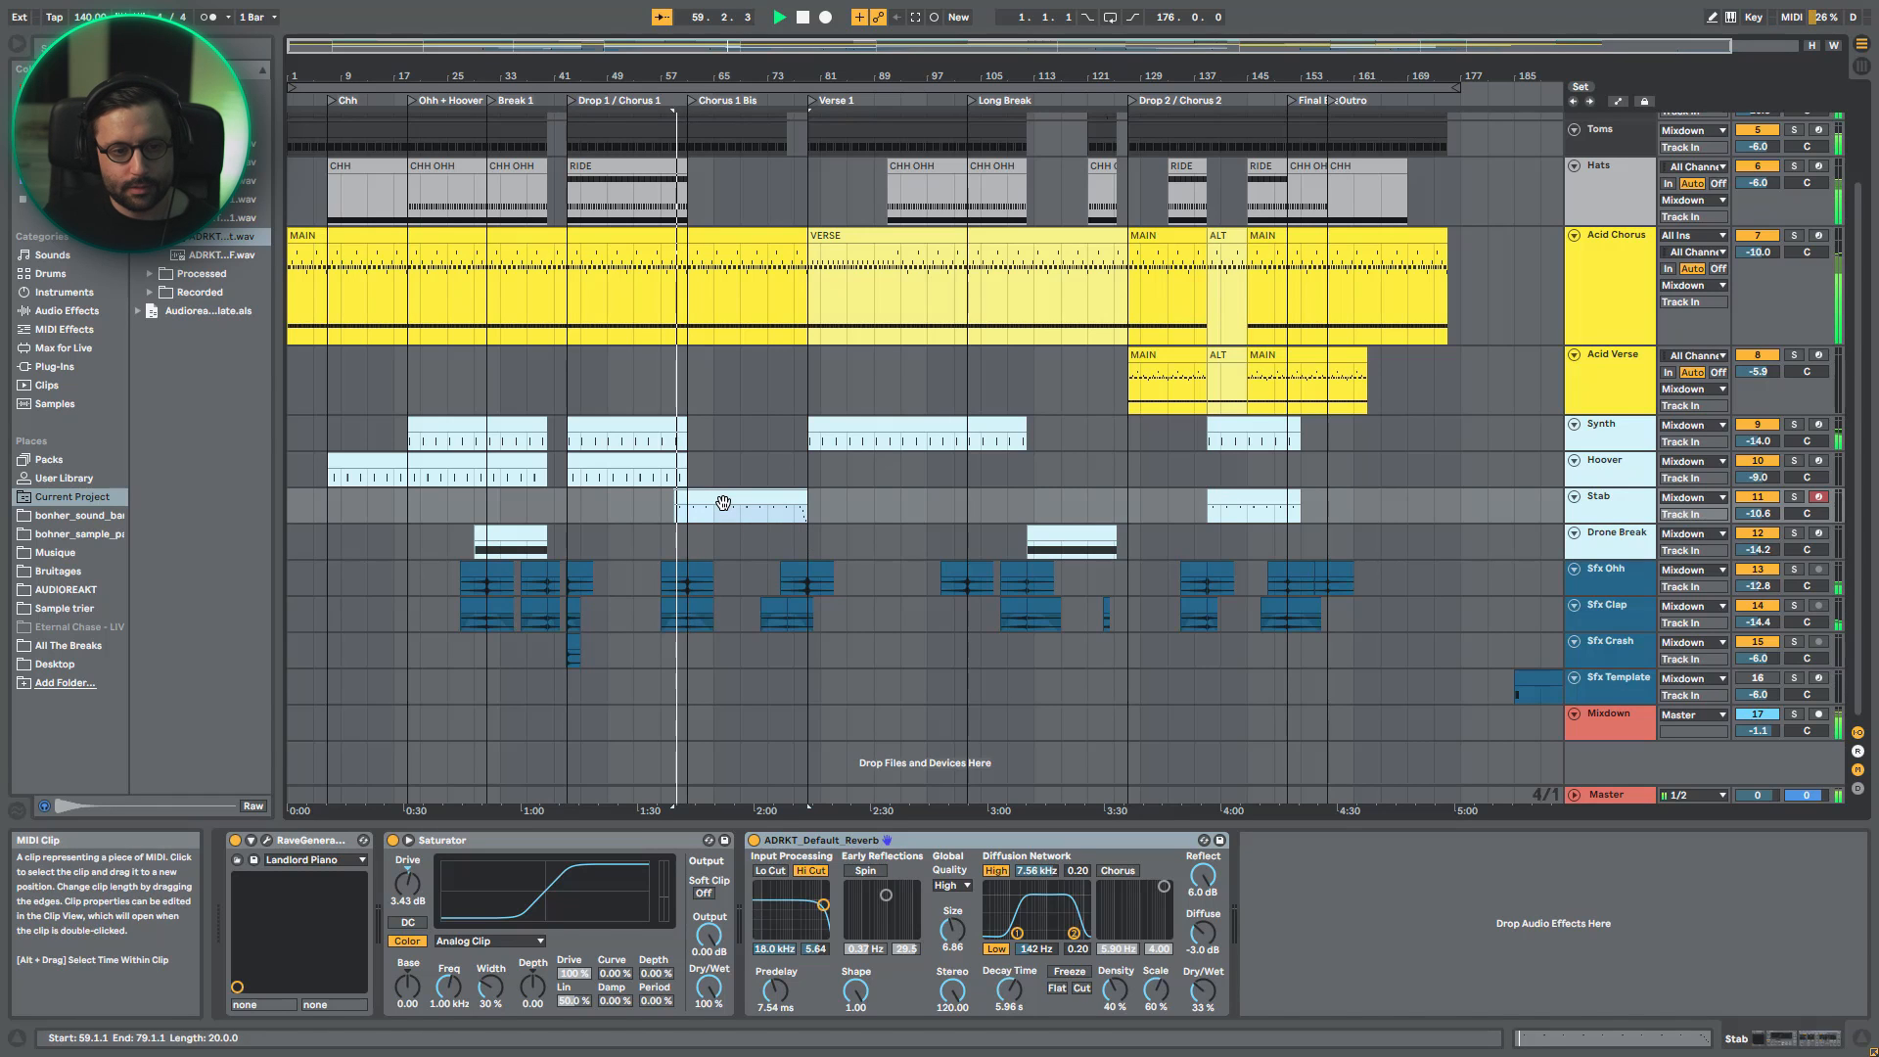
{"action": "left_click_drag", "start_coordinate": [761, 45], "coordinate": [761, 60]}
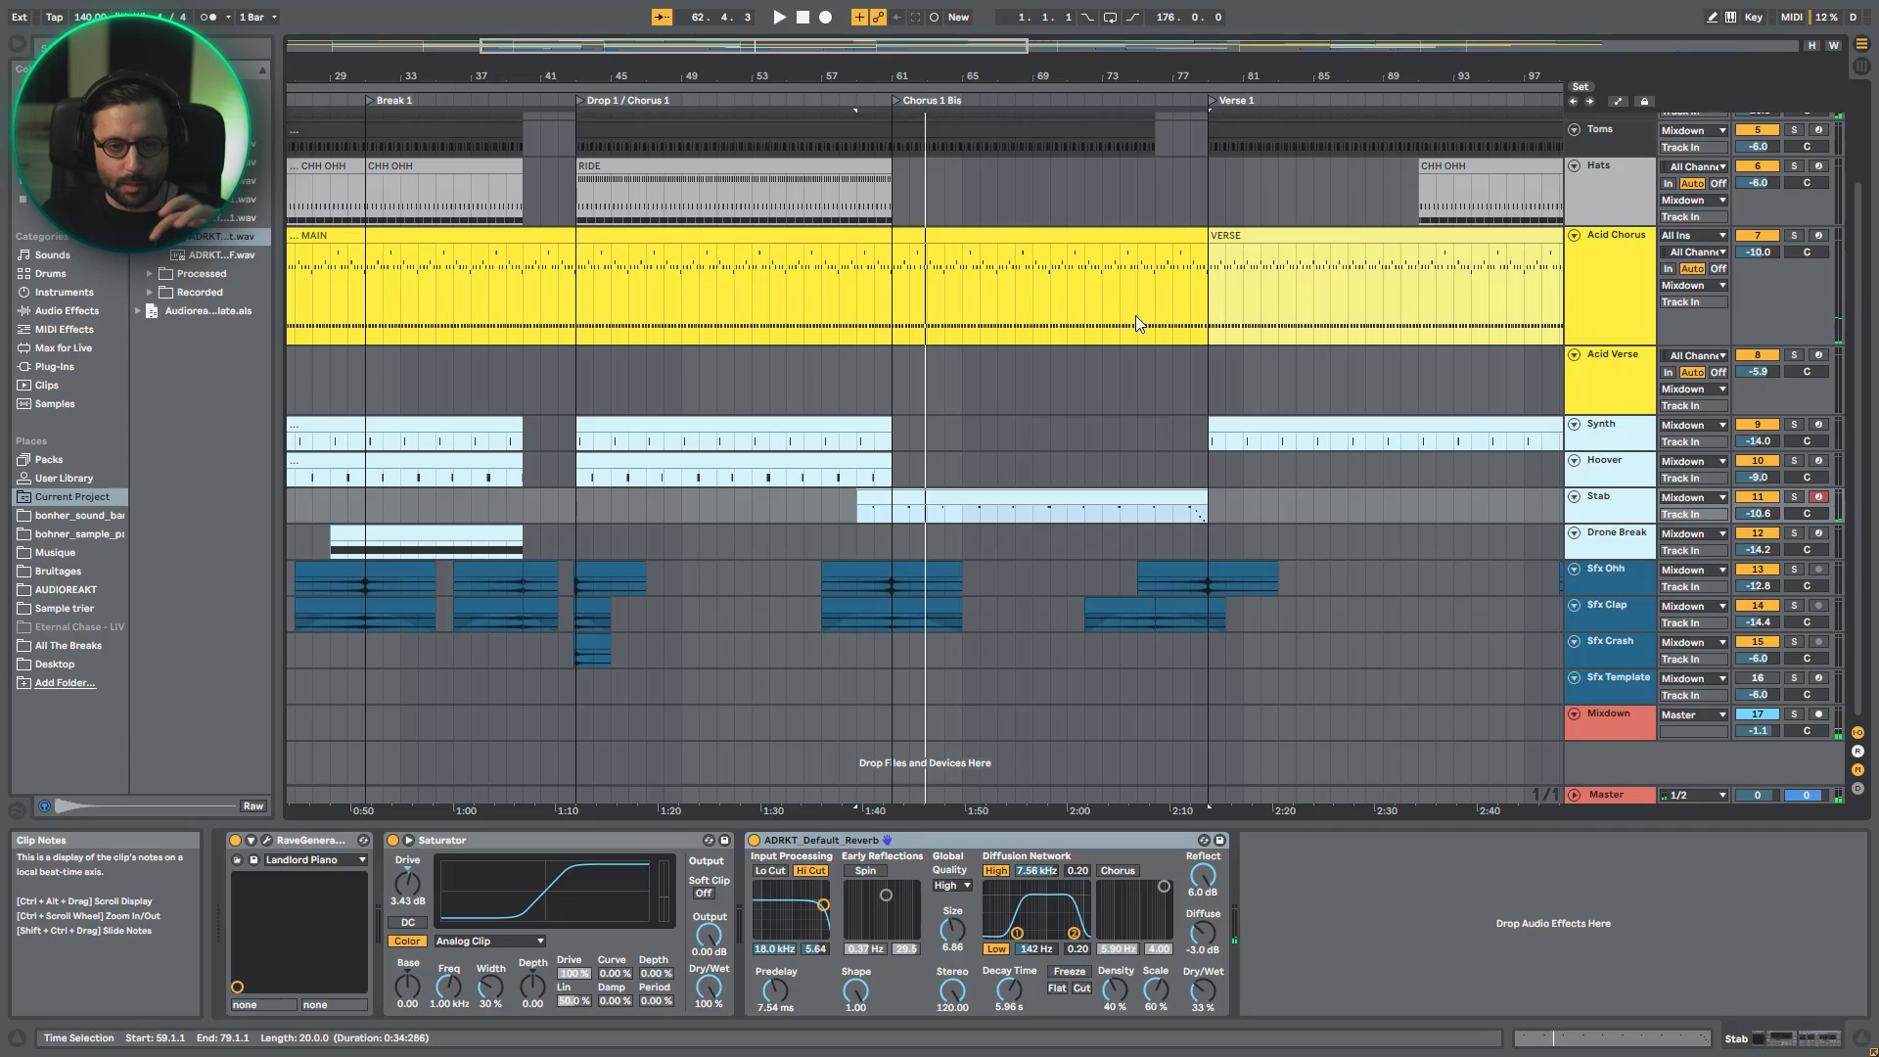
{"action": "key", "text": "space"}
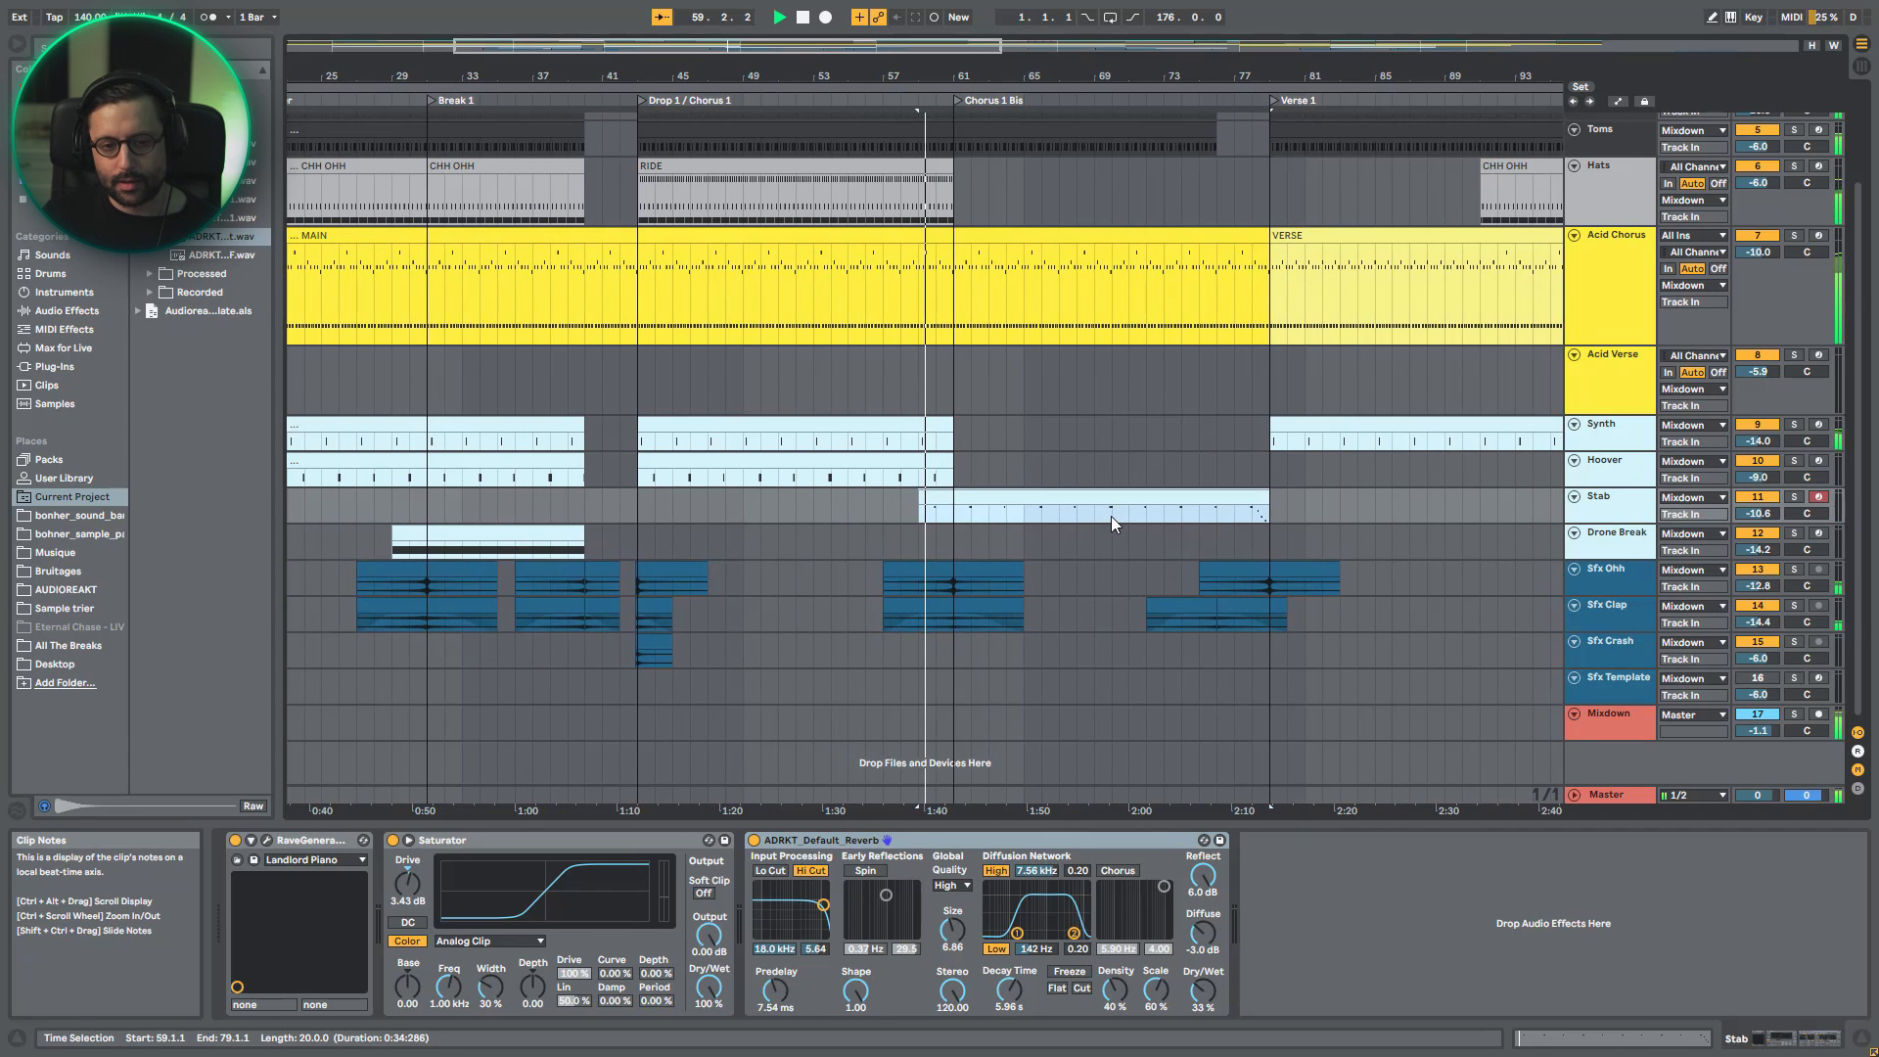
- Play the full mix from bar 70 through the end of the Stab clip into Verse 1
{"action": "left_click", "coordinate": [1112, 514]}
{"action": "key", "text": "space"}
{"action": "key", "text": "space"}
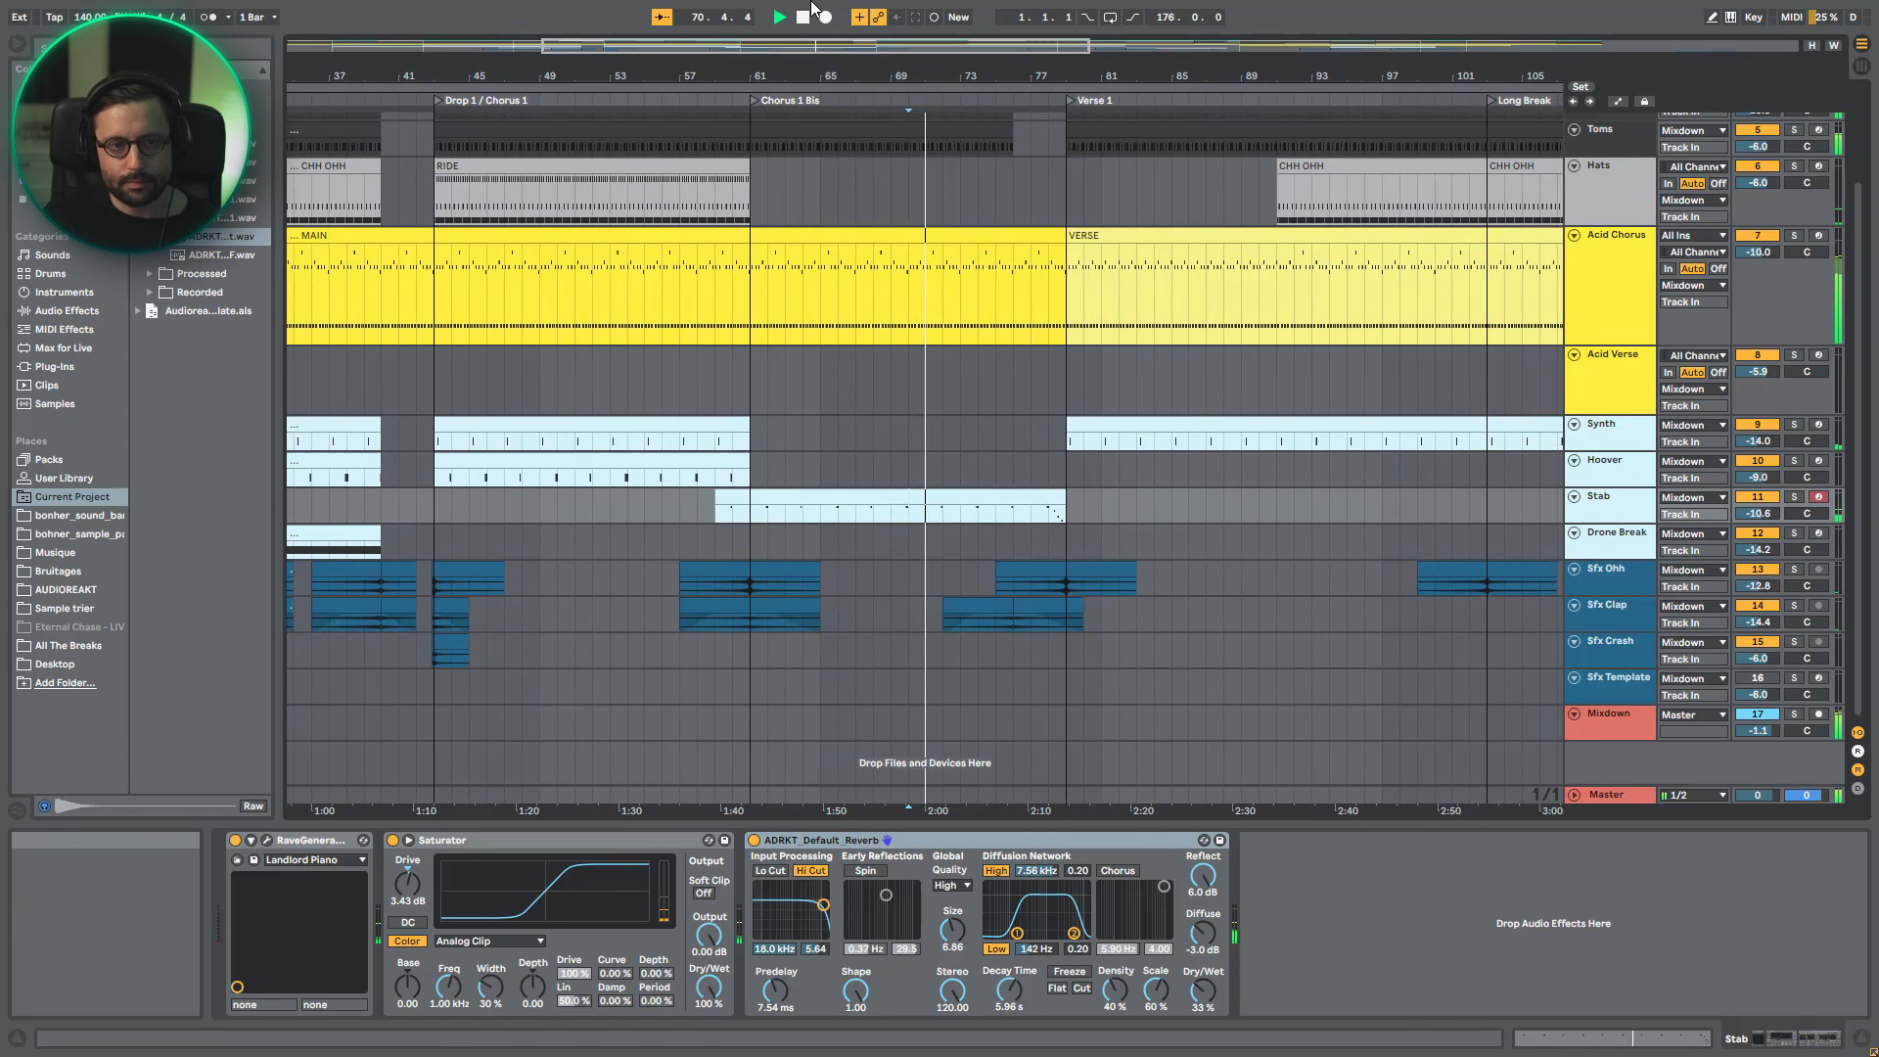
{"action": "key", "text": "minus"}
{"action": "key", "text": "minus"}
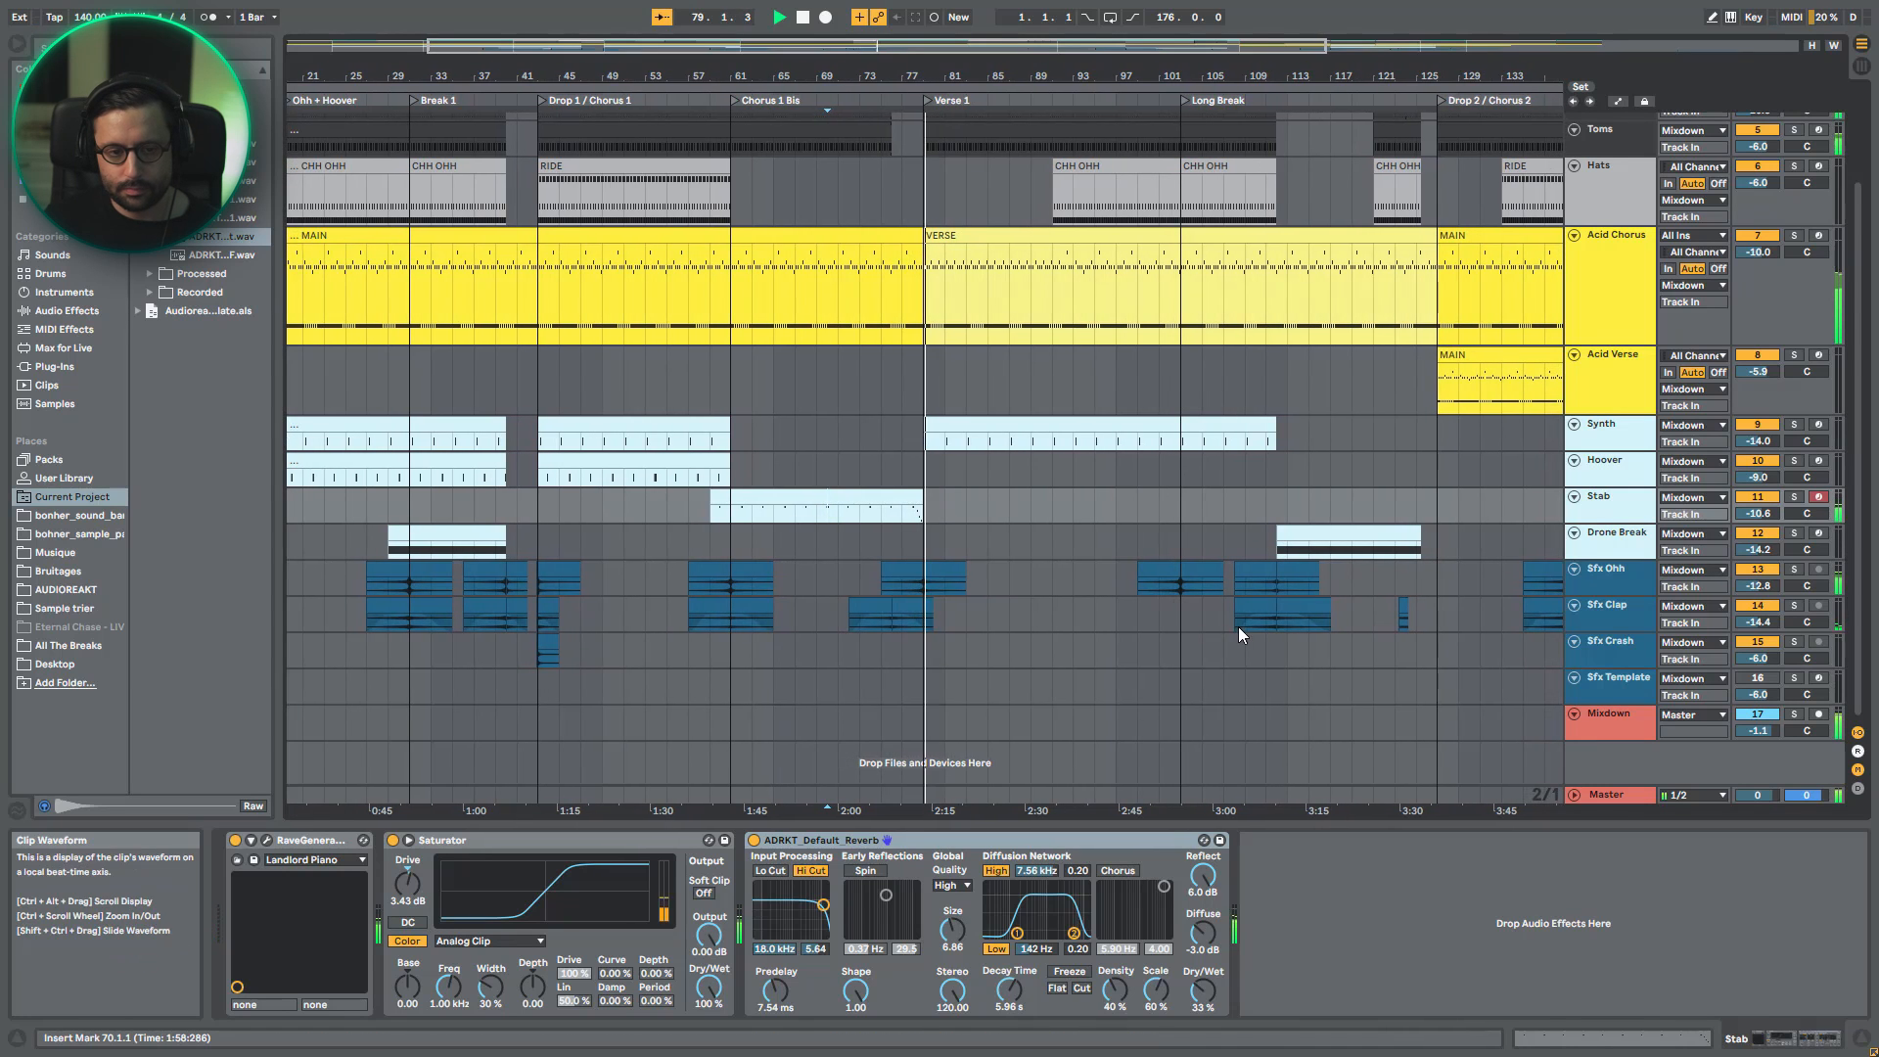
- Review the MIDI notes of the first Stab clip in a shorter note editor, with the whole arrangement in view above
{"action": "double_click", "coordinate": [897, 494]}
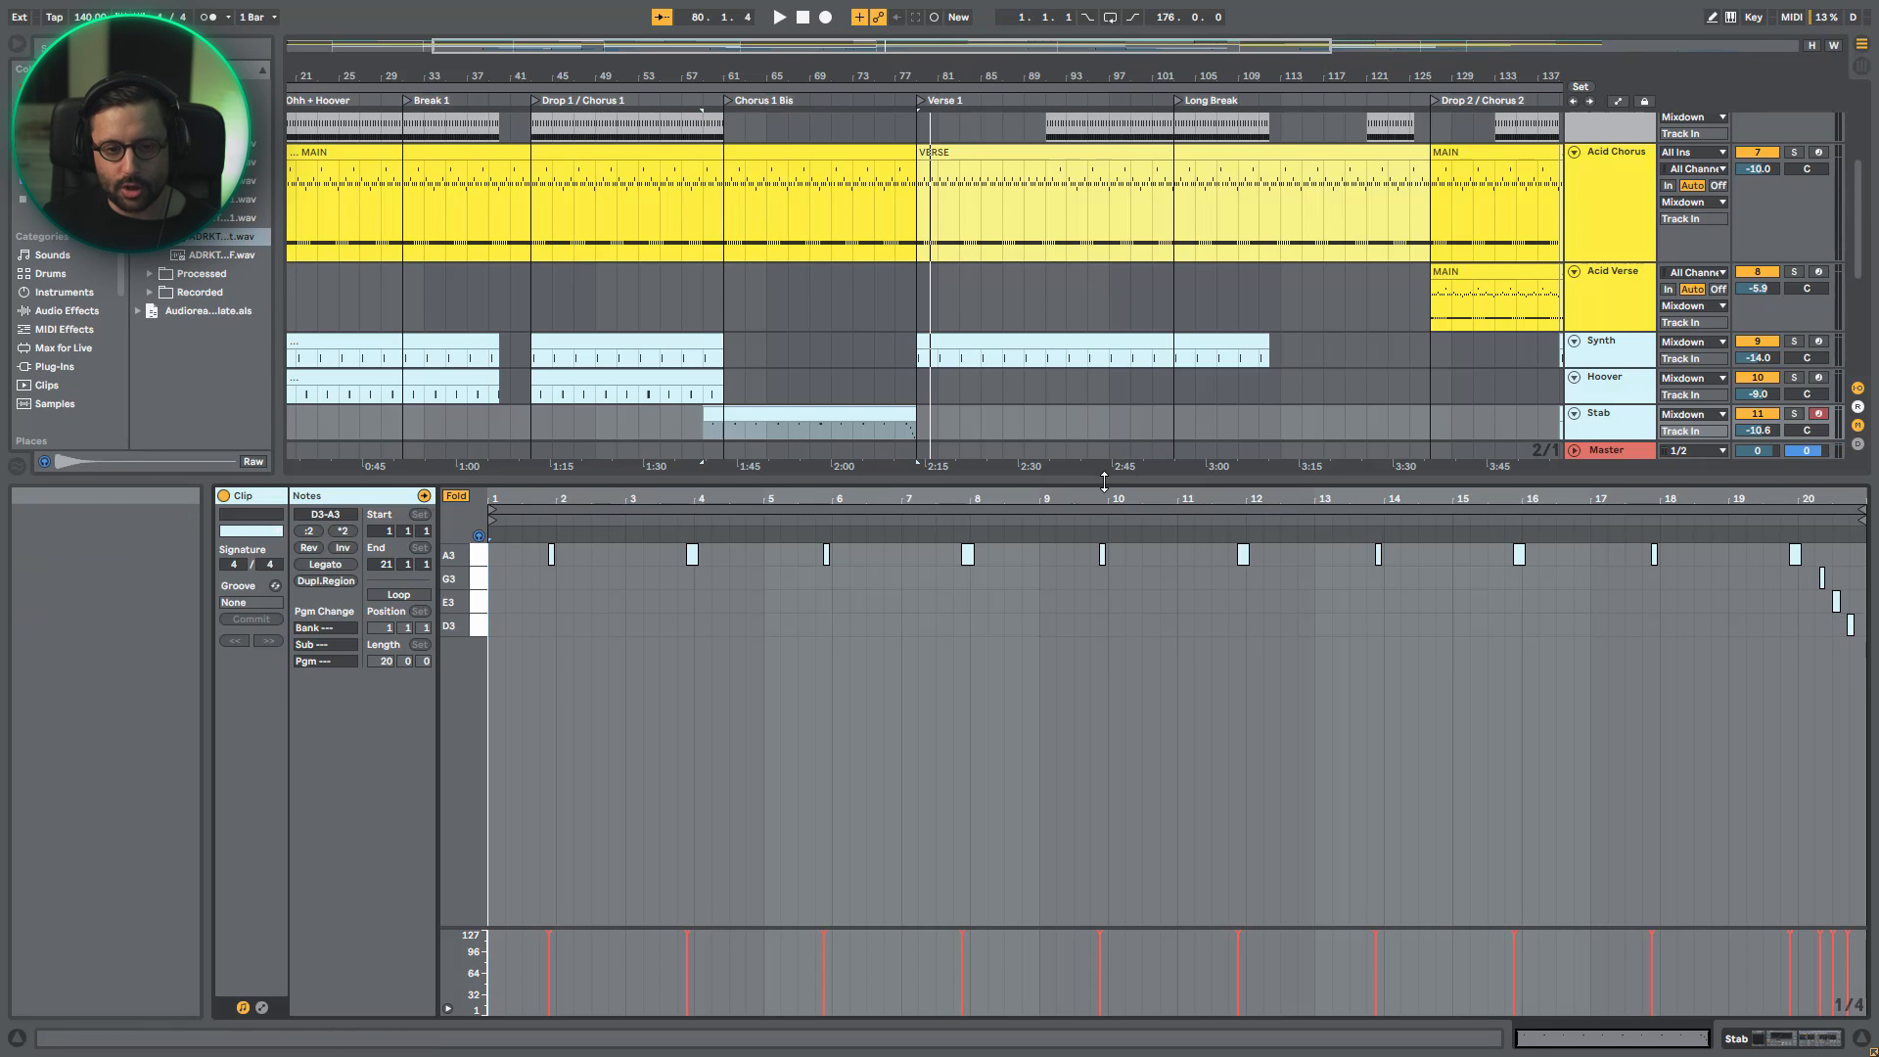
{"action": "left_click_drag", "start_coordinate": [1103, 480], "coordinate": [1103, 664]}
{"action": "key", "text": "w"}
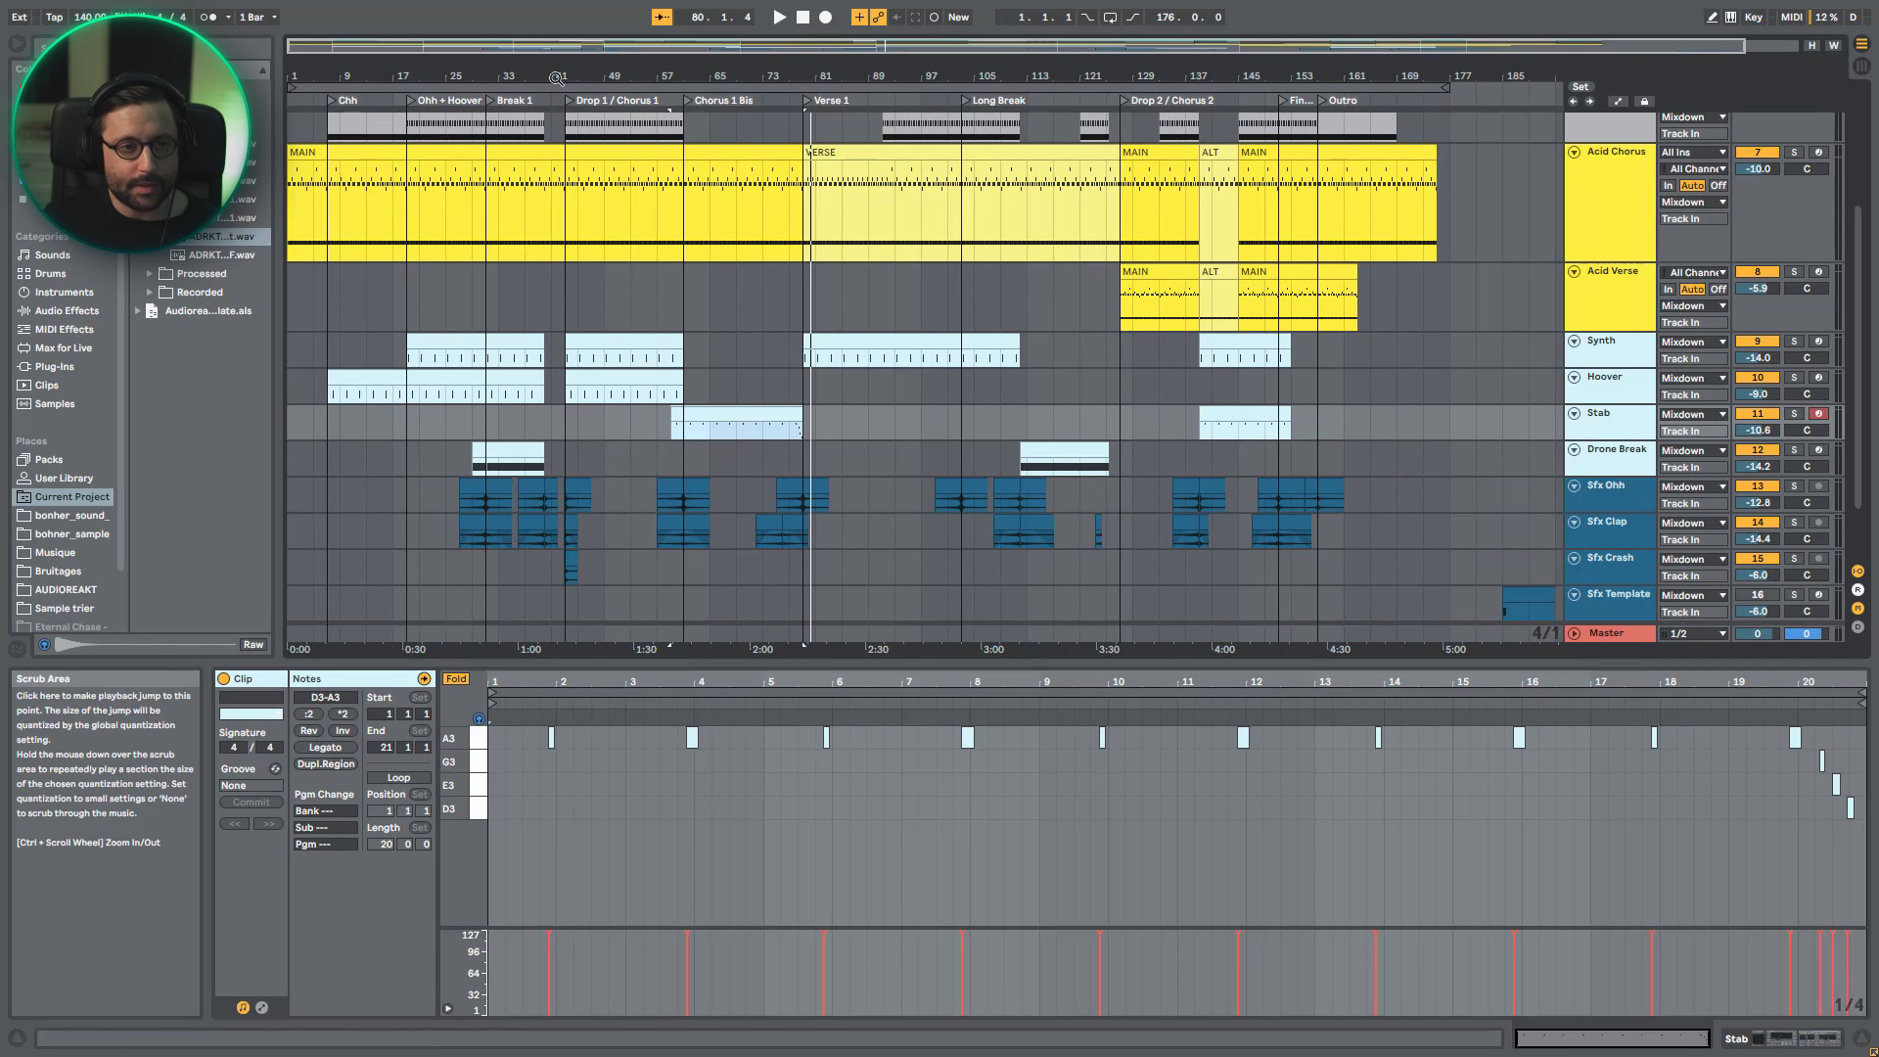
{"action": "double_click", "coordinate": [579, 47]}
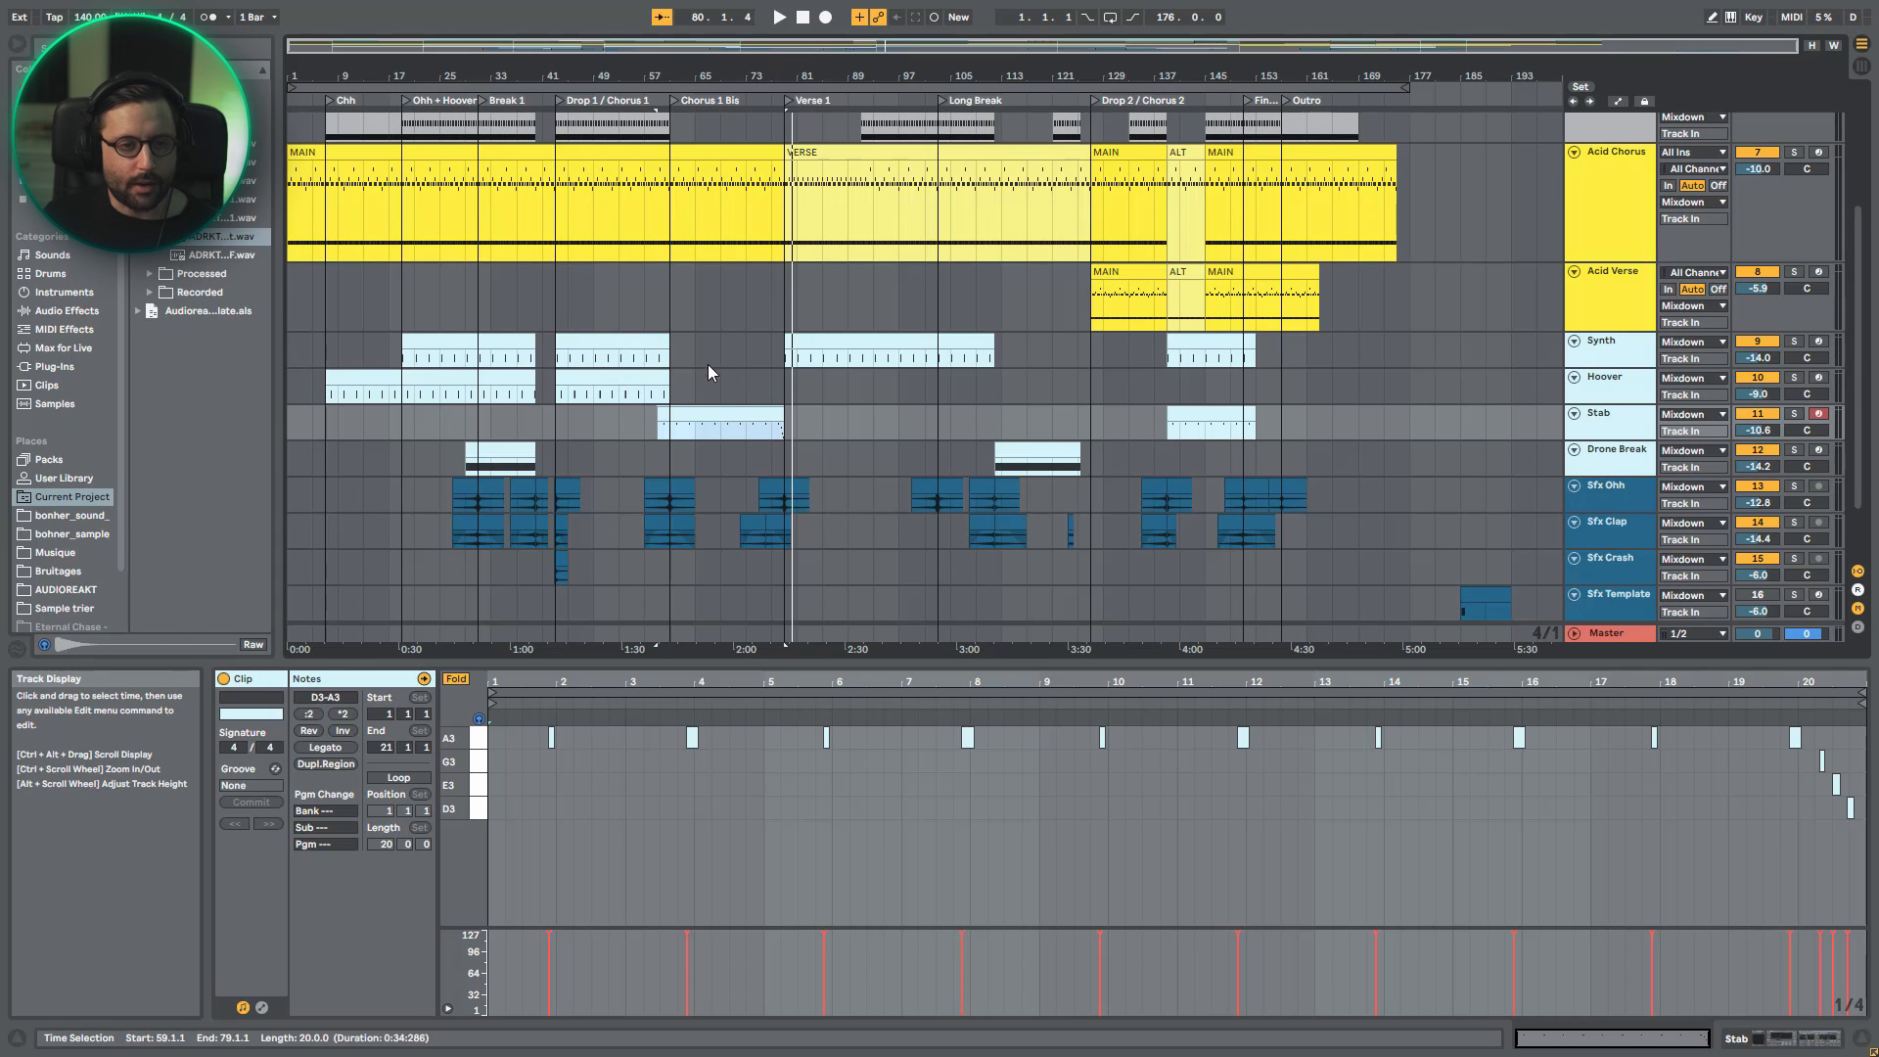
{"action": "left_click", "coordinate": [711, 429]}
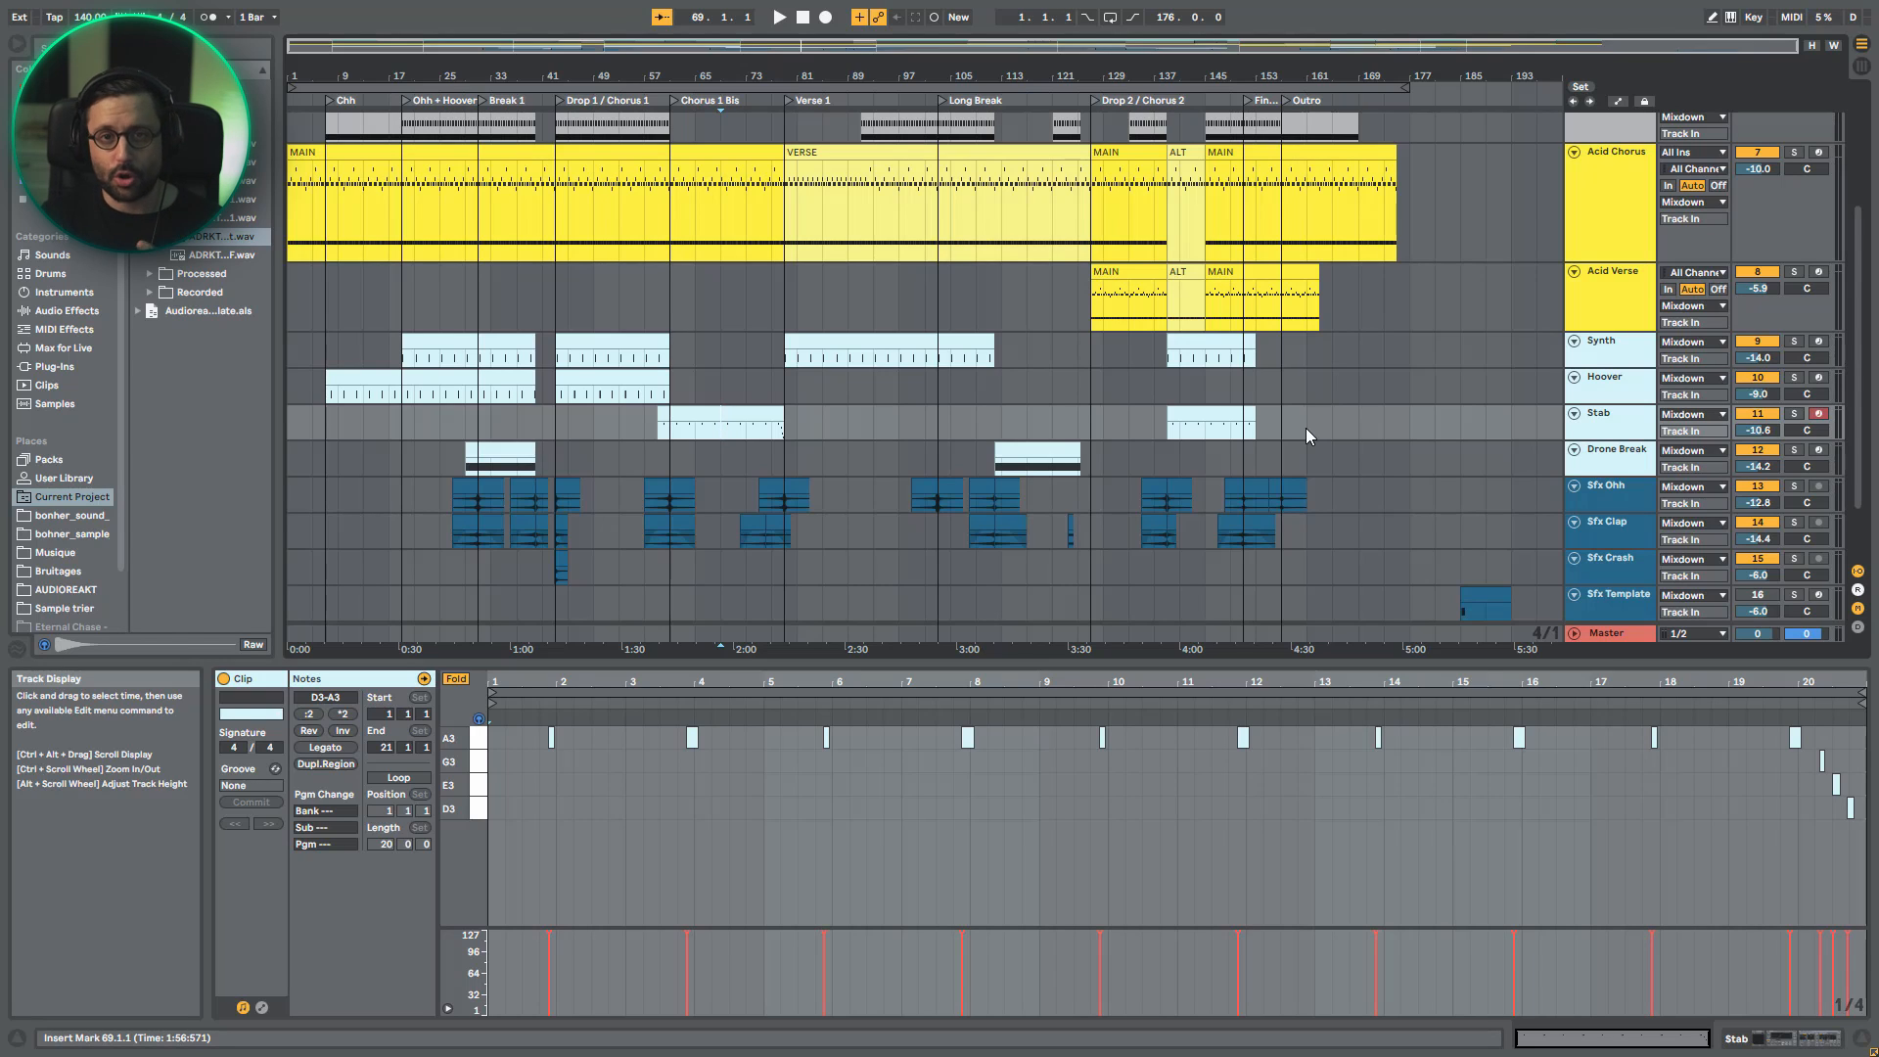
- Solo the Drone Break track and play its first clip around Break 1
{"action": "left_click", "coordinate": [1793, 450]}
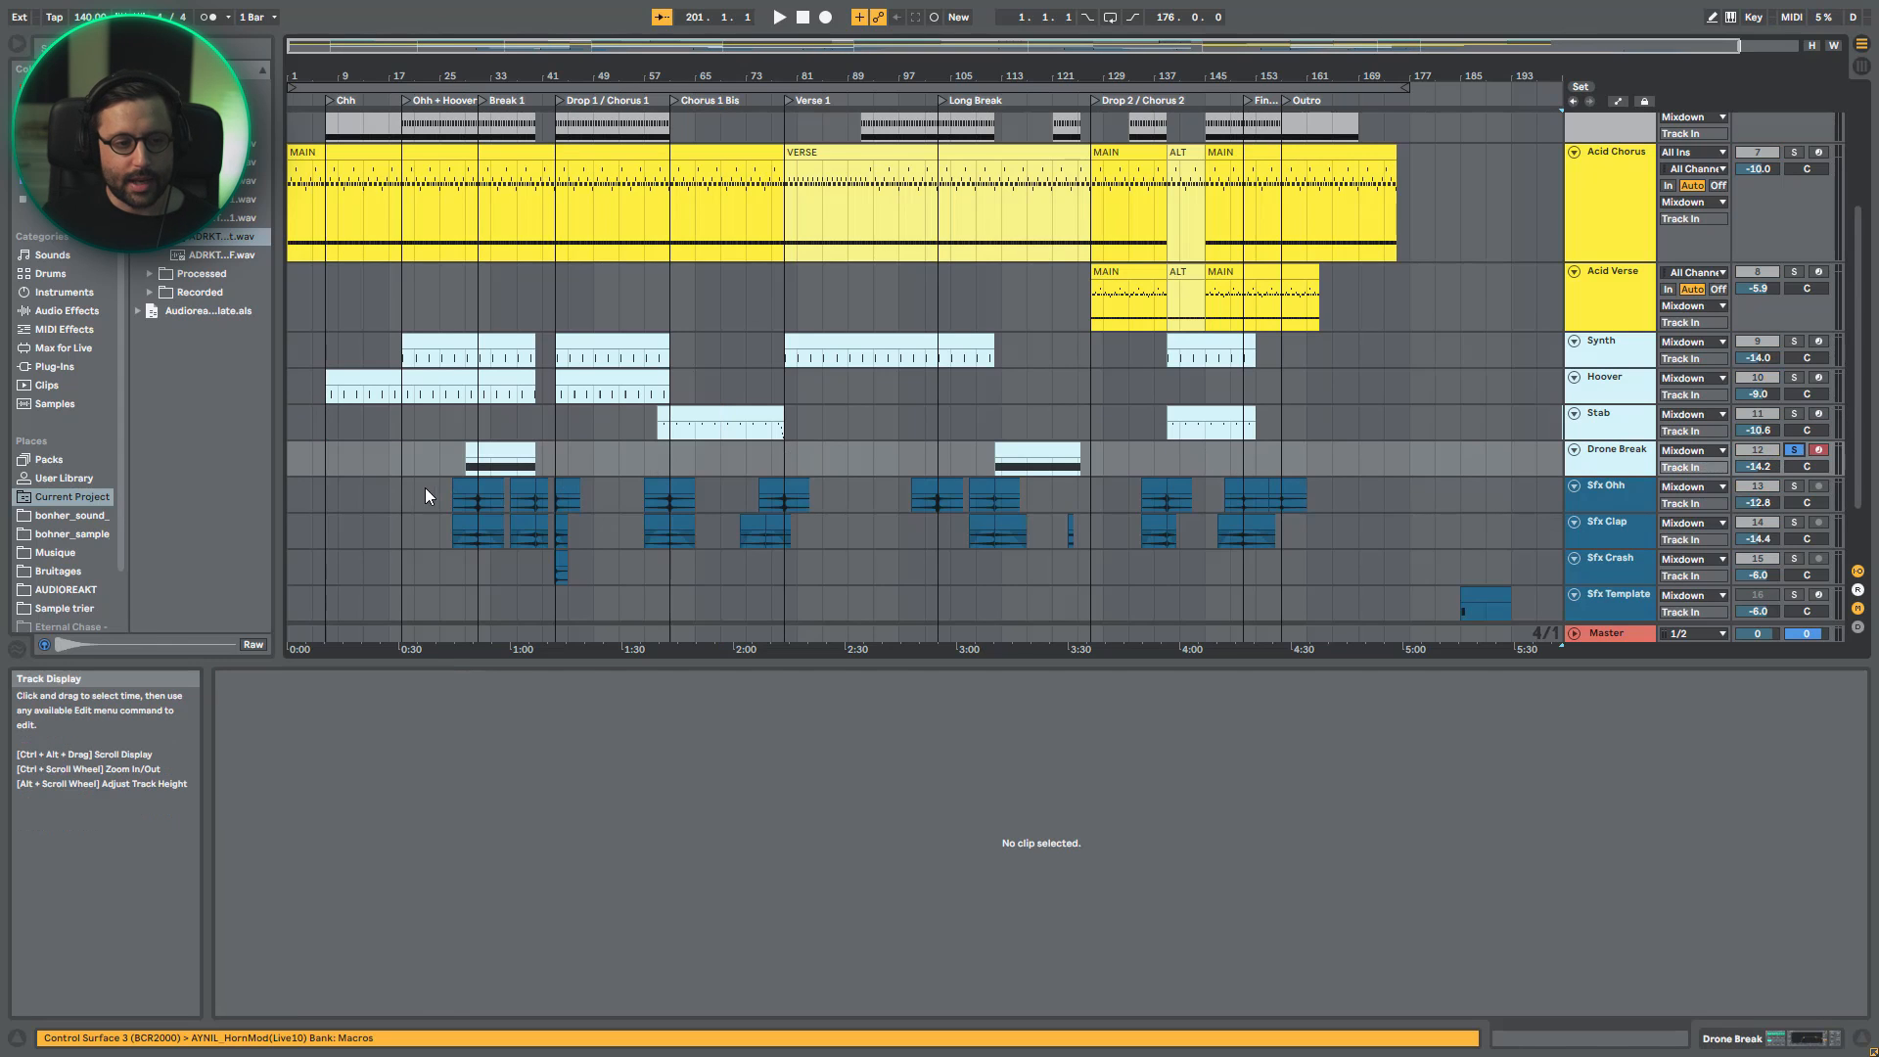
{"action": "left_click", "coordinate": [493, 448]}
{"action": "key", "text": "space"}
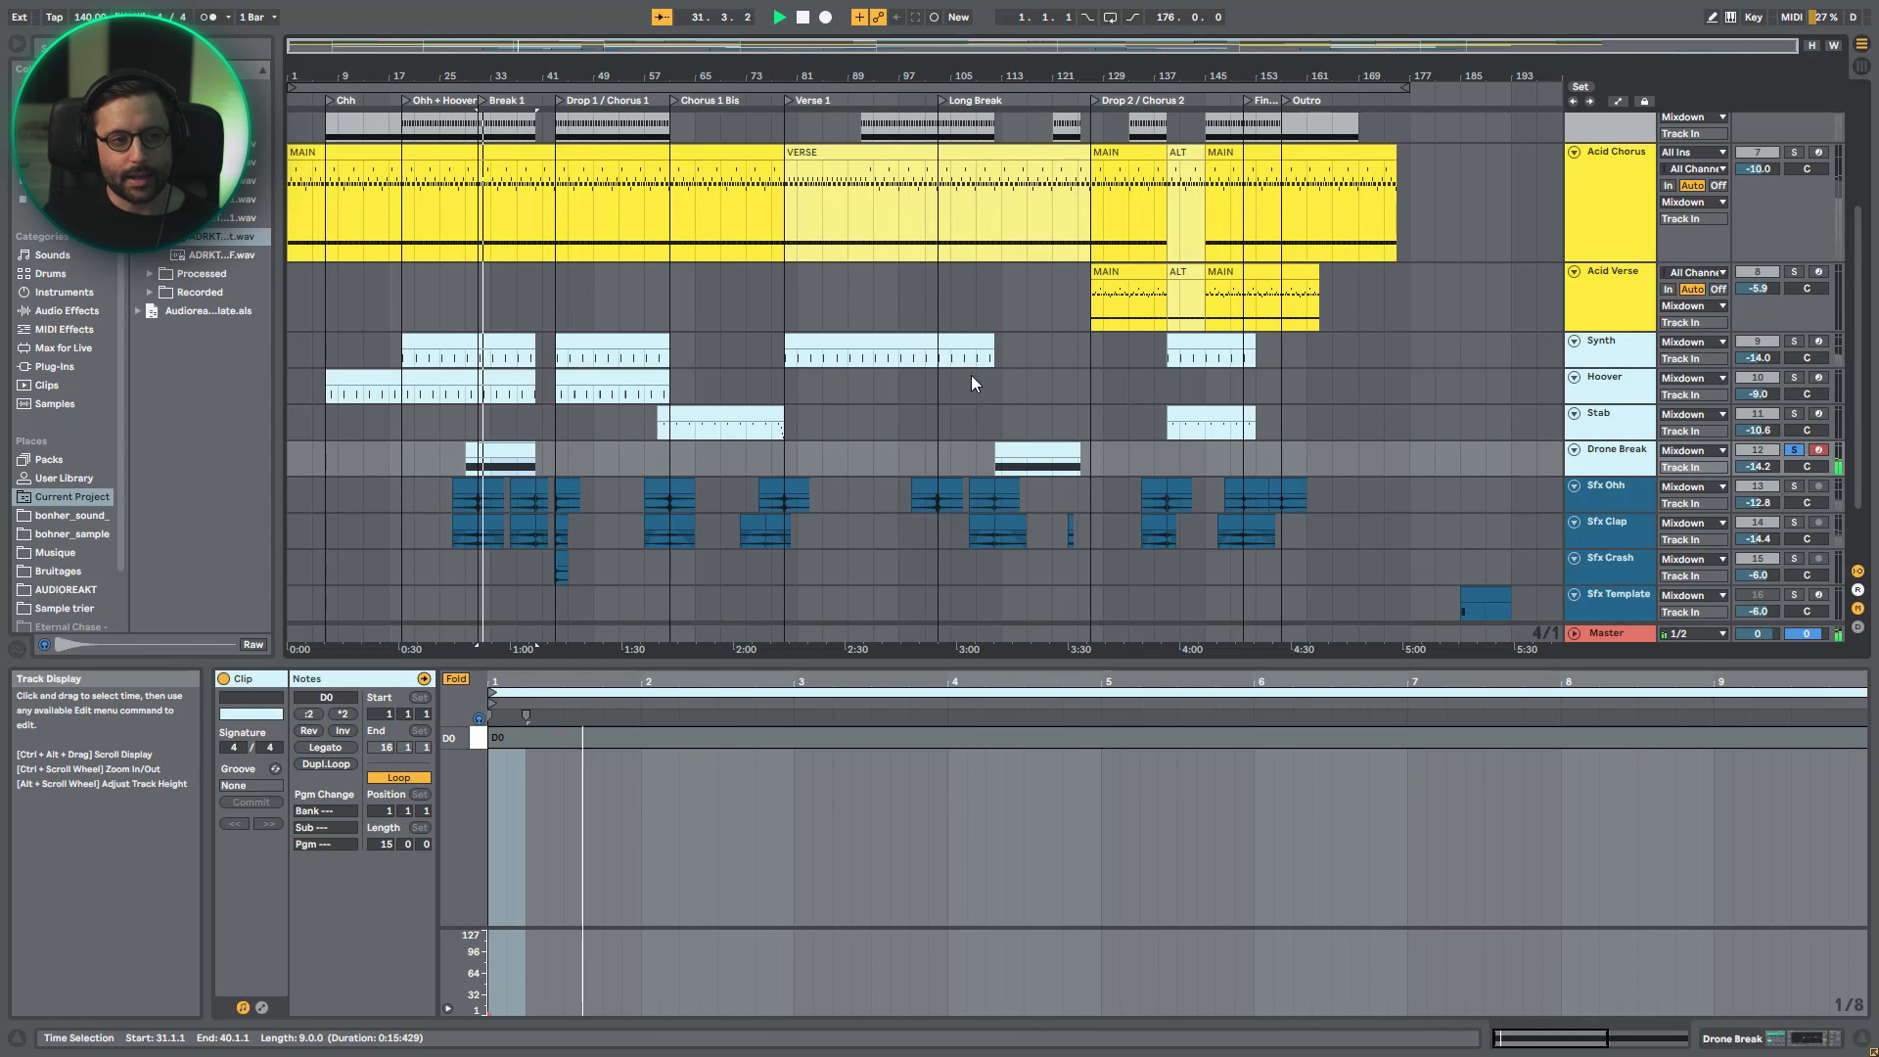
{"action": "left_click", "coordinate": [1793, 450]}
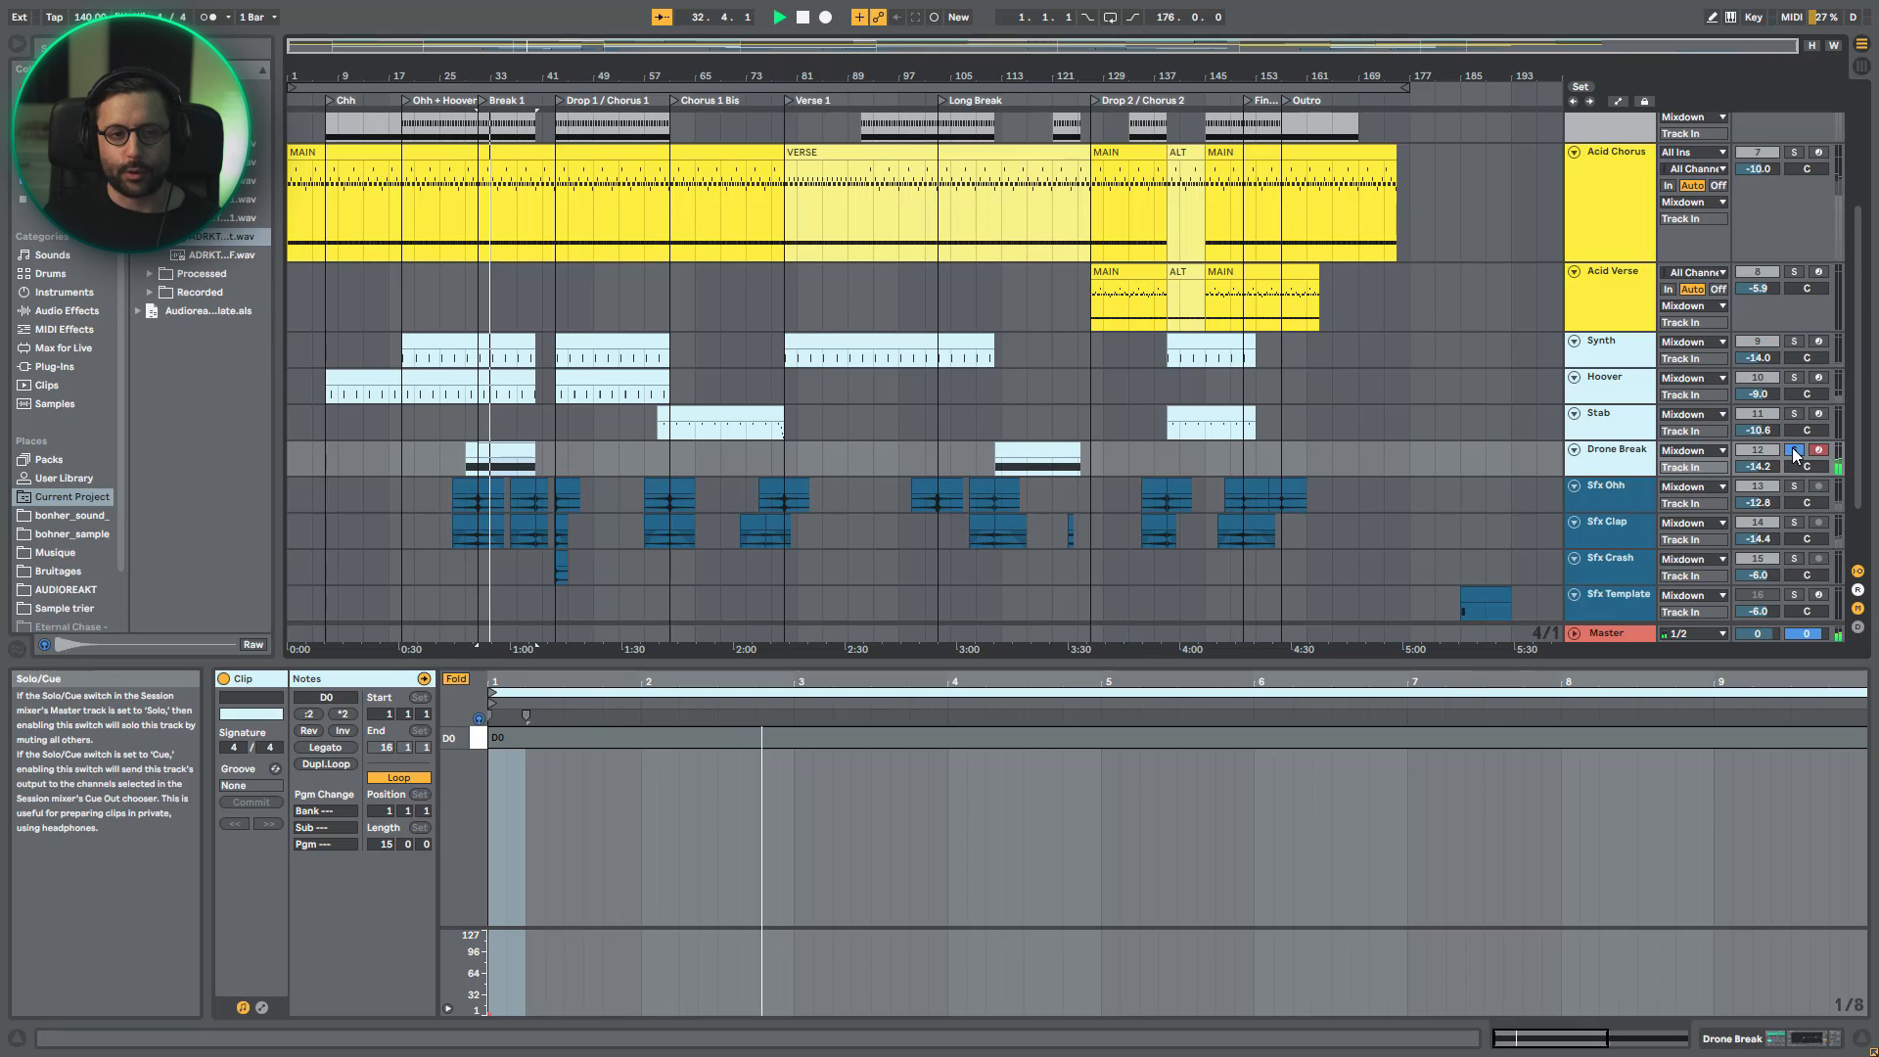
- Play the Drone Break clip in the Long Break from bar 113, and unsolo it to hear the full mix
{"action": "left_click", "coordinate": [996, 456]}
{"action": "key", "text": "space"}
{"action": "left_click", "coordinate": [1795, 449]}
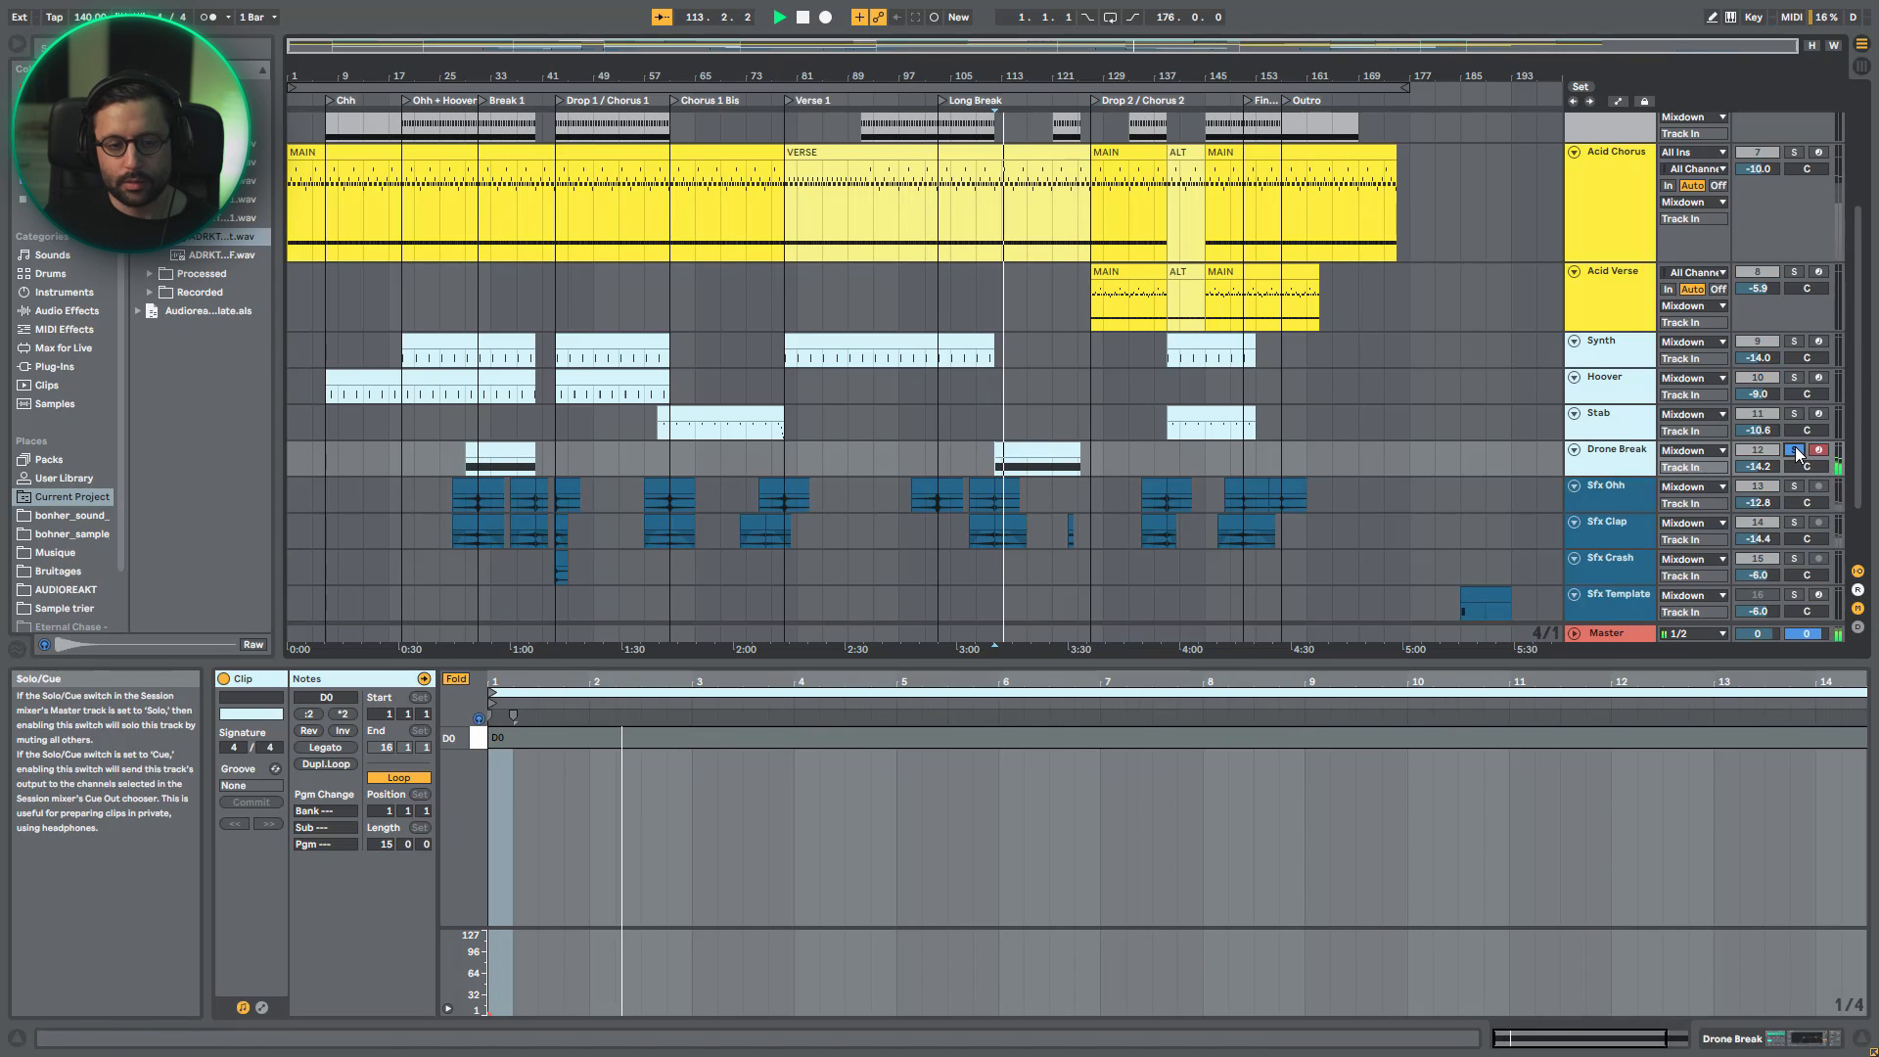
{"action": "left_click", "coordinate": [1795, 449]}
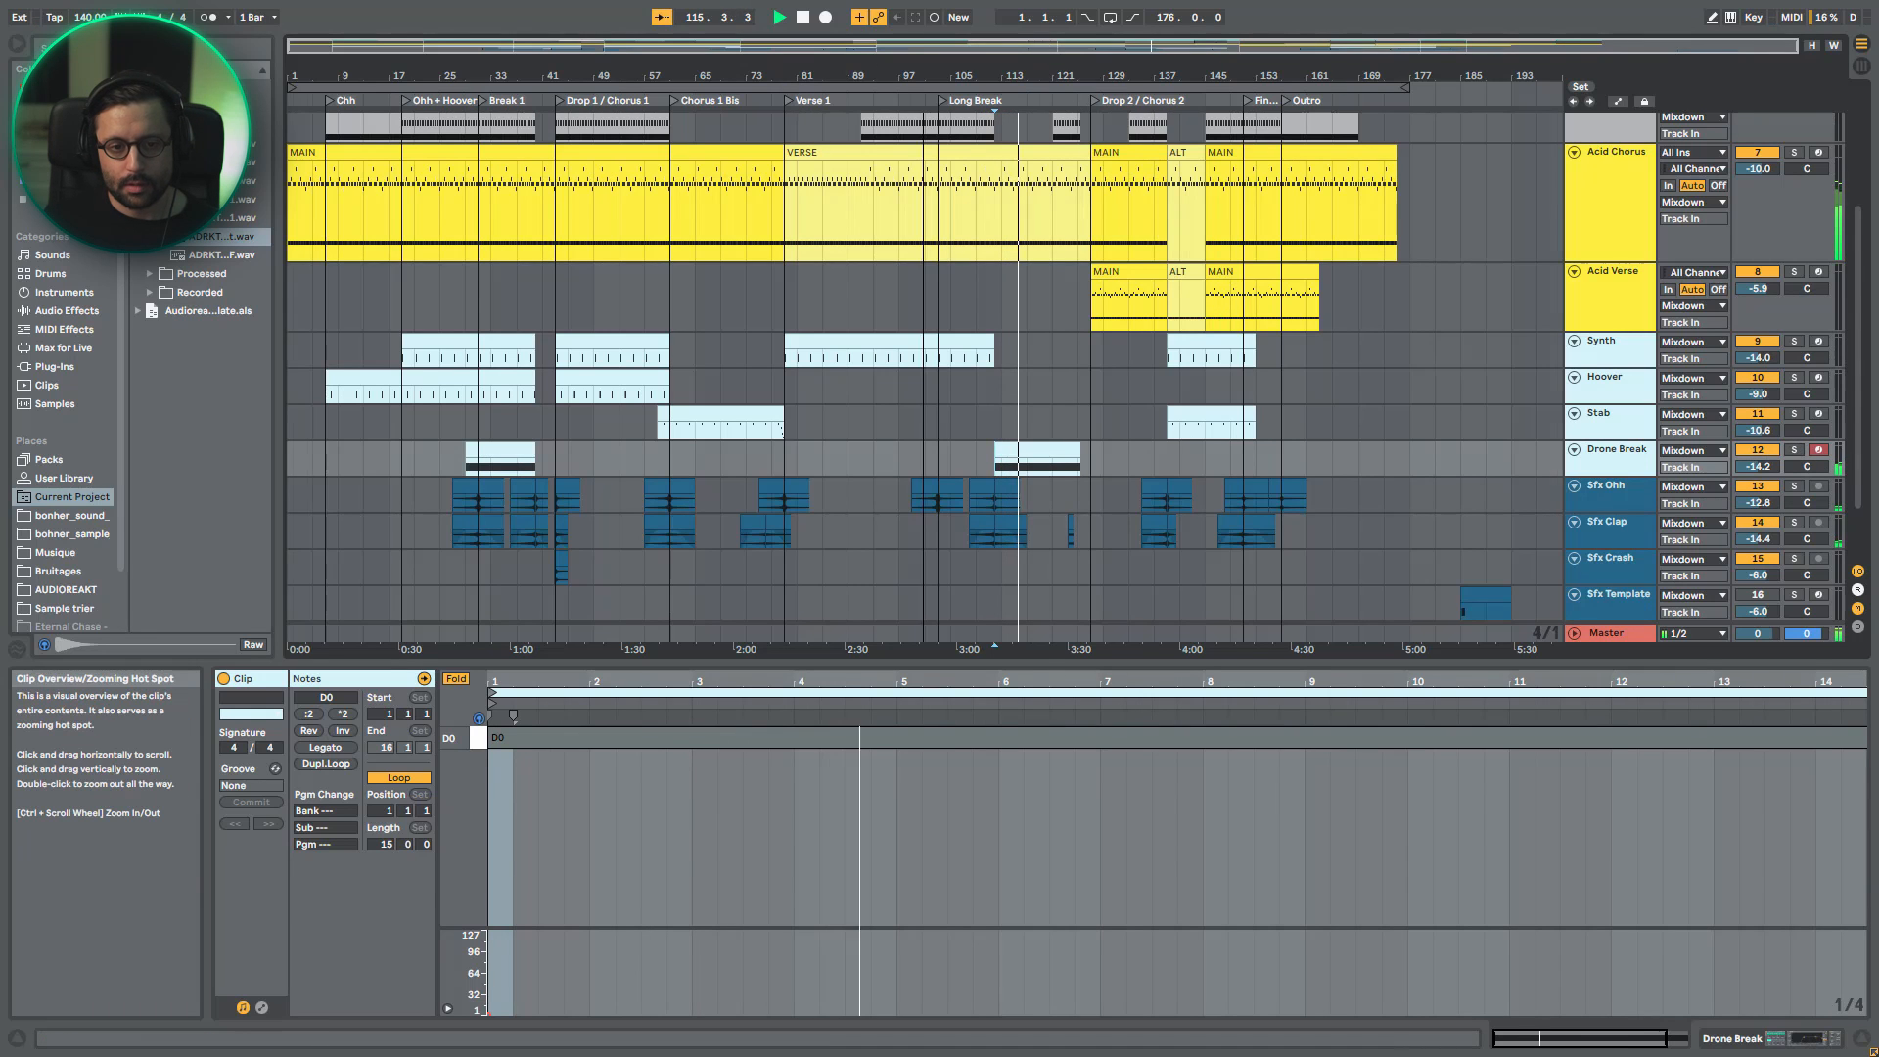
{"action": "left_click_drag", "start_coordinate": [923, 76], "coordinate": [871, 141]}
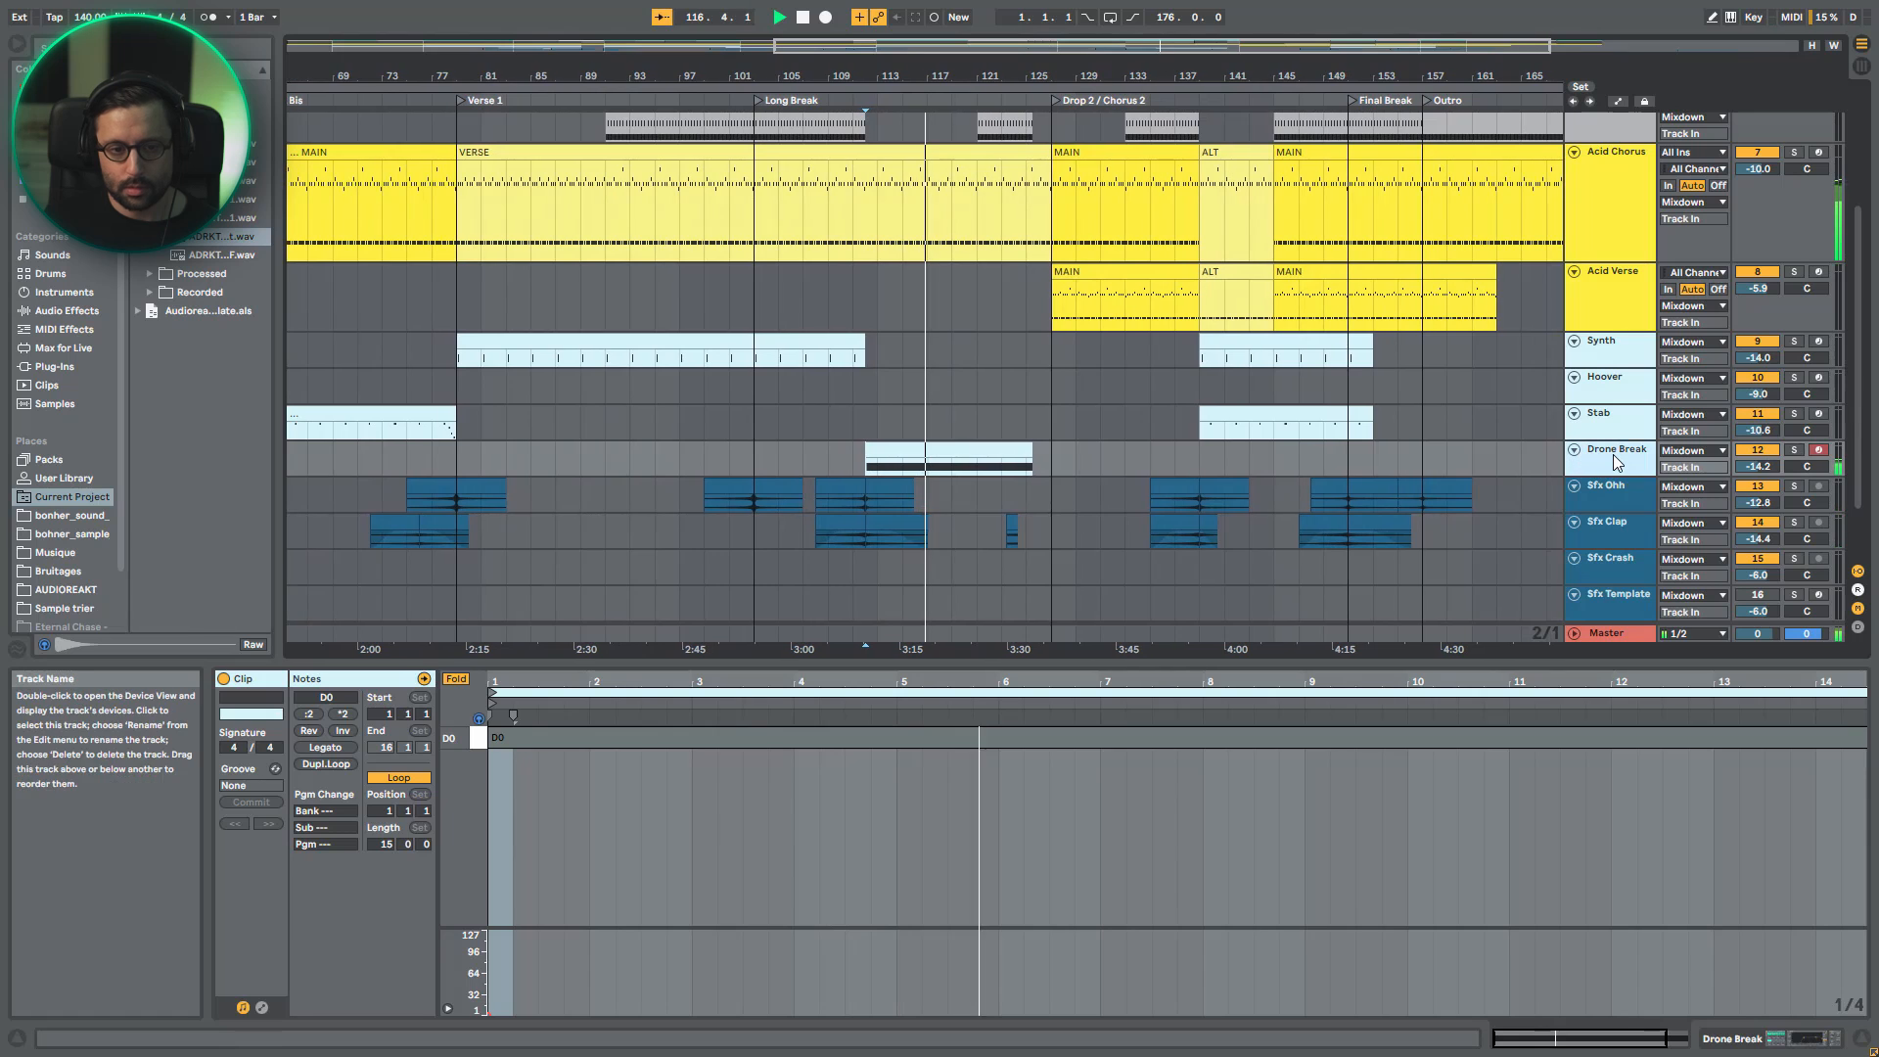
- Show the devices inside Drone Break's AYNIL_HornMod rack and replay its Long Break clip in the full mix
{"action": "left_click", "coordinate": [1613, 454]}
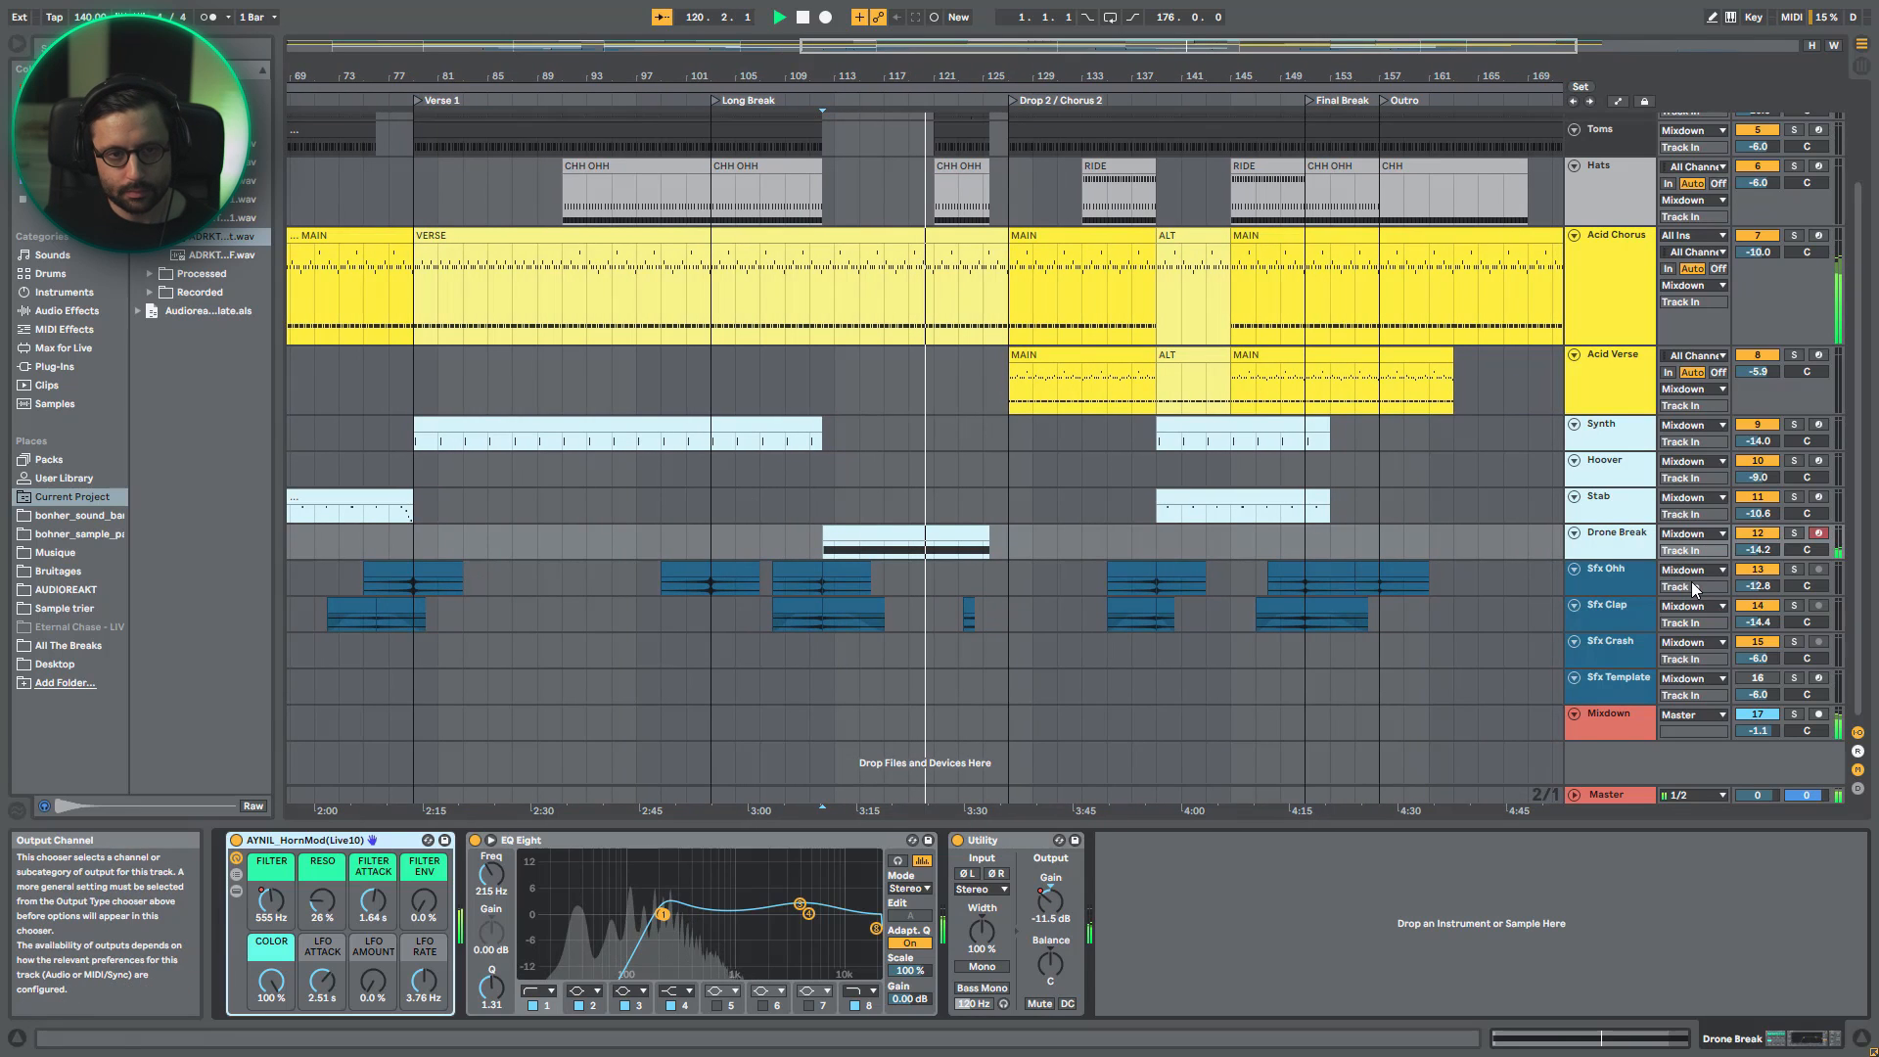
{"action": "left_click", "coordinate": [236, 891]}
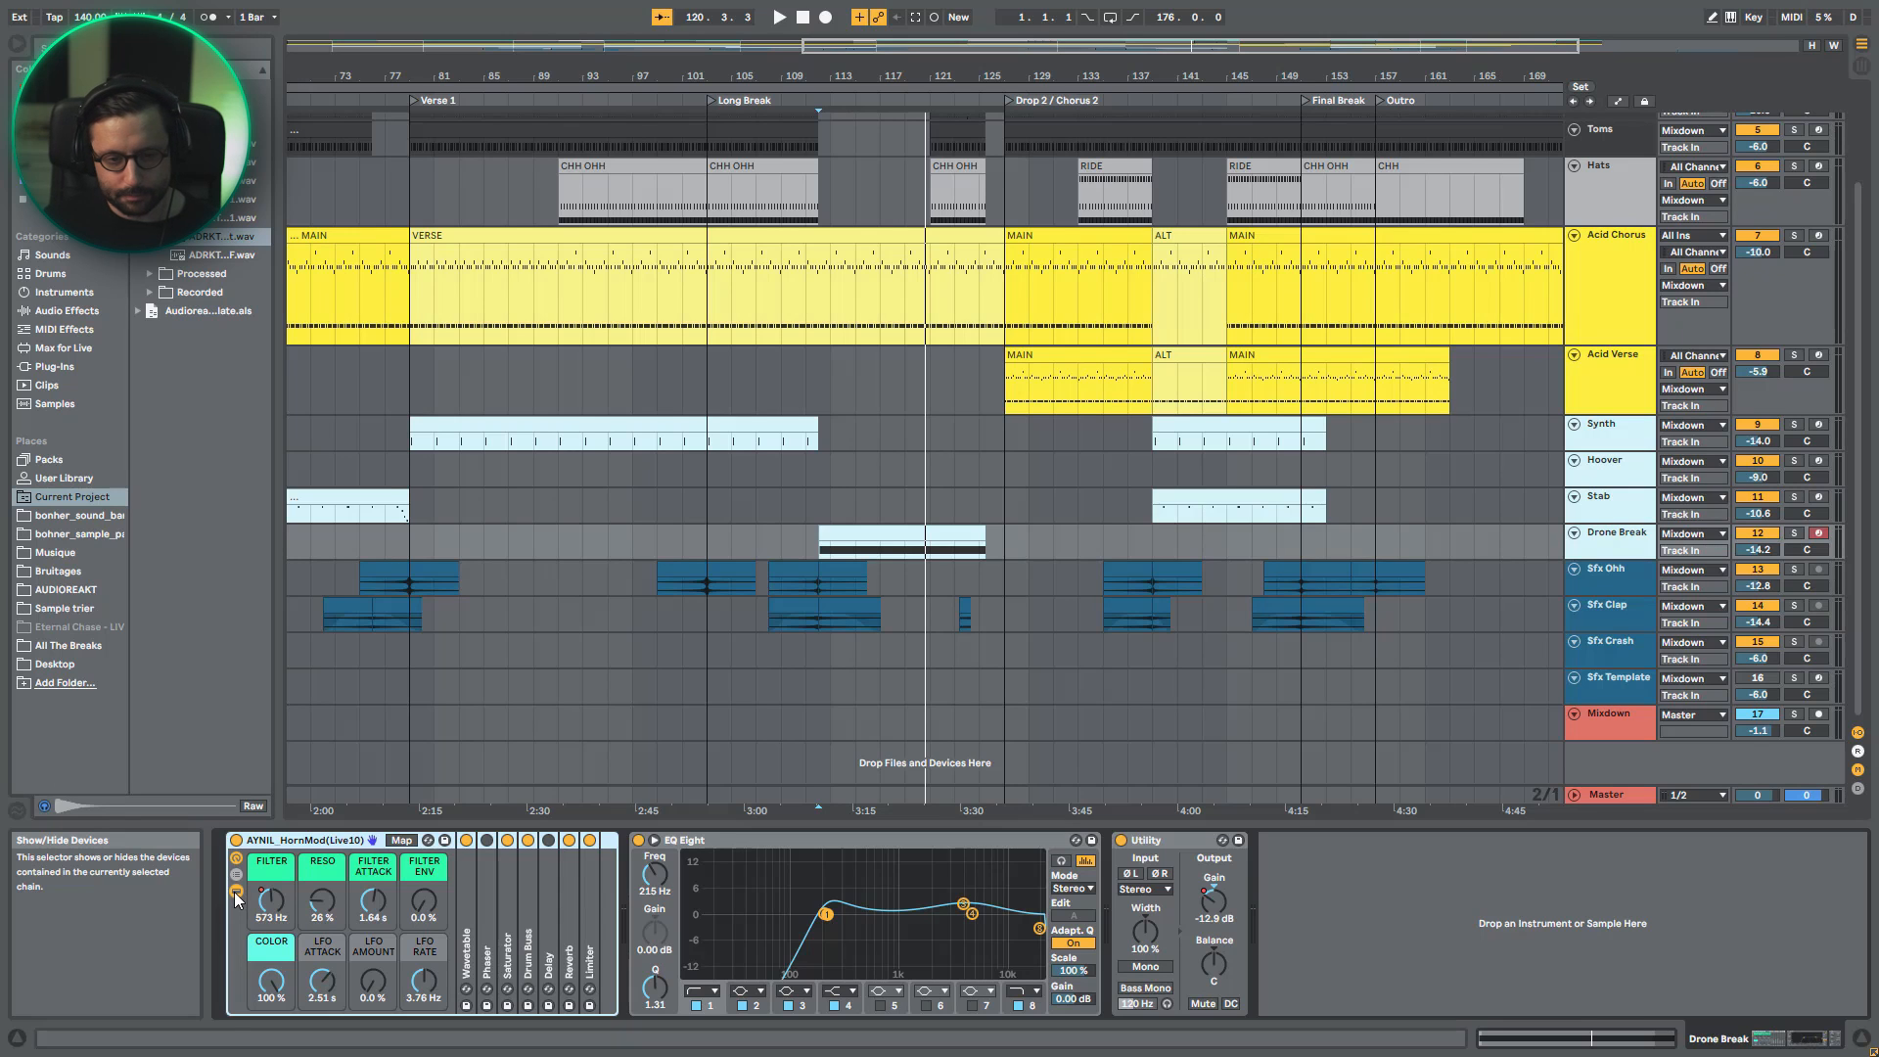
{"action": "key", "text": "space"}
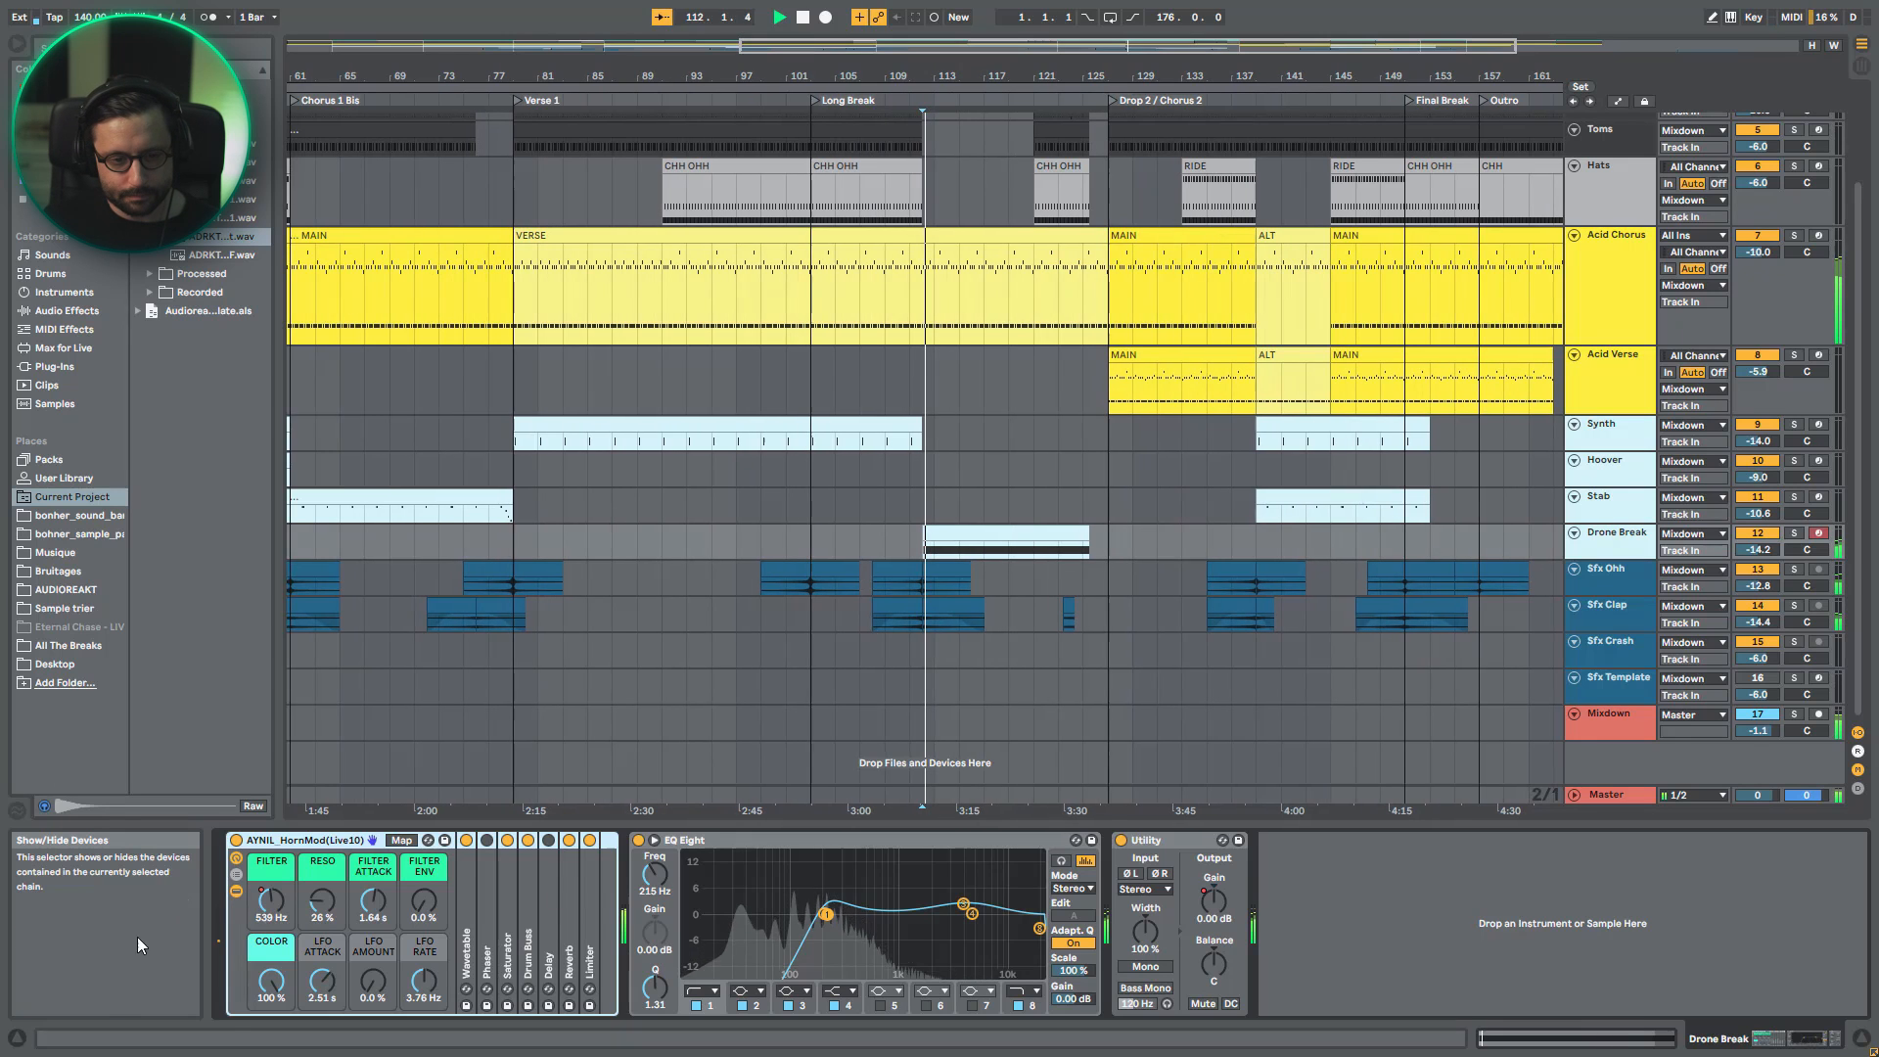
- Solo Drone Break to review the rack's expanded Wavetable synth, and hide the rack's inner devices
{"action": "left_click", "coordinate": [1793, 533]}
{"action": "double_click", "coordinate": [468, 934]}
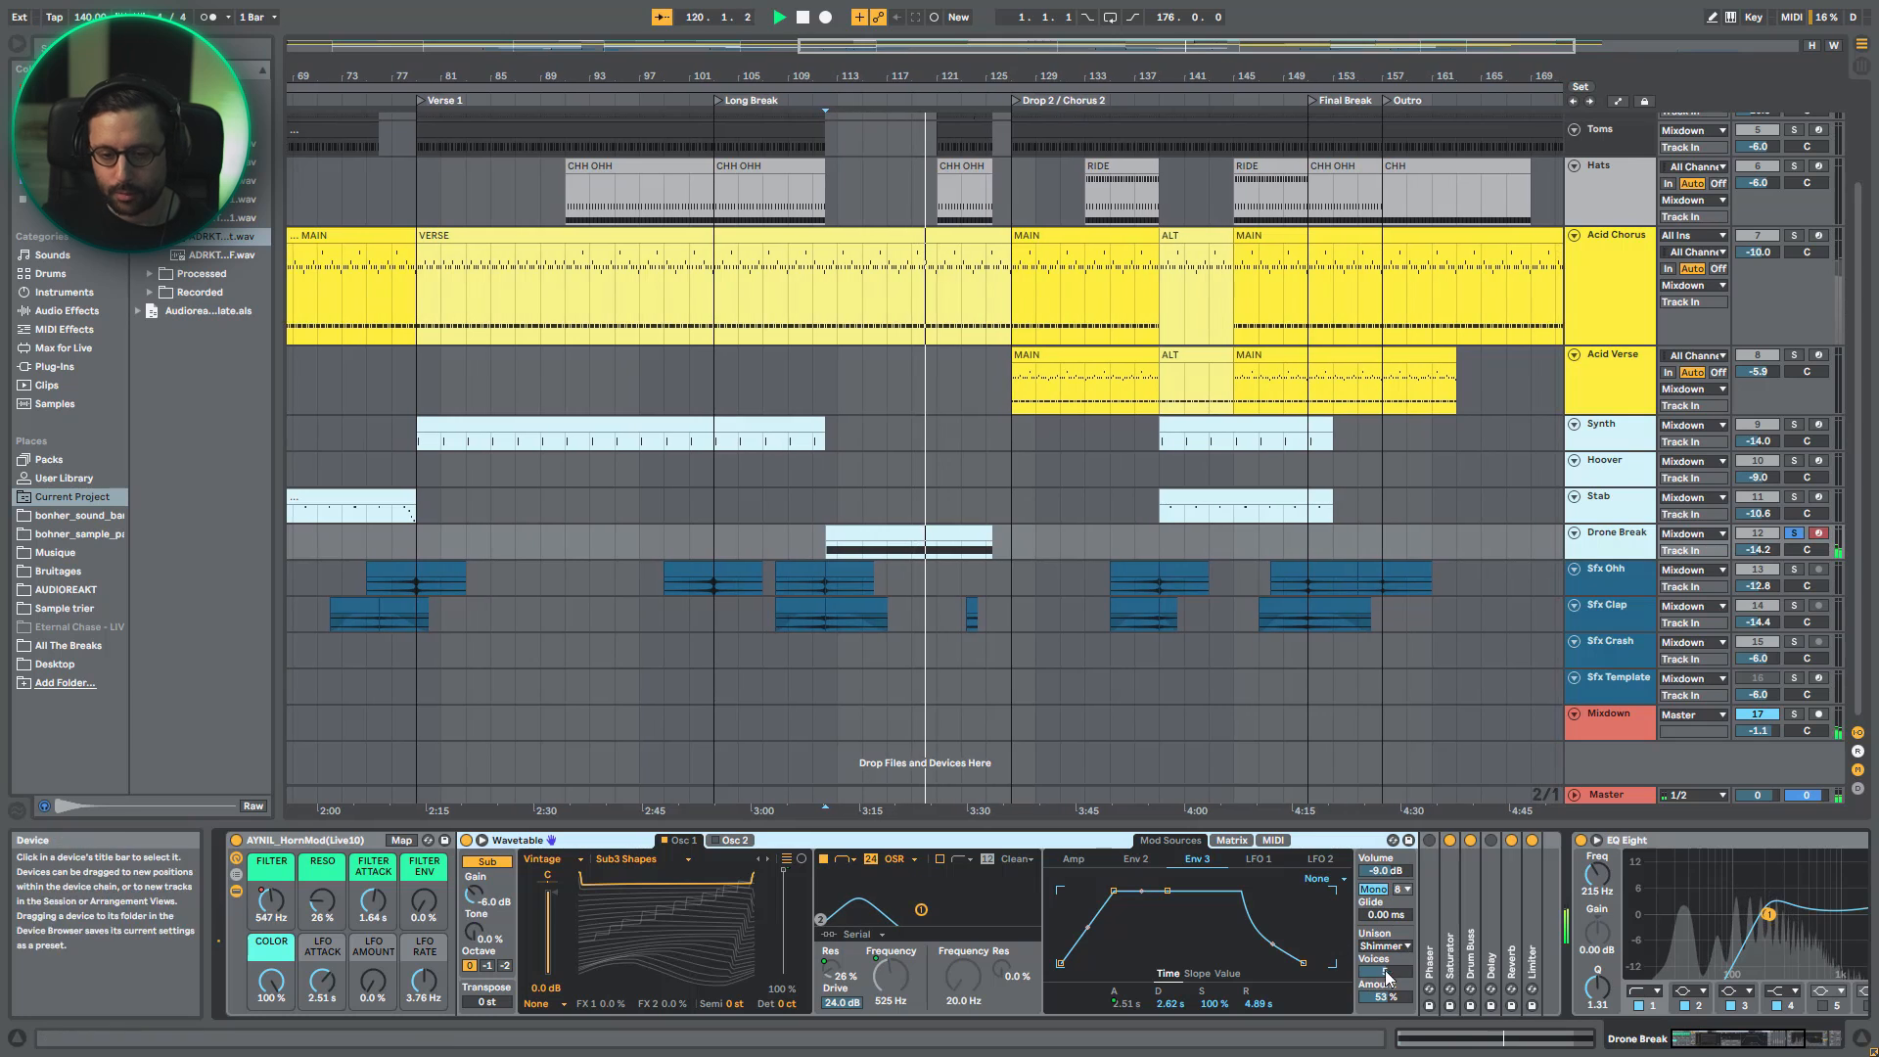
{"action": "left_click", "coordinate": [236, 892]}
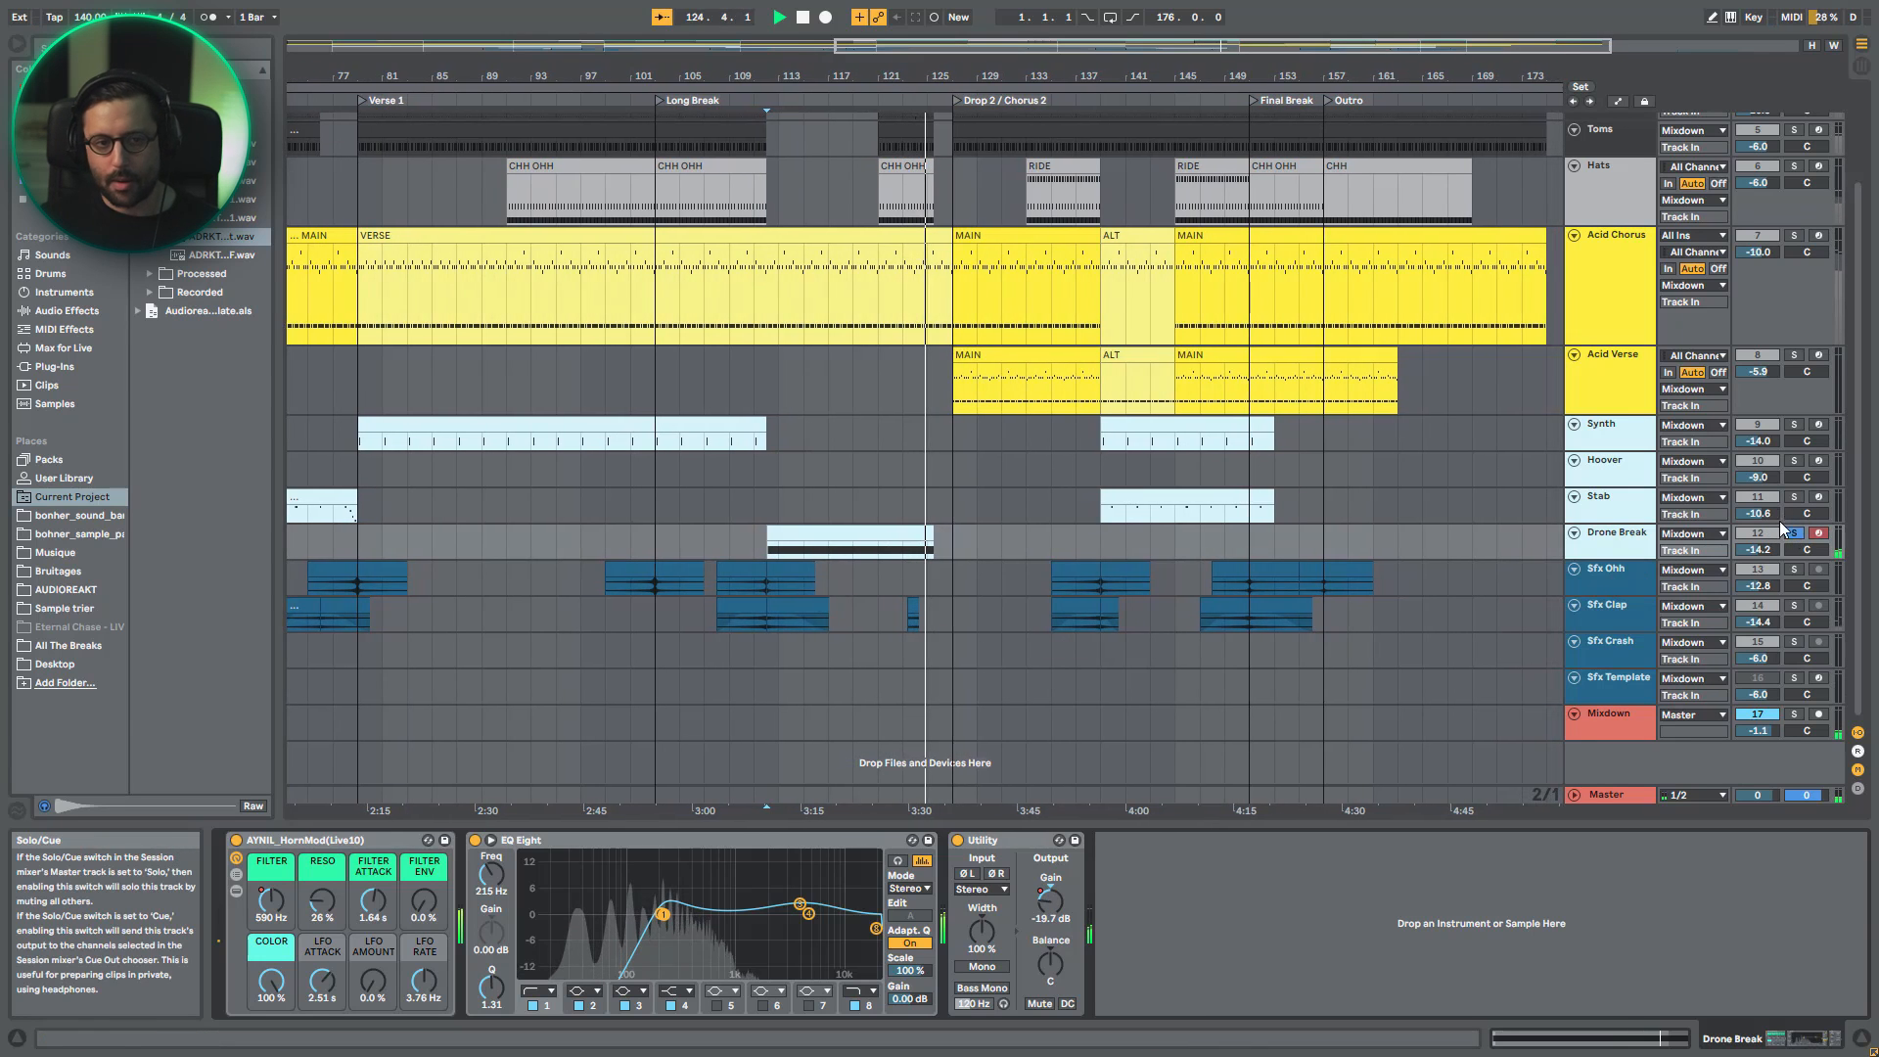
- Stop playback with the whole arrangement in view, and place the start mark at bar 117 in the Drone Break clip
{"action": "left_click_drag", "start_coordinate": [957, 46], "coordinate": [958, 12]}
{"action": "key", "text": "space"}
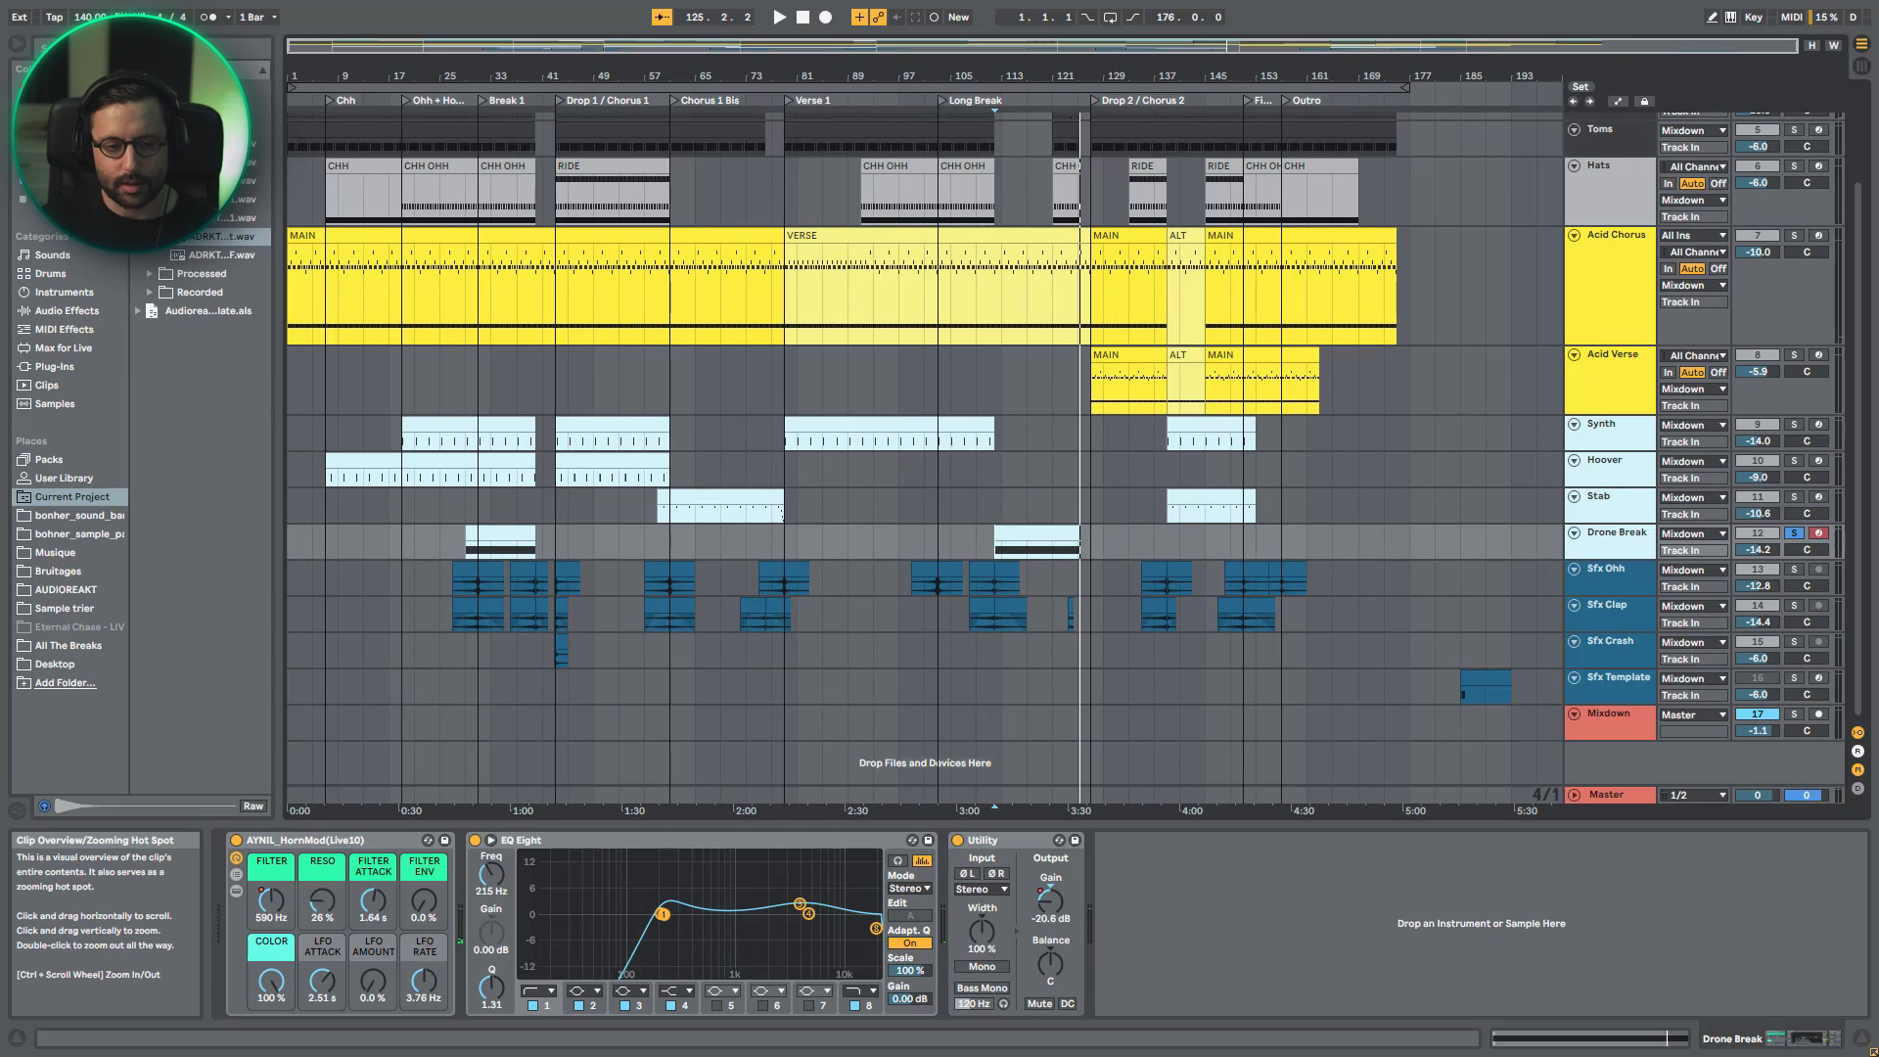
{"action": "left_click", "coordinate": [1023, 554]}
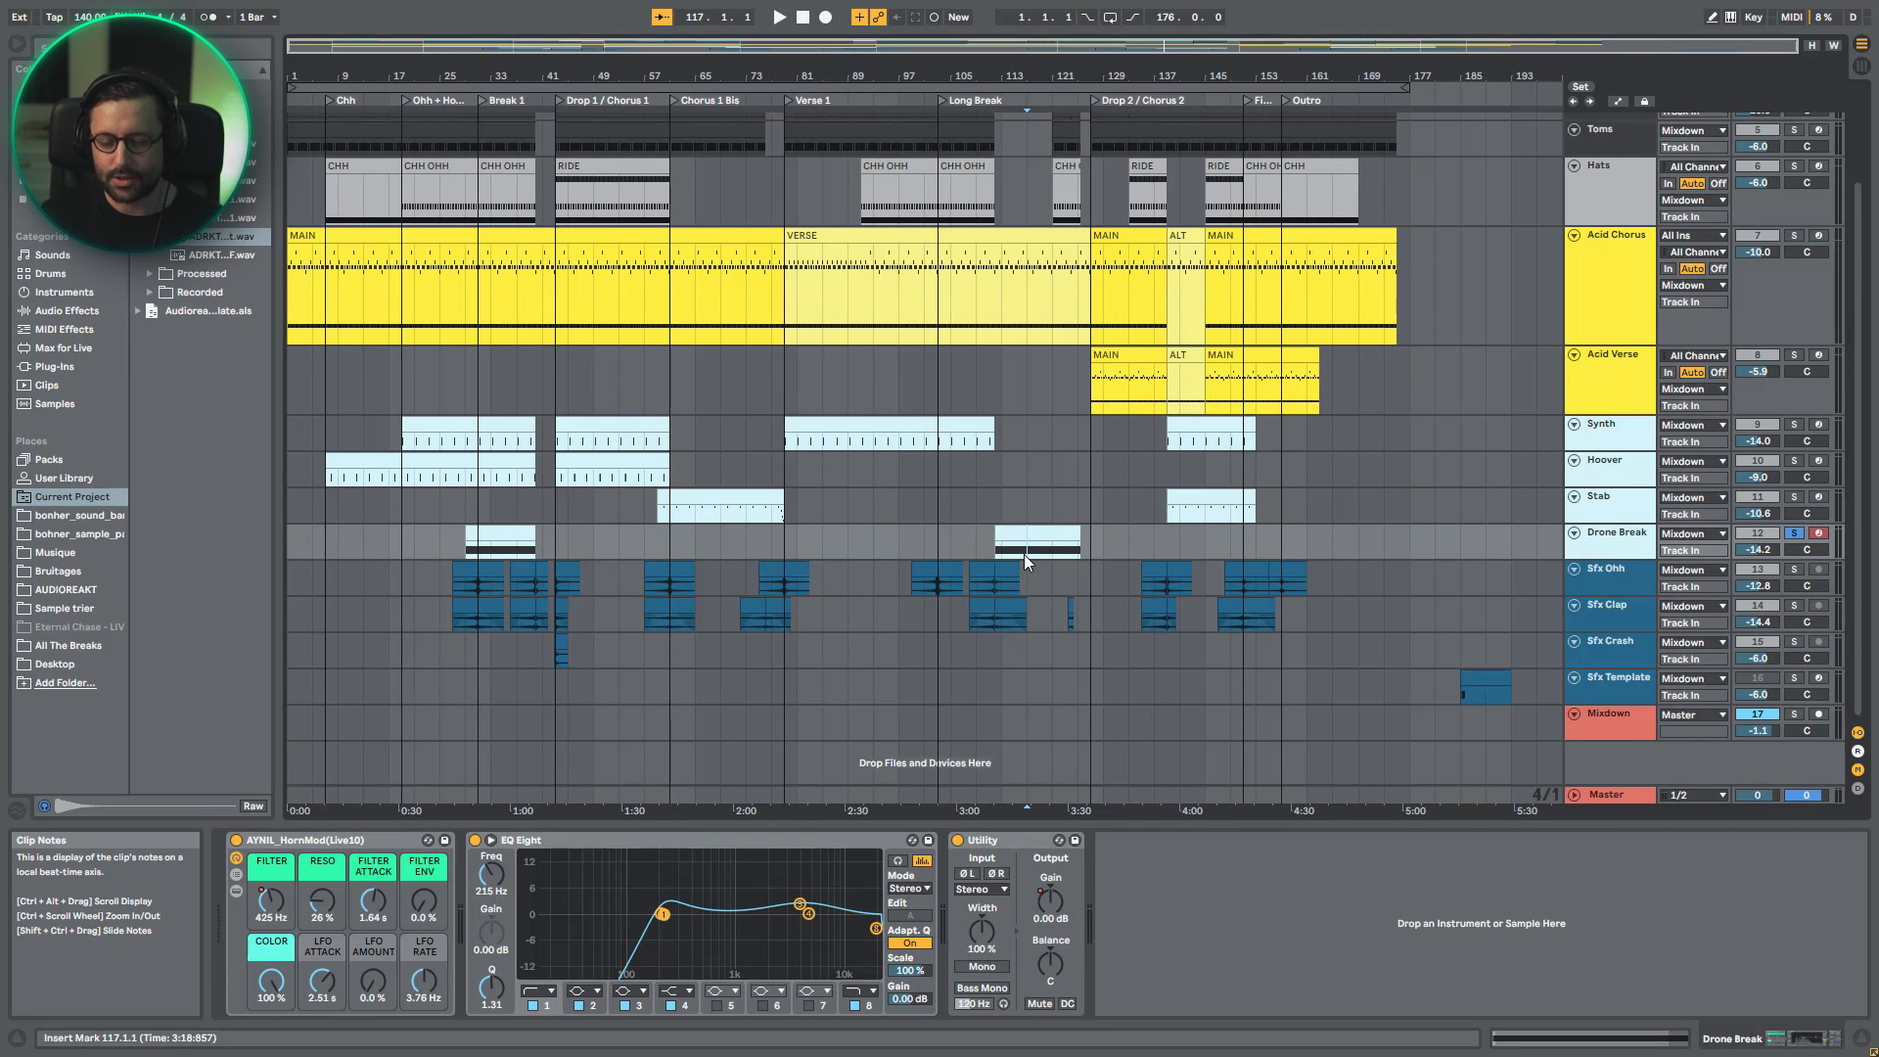
- Solo the Sfx Ohh track and play its first clip from bar 29
{"action": "left_click", "coordinate": [1630, 583]}
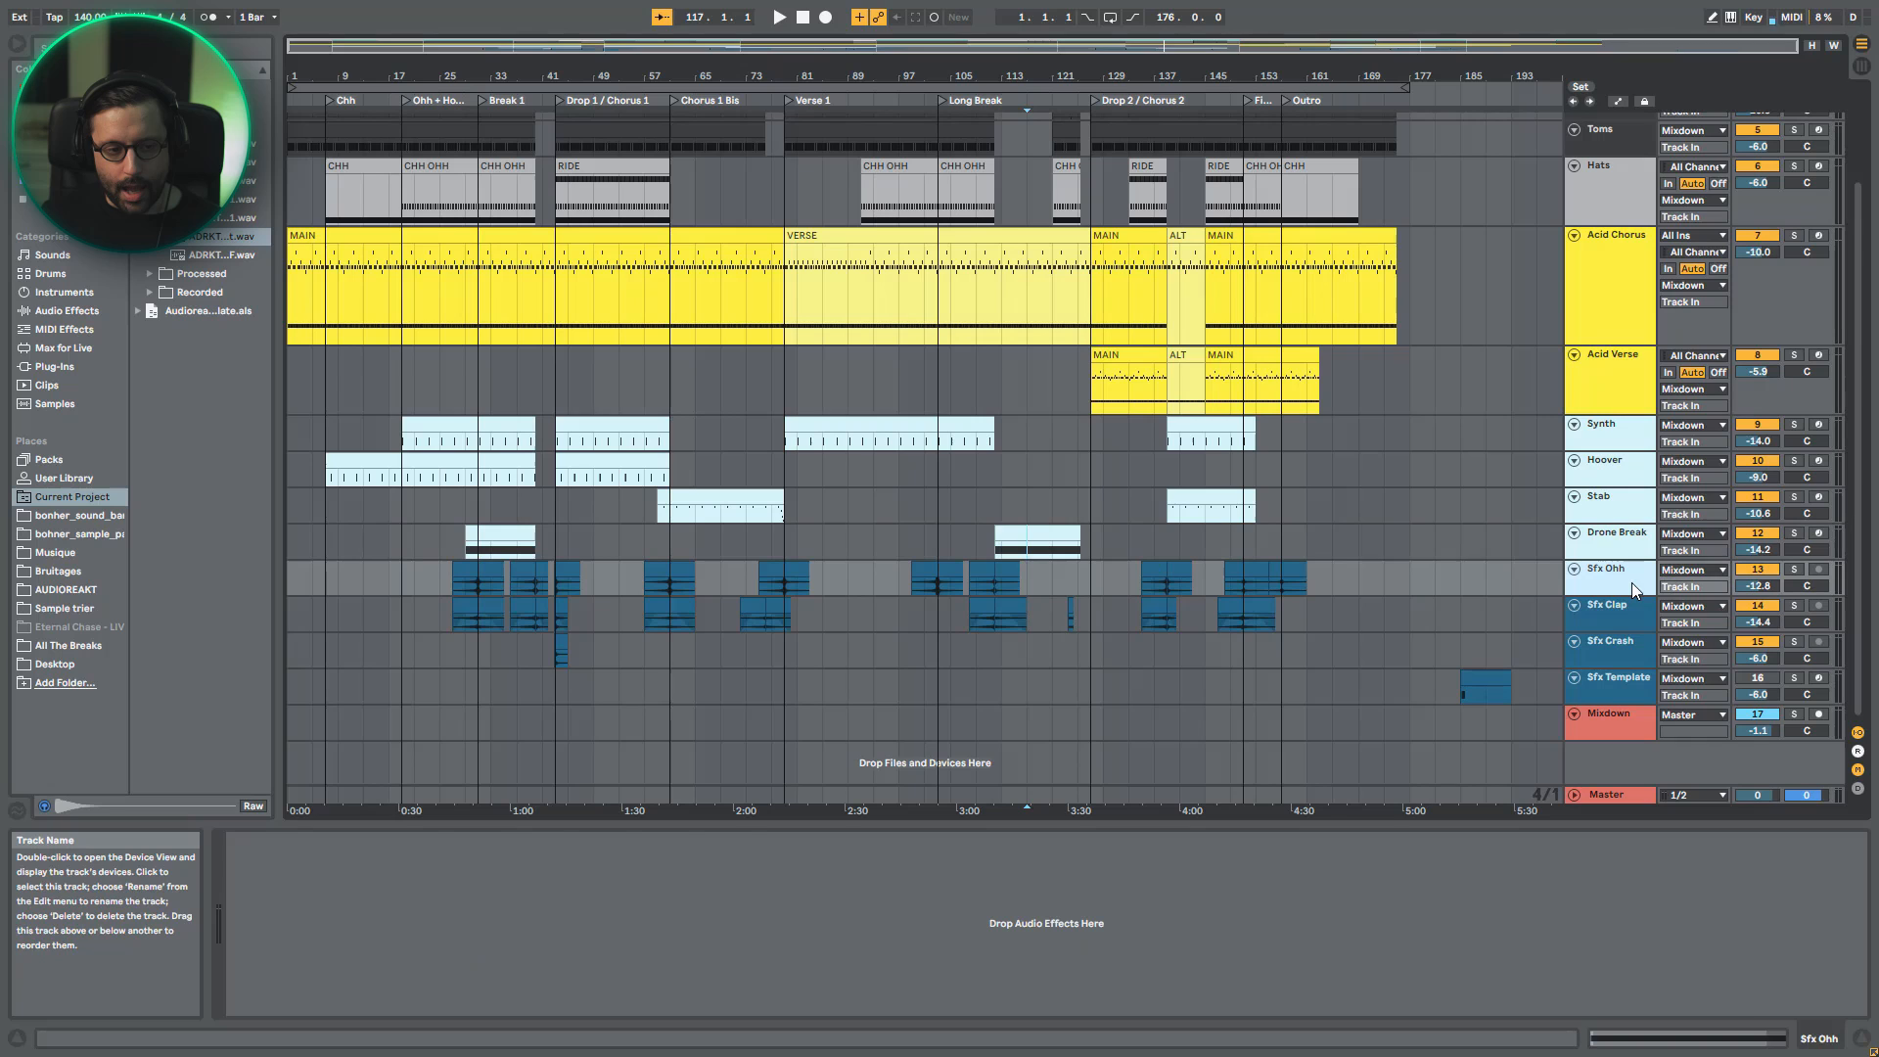
{"action": "left_click", "coordinate": [1793, 570]}
{"action": "key", "text": "plus"}
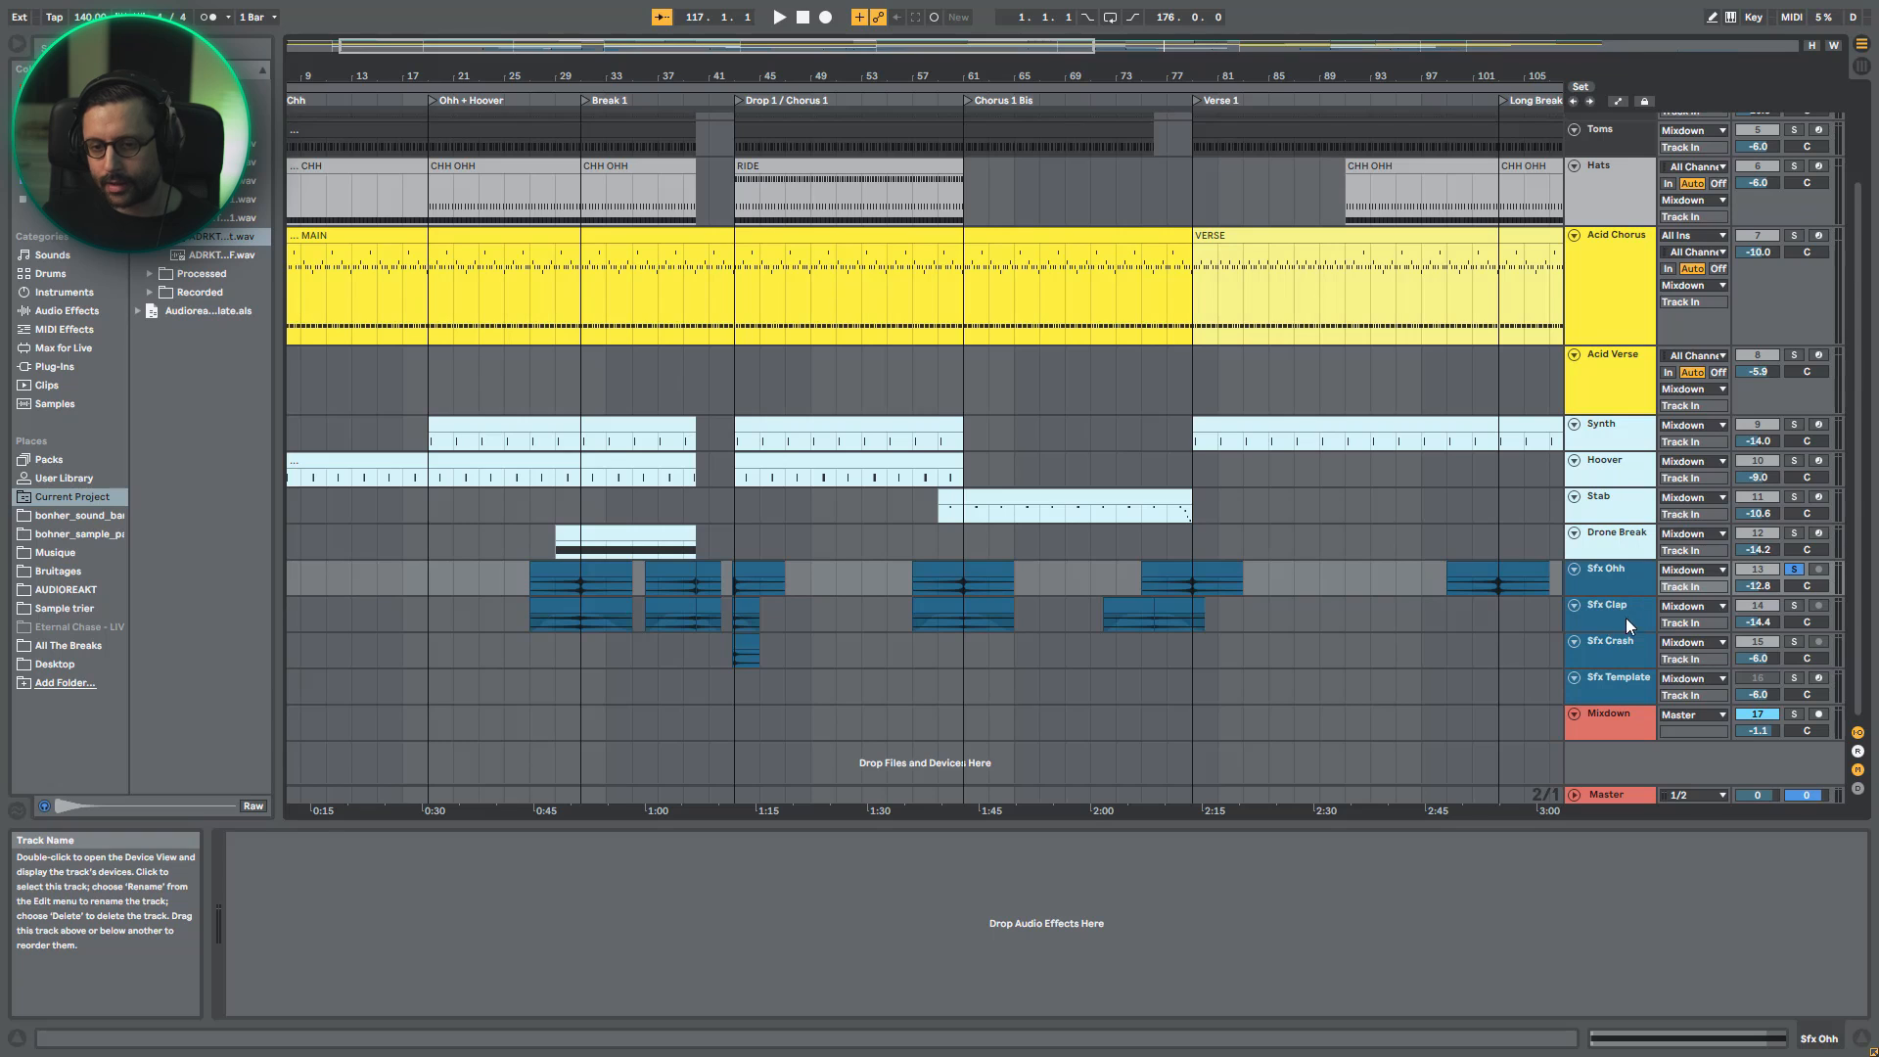
{"action": "left_click", "coordinate": [563, 585]}
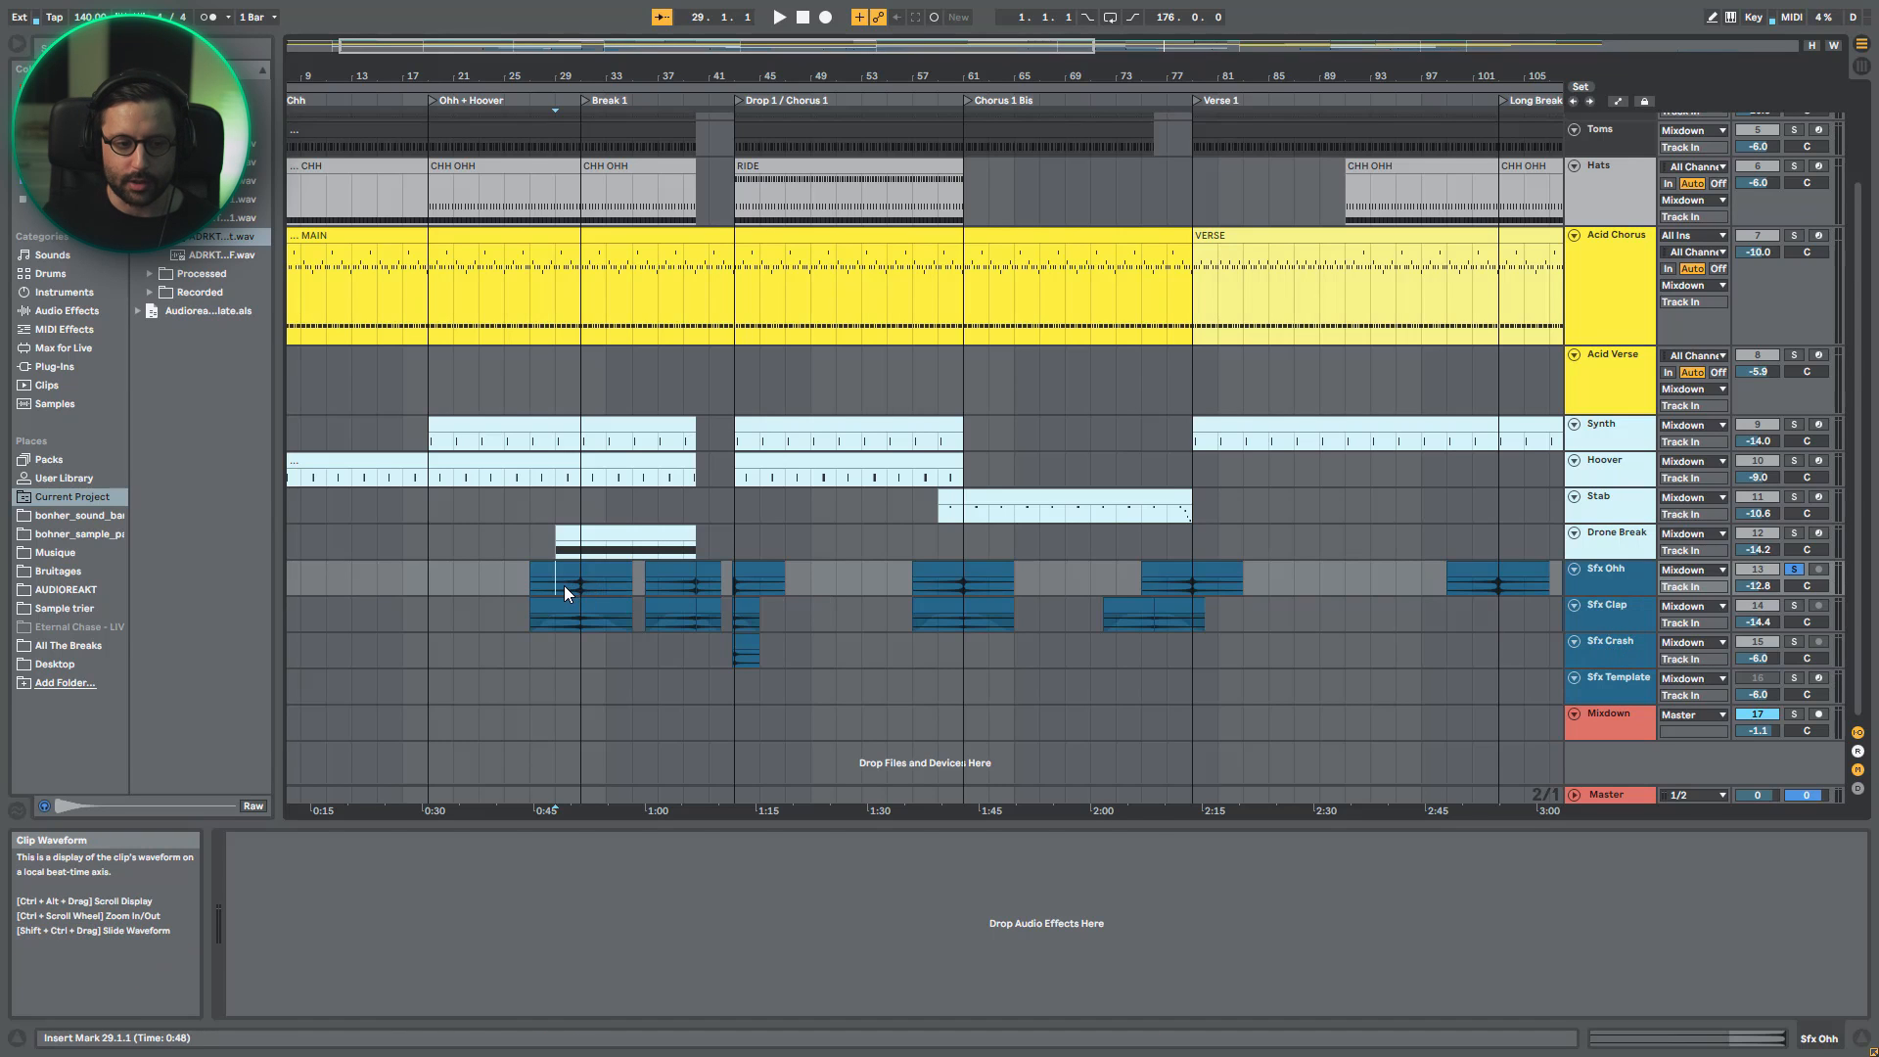
{"action": "key", "text": "space"}
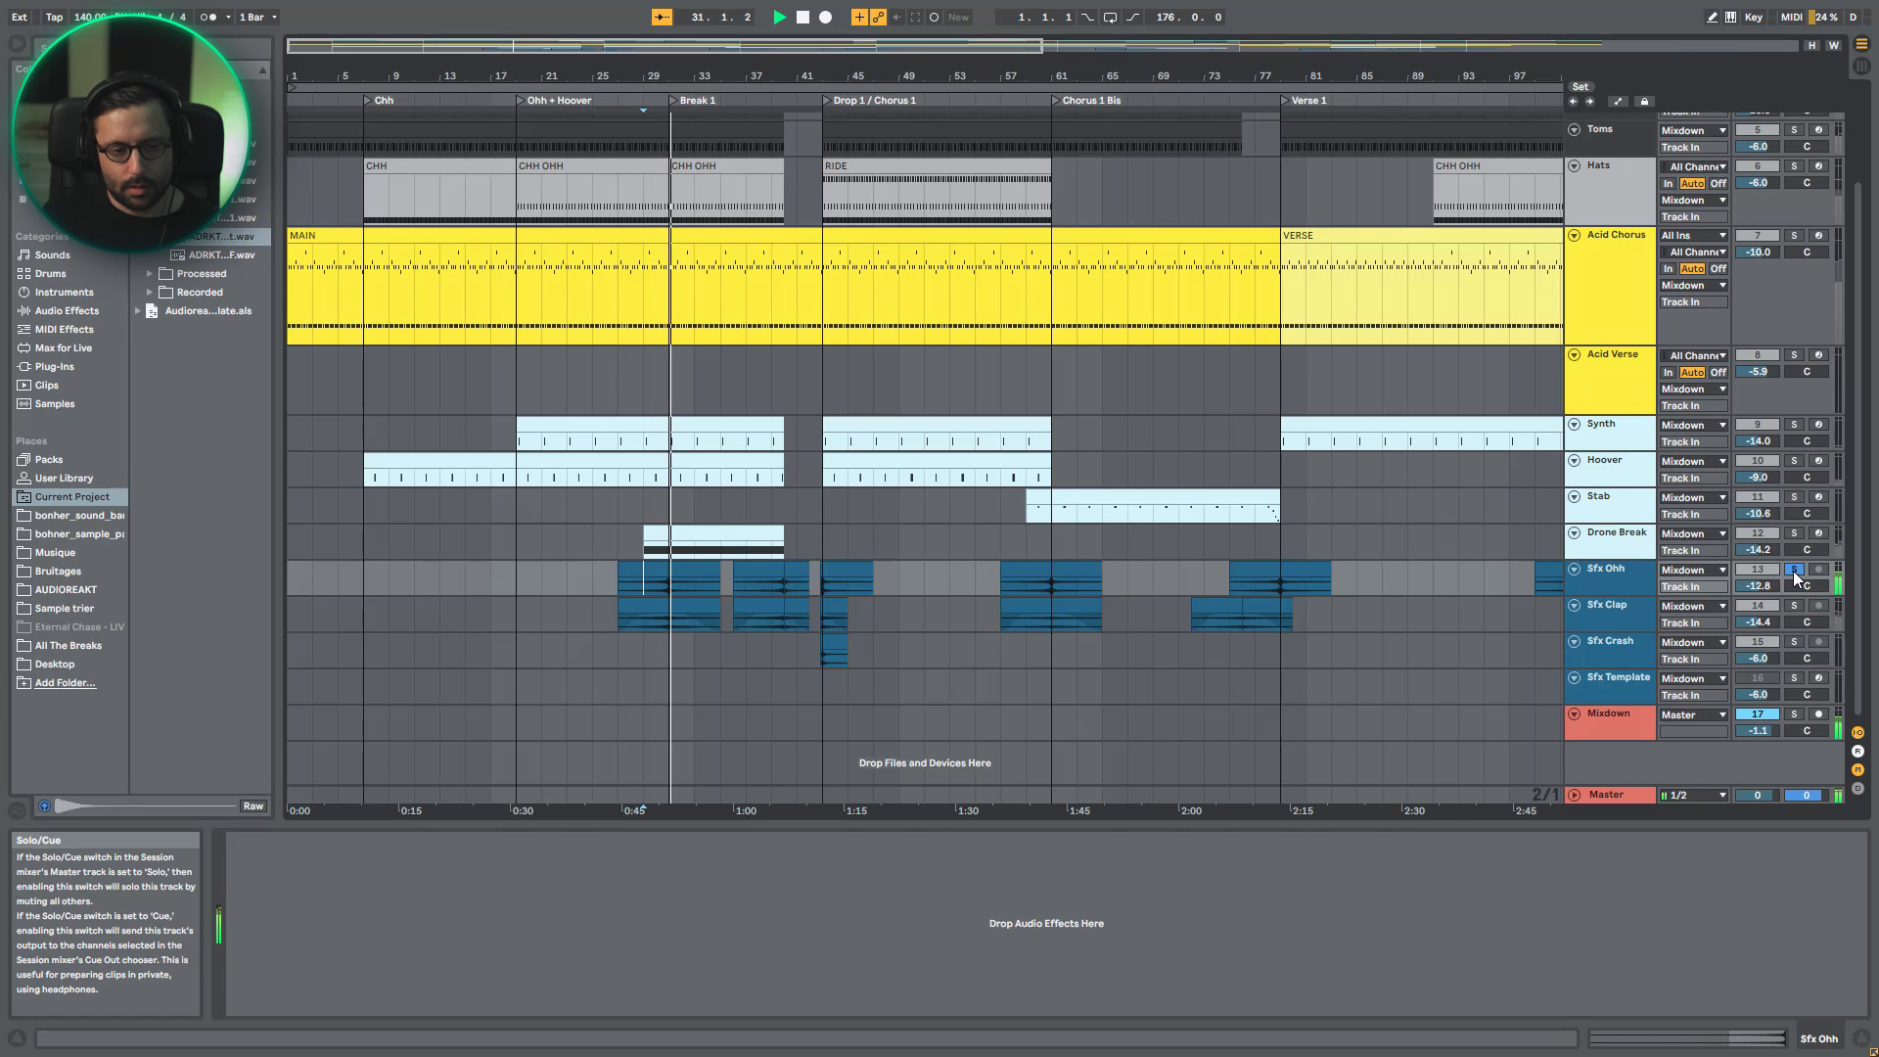
{"action": "key", "text": "space"}
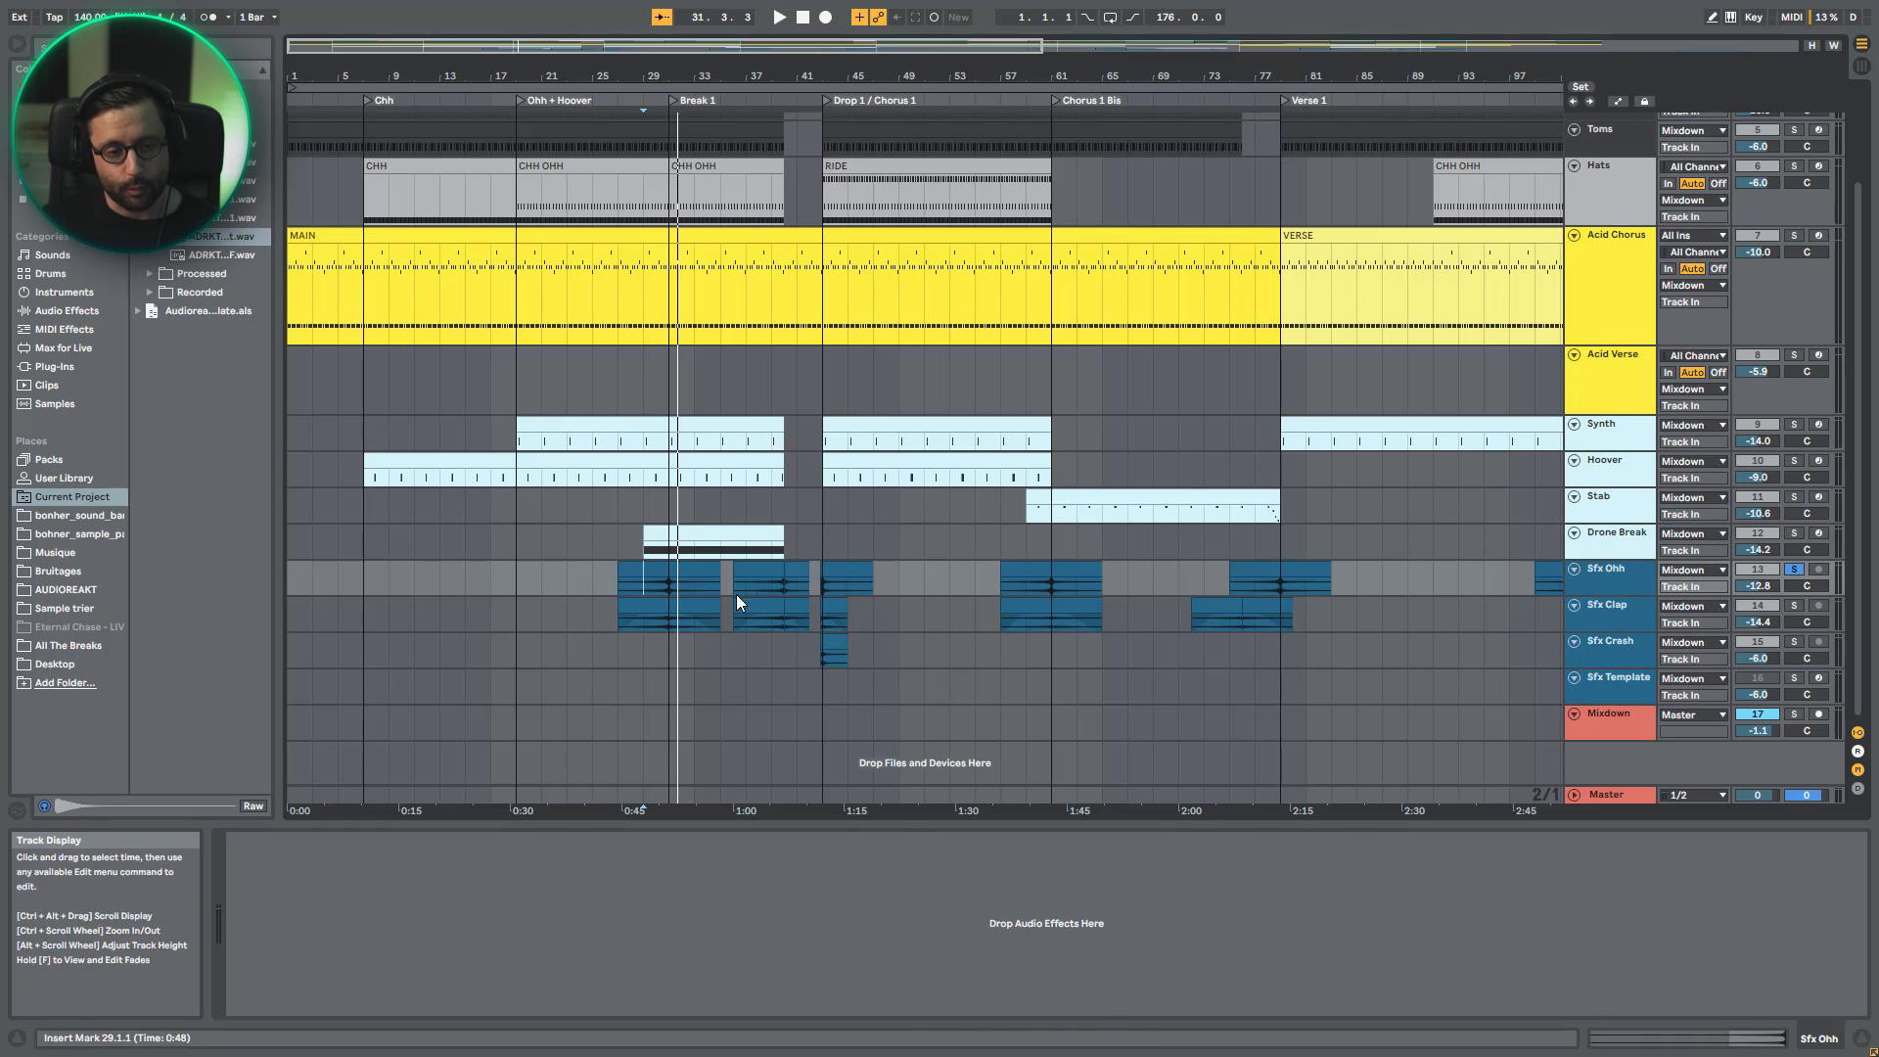
- Select bars 31 to 35 in the Sfx Ohh clip and play the selection briefly
{"action": "left_click_drag", "start_coordinate": [670, 590], "coordinate": [722, 590]}
{"action": "key", "text": "space"}
{"action": "key", "text": "space"}
- Solo Sfx Template to audition the crash in its AYNIL_DR_Hats rack, and hide the rack's inner devices
{"action": "left_click", "coordinate": [1598, 688]}
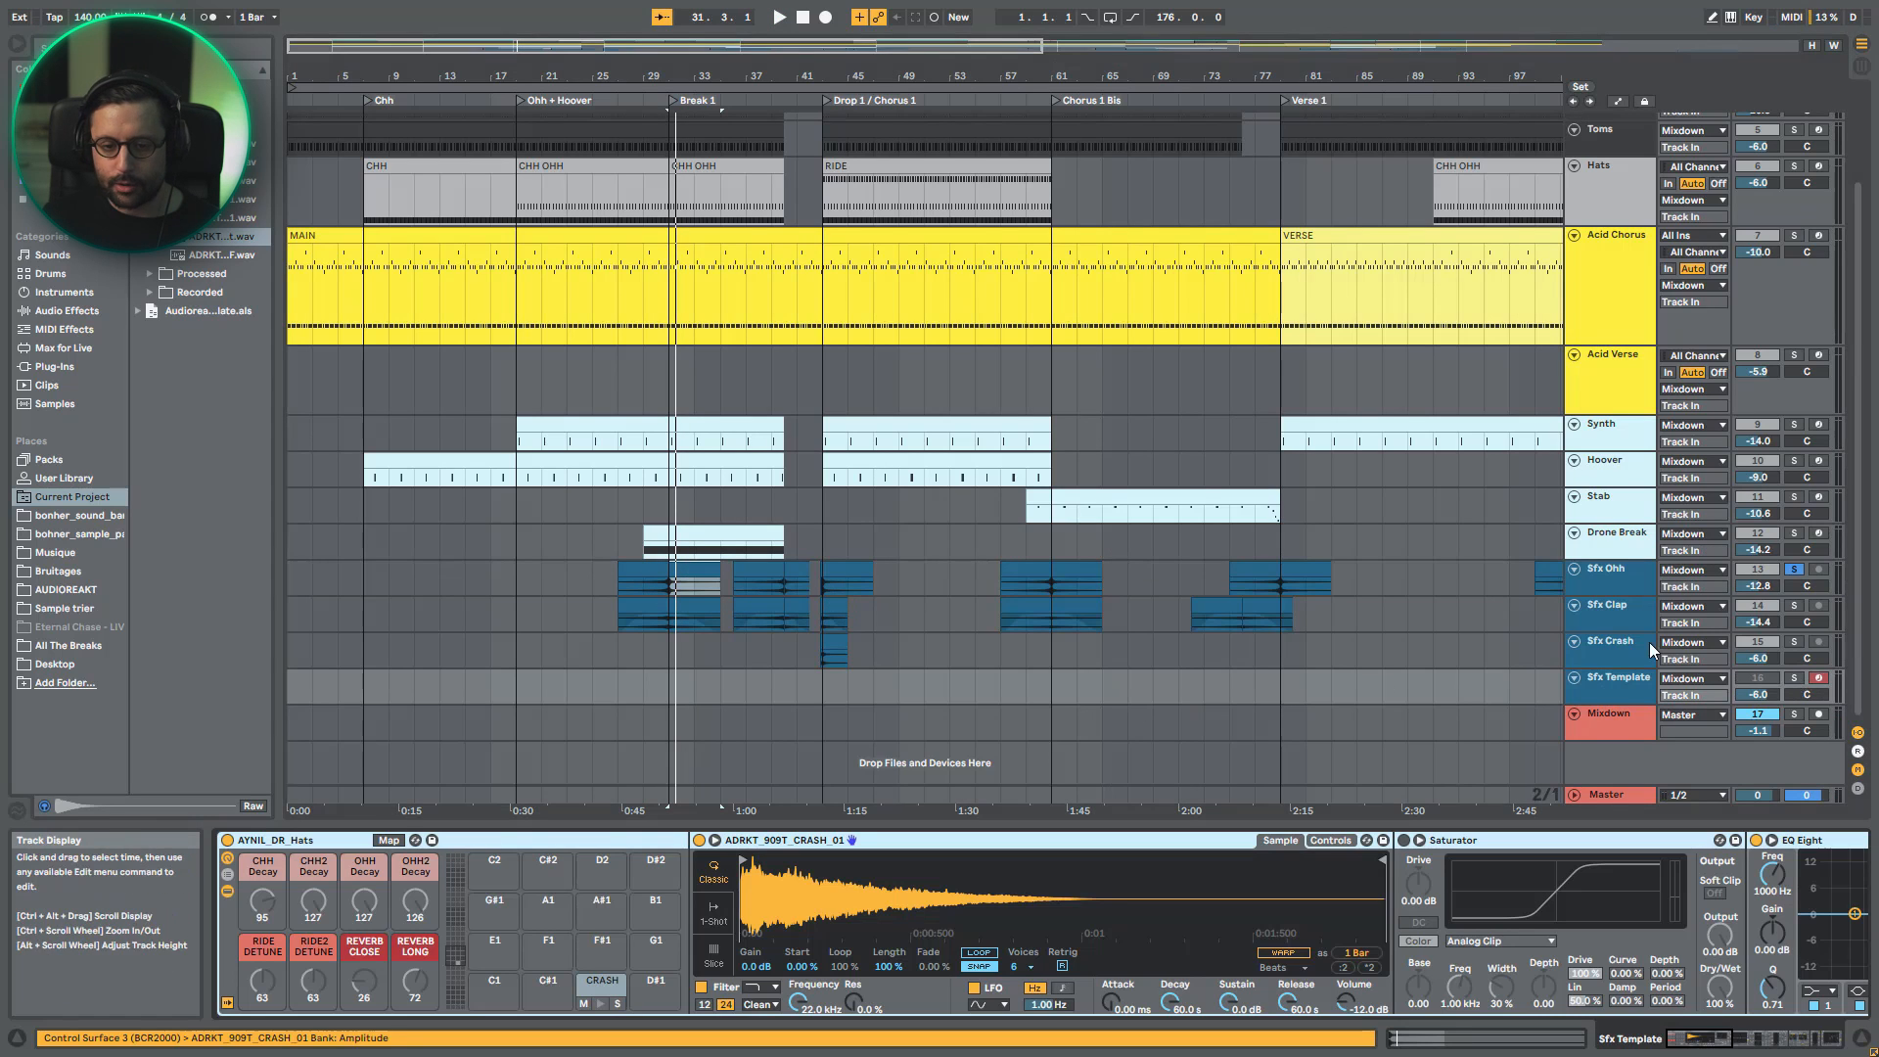
{"action": "key", "text": "w"}
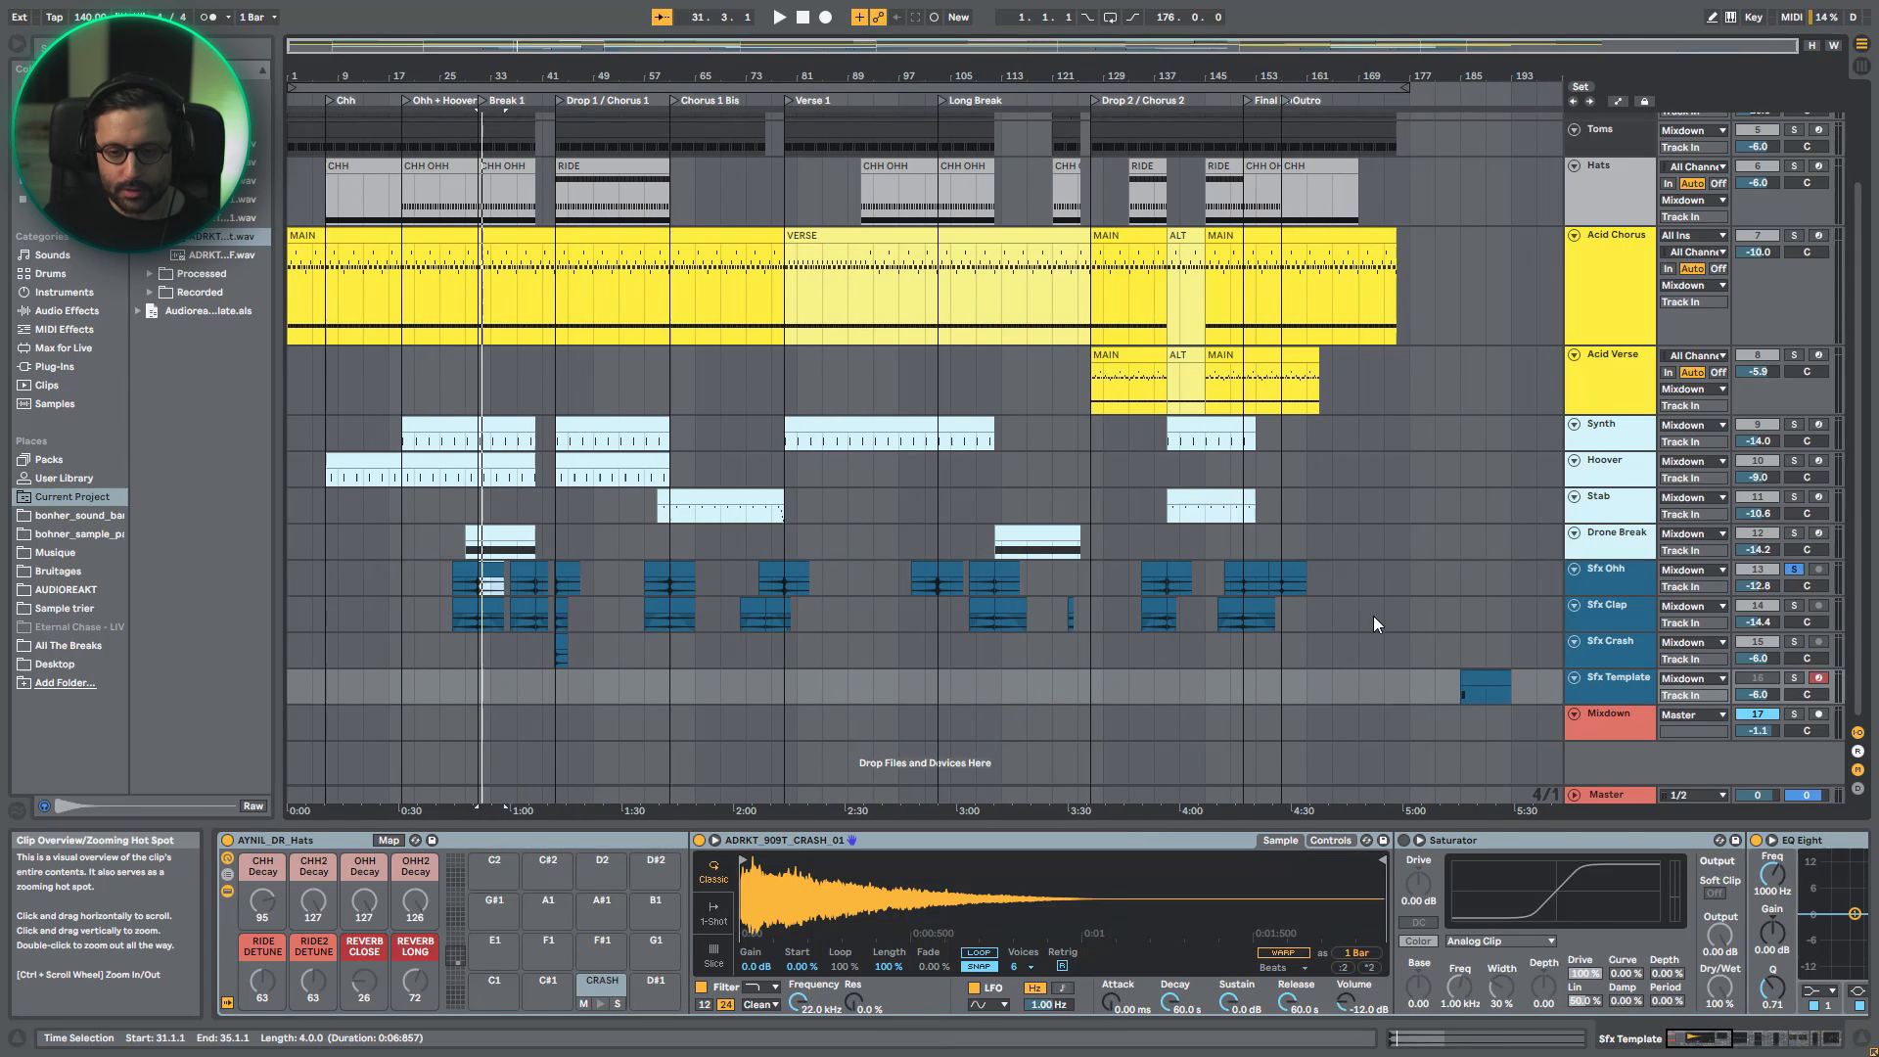
{"action": "left_click", "coordinate": [1791, 682]}
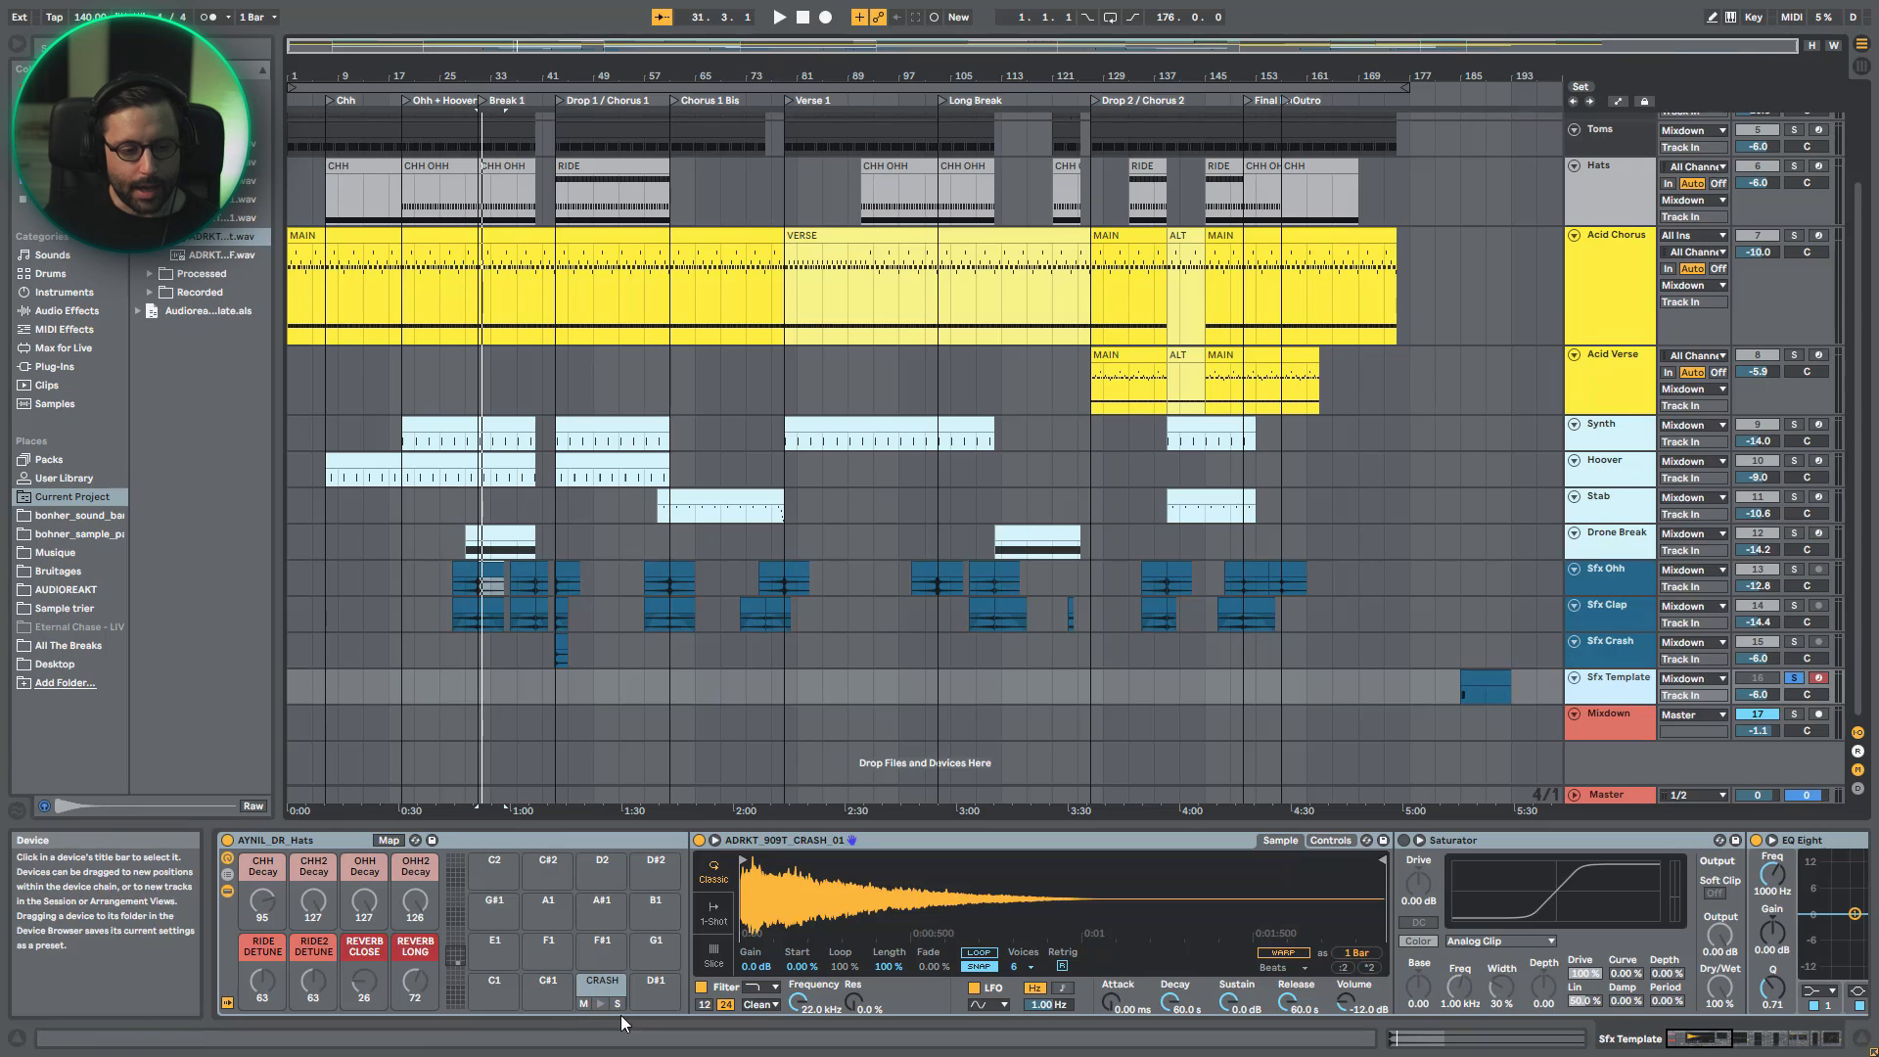
{"action": "key", "text": "space"}
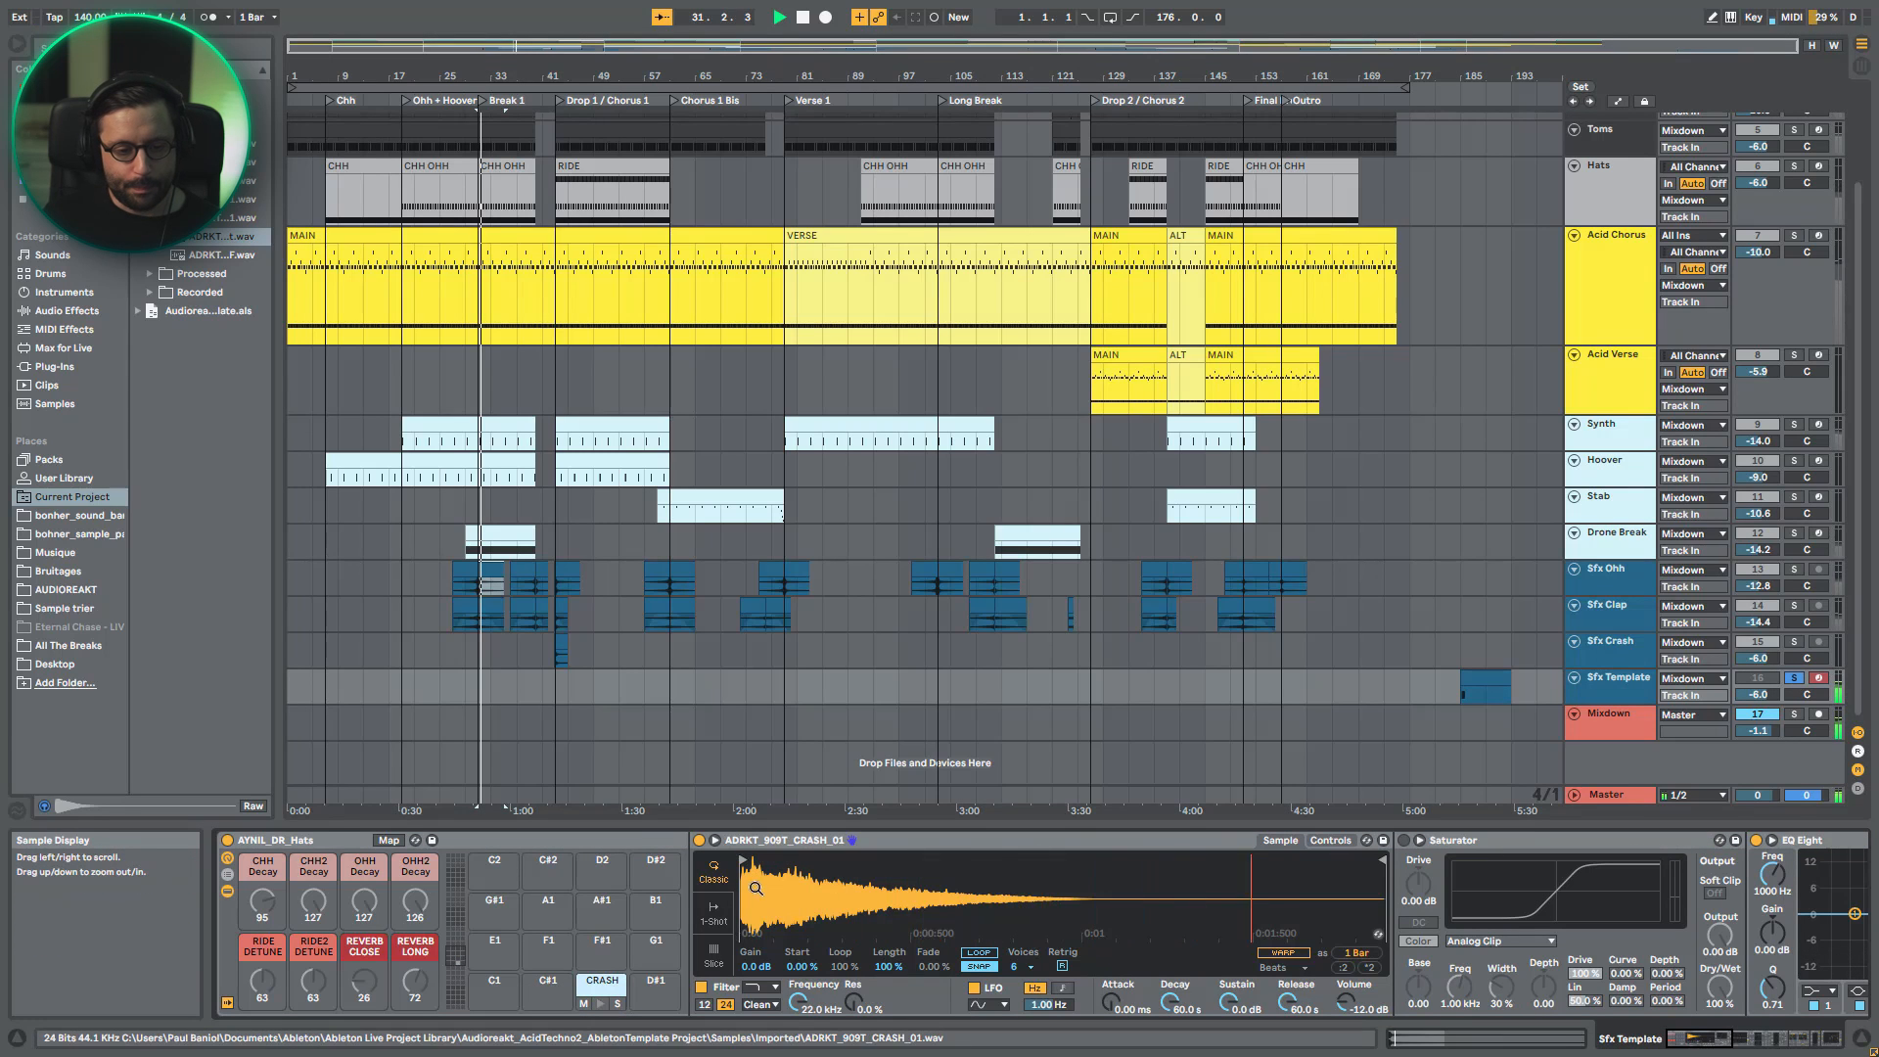
{"action": "left_click", "coordinate": [226, 890]}
{"action": "left_click", "coordinate": [356, 842]}
{"action": "key", "text": "space"}
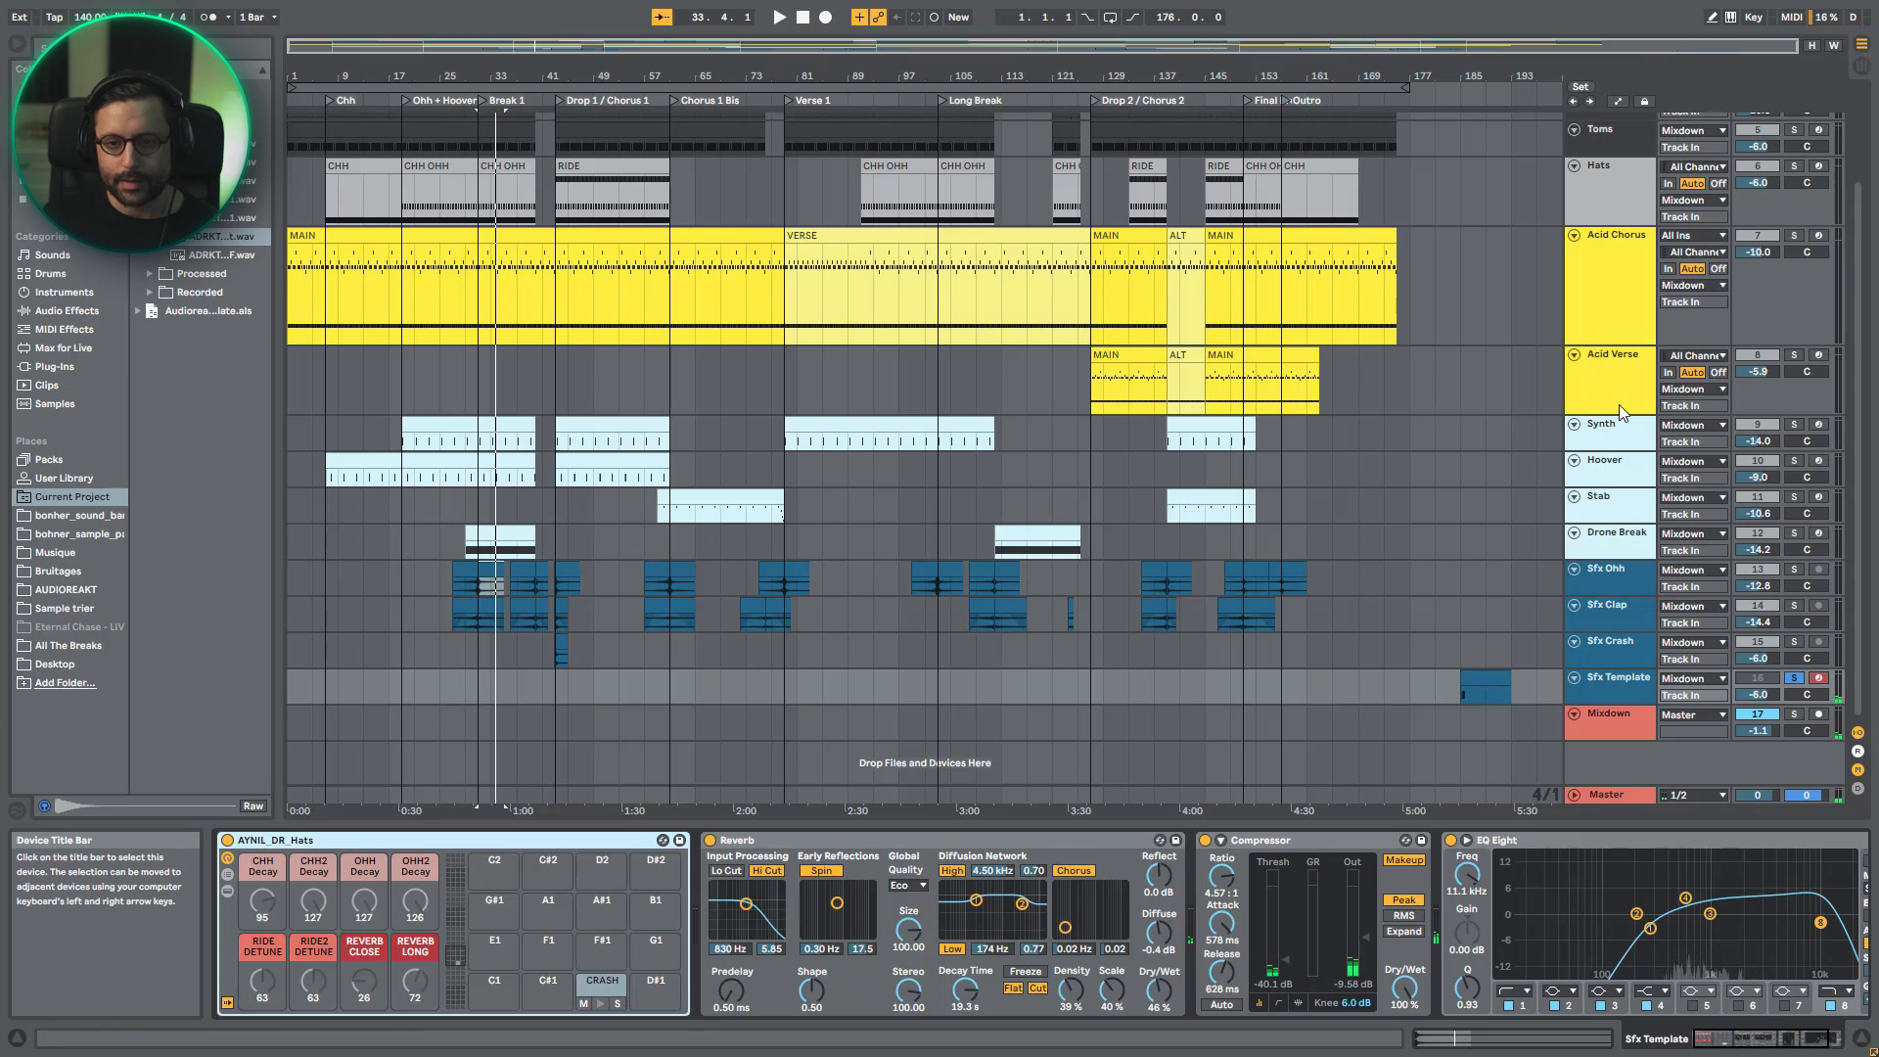
- Compare with the Hats track's devices, and review the Reverb, Compressor and EQ Eight on Sfx Template
{"action": "left_click", "coordinate": [1612, 160]}
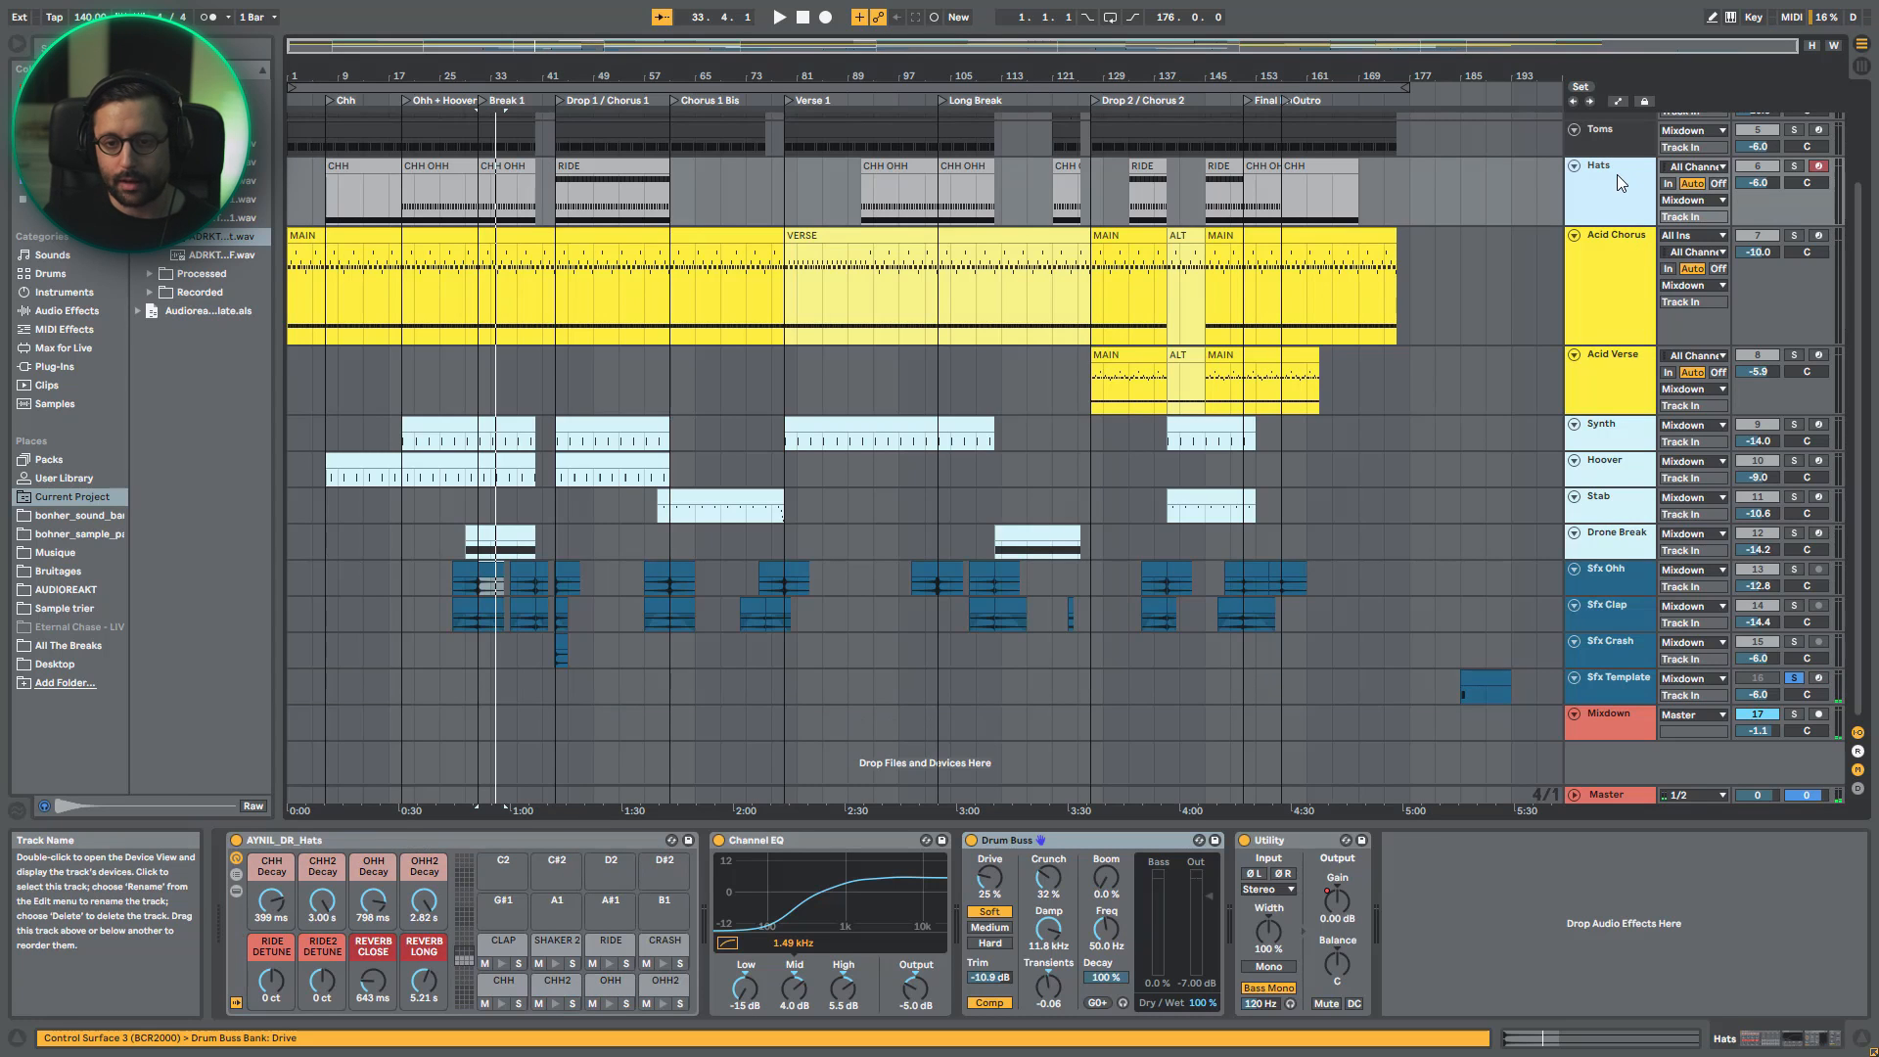
{"action": "left_click", "coordinate": [1623, 691]}
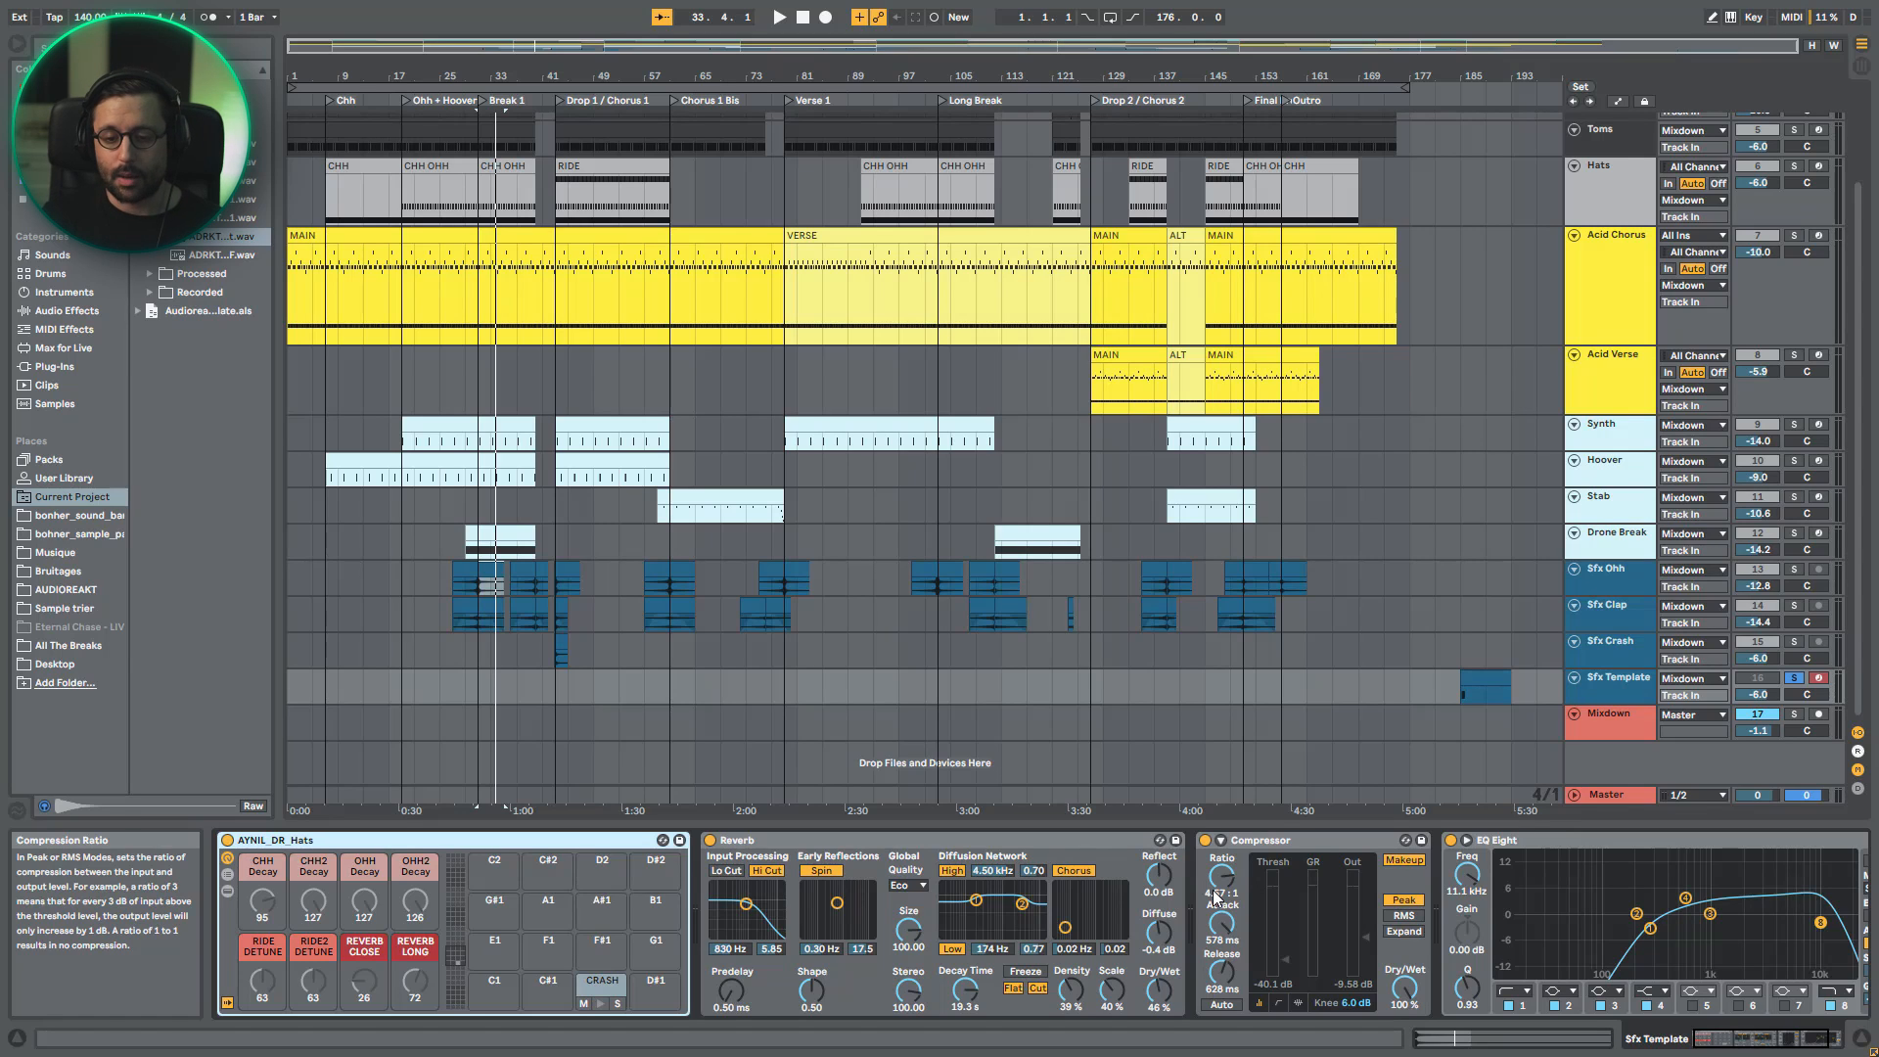
{"action": "scroll", "coordinate": [1246, 888], "scroll_direction": "right", "scroll_amount": 3}
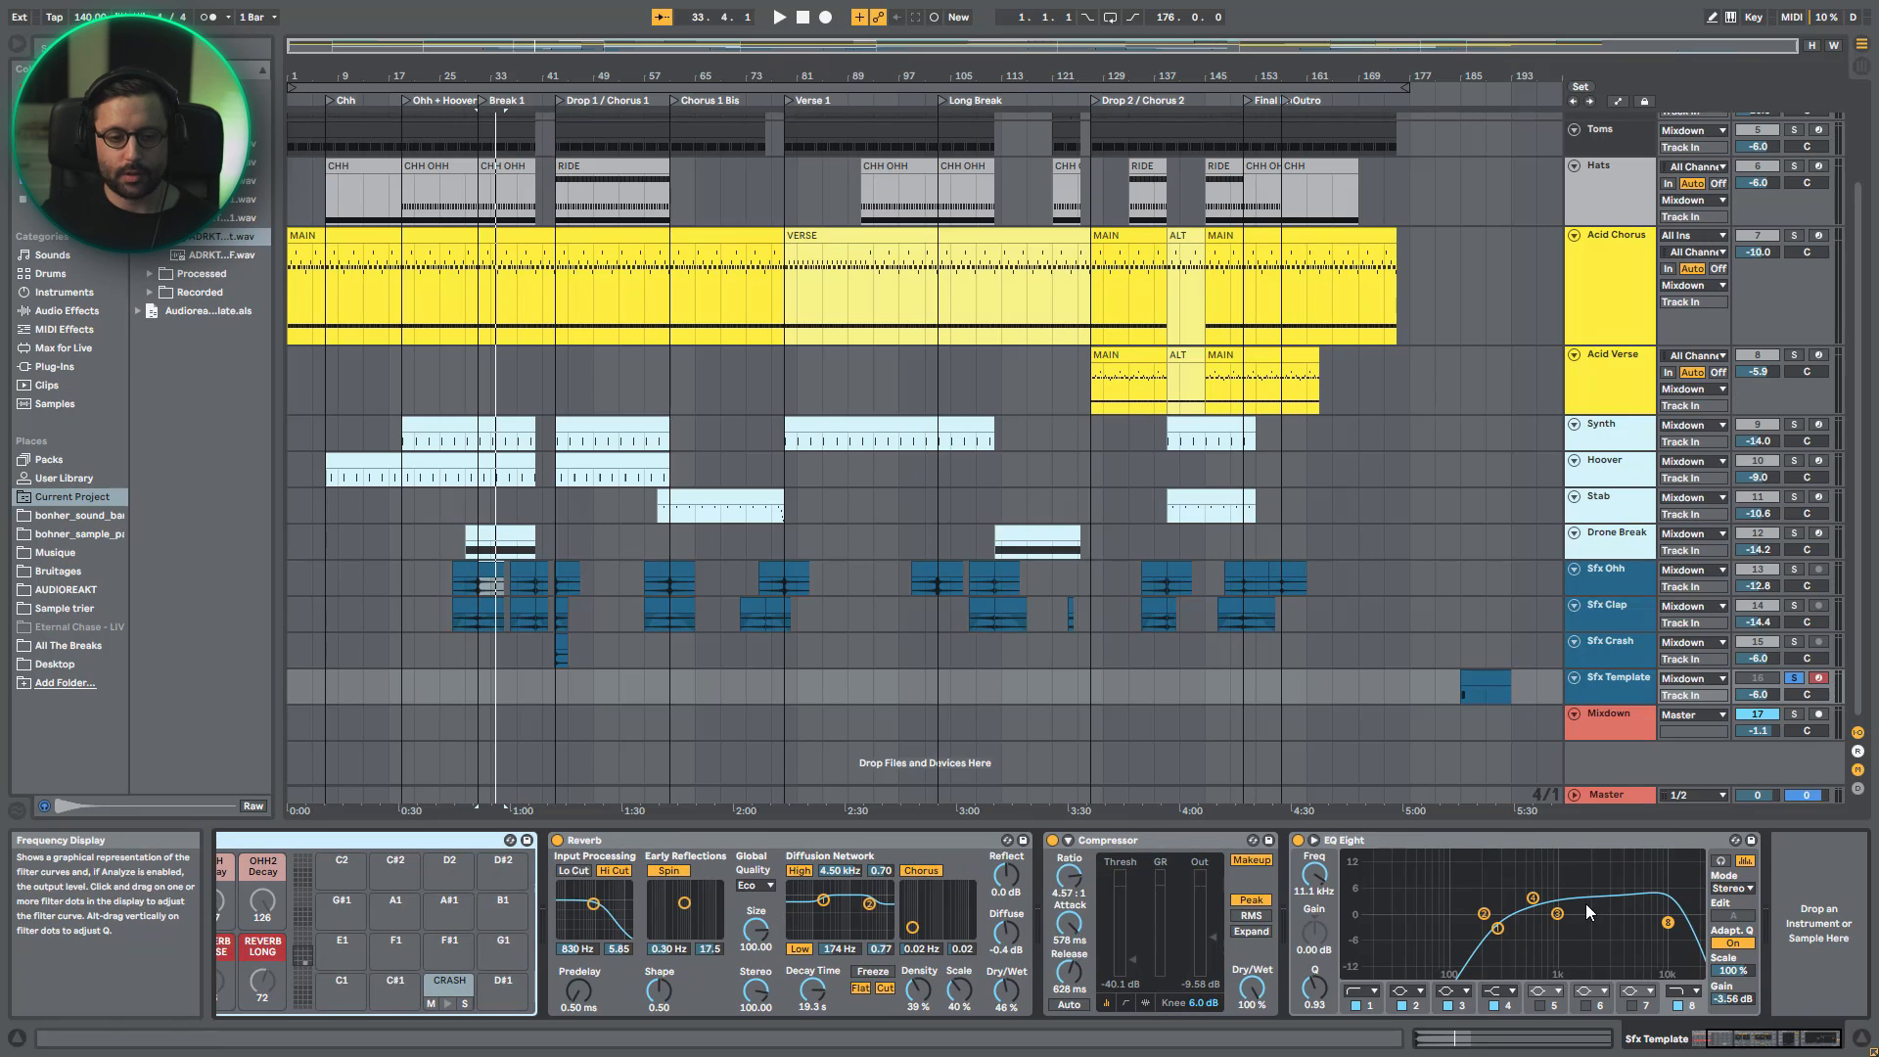
- Duplicate the Sfx Template track, and freeze and flatten the copy to audio
{"action": "right_click", "coordinate": [1627, 682]}
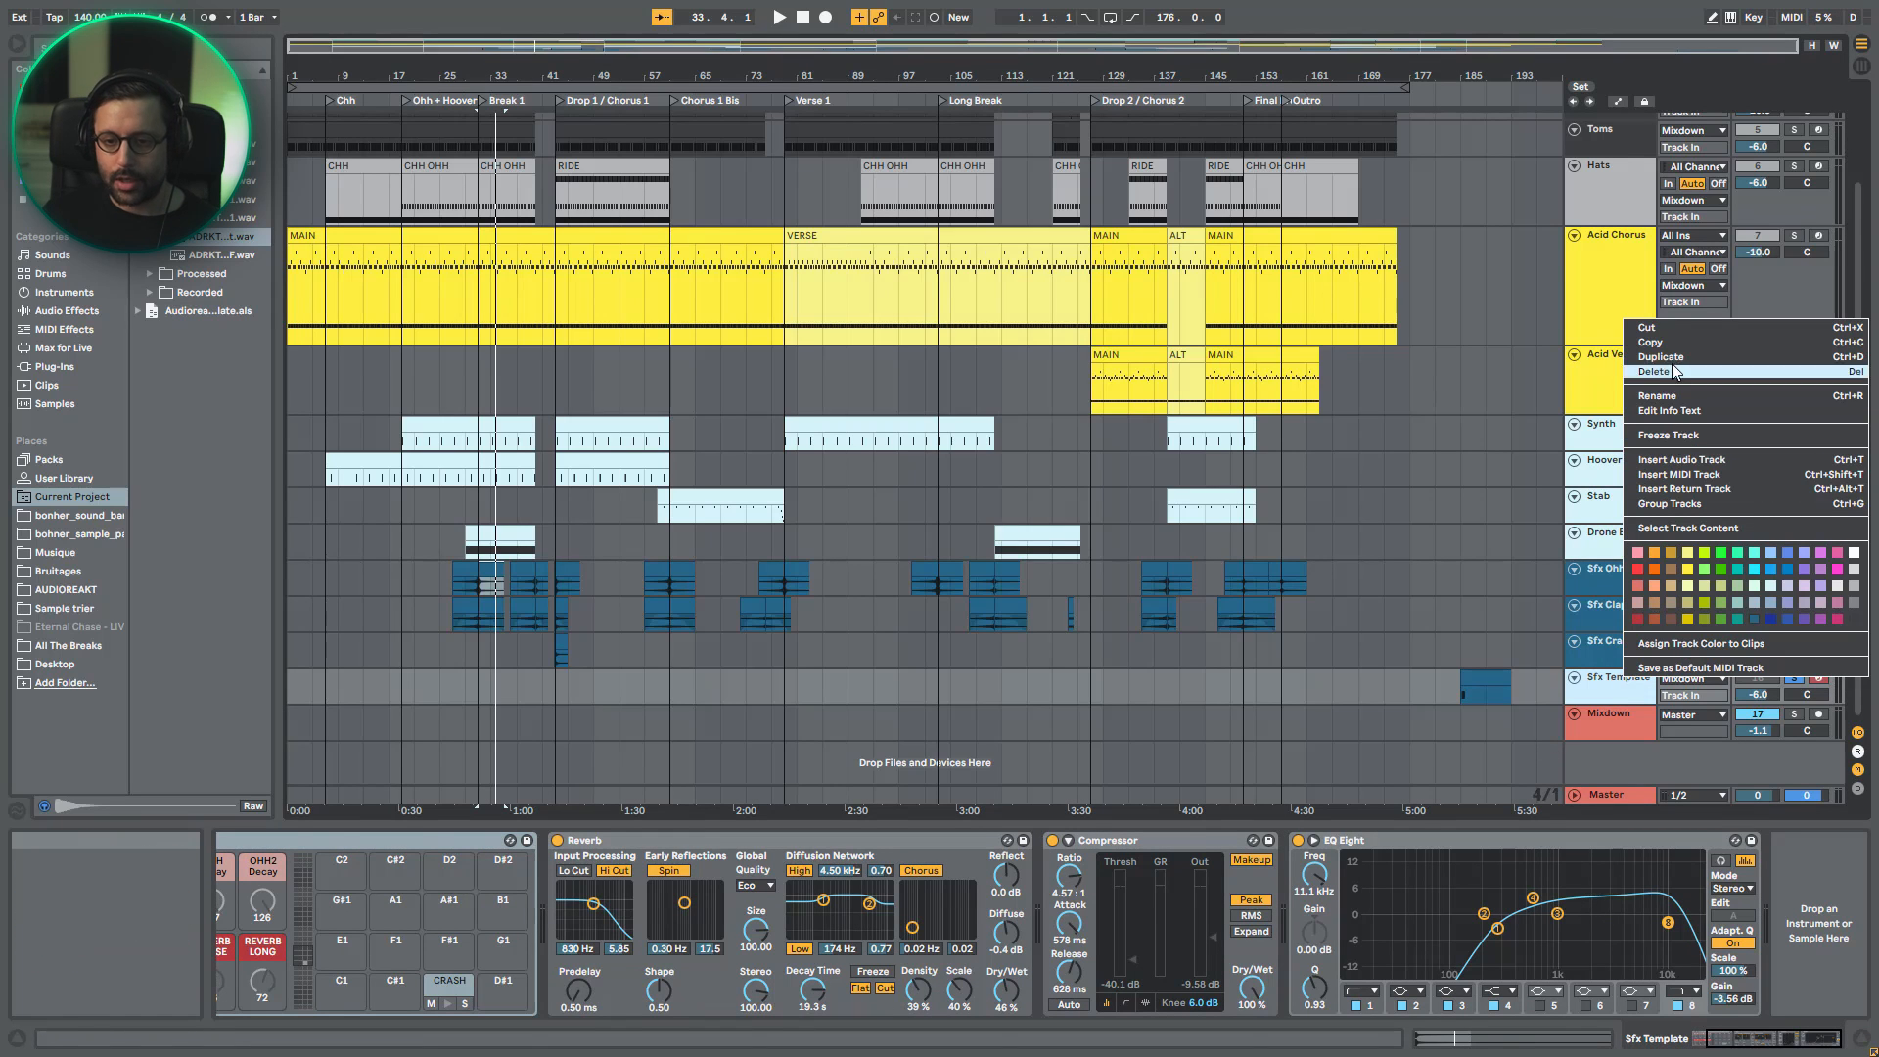
{"action": "left_click", "coordinate": [1673, 409]}
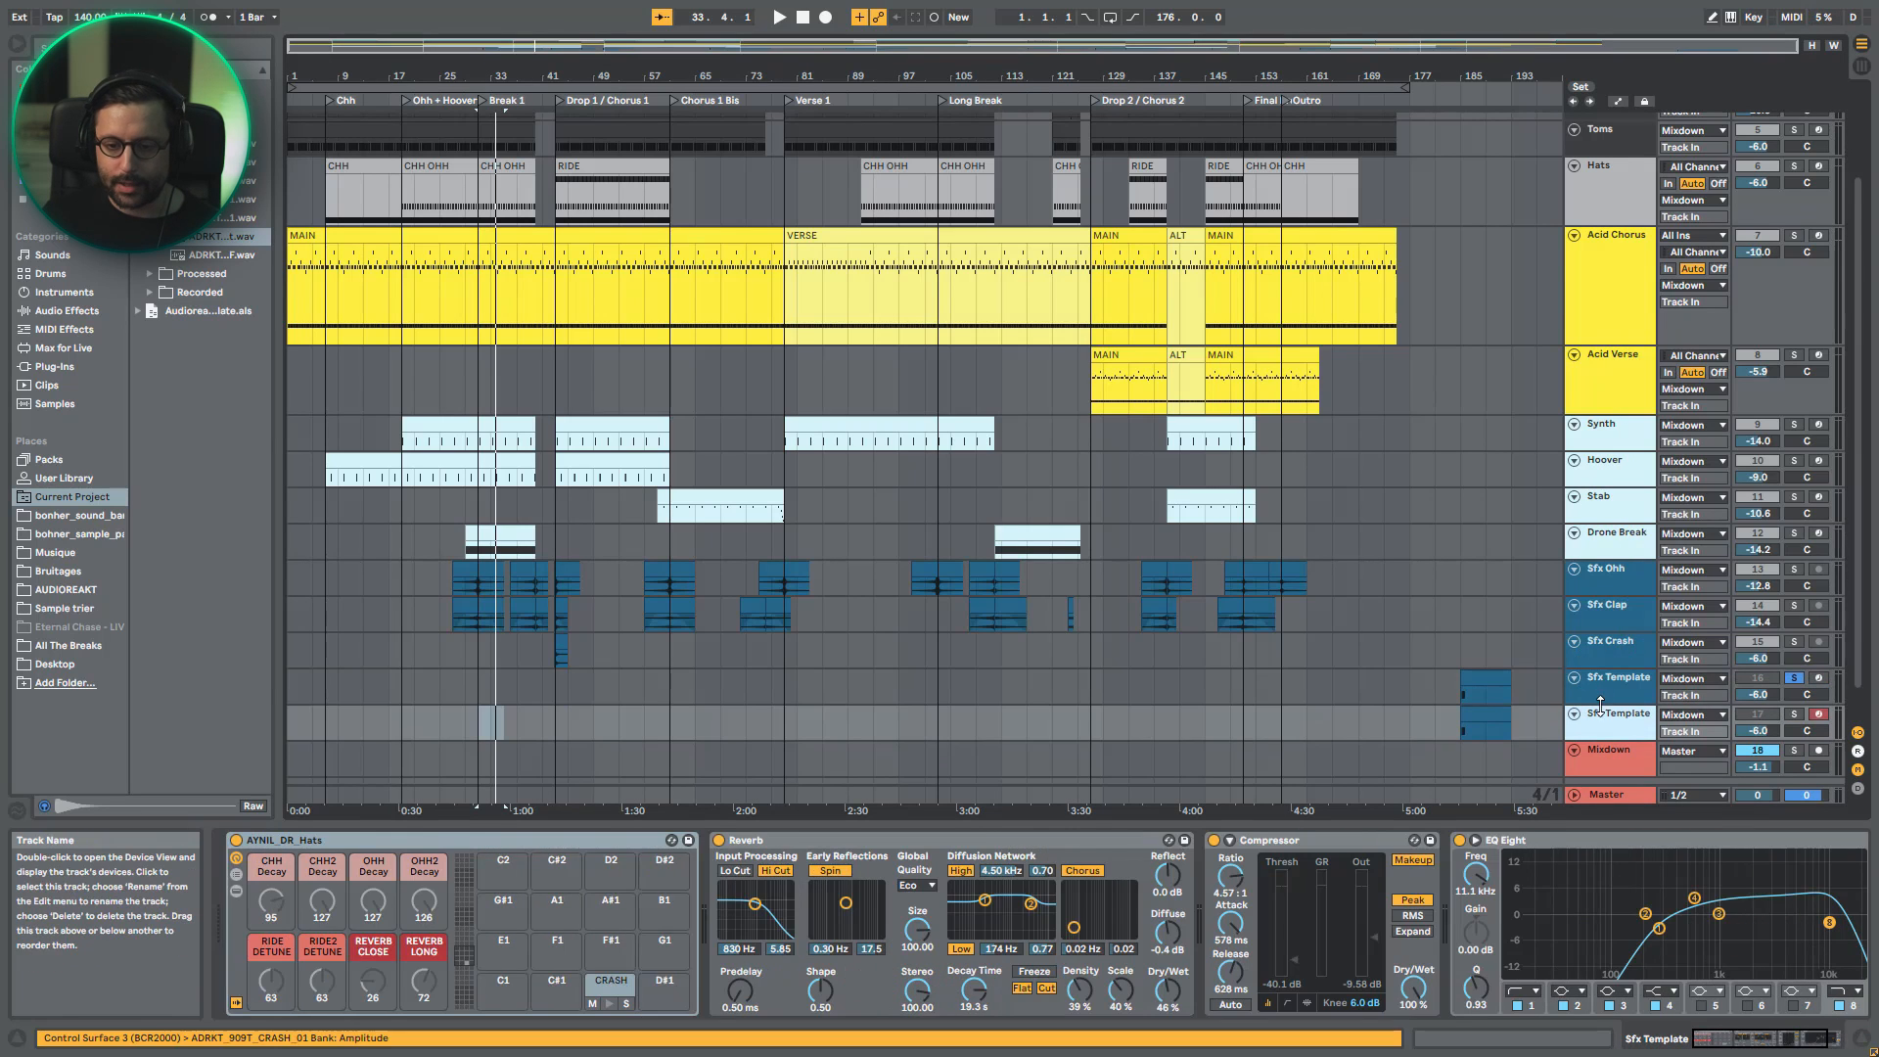
{"action": "right_click", "coordinate": [1602, 712]}
{"action": "left_click", "coordinate": [1661, 471]}
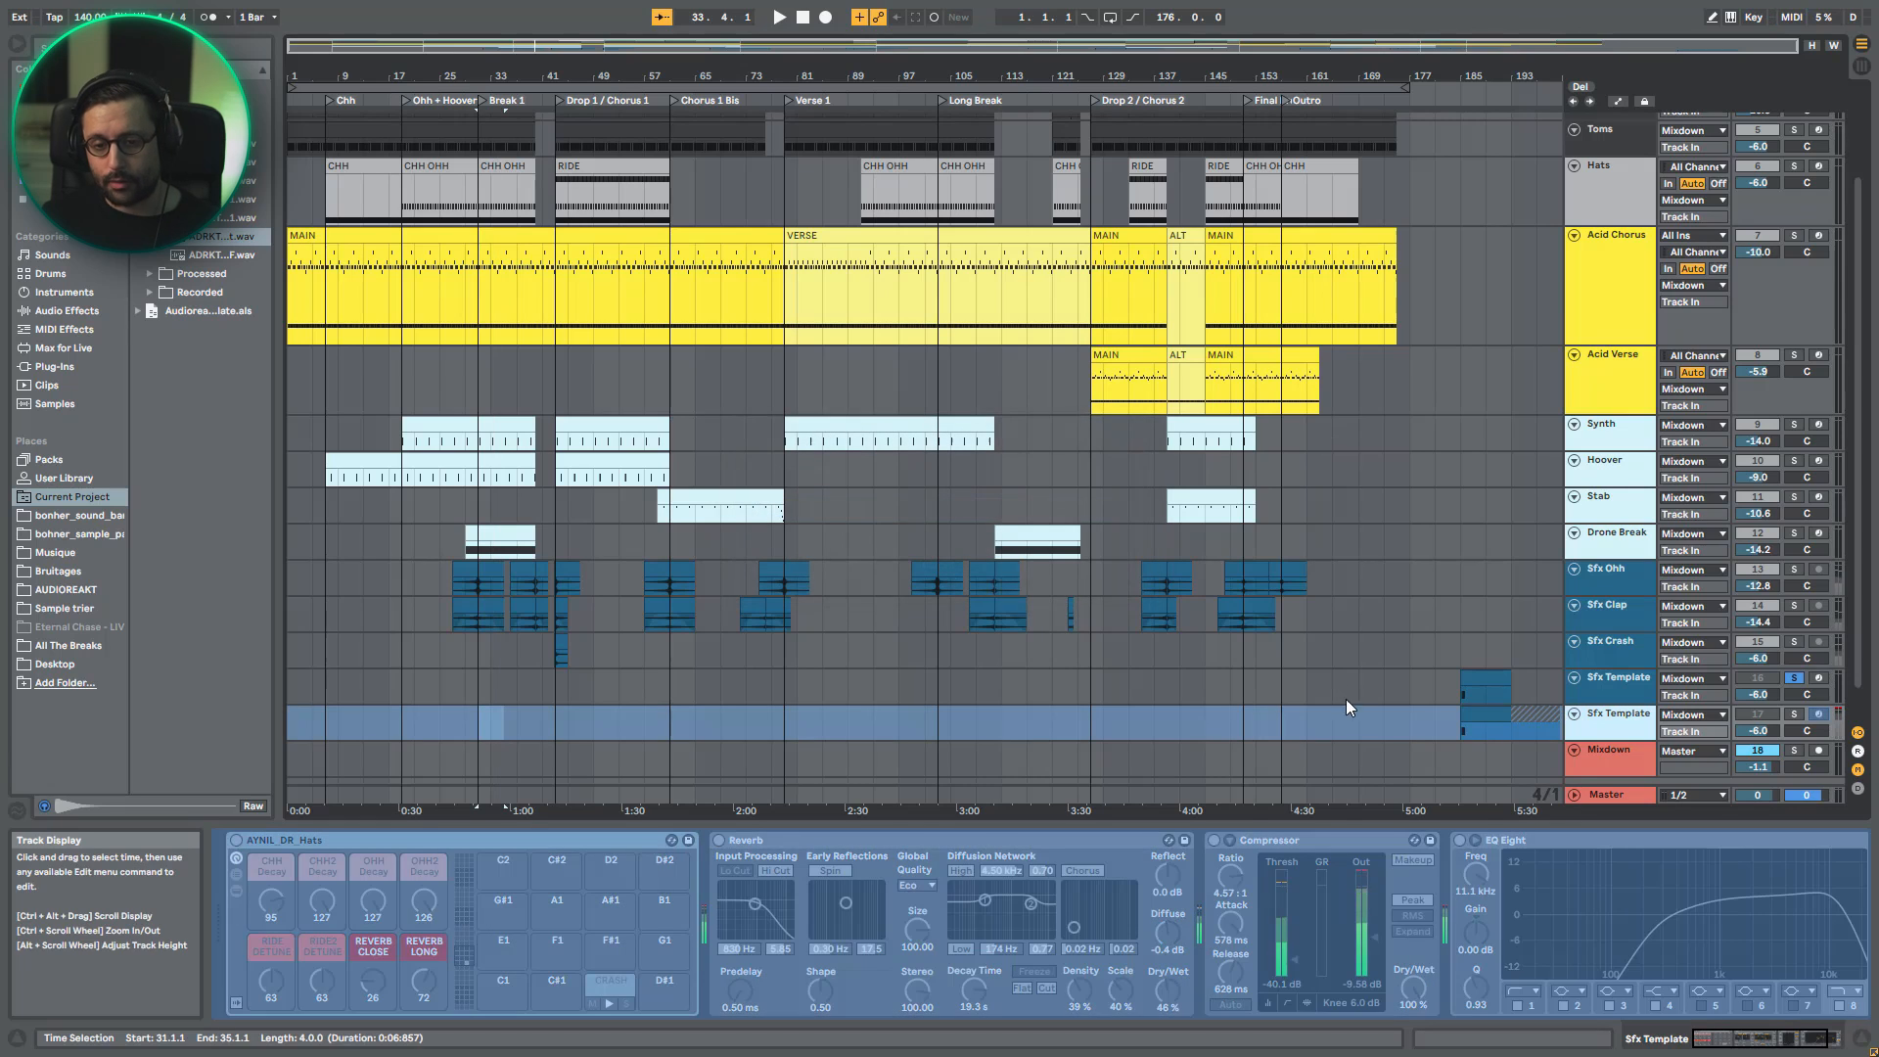
{"action": "right_click", "coordinate": [1593, 720]}
{"action": "left_click", "coordinate": [1642, 477]}
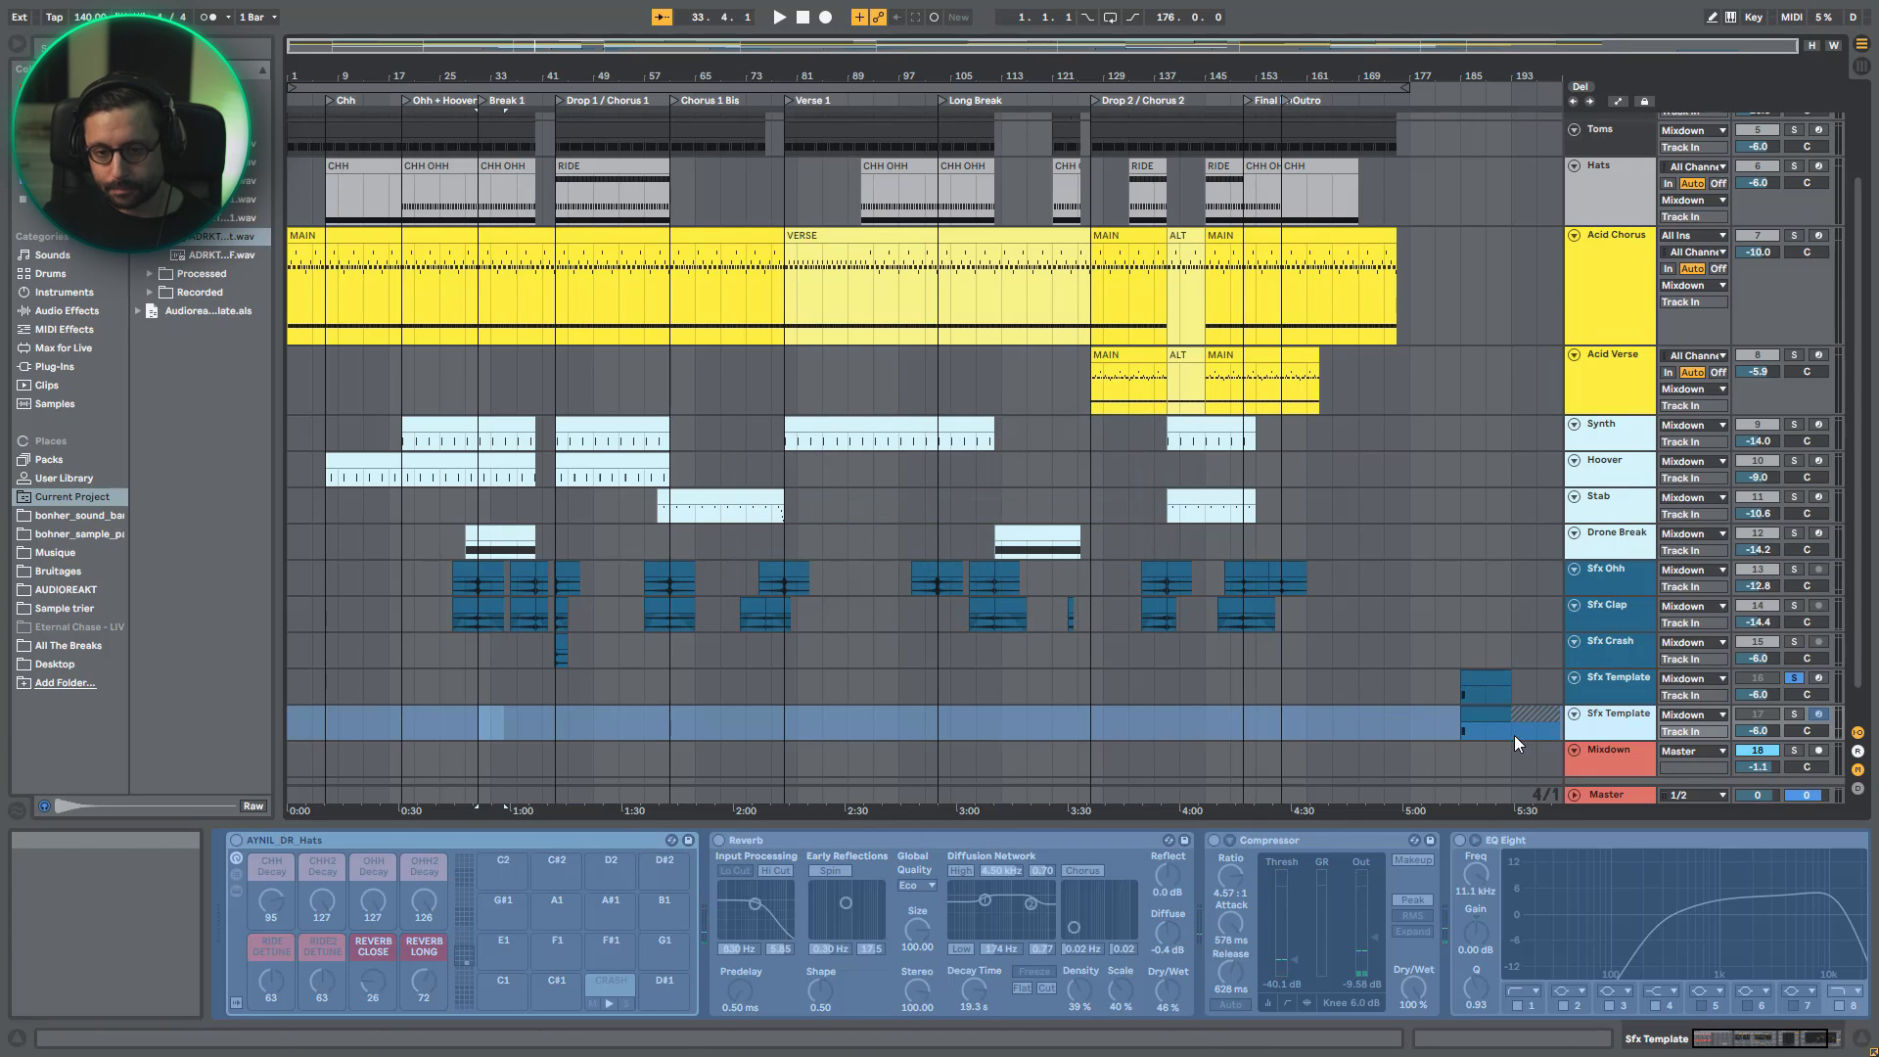
- Move the flattened crash clip to bar 137 and duplicate it directly behind at bar 145
{"action": "left_click", "coordinate": [1474, 715]}
{"action": "left_click_drag", "start_coordinate": [1474, 715], "coordinate": [1168, 721]}
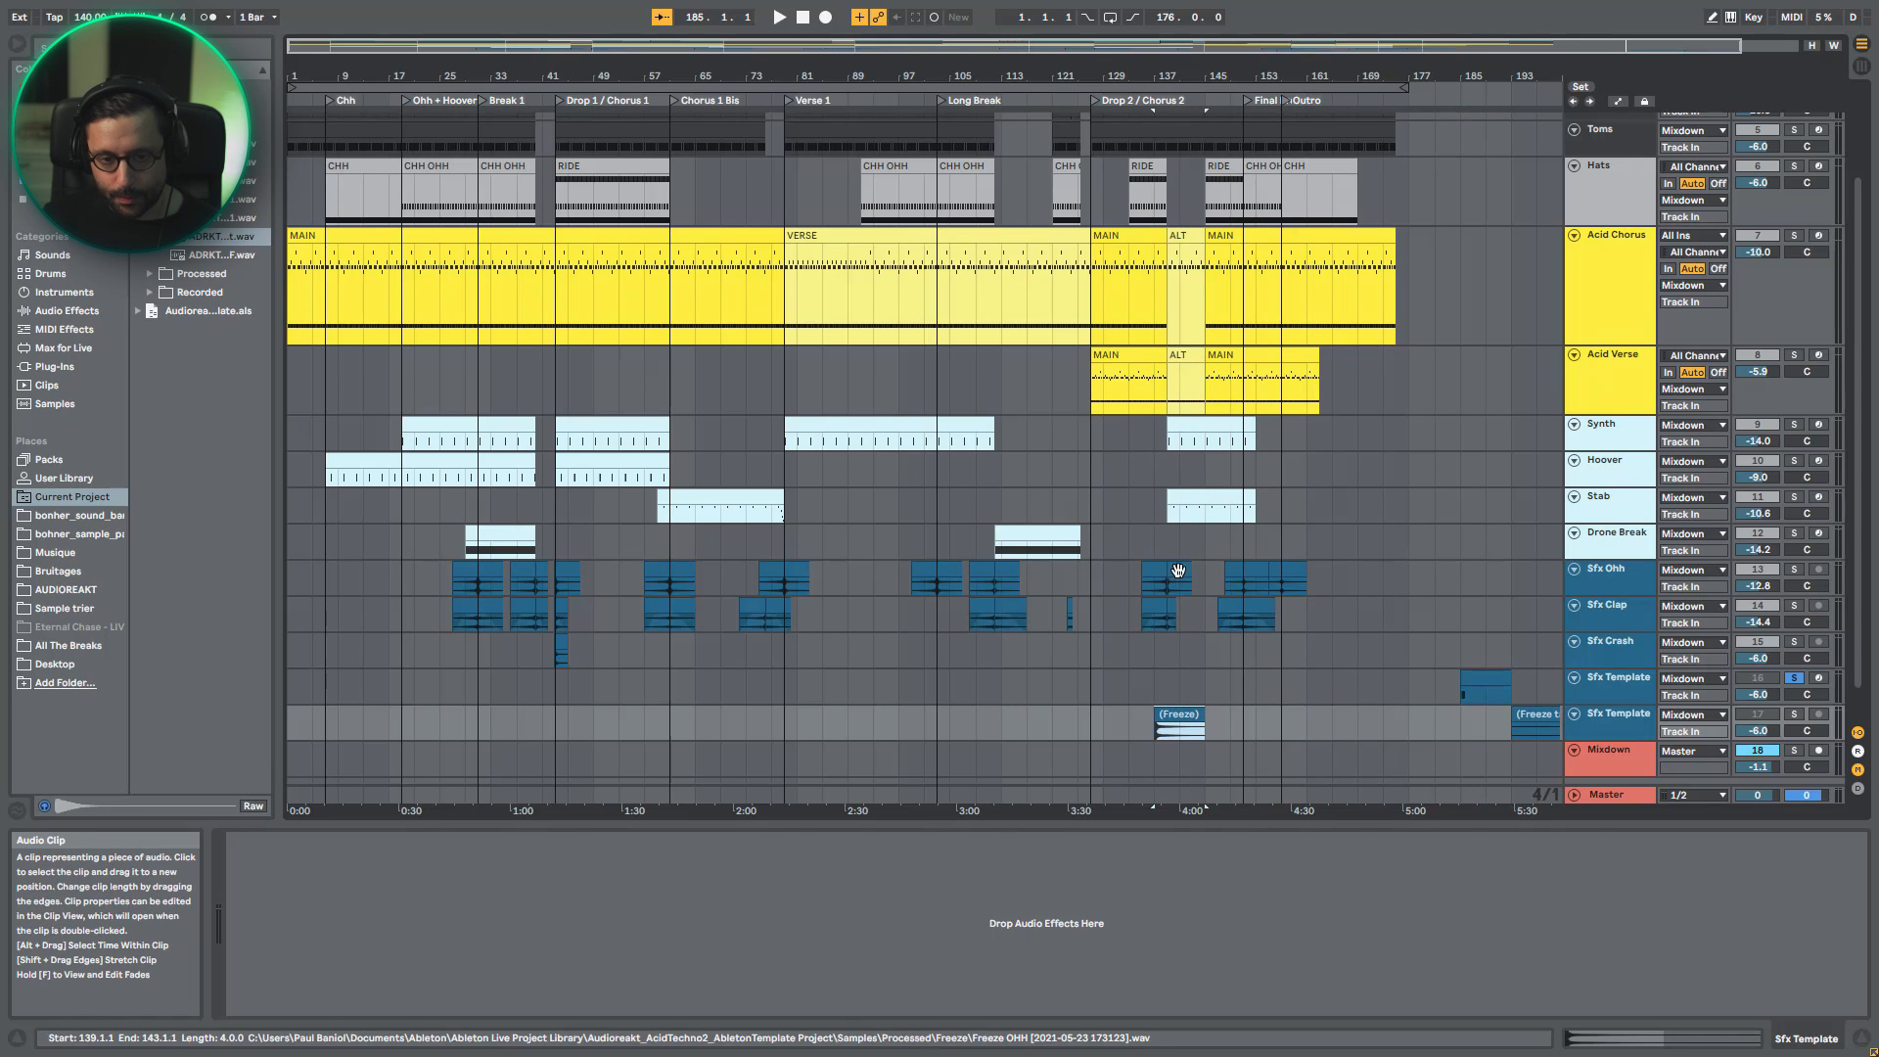
{"action": "key", "text": "ctrl+d"}
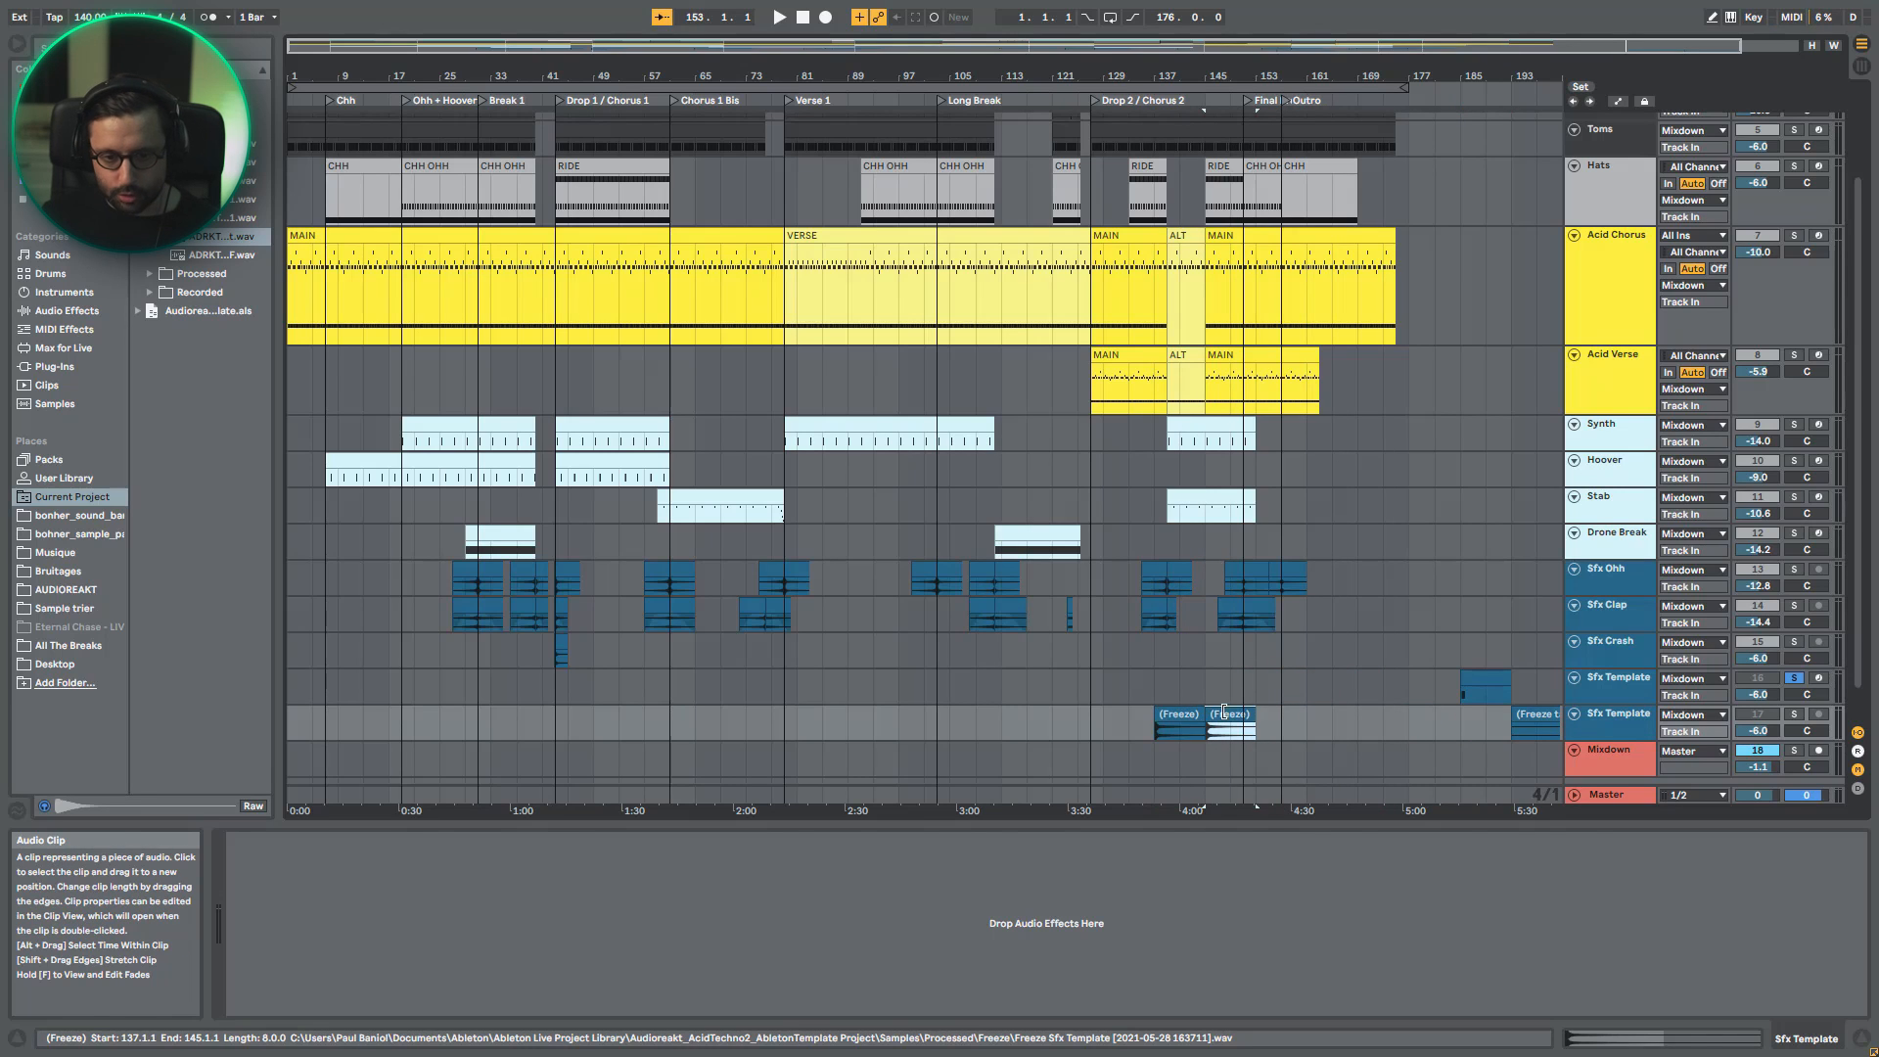
- Reverse the duplicated crash clip and move it to bar 129, directly before the original
{"action": "double_click", "coordinate": [1230, 720]}
{"action": "left_click", "coordinate": [371, 732]}
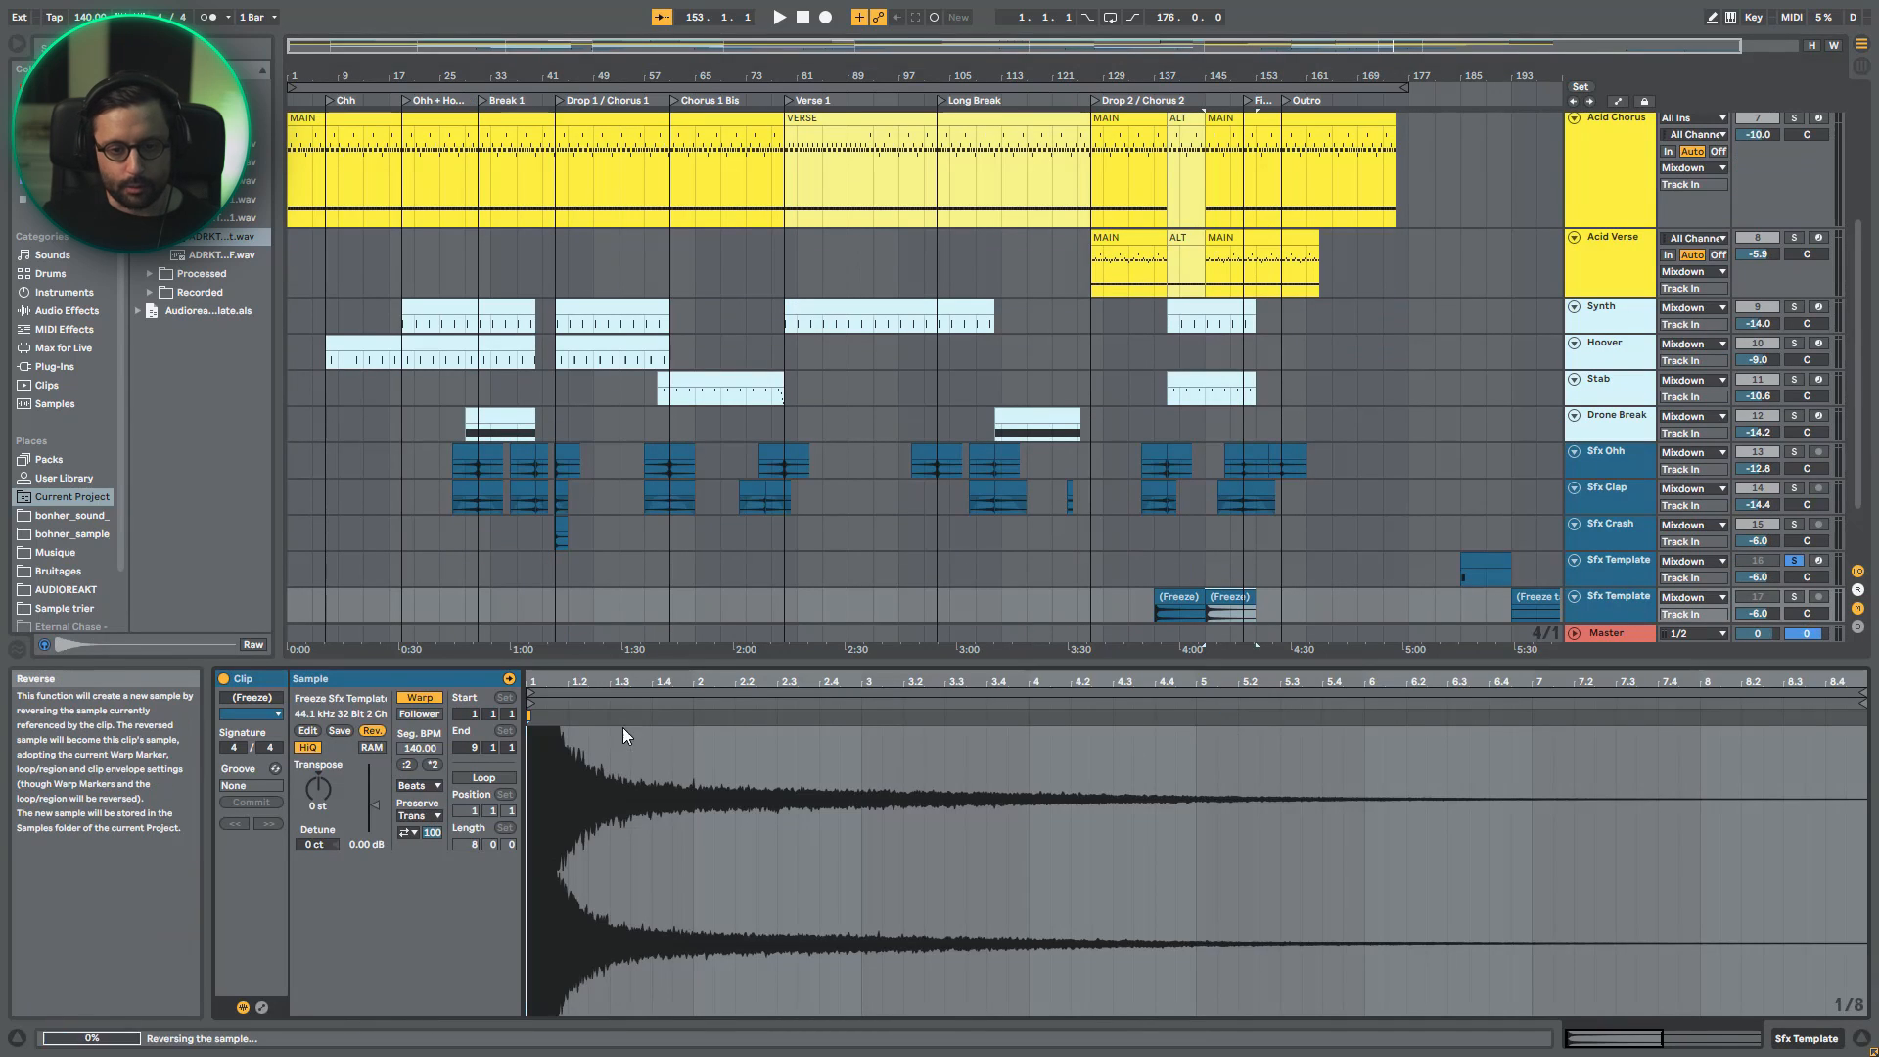
{"action": "left_click_drag", "start_coordinate": [1231, 602], "coordinate": [1130, 602]}
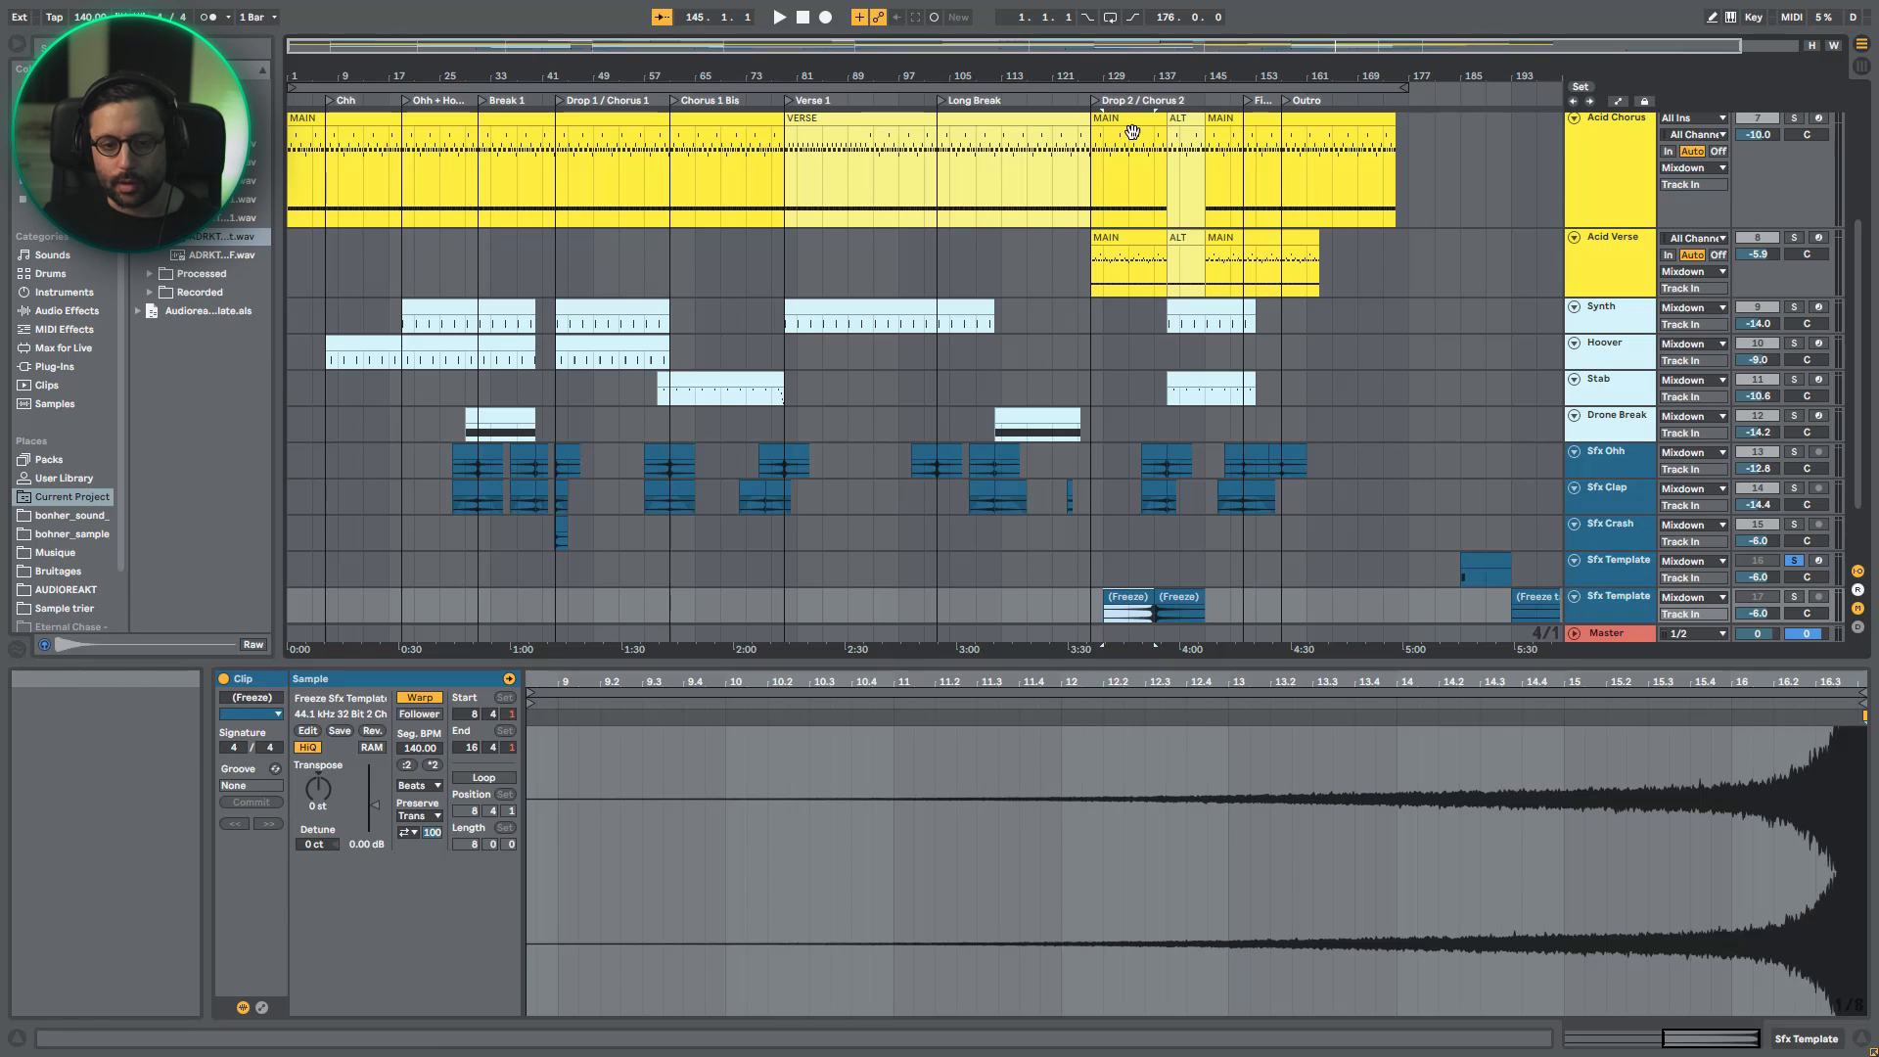
- Enlarge the flattened Sfx Template track and delete the audio from 136.4.4 to 137.1.2 across the clips' join
{"action": "left_click_drag", "start_coordinate": [1565, 662], "coordinate": [1555, 797]}
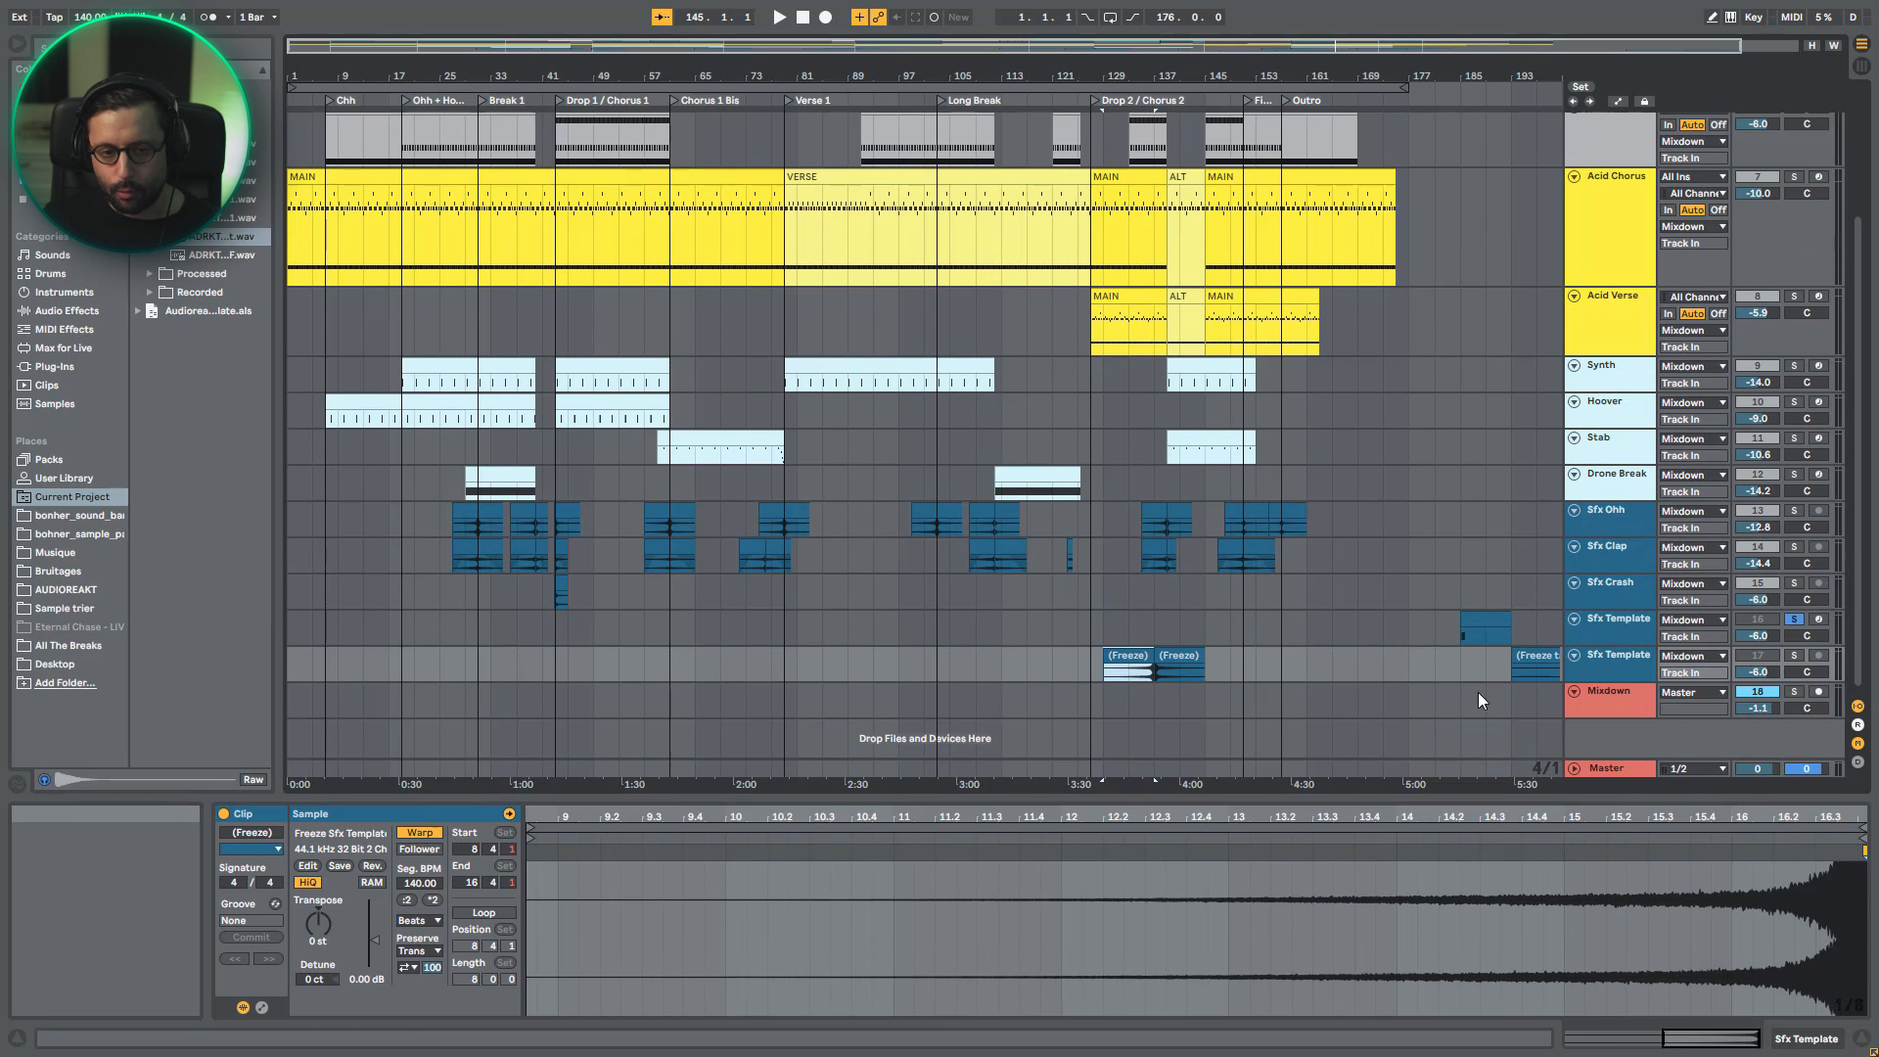
{"action": "left_click_drag", "start_coordinate": [834, 51], "coordinate": [1277, 375]}
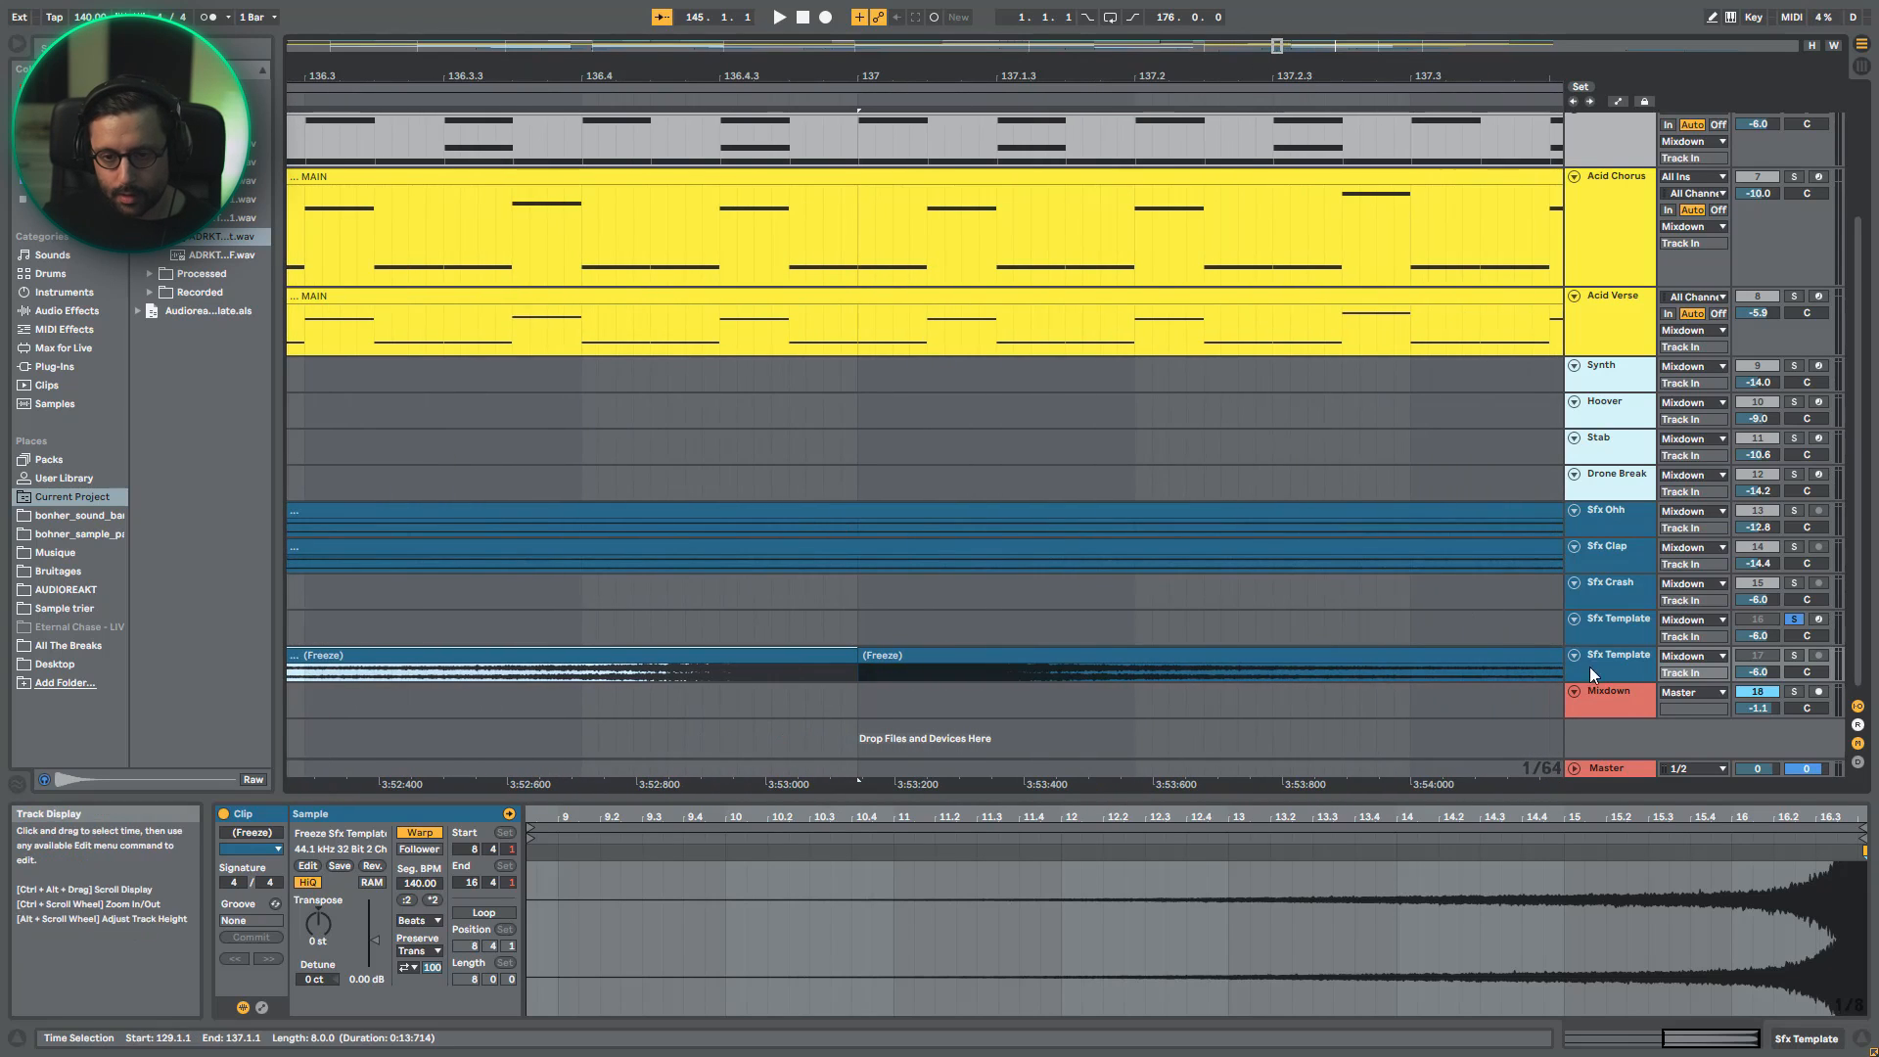
{"action": "left_click_drag", "start_coordinate": [1625, 680], "coordinate": [1625, 797]}
{"action": "scroll", "coordinate": [832, 685], "scroll_direction": "down", "scroll_amount": 1}
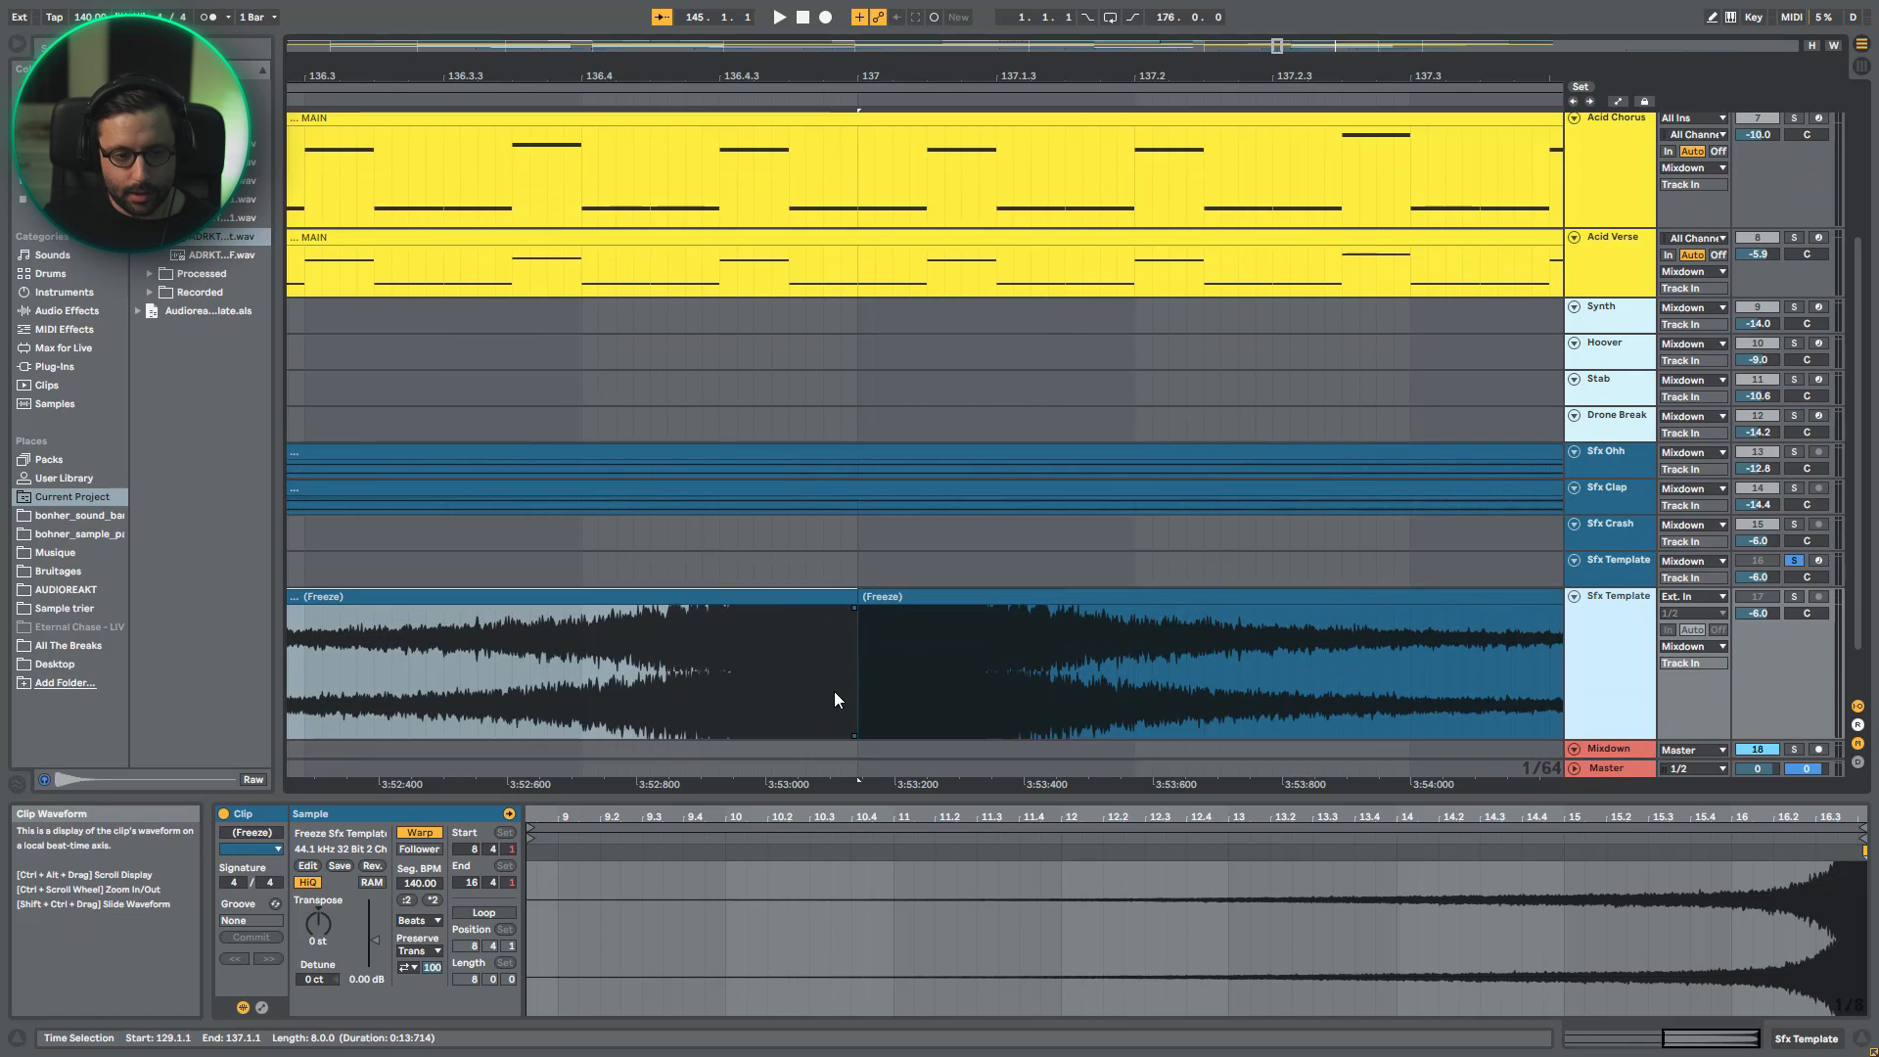
{"action": "left_click", "coordinate": [779, 654]}
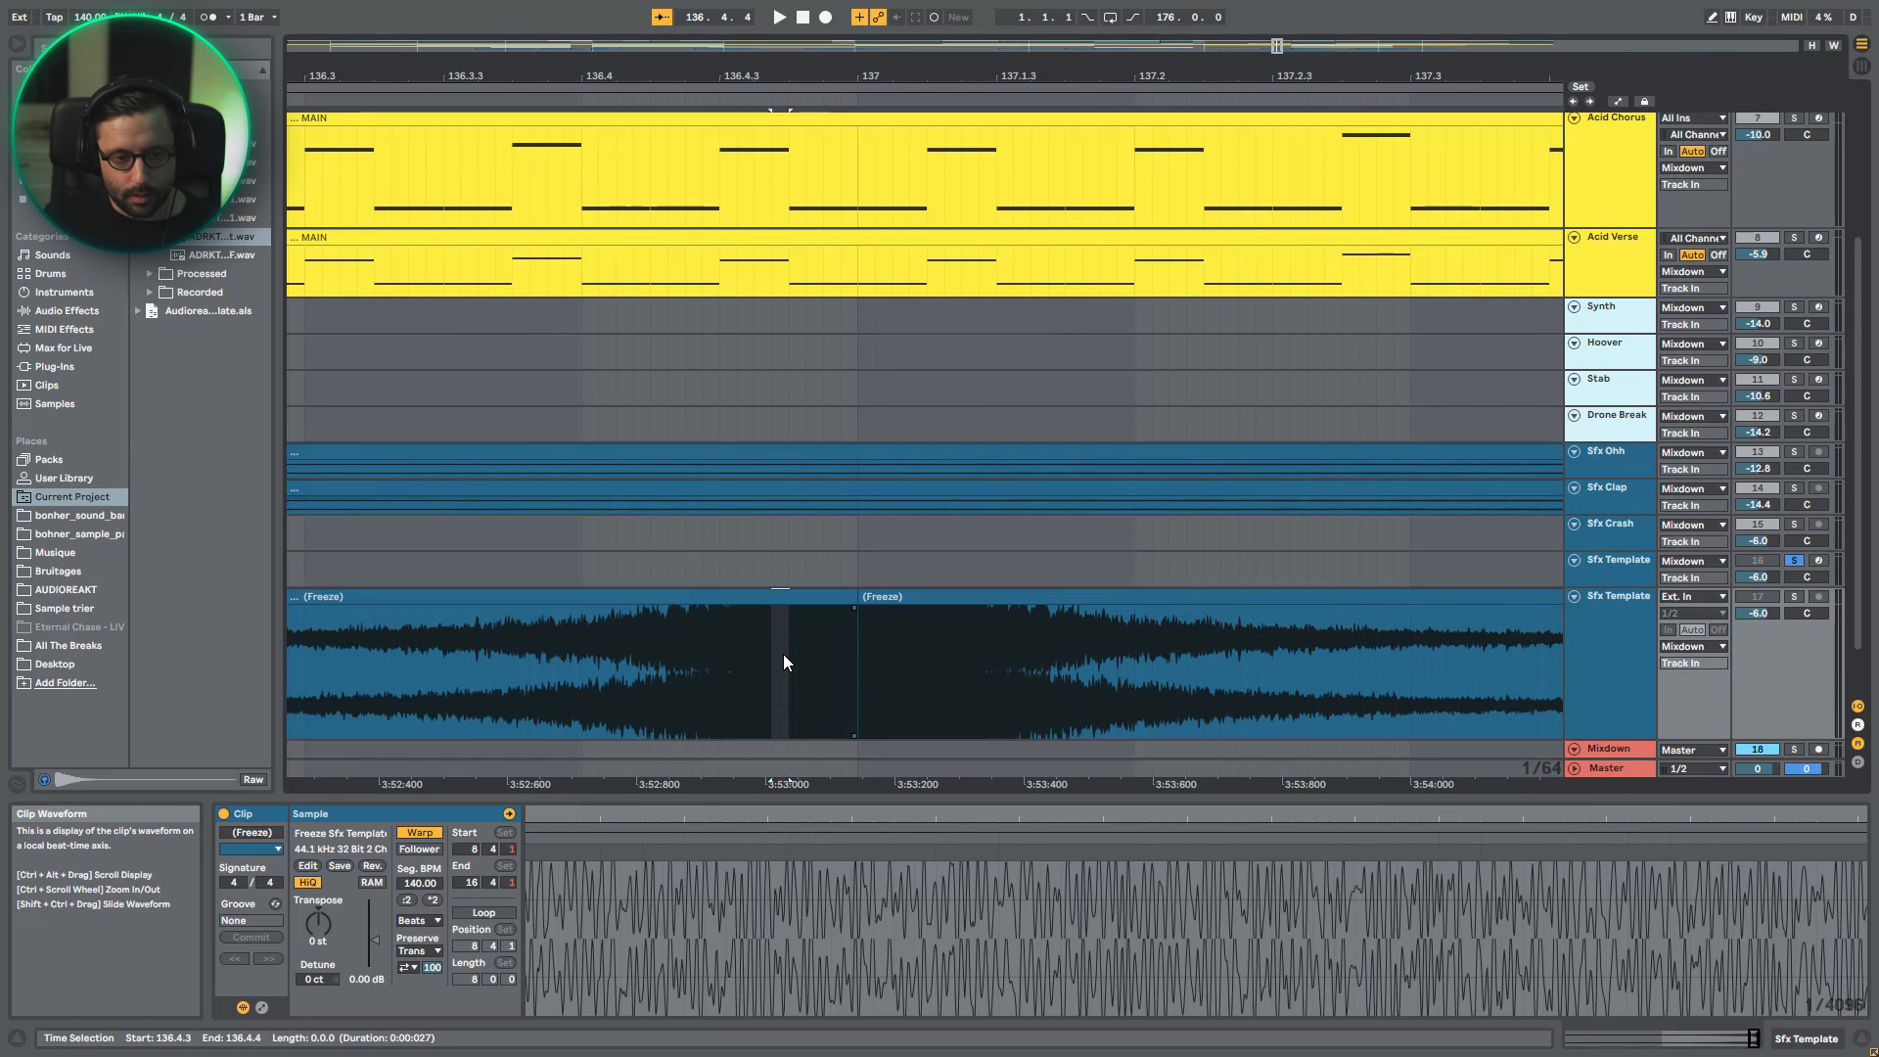
{"action": "left_click_drag", "start_coordinate": [784, 643], "coordinate": [938, 648]}
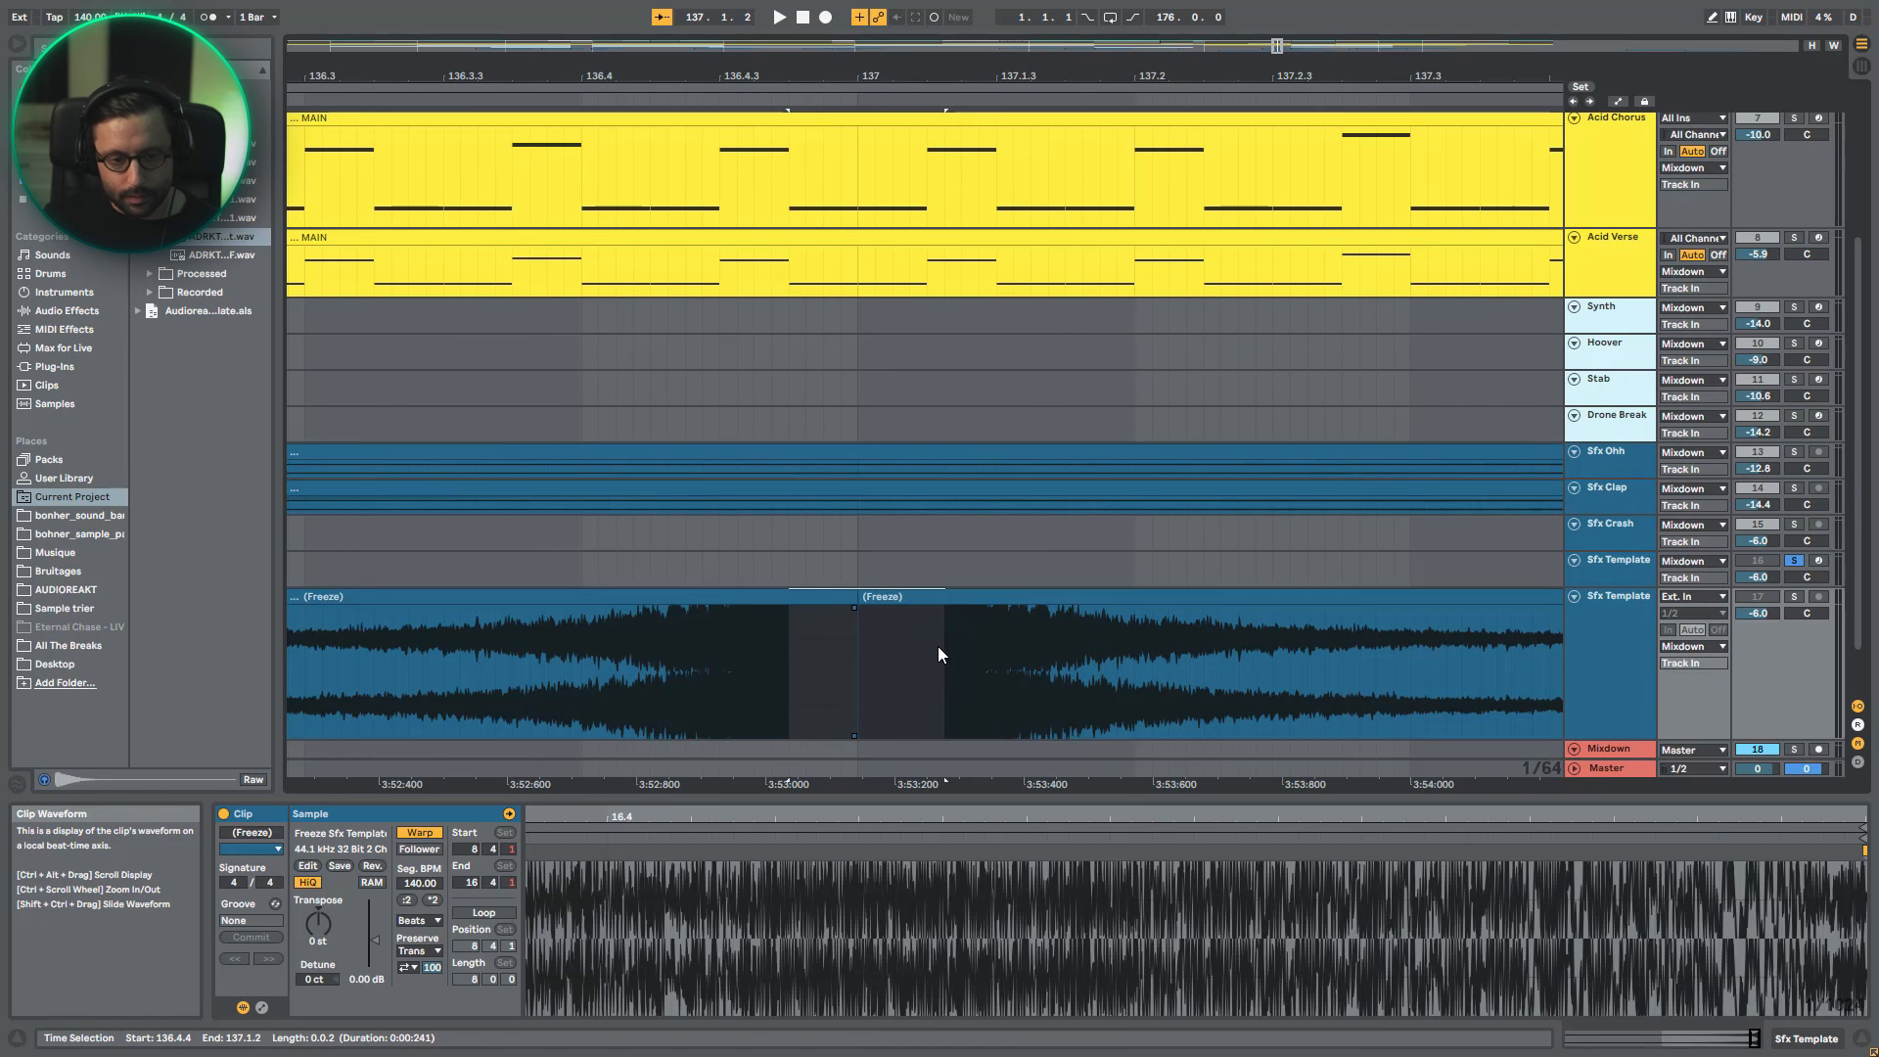
{"action": "key", "text": "Delete"}
- Move the trimmed reversed and forward clips together at bar 137, and play the soloed join from 136.3.3
{"action": "left_click", "coordinate": [837, 631]}
{"action": "left_click_drag", "start_coordinate": [758, 597], "coordinate": [808, 608]}
{"action": "left_click_drag", "start_coordinate": [1021, 603], "coordinate": [950, 604]}
{"action": "left_click", "coordinate": [449, 682]}
{"action": "key", "text": "space"}
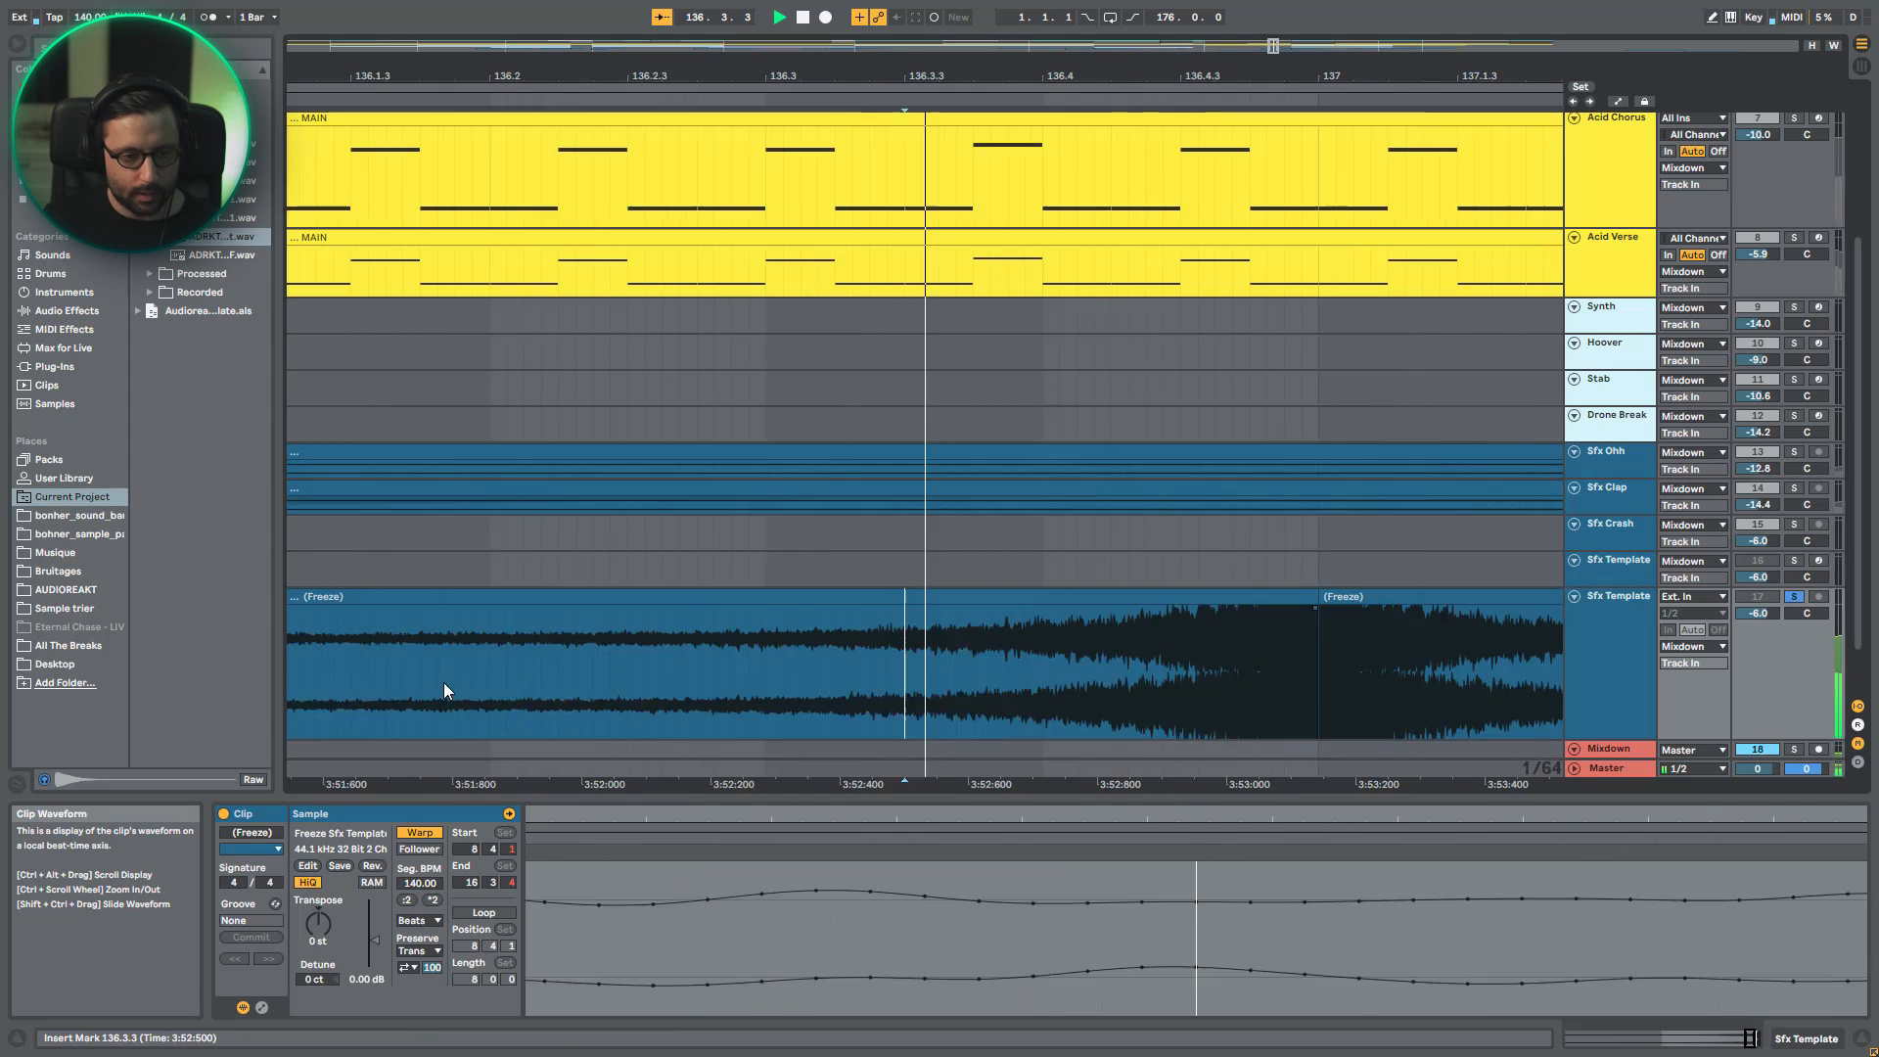
{"action": "key", "text": "space"}
- Delete the flattened copy of the Sfx Template track
{"action": "left_click_drag", "start_coordinate": [1283, 46], "coordinate": [1283, 1]}
{"action": "left_click", "coordinate": [1644, 597]}
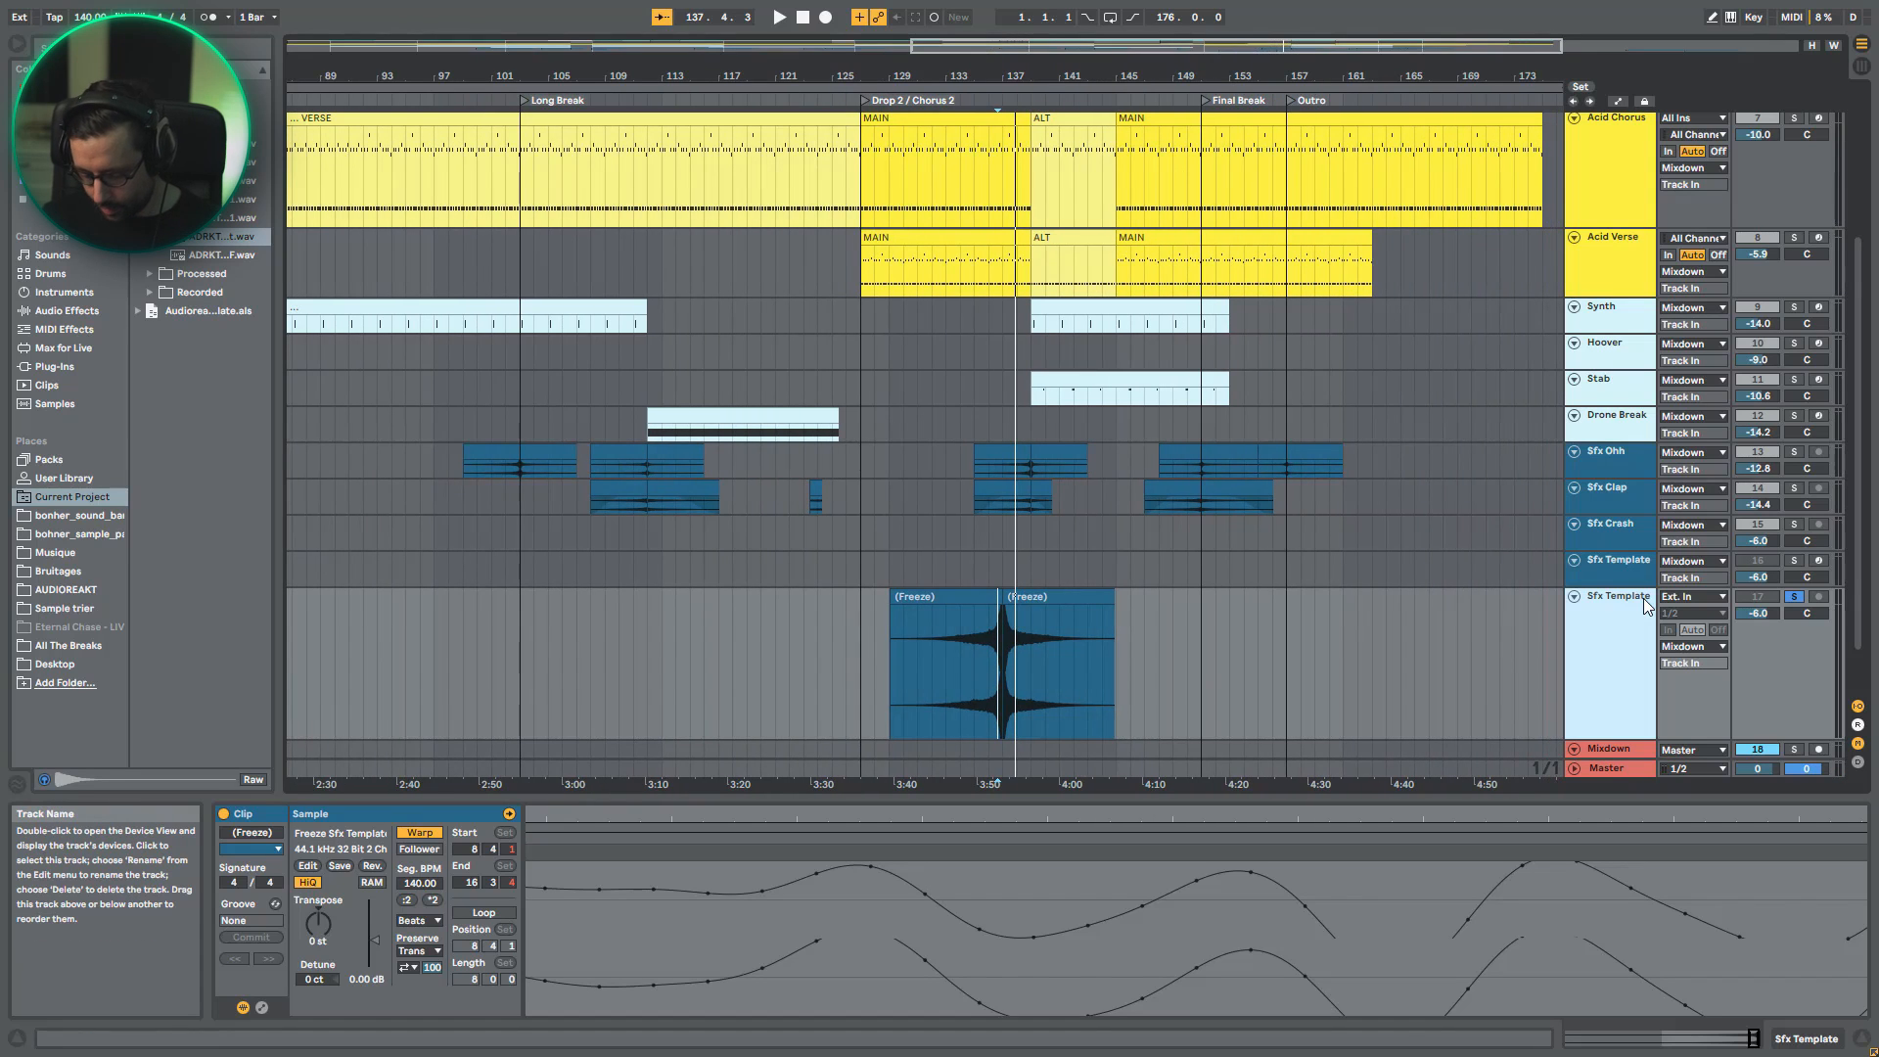
{"action": "key", "text": "Delete"}
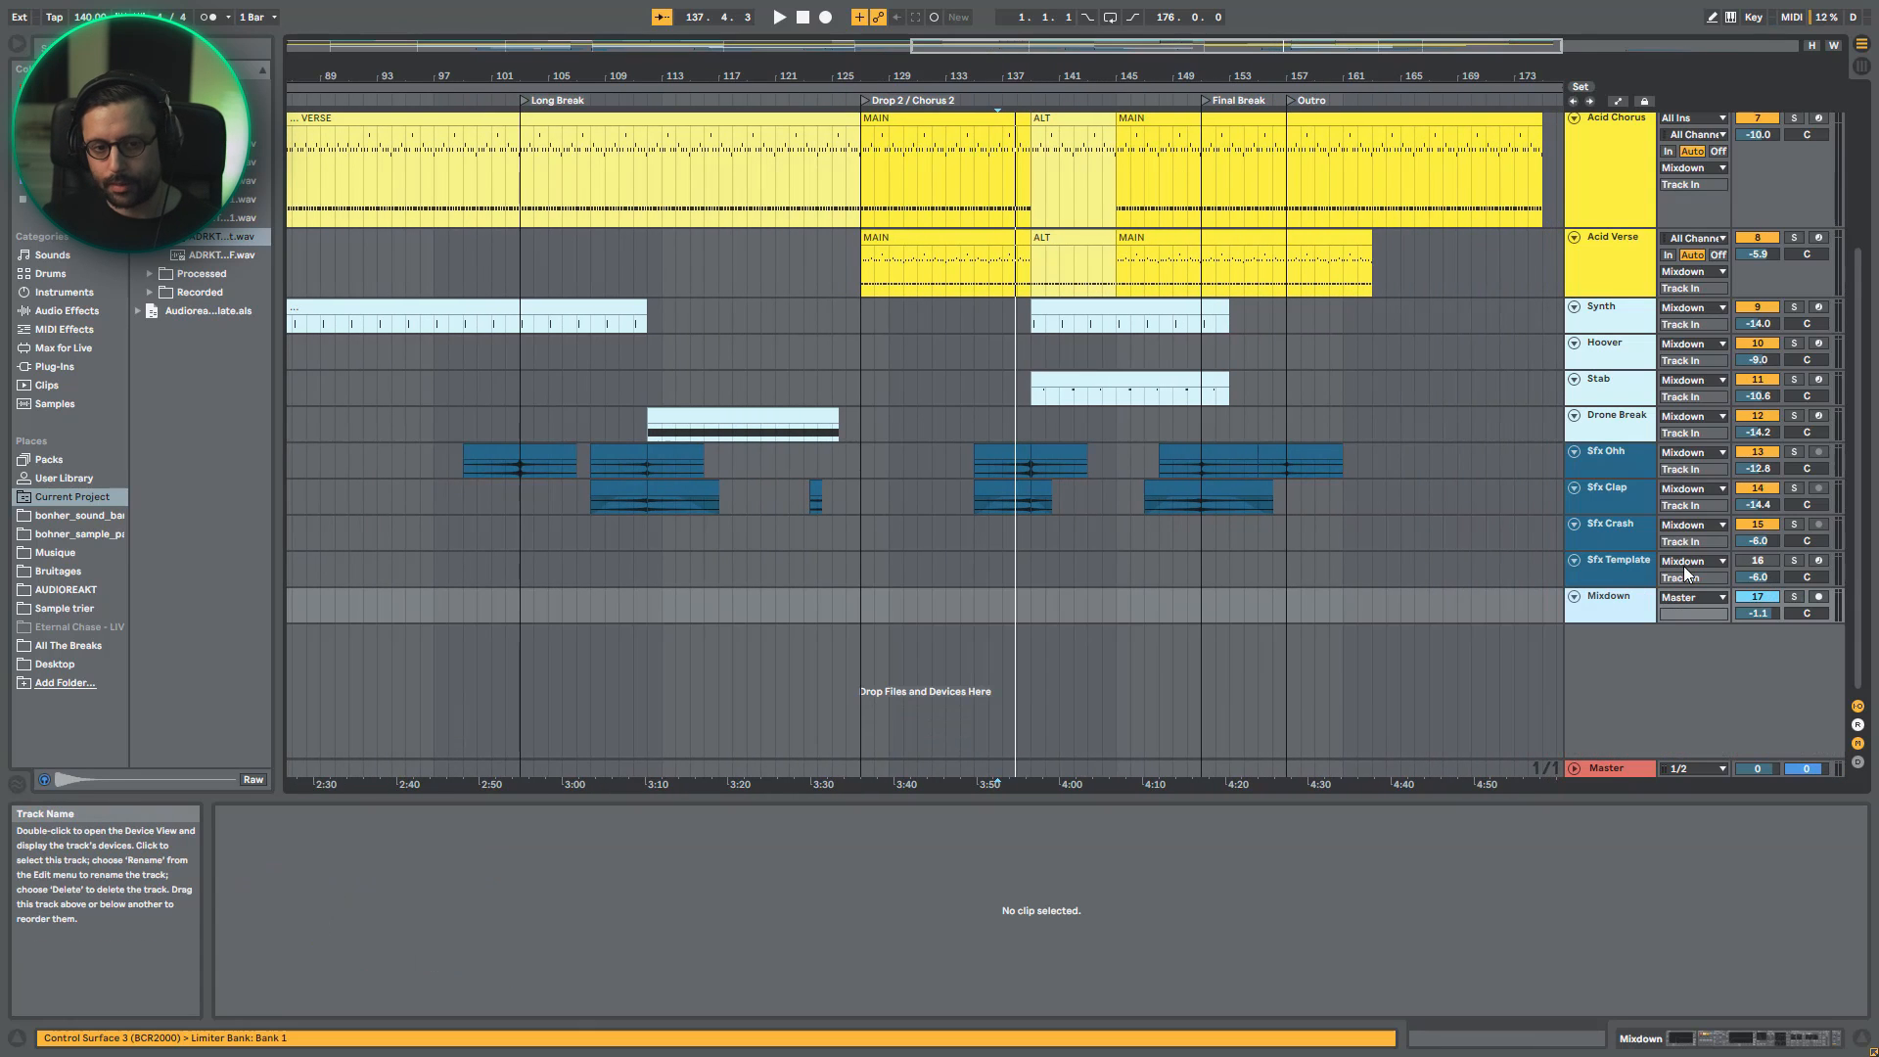
- Show the CRASH pad's sample and devices in the Sfx Template rack, and return to its Reverb, Compressor and EQ Eight
{"action": "left_click", "coordinate": [1612, 497]}
{"action": "double_click", "coordinate": [1611, 571]}
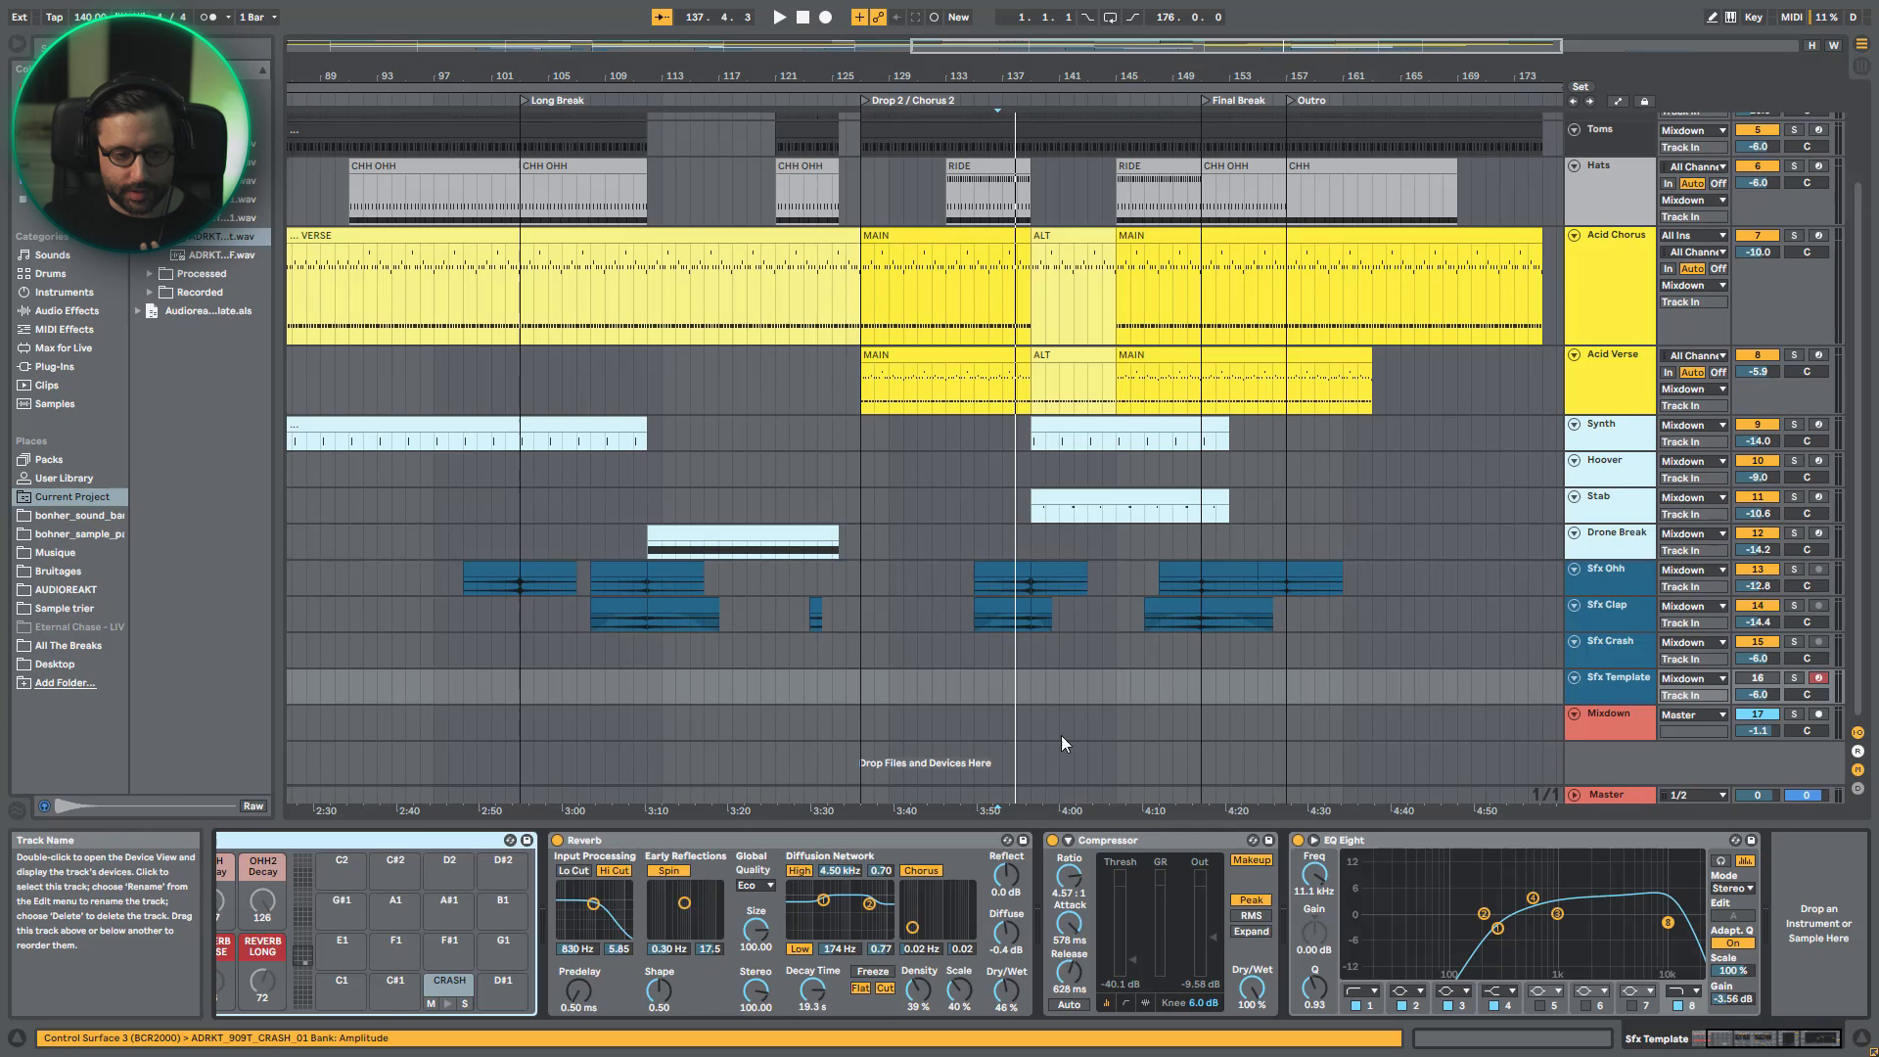
{"action": "left_click", "coordinate": [1730, 1045]}
{"action": "left_click", "coordinate": [610, 980]}
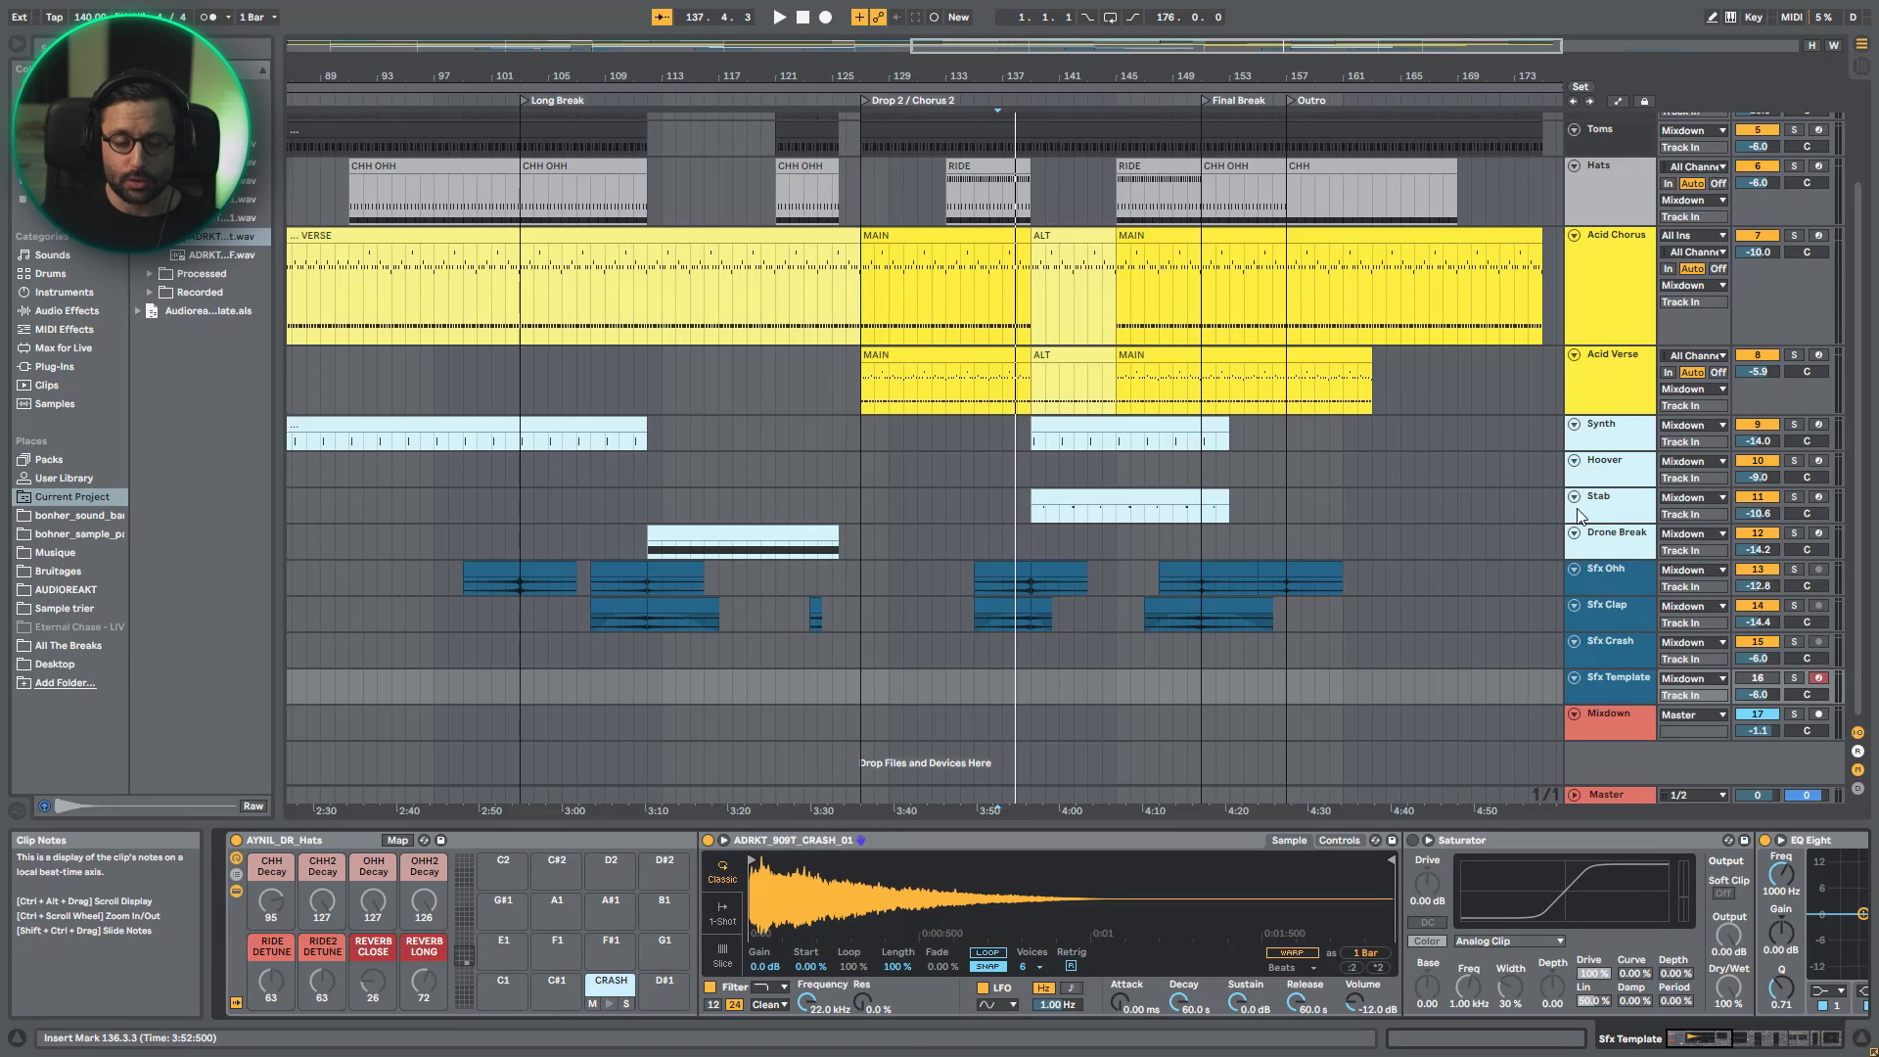
{"action": "mouse_move", "coordinate": [1702, 1036]}
{"action": "left_mouse_down"}
{"action": "mouse_move", "coordinate": [1746, 1037]}
{"action": "mouse_move", "coordinate": [1665, 1037]}
{"action": "left_mouse_up"}
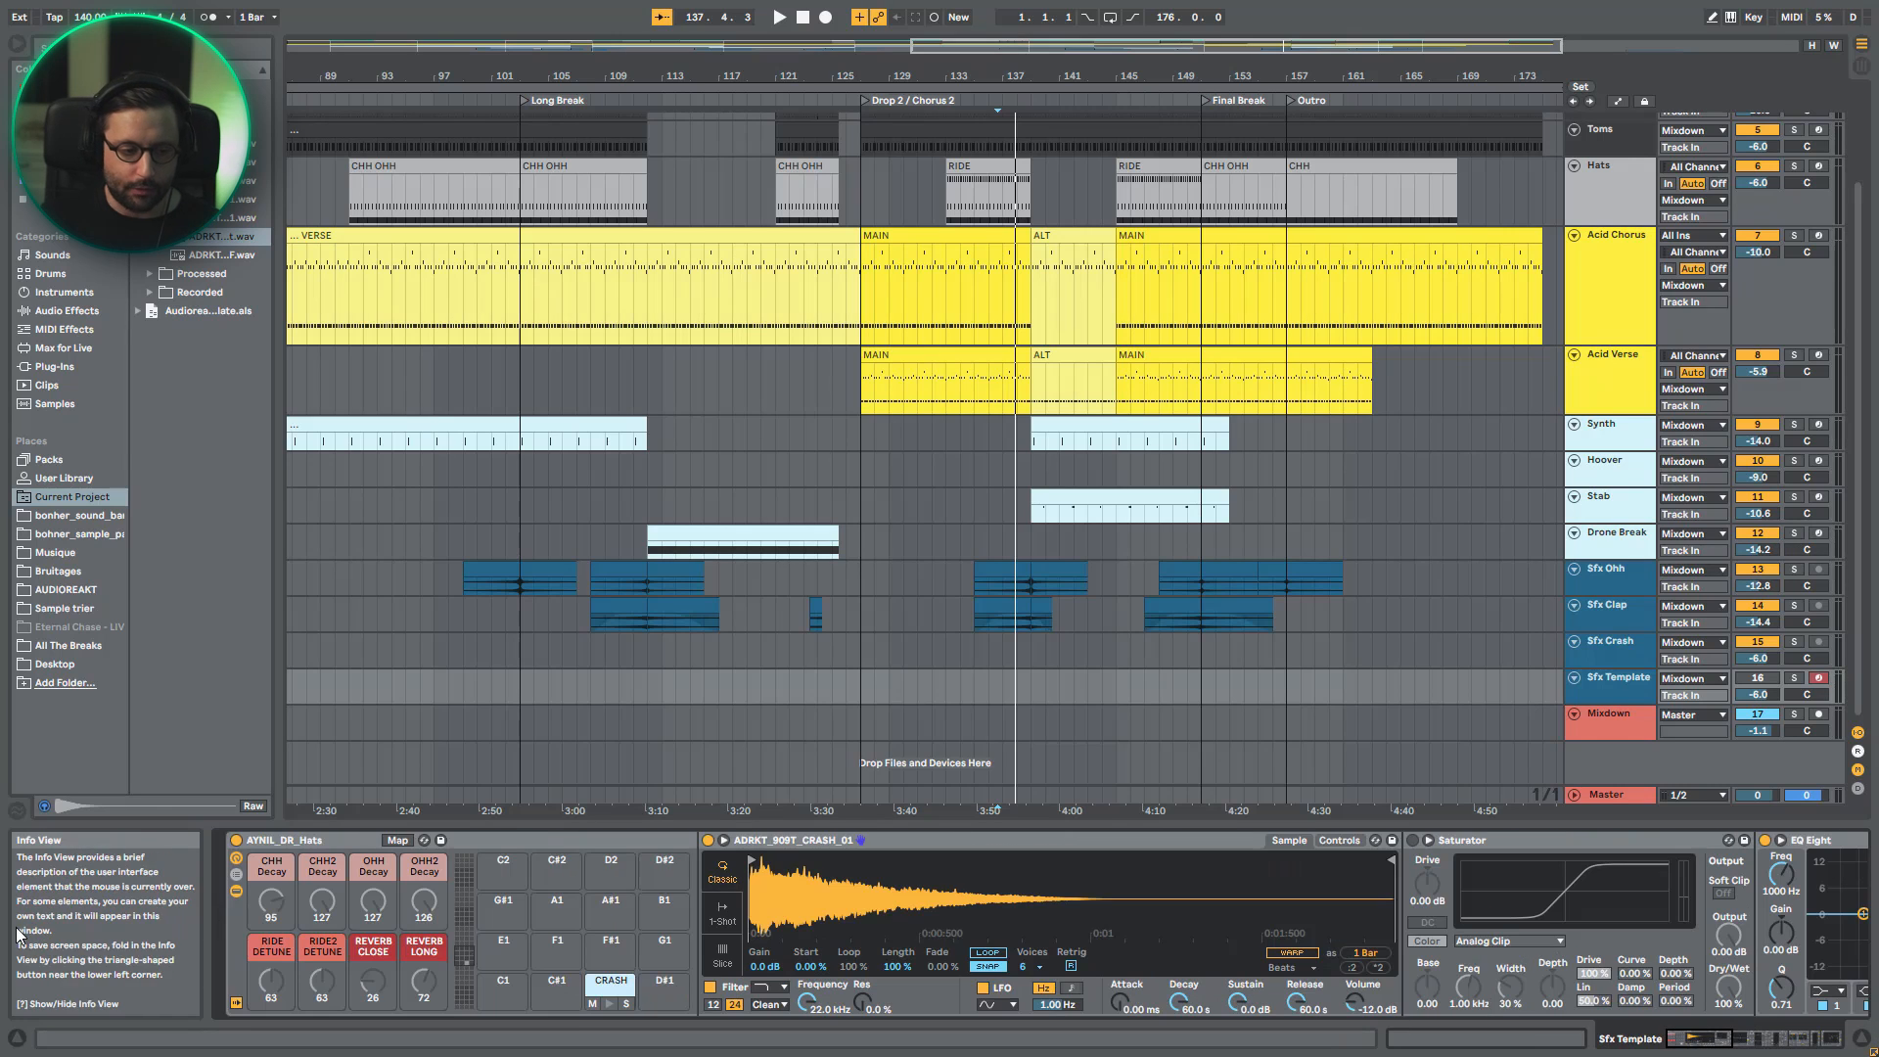
{"action": "left_click", "coordinate": [236, 892]}
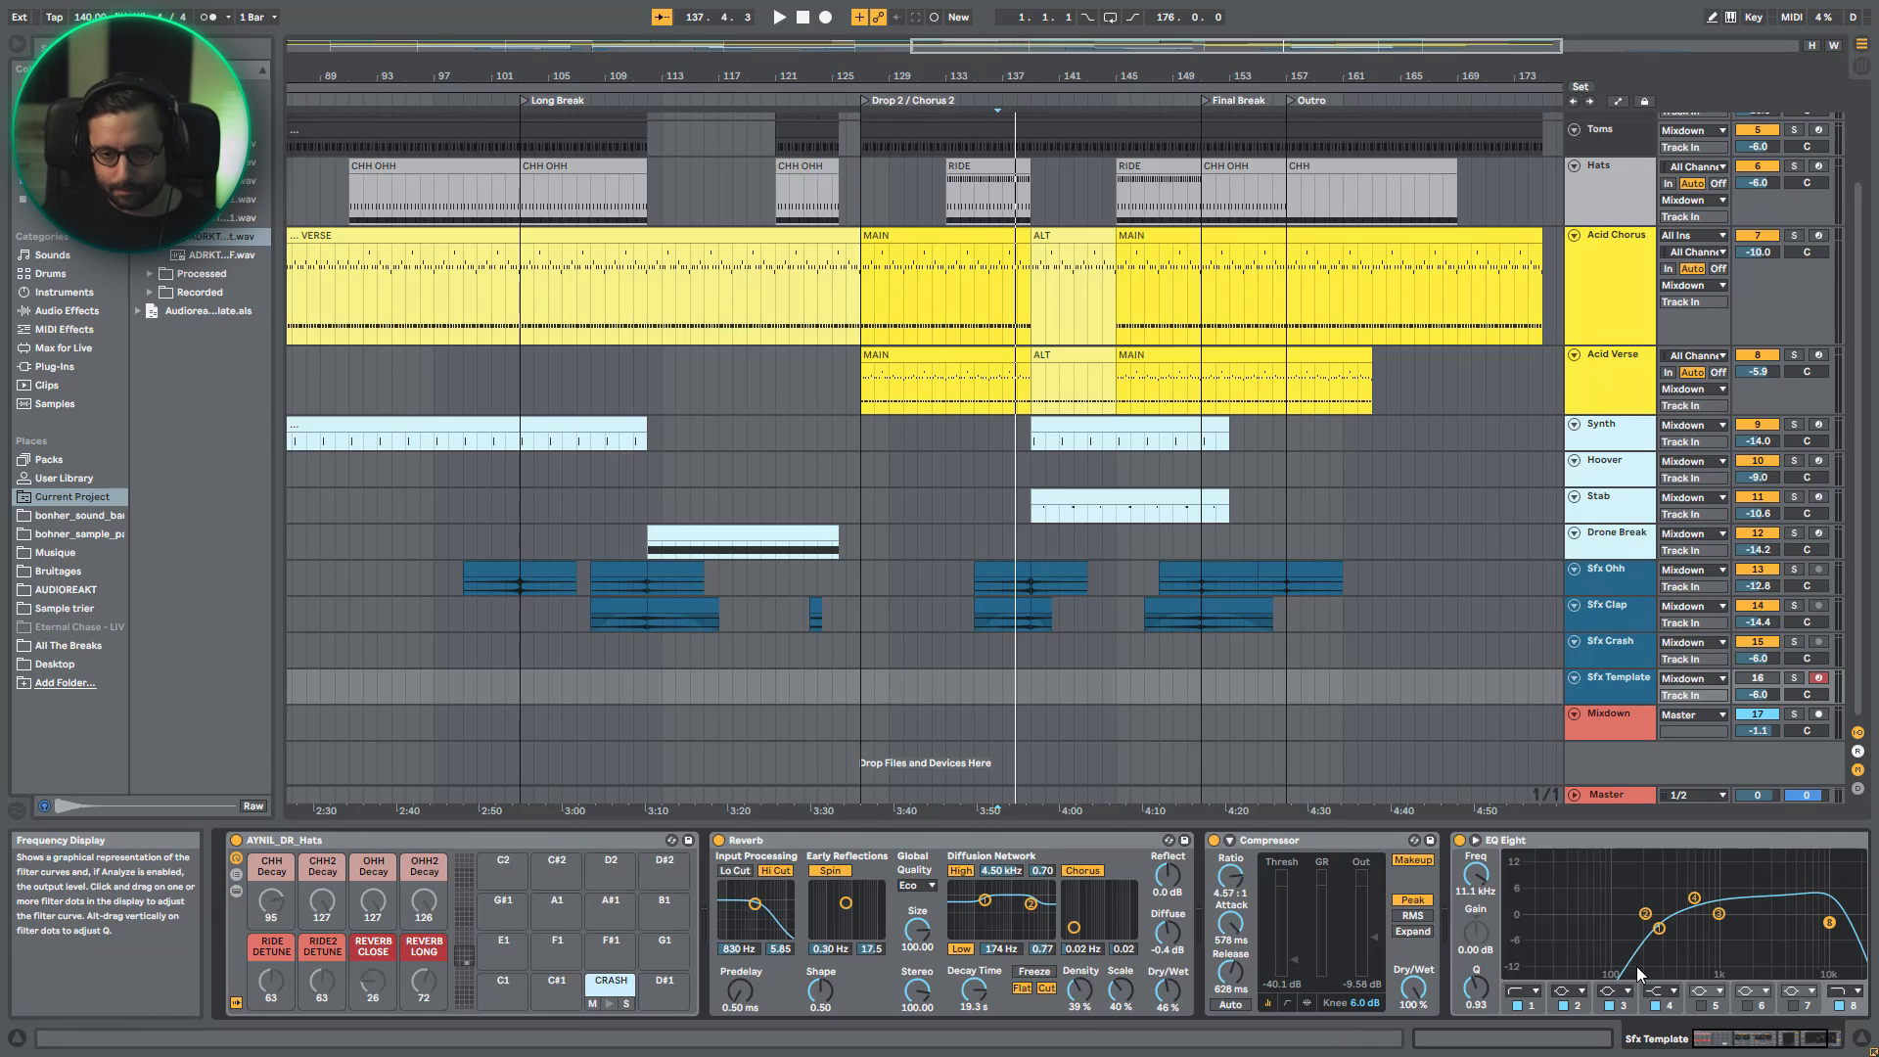
- Review the Mixdown track's device chain, check the Master track, and return to Mixdown's effects
{"action": "left_click", "coordinate": [1616, 724]}
{"action": "left_click", "coordinate": [1626, 711]}
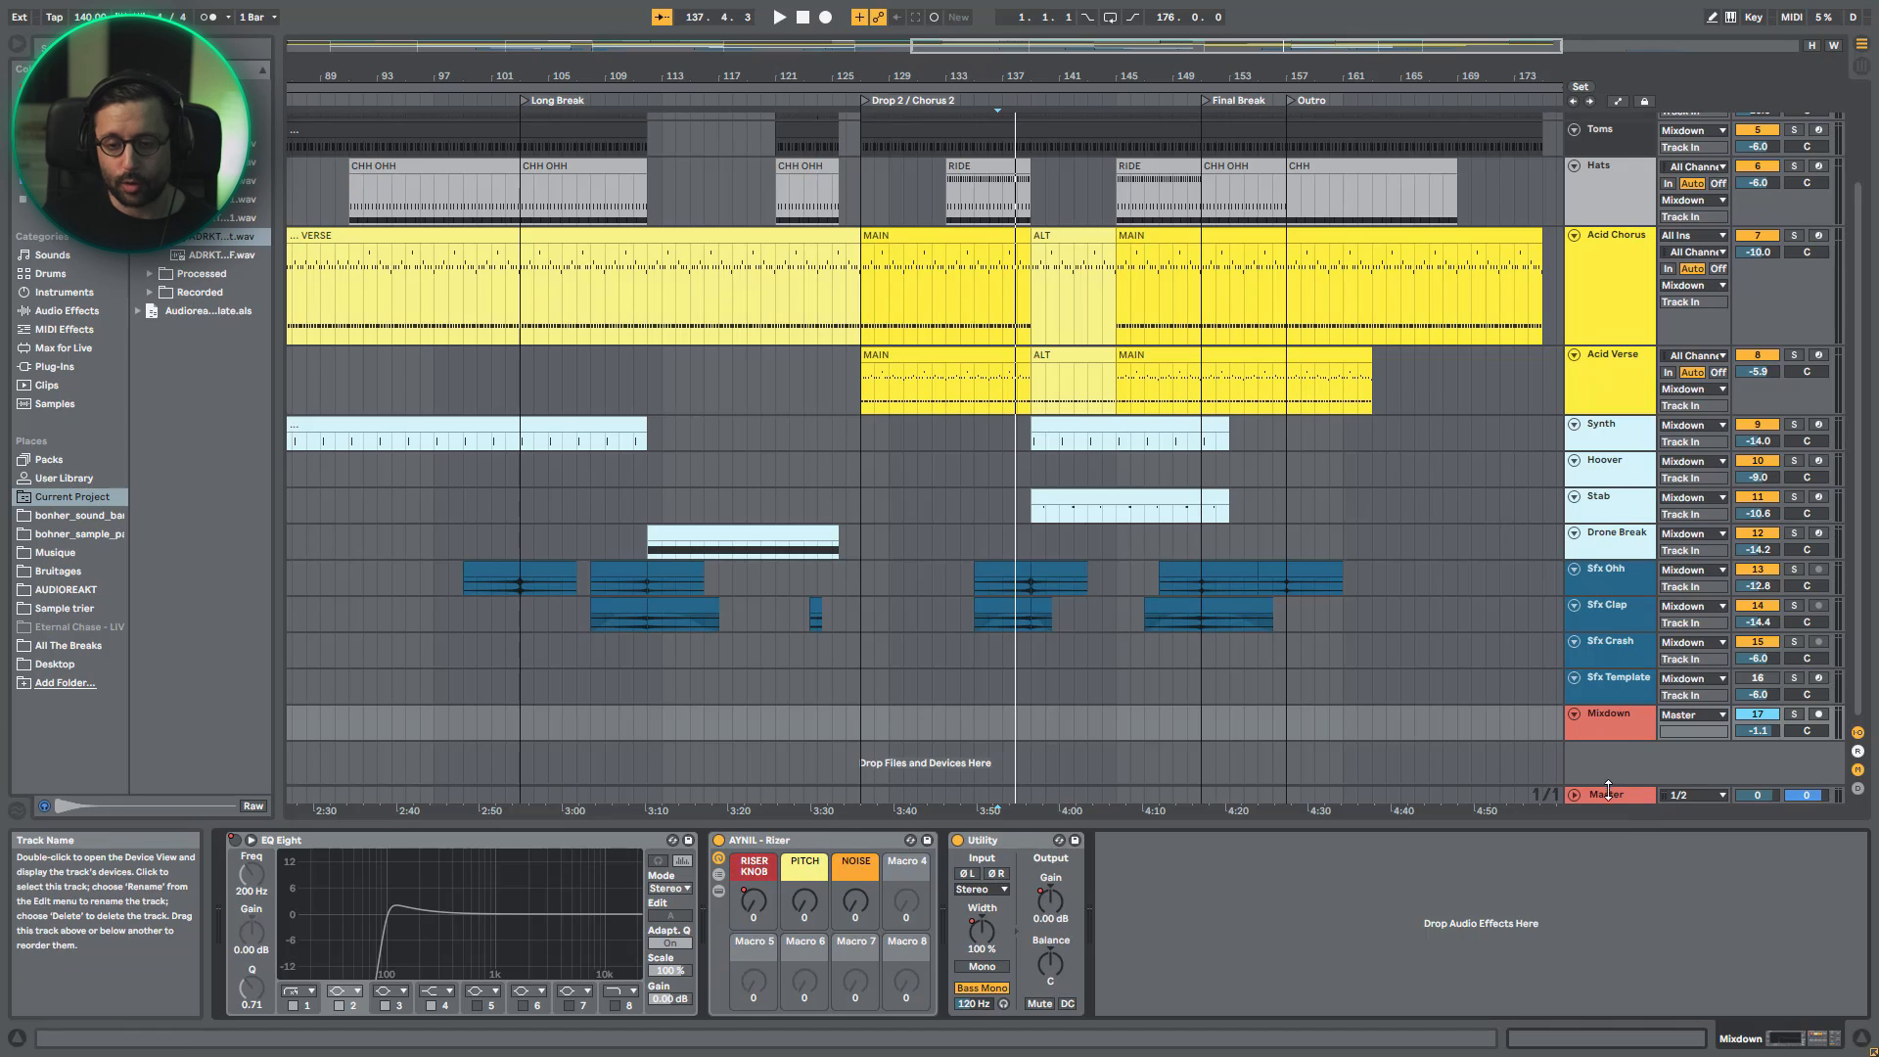
{"action": "left_click", "coordinate": [1607, 799]}
{"action": "left_click", "coordinate": [1621, 729]}
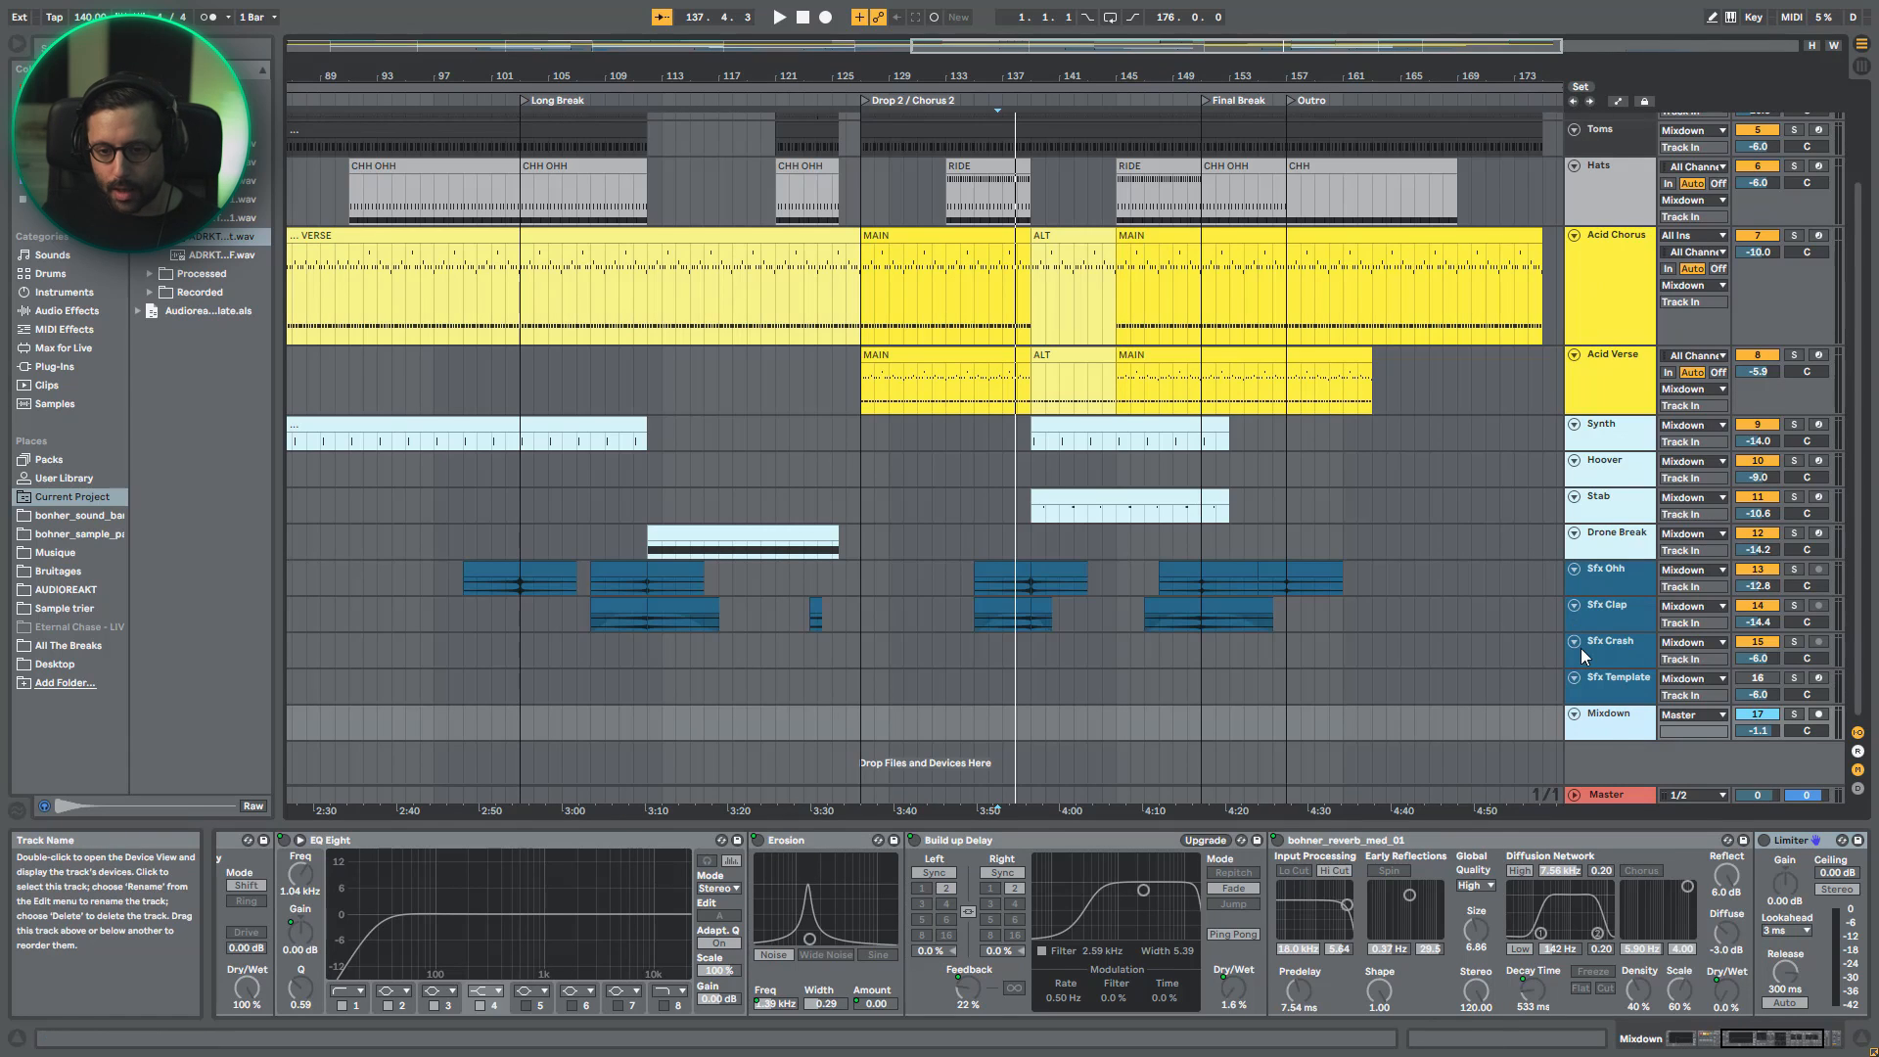
- Return to the start of the Mixdown track's device chain and hide the devices inside its AYNIL - Rizer rack
{"action": "double_click", "coordinate": [1613, 728]}
{"action": "left_click", "coordinate": [1691, 1038]}
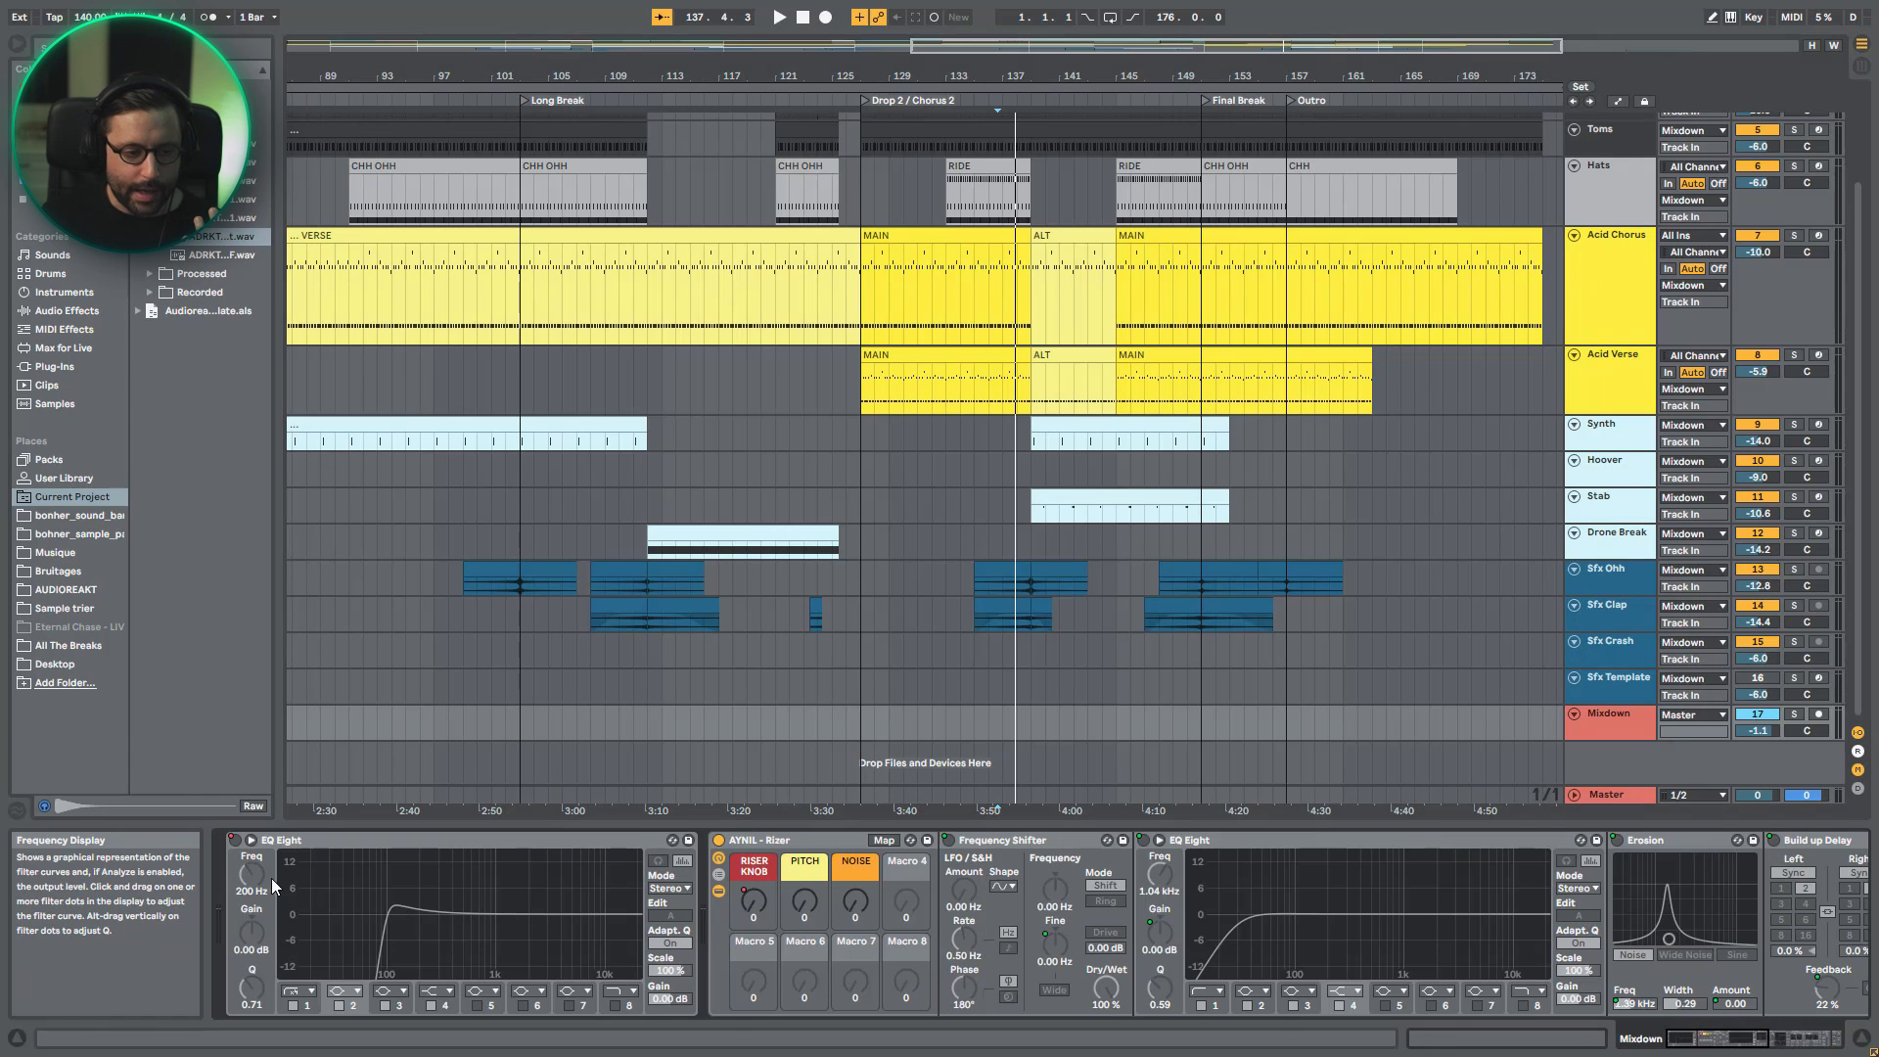
{"action": "left_click", "coordinate": [717, 890]}
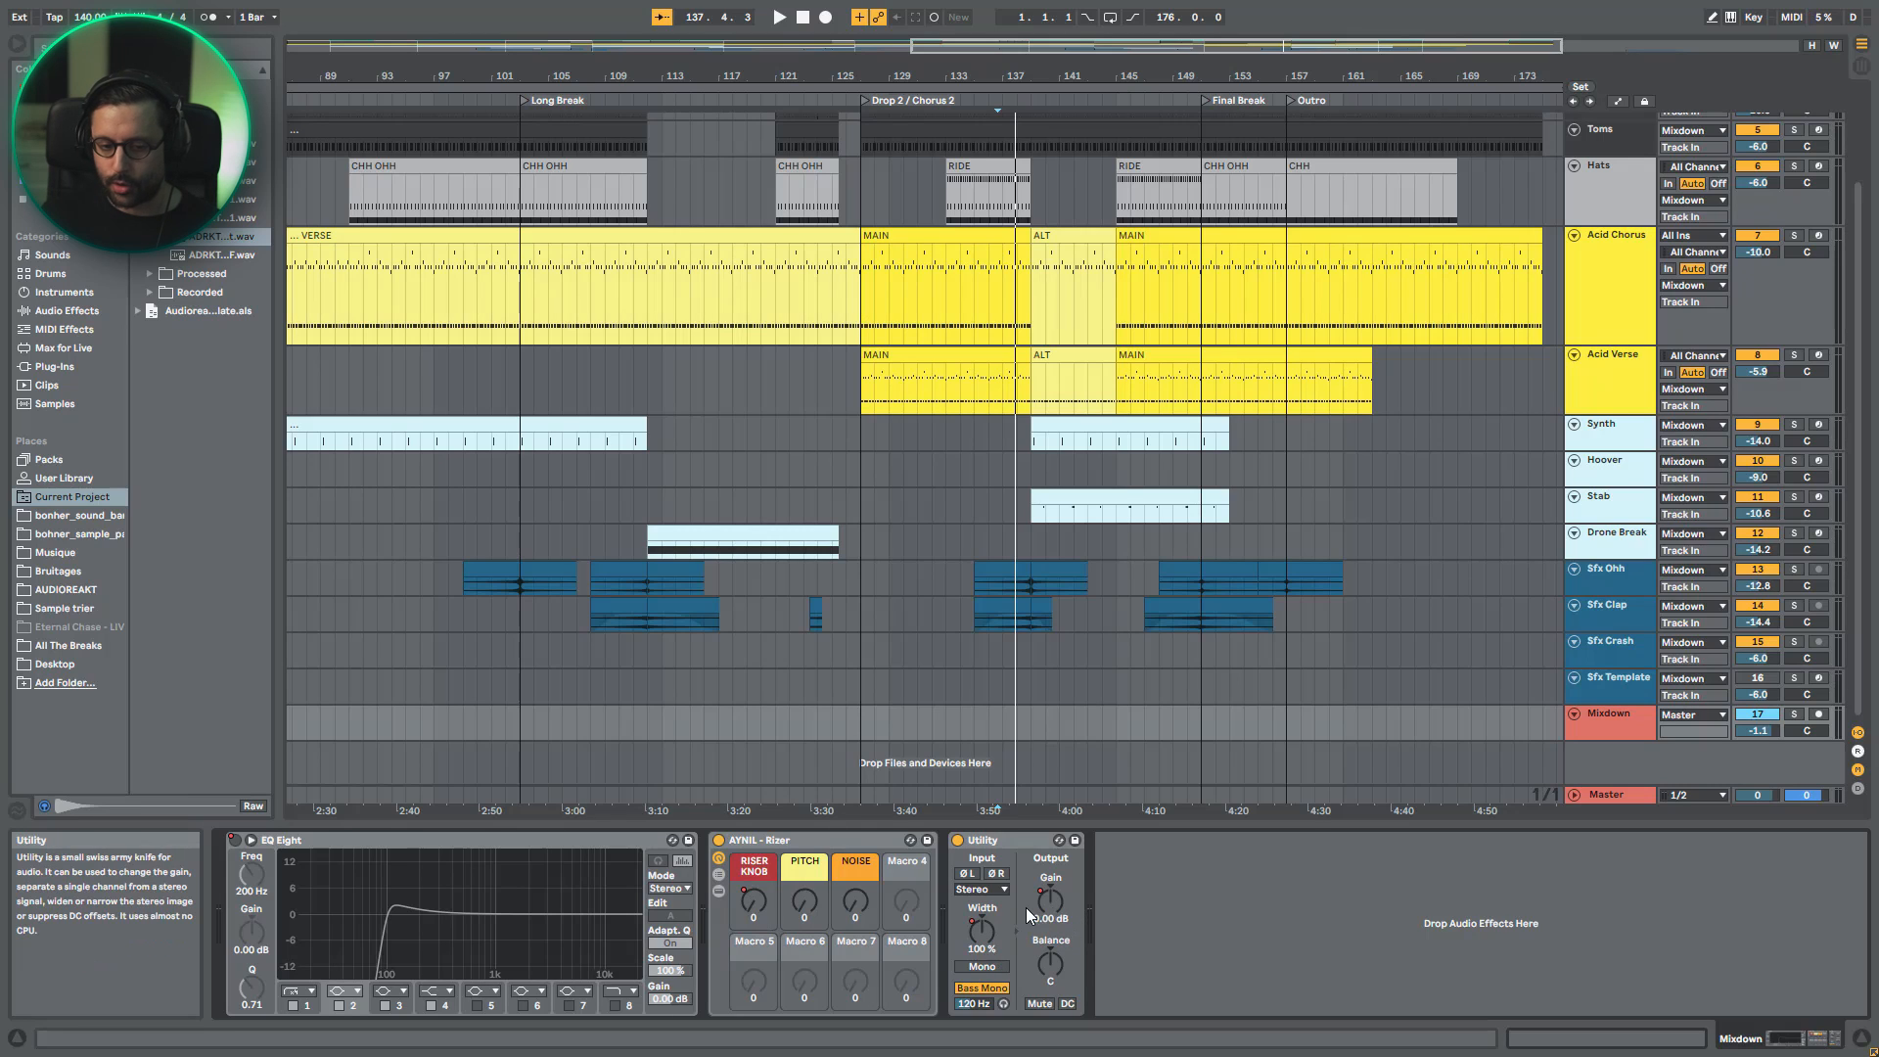
- Inspect the devices inside the Master track's ADRKT_AT2_AT_MasteringChain rack, and collapse the rack back to its macros
{"action": "left_click", "coordinate": [1611, 795]}
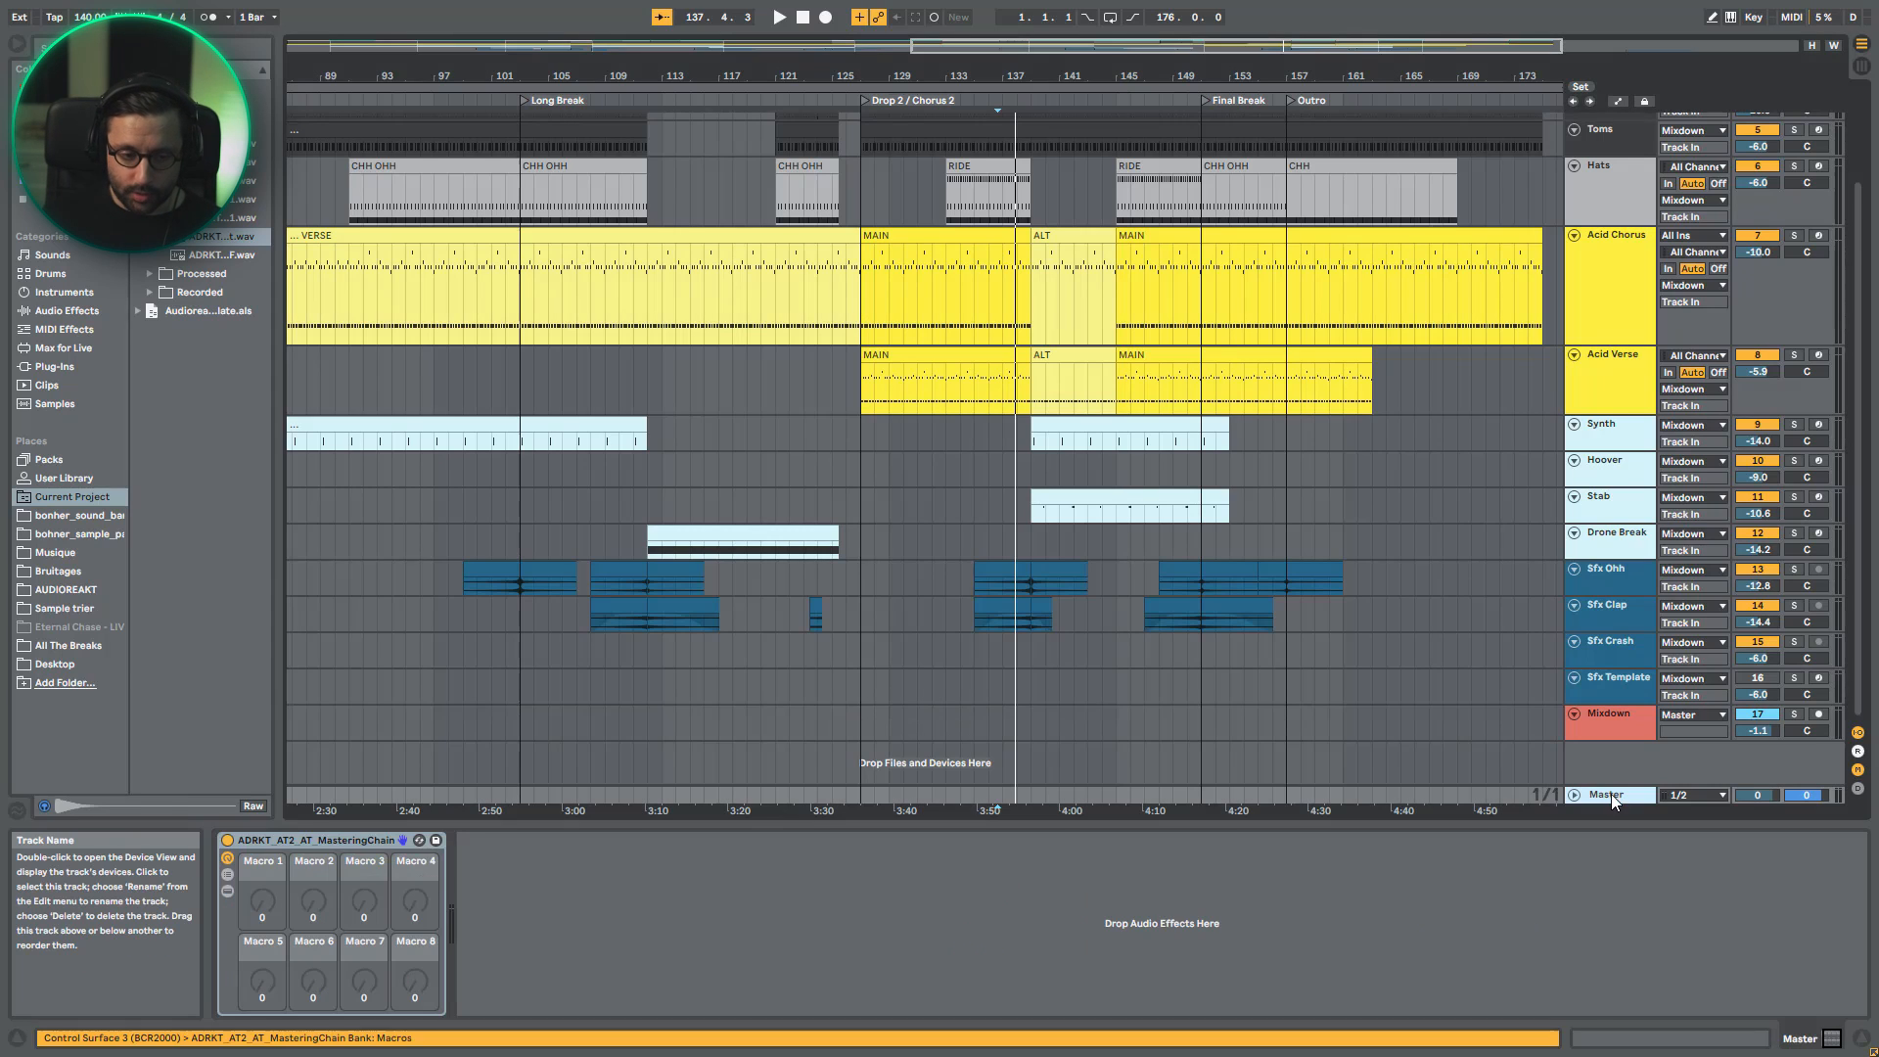
{"action": "left_click", "coordinate": [228, 890]}
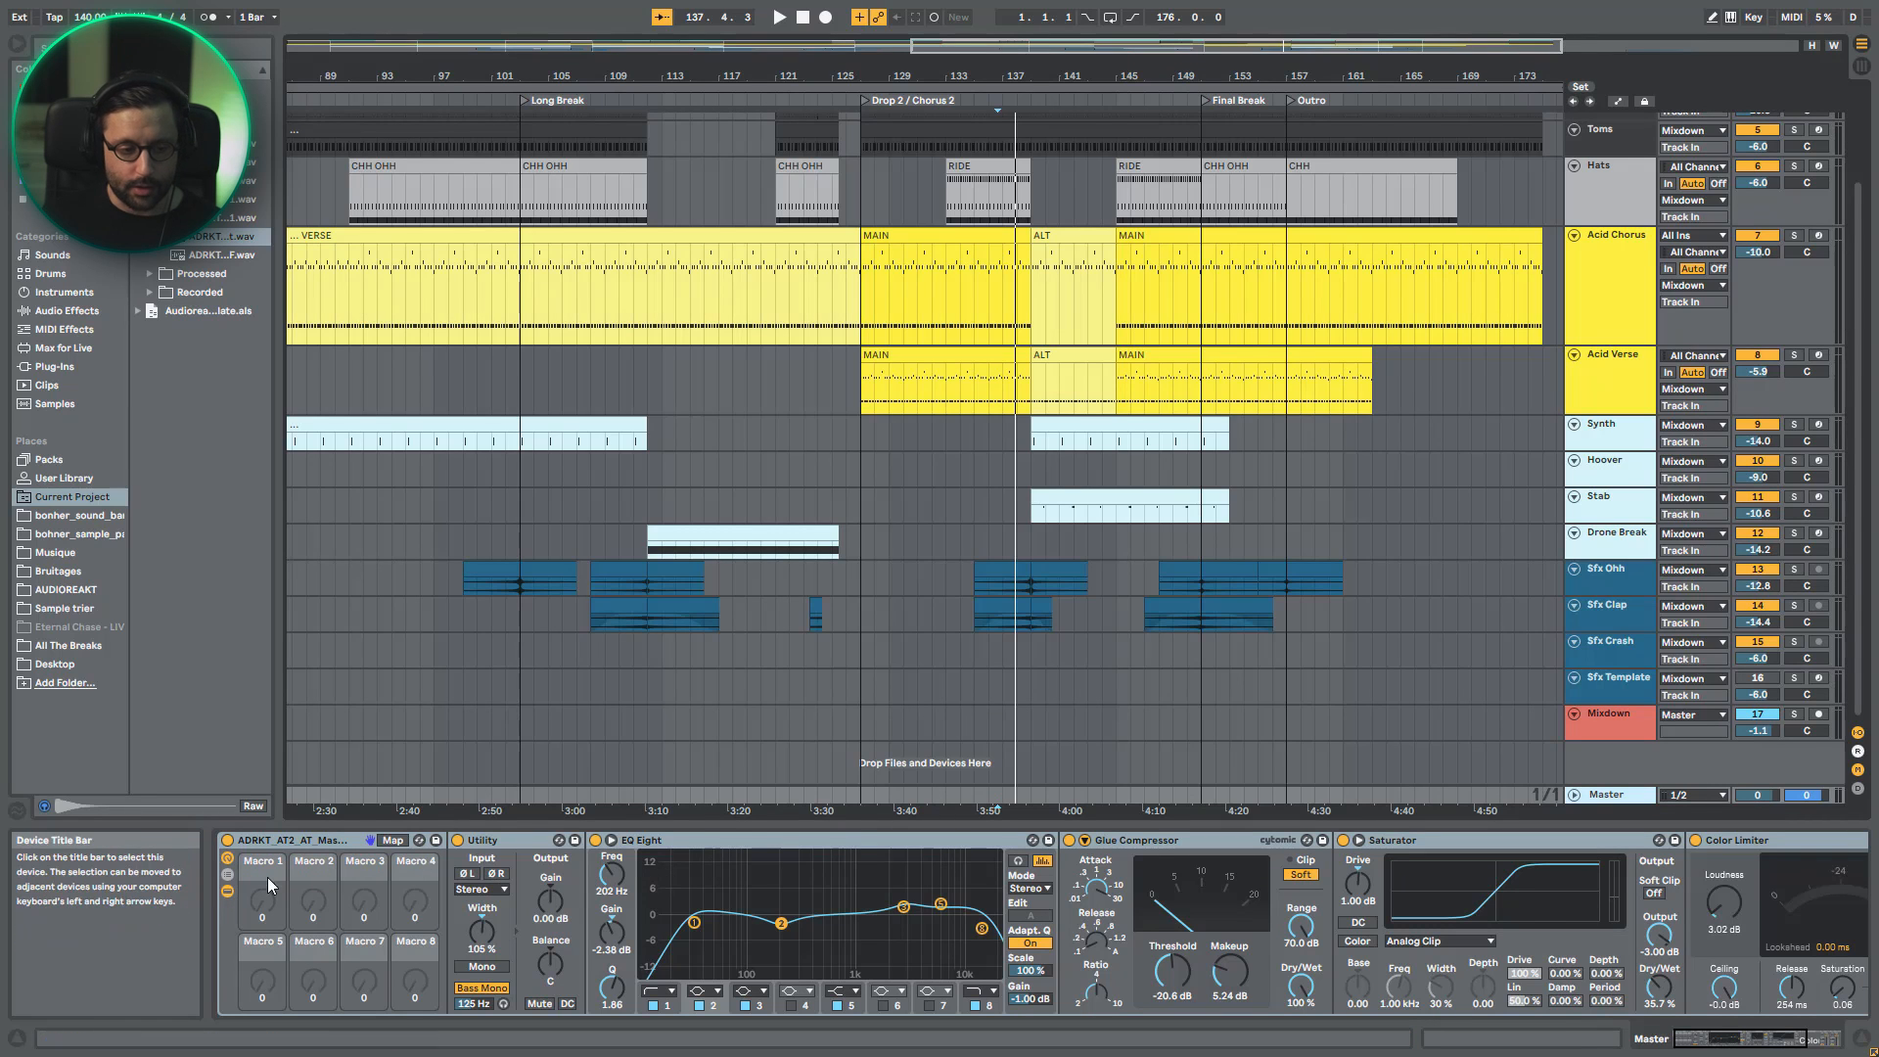
{"action": "left_click", "coordinate": [228, 890]}
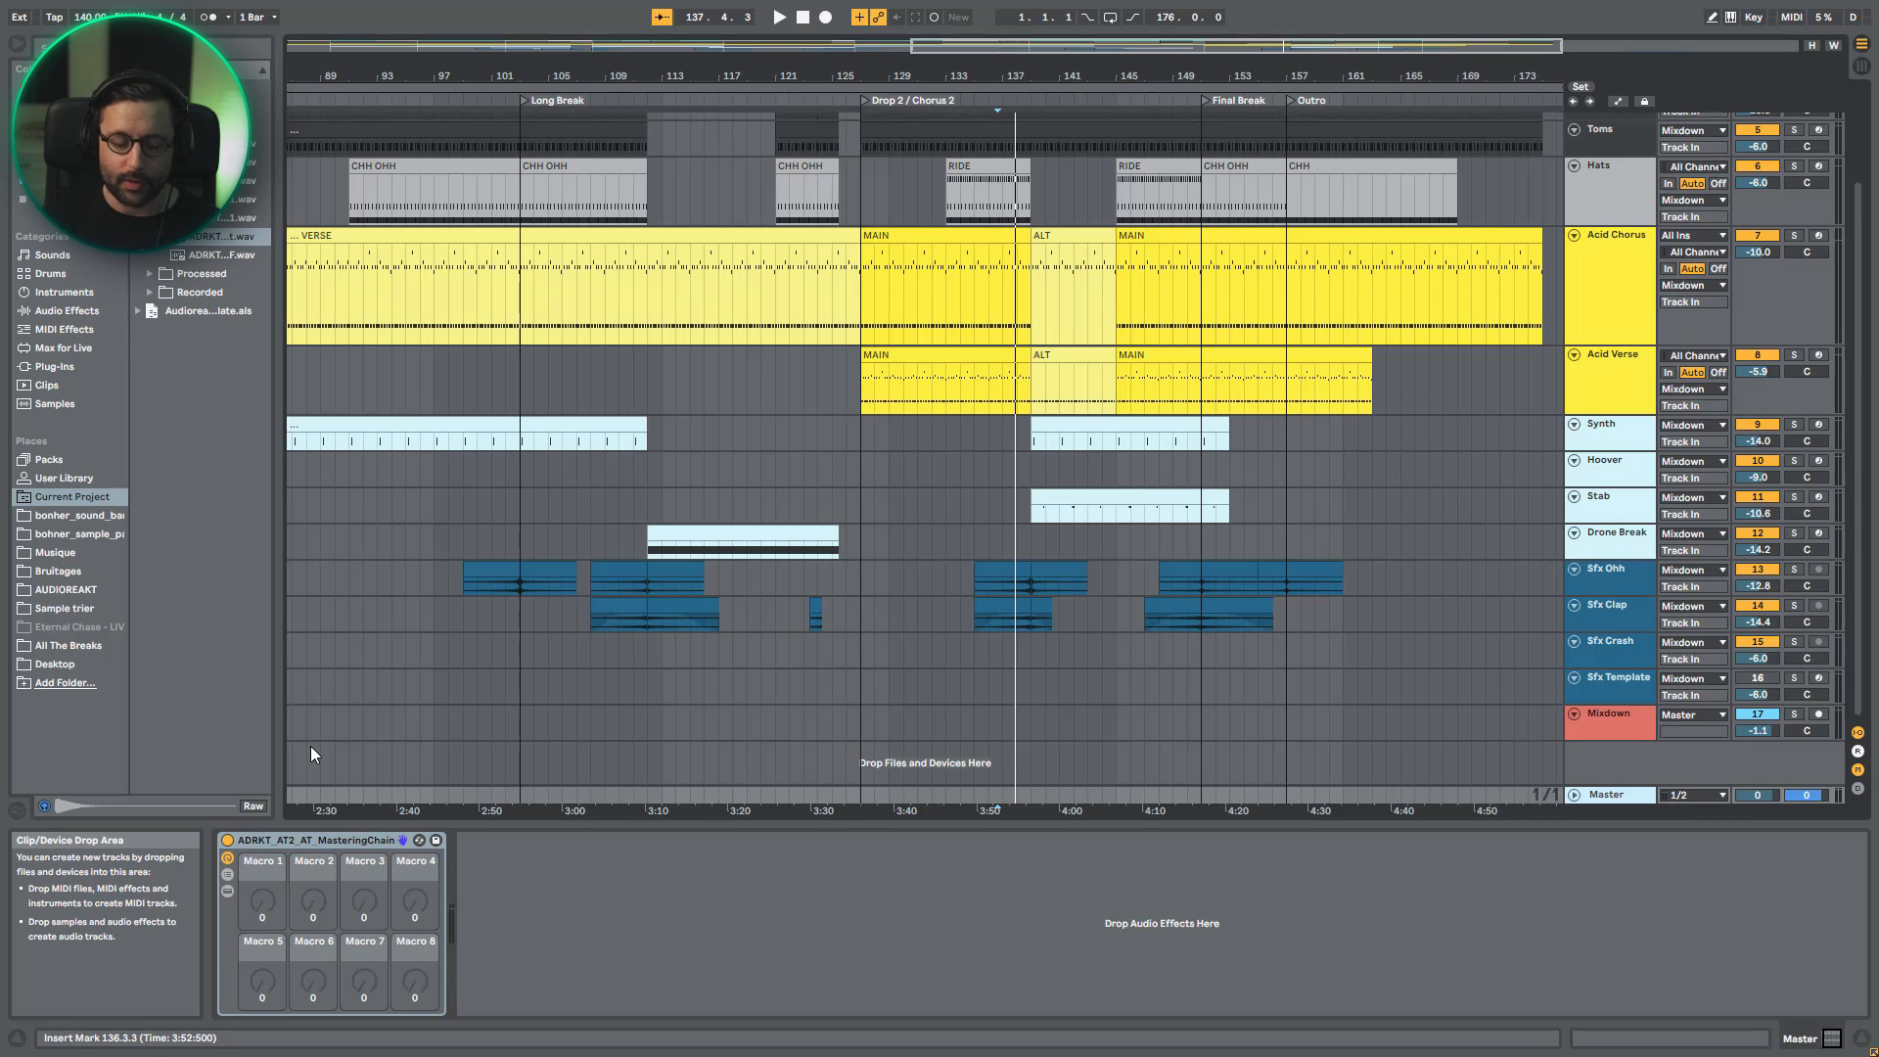
- Place Mixdown's EQ Eight, AYNIL - Rizer and Utility on the Master track ahead of the mastering chain rack
{"action": "left_click", "coordinate": [1601, 720]}
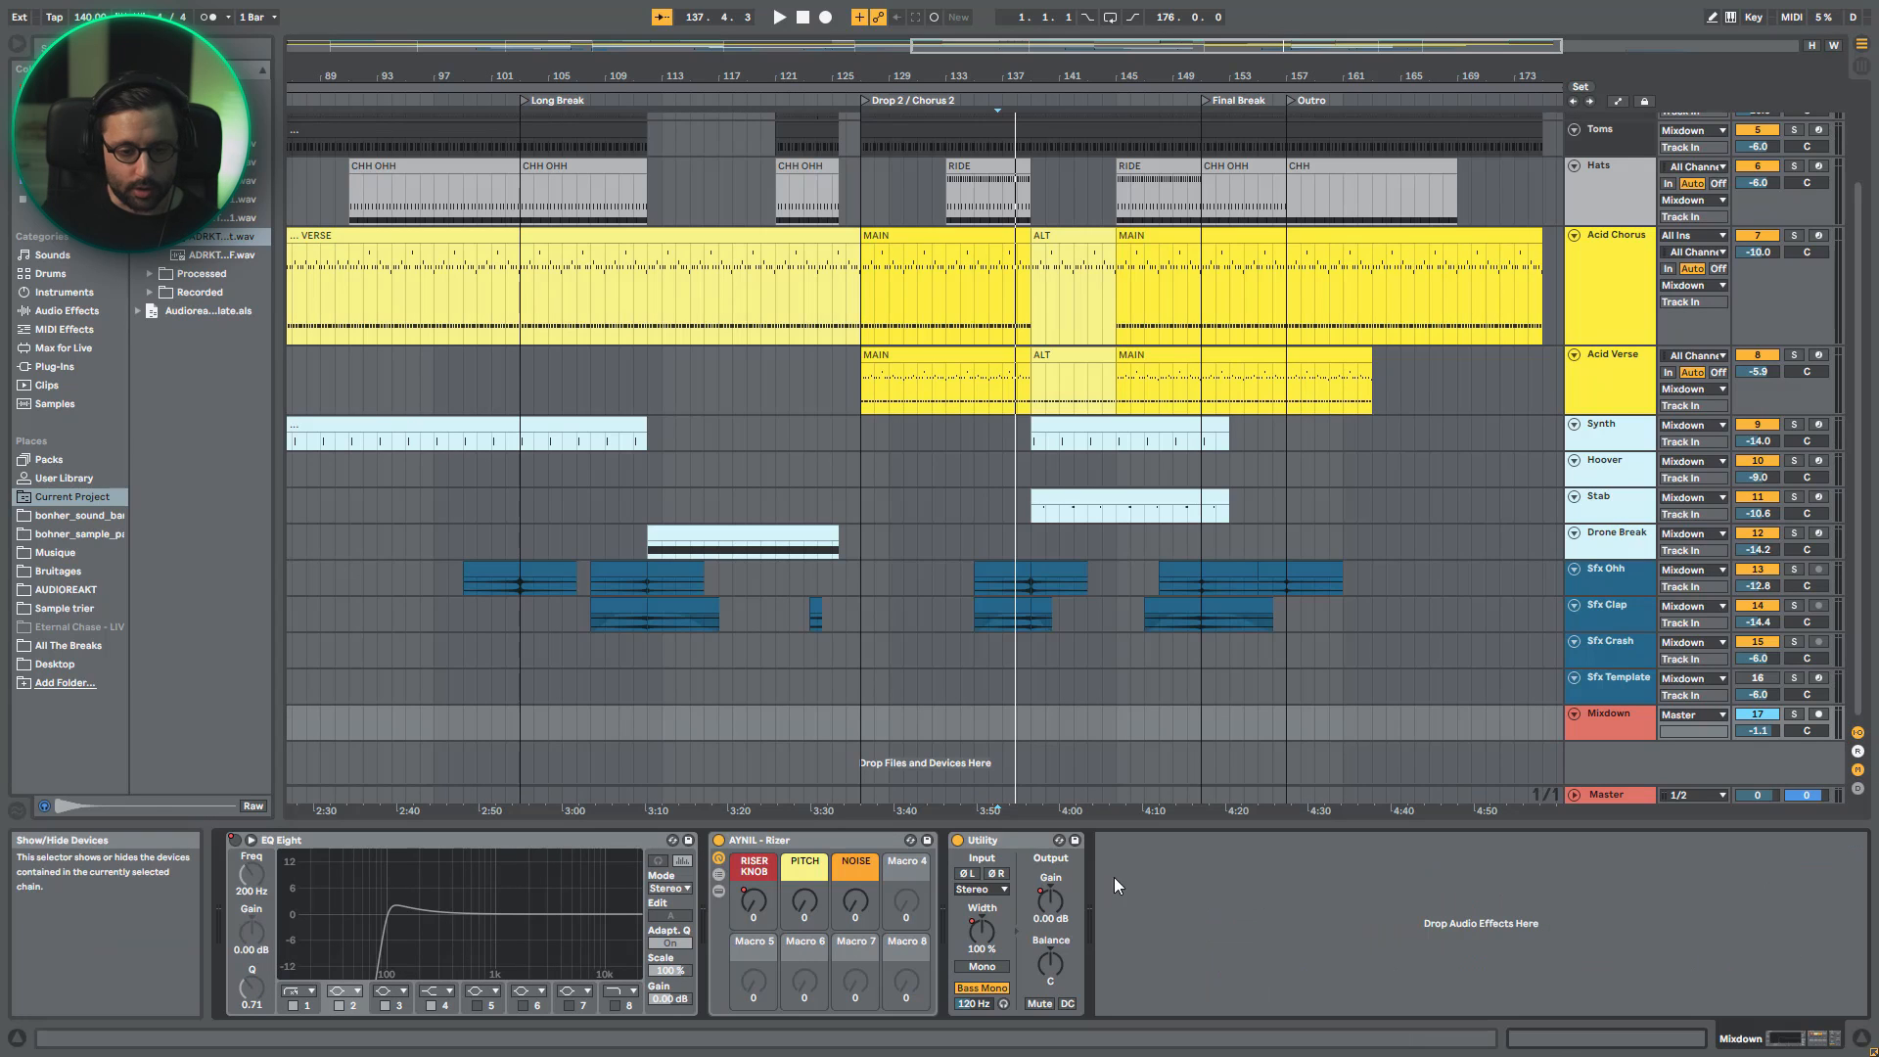
{"action": "left_click", "coordinate": [981, 841]}
{"action": "left_click", "coordinate": [599, 840]}
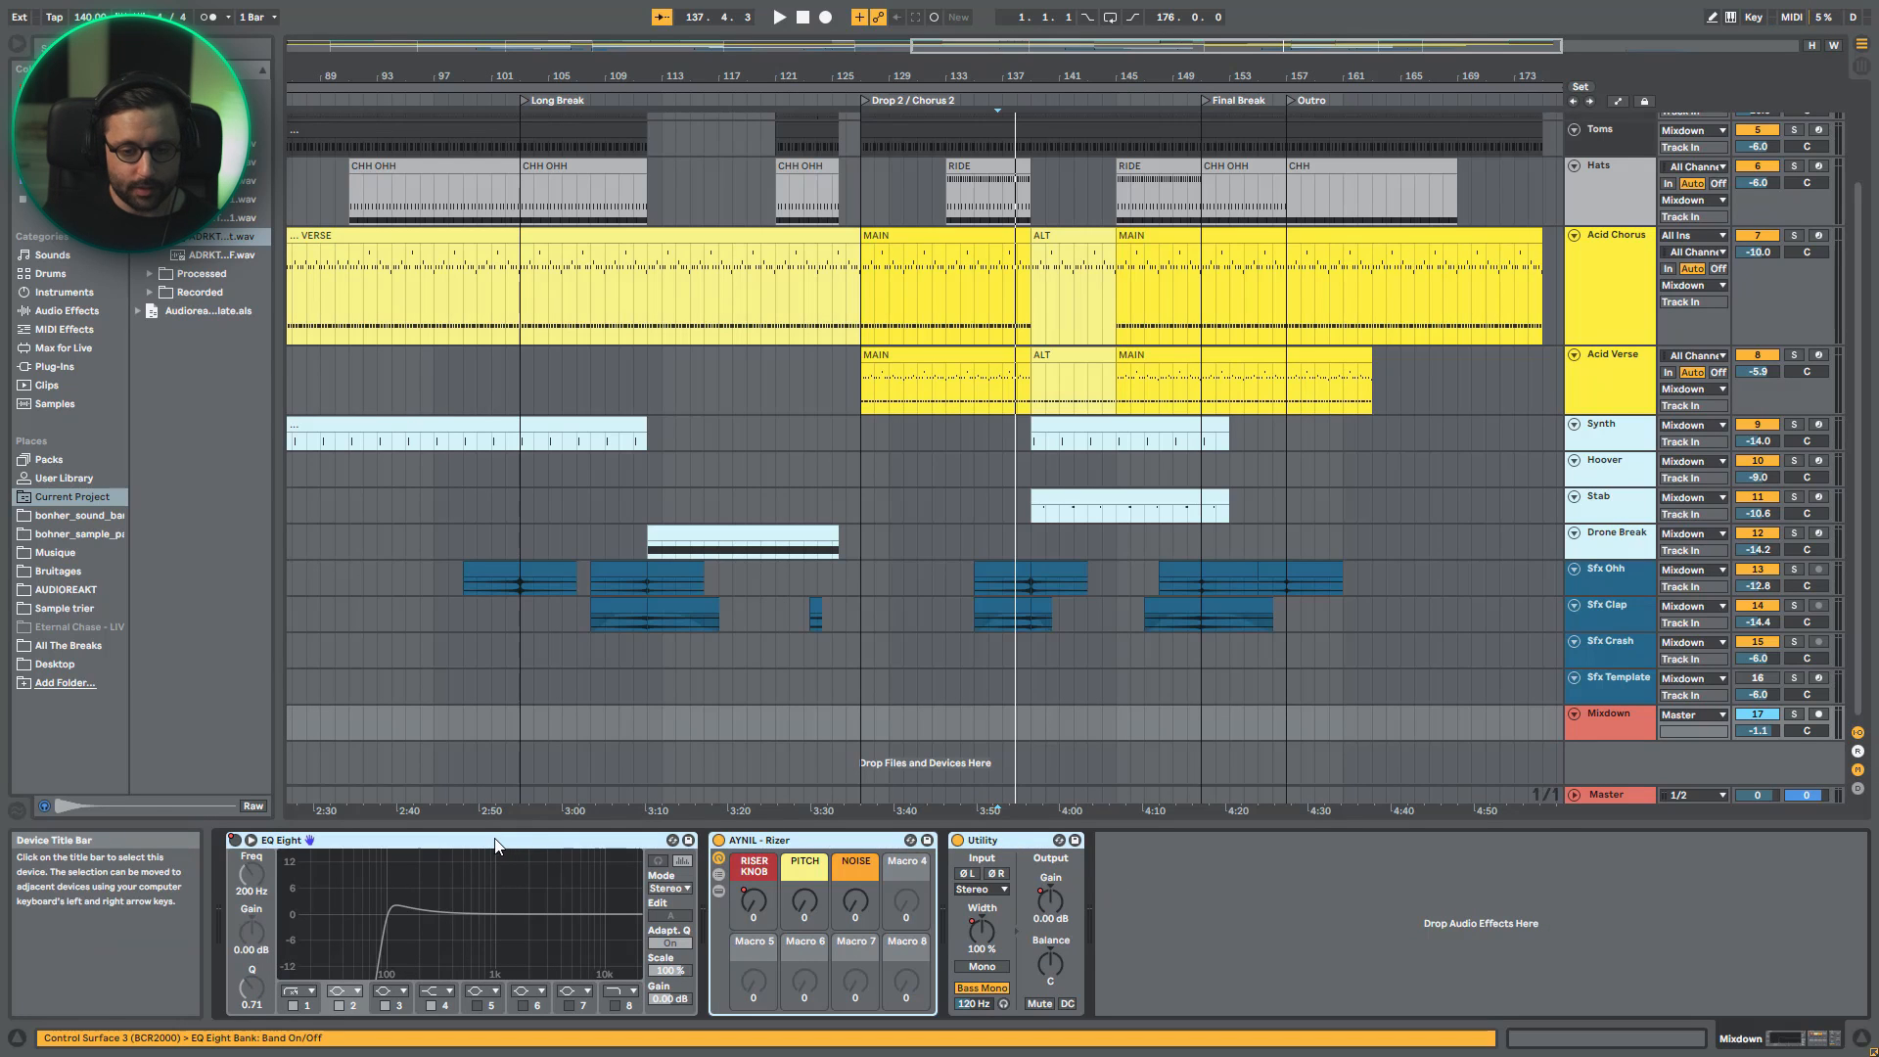
{"action": "left_click", "coordinate": [1612, 795]}
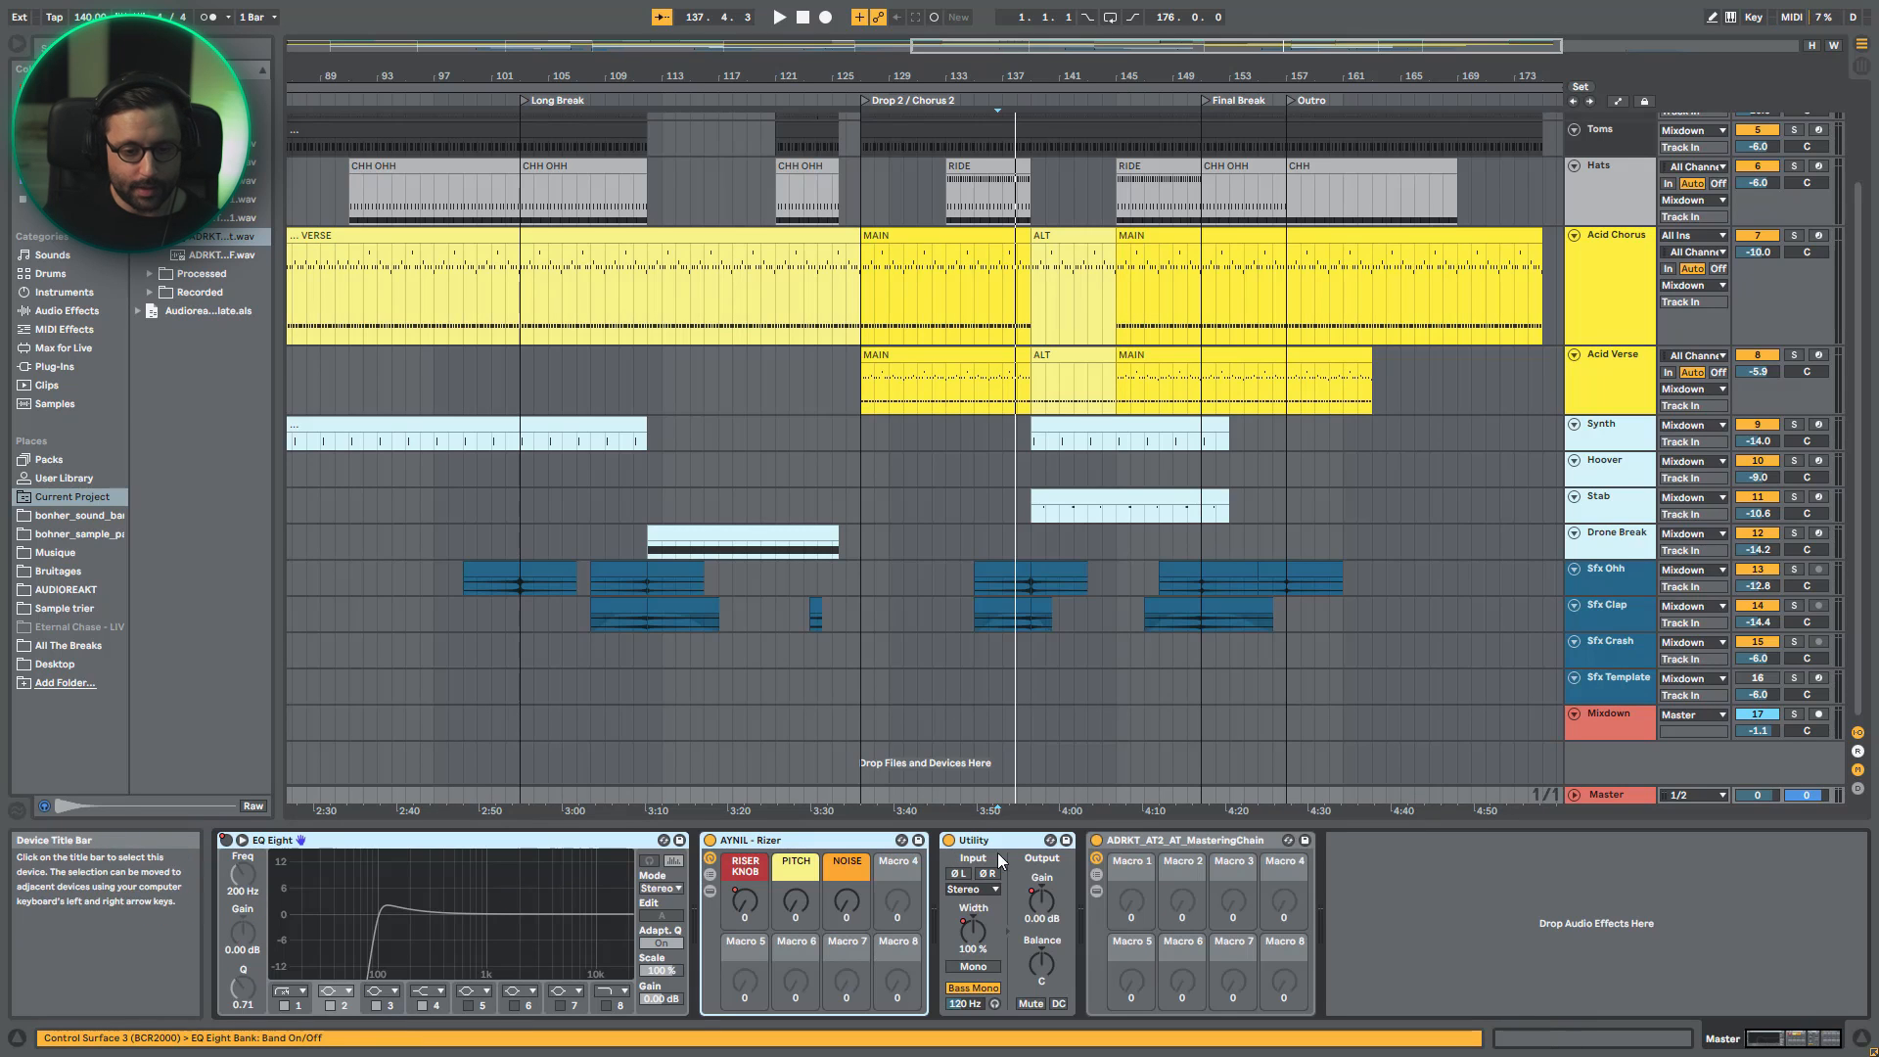
- Ungroup the ADRKT_AT2_AT_MasteringChain rack on the Master track and review the combined device chain
{"action": "right_click", "coordinate": [1131, 845]}
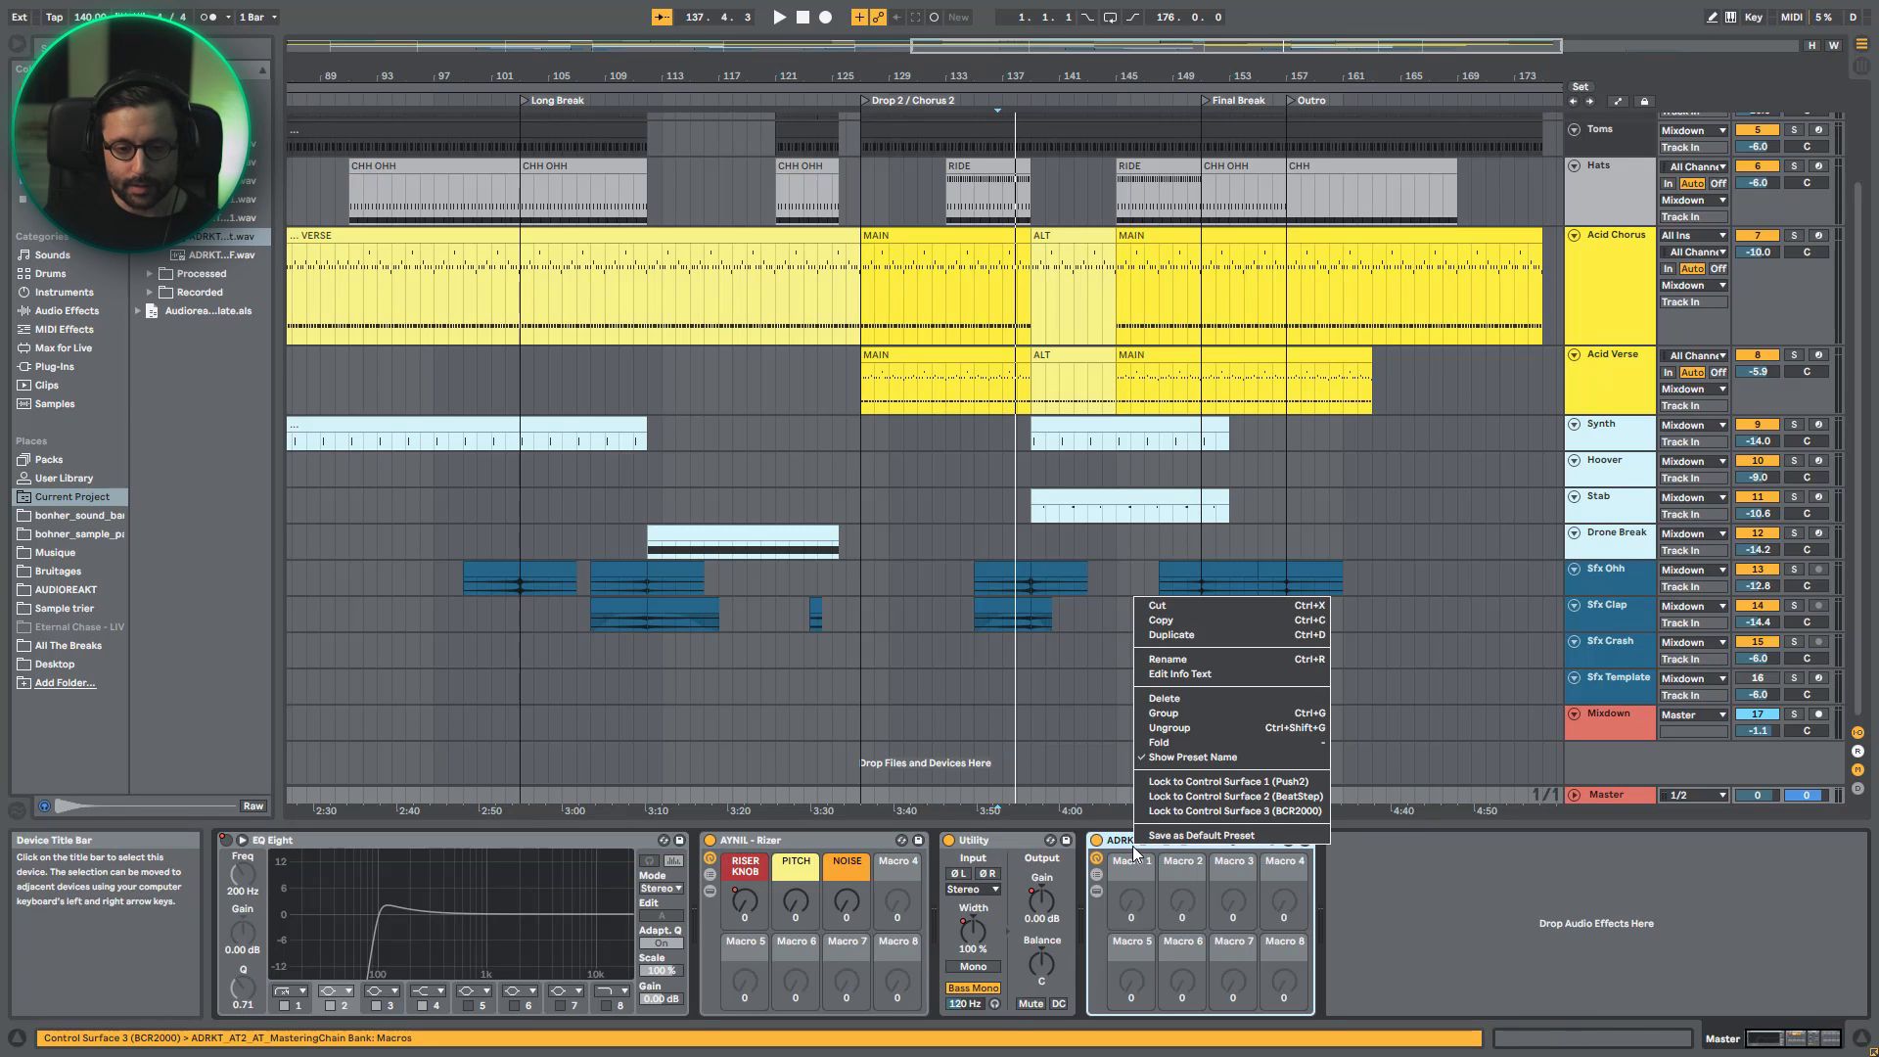
{"action": "left_click", "coordinate": [1217, 726]}
{"action": "mouse_move", "coordinate": [1786, 1042]}
{"action": "left_mouse_down"}
{"action": "mouse_move", "coordinate": [1685, 1049]}
{"action": "mouse_move", "coordinate": [1815, 1045]}
{"action": "left_mouse_up"}
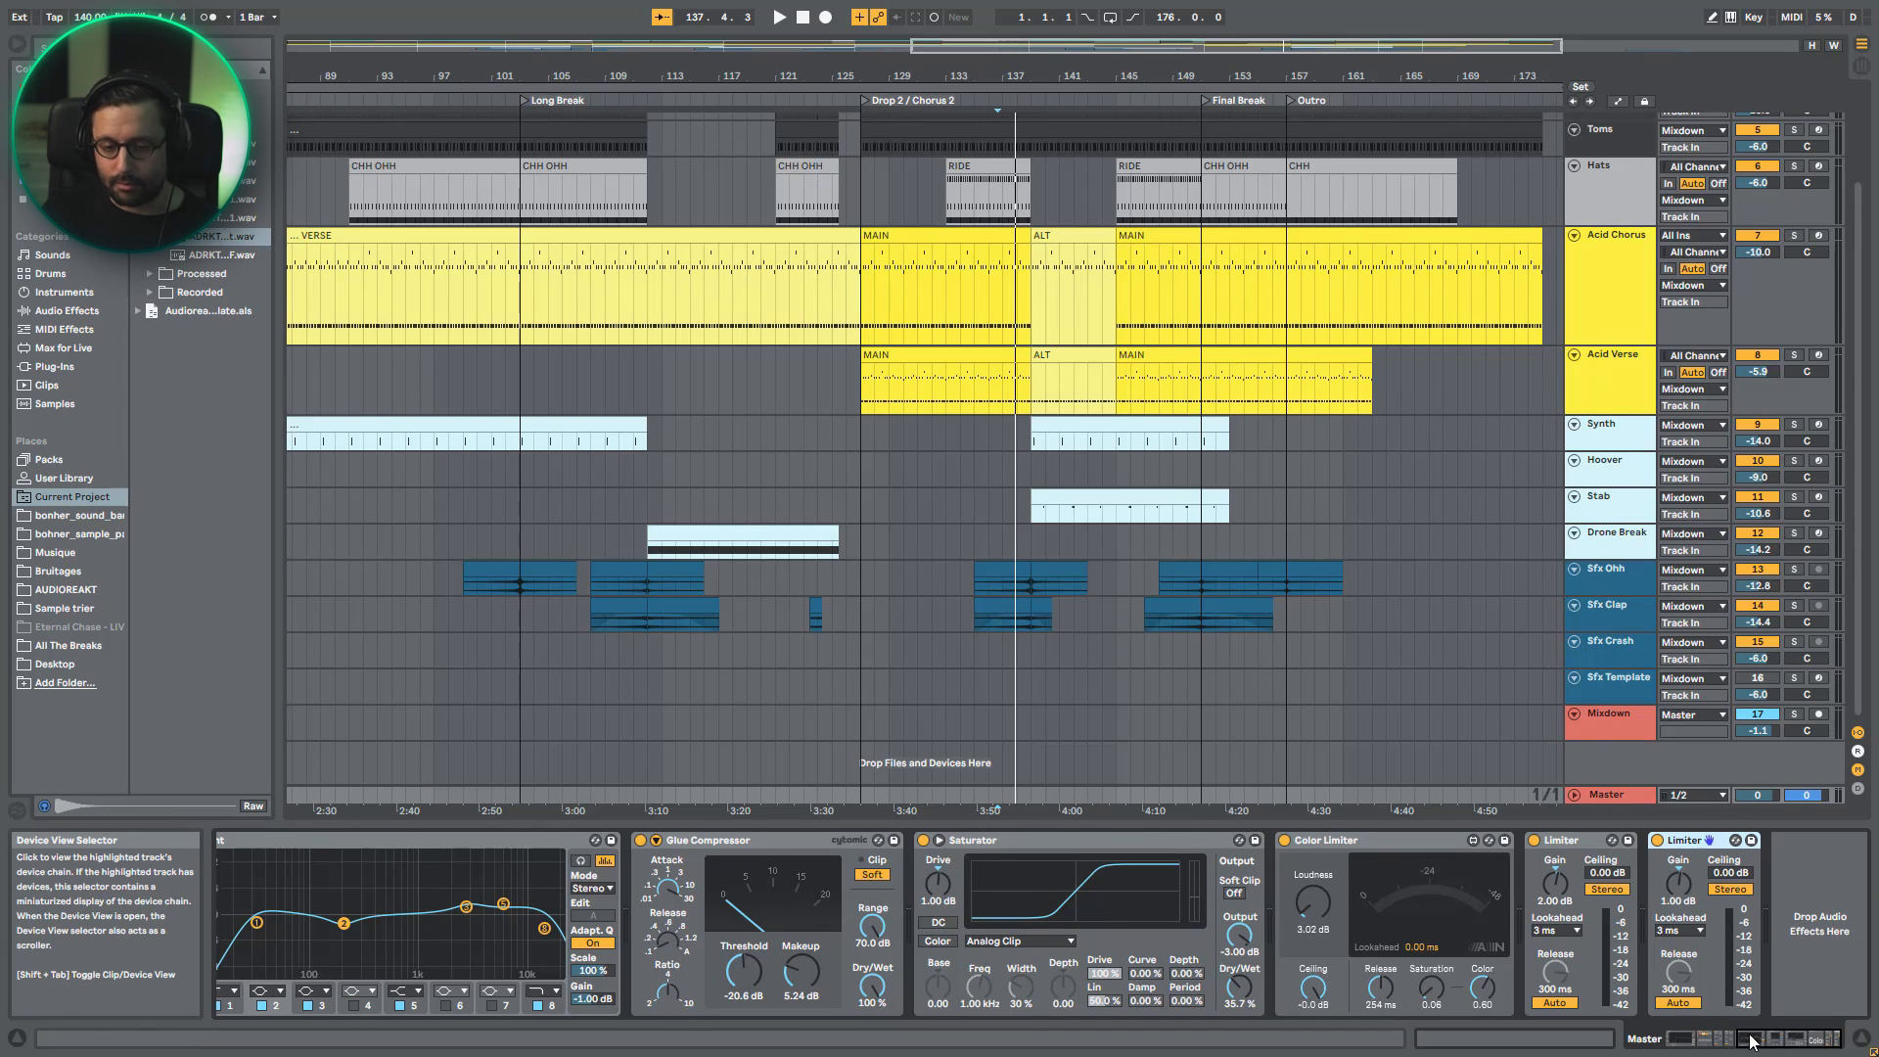
{"action": "left_click_drag", "start_coordinate": [1751, 1042], "coordinate": [1635, 1027]}
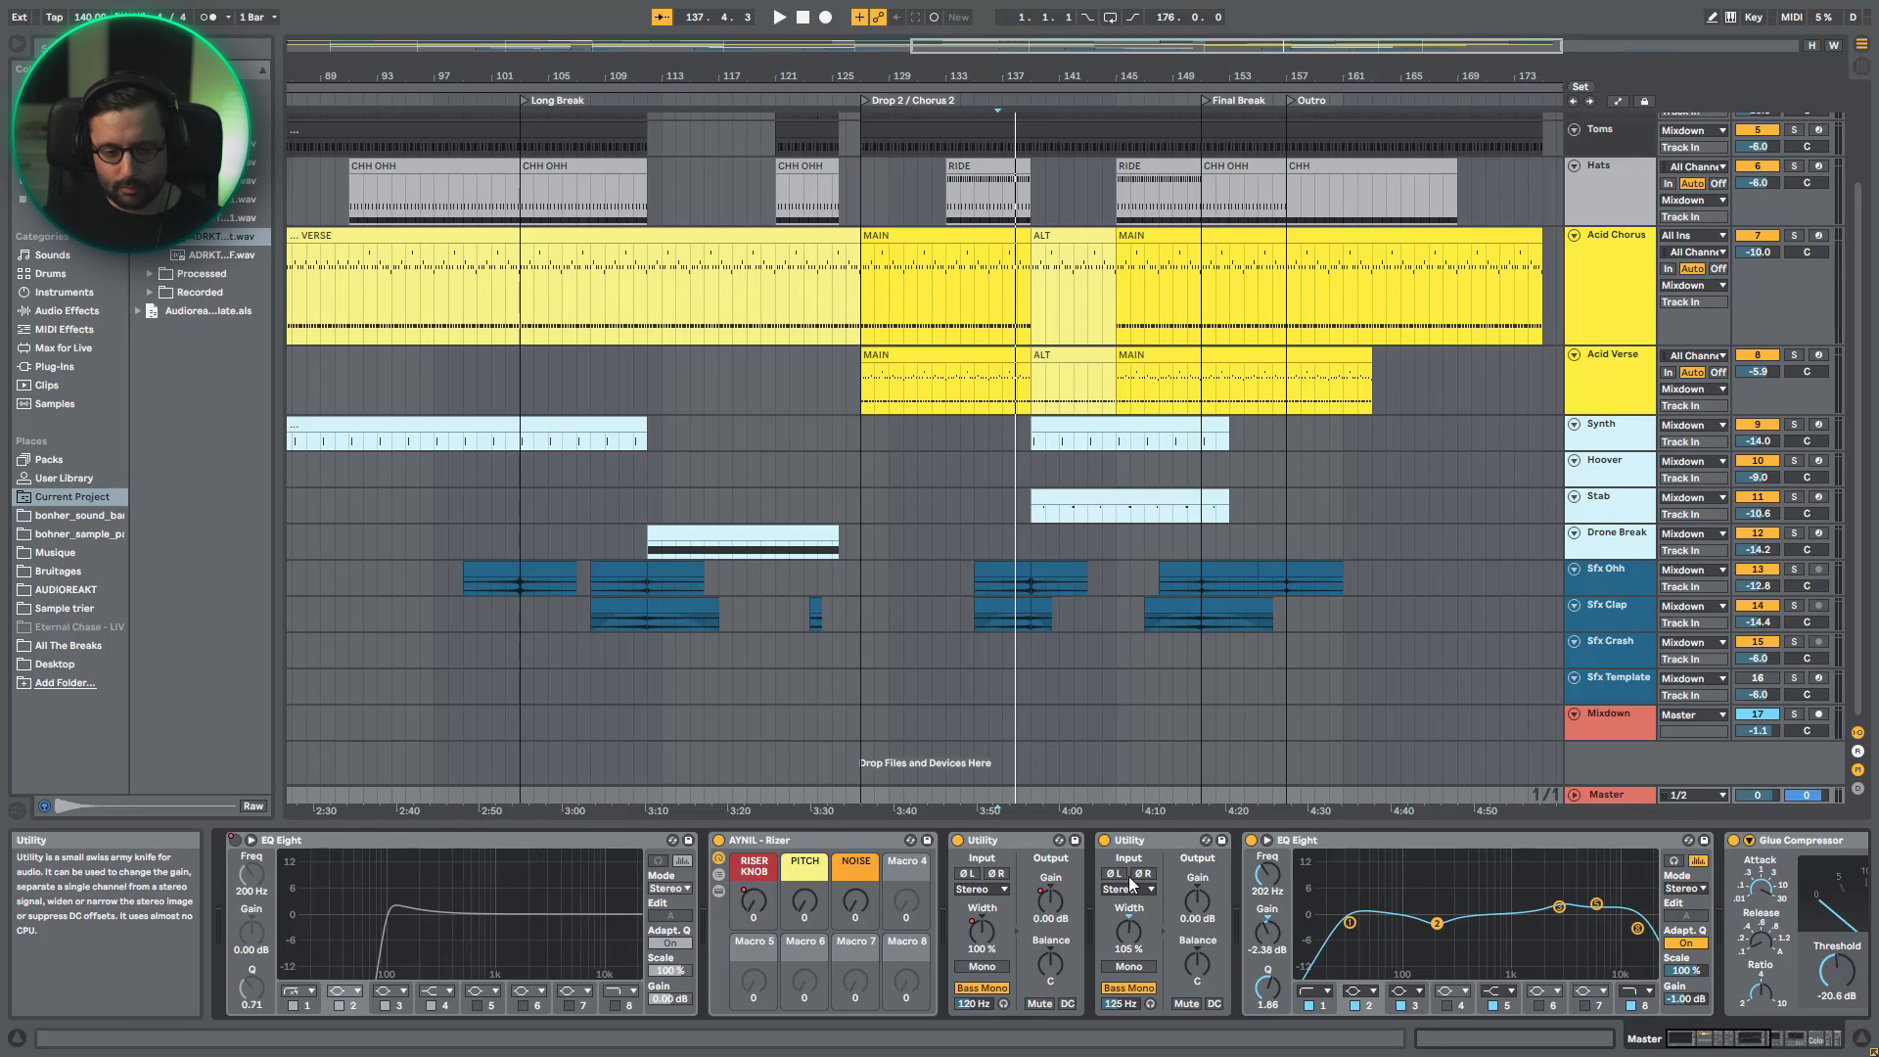
- Undo the rack ungrouping, the devices added to Master, and the deletion of the flattened Sfx Template track
{"action": "key", "text": "ctrl+z"}
{"action": "key", "text": "ctrl+z"}
{"action": "key", "text": "ctrl+z"}
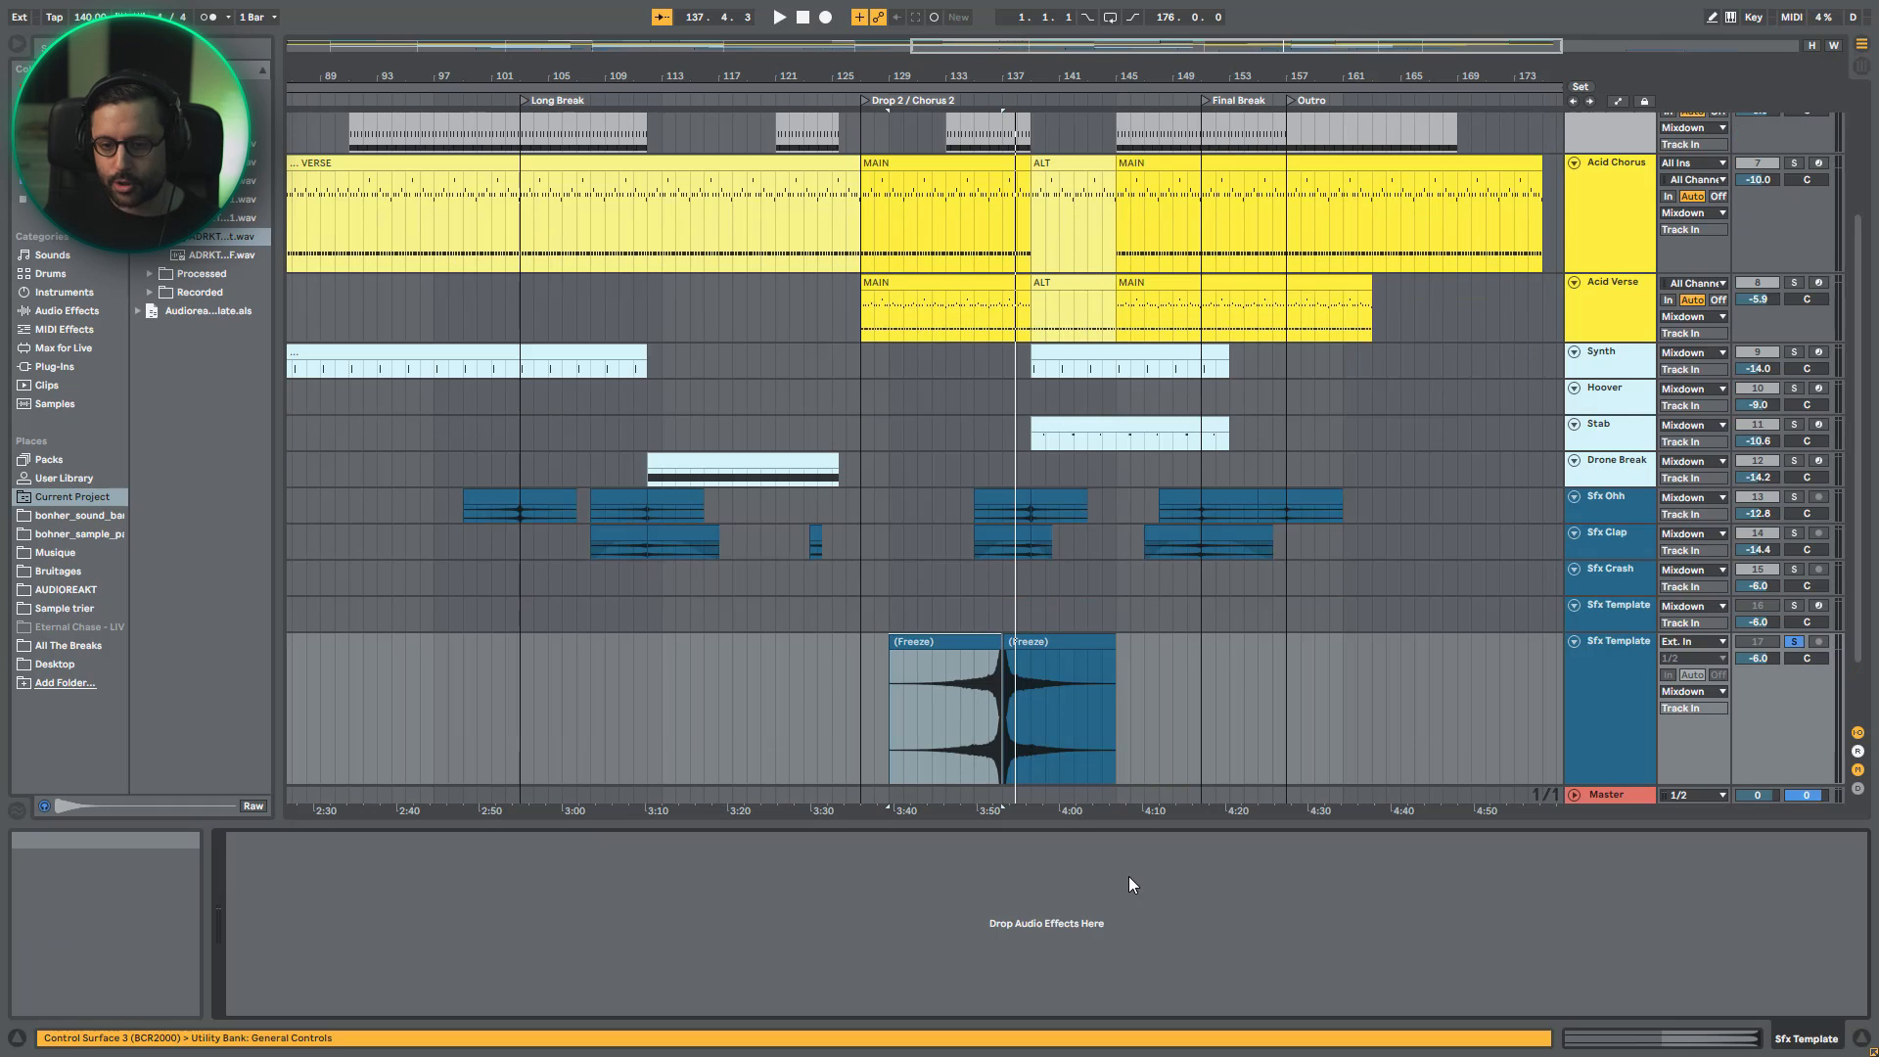
{"action": "key", "text": "ctrl+z"}
- Compare the Mixdown track's effects with the expanded mastering chain on the Master track
{"action": "left_click", "coordinate": [1596, 727]}
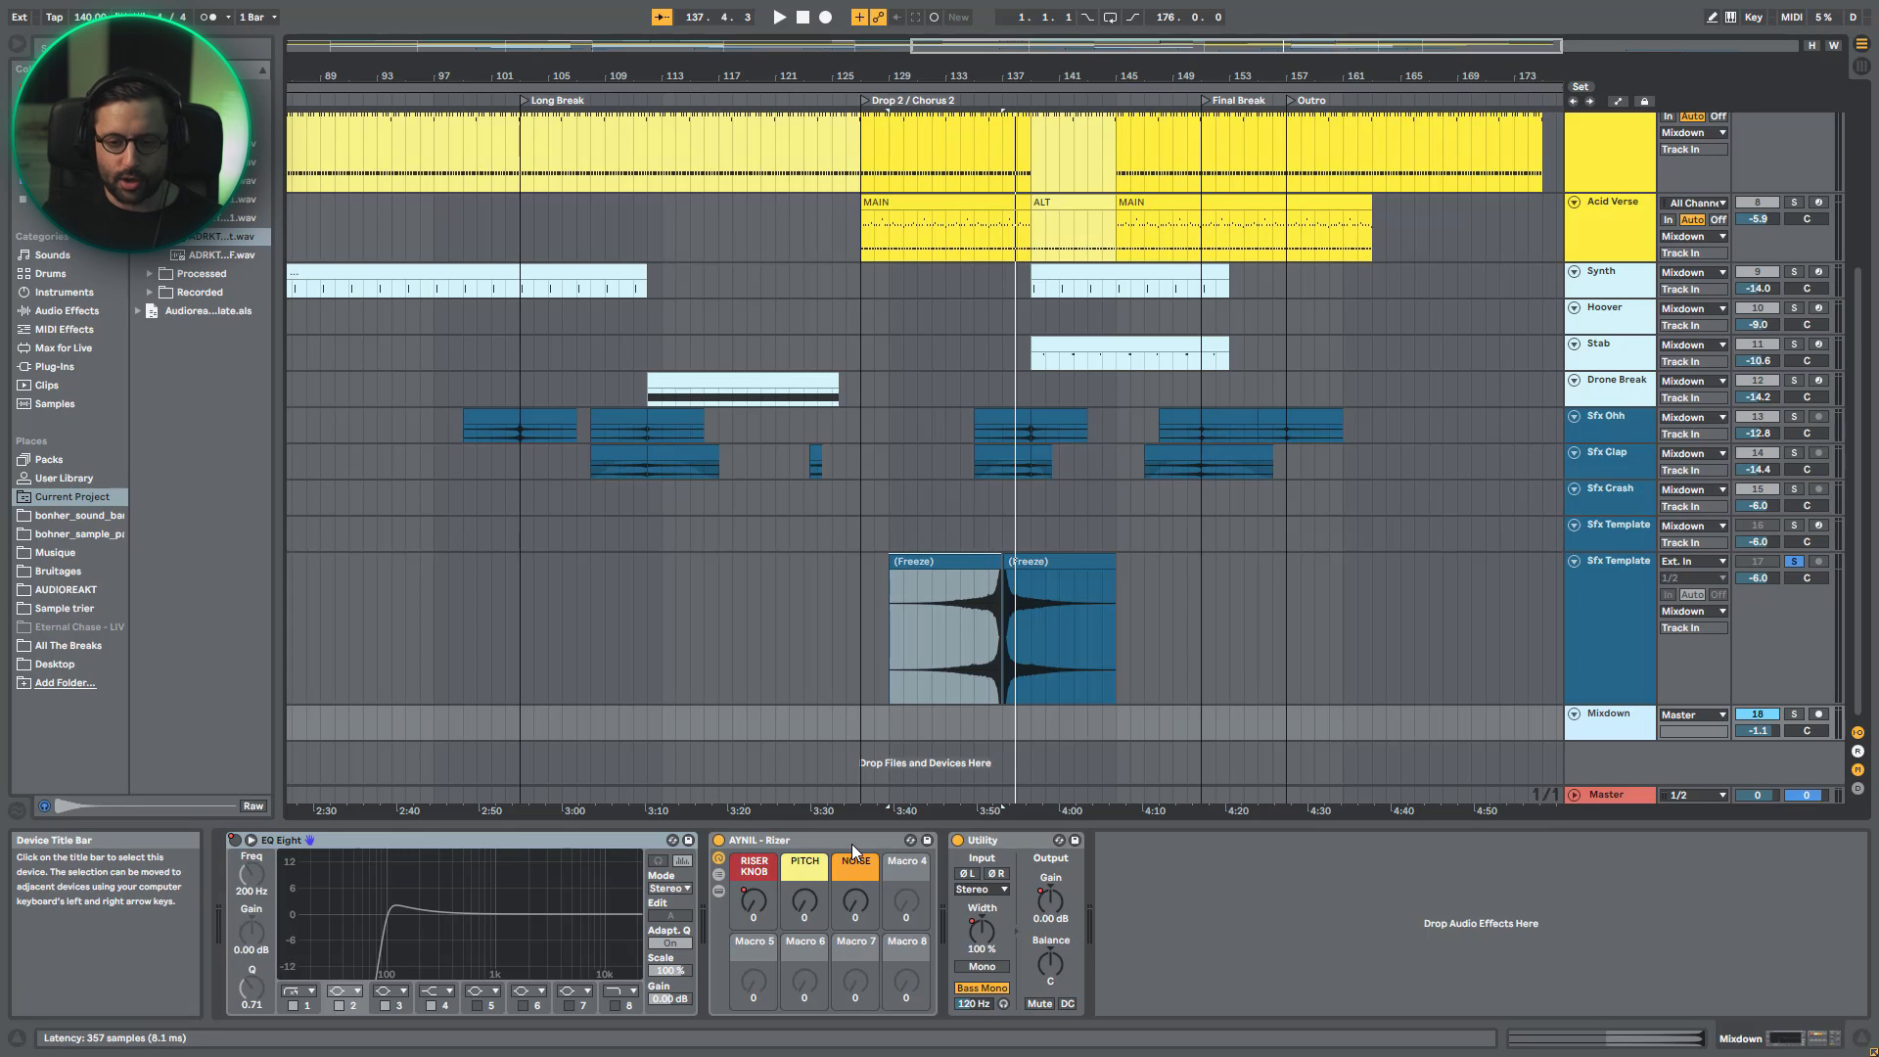
{"action": "left_click", "coordinate": [1610, 795]}
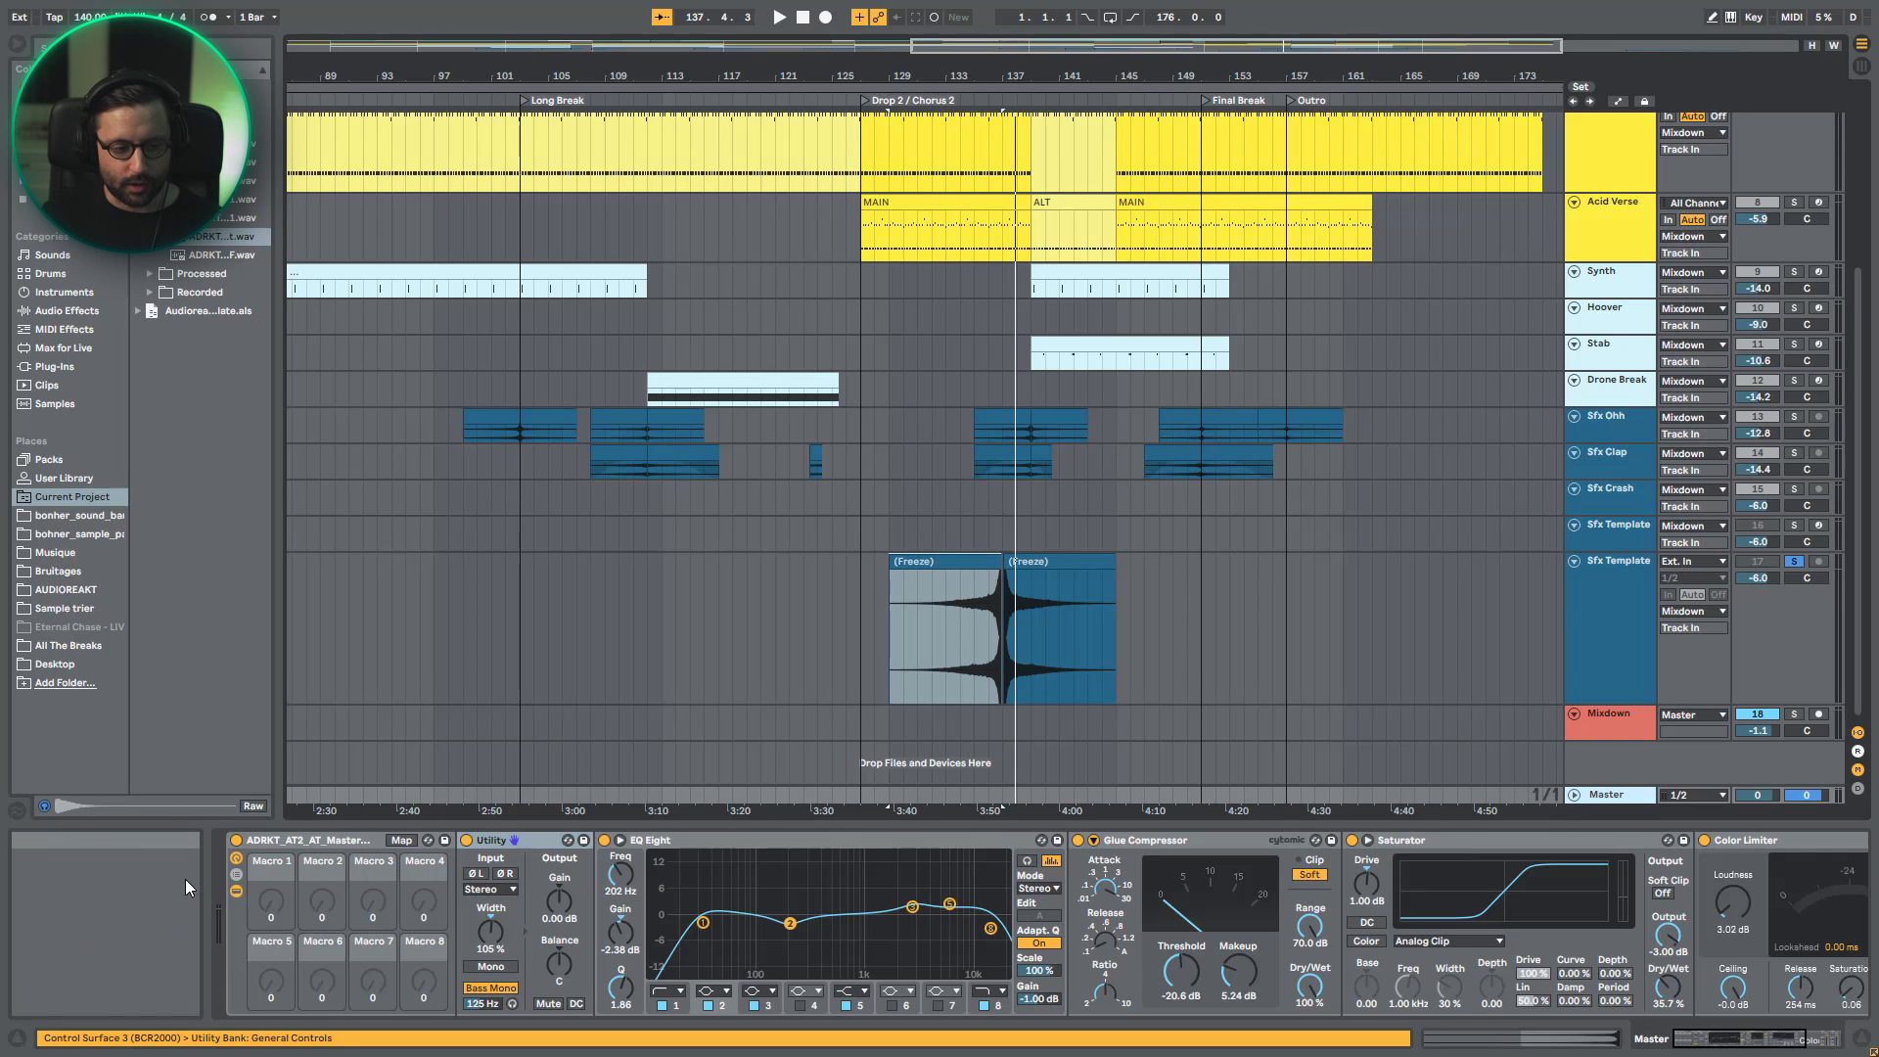